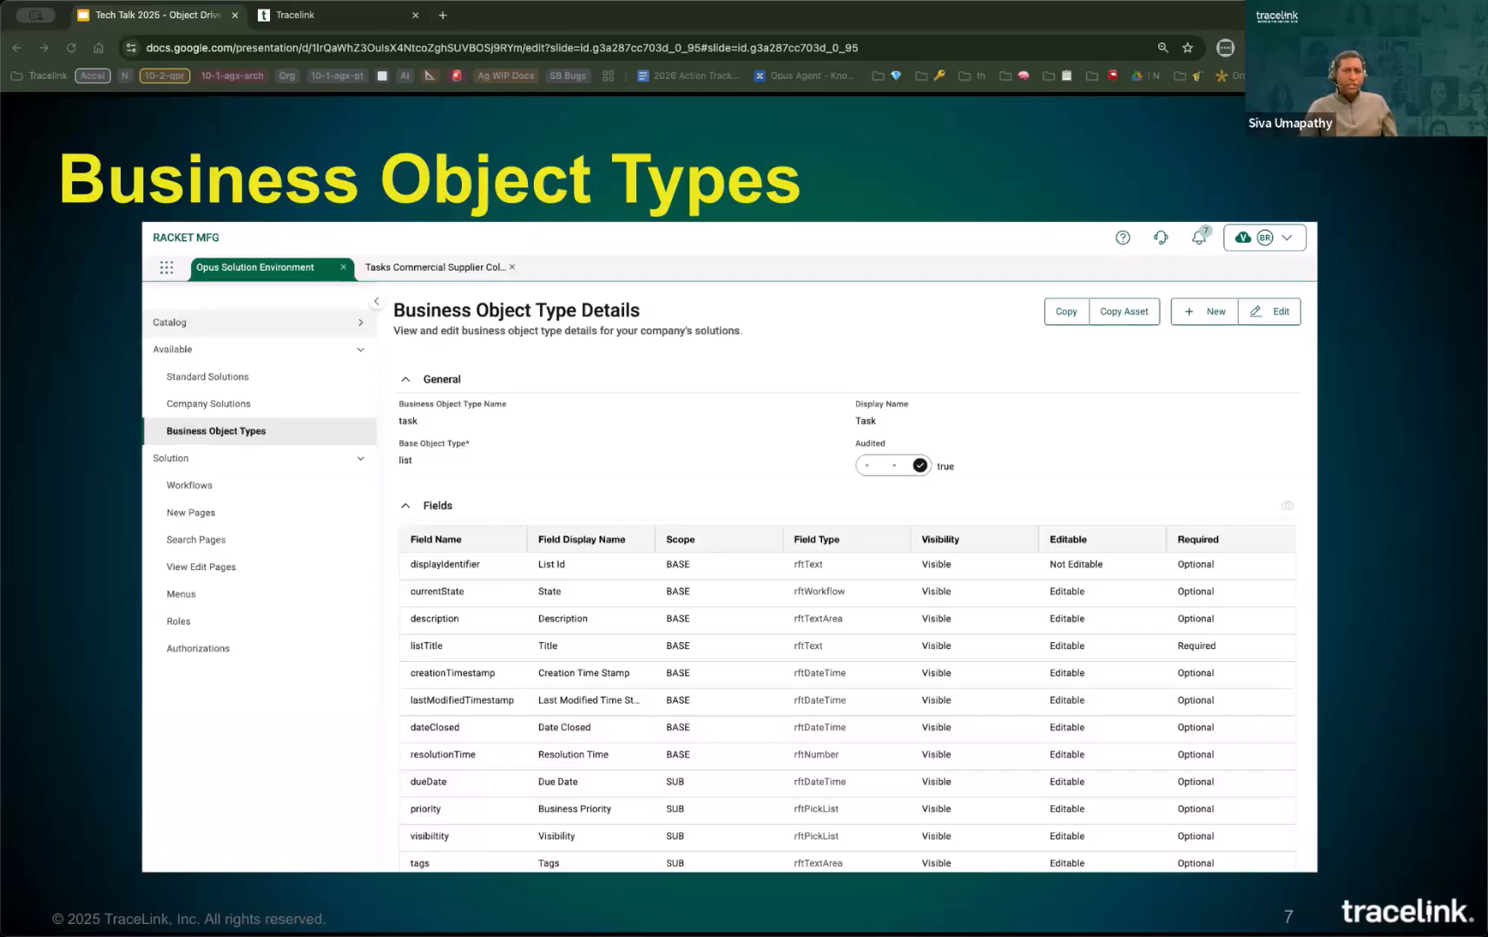
Step: Switch to TraceLink and open the list of available business object types in a new Opus Solution Environment session
{"action": "left_click", "coordinate": [322, 22]}
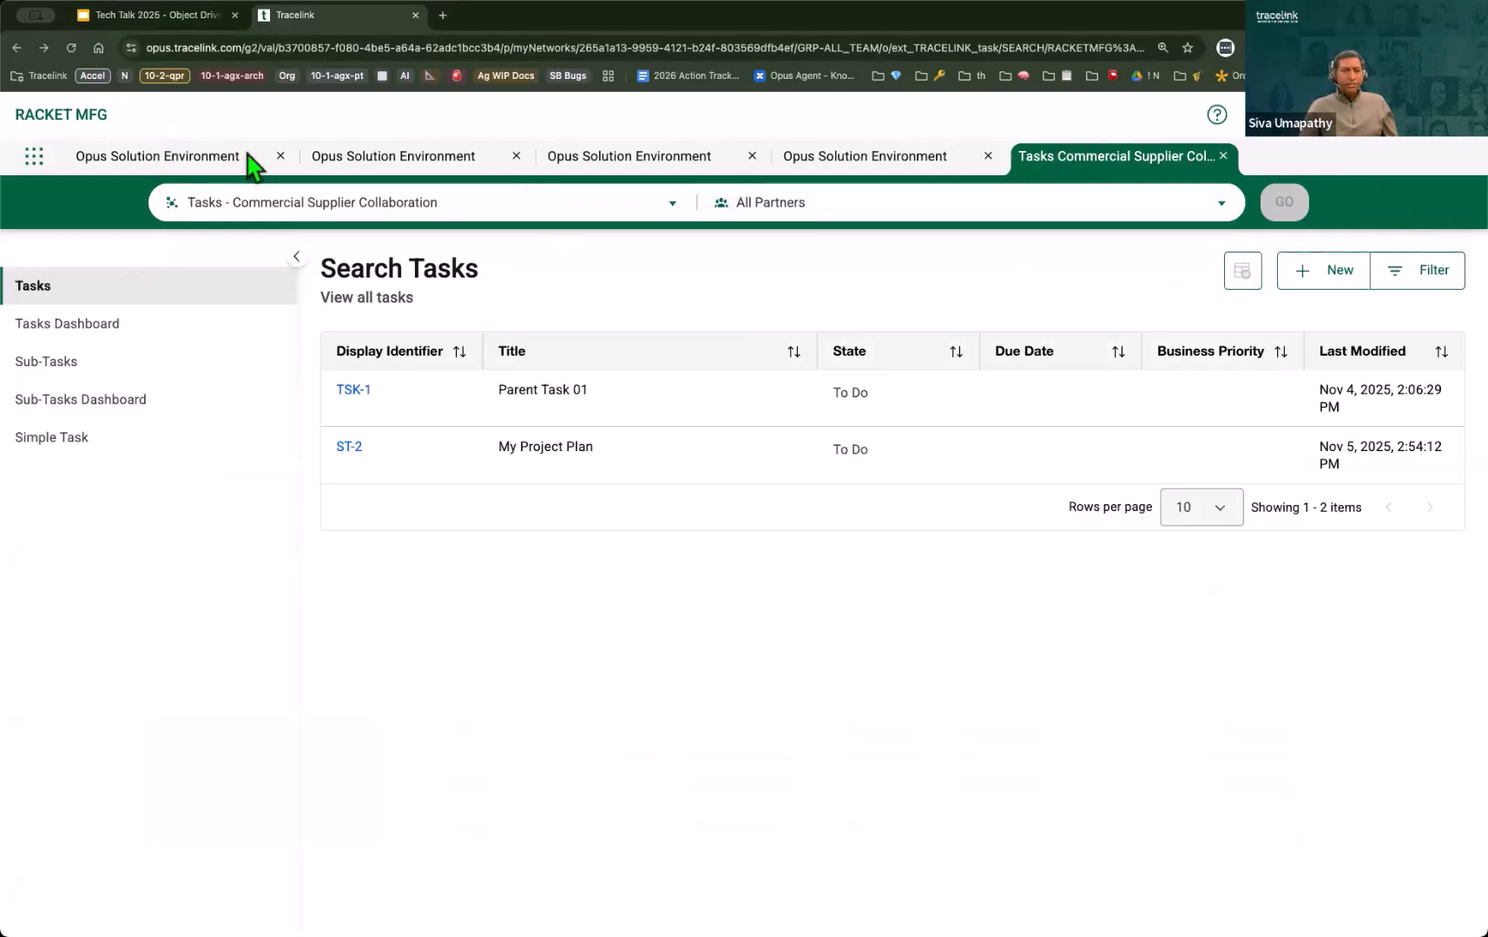
{"action": "left_click", "coordinate": [34, 157]}
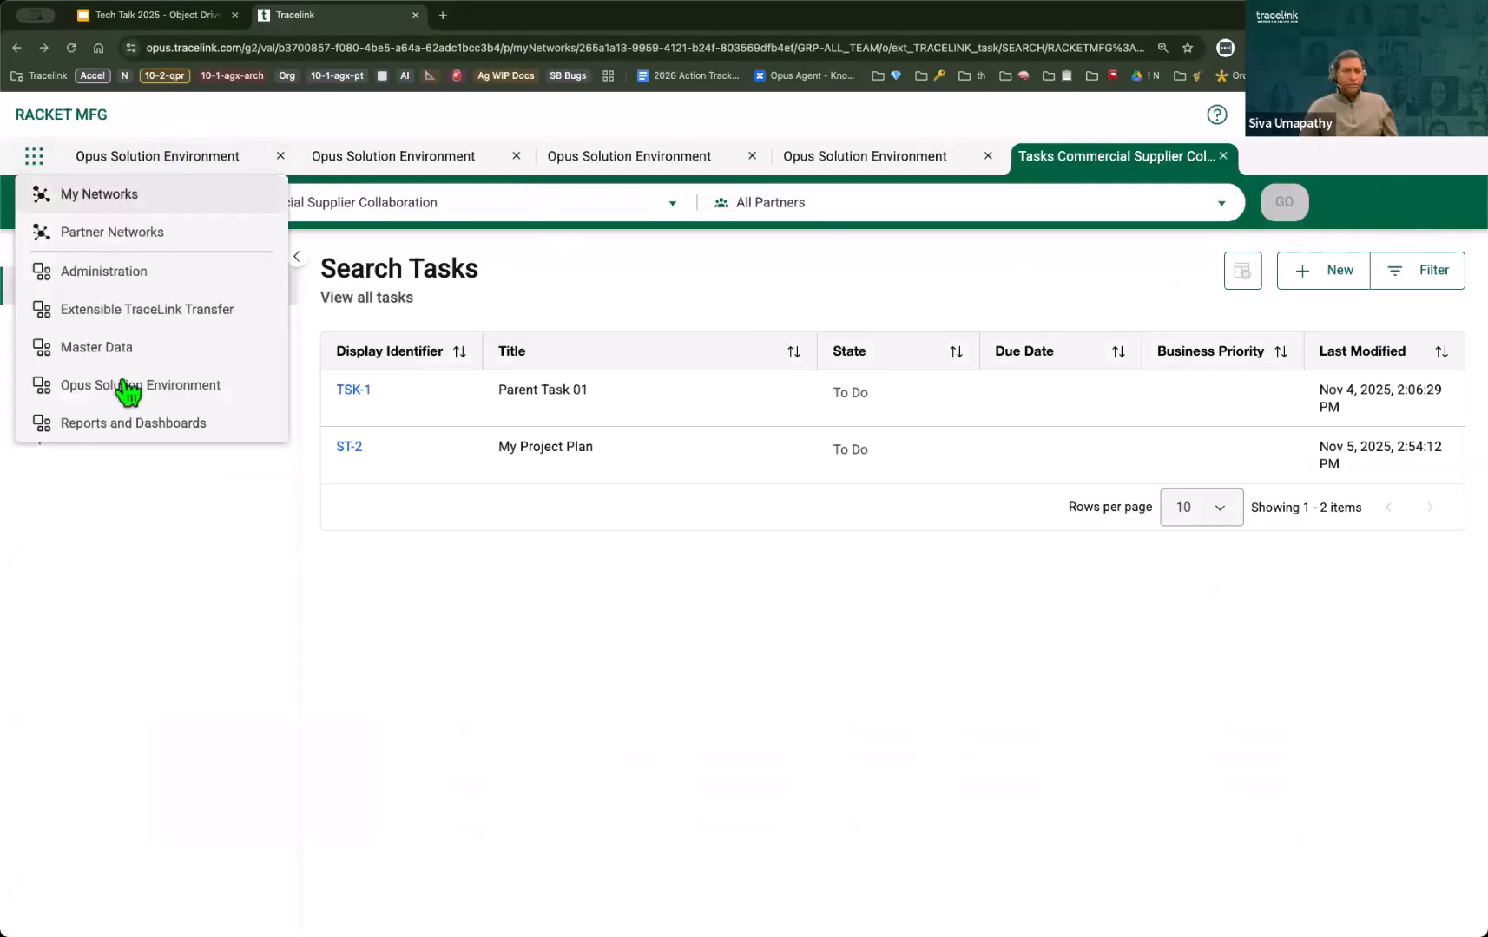
{"action": "left_click", "coordinate": [124, 386]}
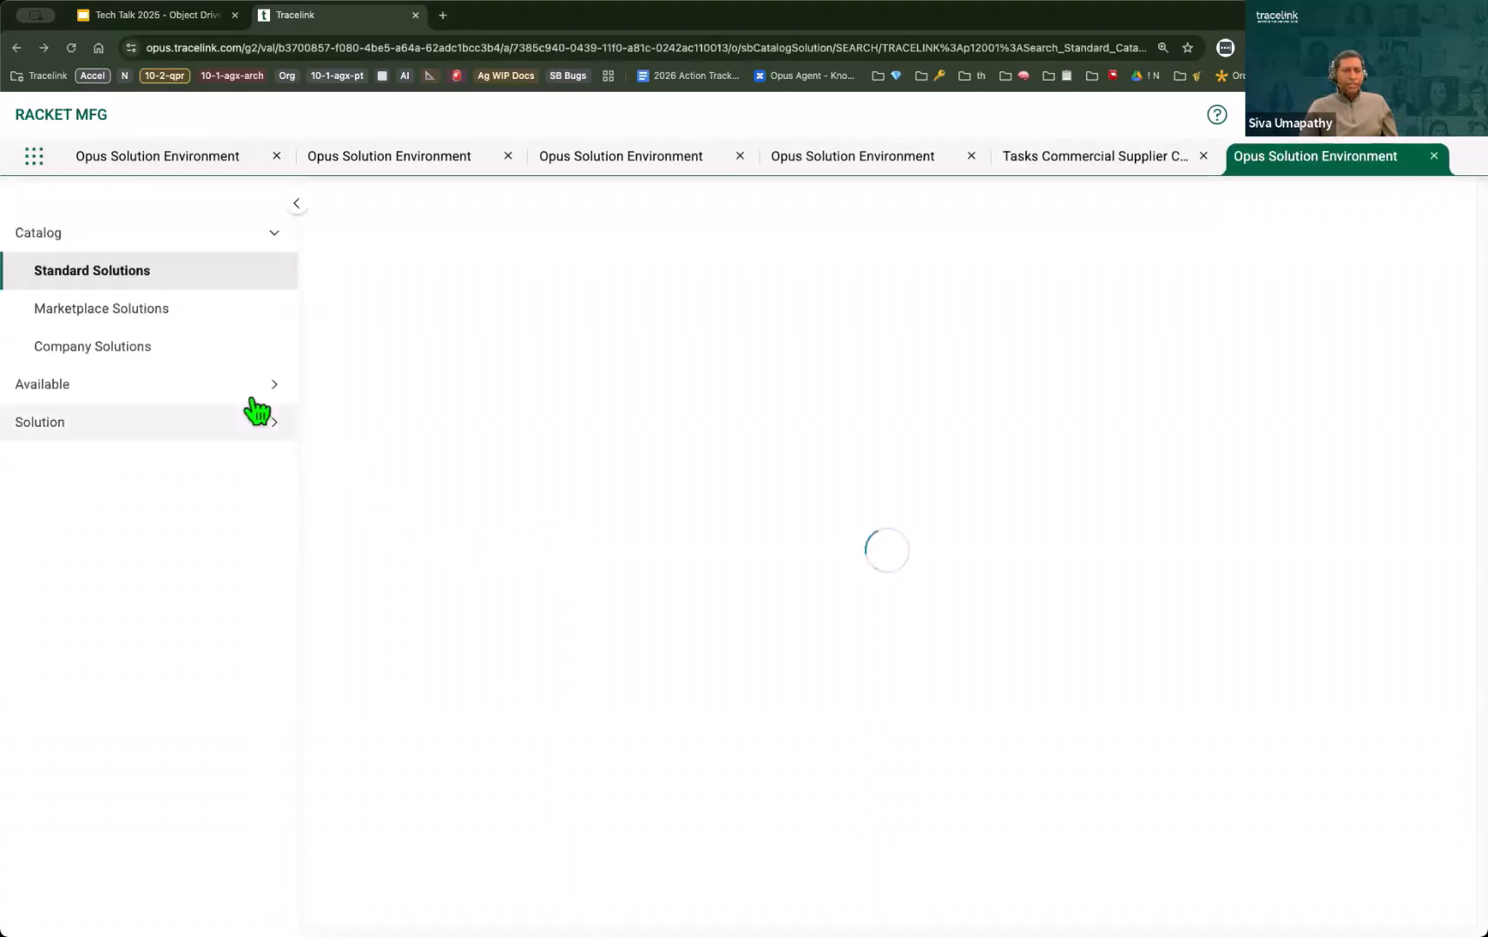
{"action": "left_click", "coordinate": [258, 400]}
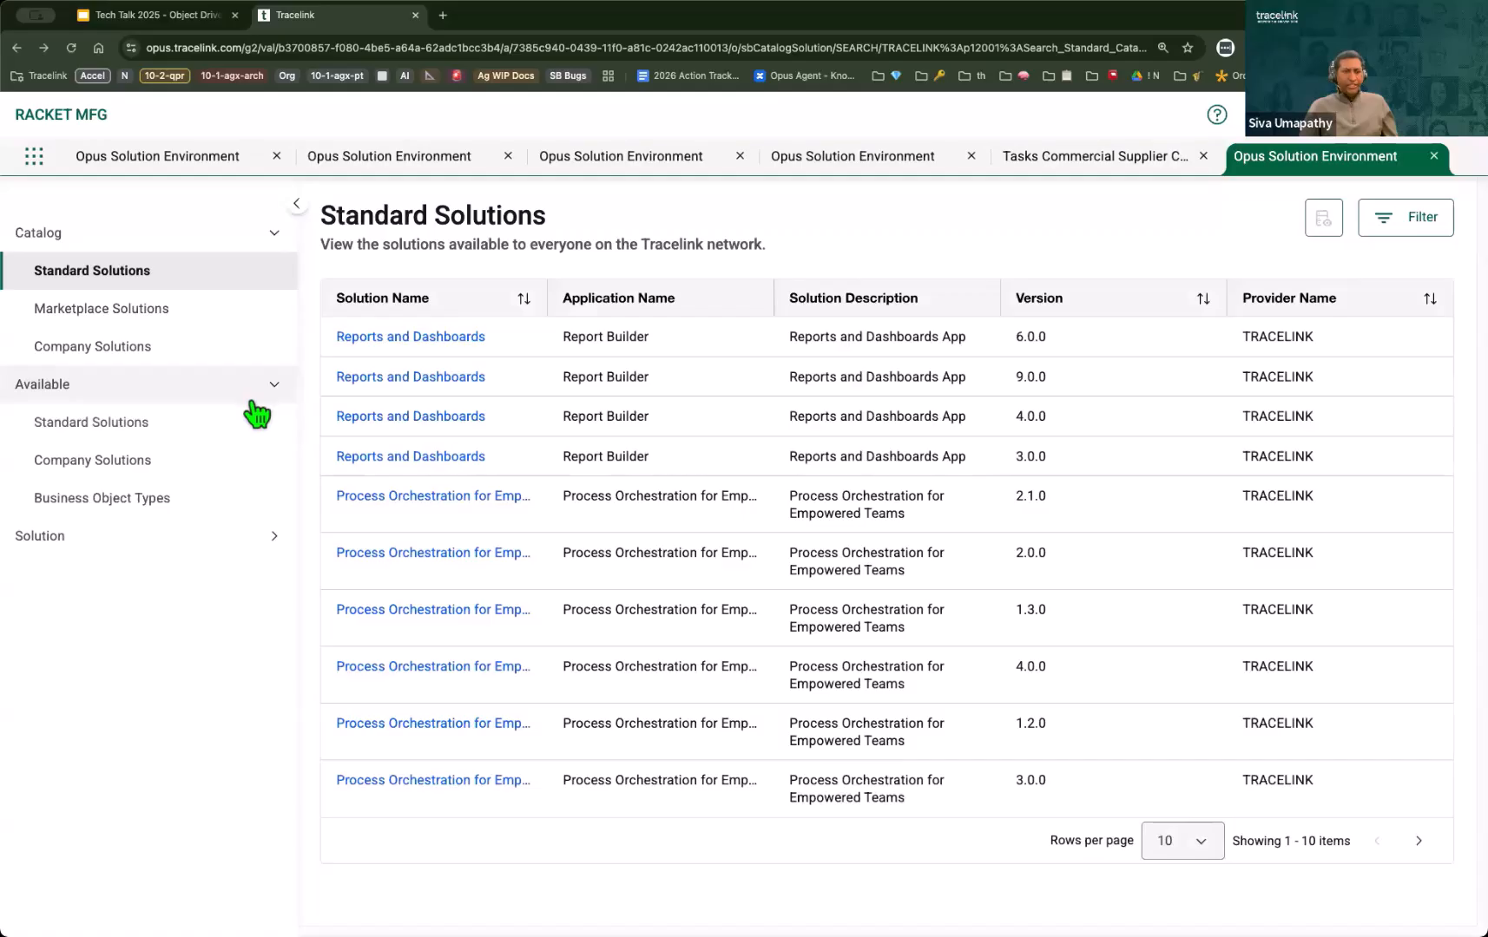
{"action": "left_click", "coordinate": [145, 501]}
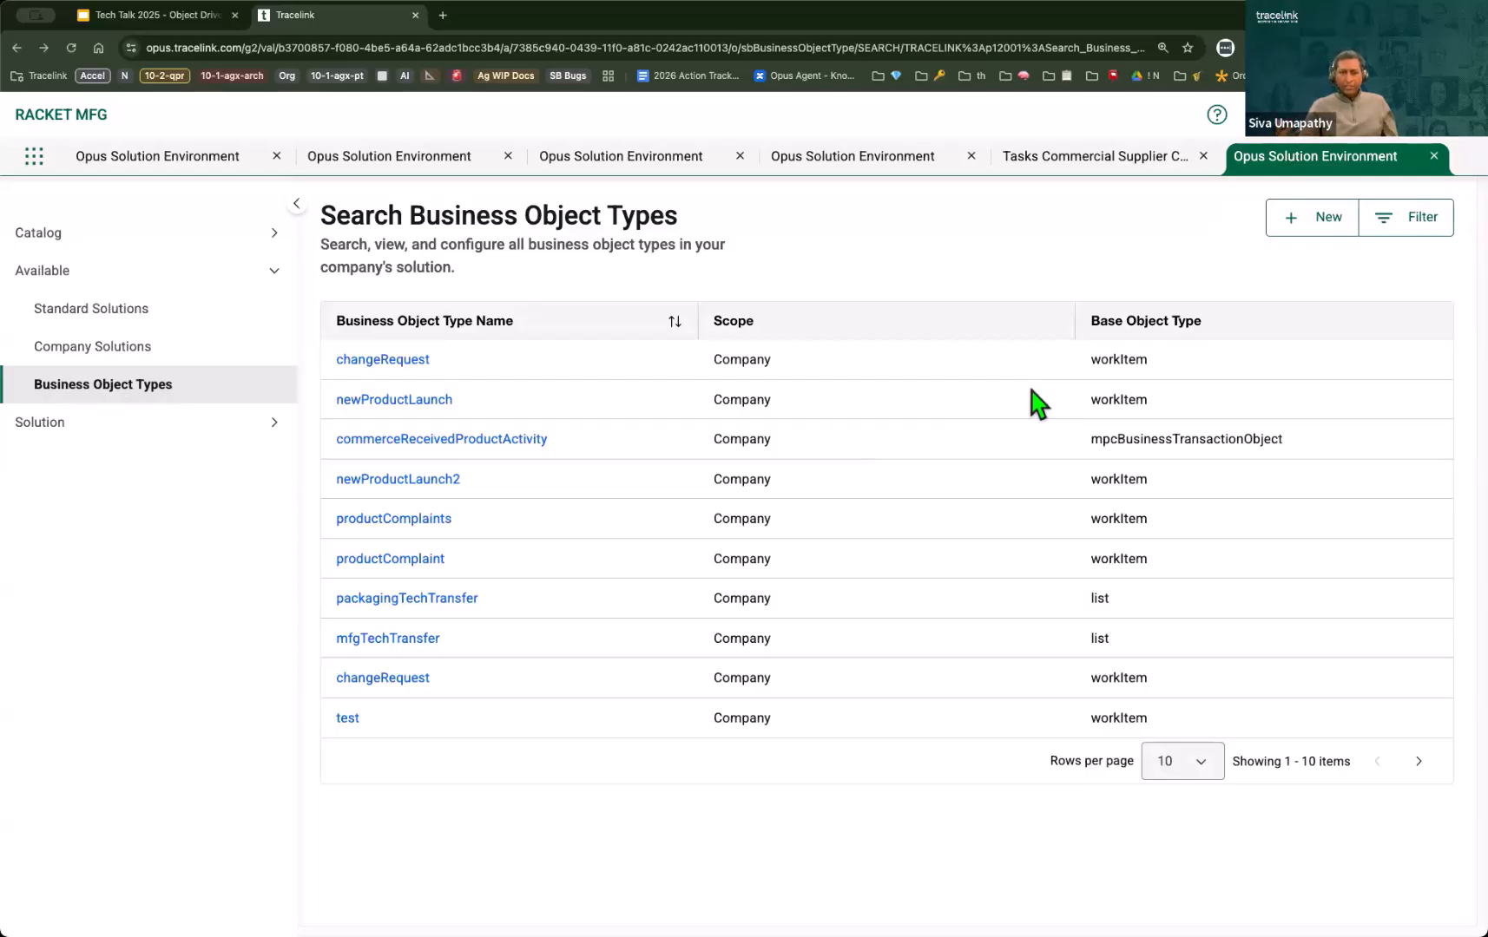
Step: Filter the business object types by the application name Process Orchestration for Empowered Teams
{"action": "left_click", "coordinate": [1389, 232]}
{"action": "left_click", "coordinate": [1316, 343]}
{"action": "type", "text": "p"}
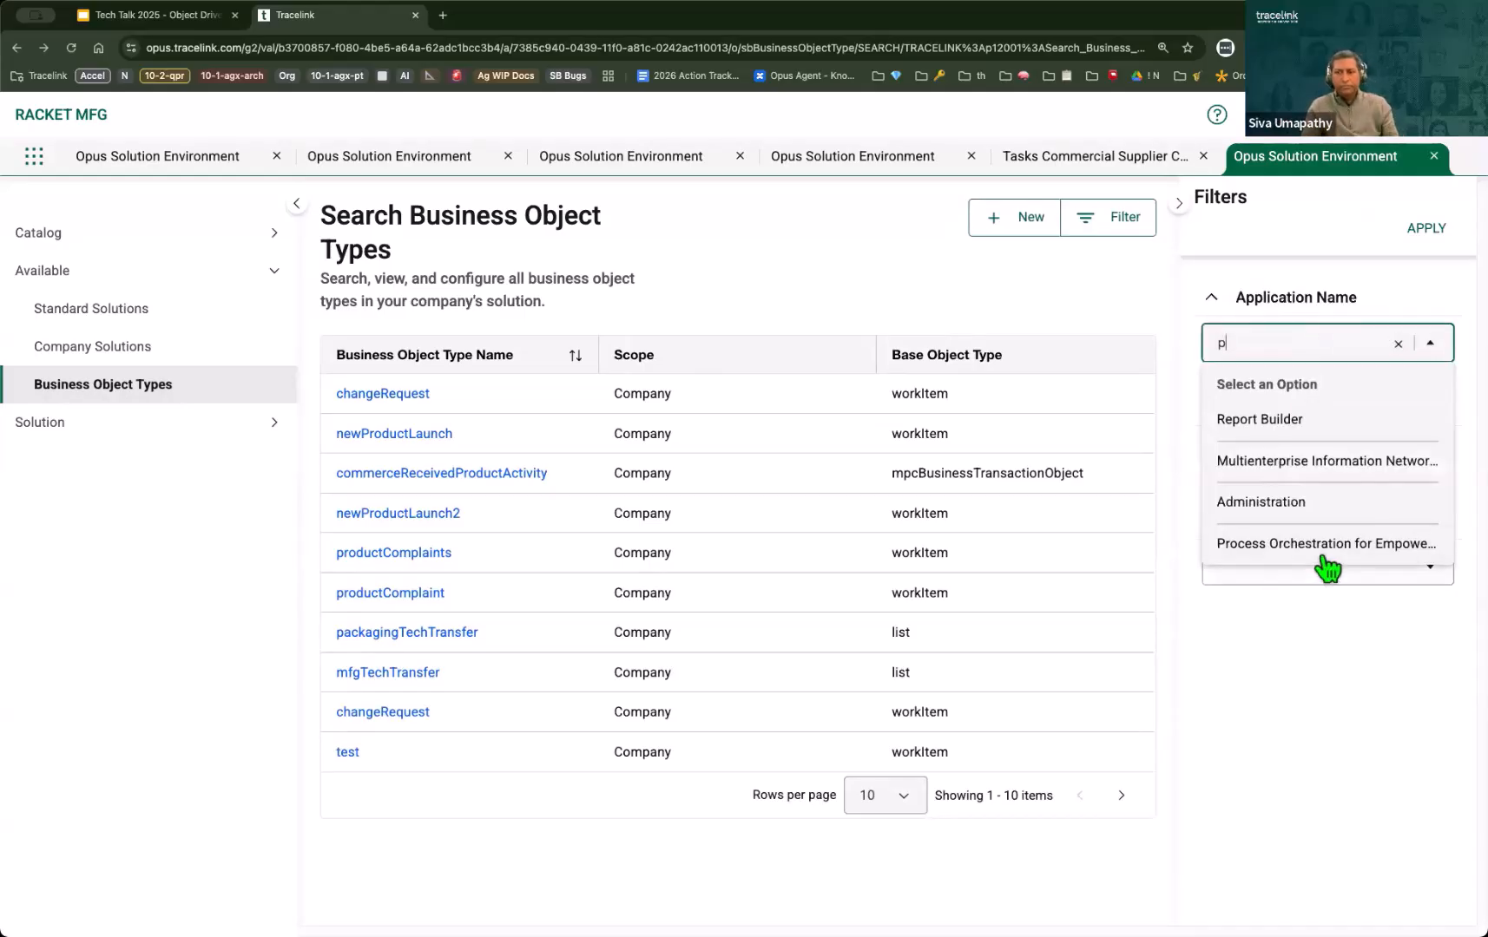
{"action": "left_click", "coordinate": [1317, 552]}
{"action": "left_click", "coordinate": [1426, 228]}
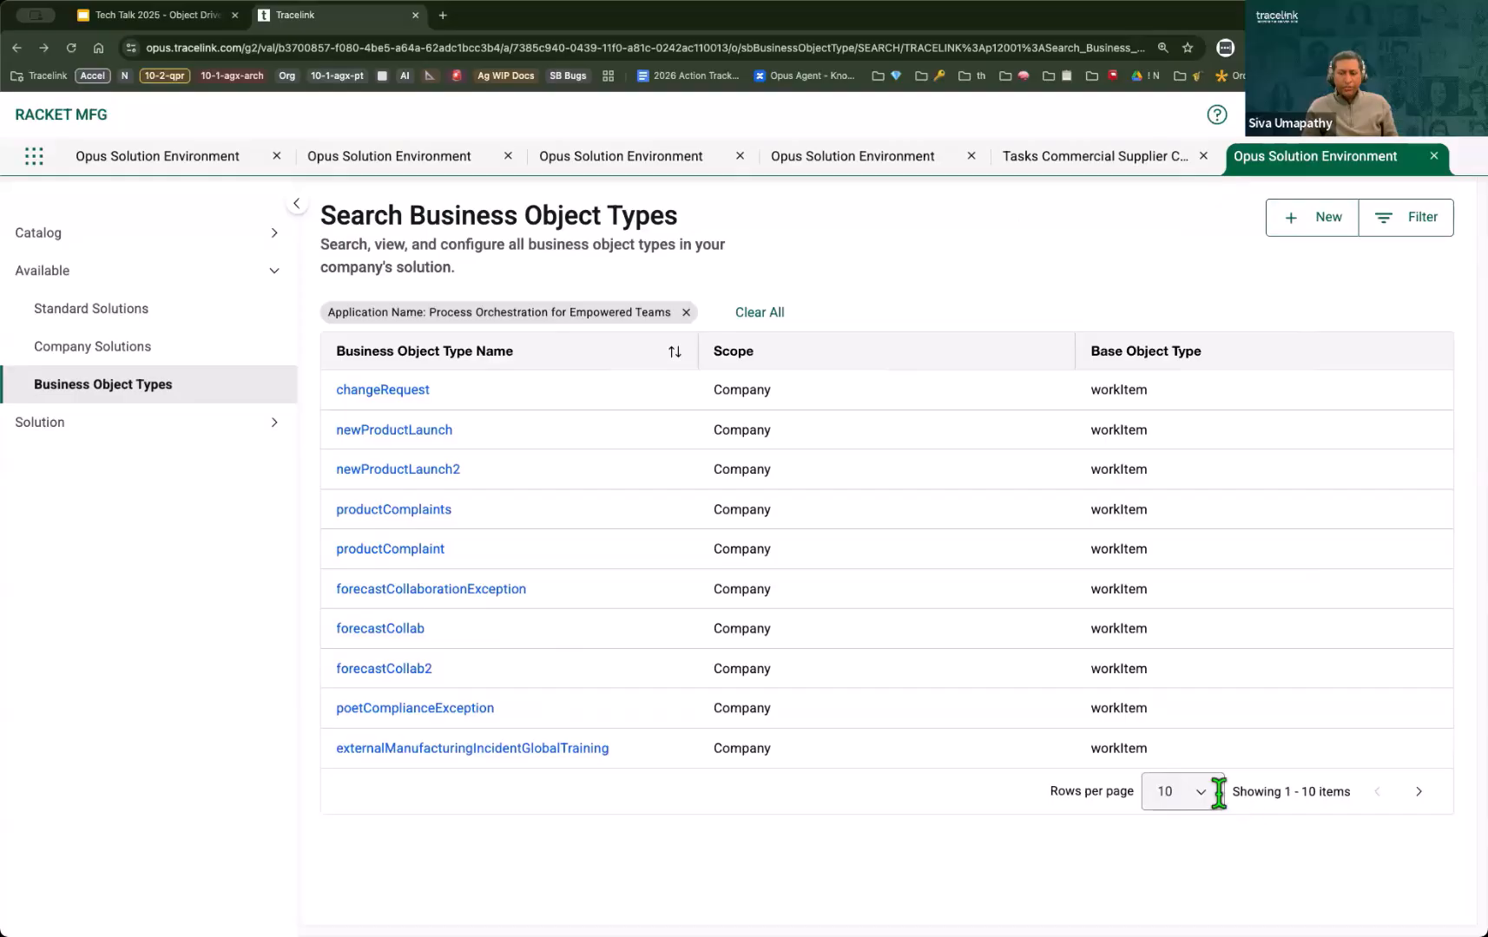
Step: Increase the number of rows per page and open the details of the task business object type
{"action": "left_click", "coordinate": [1182, 790]}
{"action": "left_click", "coordinate": [1169, 751]}
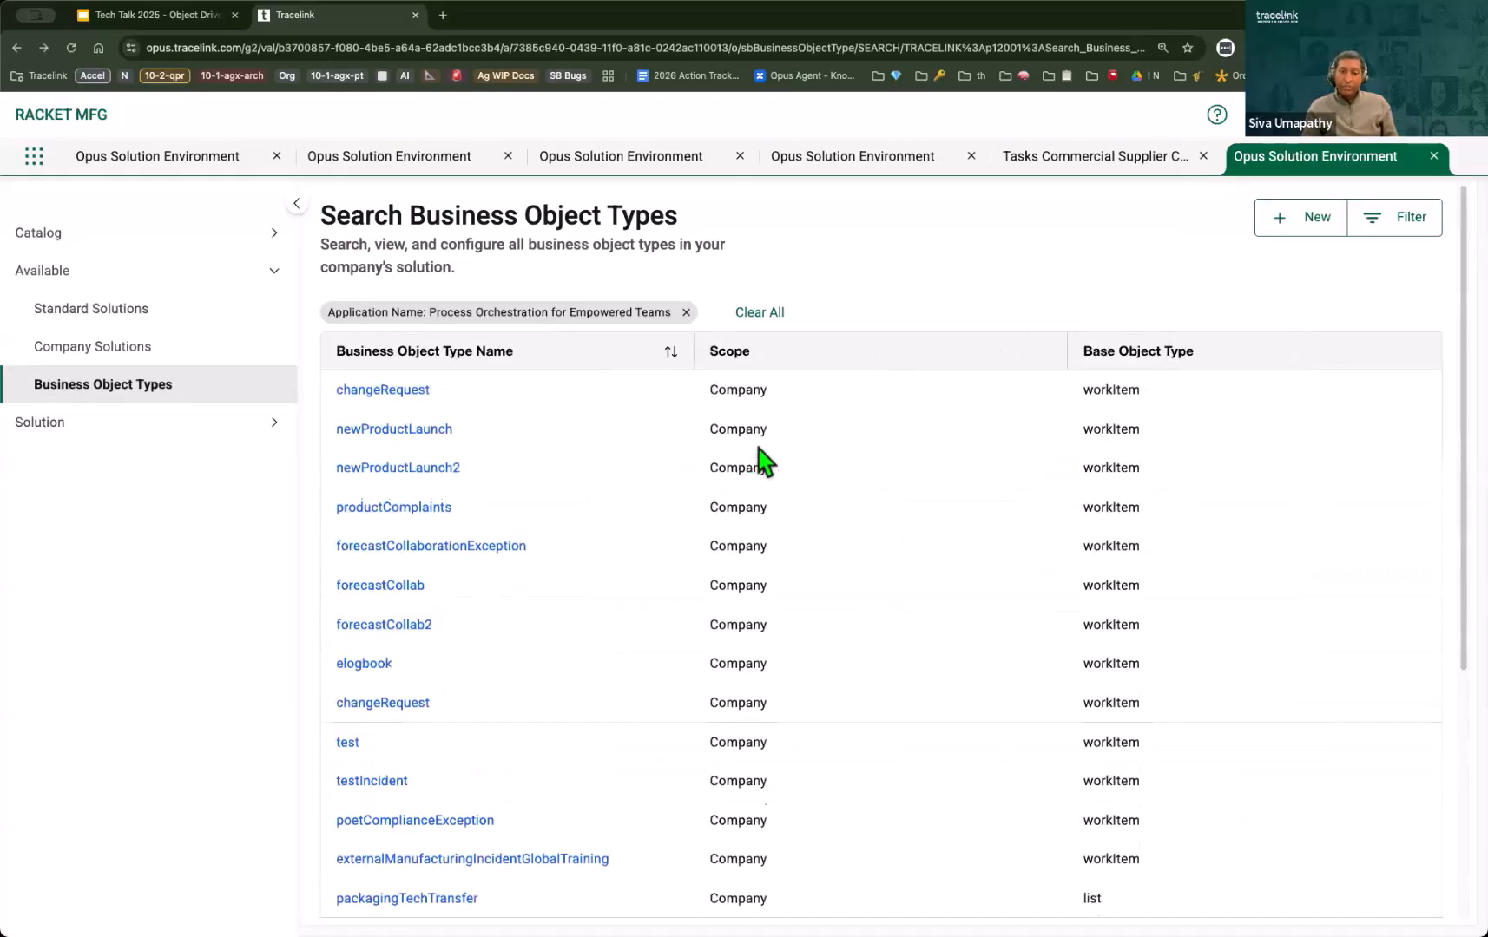
{"action": "scroll", "coordinate": [711, 687], "scroll_direction": "down", "scroll_amount": 5}
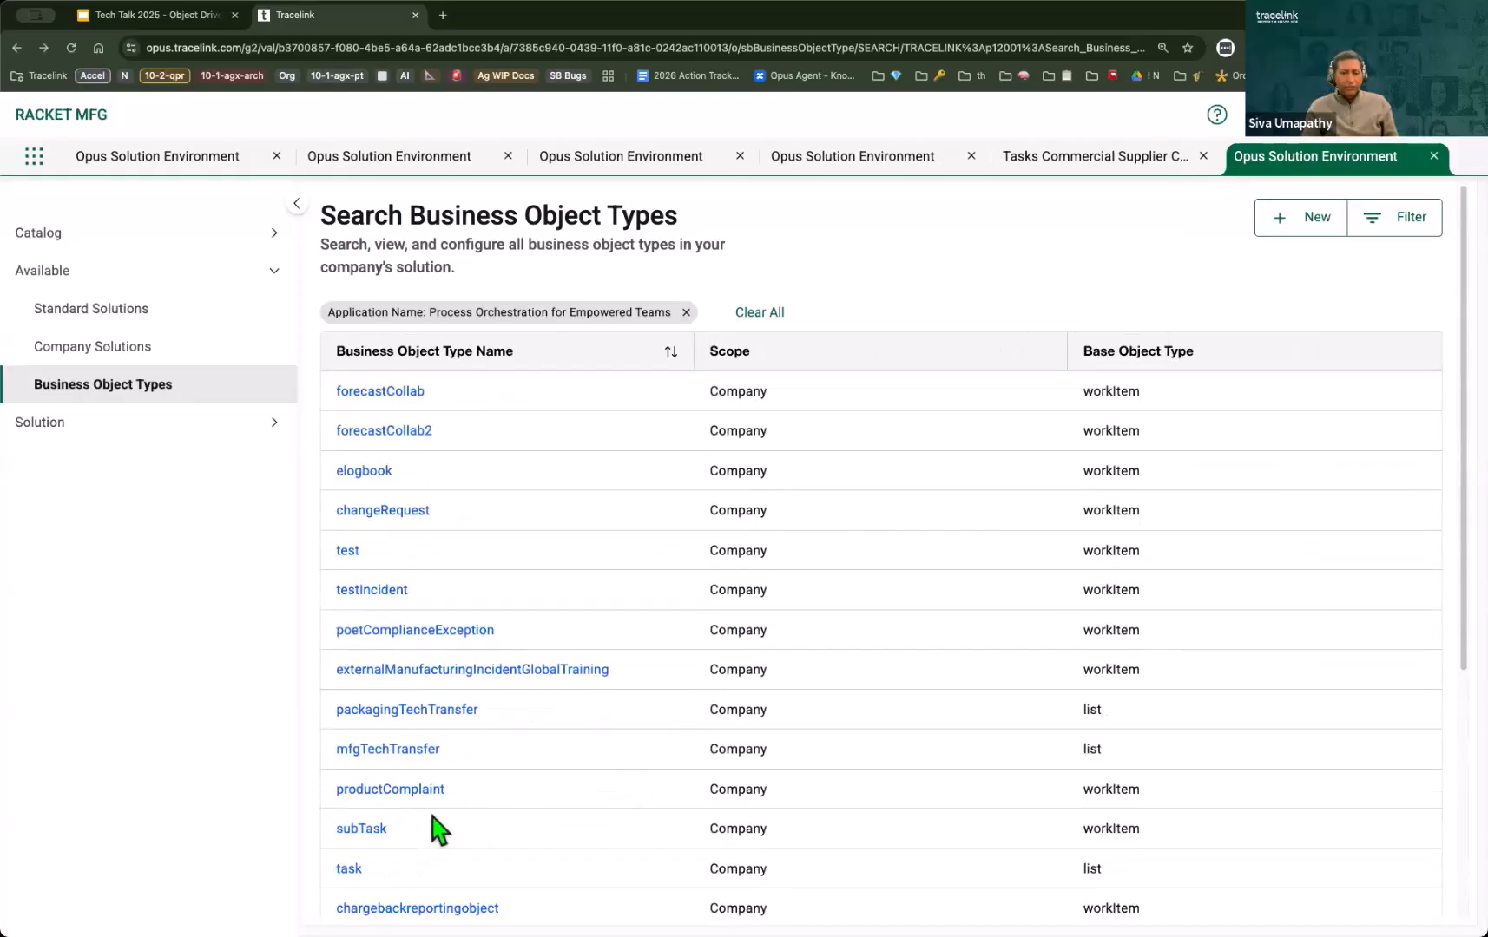
{"action": "left_click", "coordinate": [347, 870]}
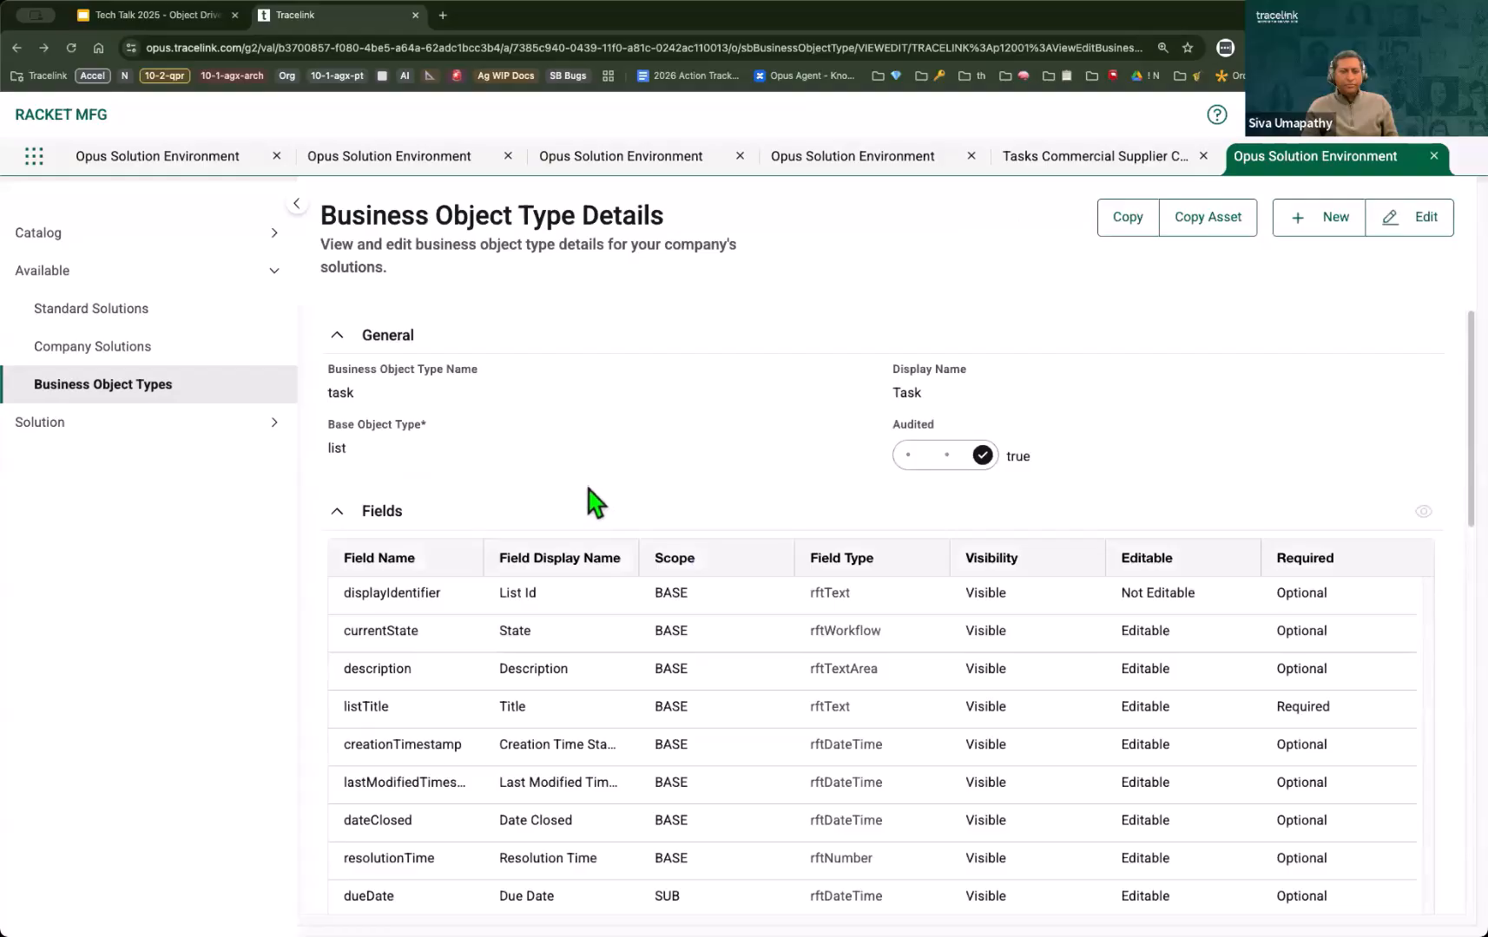
Step: Collapse the Fields, Groups, Field Collections and Group Collections sections of the task type
{"action": "left_click", "coordinate": [335, 518]}
{"action": "left_click", "coordinate": [338, 569]}
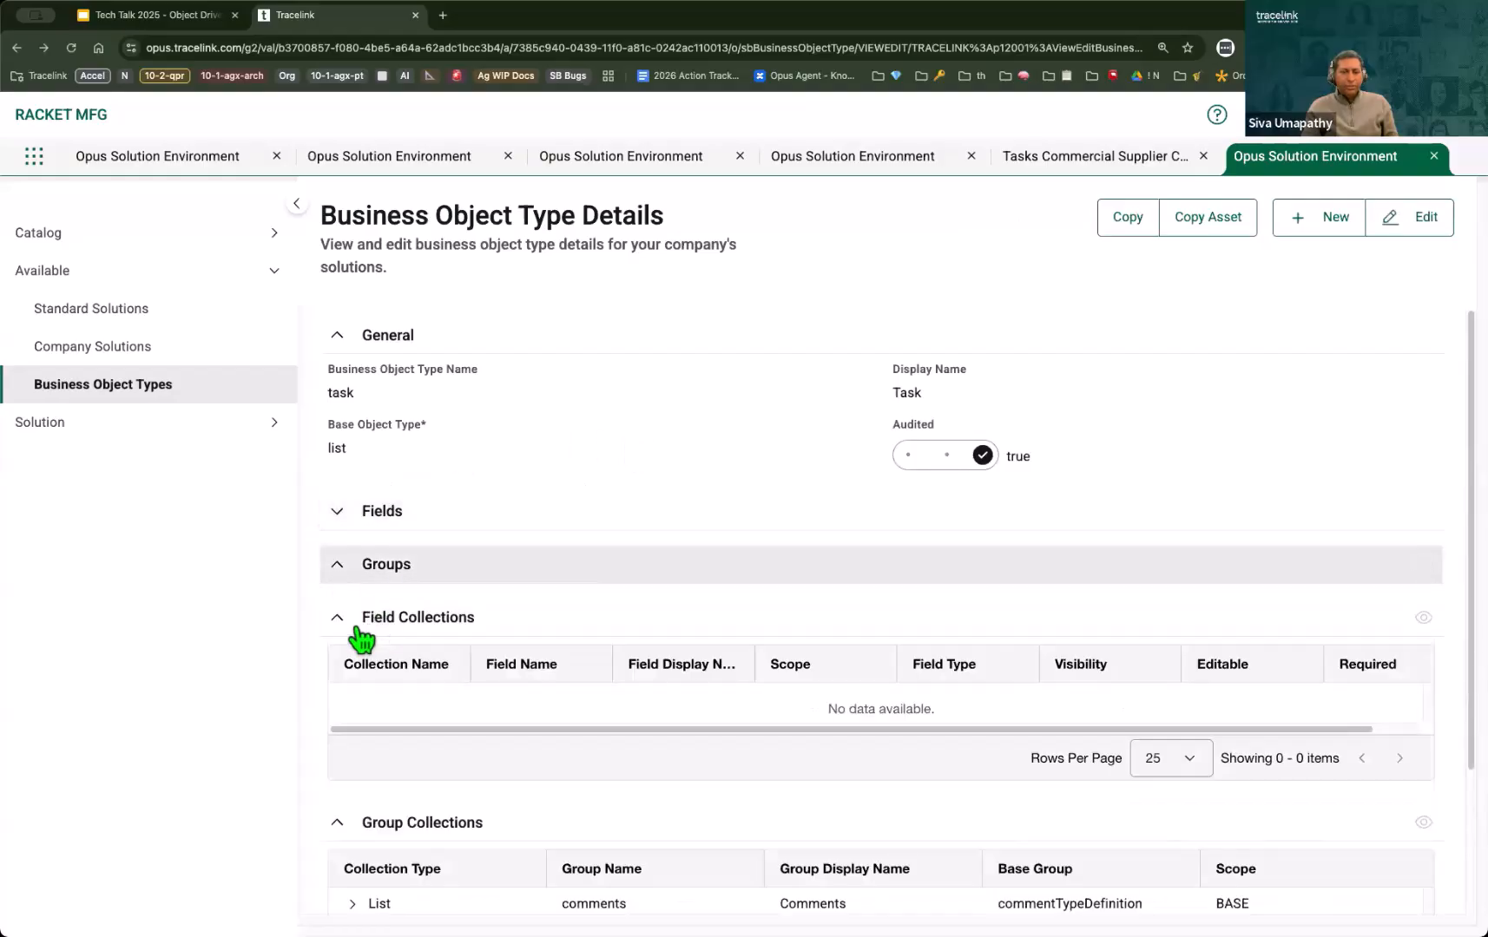
{"action": "left_click", "coordinate": [349, 622]}
{"action": "left_click", "coordinate": [335, 675]}
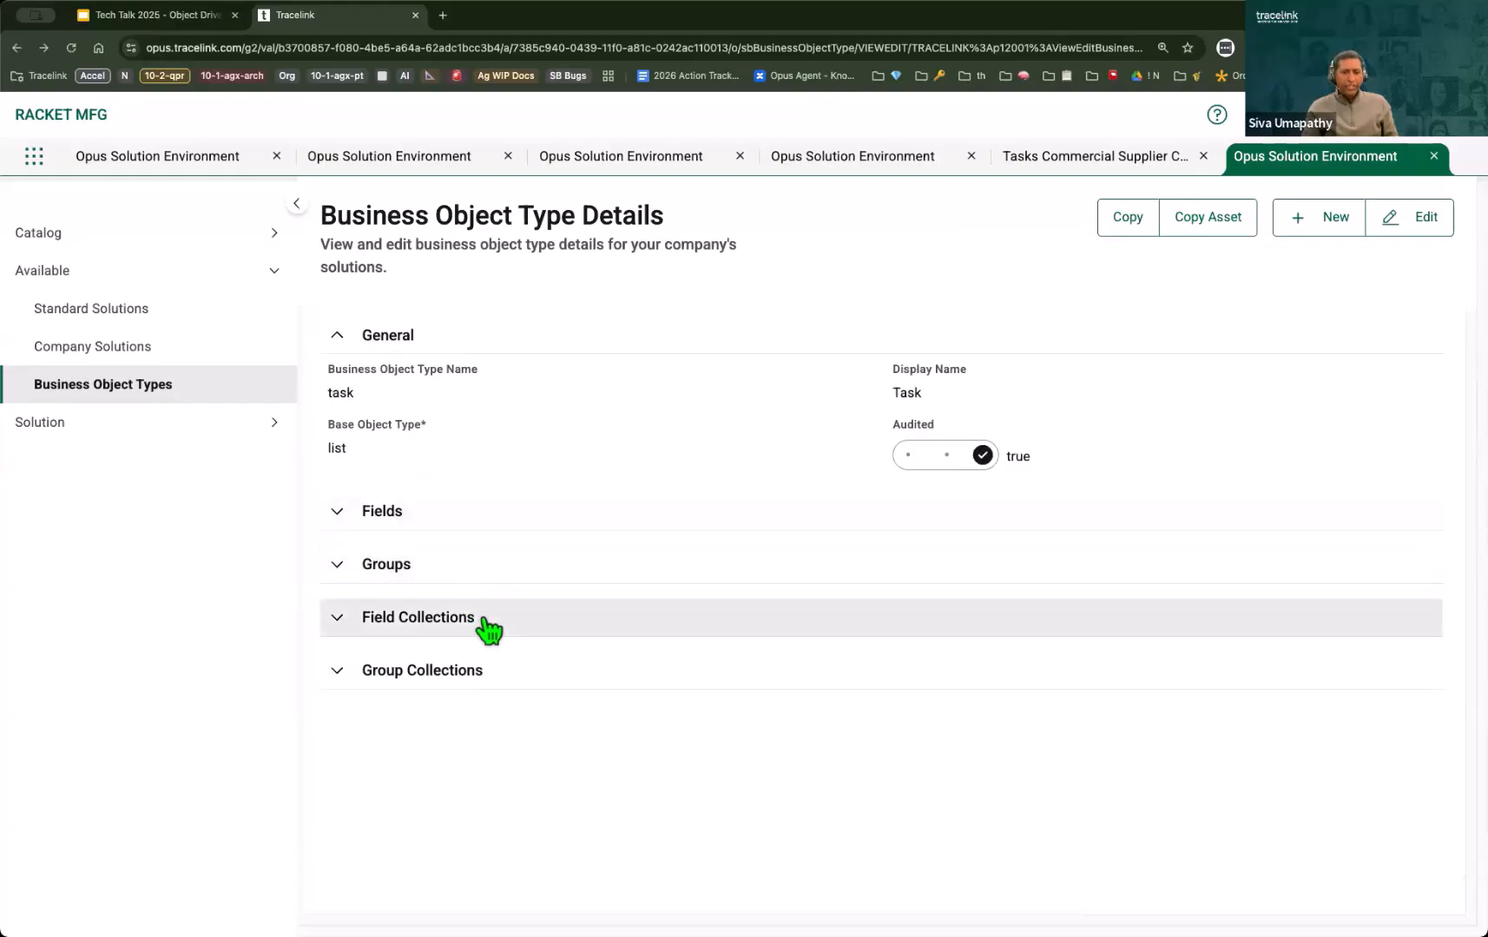
Step: Expand the Fields section and review the task type's base and sub-scope fields
{"action": "left_click", "coordinate": [337, 514]}
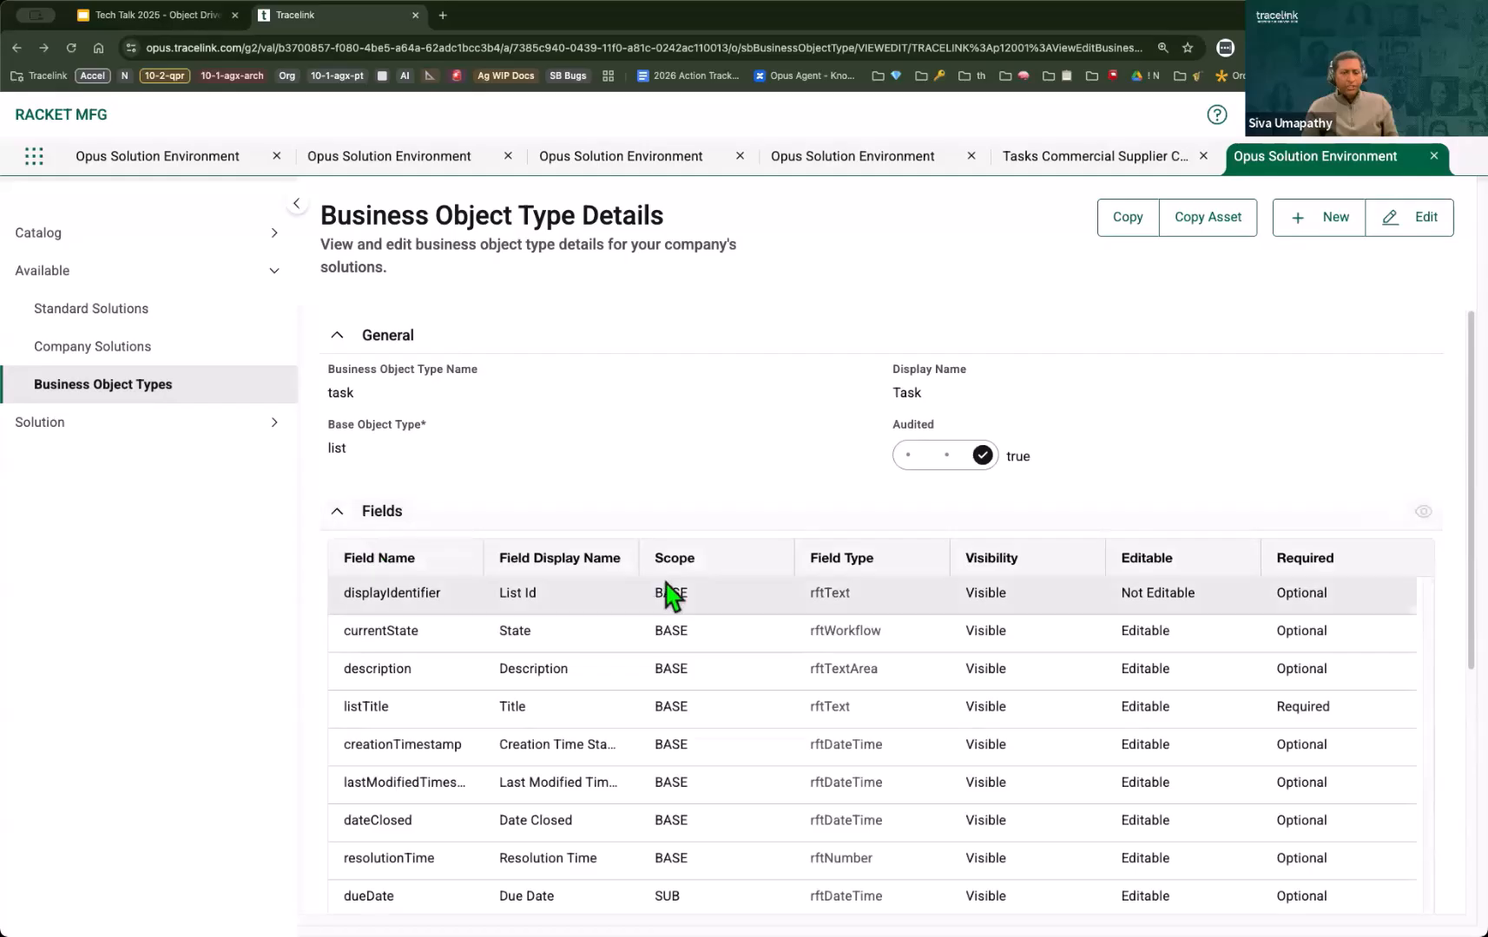
{"action": "scroll", "coordinate": [669, 594], "scroll_direction": "down", "scroll_amount": 3}
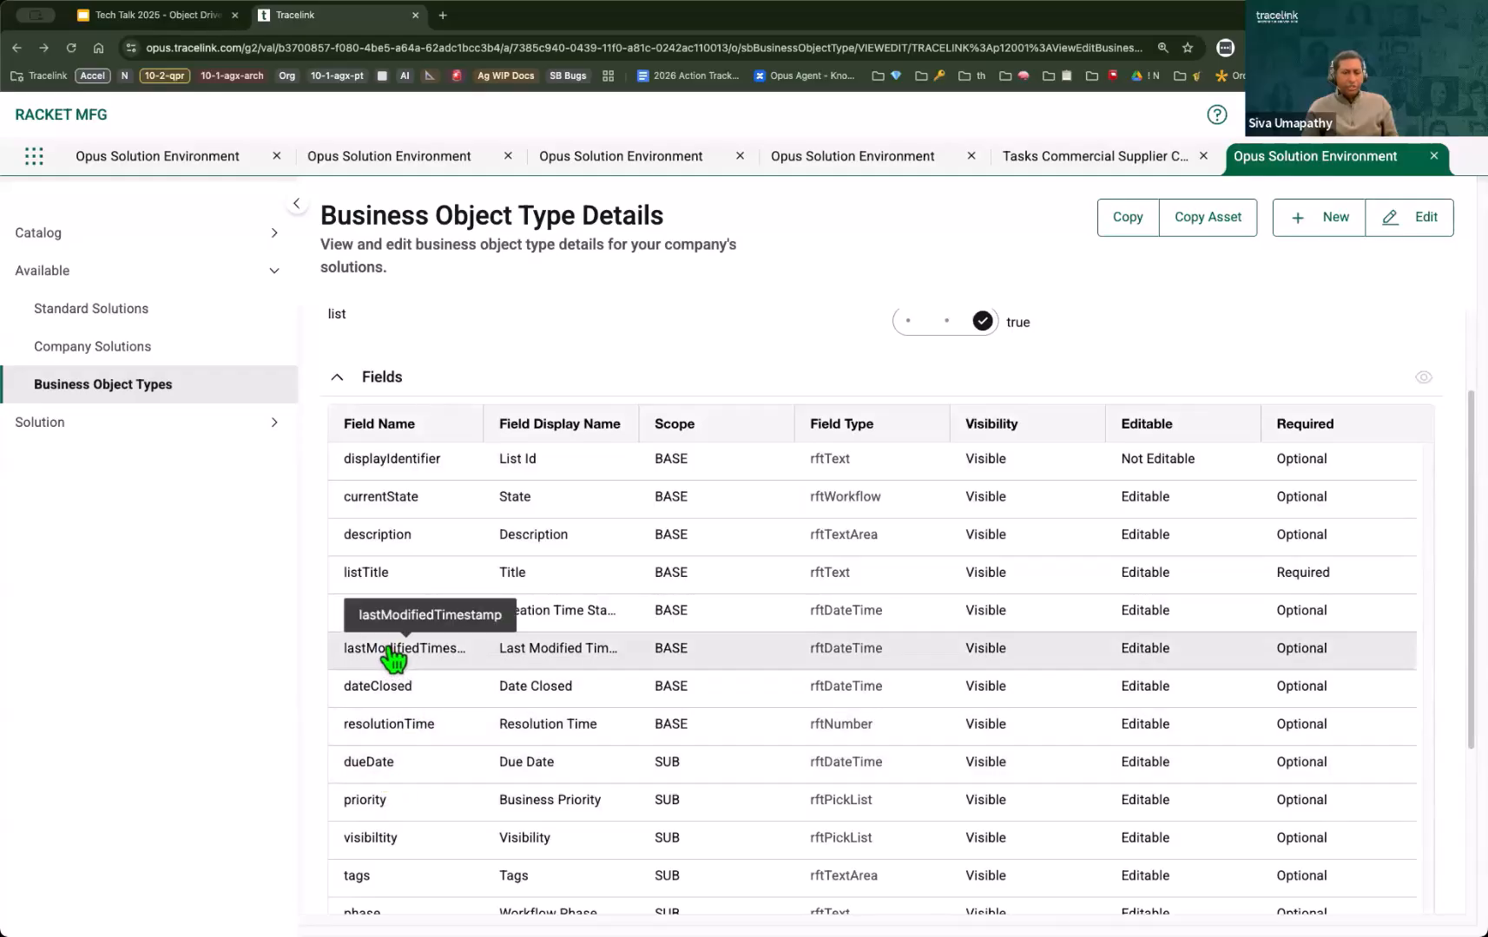
{"action": "scroll", "coordinate": [392, 659], "scroll_direction": "down", "scroll_amount": 3}
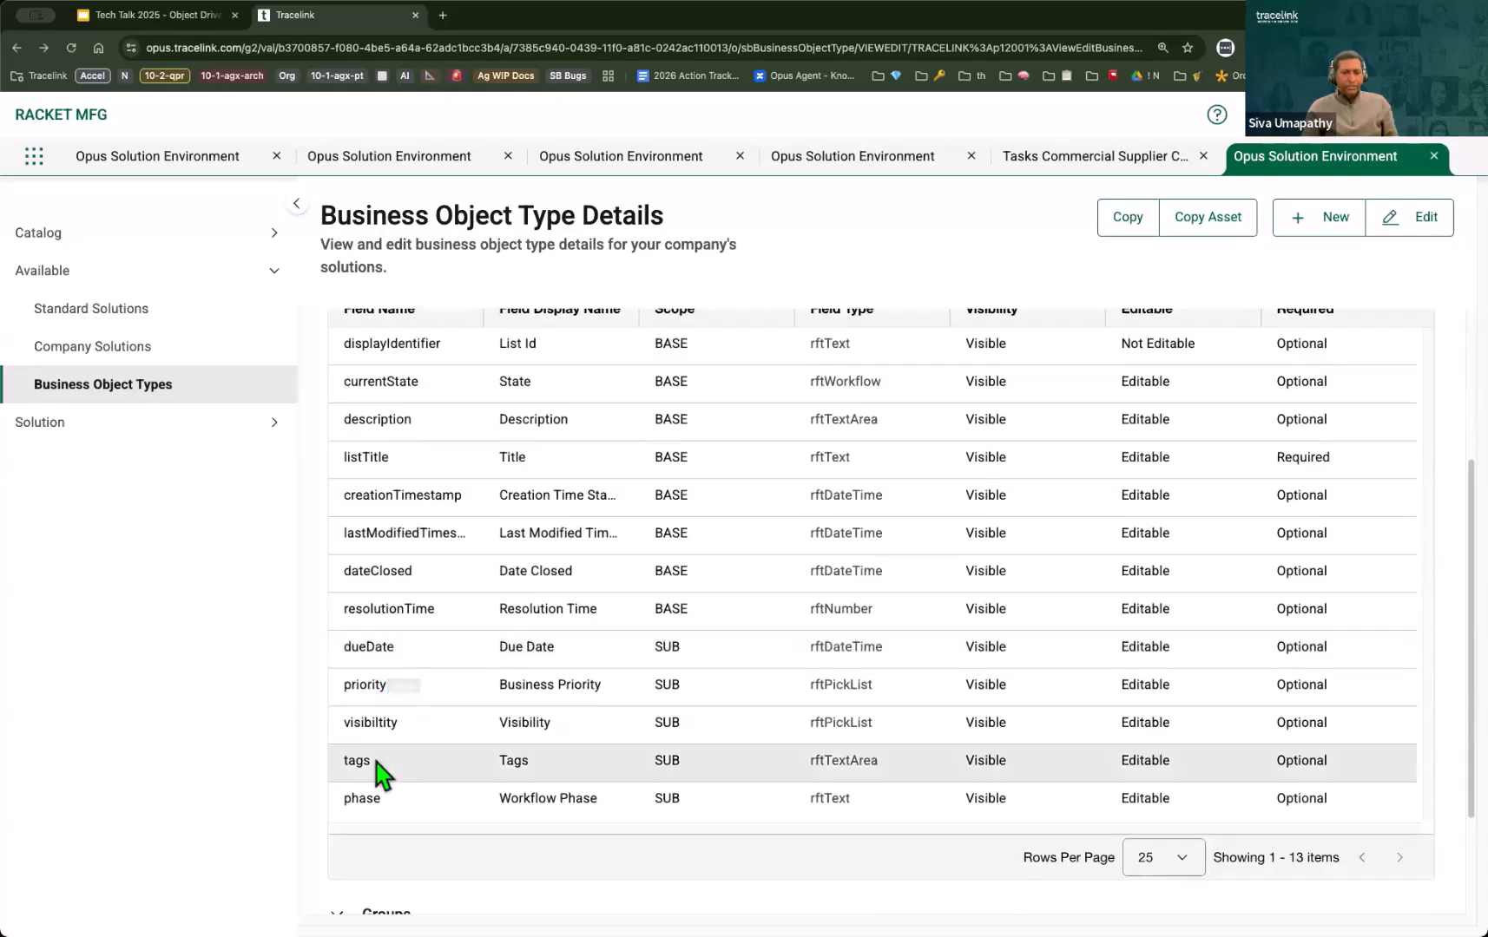
{"action": "scroll", "coordinate": [427, 552], "scroll_direction": "up", "scroll_amount": 1}
{"action": "scroll", "coordinate": [432, 555], "scroll_direction": "up", "scroll_amount": 2}
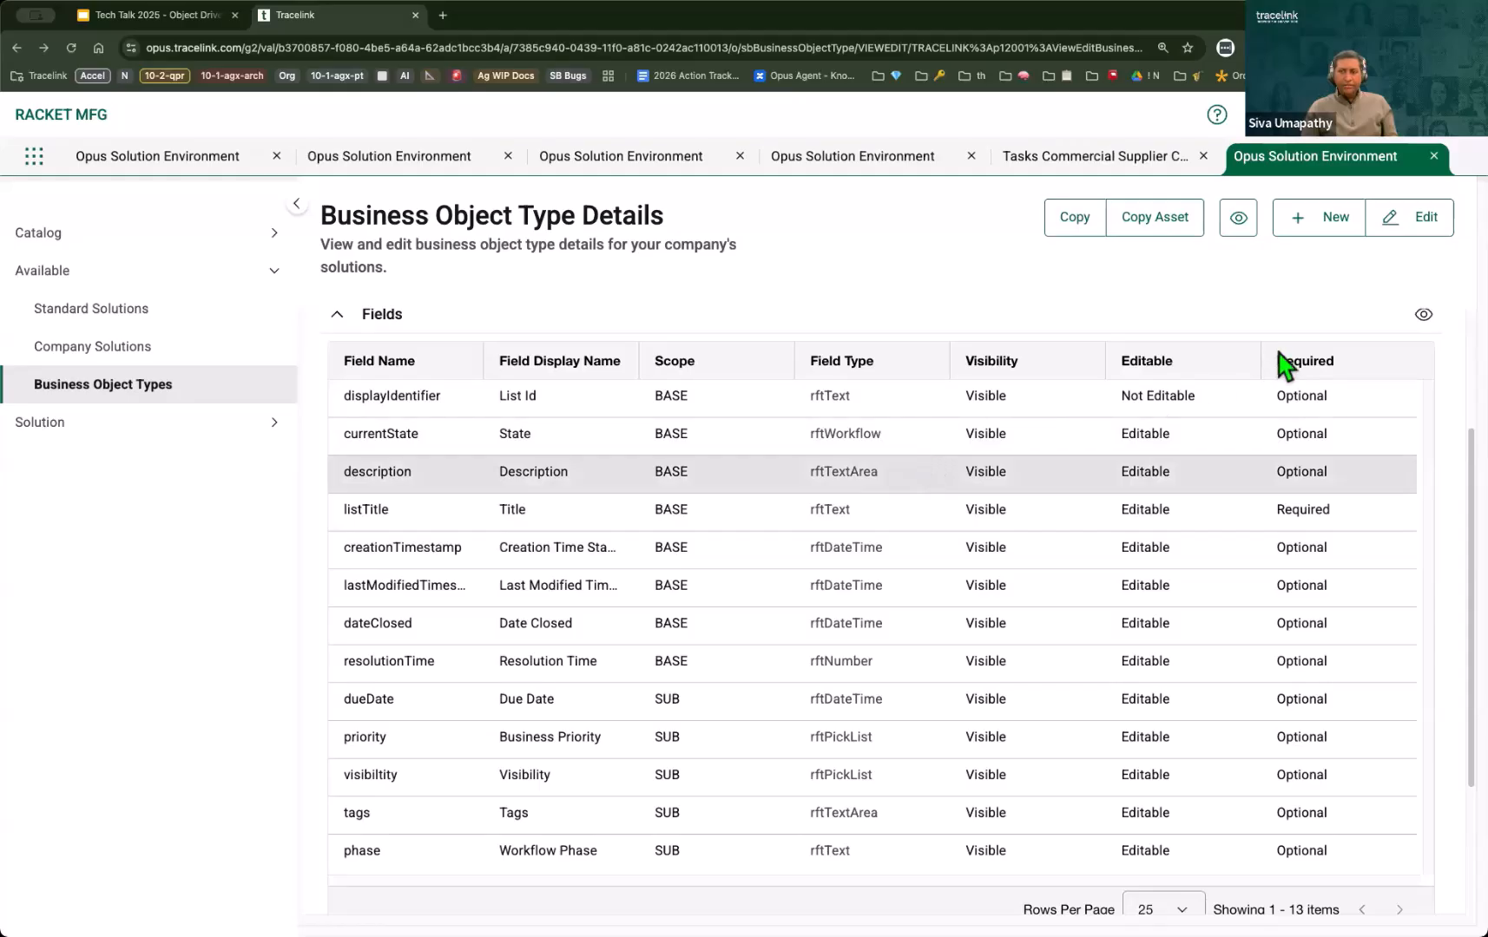
Step: View the field details and type-specific properties of the description and creationTimestamp fields
{"action": "left_click", "coordinate": [1423, 314]}
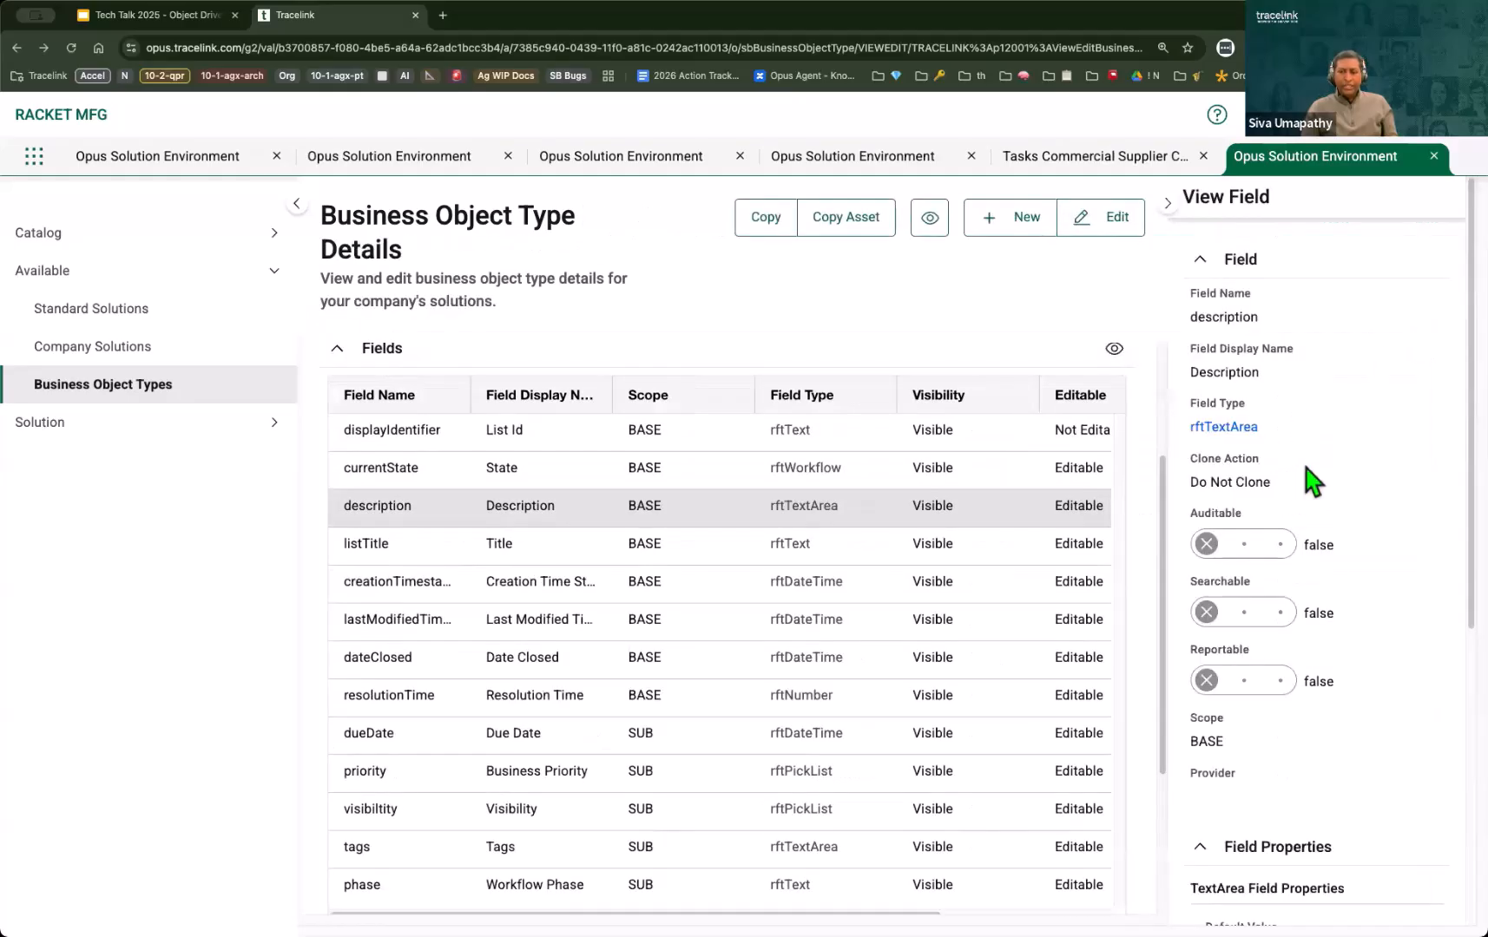
{"action": "scroll", "coordinate": [1306, 468], "scroll_direction": "down", "scroll_amount": 6}
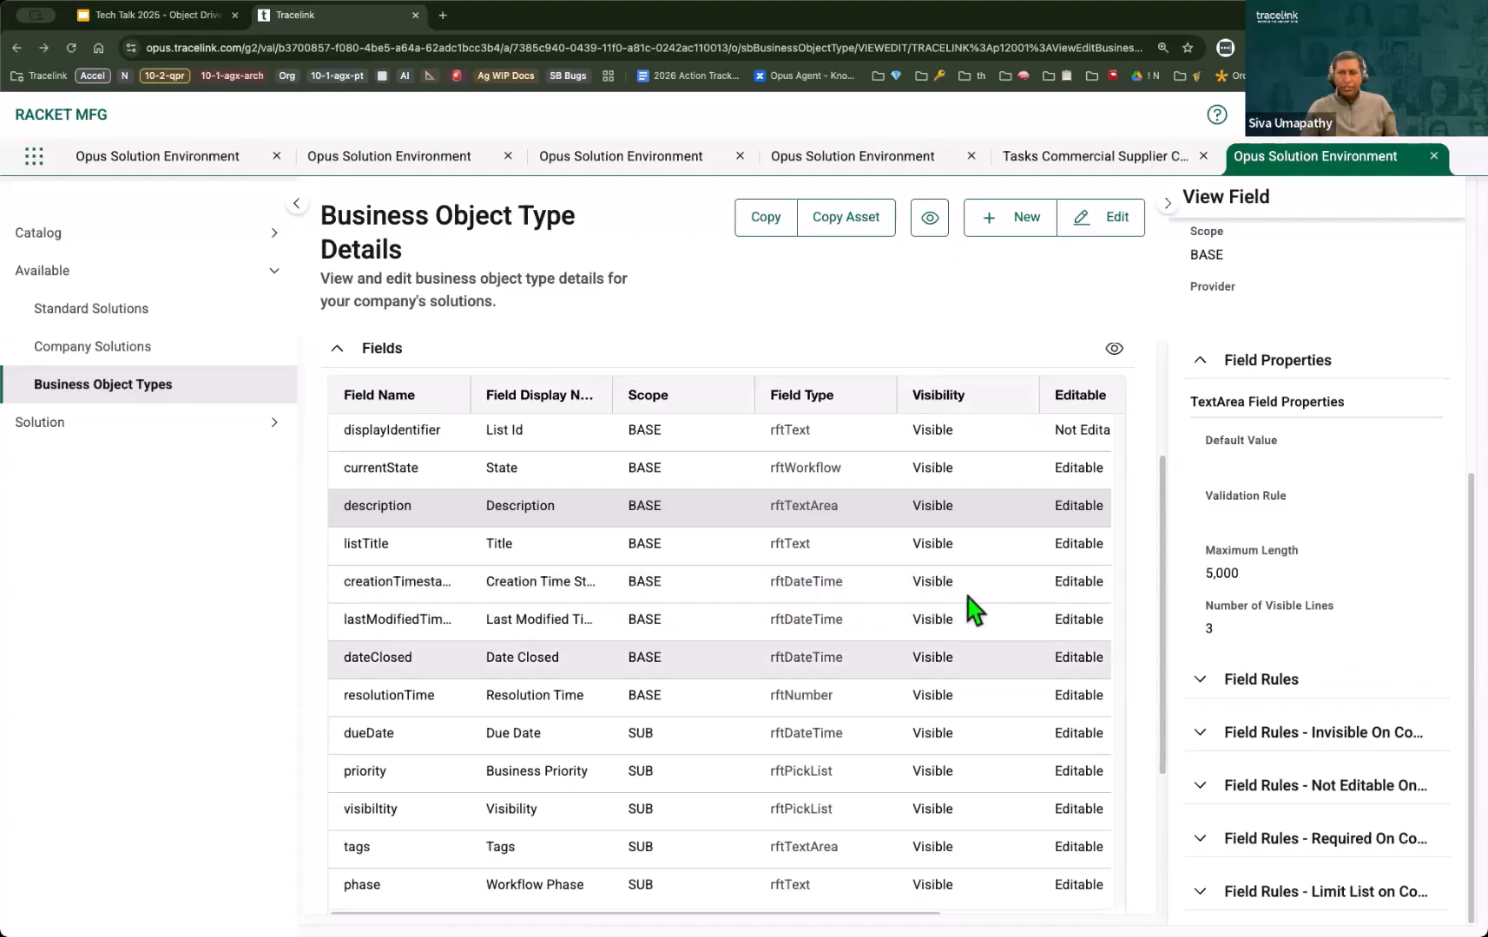
{"action": "left_click", "coordinate": [938, 593]}
{"action": "scroll", "coordinate": [1341, 621], "scroll_direction": "down", "scroll_amount": 3}
{"action": "scroll", "coordinate": [1341, 621], "scroll_direction": "down", "scroll_amount": 5}
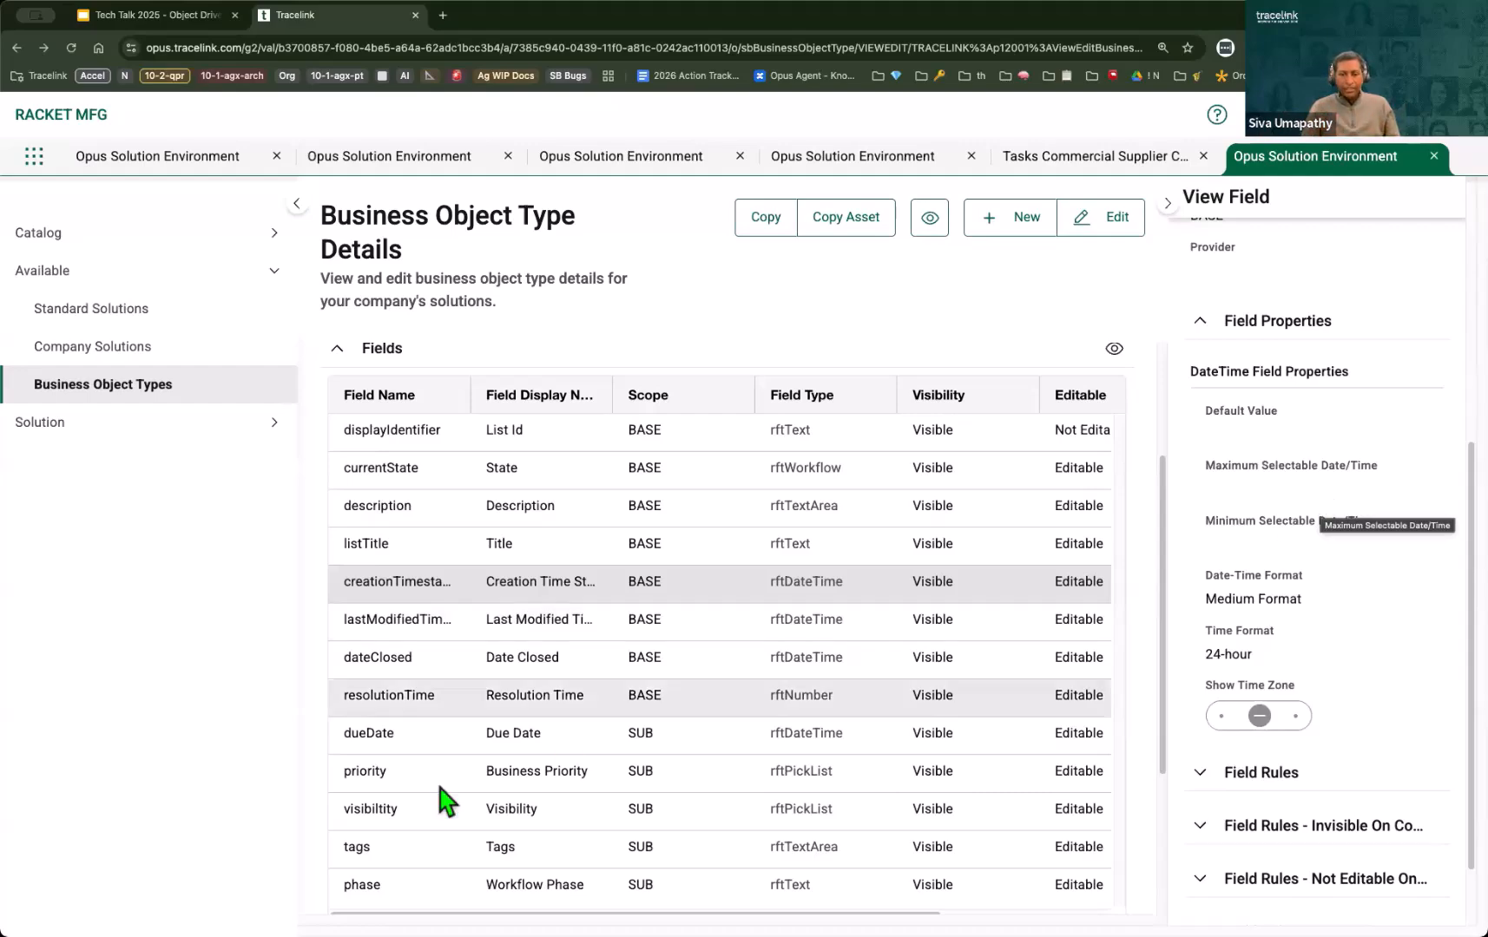
Step: View the Visibility field's details and examine its picklist properties and items
{"action": "left_click", "coordinate": [855, 820]}
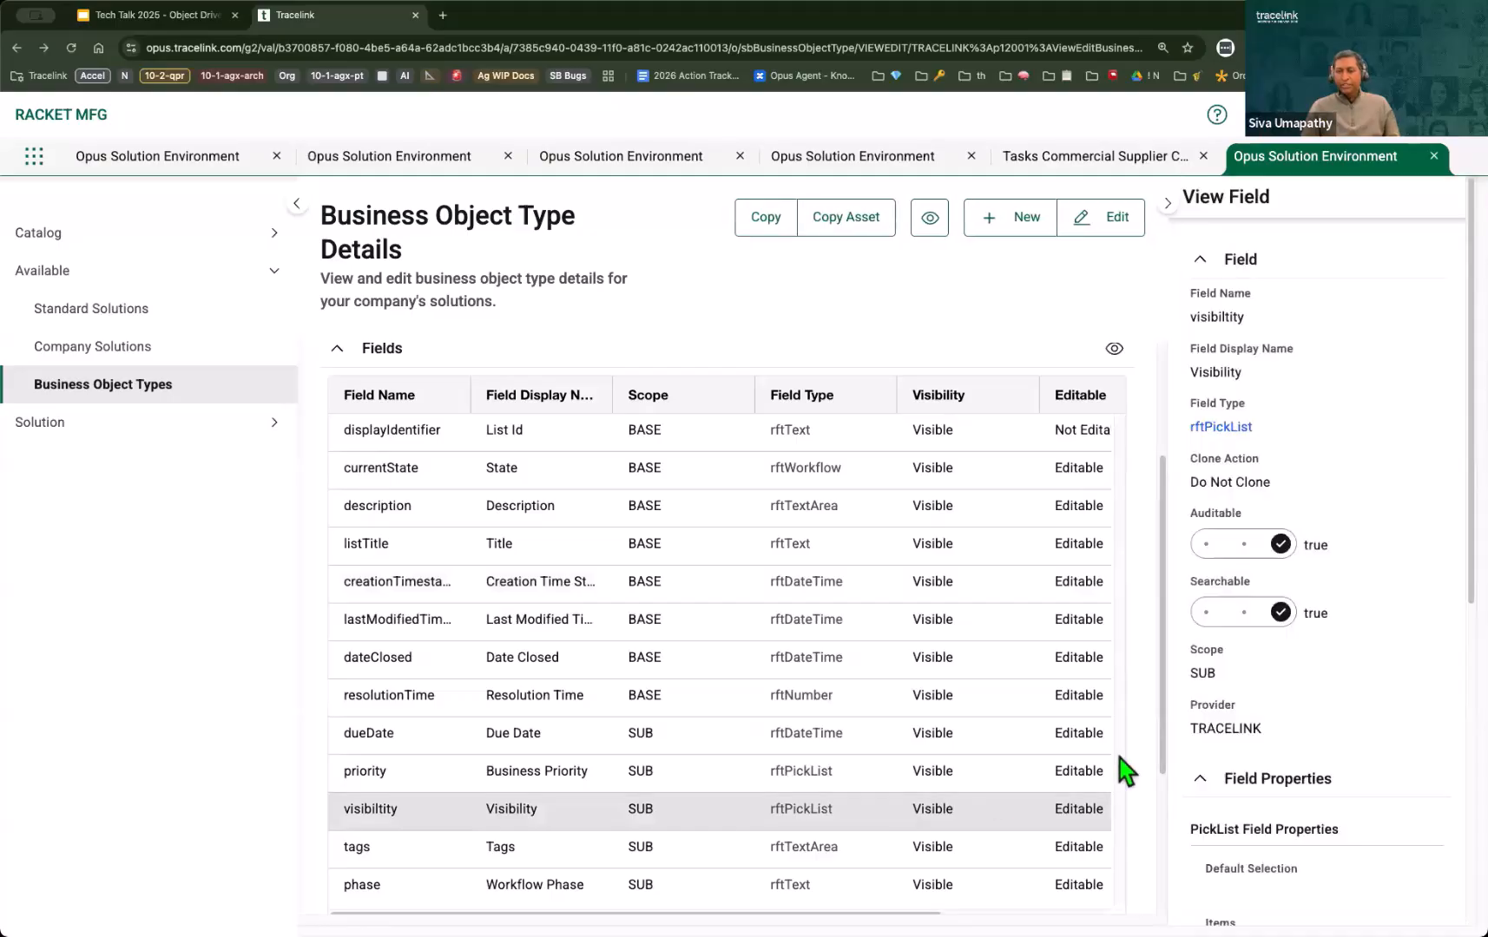
{"action": "scroll", "coordinate": [1302, 657], "scroll_direction": "down", "scroll_amount": 2}
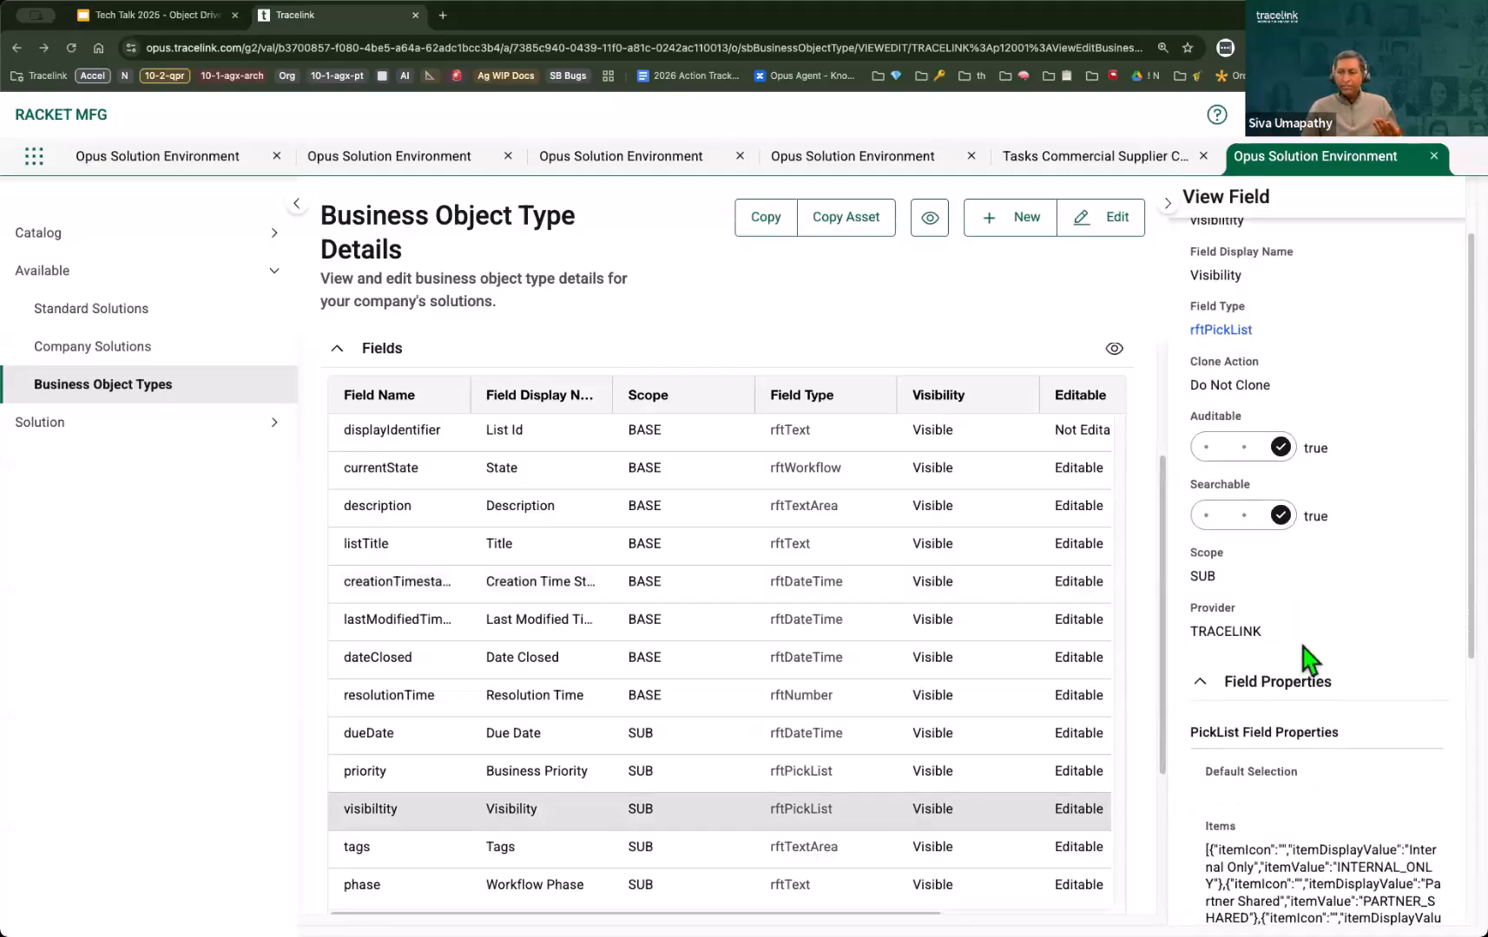
{"action": "scroll", "coordinate": [1295, 653], "scroll_direction": "down", "scroll_amount": 3}
{"action": "scroll", "coordinate": [1302, 664], "scroll_direction": "down", "scroll_amount": 3}
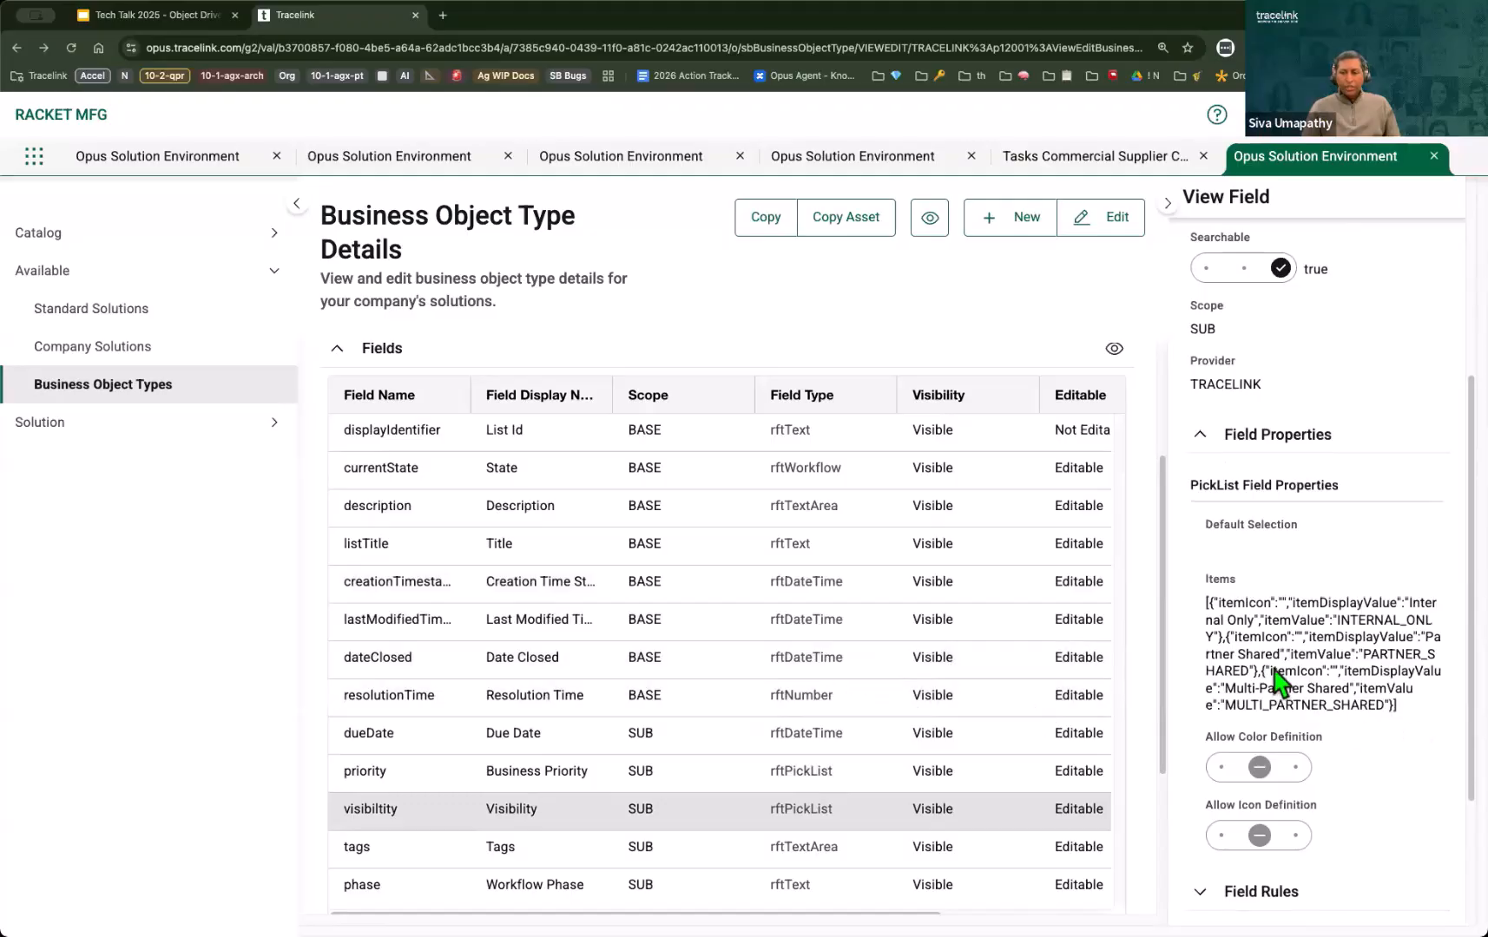
{"action": "scroll", "coordinate": [1235, 683], "scroll_direction": "down", "scroll_amount": 5}
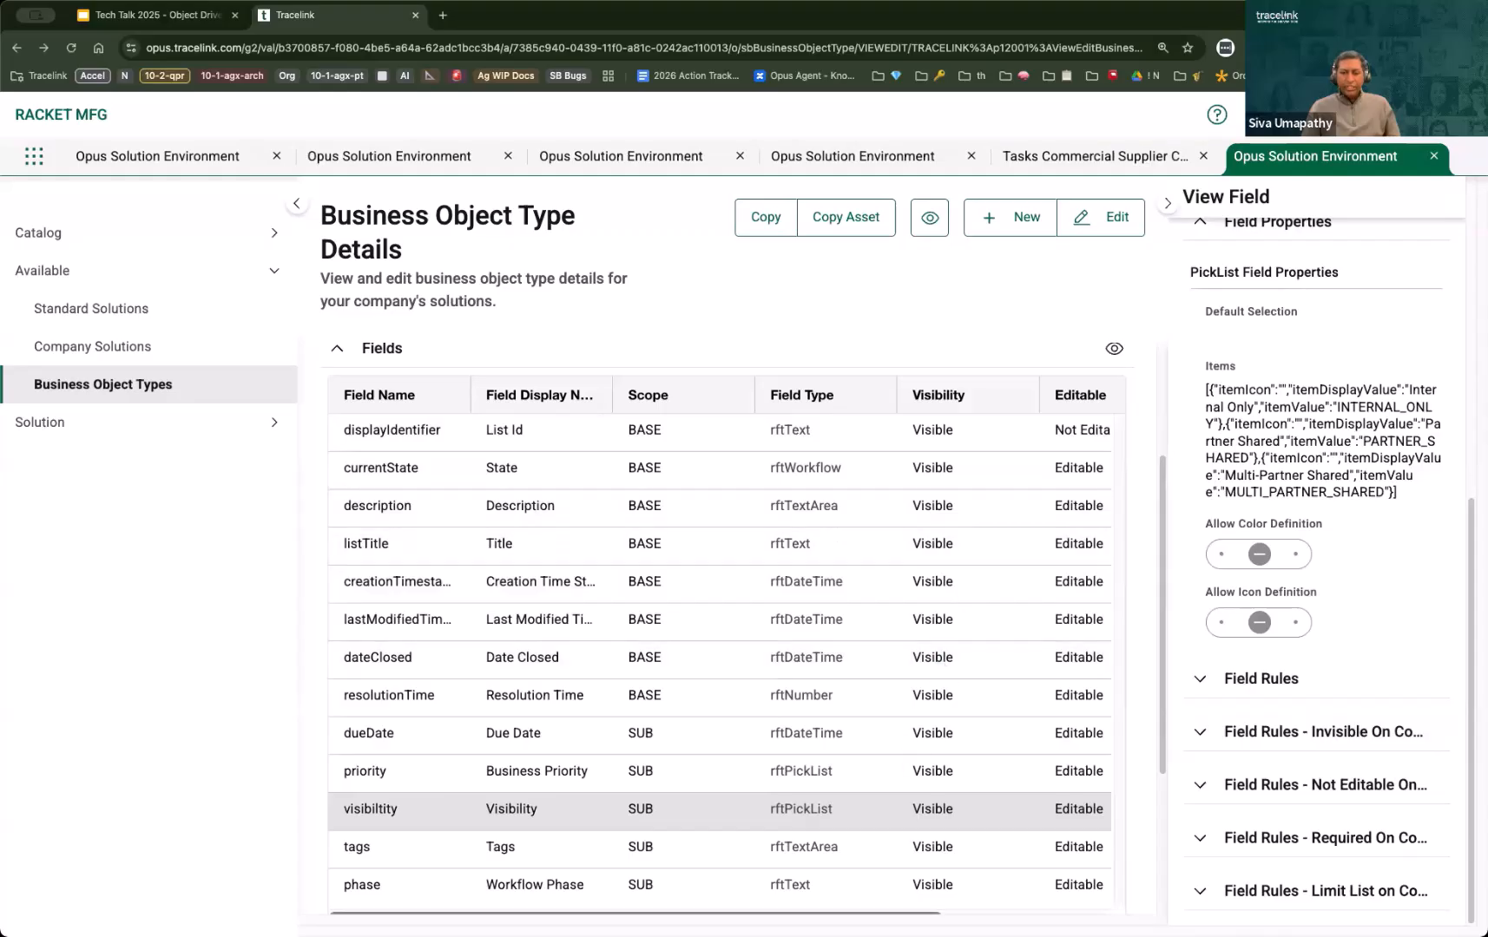
Step: Check the fields' Required column and expand the Visibility field's Invisible and Not Editable condition rules
{"action": "scroll", "coordinate": [718, 647], "scroll_direction": "right", "scroll_amount": 5}
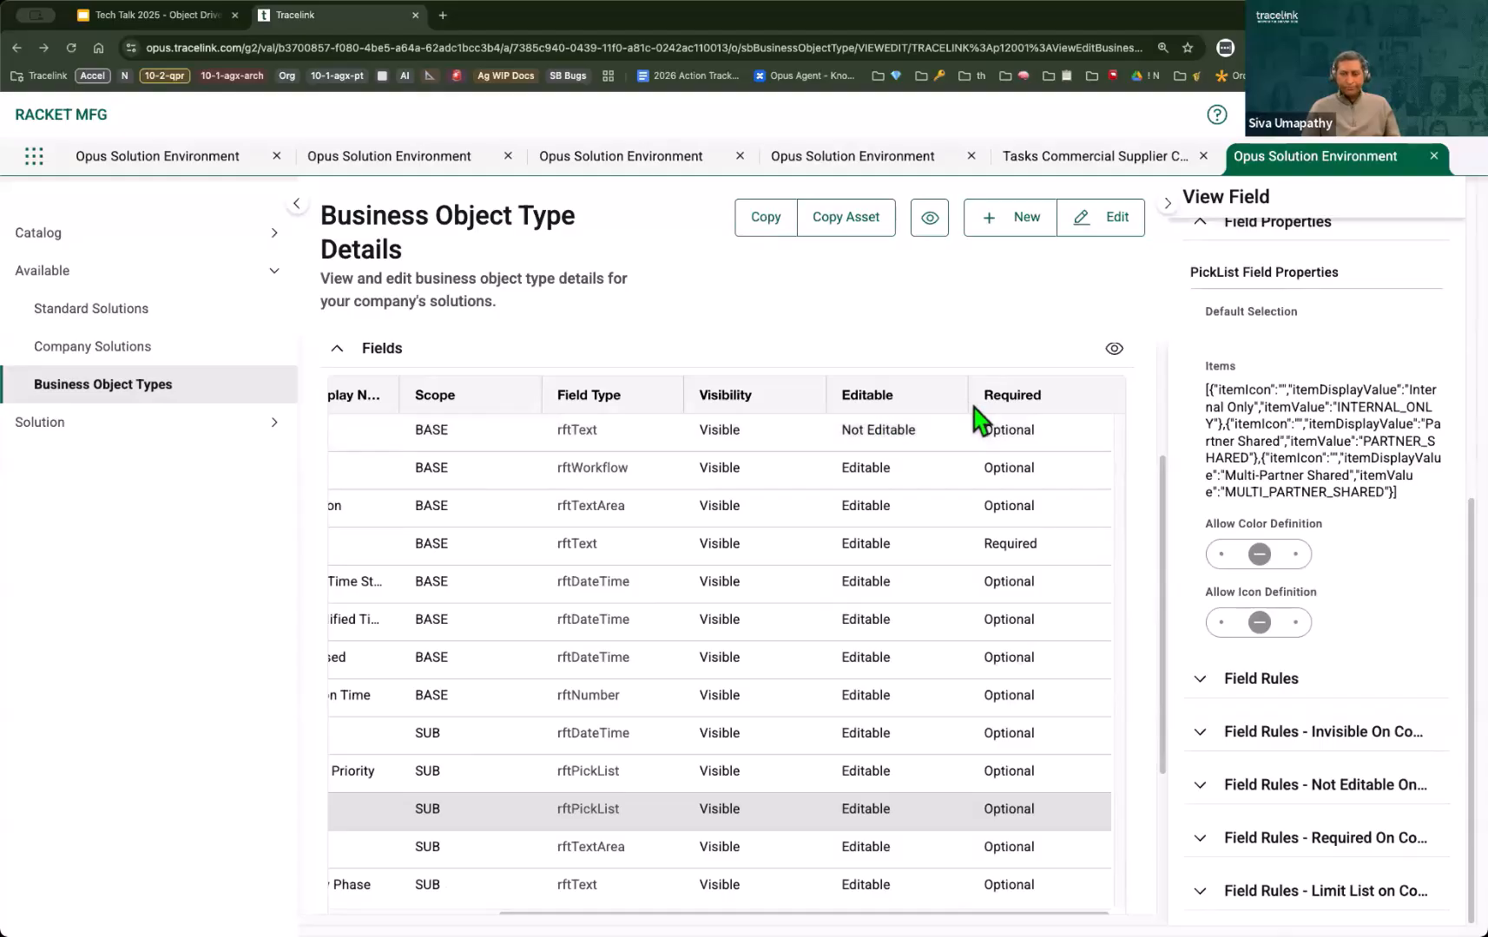
{"action": "left_click", "coordinate": [1201, 734]}
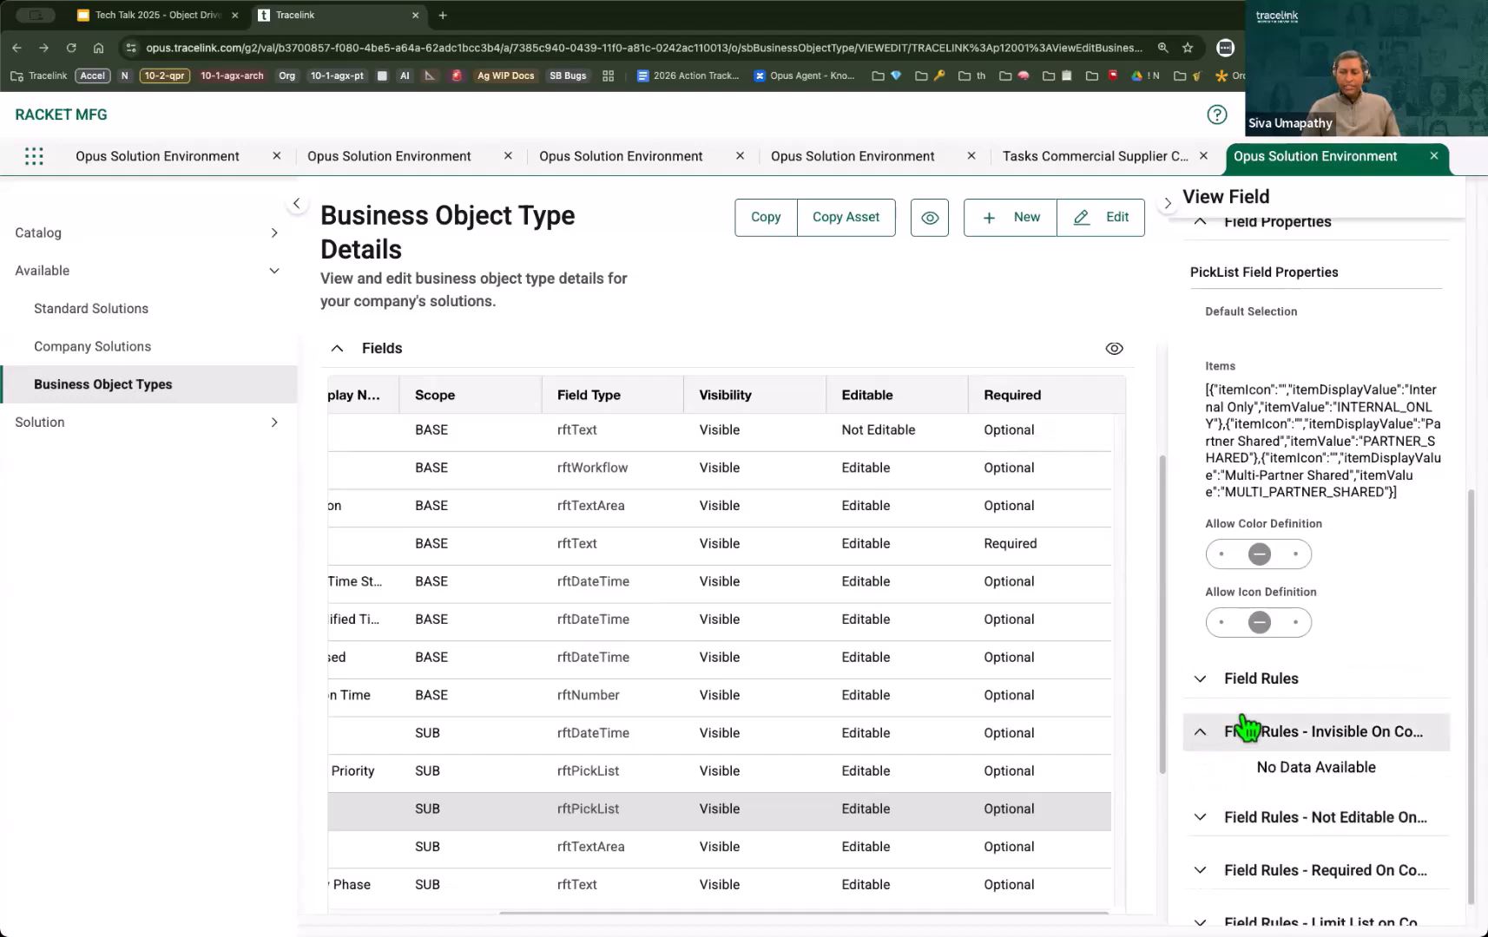
{"action": "left_click", "coordinate": [1202, 821]}
{"action": "scroll", "coordinate": [1232, 811], "scroll_direction": "down", "scroll_amount": 2}
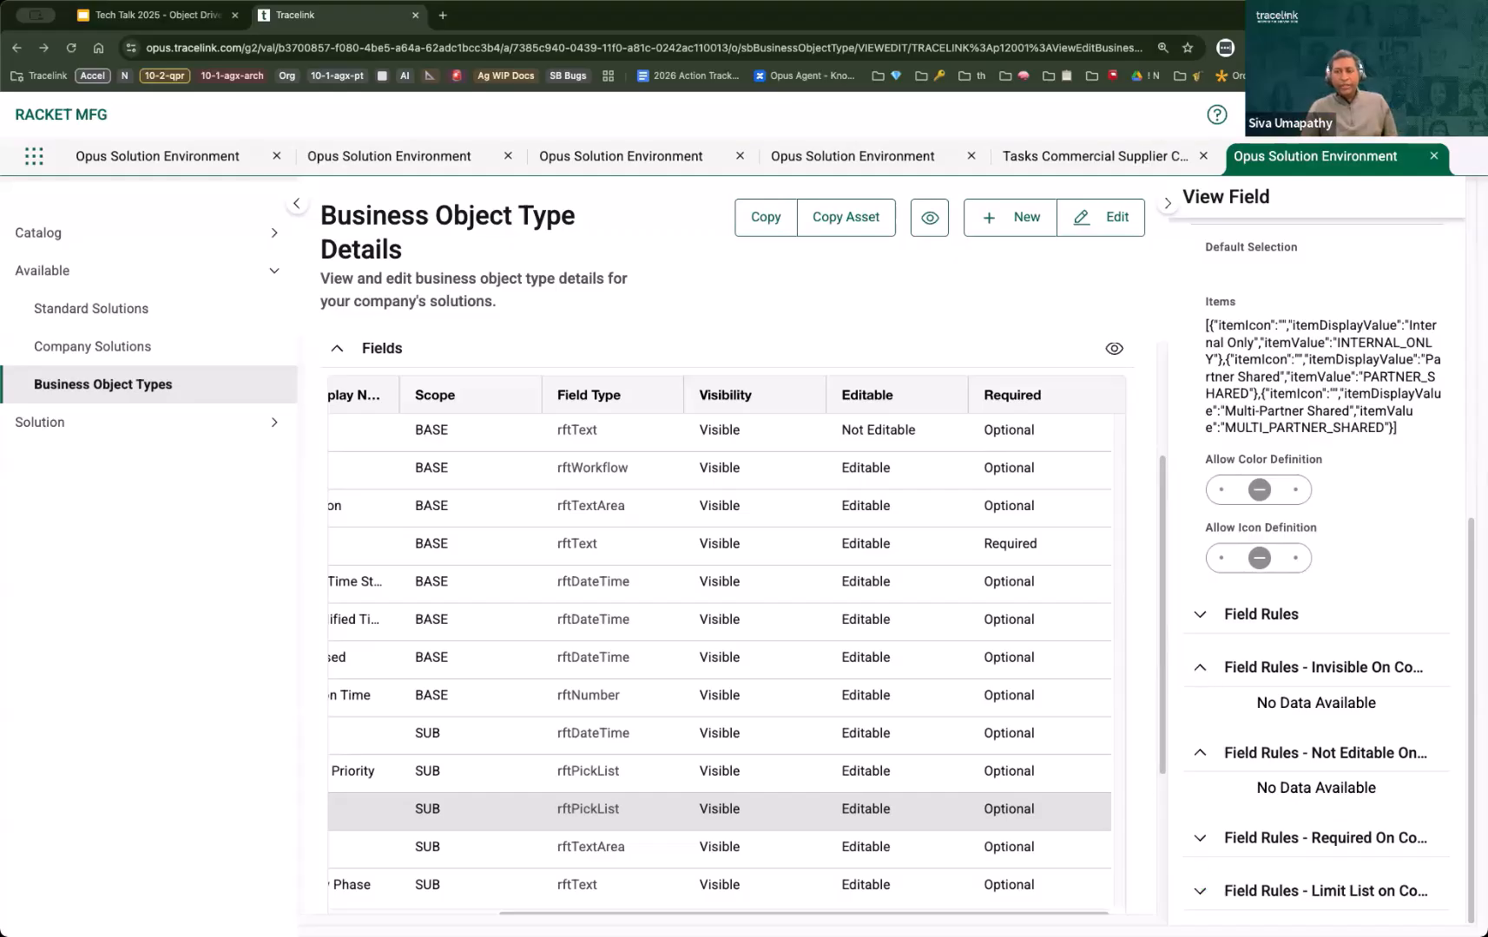
Step: Close the field details, collapse Fields, and examine the fields of the initiatingCompany group under Groups
{"action": "left_click", "coordinate": [1167, 205]}
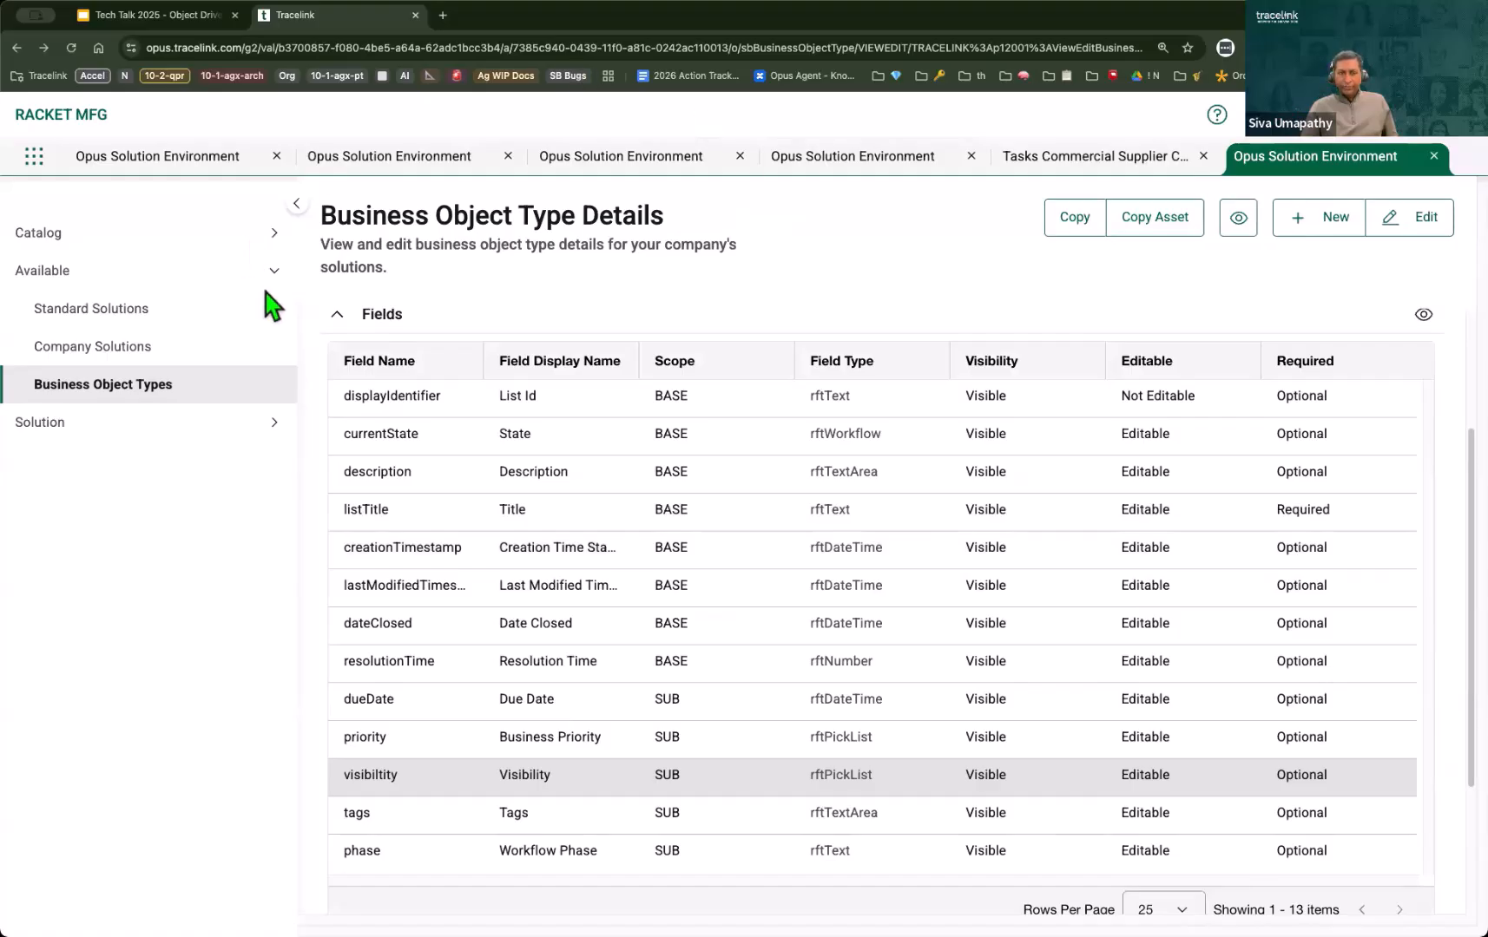
{"action": "left_click", "coordinate": [339, 323]}
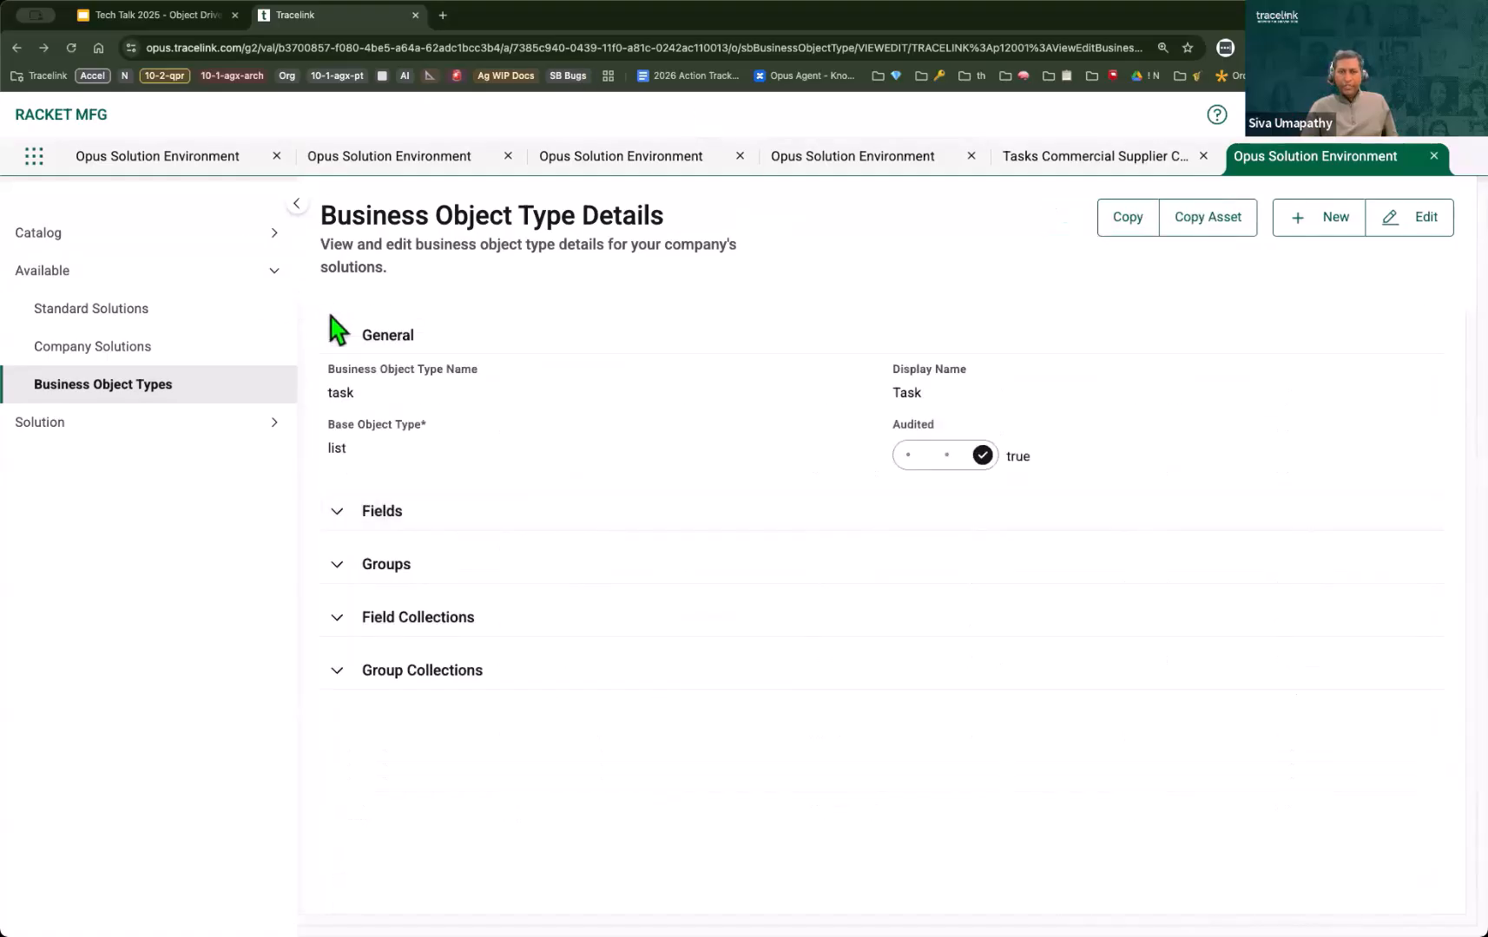
{"action": "left_click", "coordinate": [337, 566]}
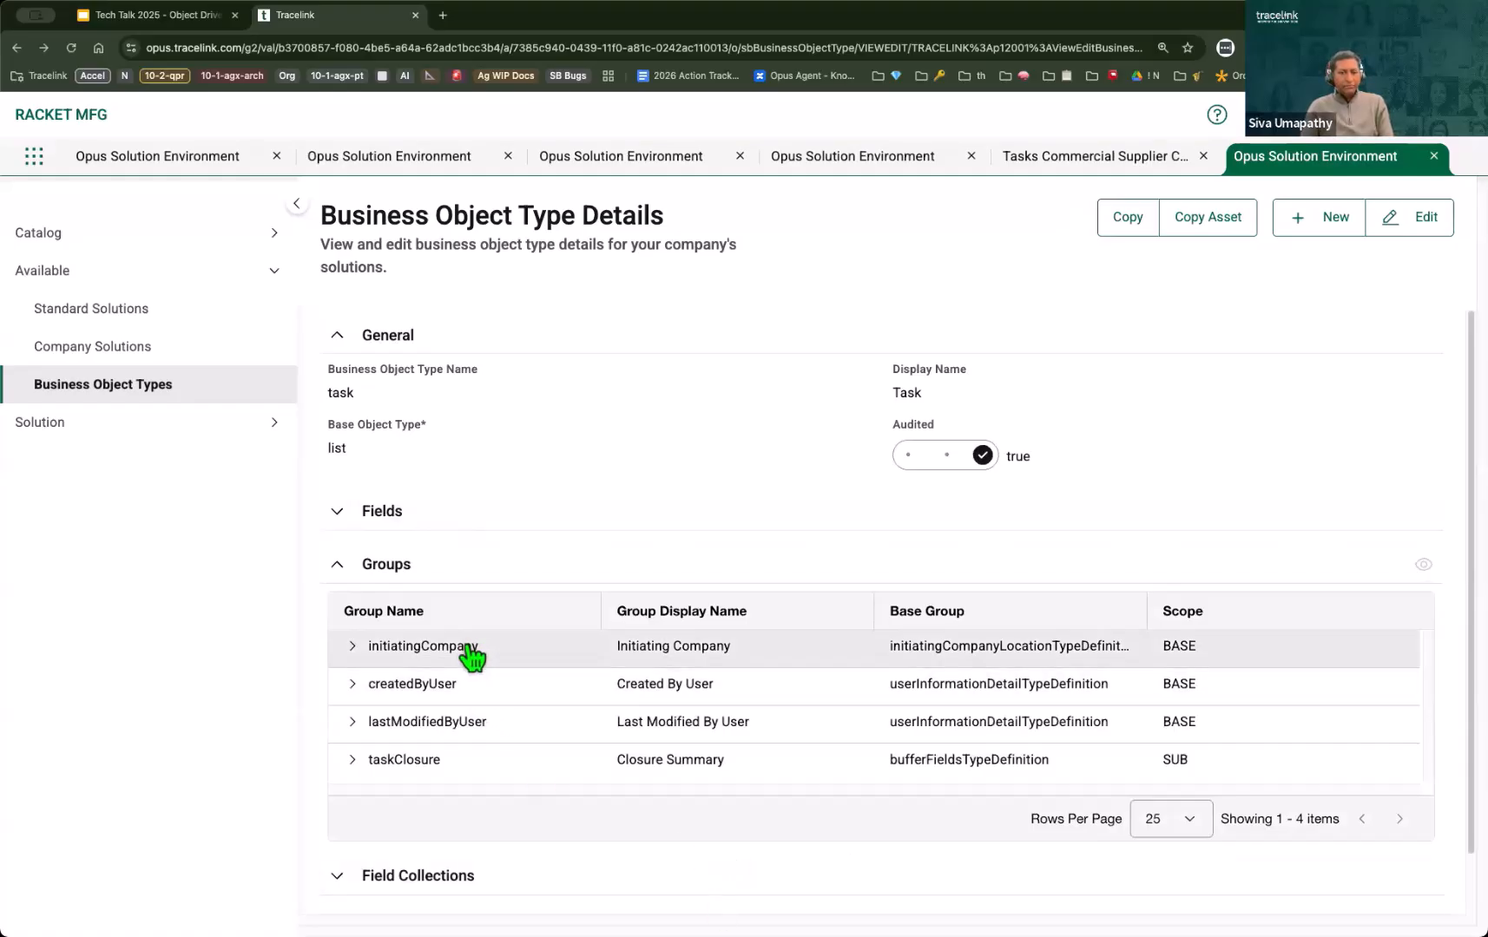
{"action": "left_click", "coordinate": [351, 647]}
{"action": "scroll", "coordinate": [519, 631], "scroll_direction": "down", "scroll_amount": 2}
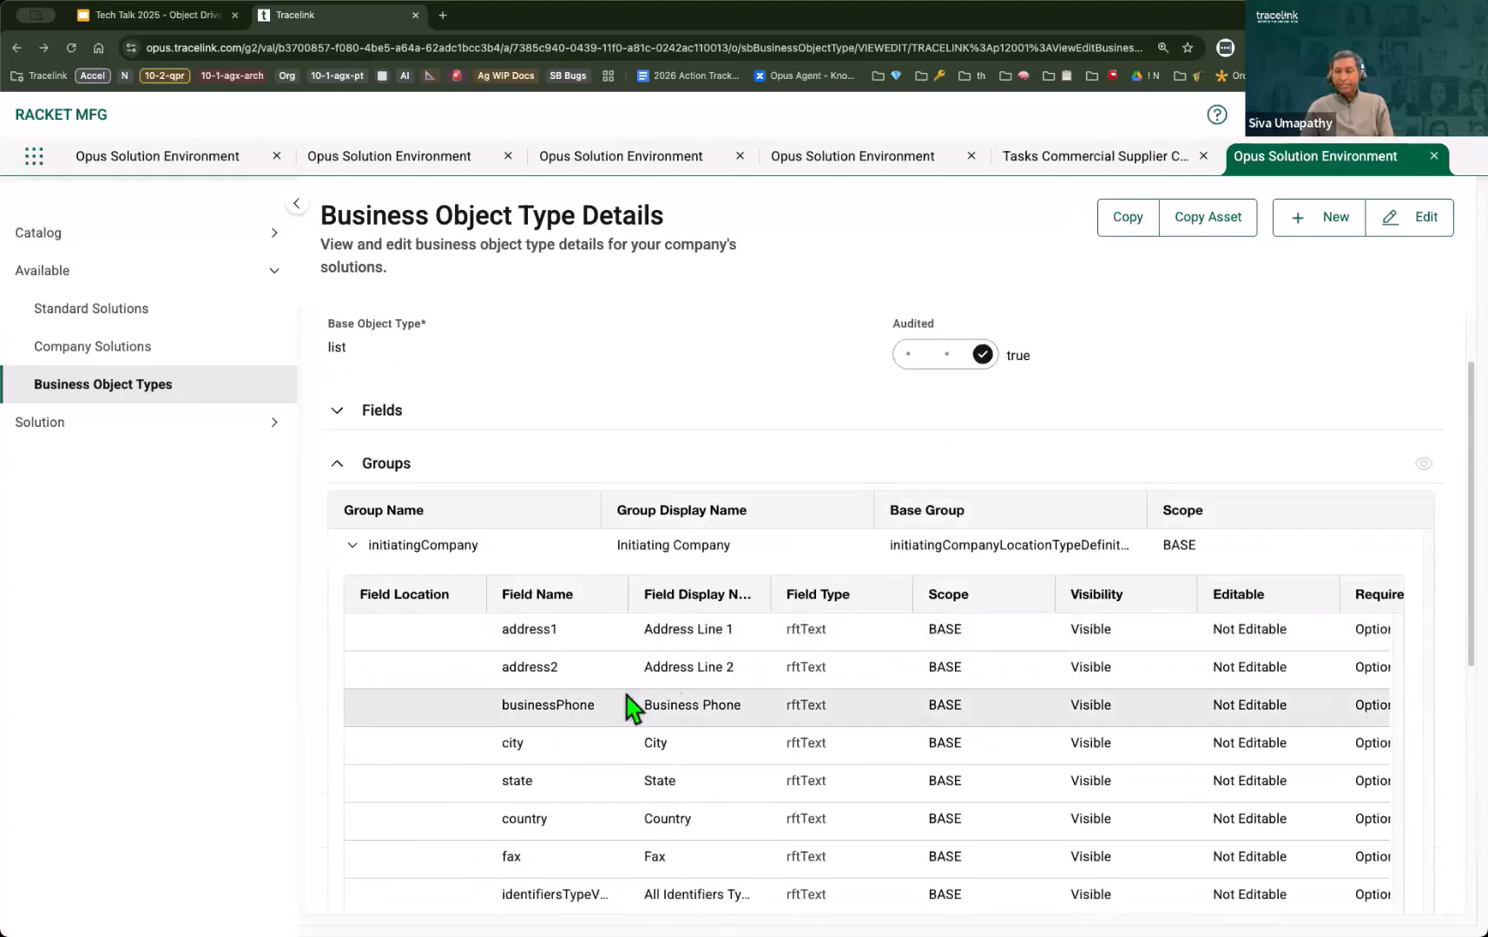
{"action": "scroll", "coordinate": [681, 688], "scroll_direction": "down", "scroll_amount": 1}
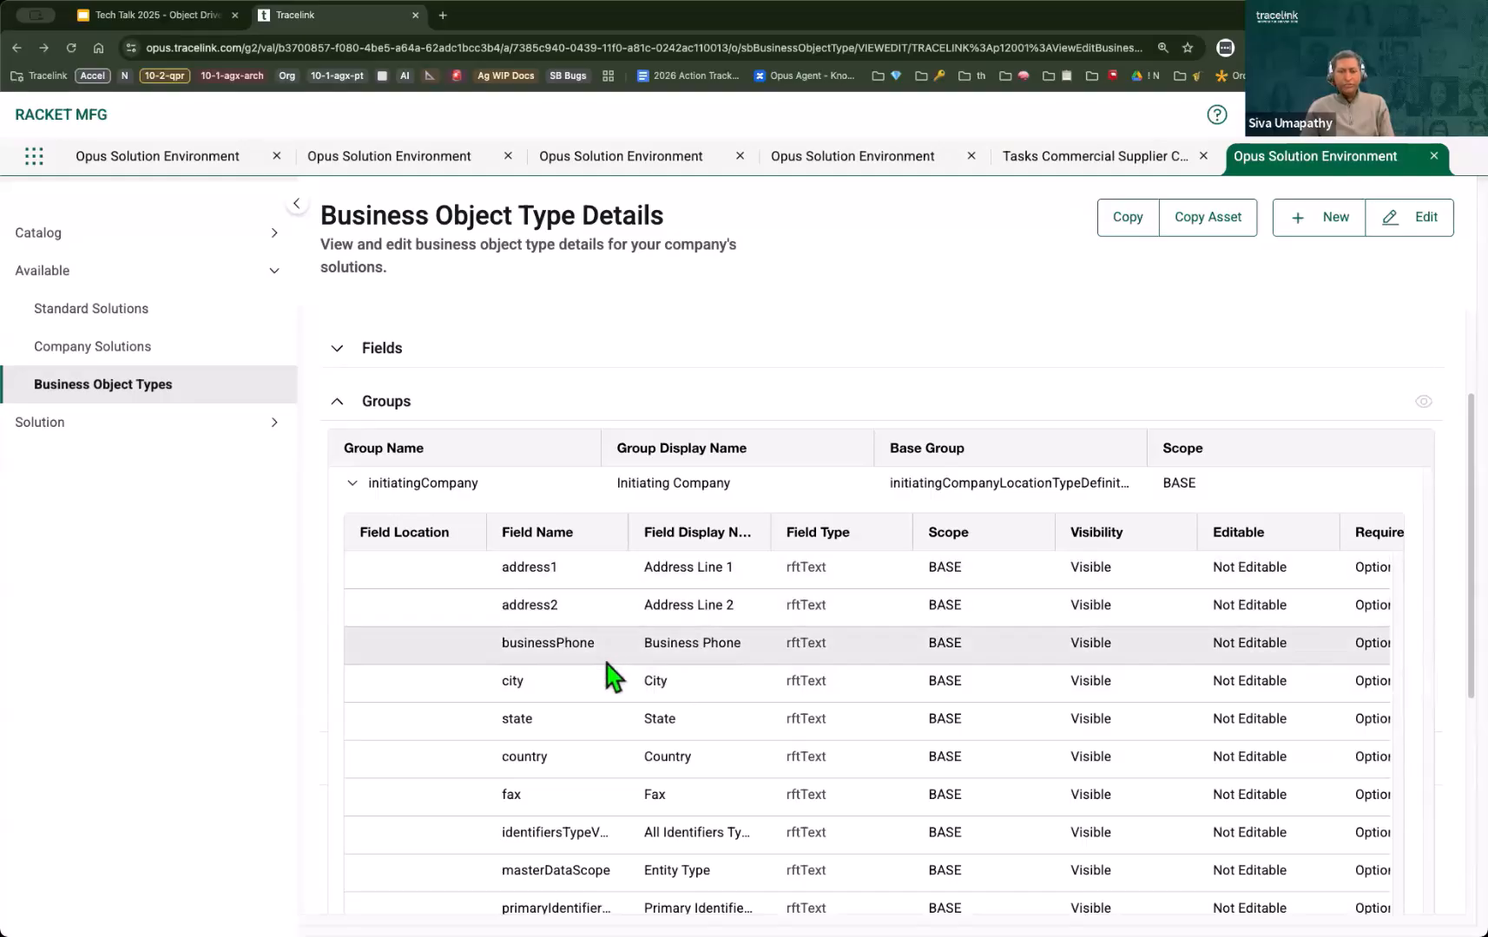
{"action": "scroll", "coordinate": [618, 698], "scroll_direction": "down", "scroll_amount": 1}
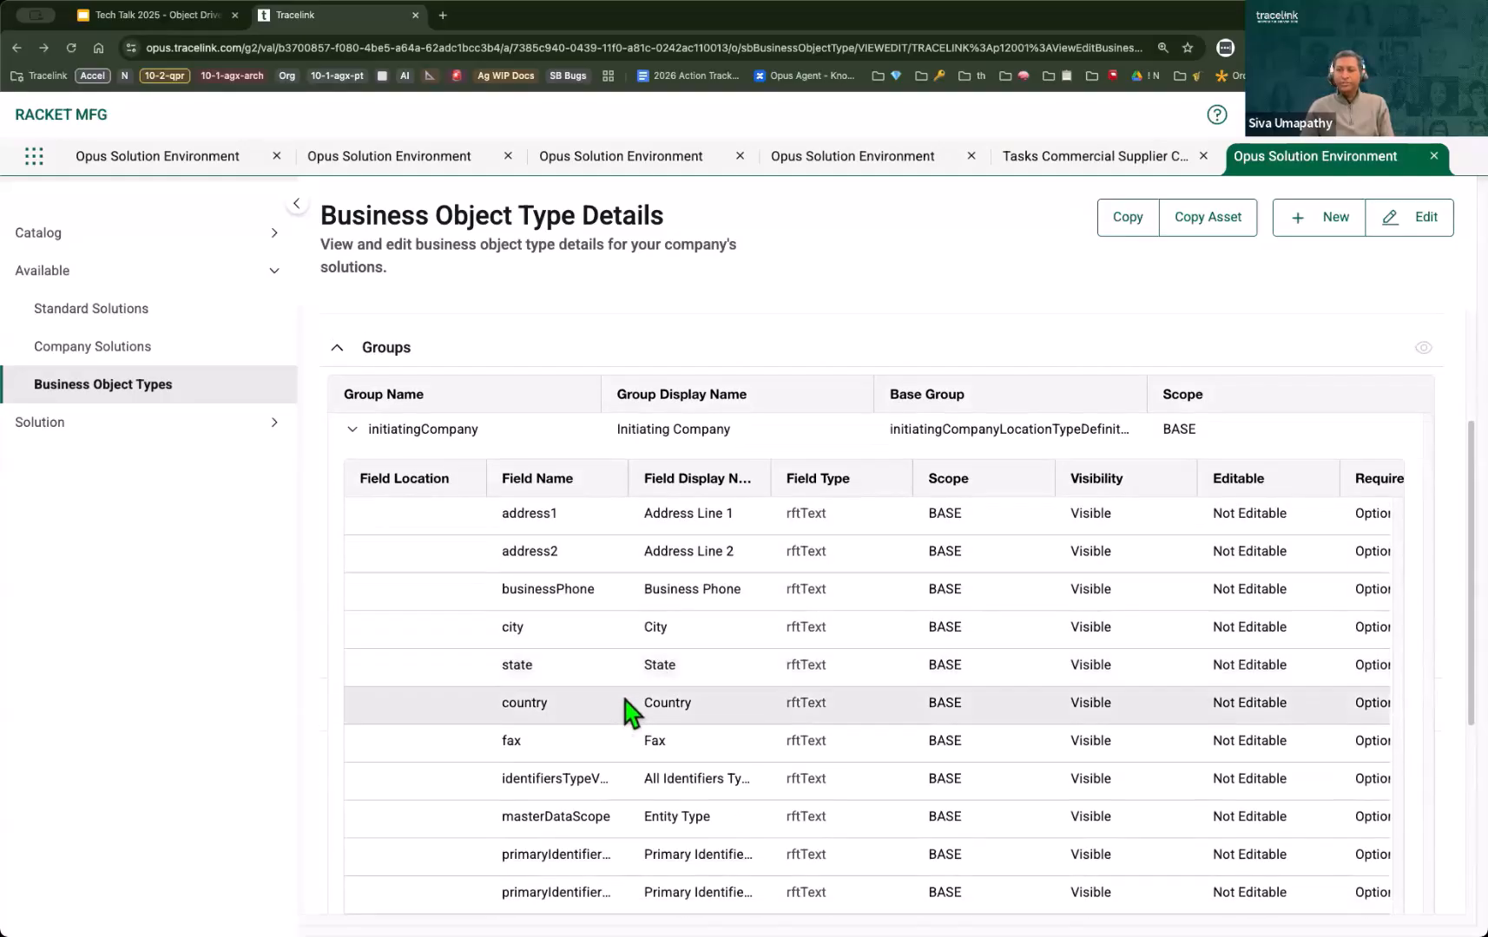
{"action": "scroll", "coordinate": [624, 707], "scroll_direction": "up", "scroll_amount": 4}
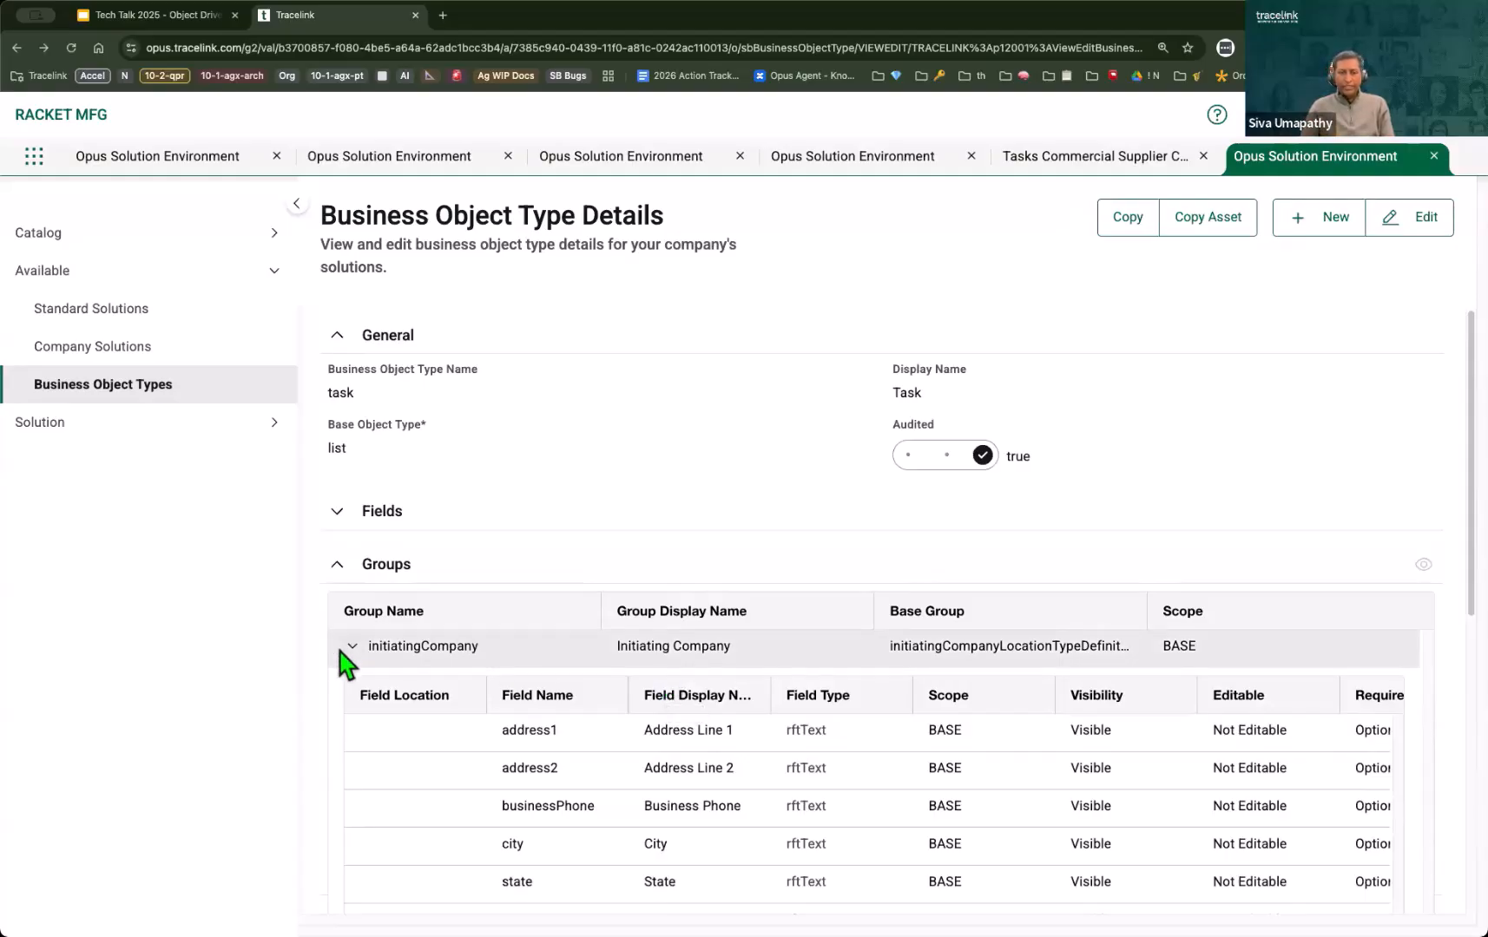
Step: Collapse Groups and examine the fields of the comments list under Group Collections
{"action": "left_click", "coordinate": [341, 577]}
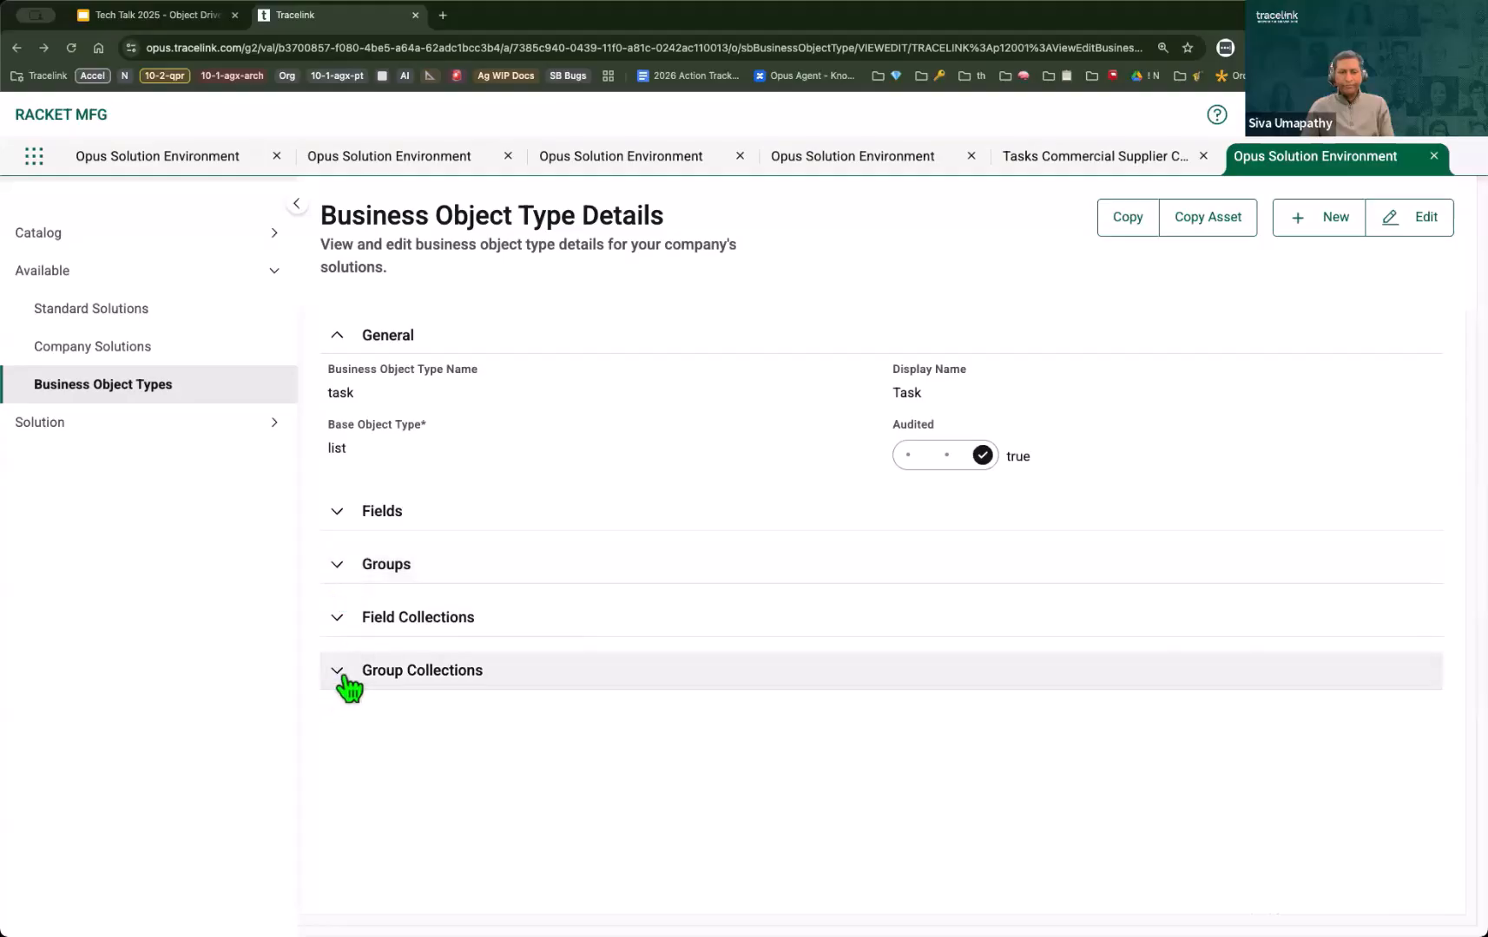
{"action": "left_click", "coordinate": [435, 669]}
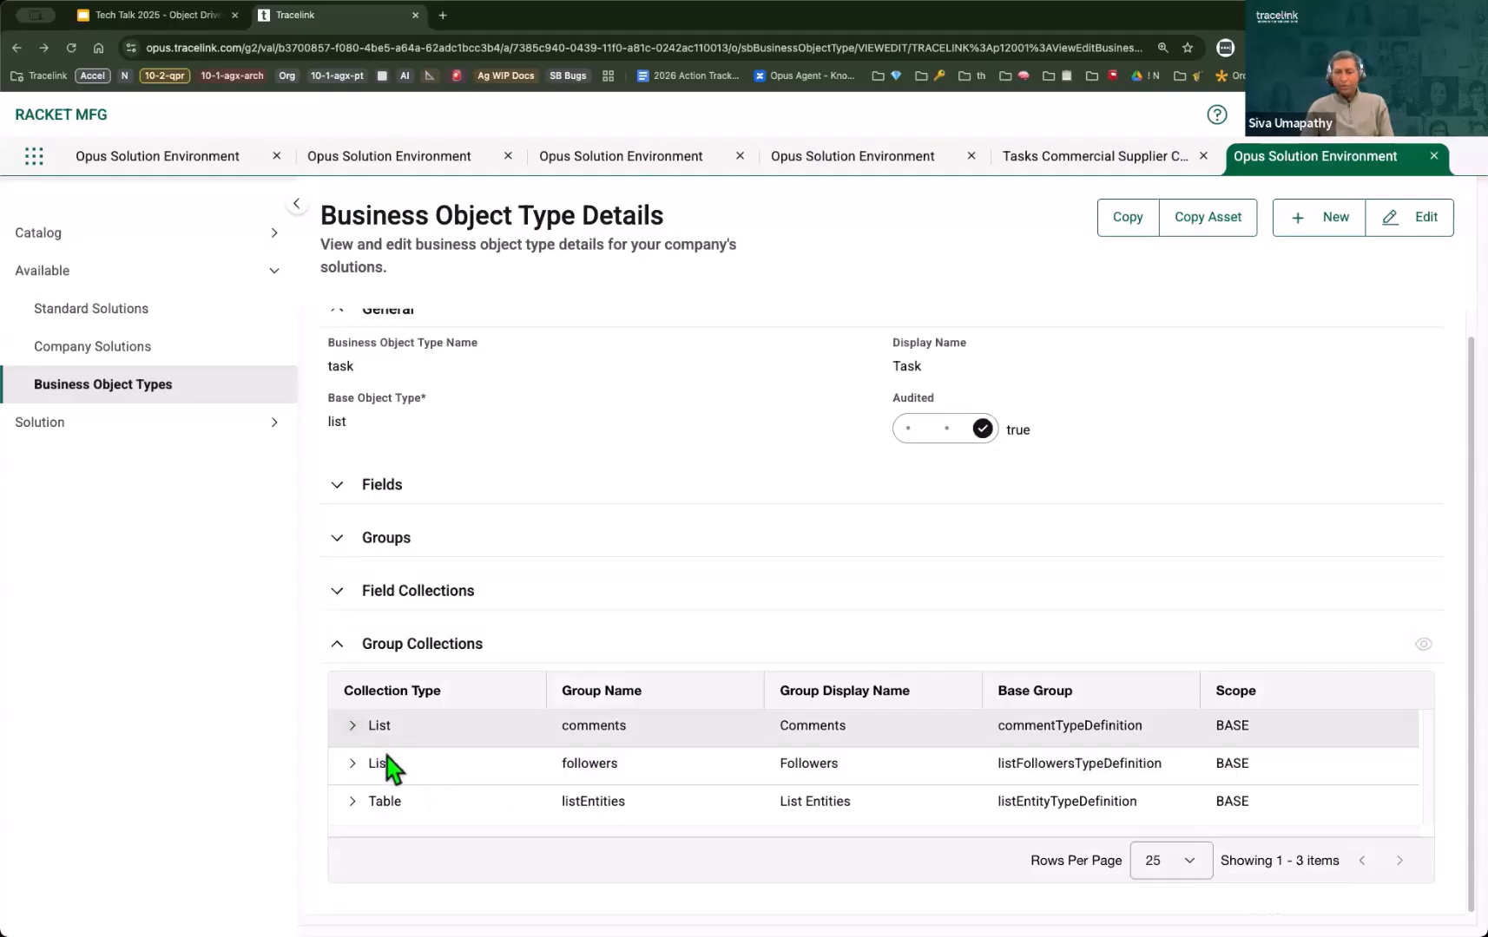
{"action": "left_click", "coordinate": [586, 723]}
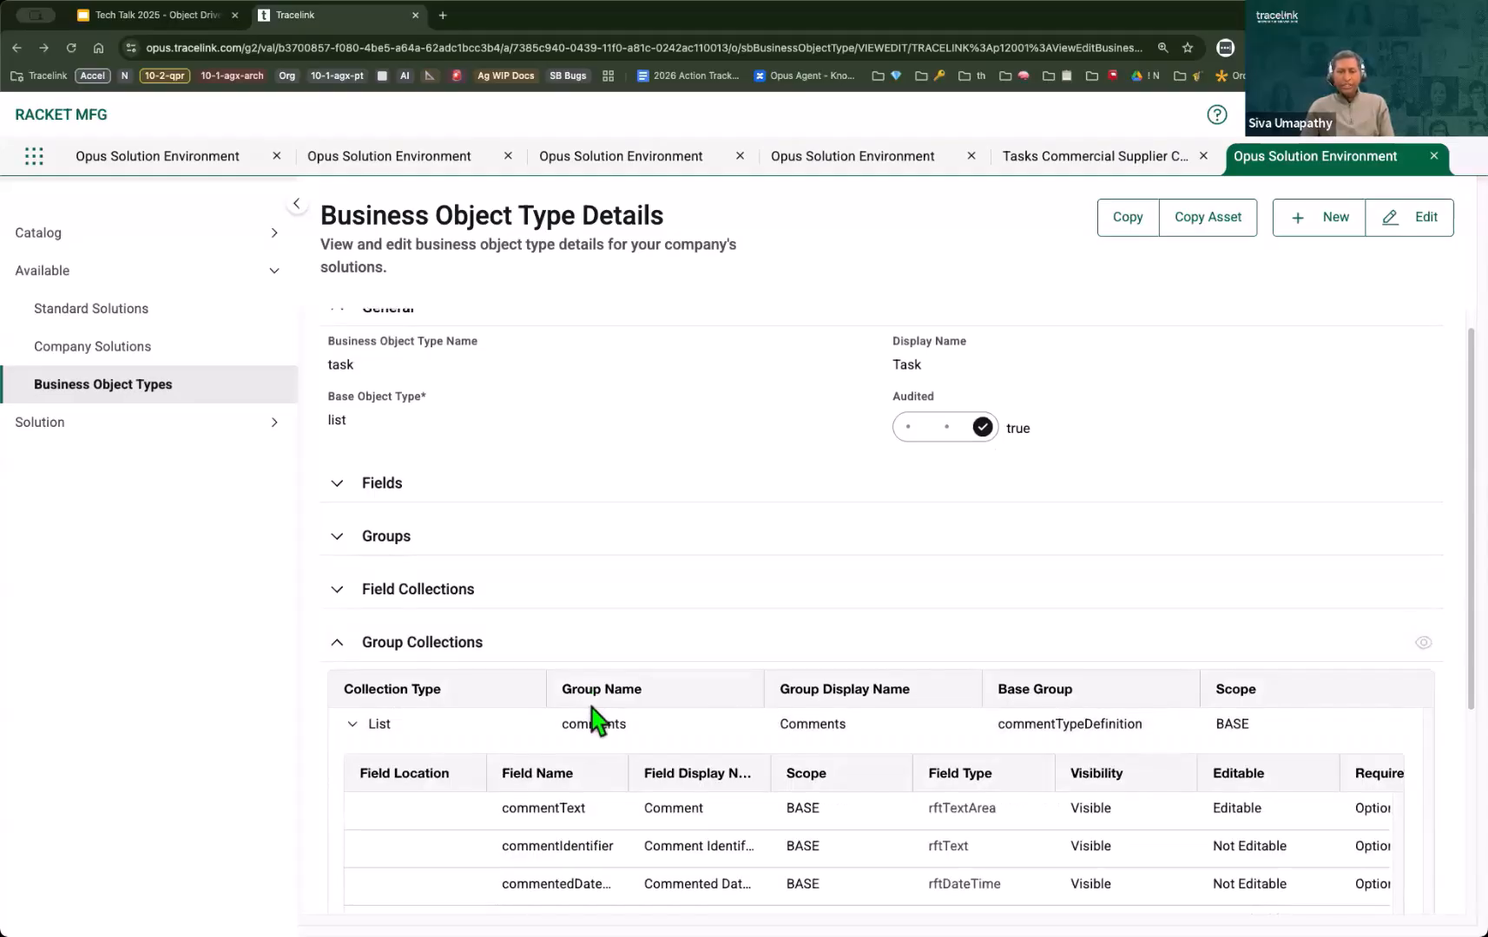
{"action": "scroll", "coordinate": [651, 764], "scroll_direction": "down", "scroll_amount": 2}
{"action": "scroll", "coordinate": [627, 653], "scroll_direction": "down", "scroll_amount": 2}
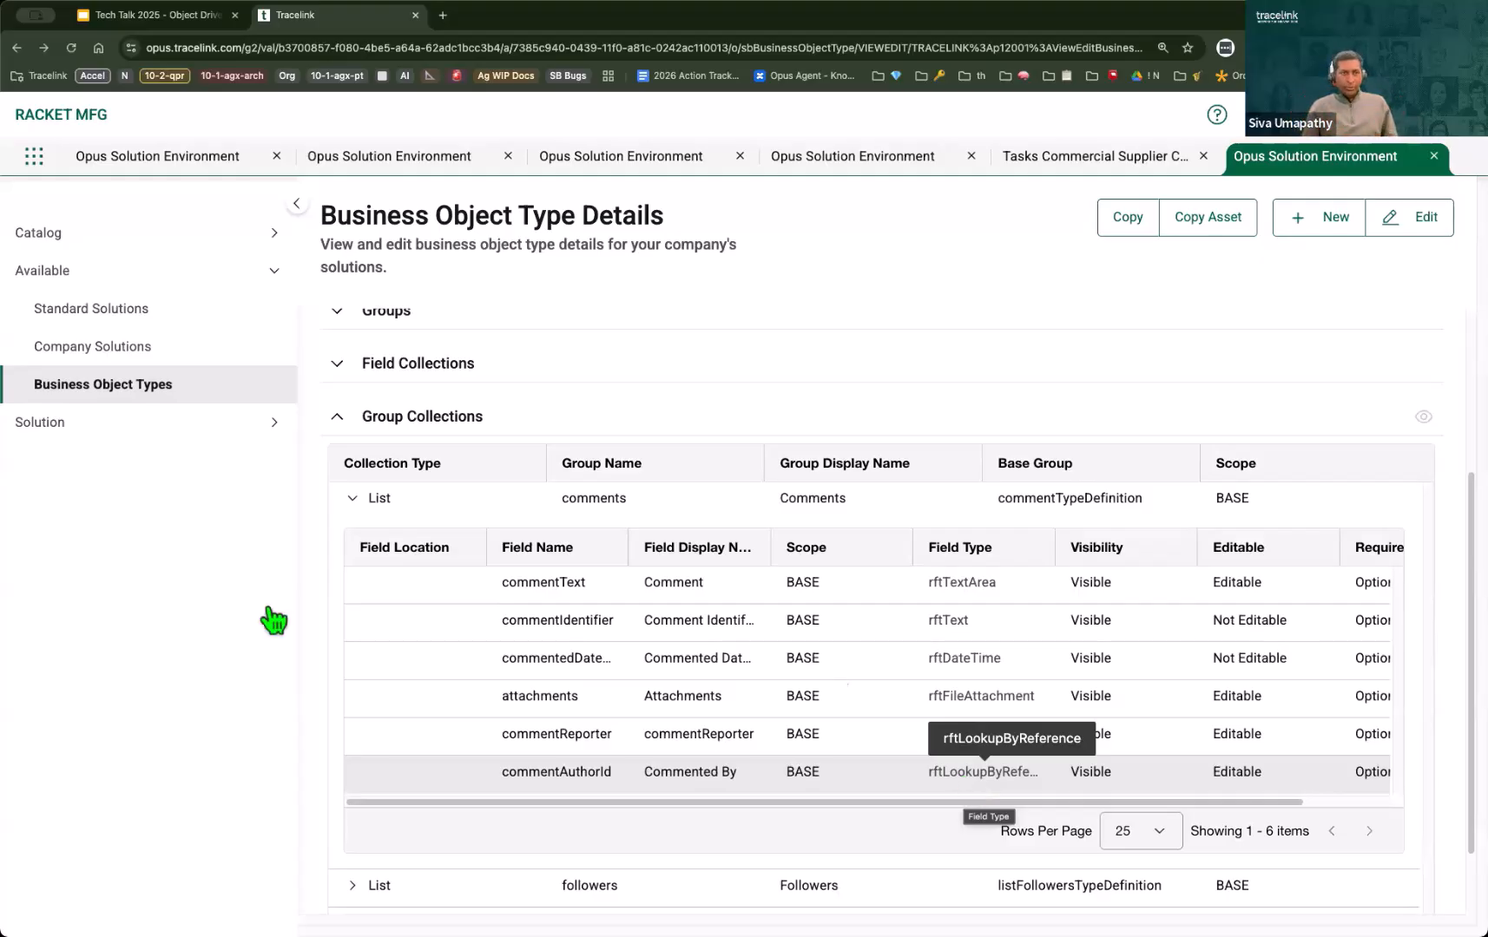
Step: Switch back to the Google Slides presentation and advance to the Network pages slide
{"action": "left_click", "coordinate": [144, 17]}
{"action": "key", "text": "Right"}
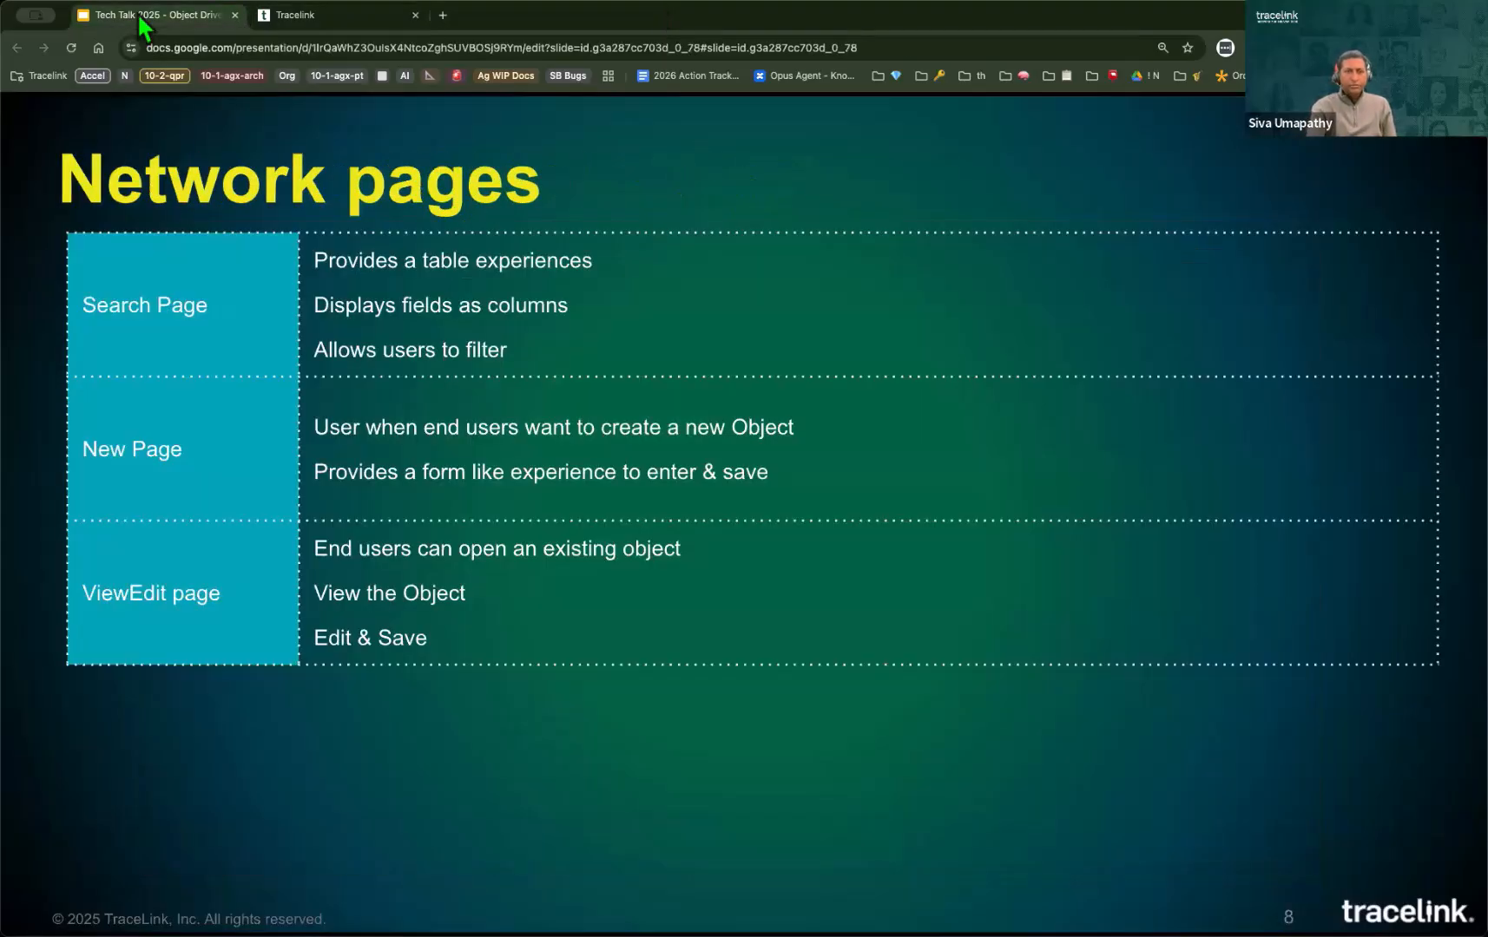
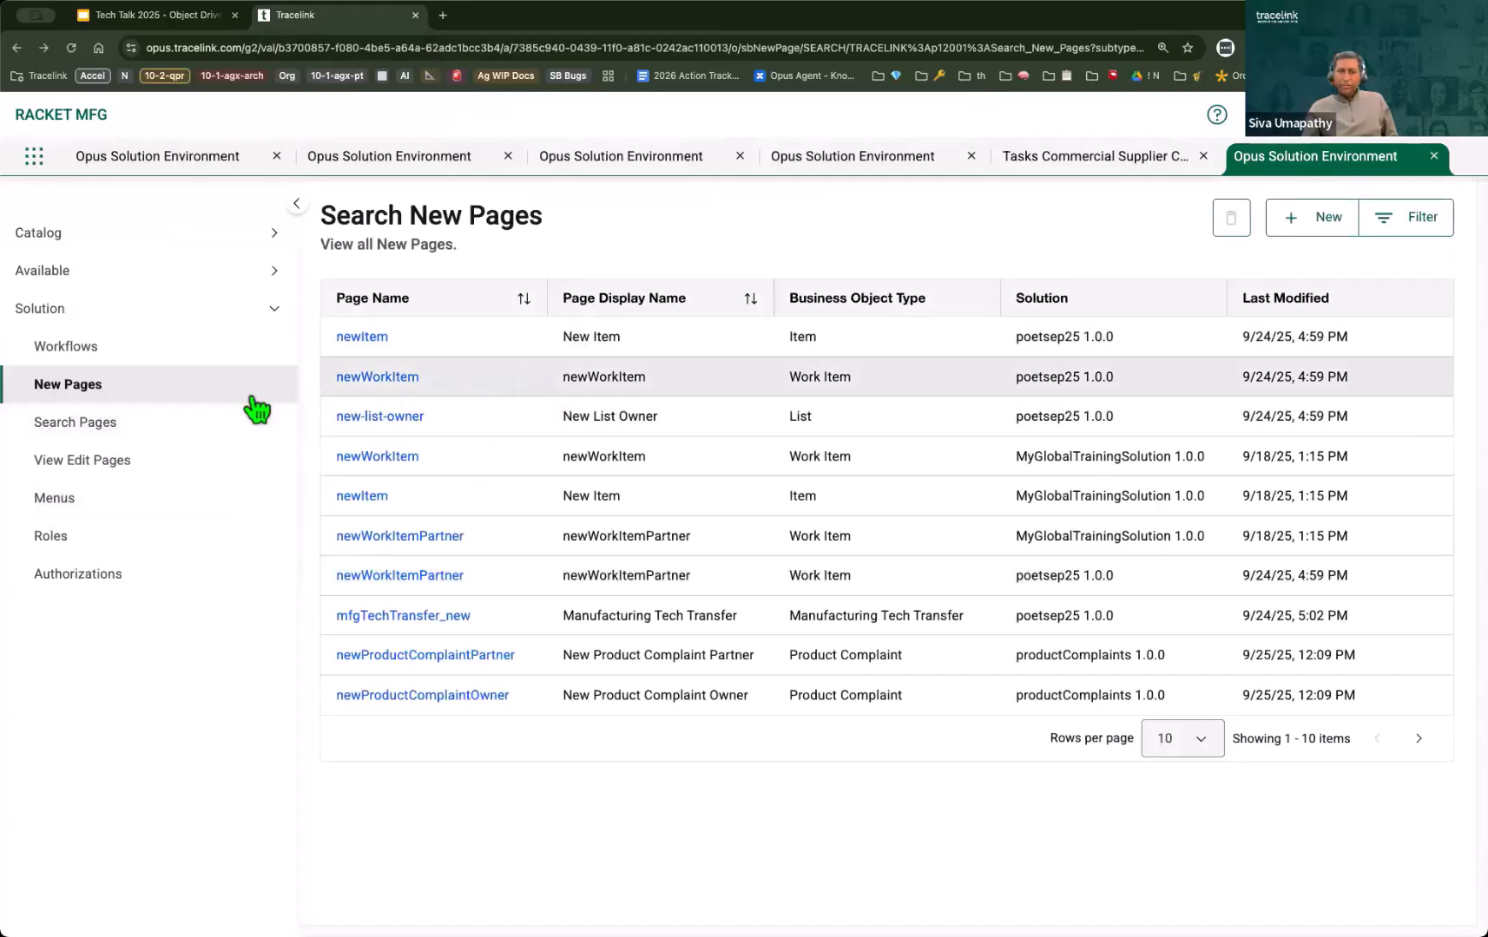
Step: Look through the Search Pages and View Edit Pages lists under Solution, ending on the Search Pages list
{"action": "left_click", "coordinate": [183, 426]}
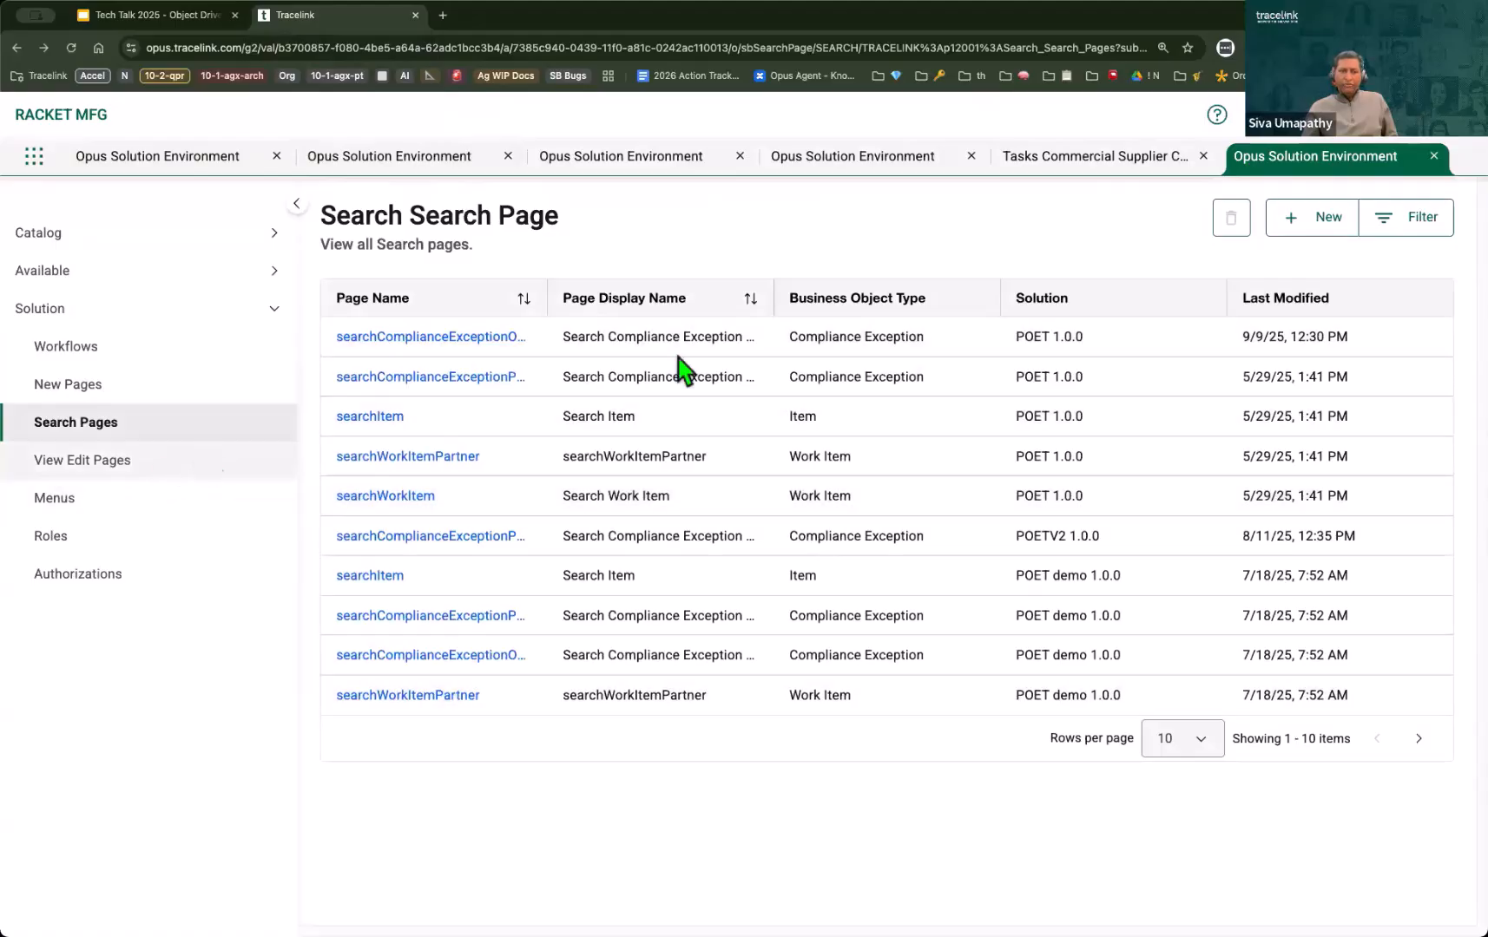
{"action": "left_click", "coordinate": [204, 463]}
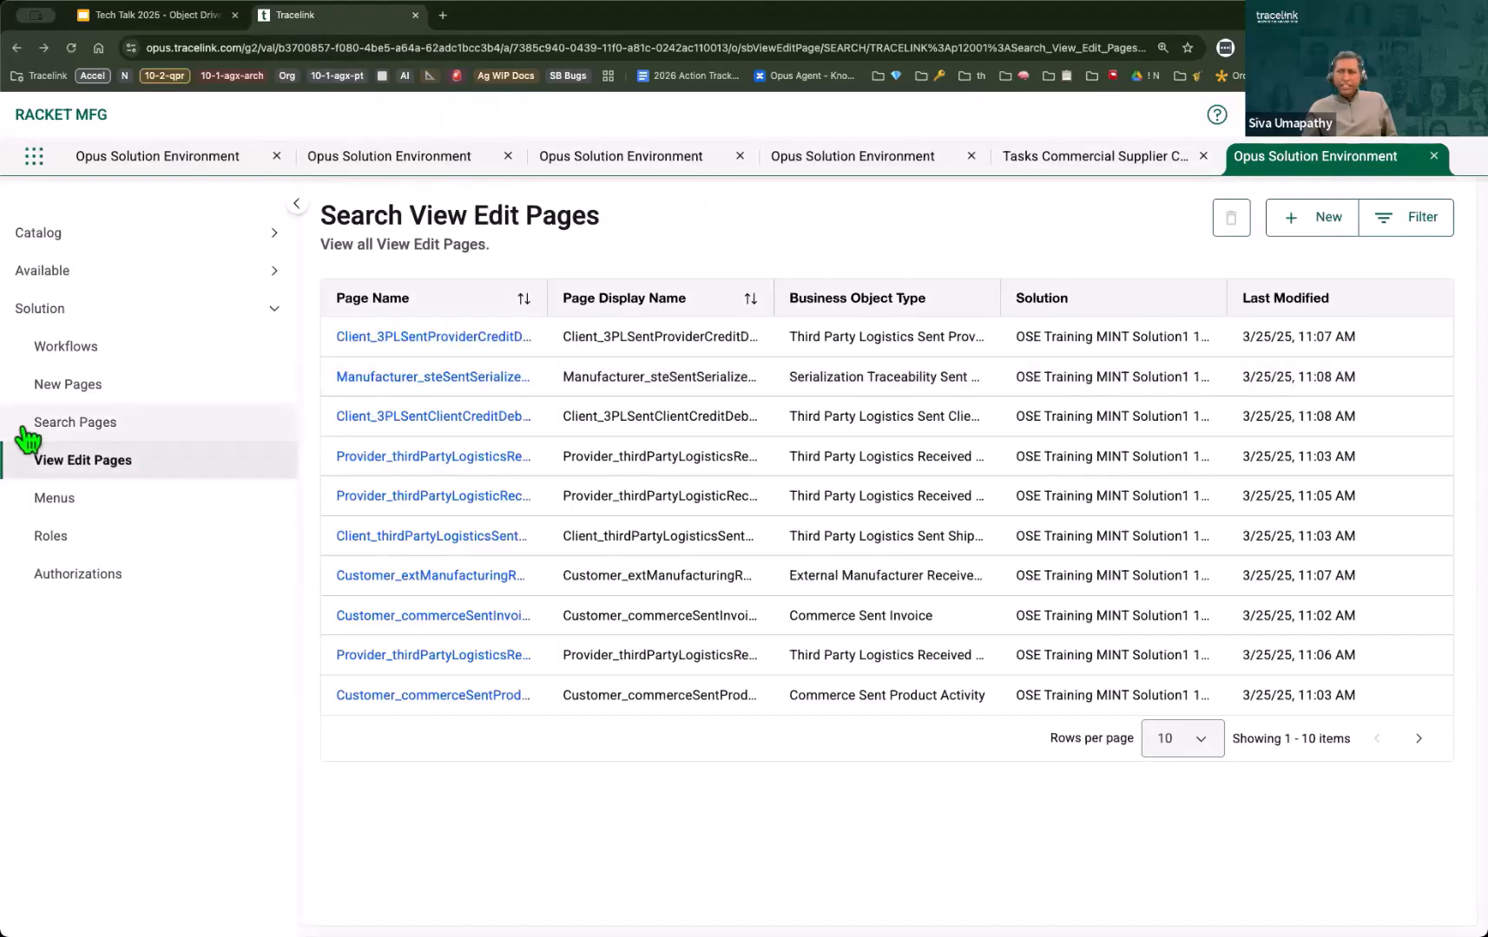
{"action": "left_click", "coordinate": [111, 423]}
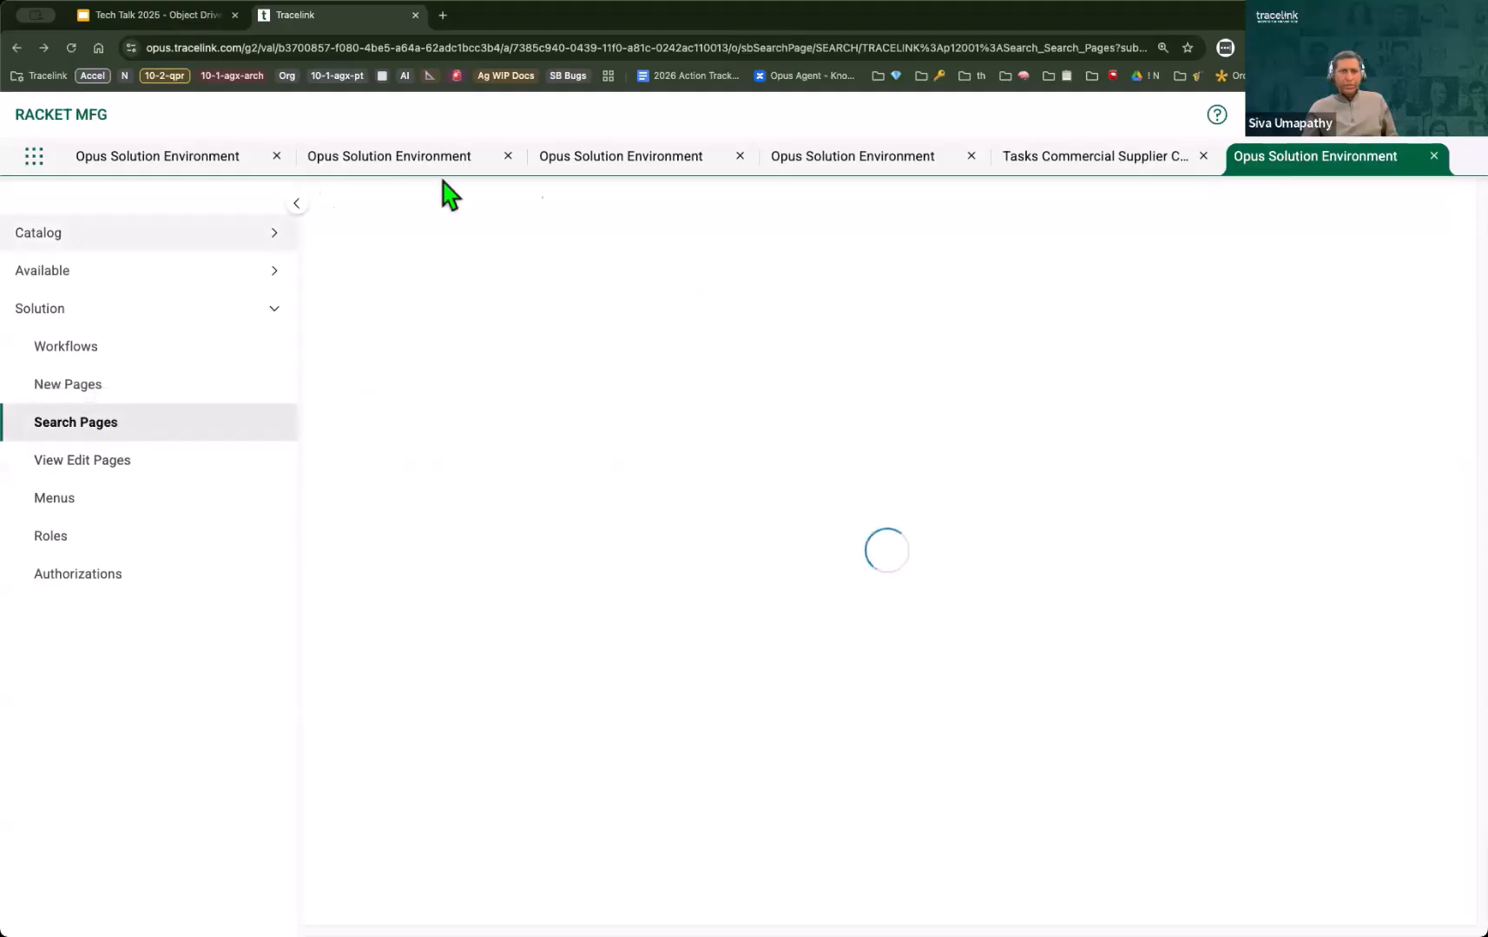
Step: Compare the live Tasks search page in Commercial Supplier Collaboration with the solution's Search Pages list
{"action": "left_click", "coordinate": [1046, 160]}
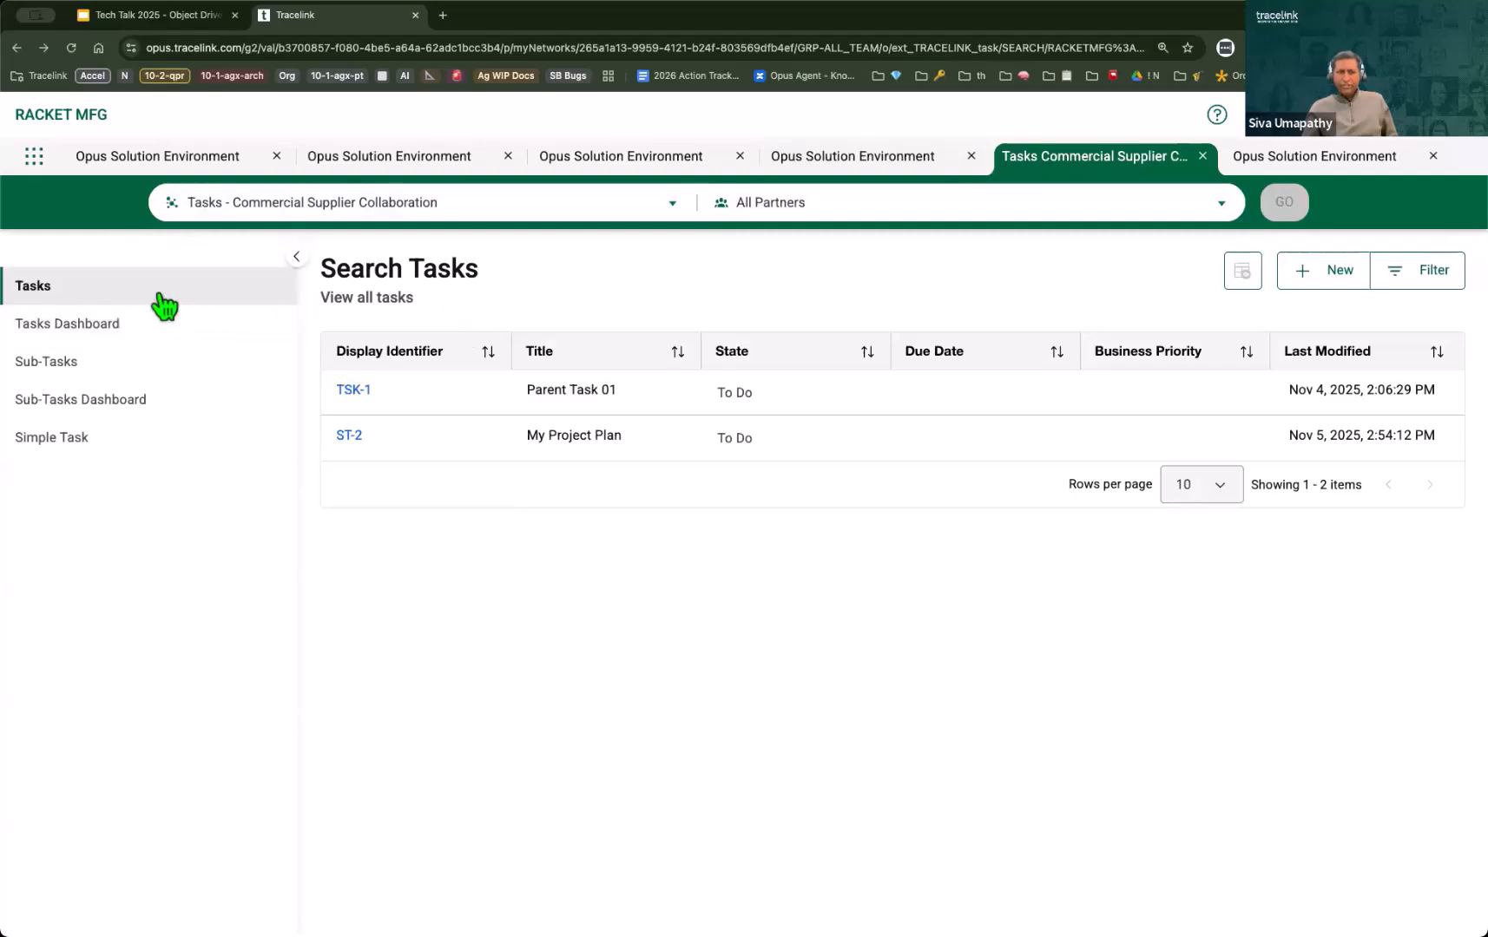
{"action": "left_click", "coordinate": [1311, 165]}
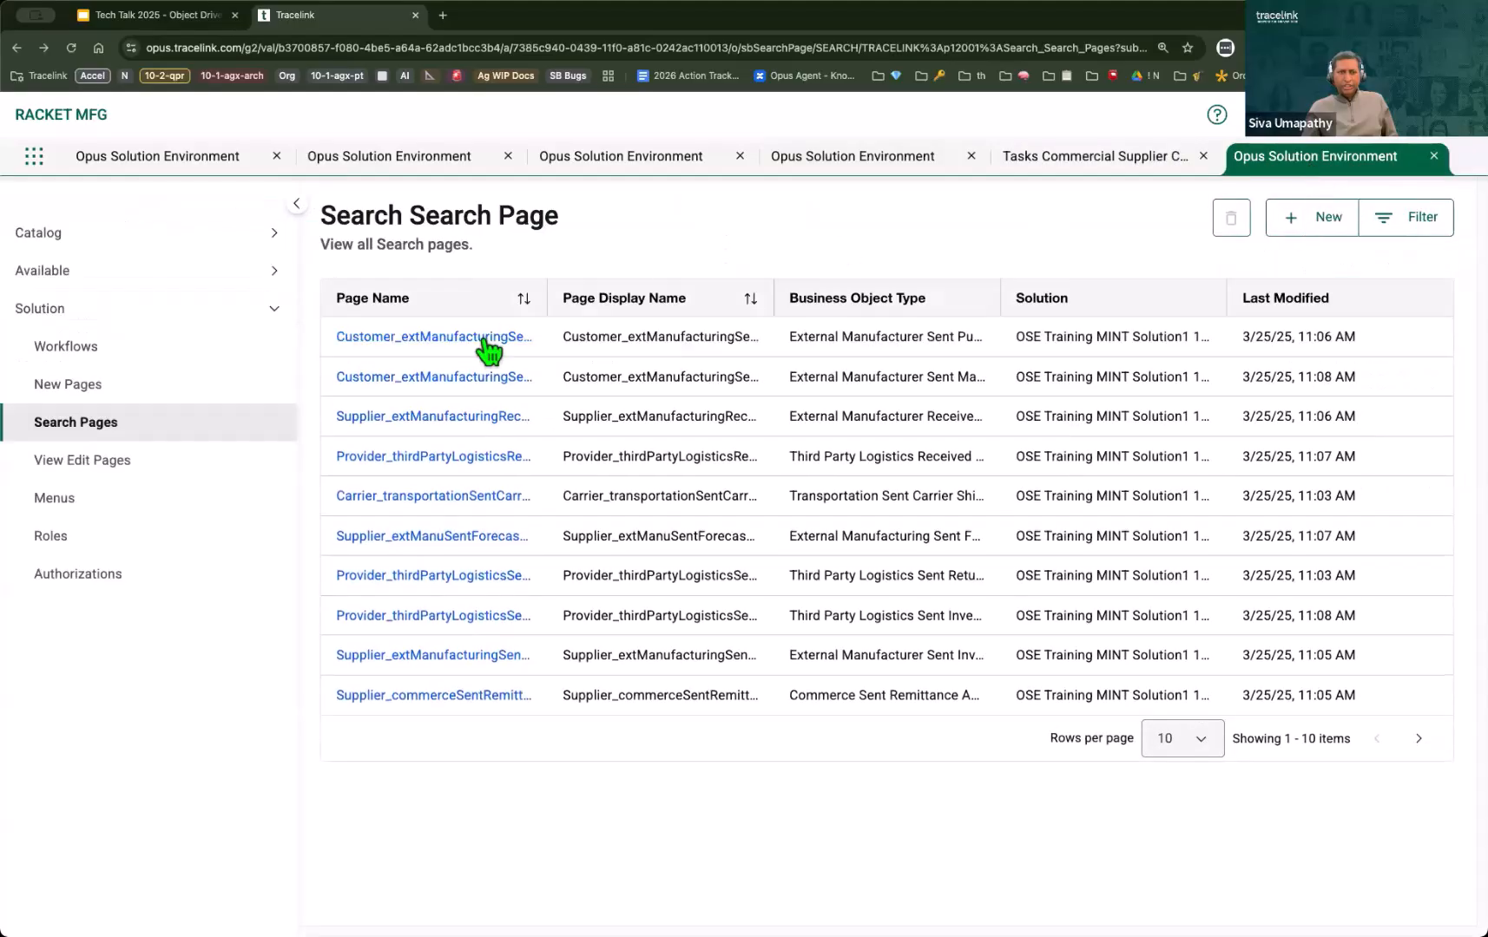
{"action": "left_click", "coordinate": [1101, 163]}
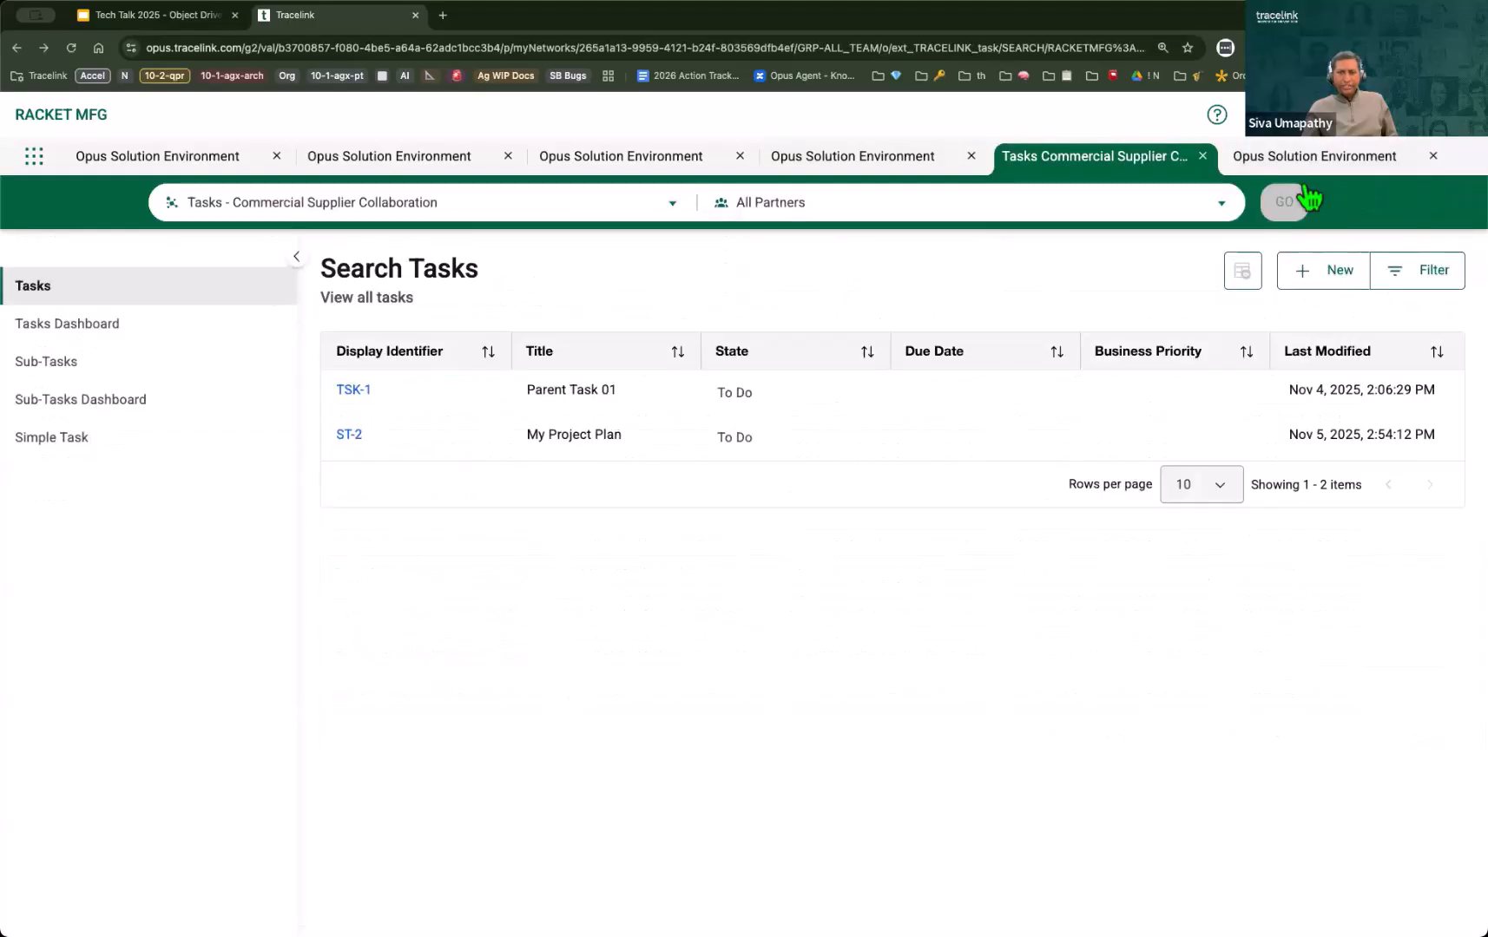
{"action": "left_click", "coordinate": [1315, 158]}
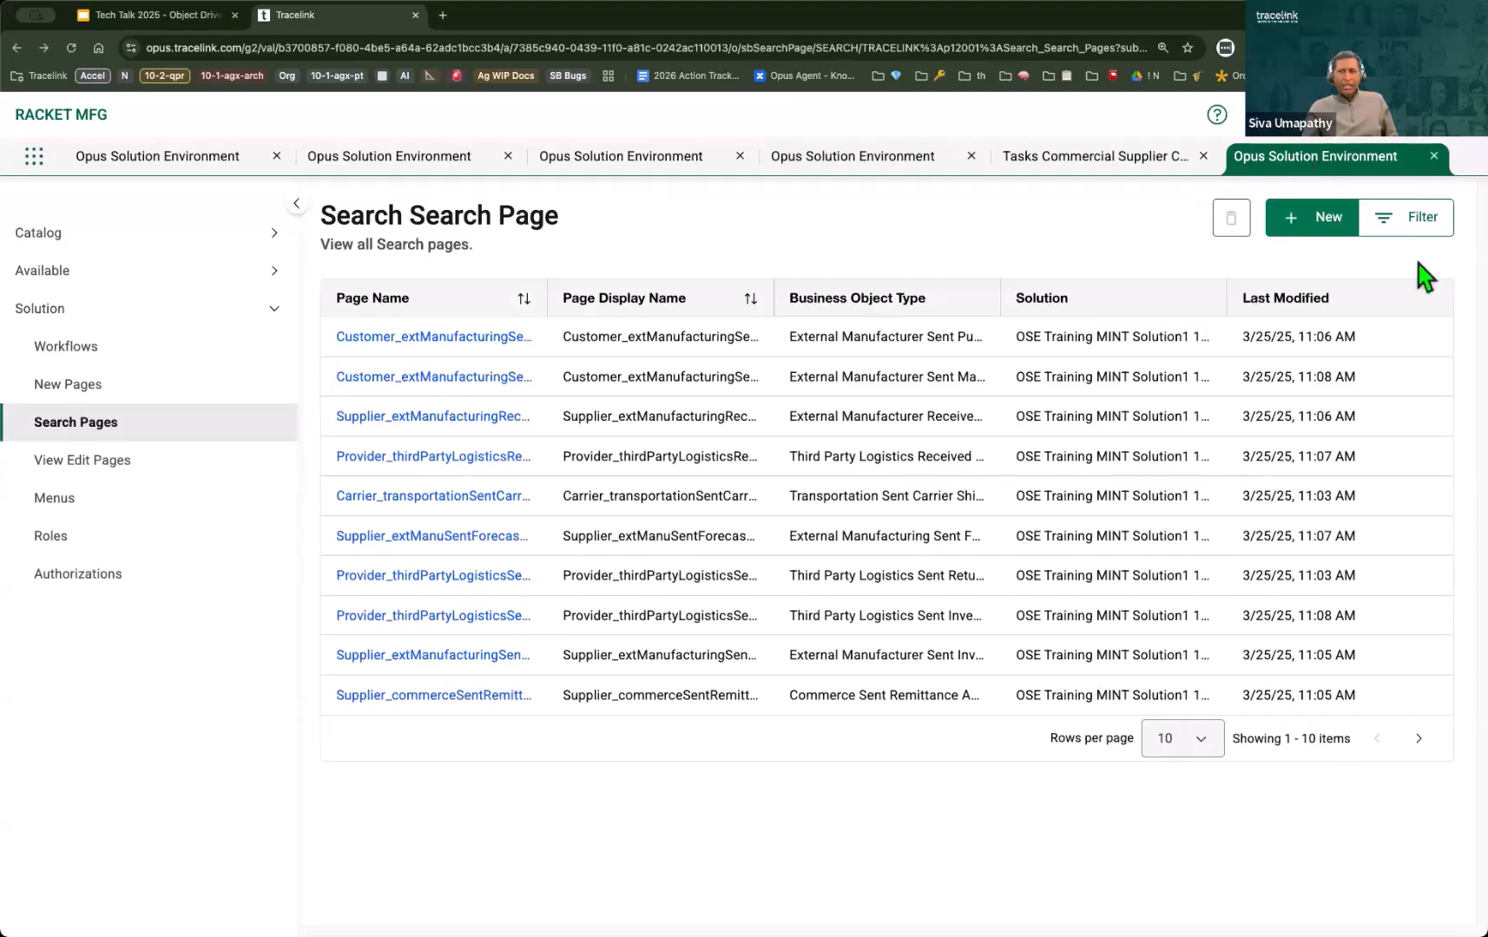
Step: Filter the search pages by the solution TaskManagementTest 1.0.0 and the business object type Task
{"action": "left_click", "coordinate": [1413, 218]}
{"action": "left_click", "coordinate": [1349, 343]}
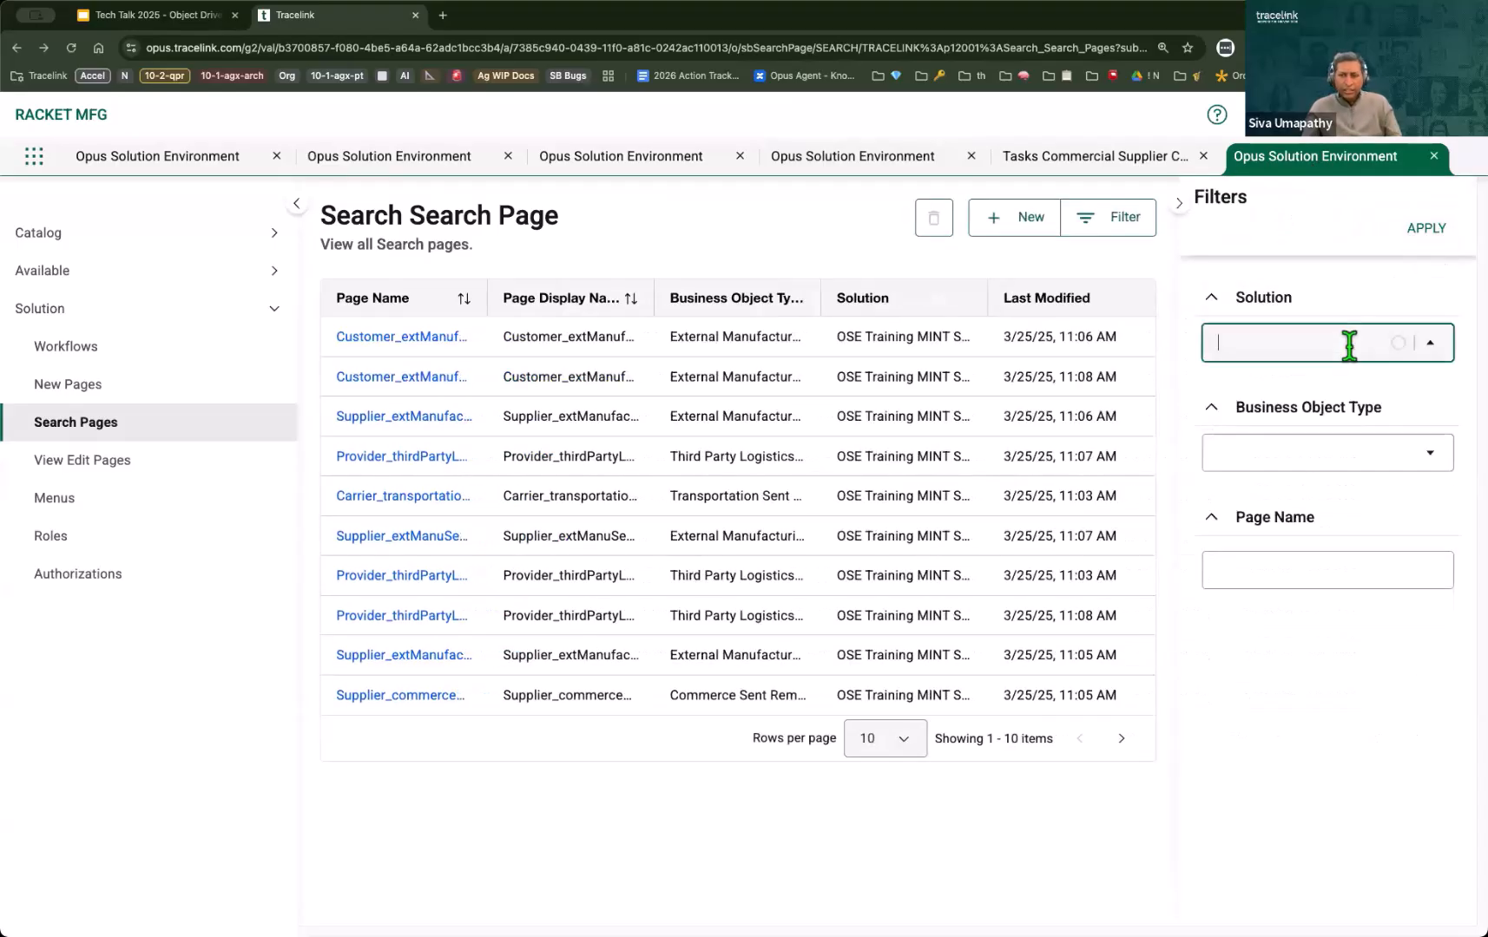
{"action": "type", "text": "tas"}
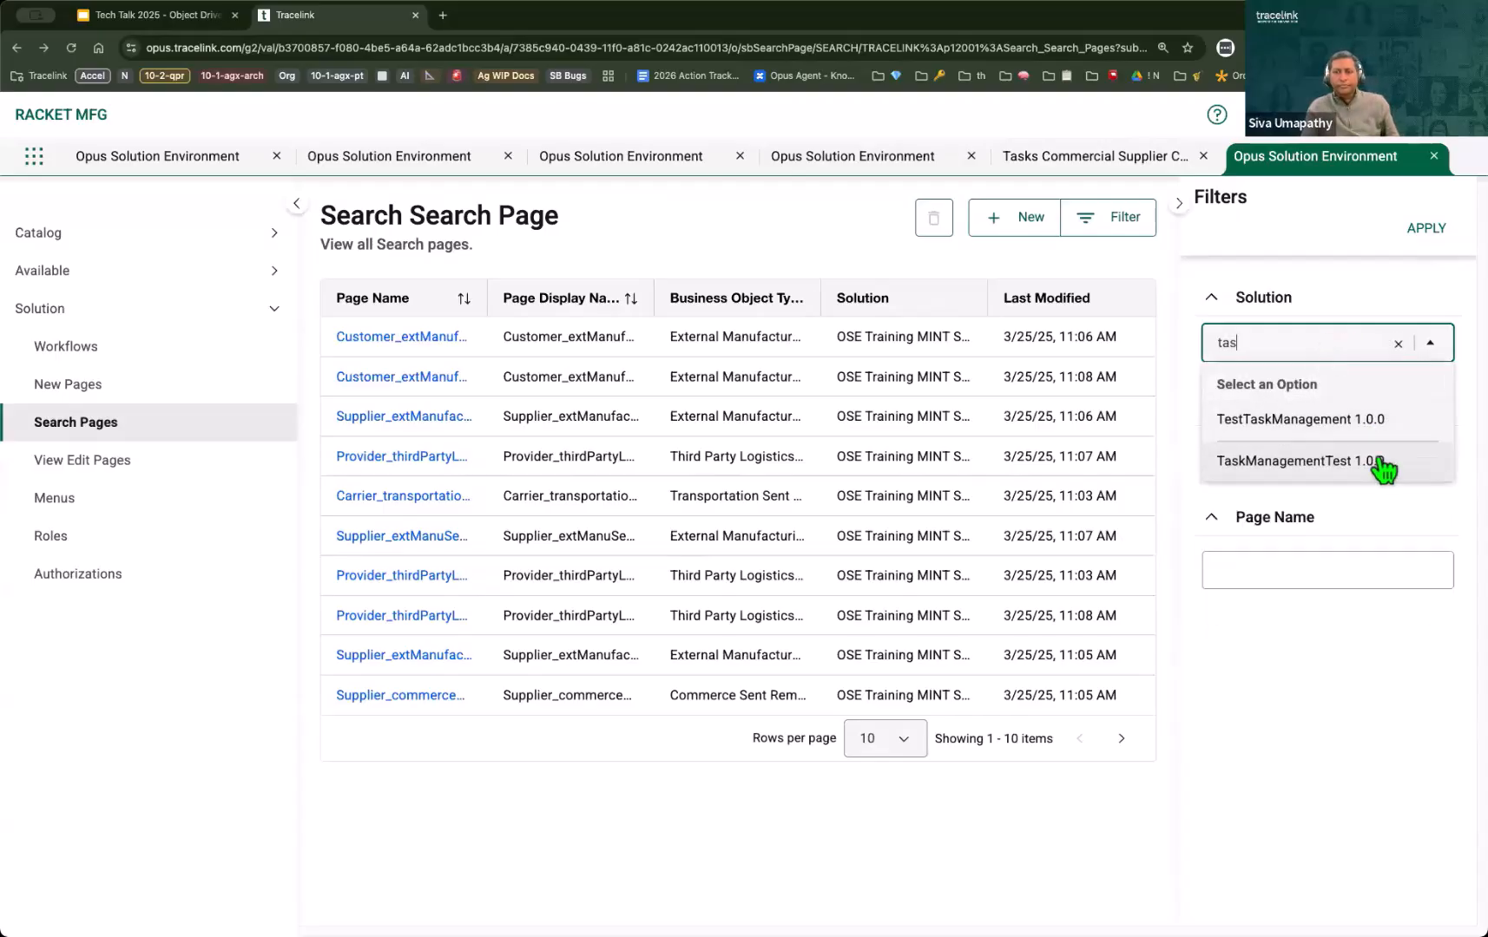
{"action": "left_click", "coordinate": [1380, 461]}
{"action": "left_click", "coordinate": [1333, 448]}
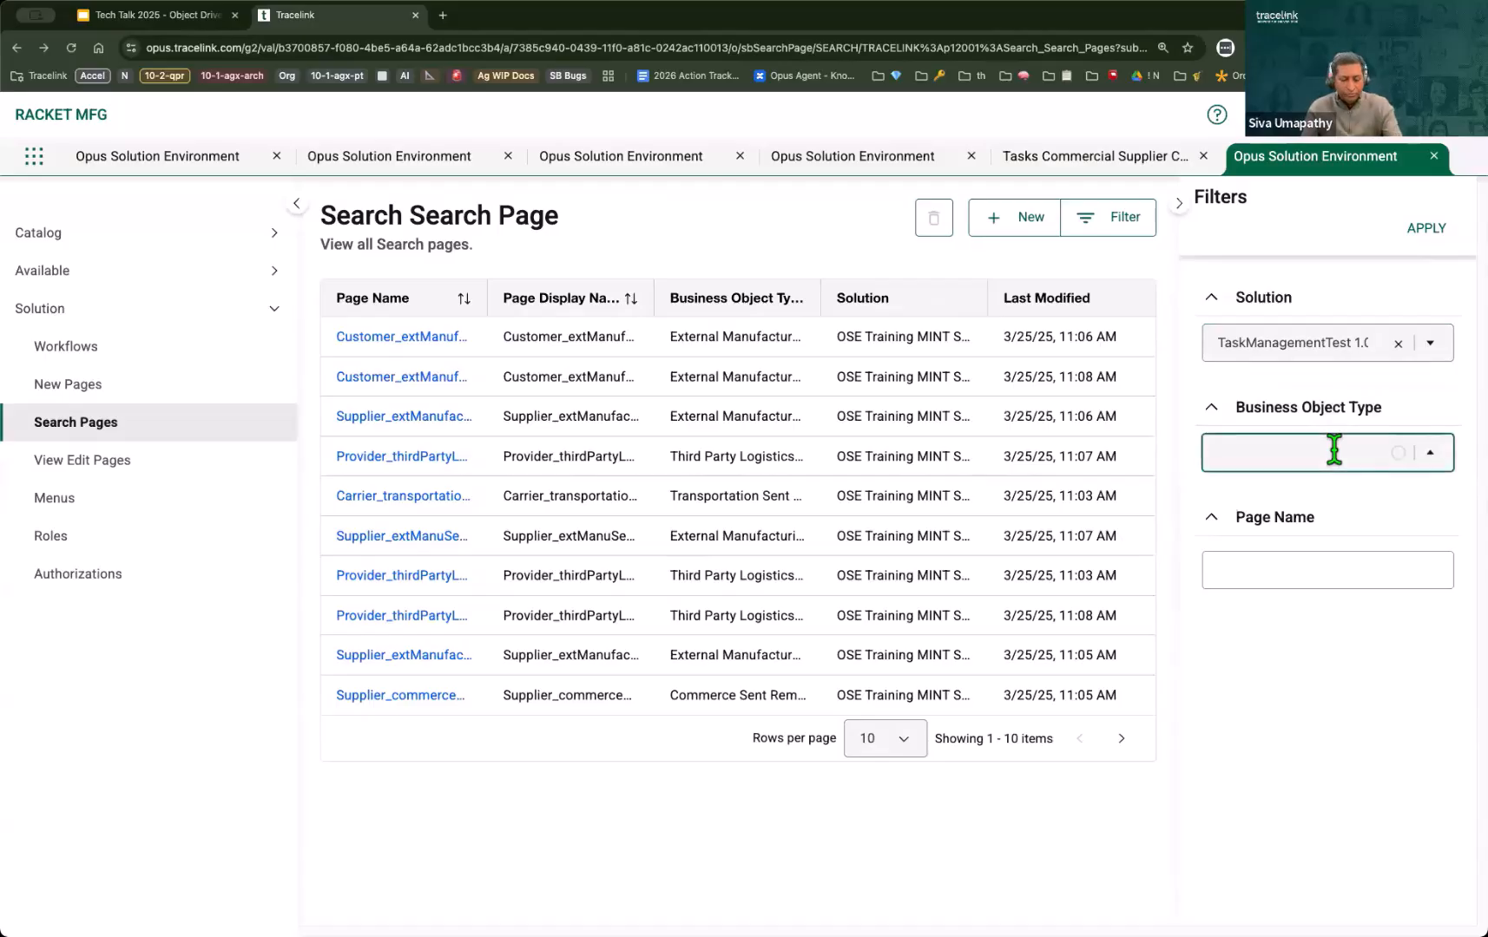
{"action": "type", "text": "tas"}
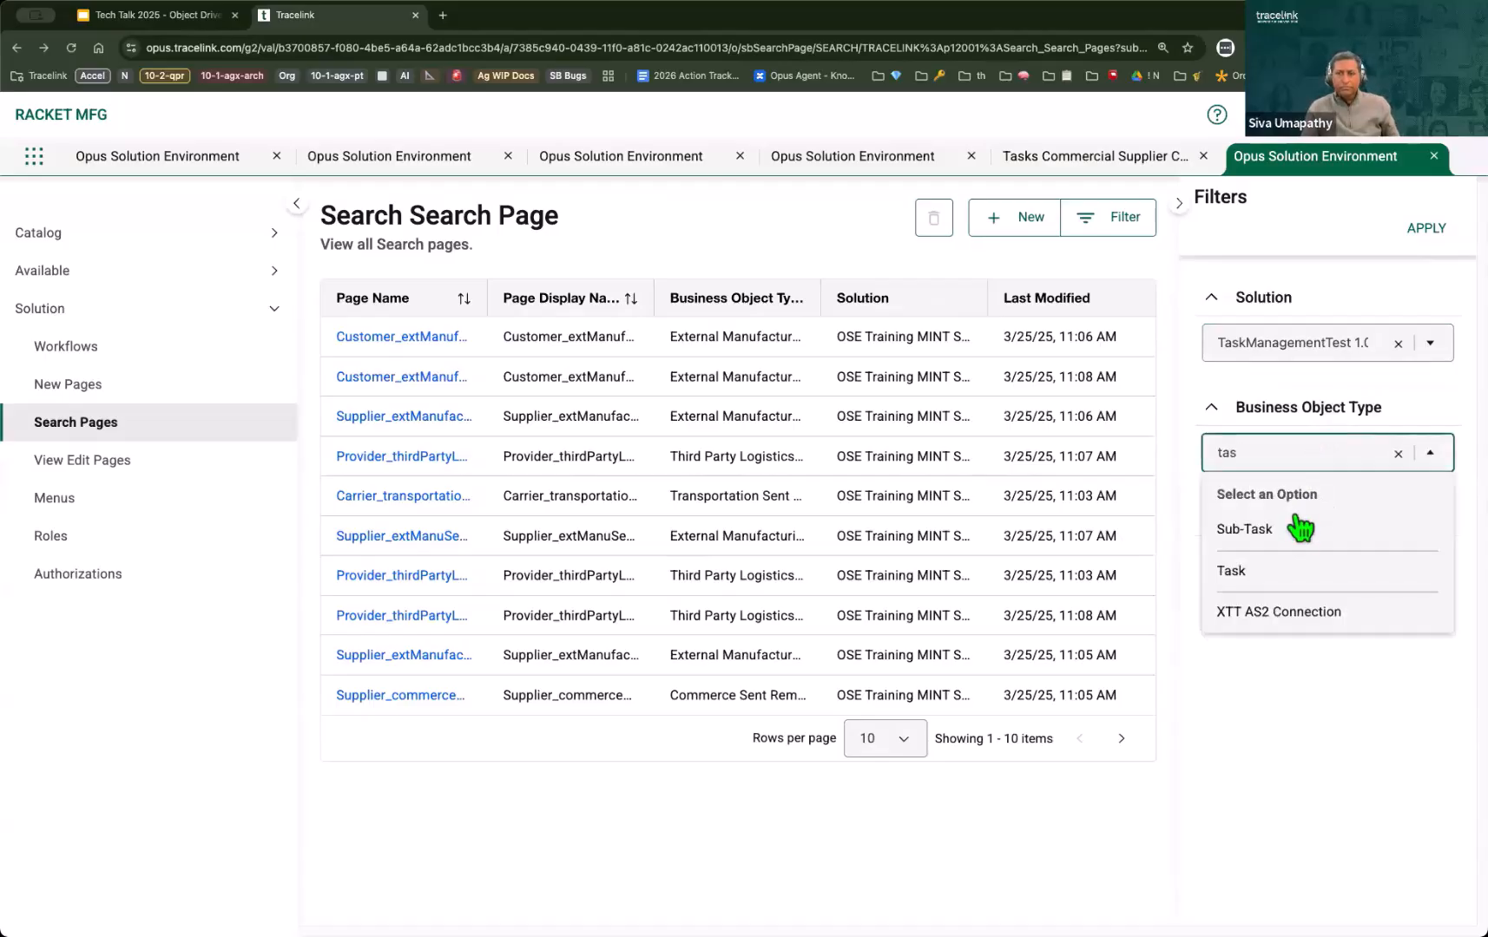
{"action": "key", "text": "Return"}
{"action": "left_click", "coordinate": [1424, 229]}
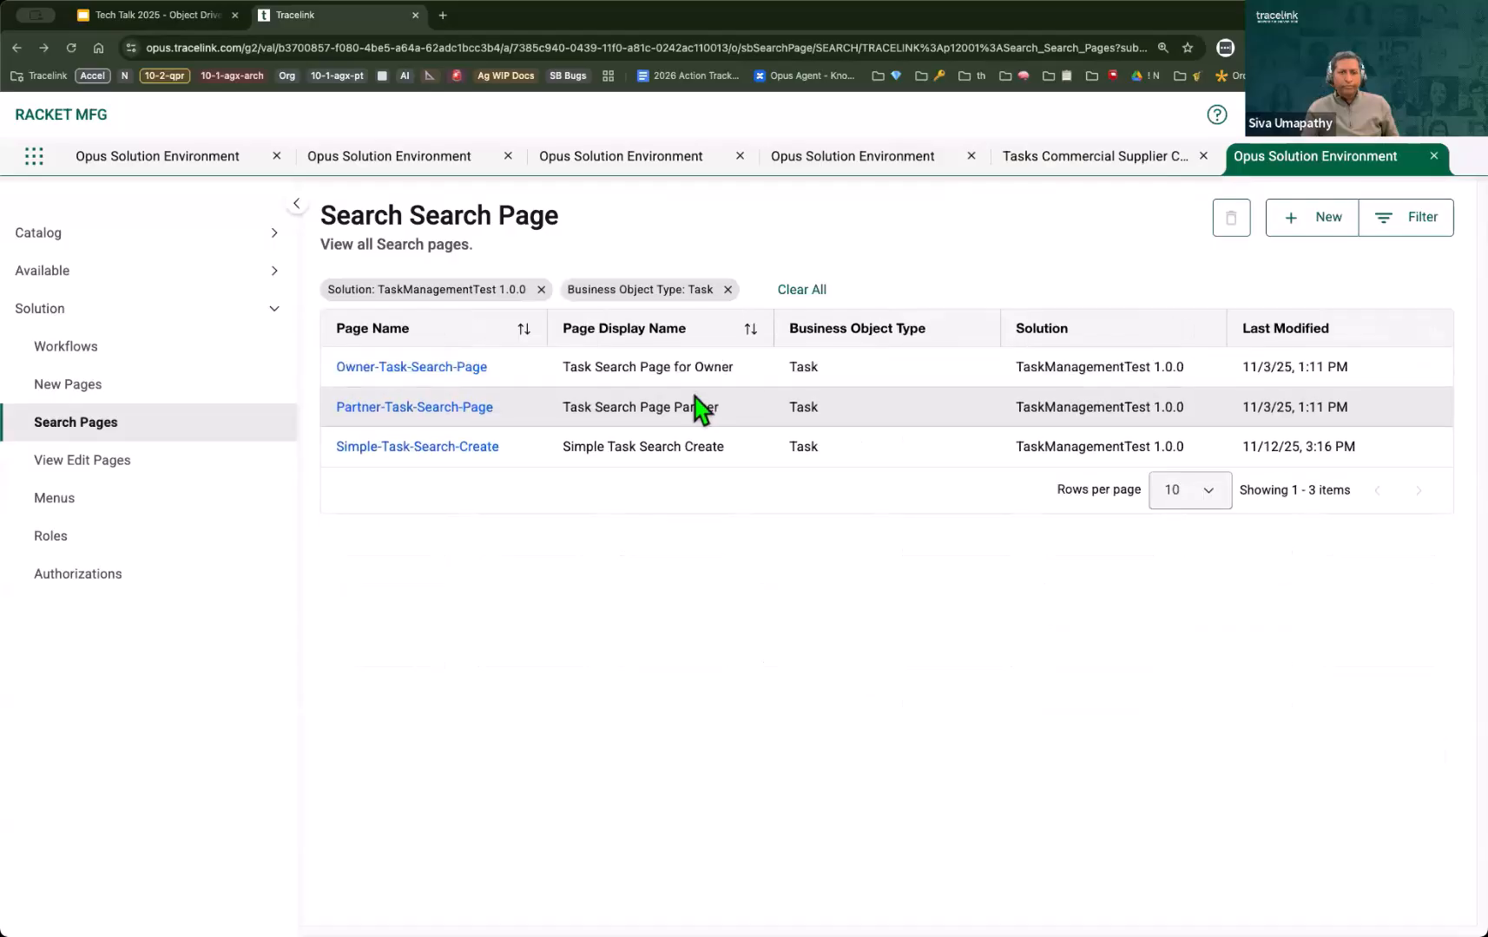
Step: Open Owner-Task-Search-Page and compare its column layout with the live Tasks search page
{"action": "left_click", "coordinate": [462, 373]}
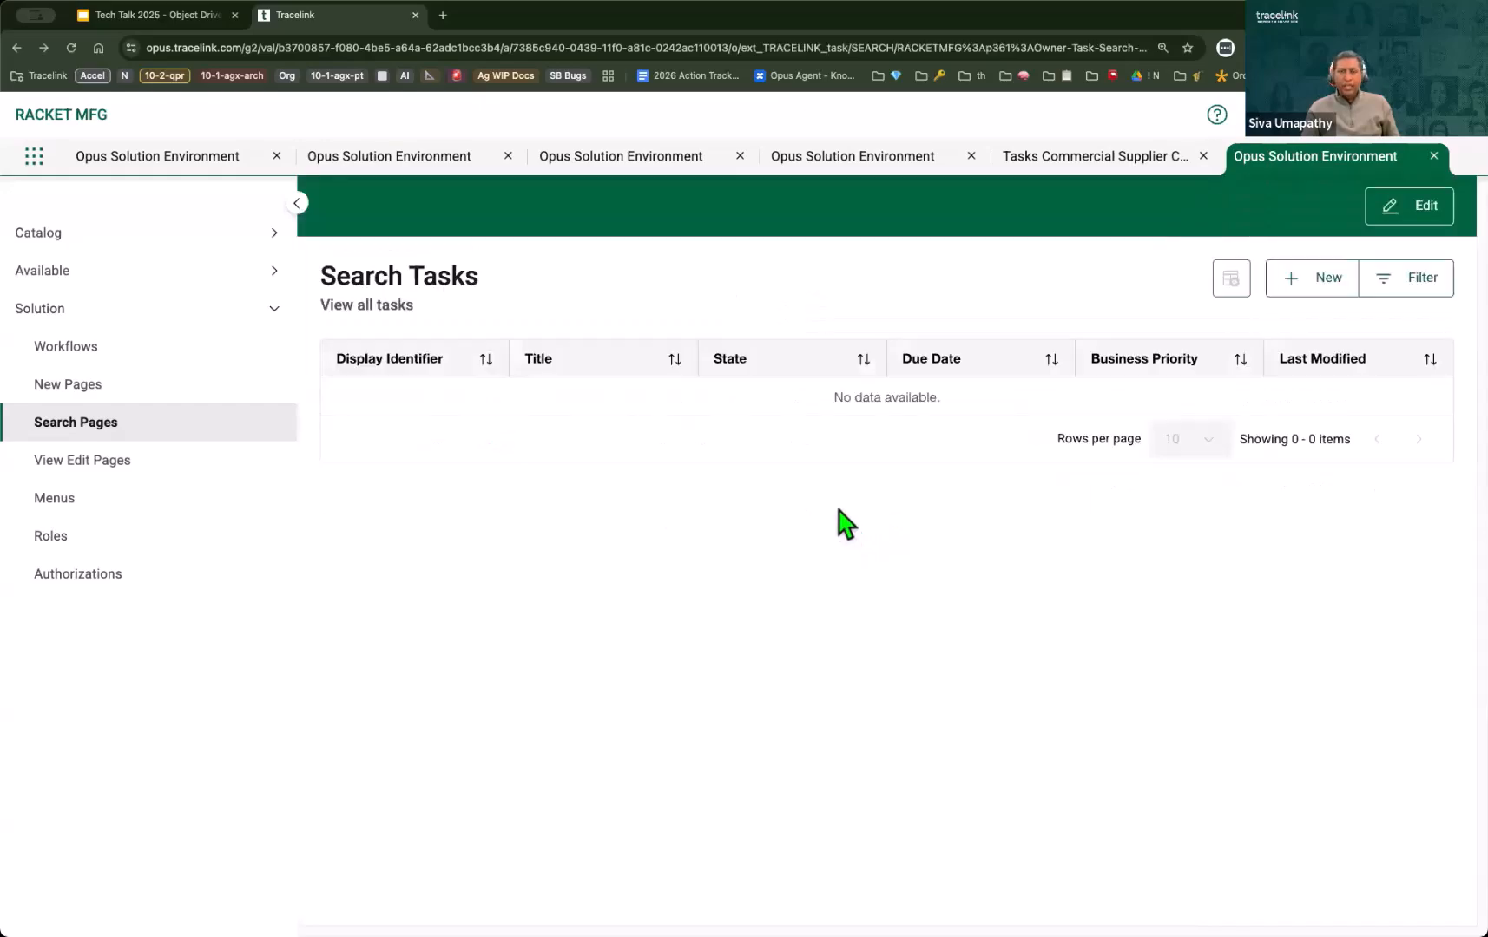
{"action": "left_click", "coordinate": [1048, 165]}
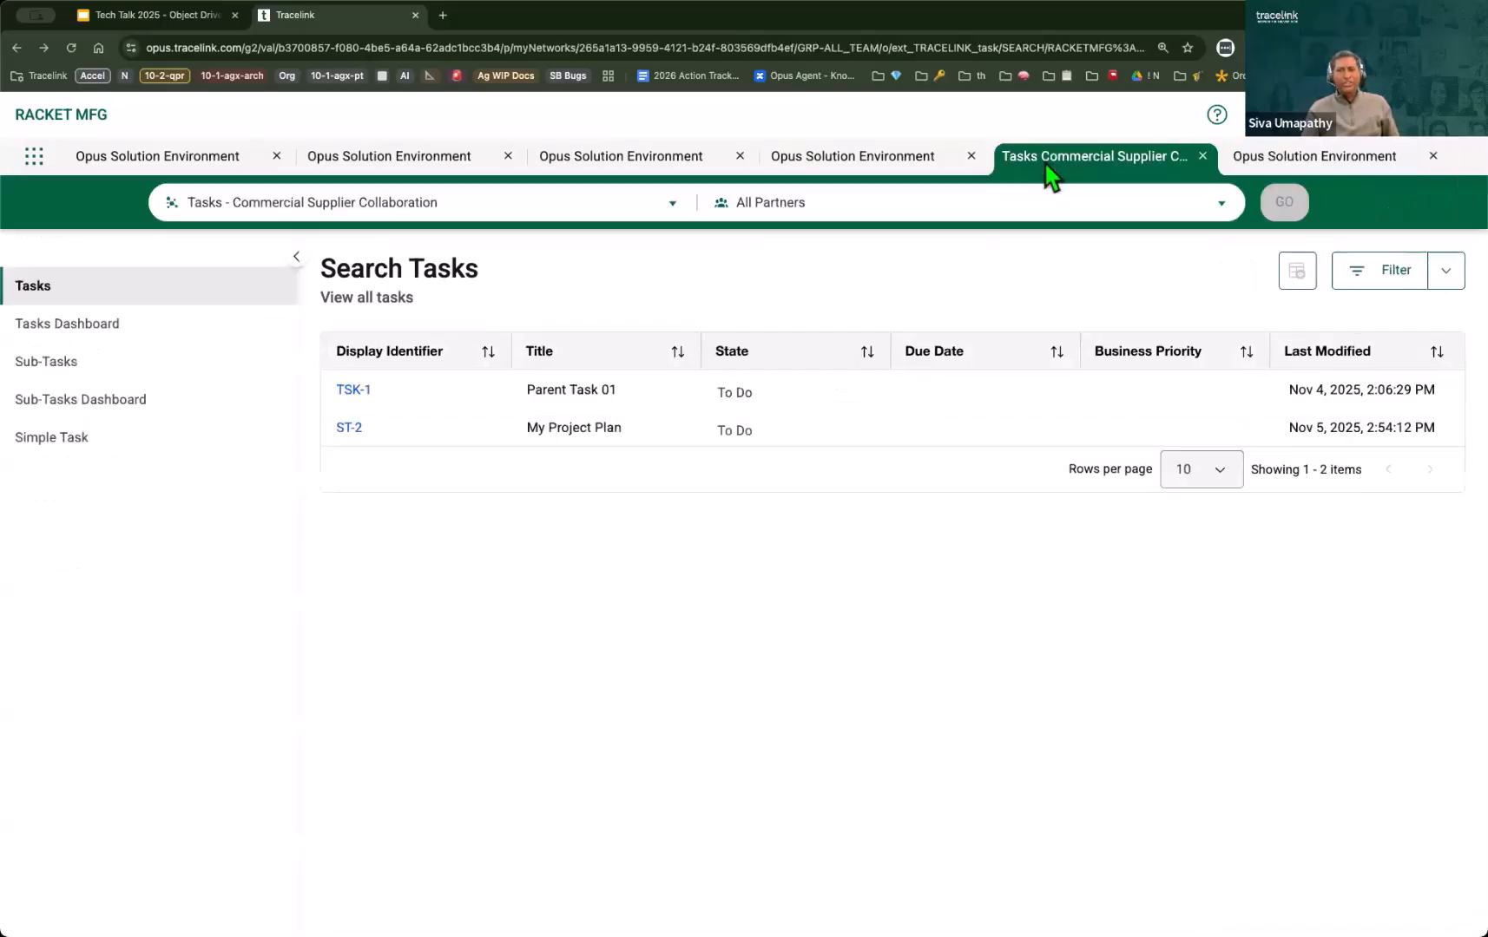
{"action": "left_click", "coordinate": [1291, 165]}
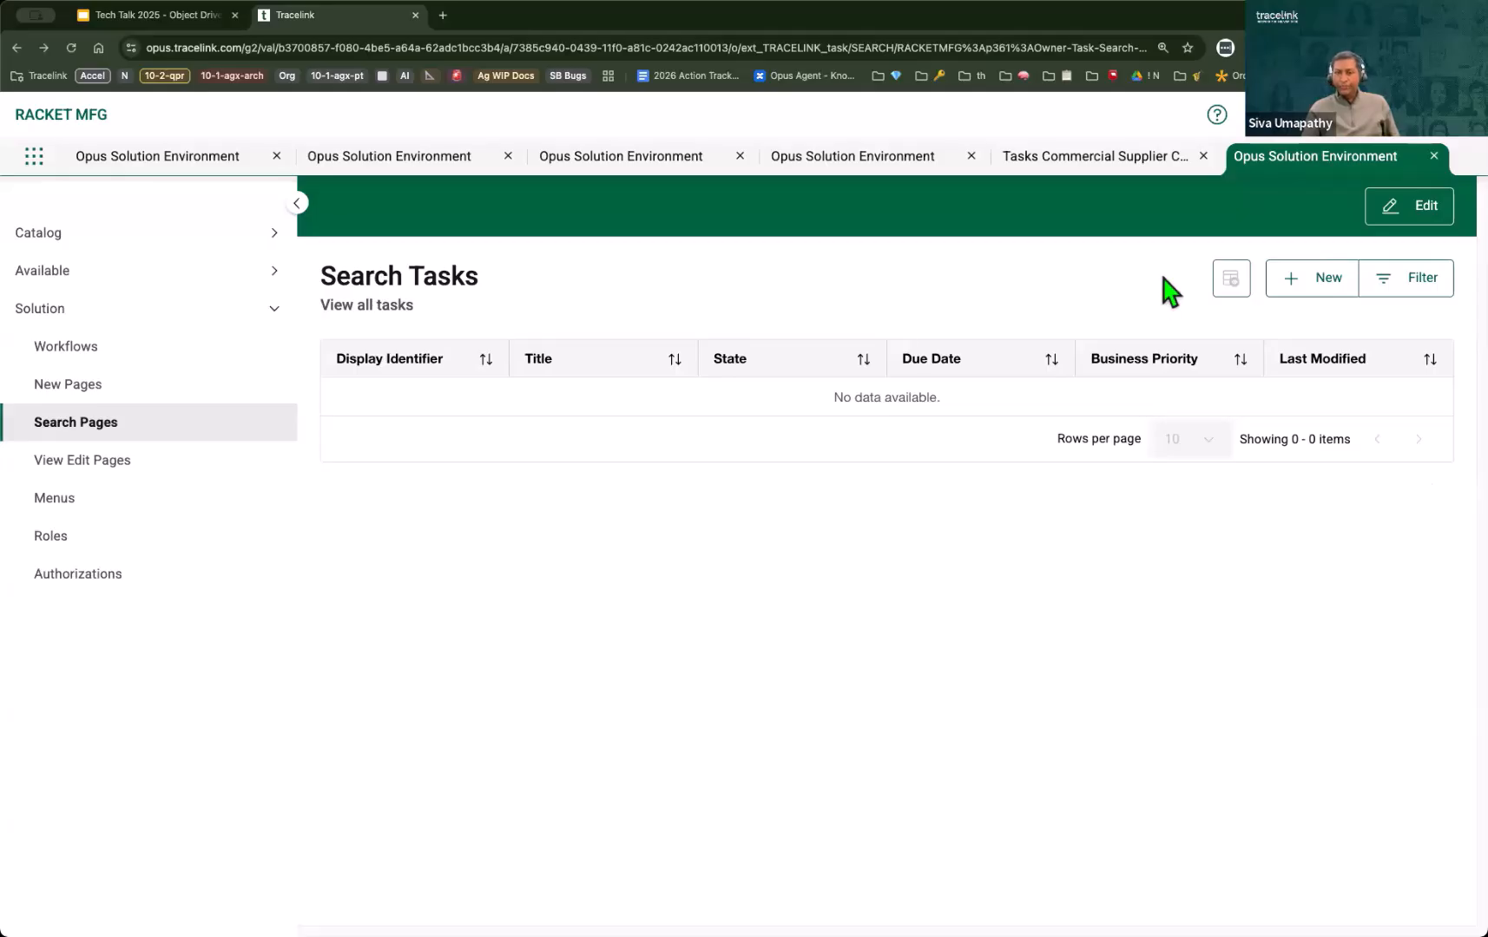
{"action": "left_click", "coordinate": [1133, 161]}
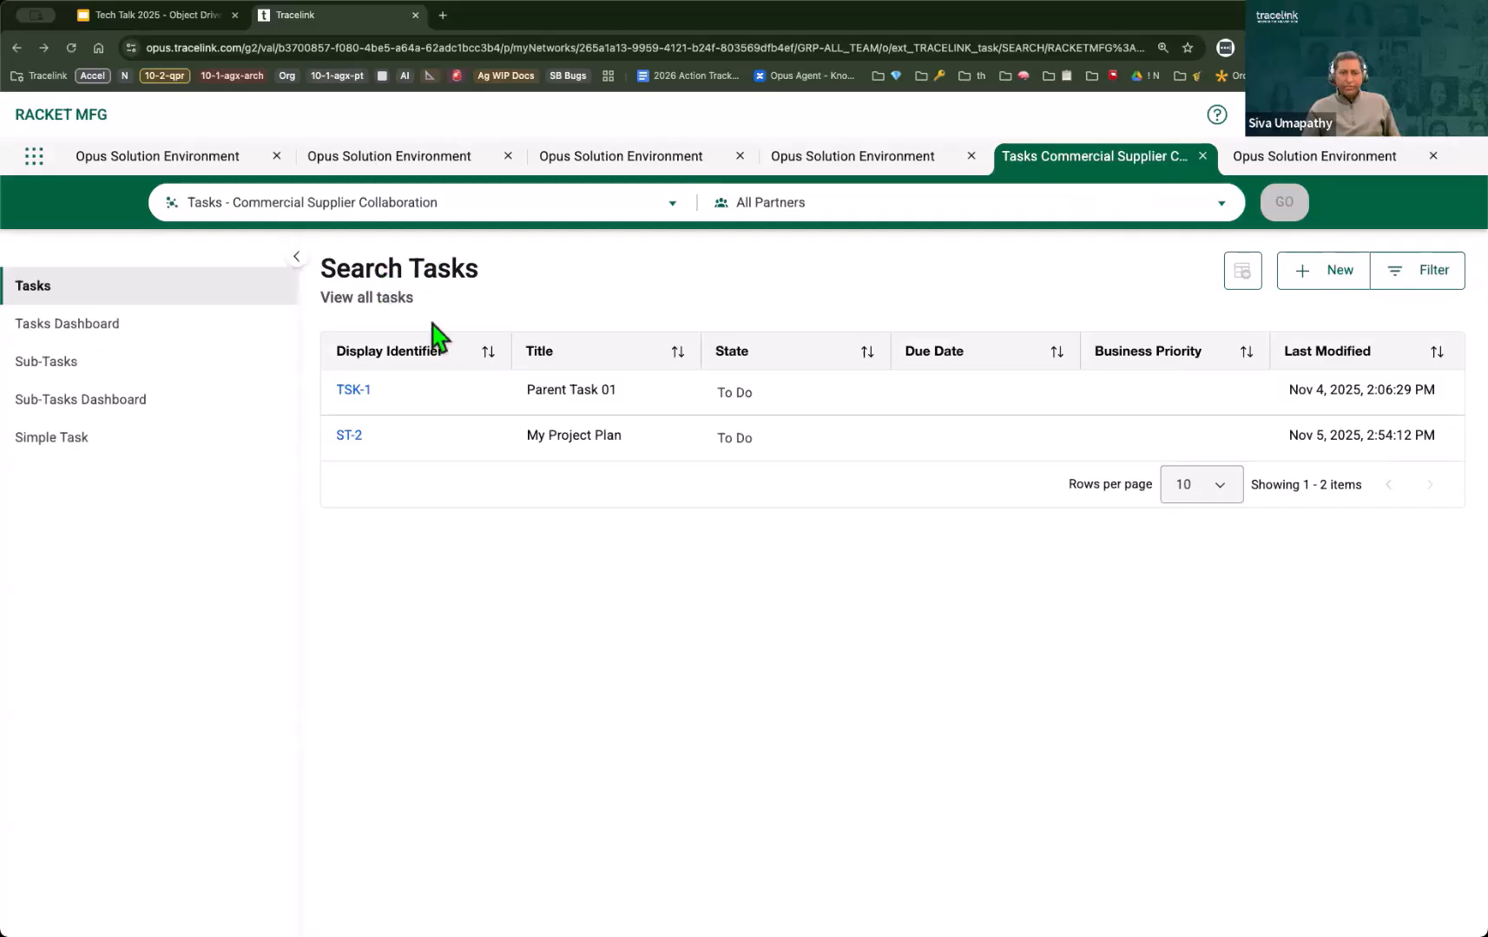
{"action": "left_click", "coordinate": [1309, 164]}
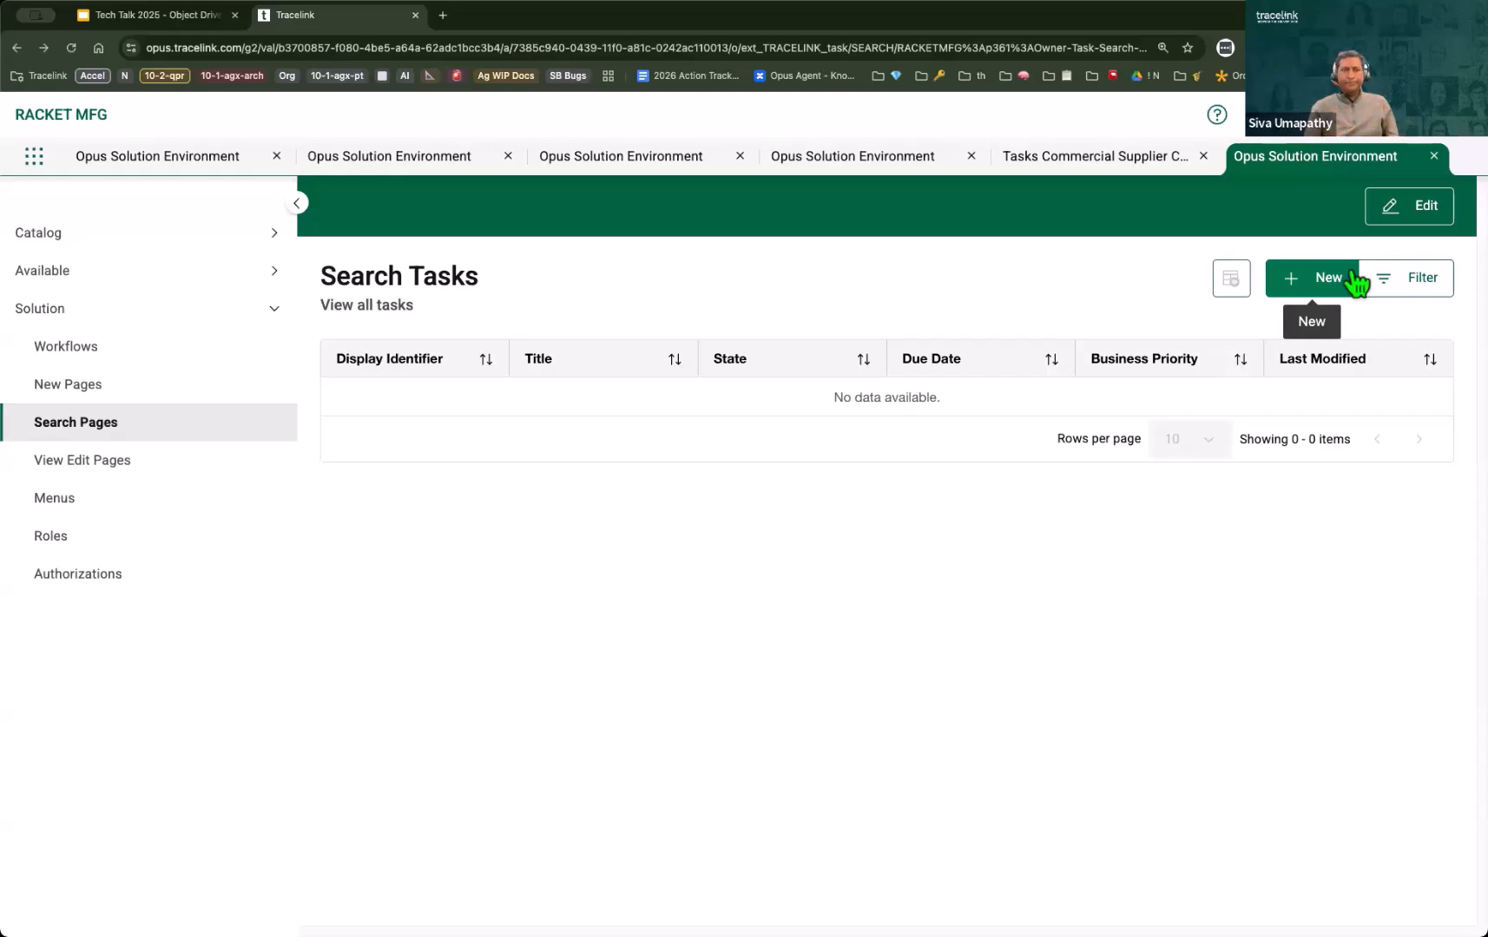
Step: Switch to the Google Slides presentation, advance to the Search page slide, and return to TraceLink
{"action": "left_click", "coordinate": [192, 25]}
{"action": "key", "text": "Right"}
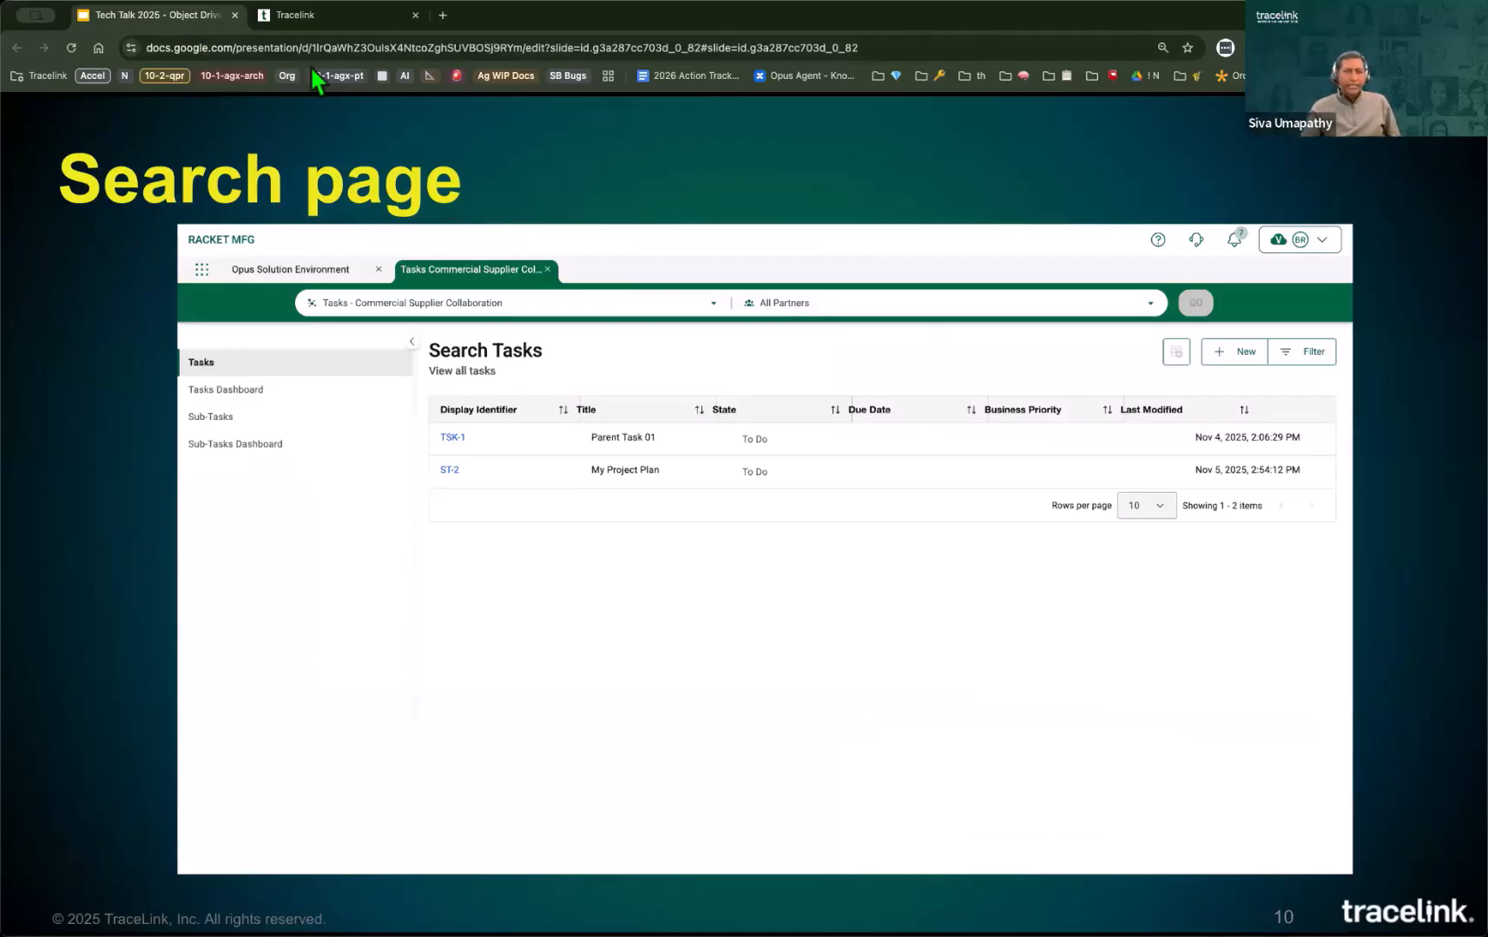
{"action": "left_click", "coordinate": [337, 25]}
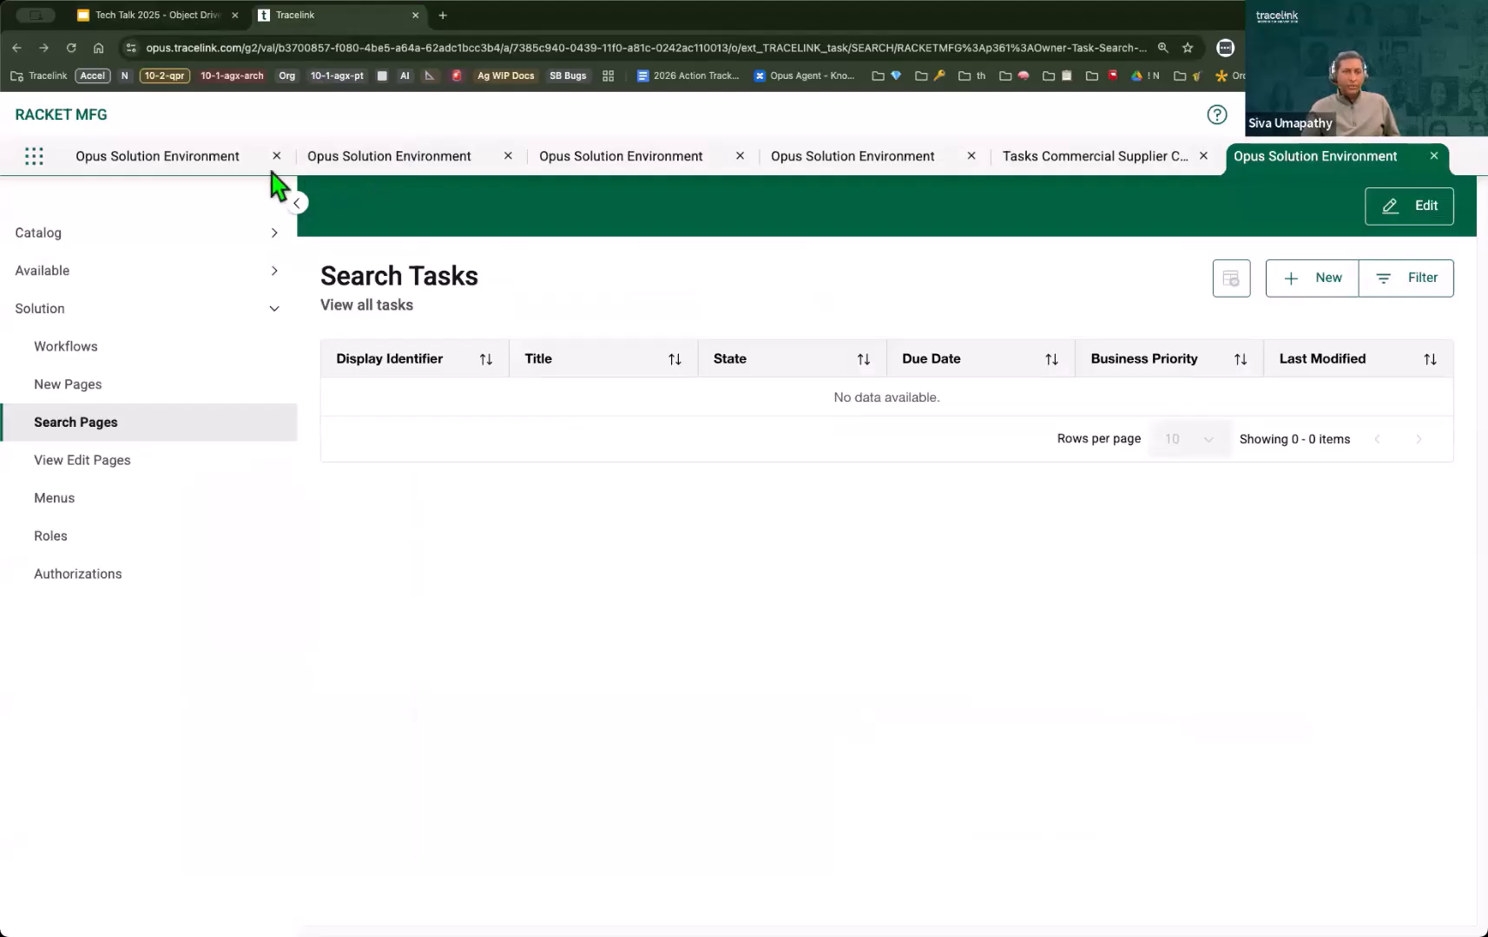
Step: Look through the already open Simple Task new, search and view-edit page definitions
{"action": "left_click", "coordinate": [392, 159]}
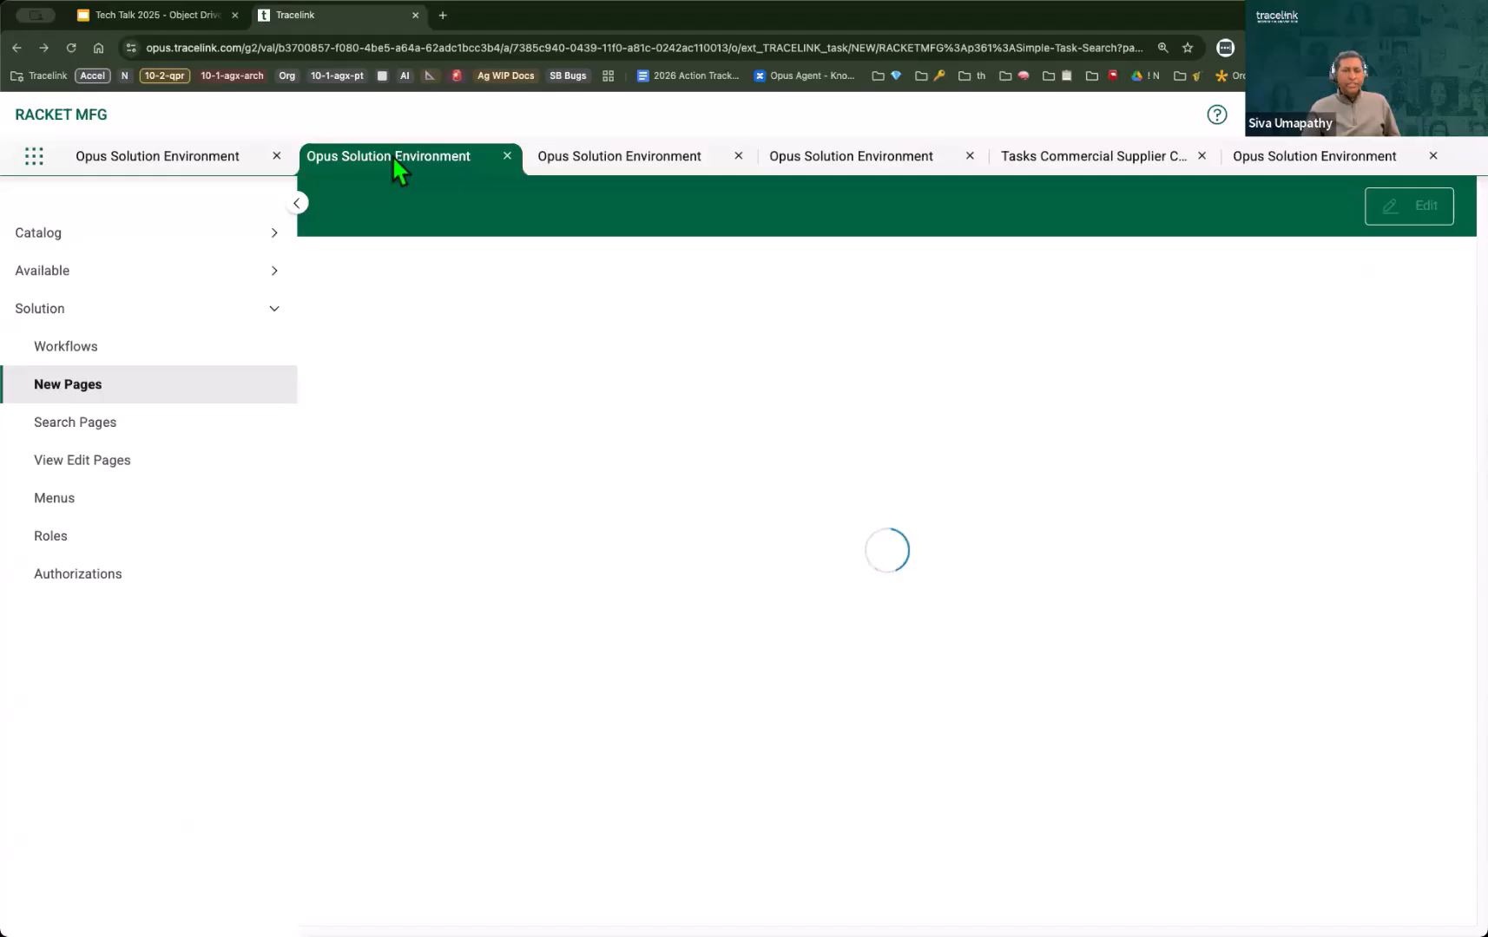
{"action": "left_click", "coordinate": [657, 165]}
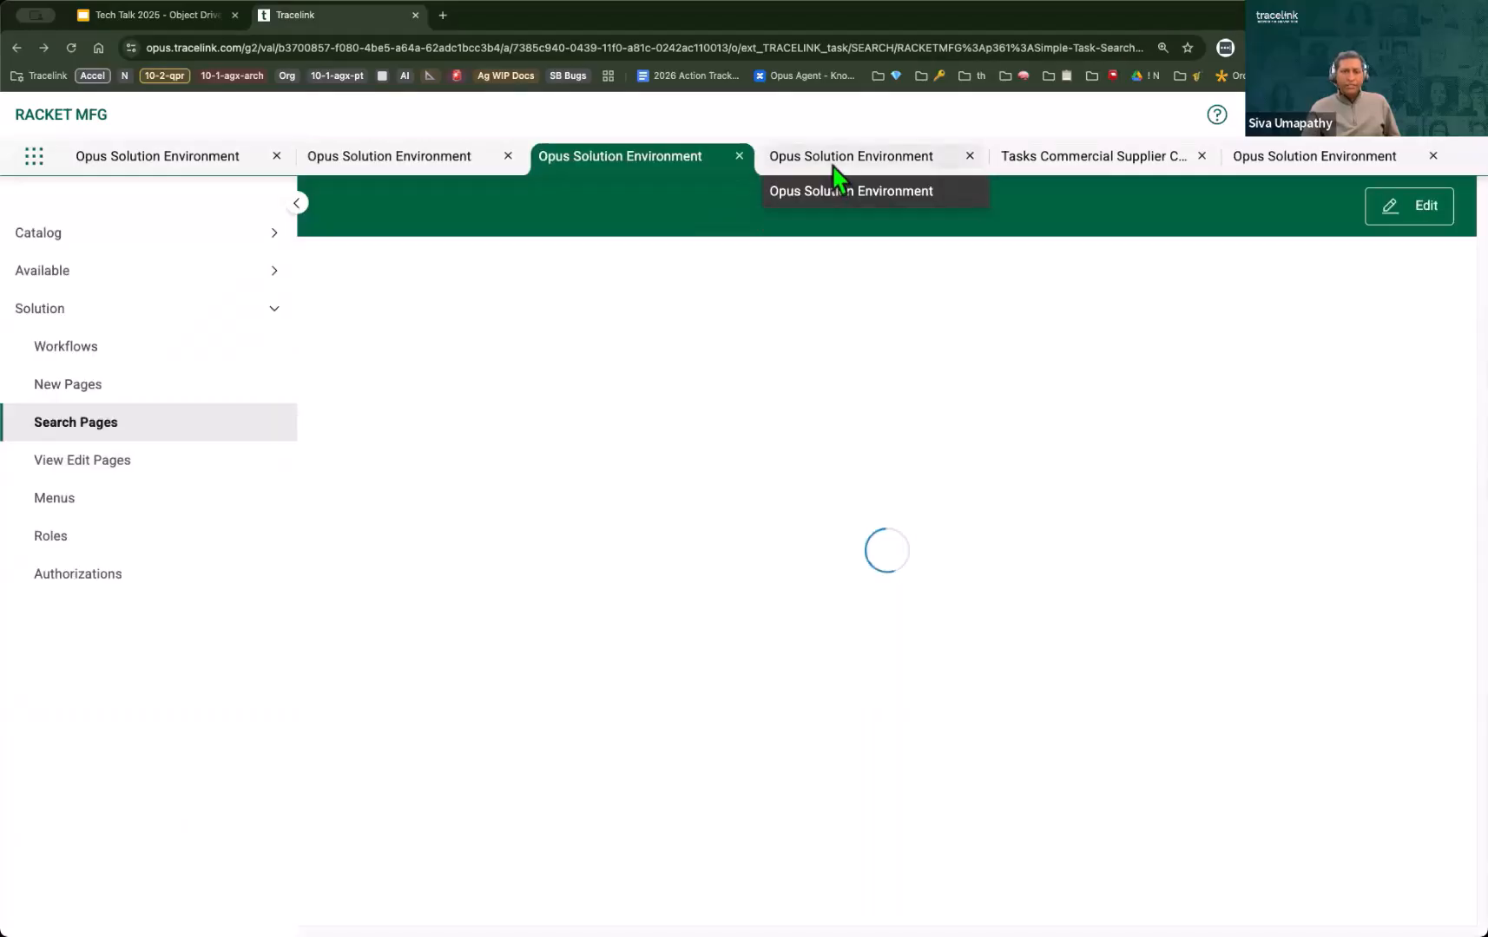
{"action": "left_click", "coordinate": [834, 165]}
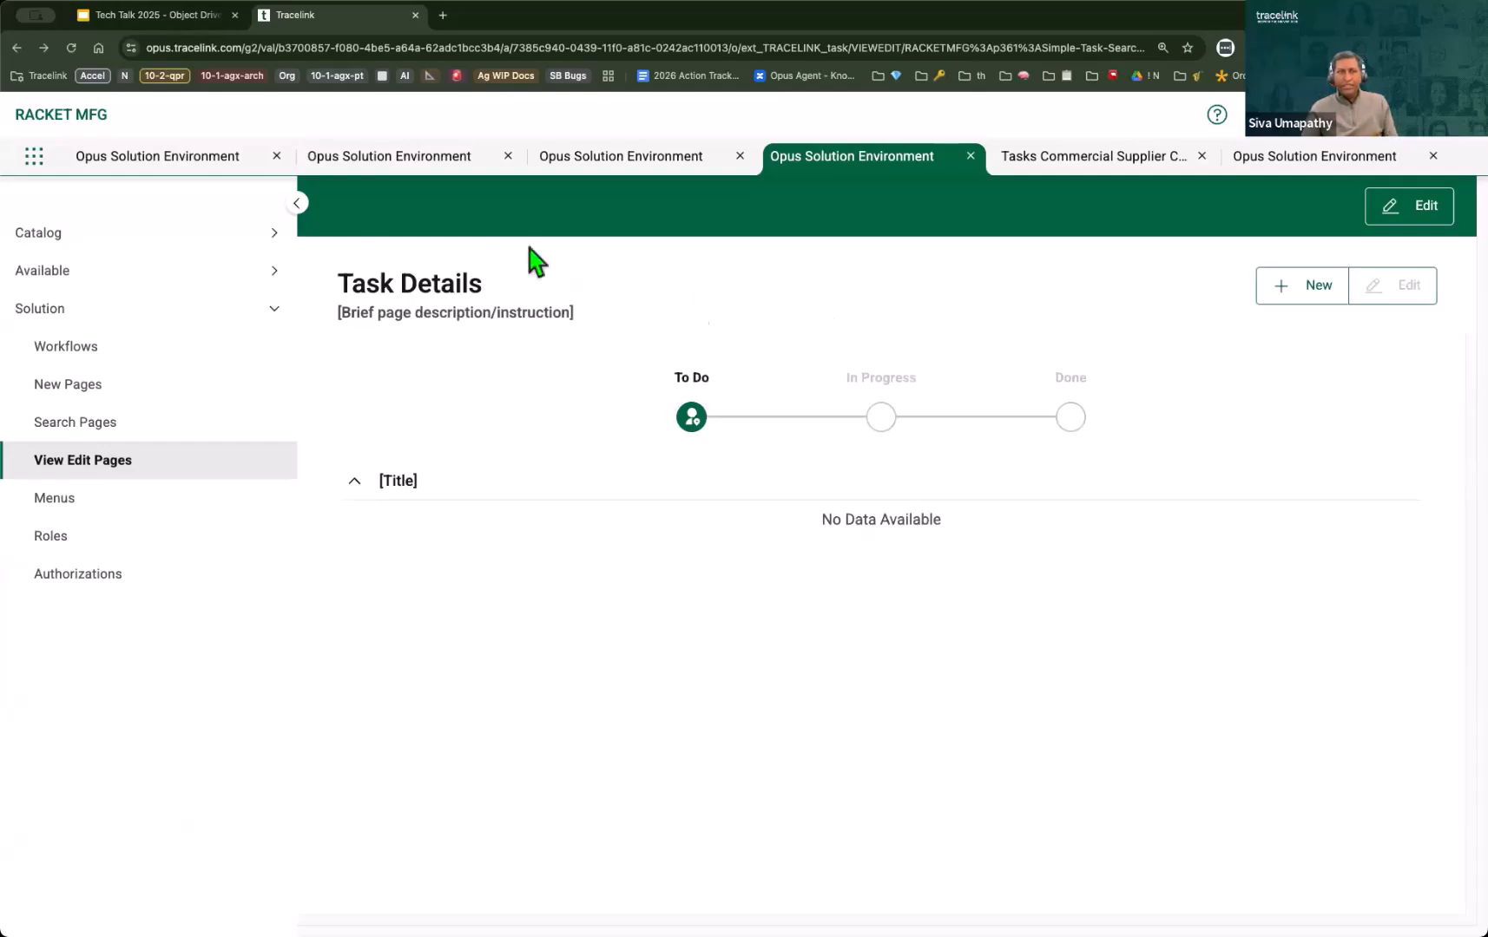
Step: Open a blank New Search Page form from the Search Pages list in the Menus environment session
{"action": "left_click", "coordinate": [192, 154]}
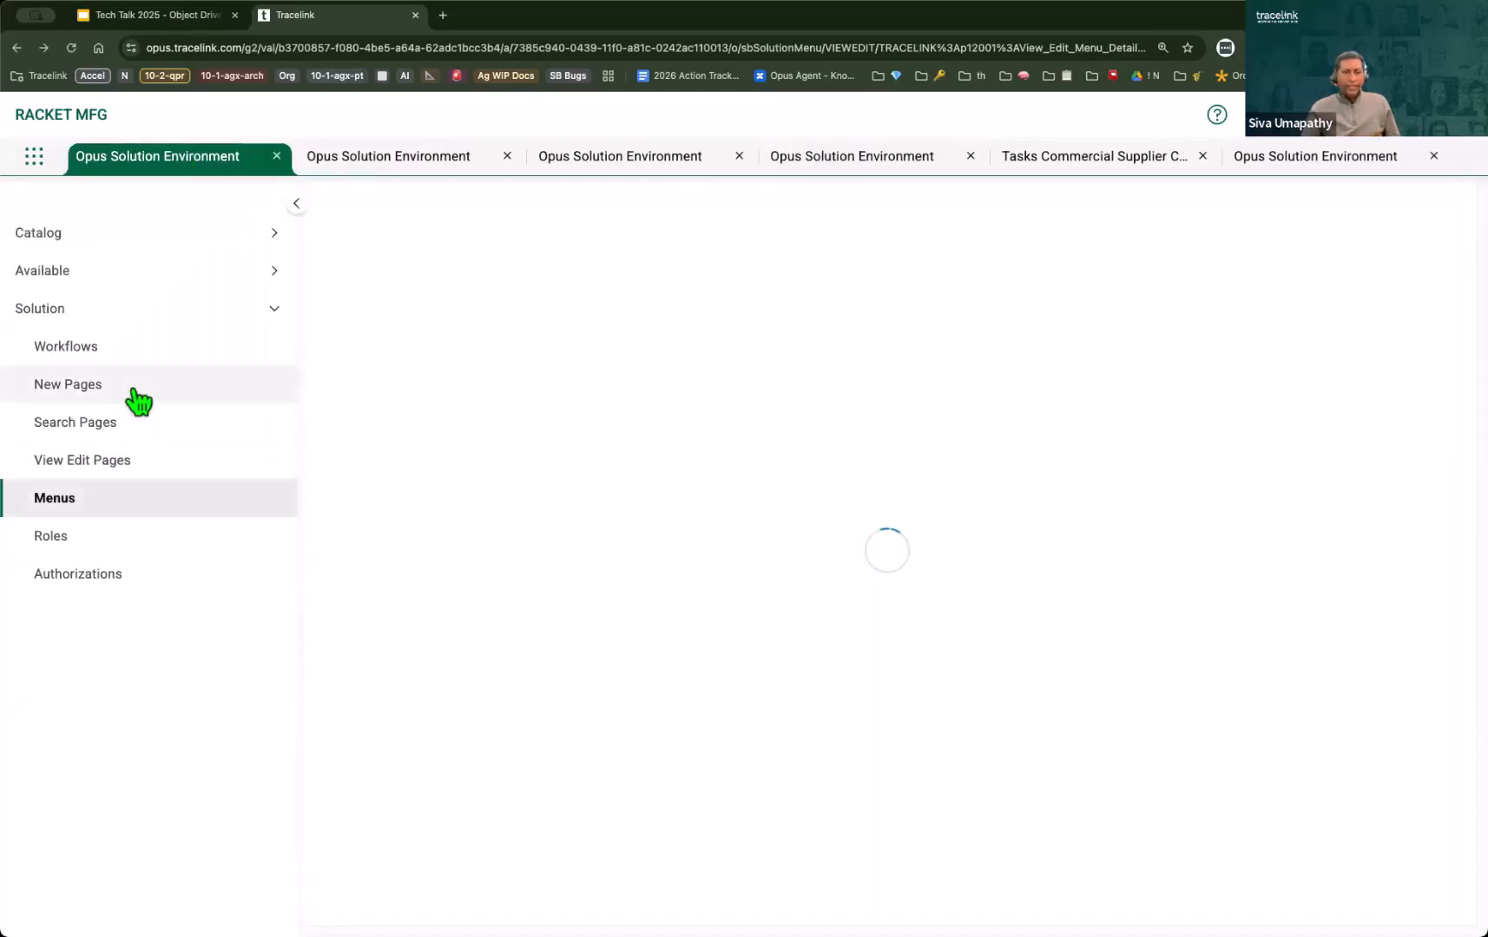
{"action": "left_click", "coordinate": [139, 401]}
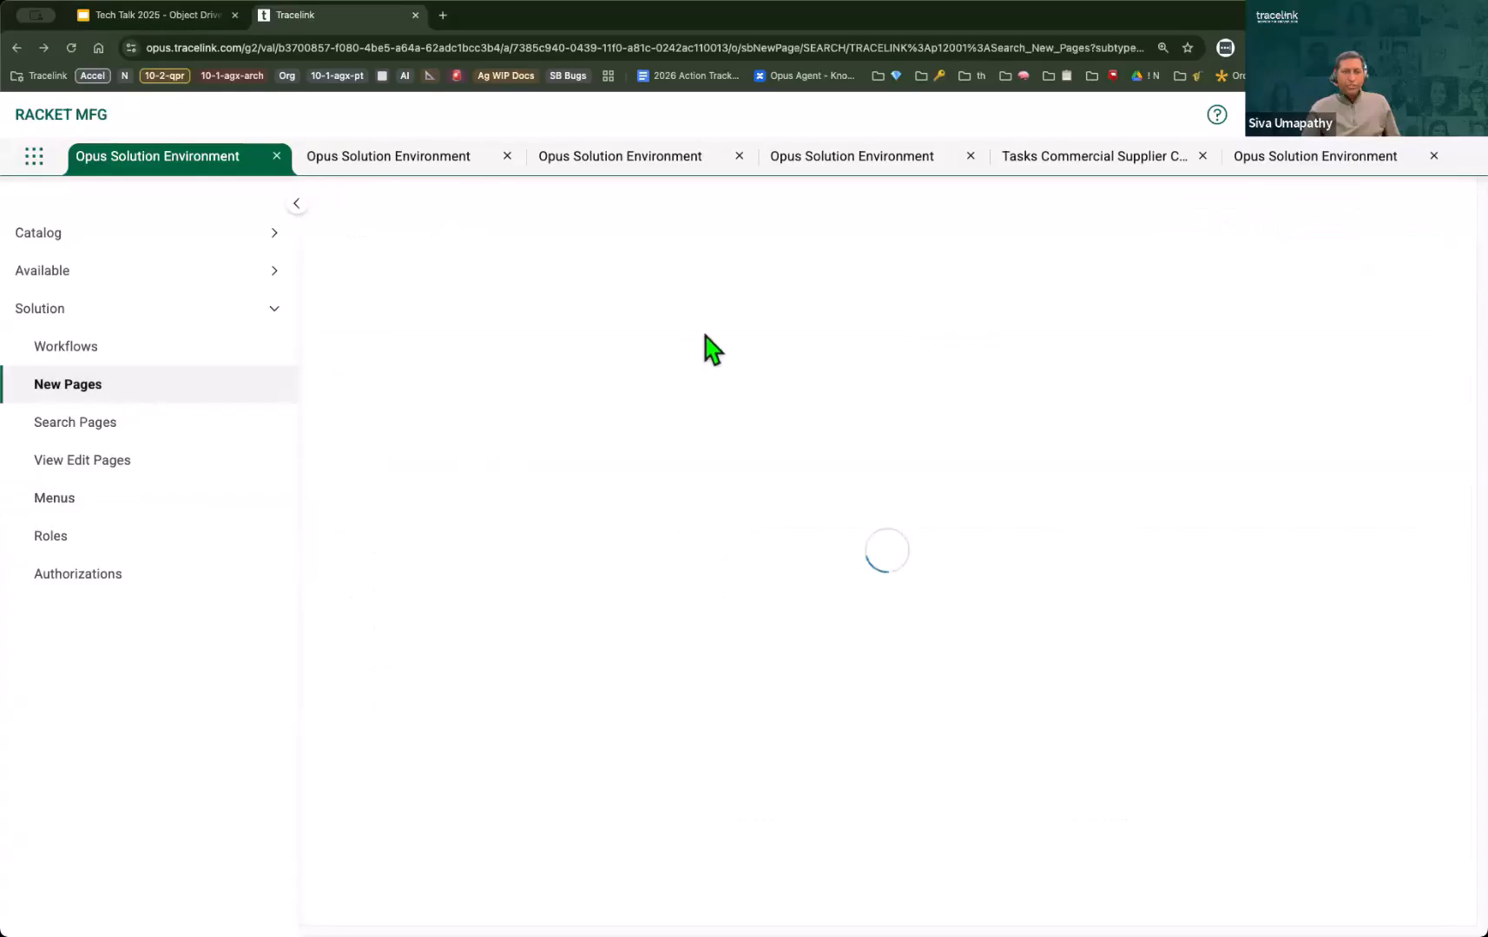
{"action": "left_click", "coordinate": [136, 427]}
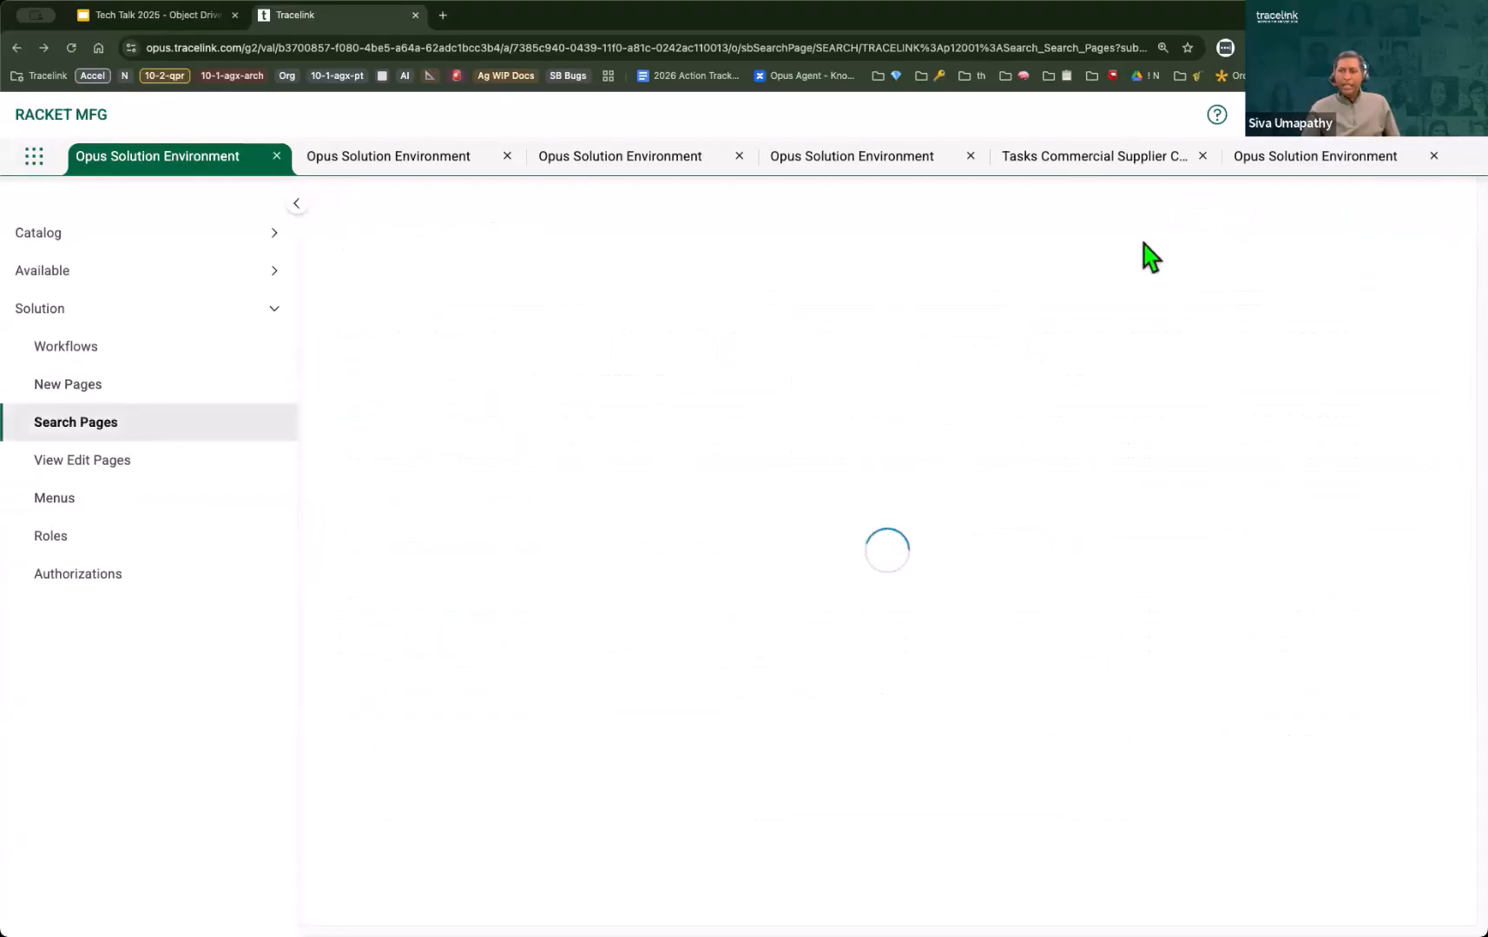
{"action": "left_click", "coordinate": [1309, 231]}
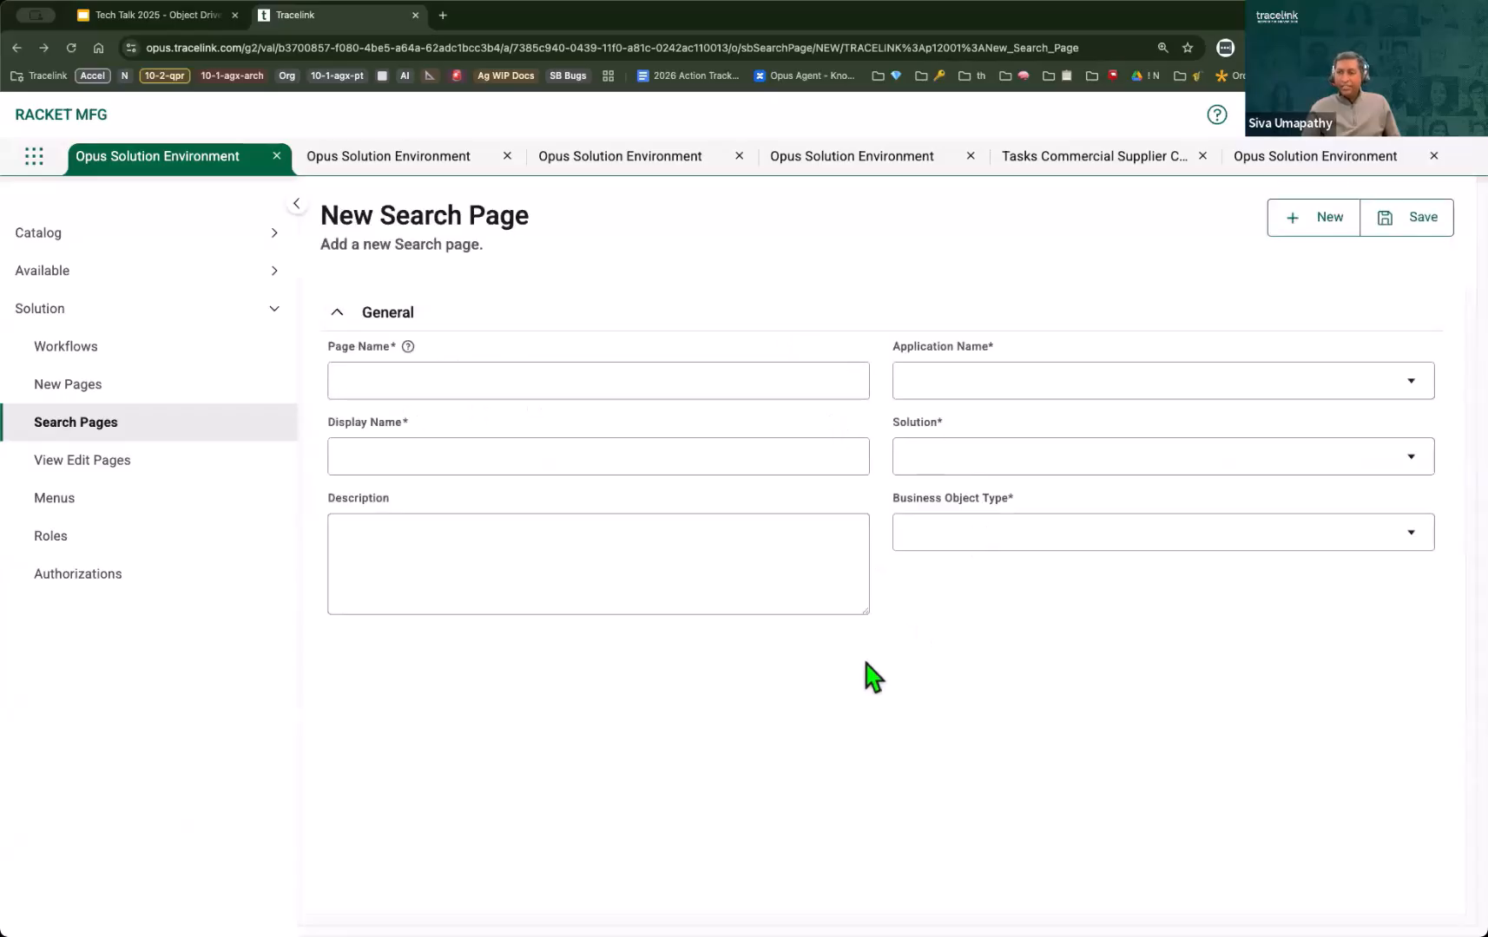
Step: Review the New Task and Task Details page definitions, and open the live Simple Task search page in the Tasks network
{"action": "left_click", "coordinate": [458, 161]}
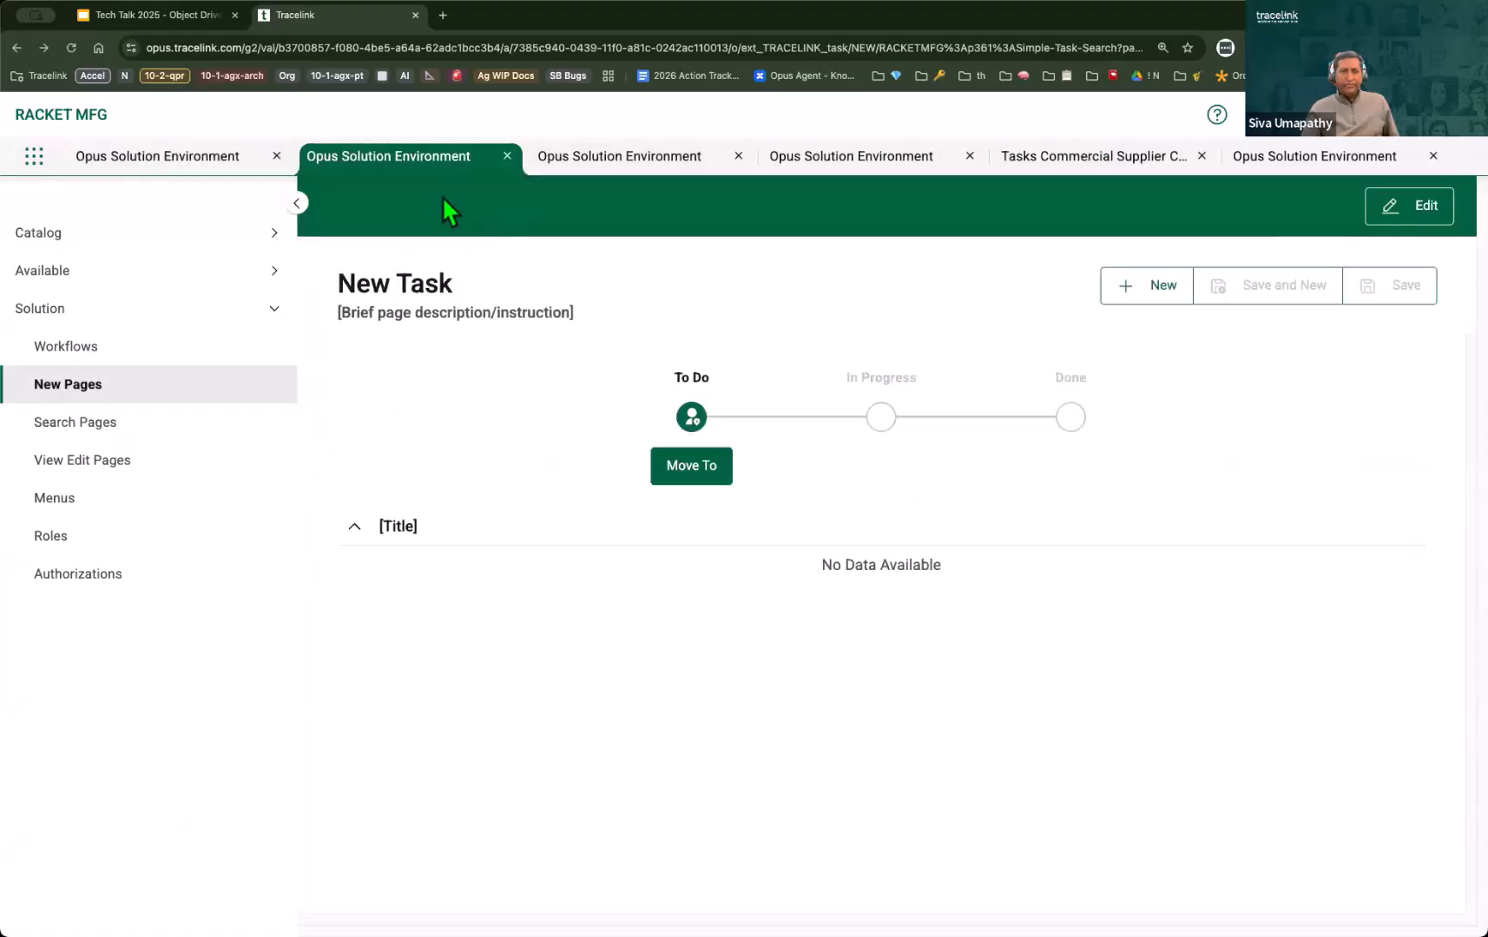
{"action": "left_click", "coordinate": [749, 172]}
{"action": "left_click", "coordinate": [813, 173]}
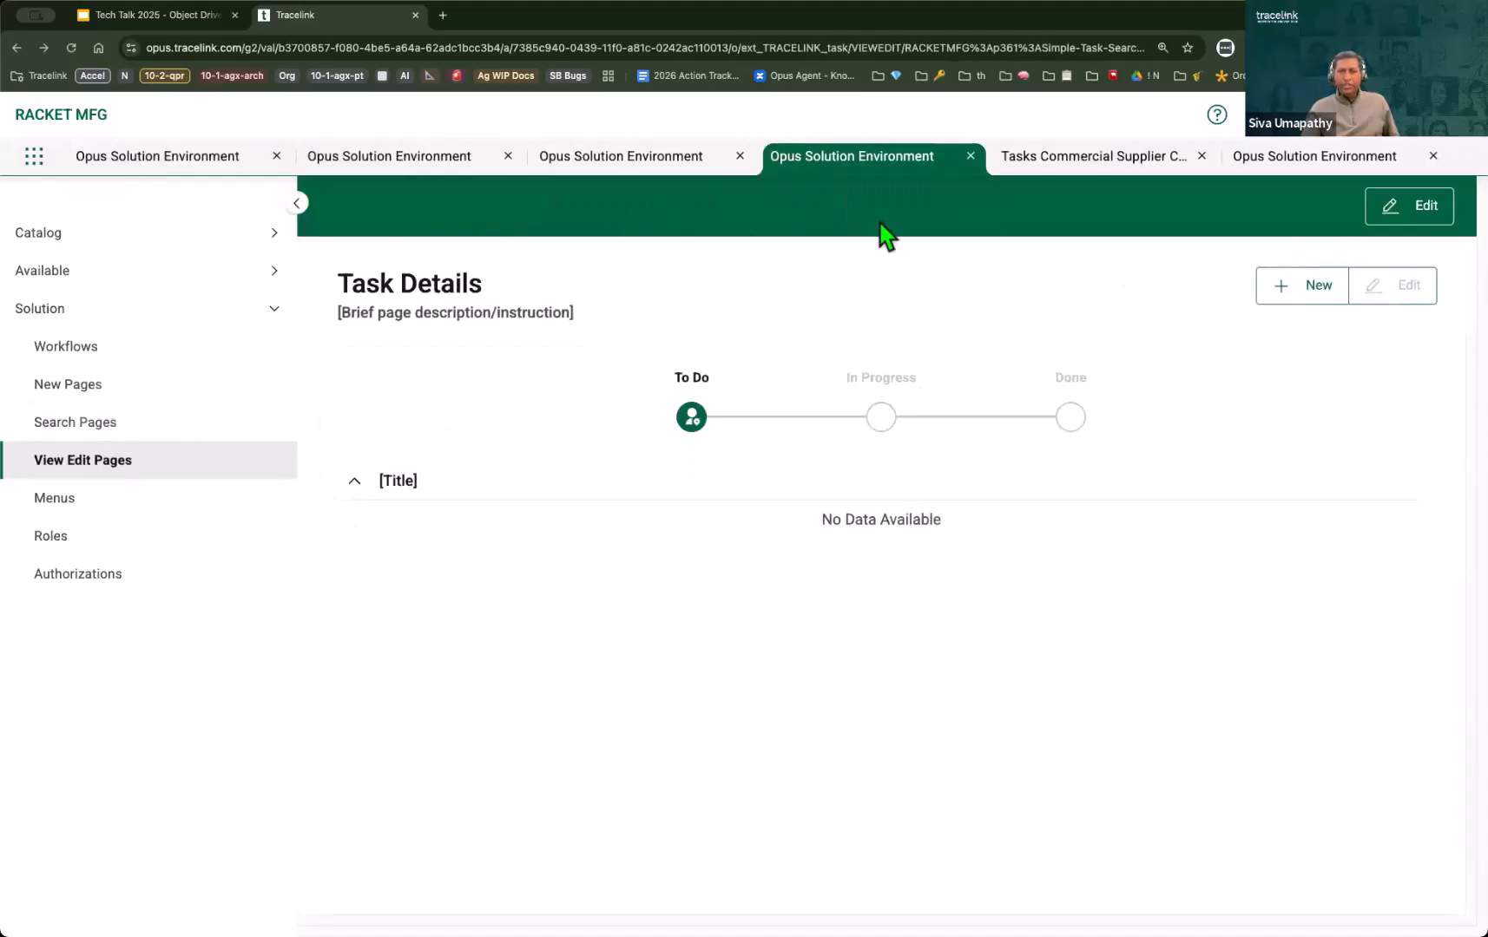
{"action": "left_click", "coordinate": [1064, 165]}
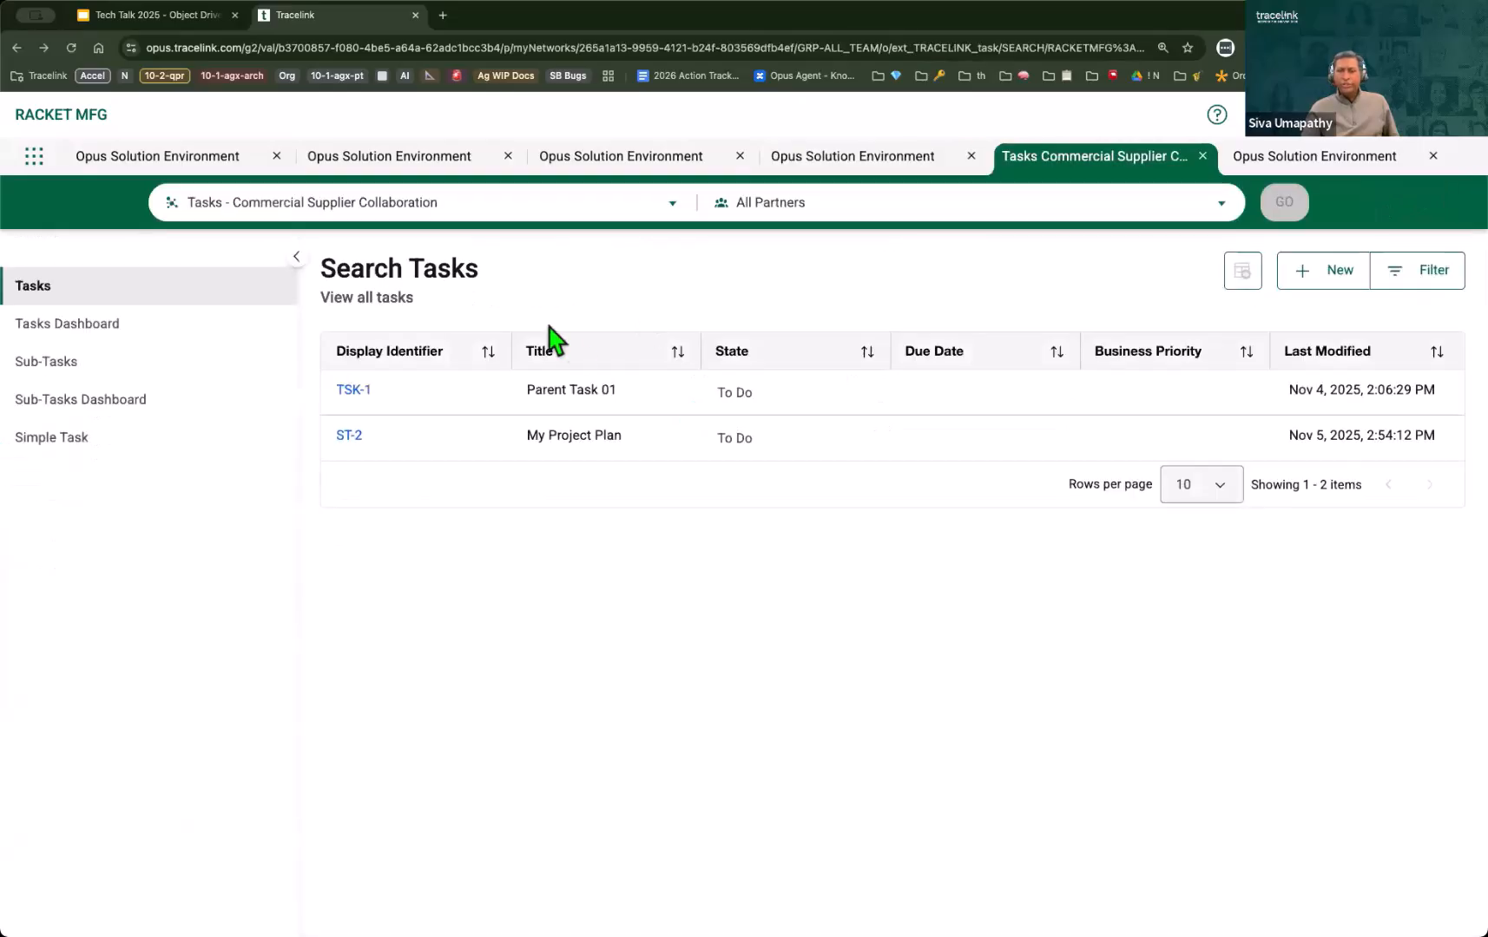
{"action": "left_click", "coordinate": [68, 451]}
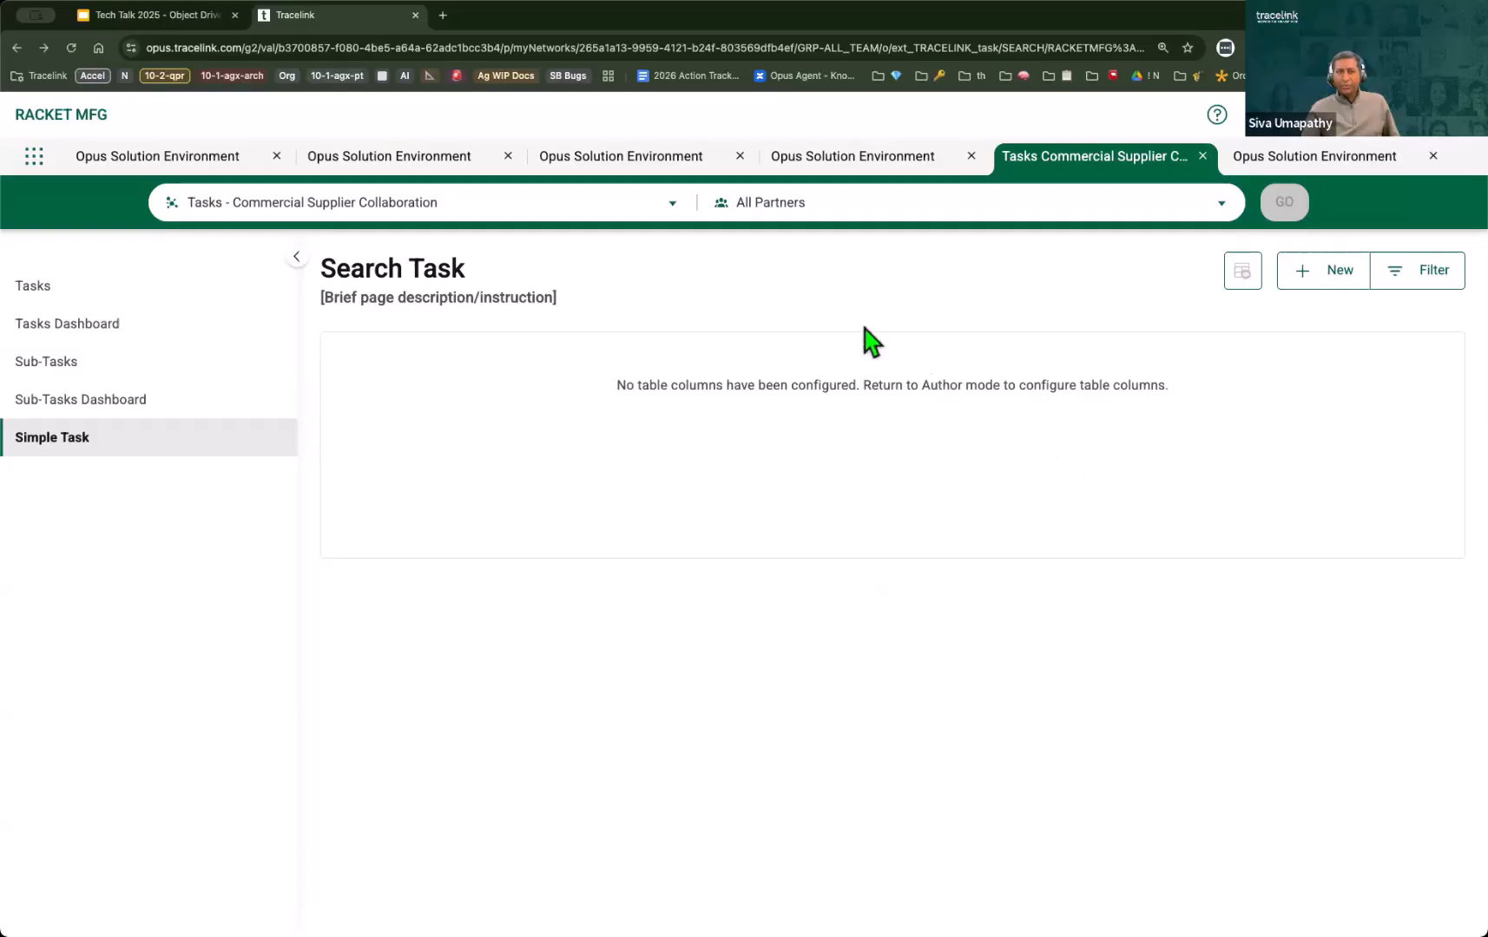
Step: Open the Simple Task search page definition in edit mode and select its Search Task title
{"action": "left_click", "coordinate": [830, 160]}
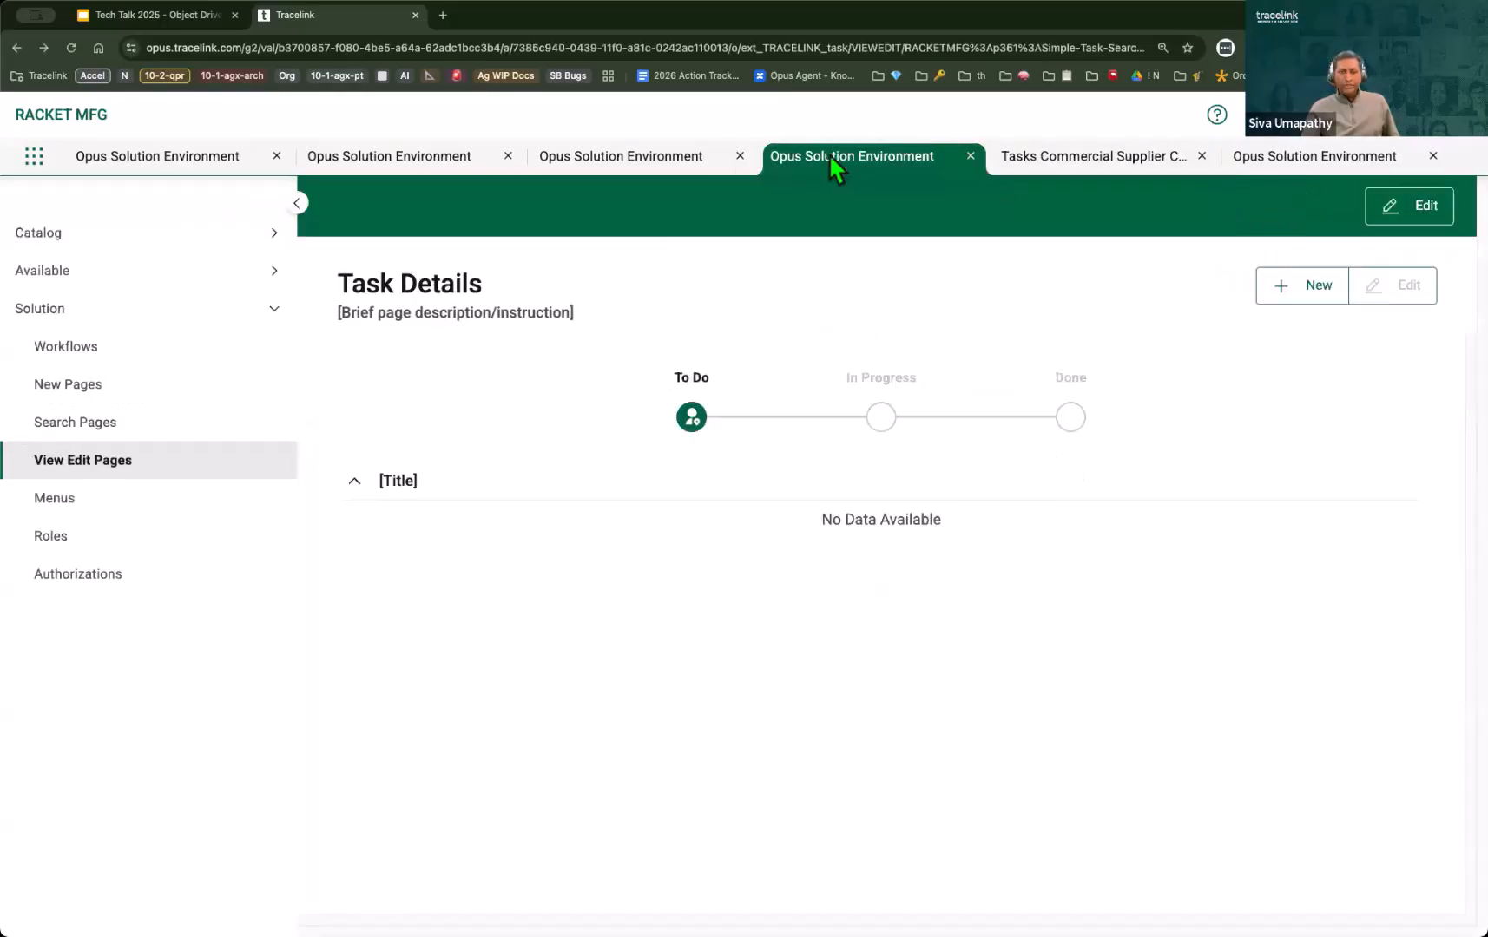
{"action": "left_click", "coordinate": [685, 166]}
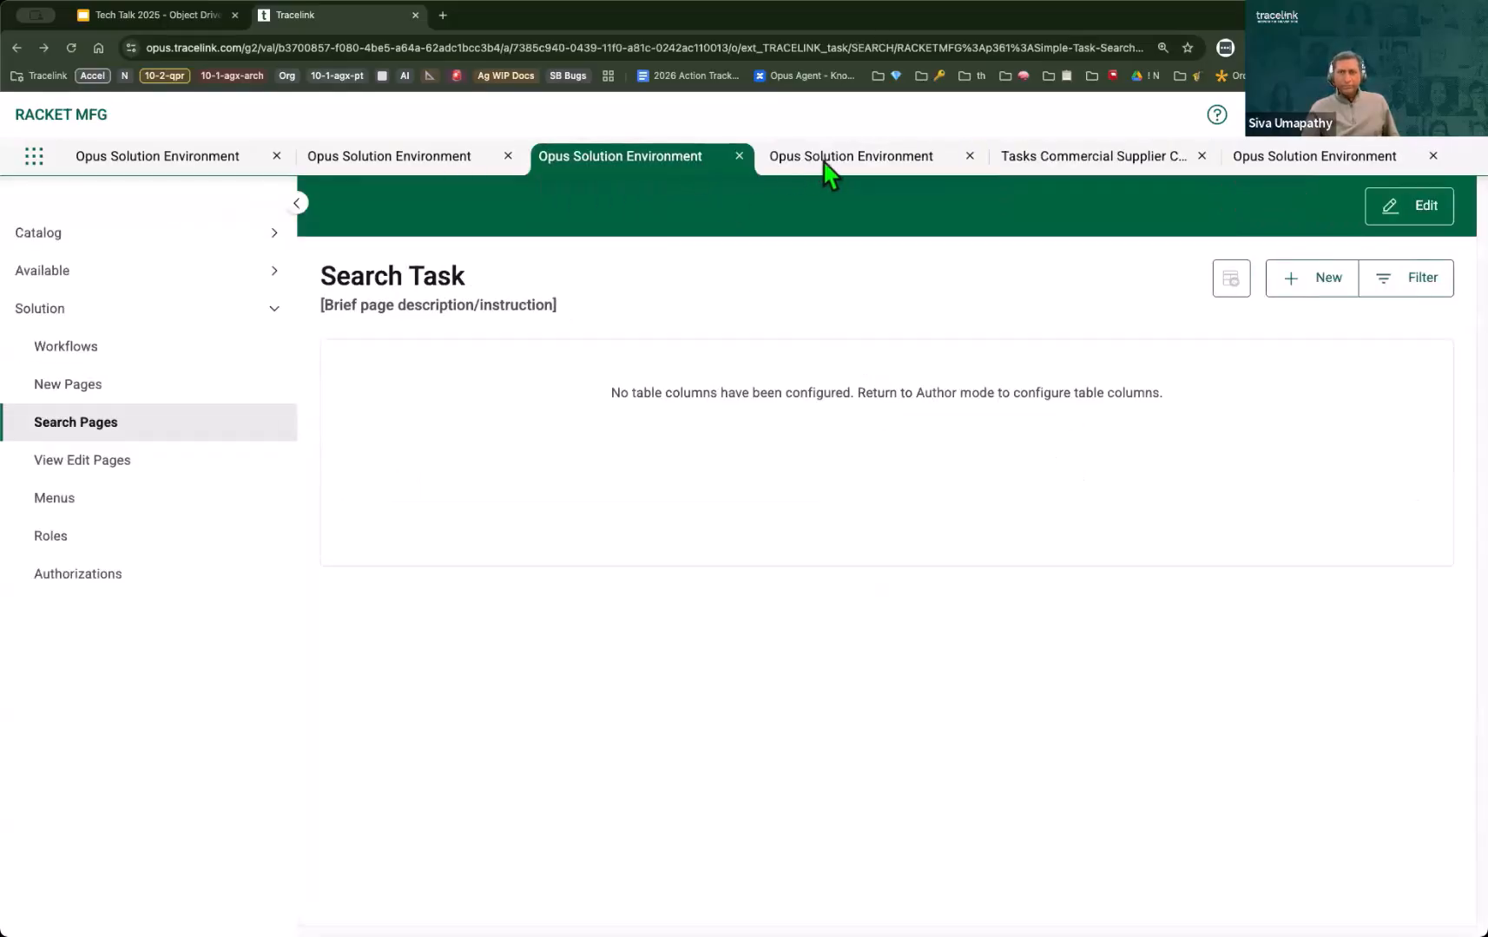
{"action": "left_click", "coordinate": [877, 156]}
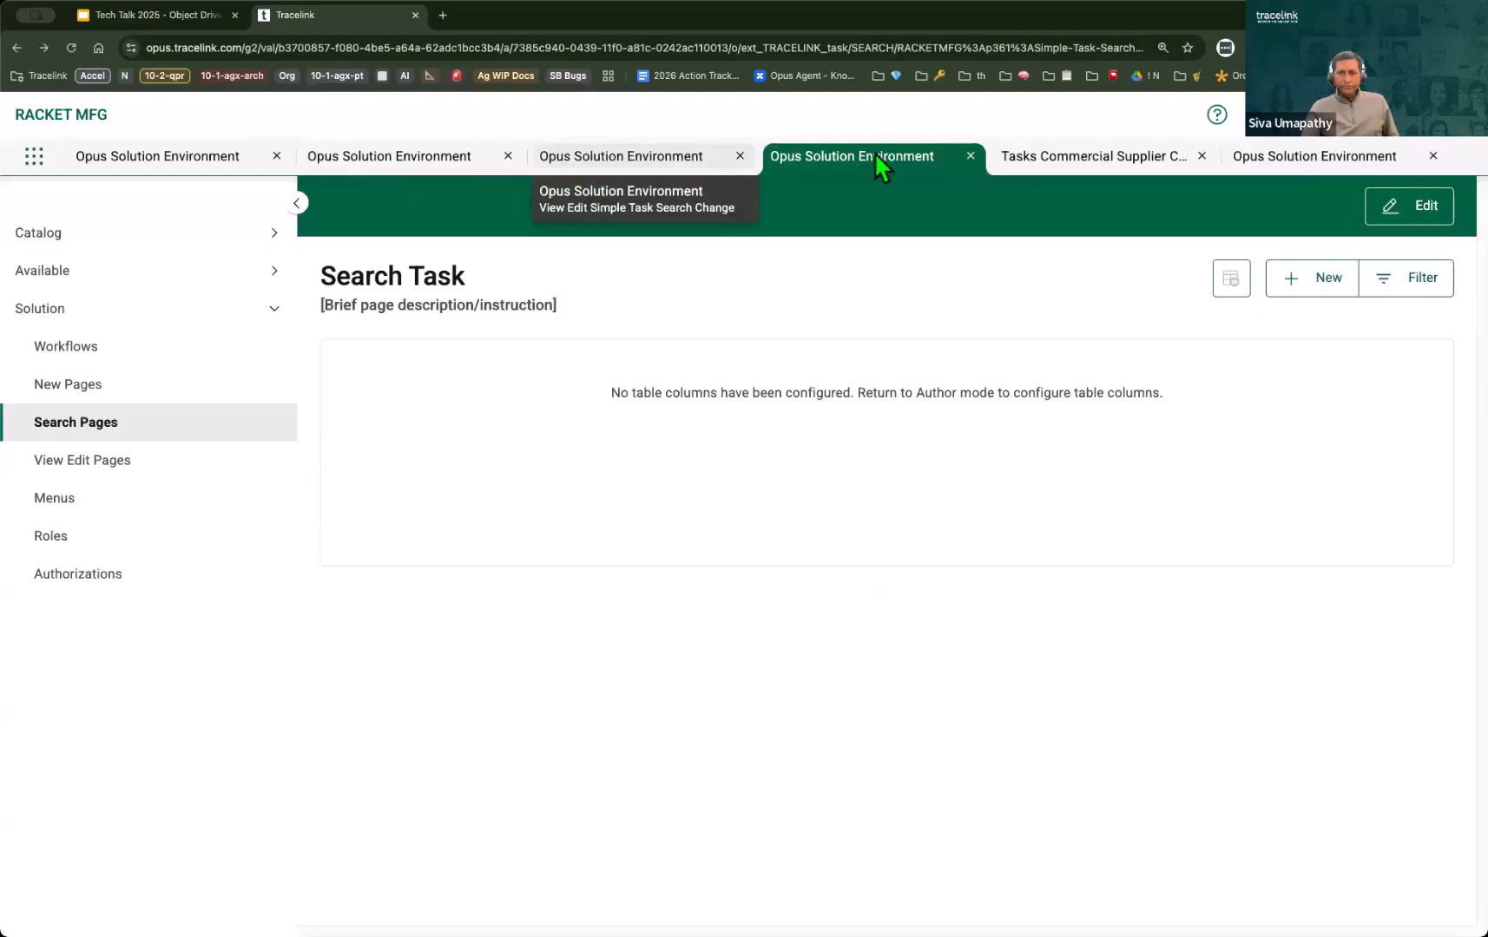
{"action": "left_click", "coordinate": [1424, 211]}
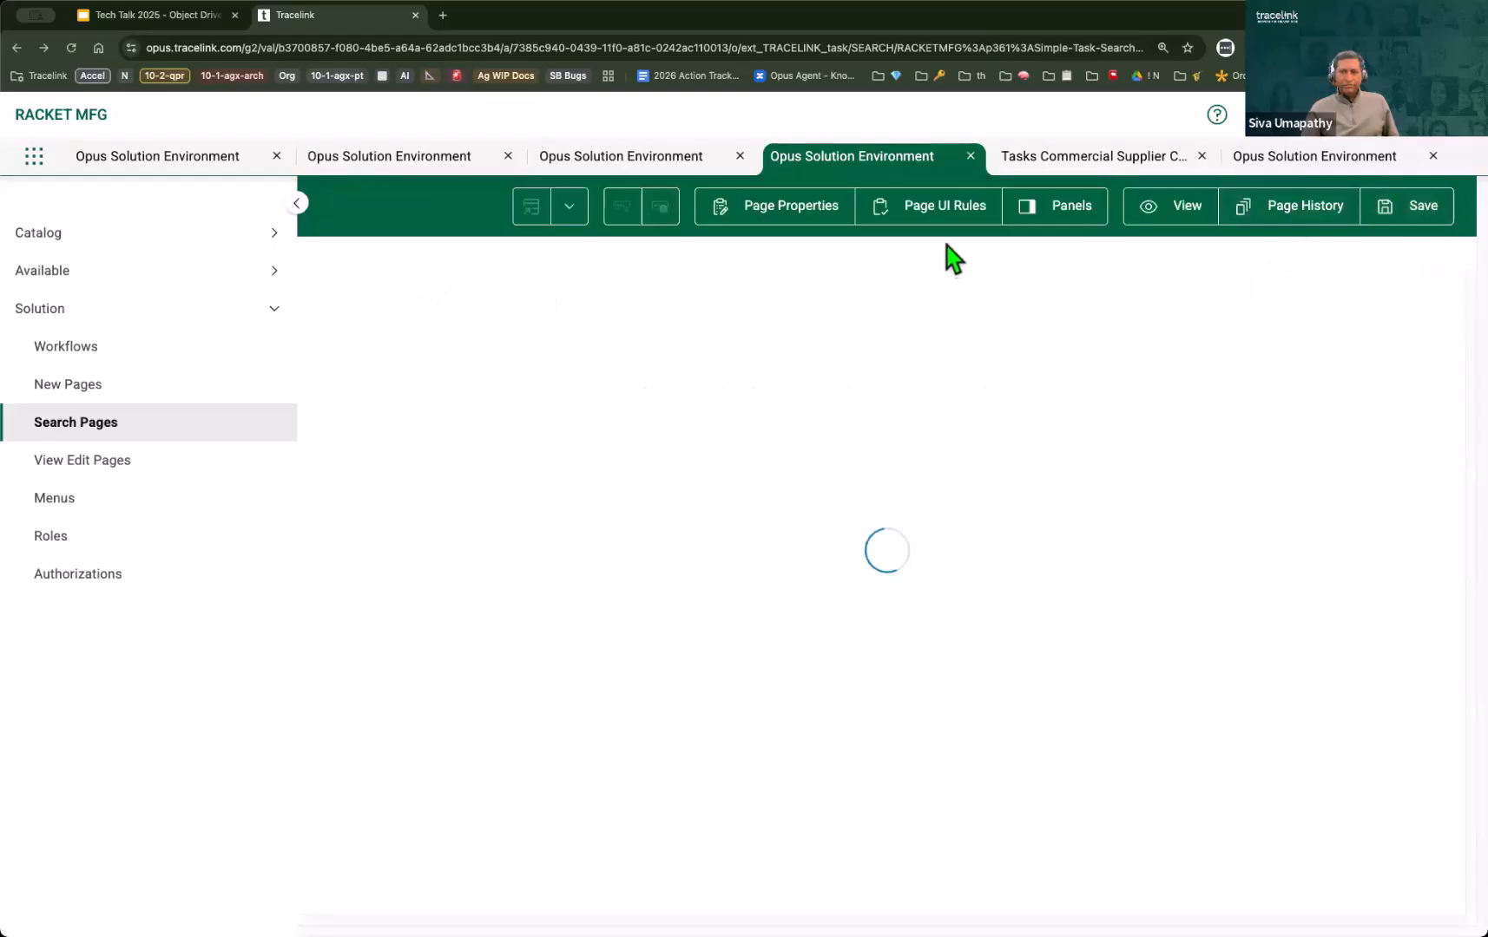
{"action": "left_click", "coordinate": [451, 300]}
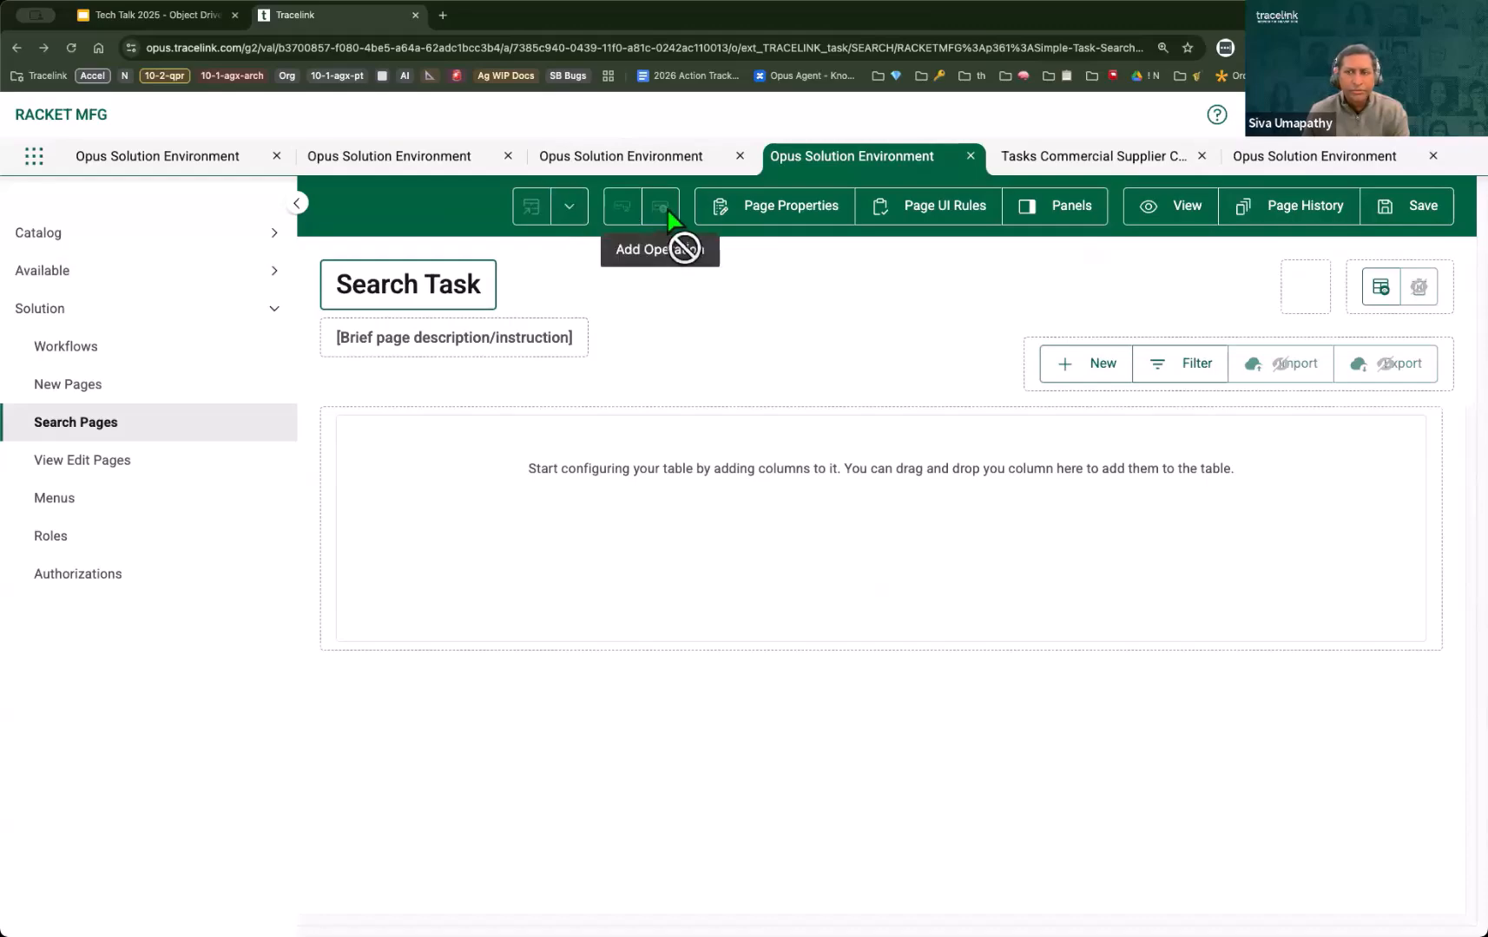
Step: Insert "Simple" after "Search" in the page title text, keeping the business object placeholder, and save the search page definition
{"action": "left_click", "coordinate": [569, 206]}
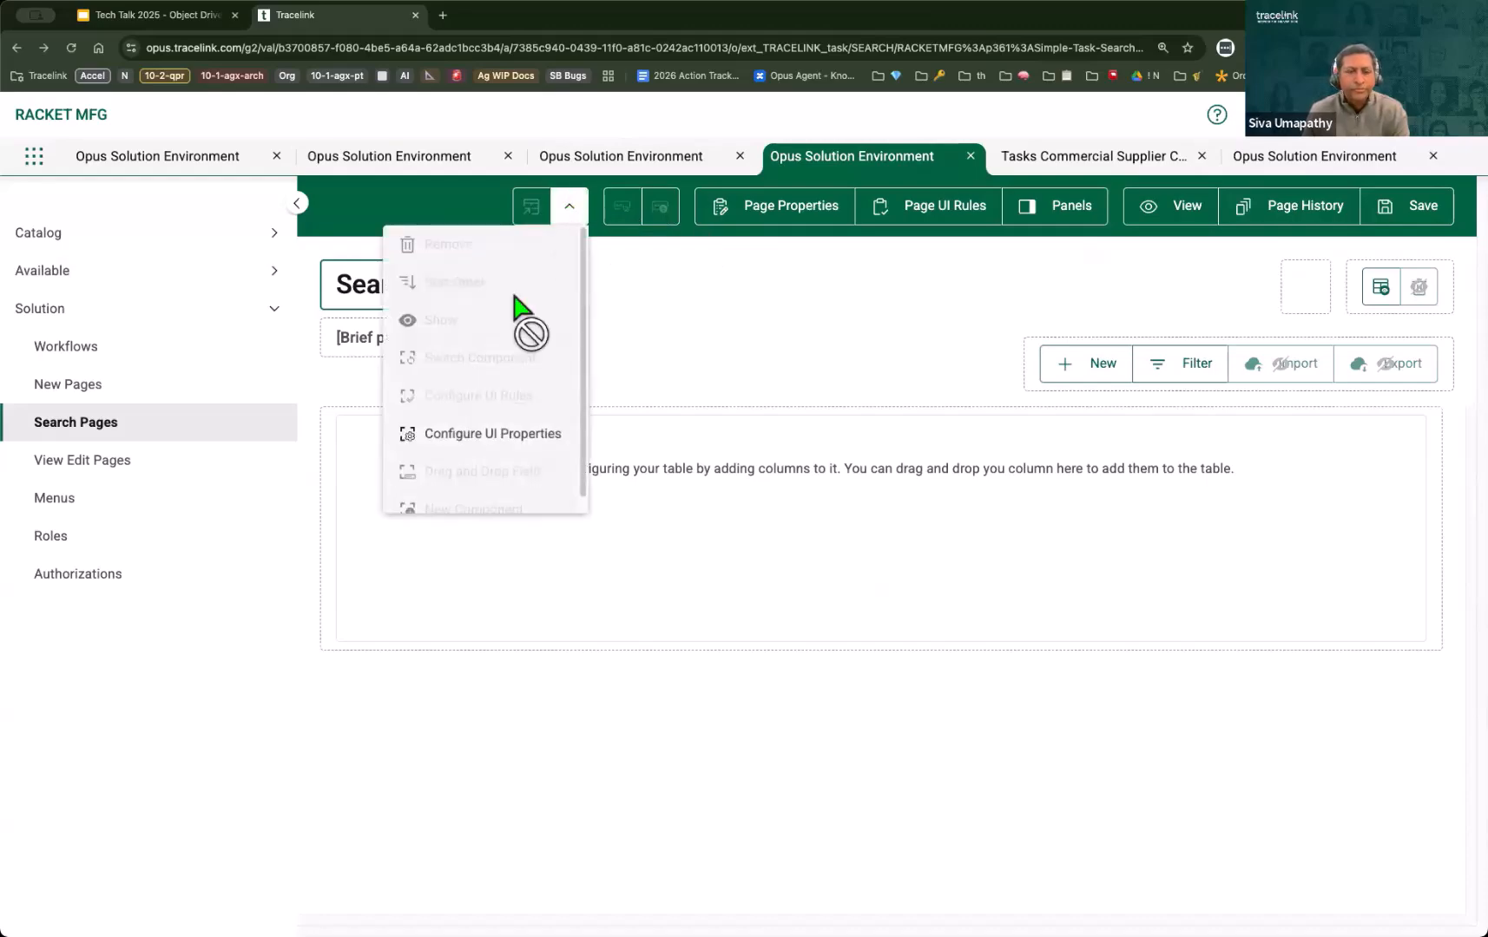
{"action": "left_click", "coordinate": [506, 438]}
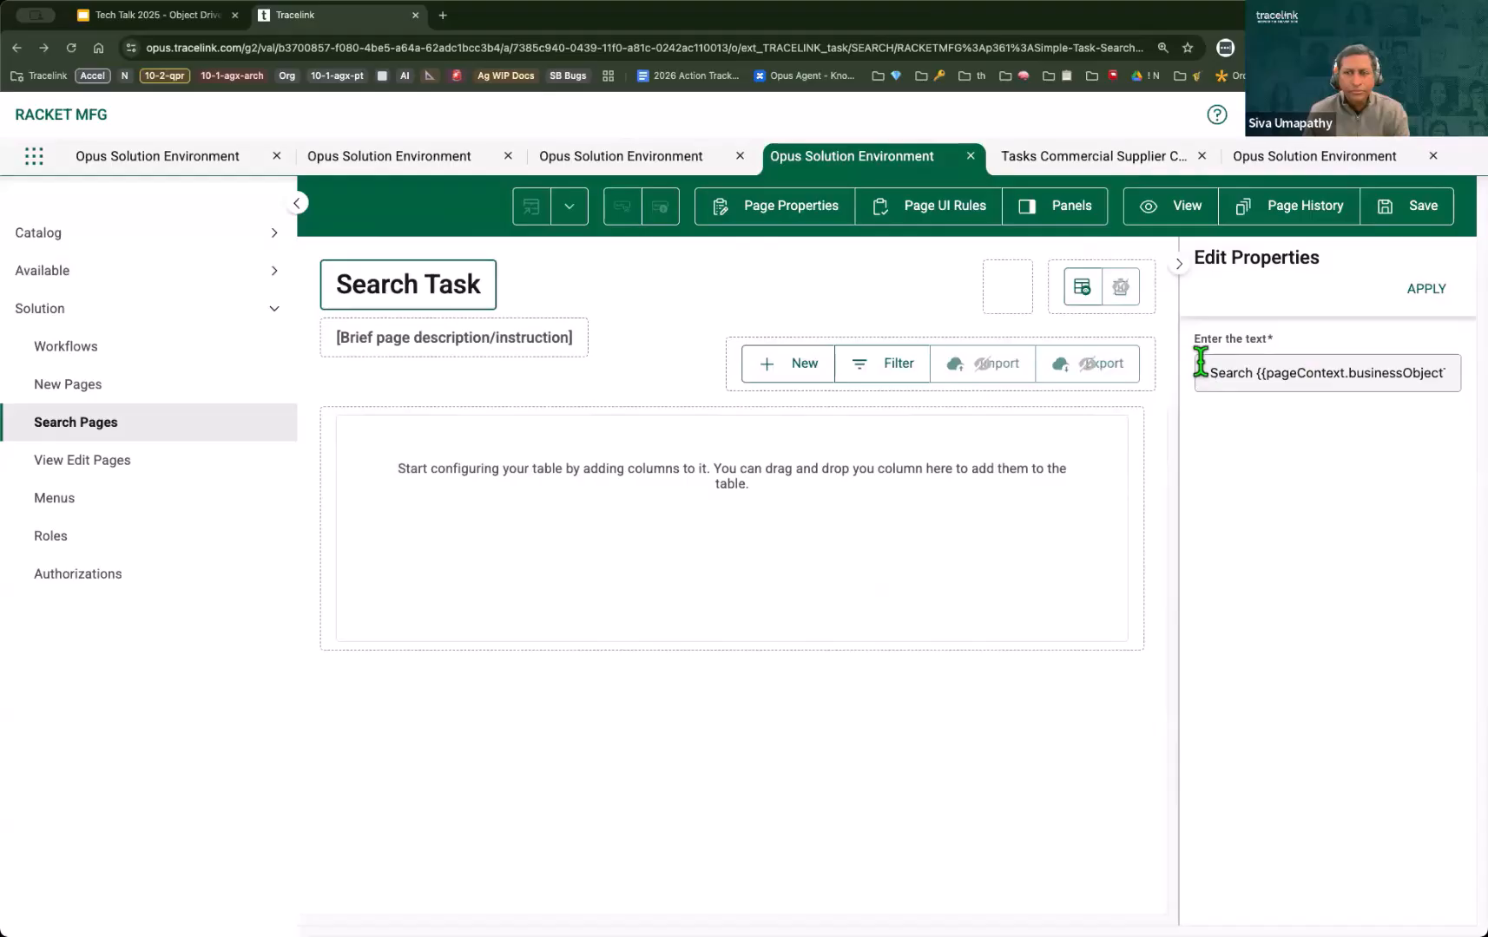
{"action": "left_click", "coordinate": [1246, 373]}
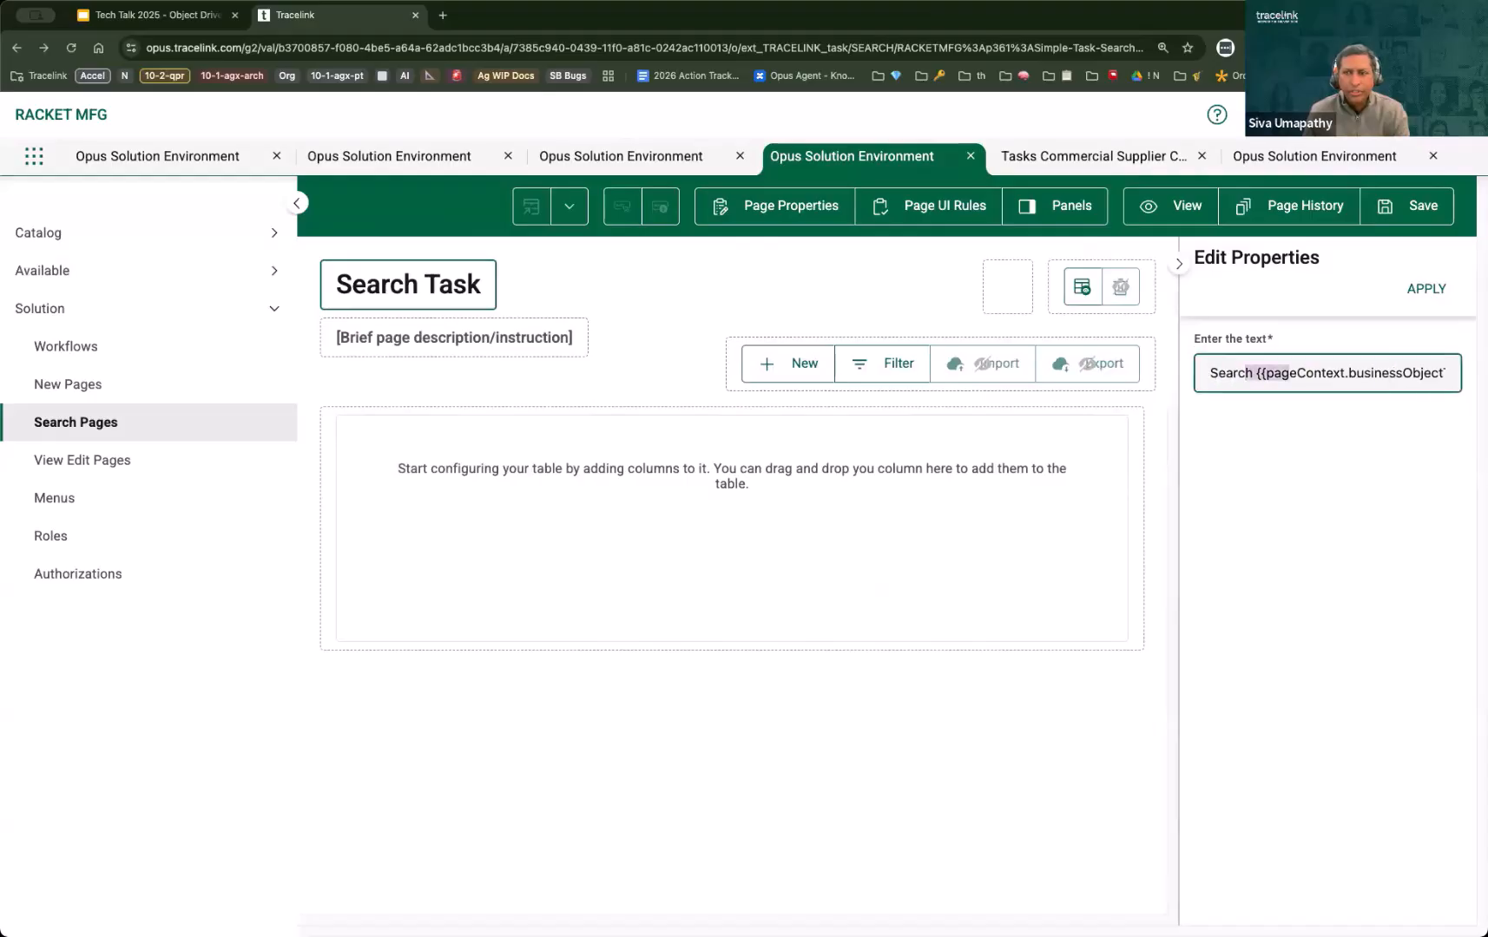
{"action": "key", "text": "super+a"}
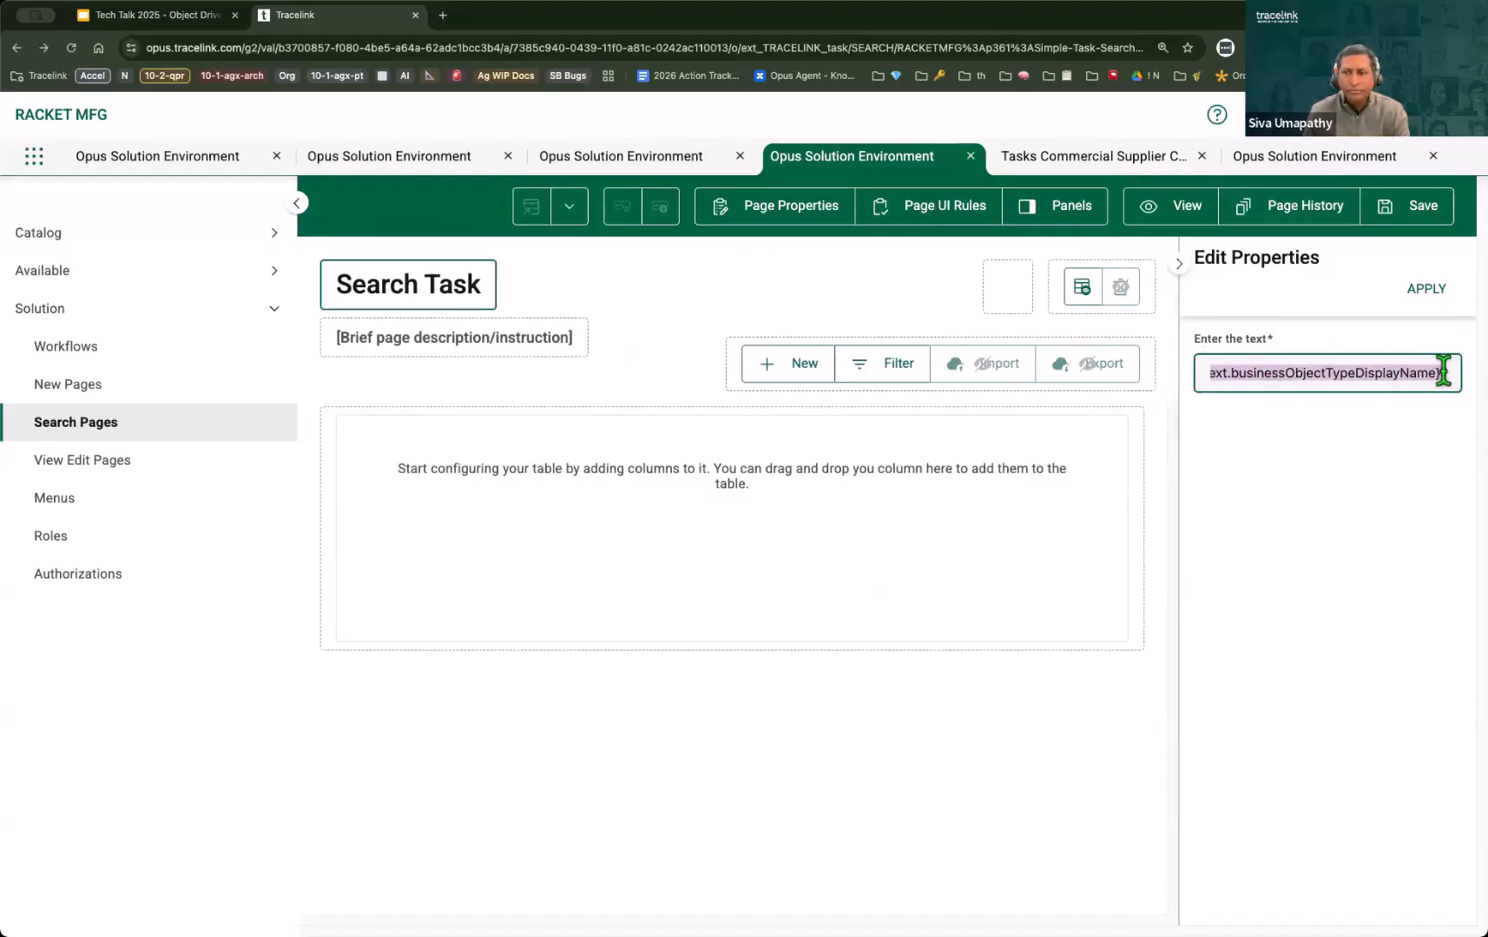
{"action": "key", "text": "Right"}
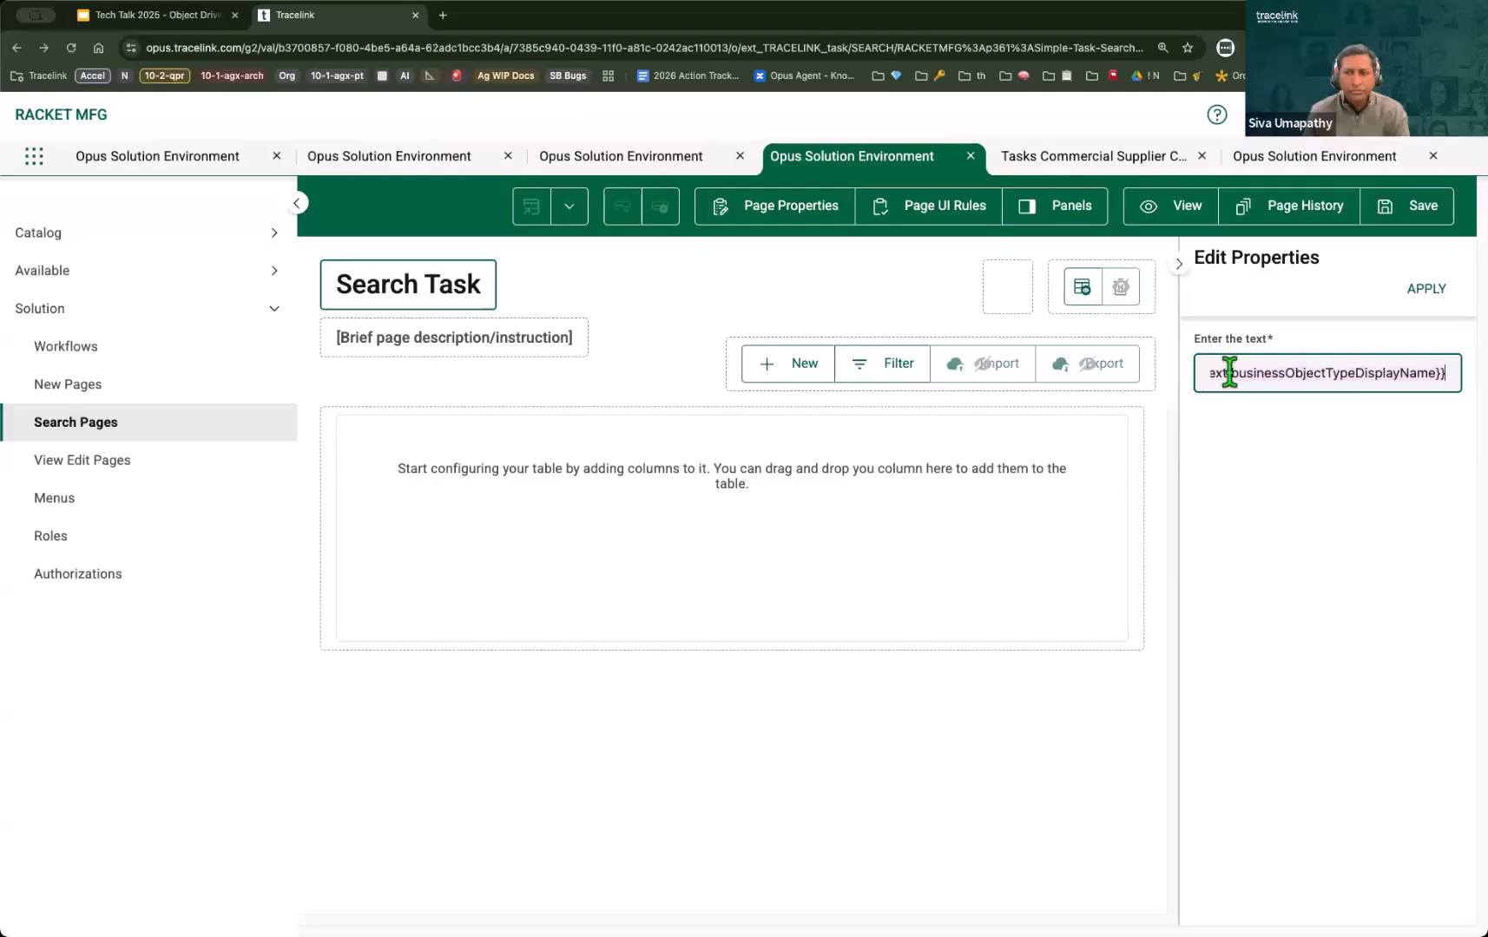
{"action": "left_click_drag", "start_coordinate": [1196, 373], "coordinate": [1079, 387]}
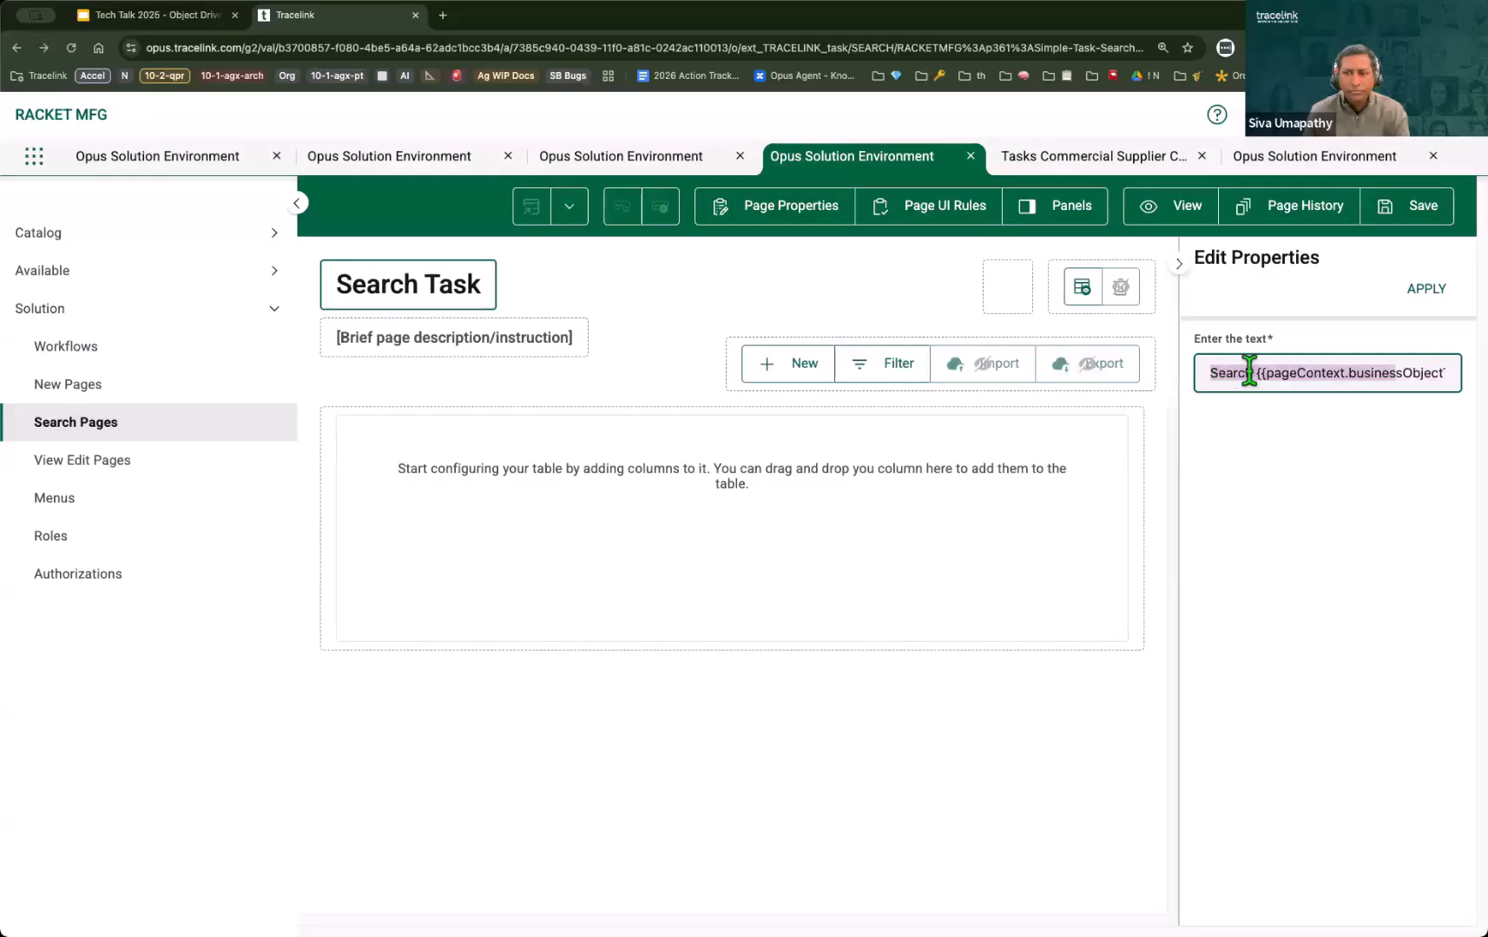
{"action": "left_click", "coordinate": [1252, 374]}
{"action": "type", "text": "Simpl"}
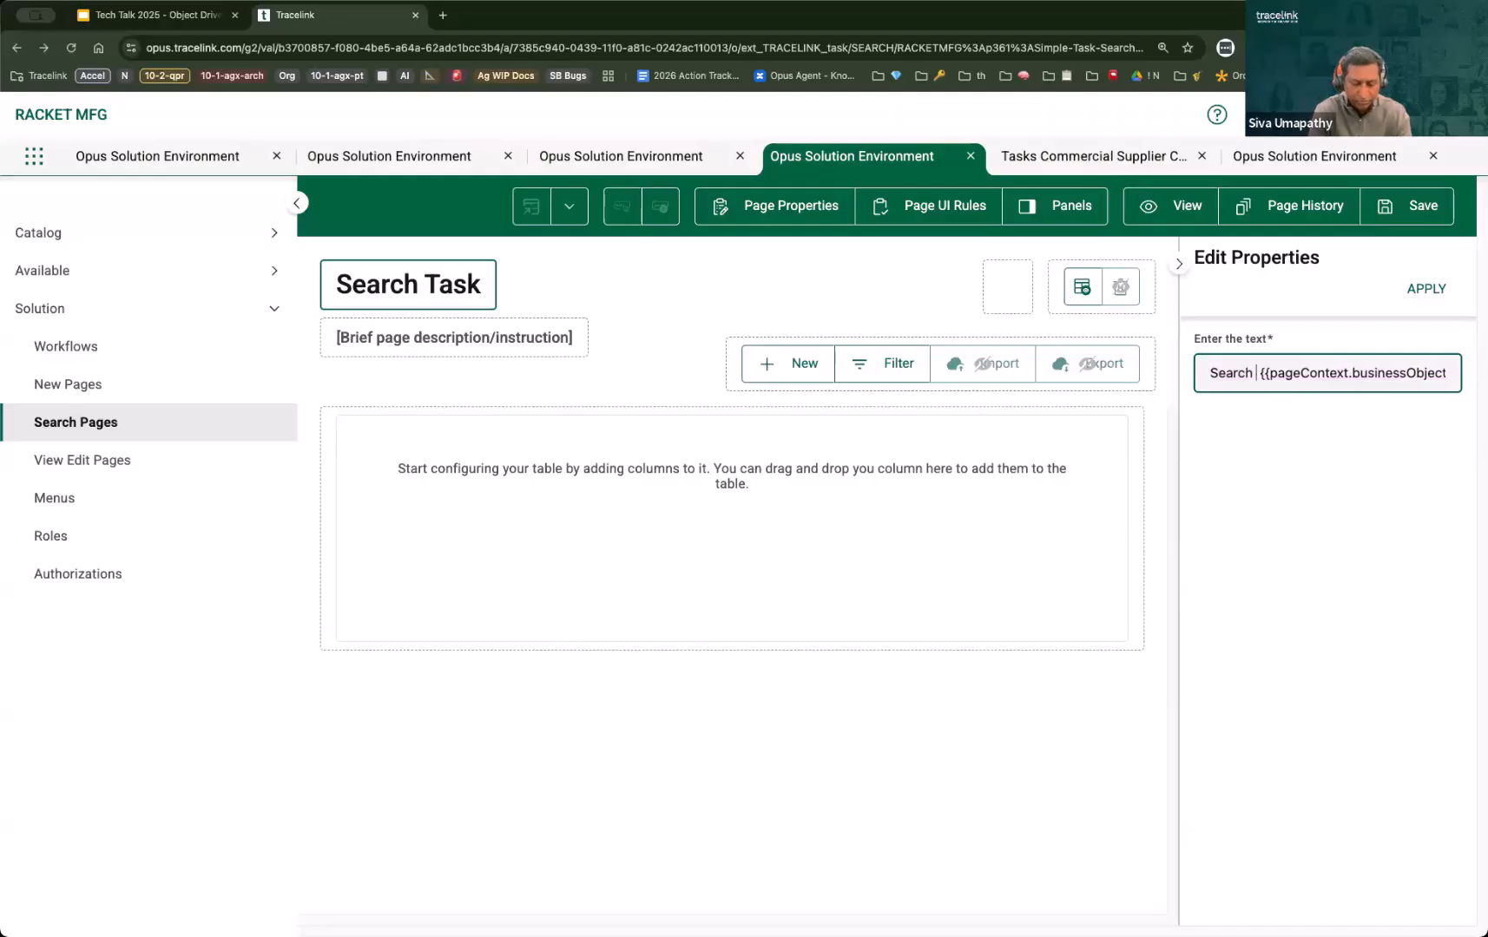
{"action": "type", "text": "e"}
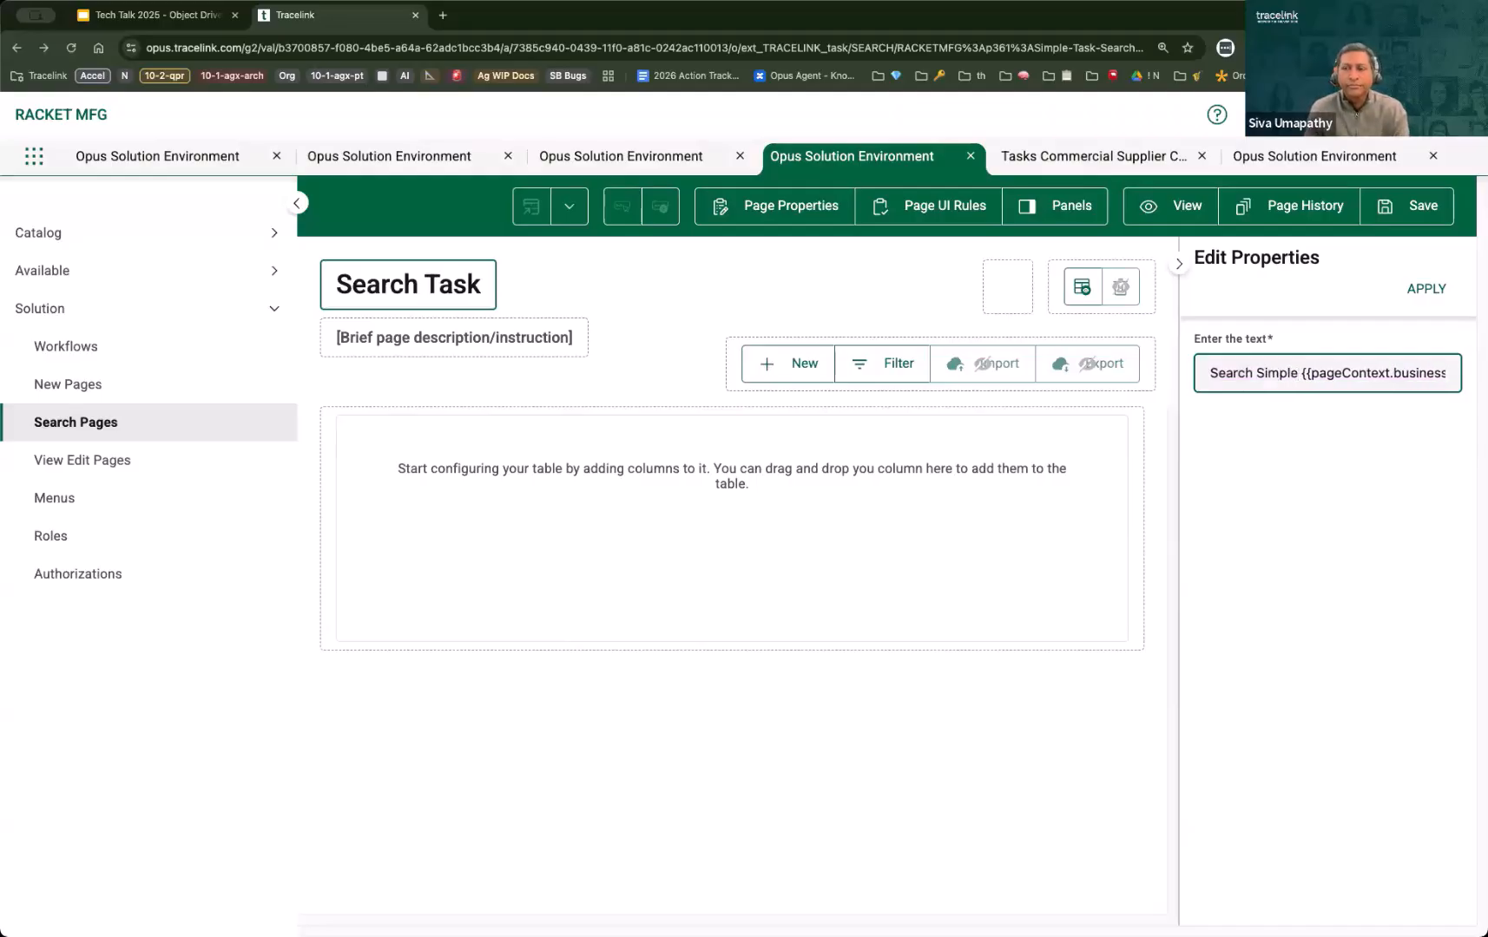
{"action": "left_click", "coordinate": [1424, 295]}
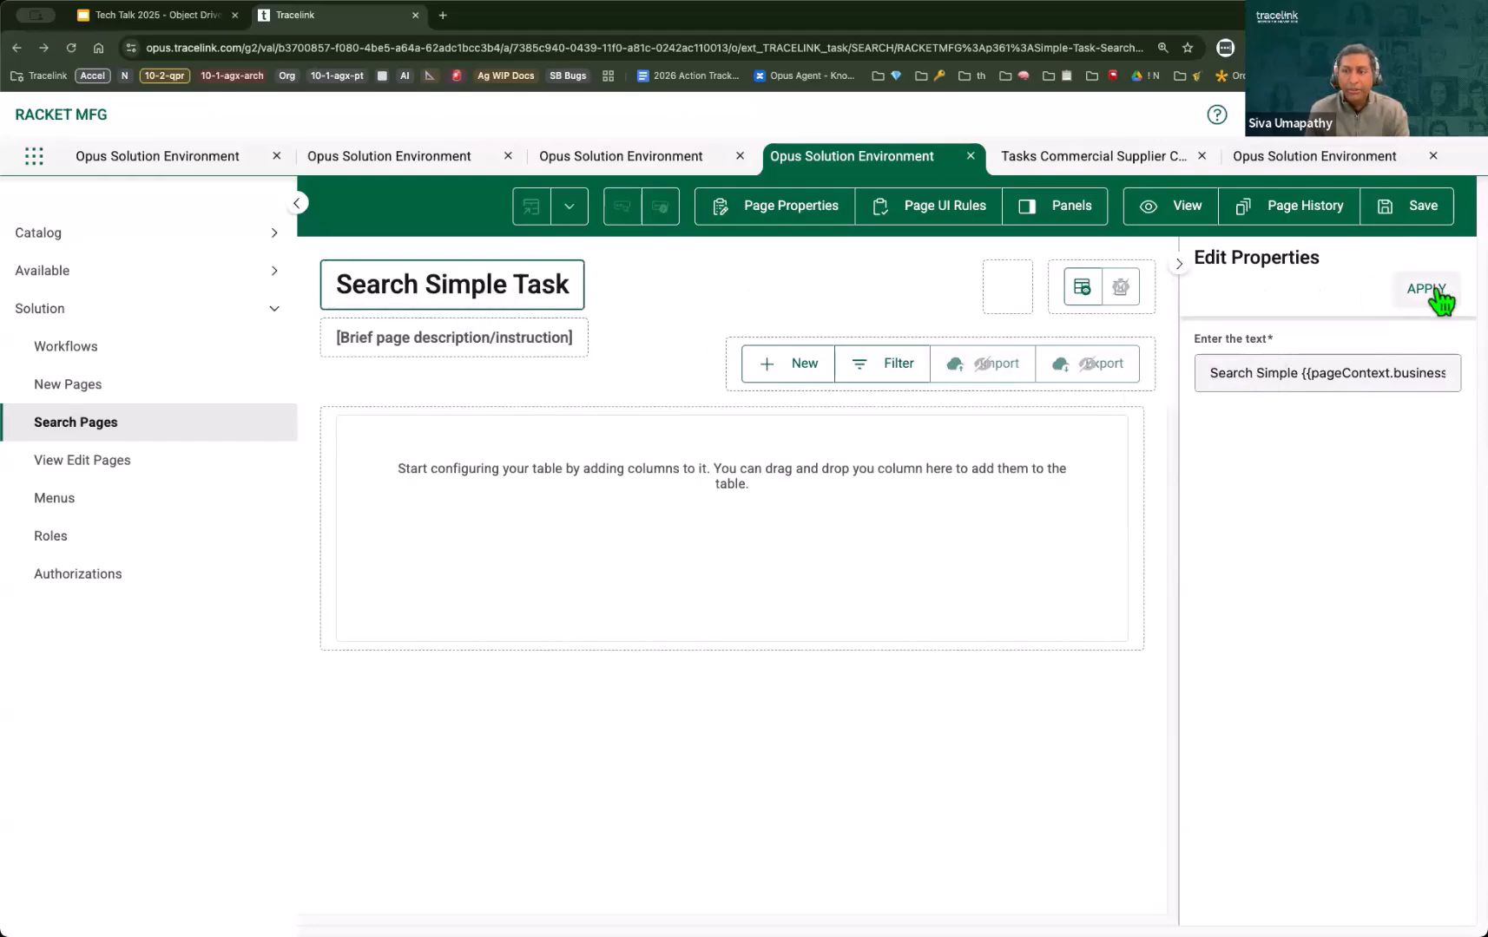
{"action": "left_click", "coordinate": [1415, 213]}
{"action": "left_click", "coordinate": [1178, 263]}
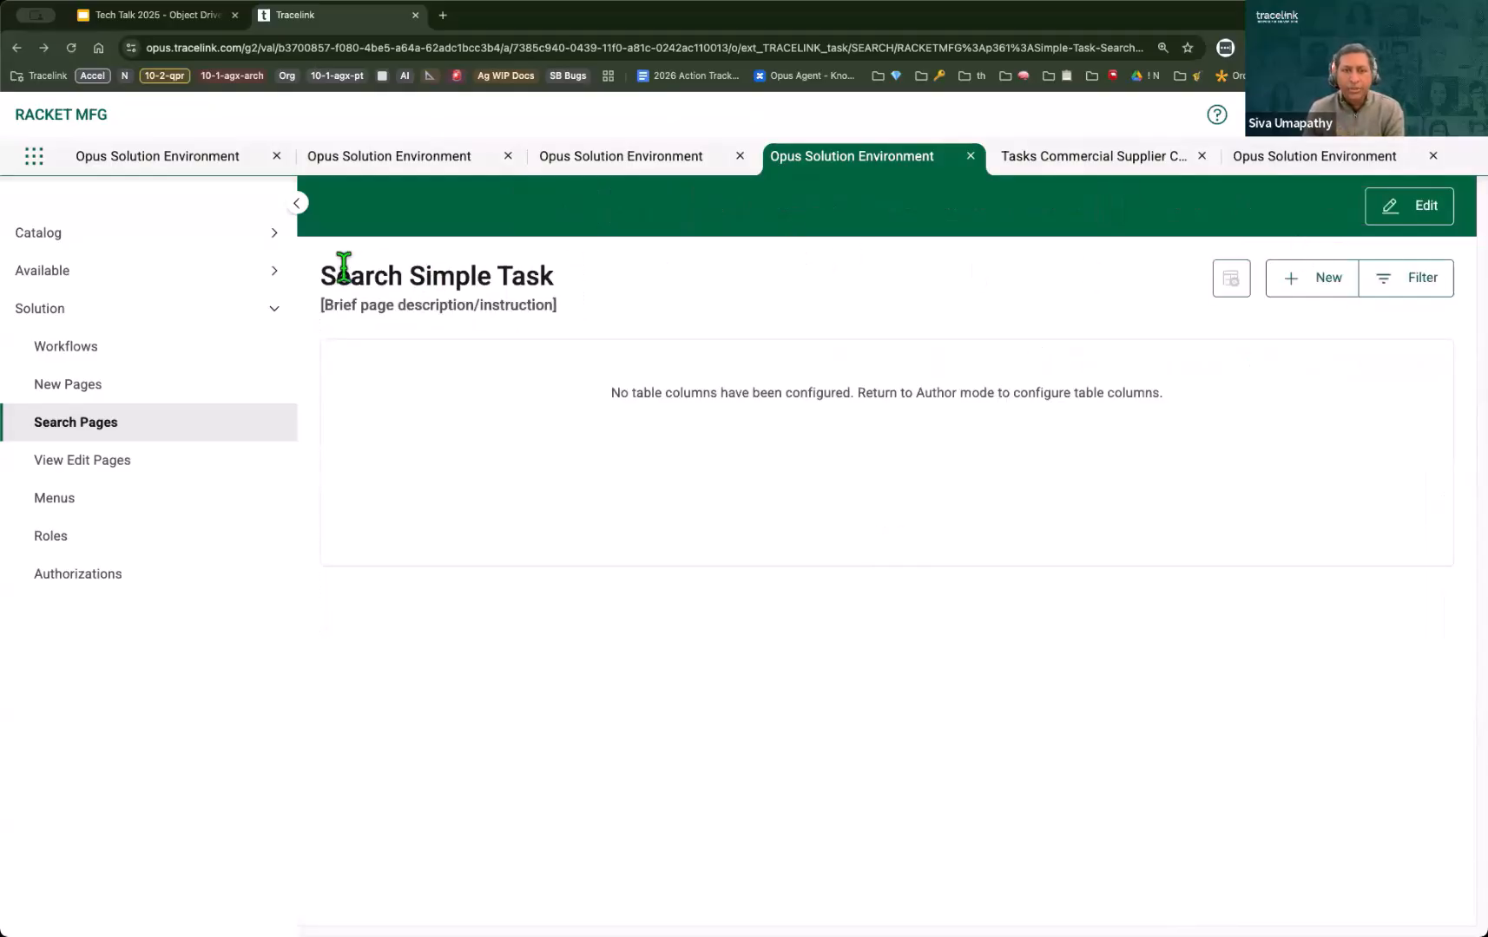
Step: Reload the Simple Task search page in the Tasks - Commercial Supplier Collaboration network and check its title
{"action": "left_click", "coordinate": [1148, 158]}
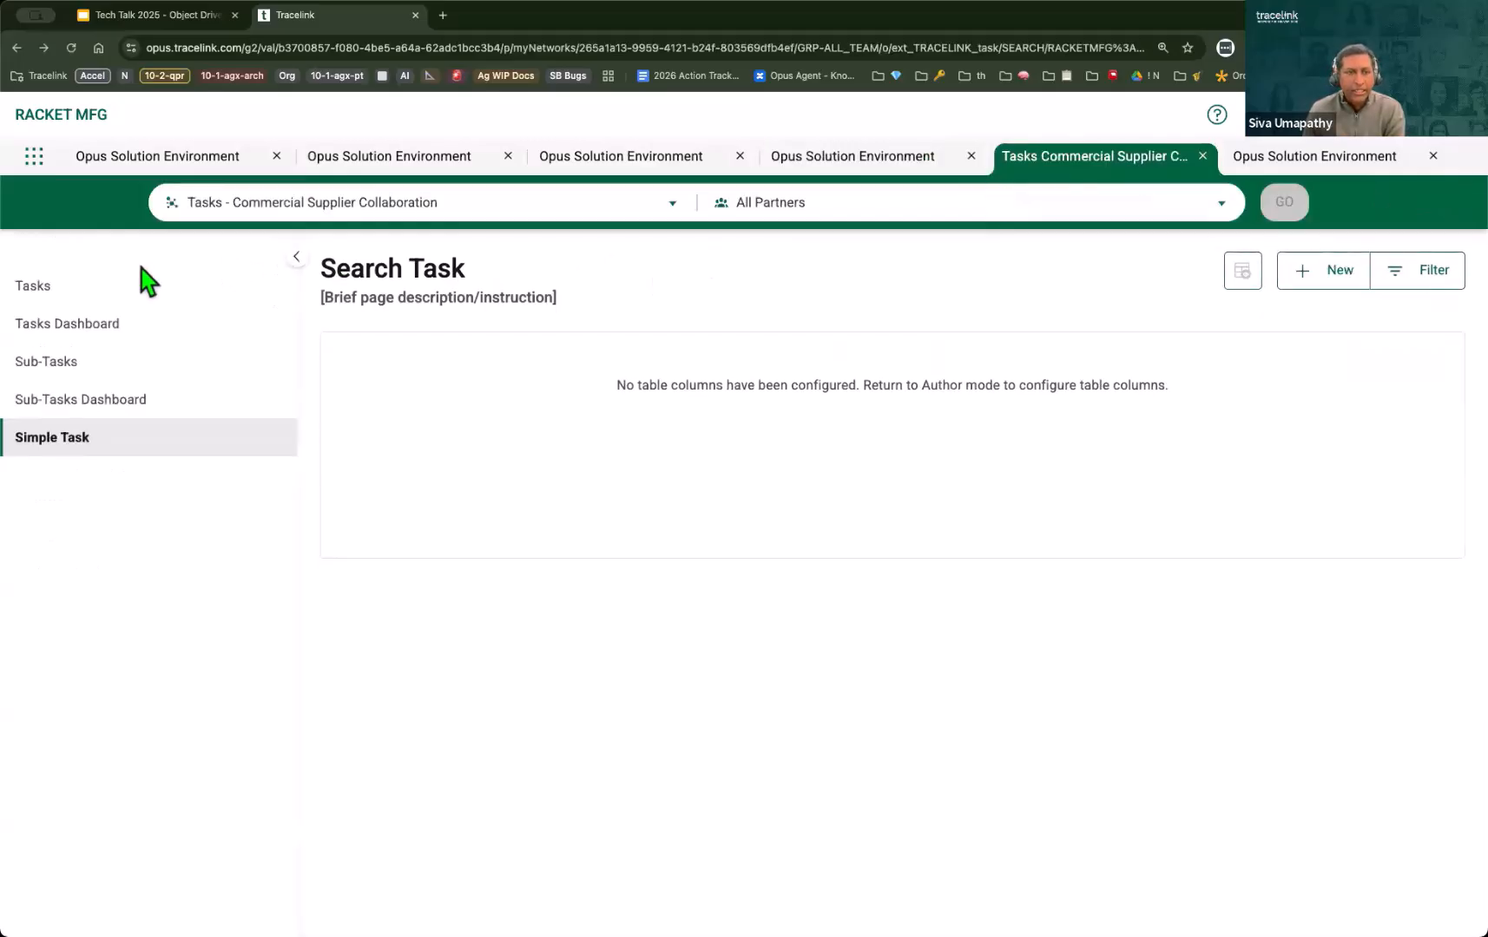
{"action": "left_click", "coordinate": [103, 288]}
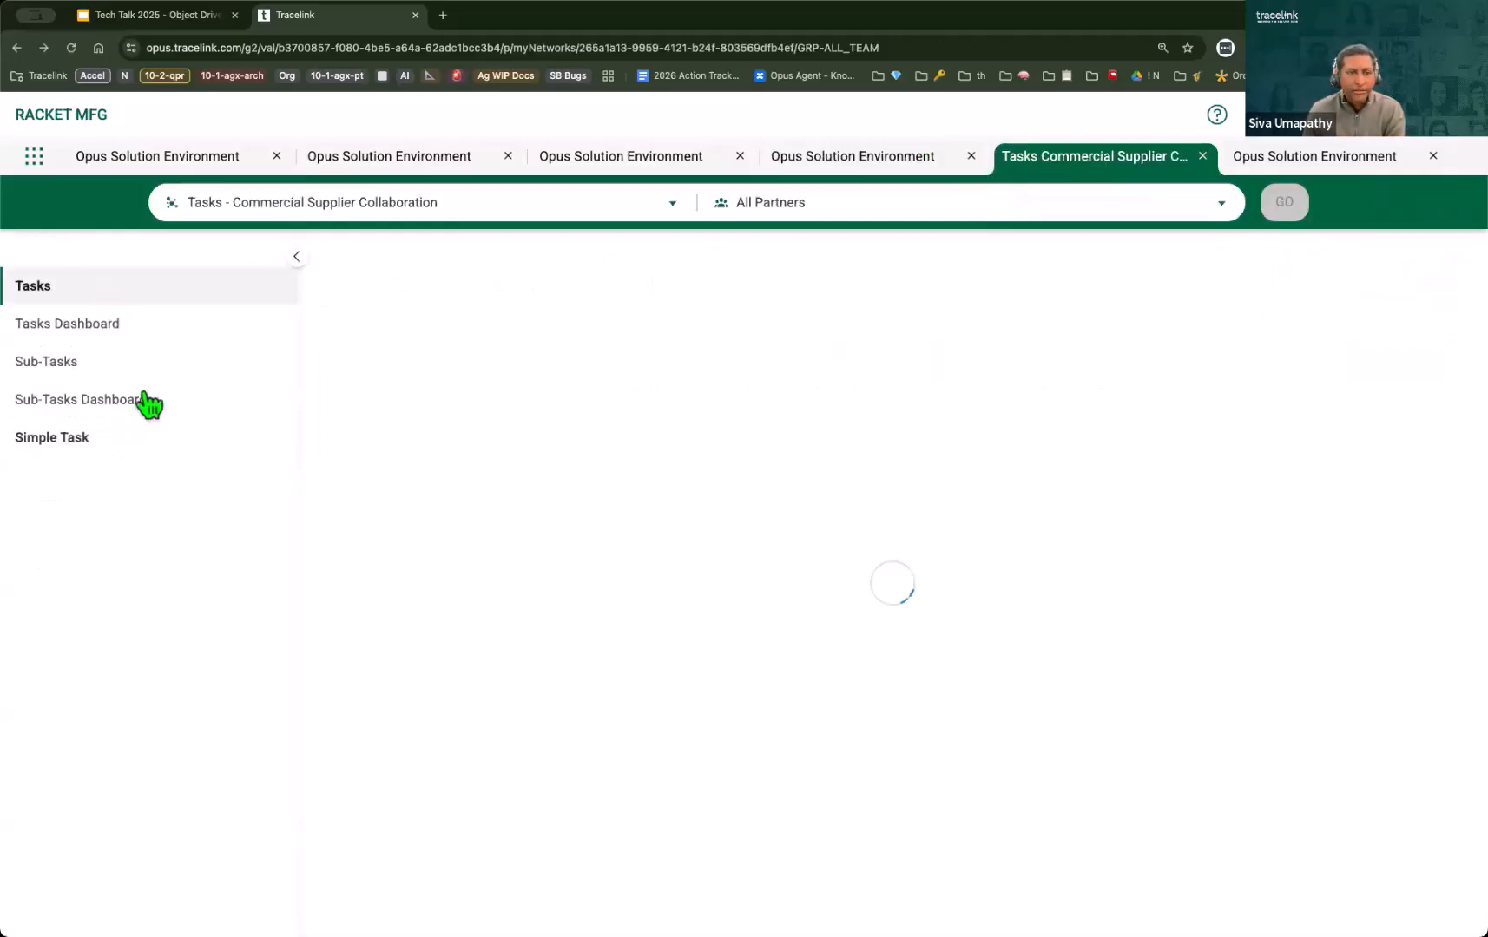
{"action": "left_click", "coordinate": [144, 453]}
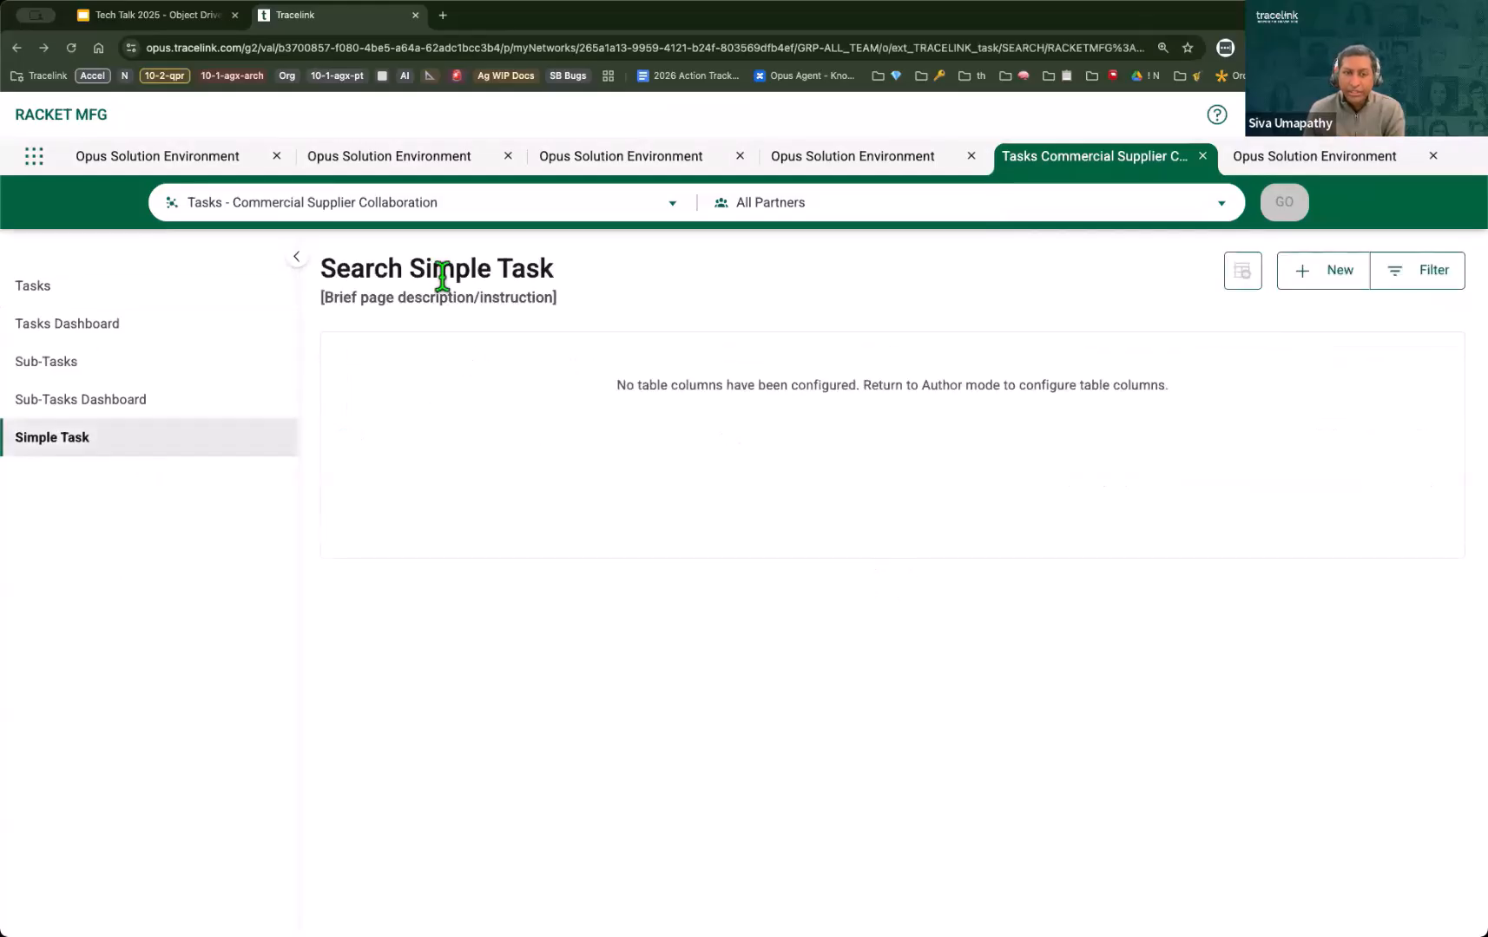
{"action": "double_click", "coordinate": [446, 272]}
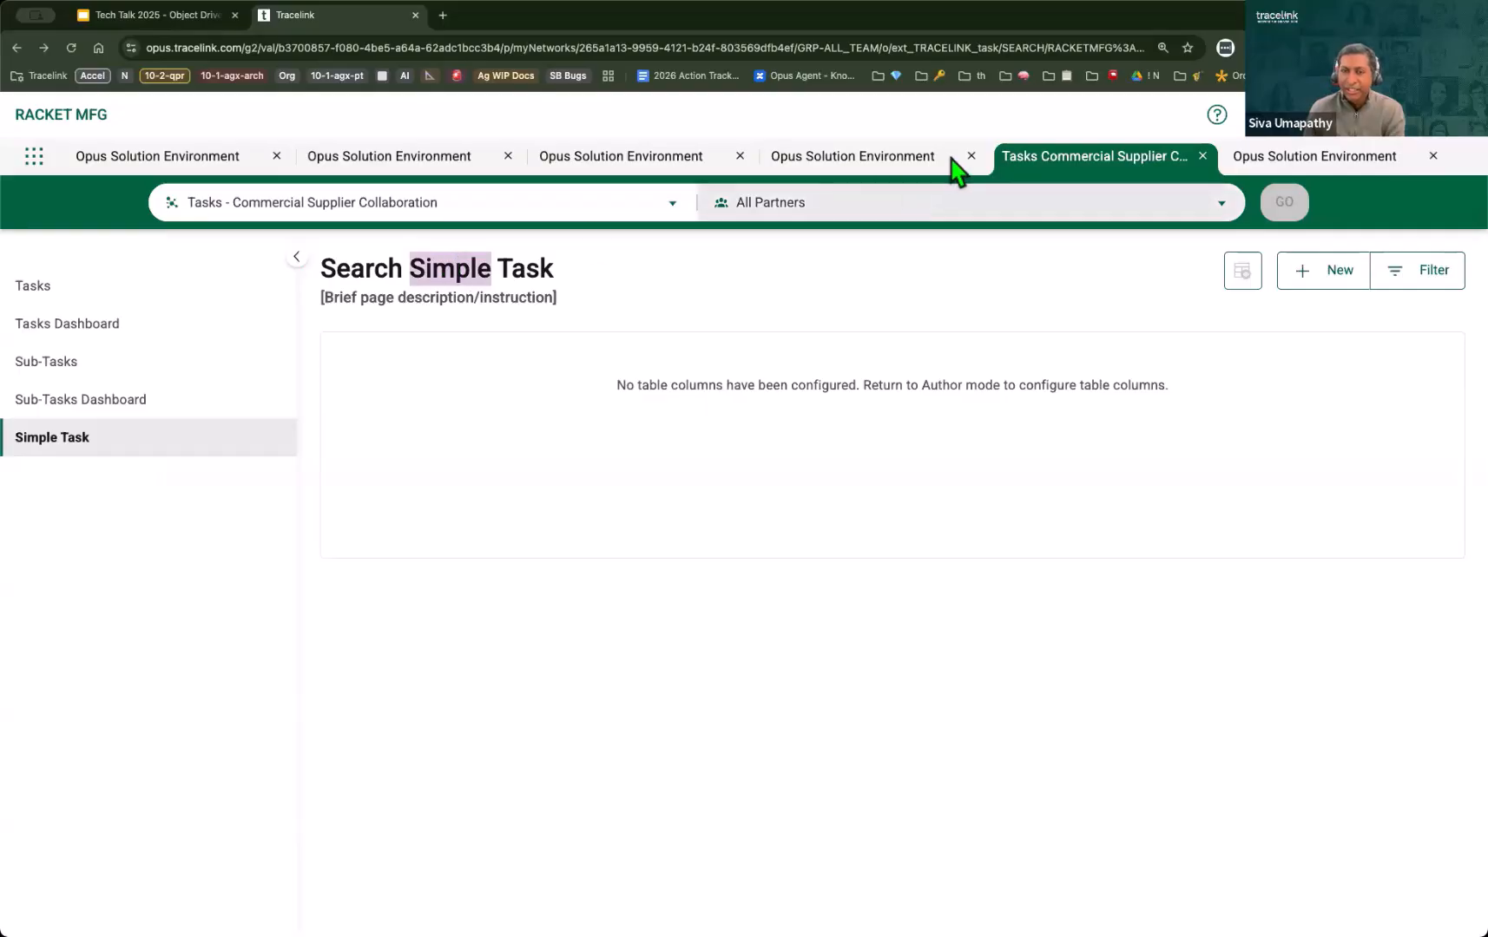
{"action": "left_click", "coordinate": [839, 160]}
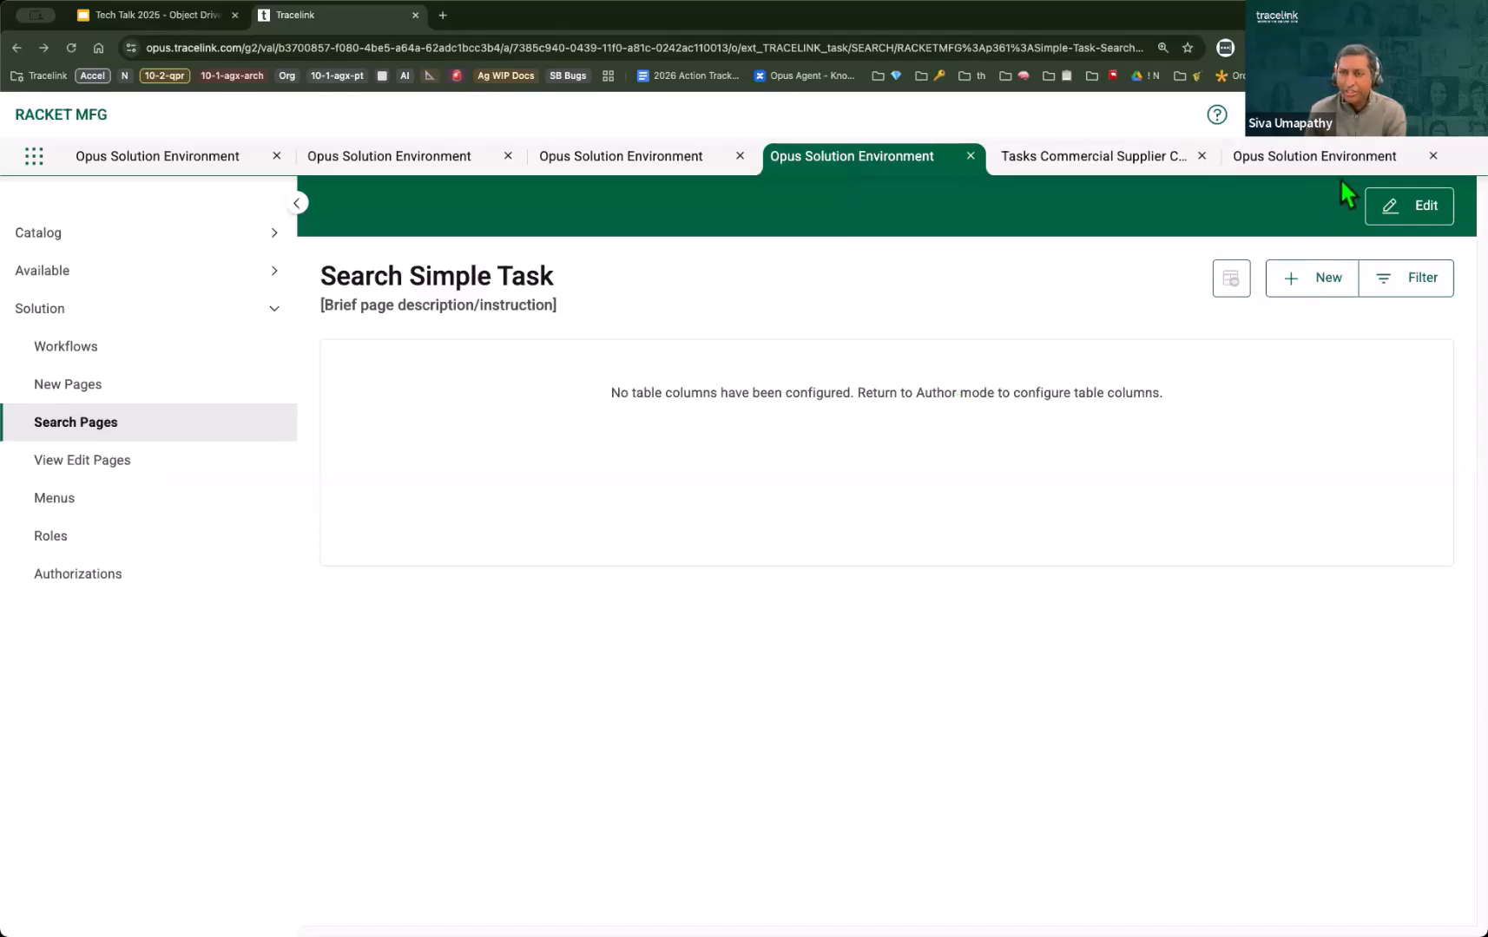
{"action": "left_click", "coordinate": [1017, 162]}
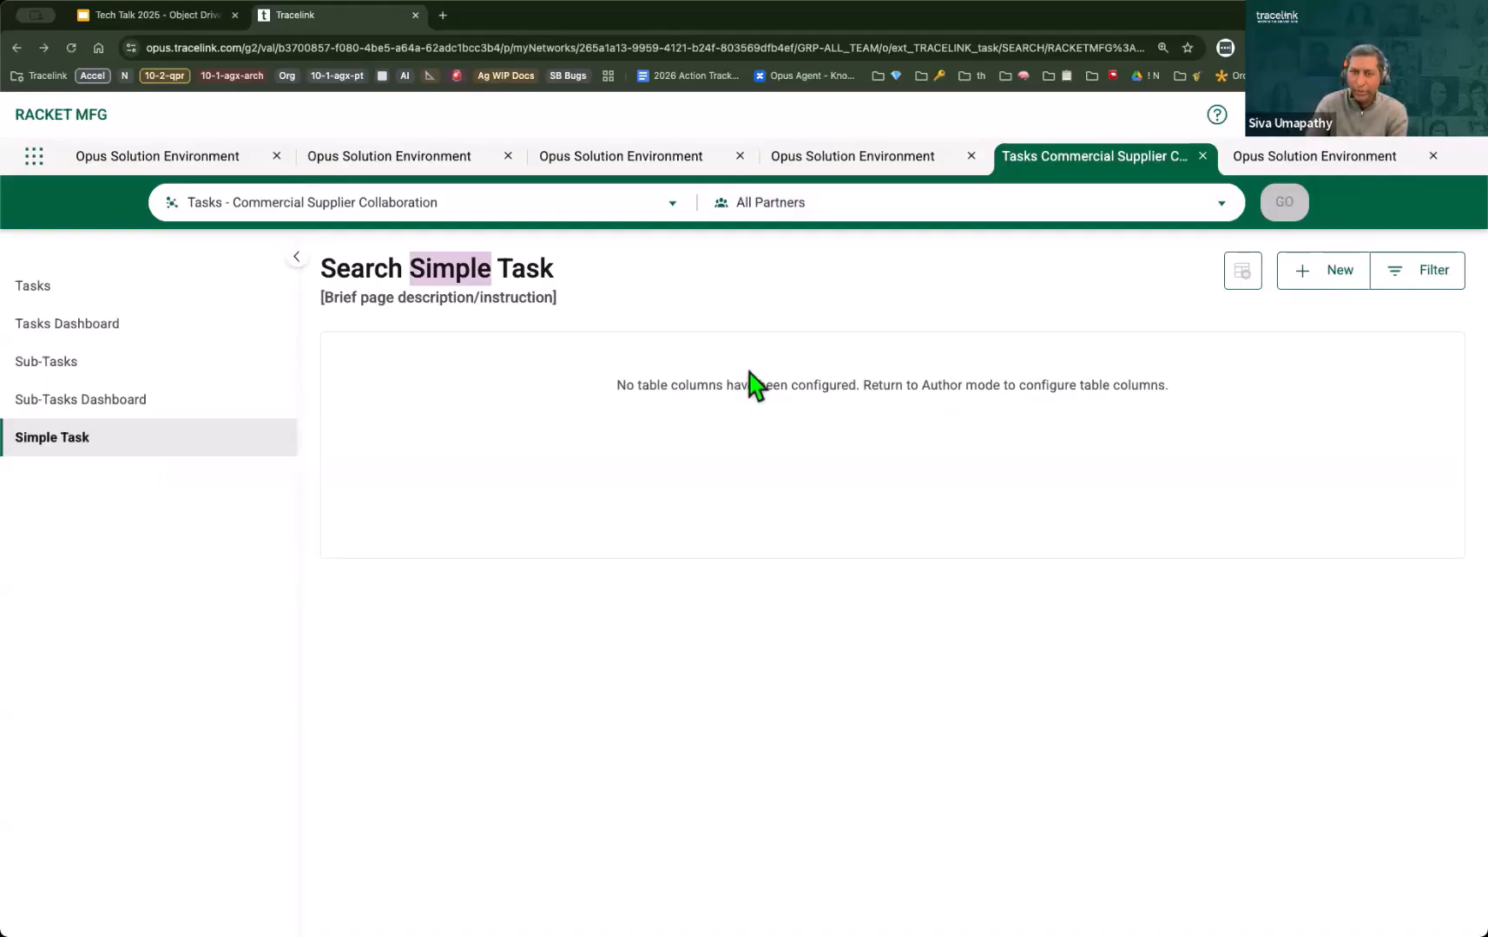
Step: Reopen the Simple Task search page definition in edit mode and add the State field as a table column
{"action": "left_click", "coordinate": [845, 160]}
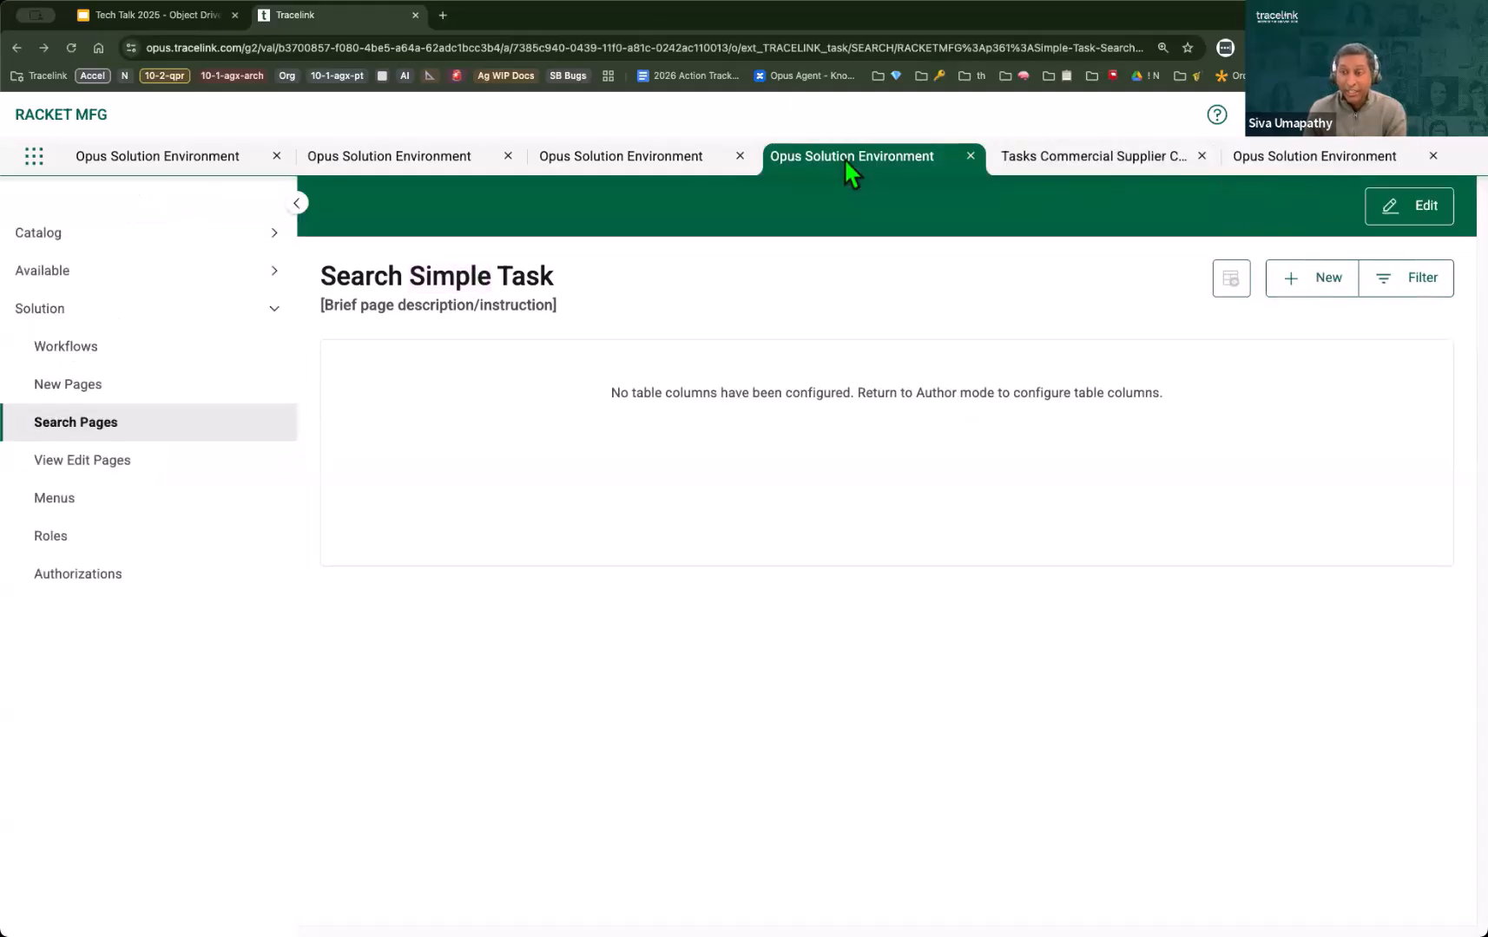
{"action": "left_click", "coordinate": [1446, 213]}
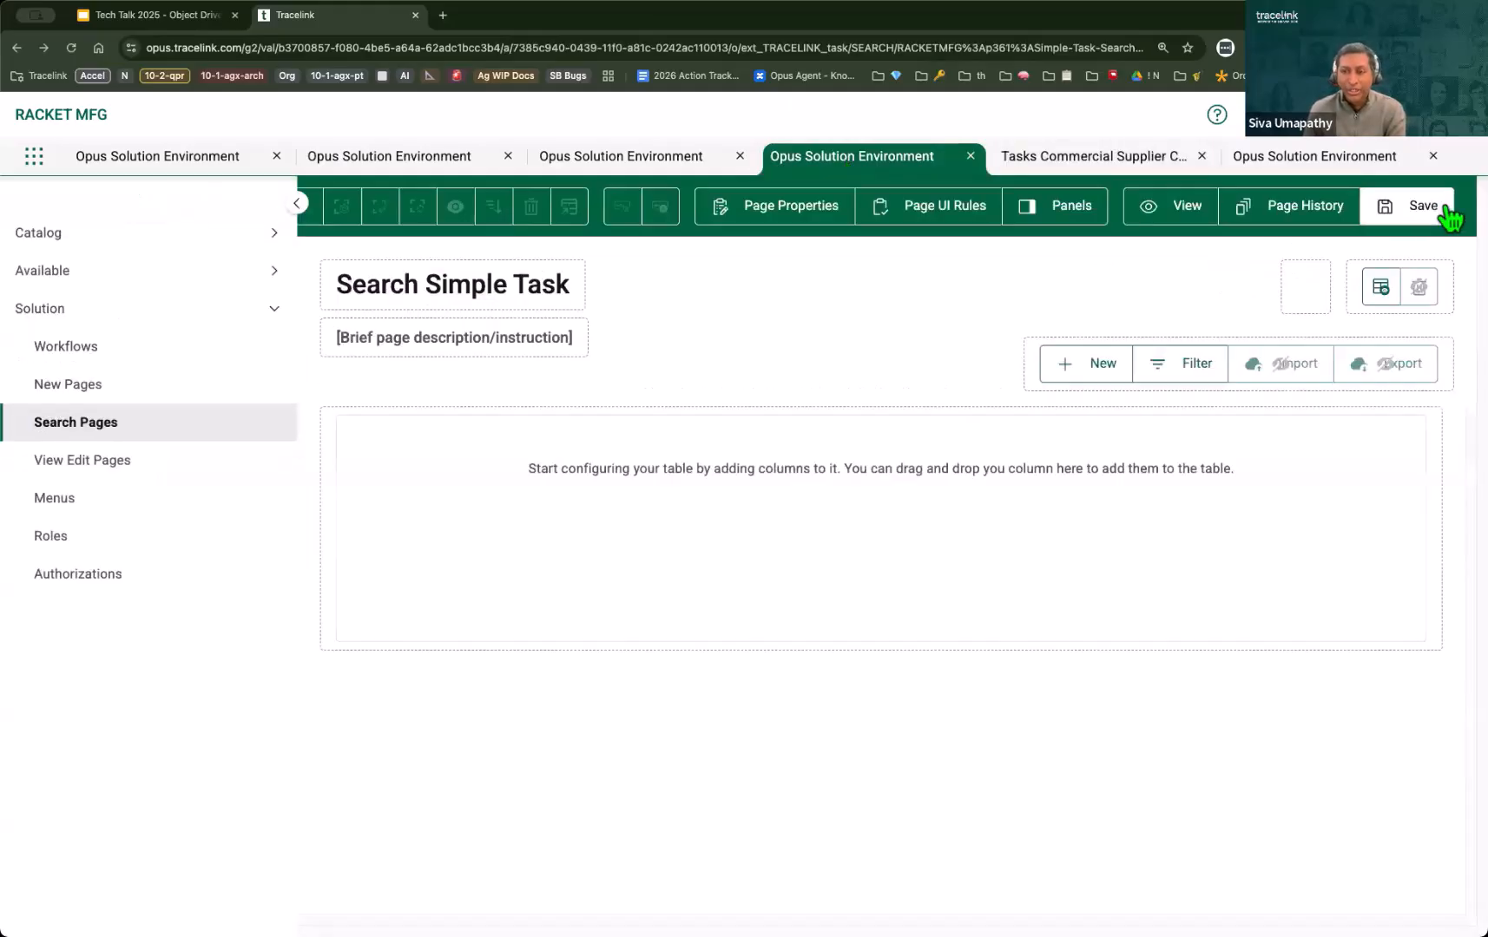
{"action": "left_click", "coordinate": [1029, 382]}
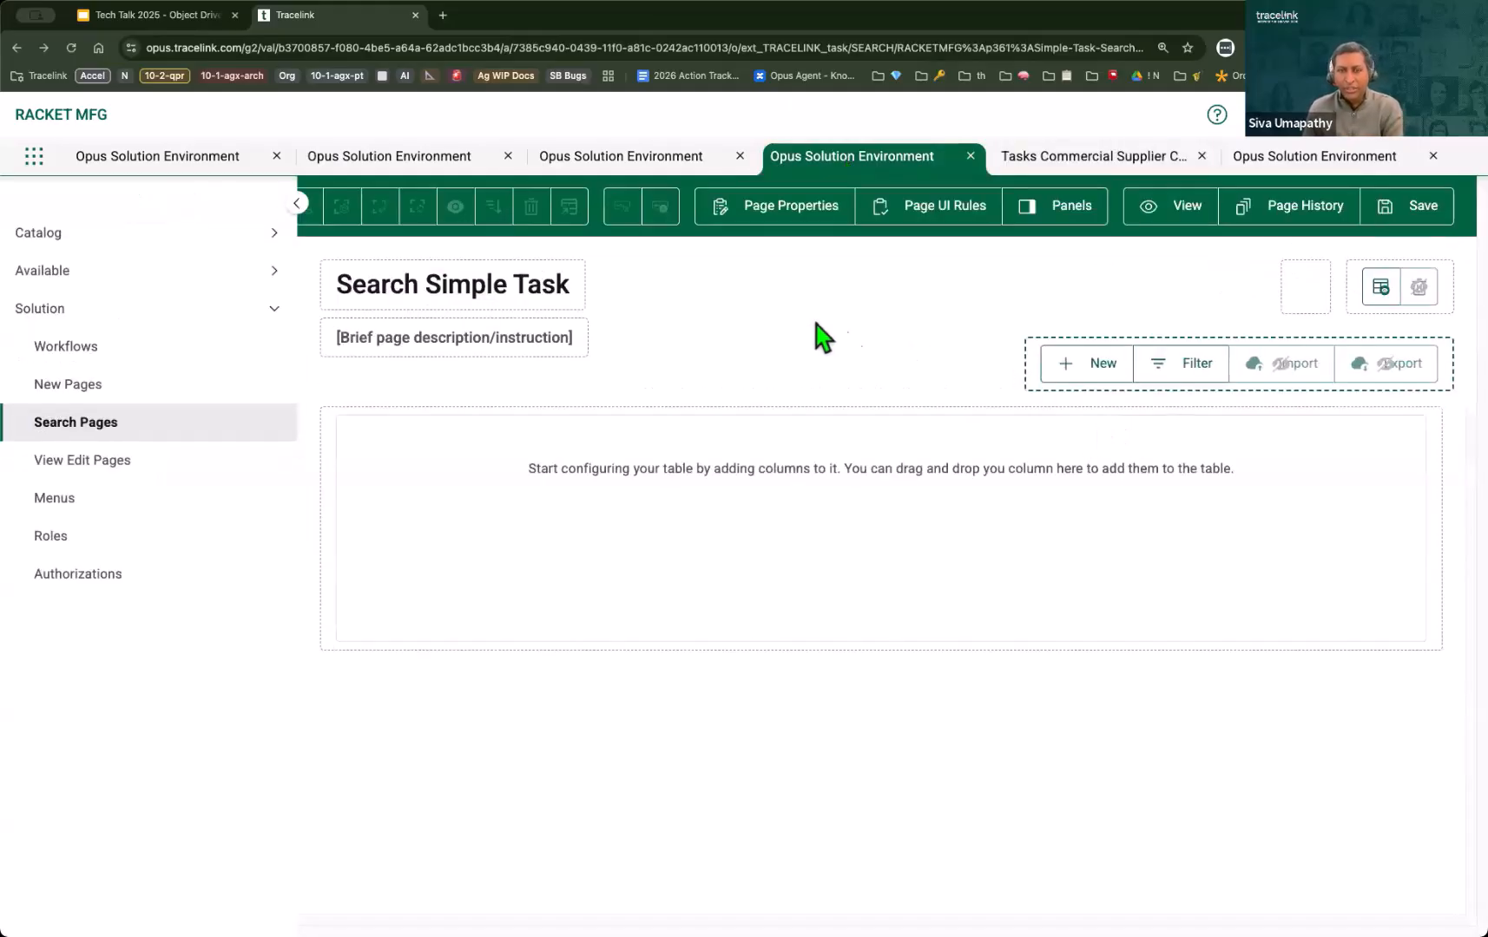
{"action": "left_click", "coordinate": [297, 204]}
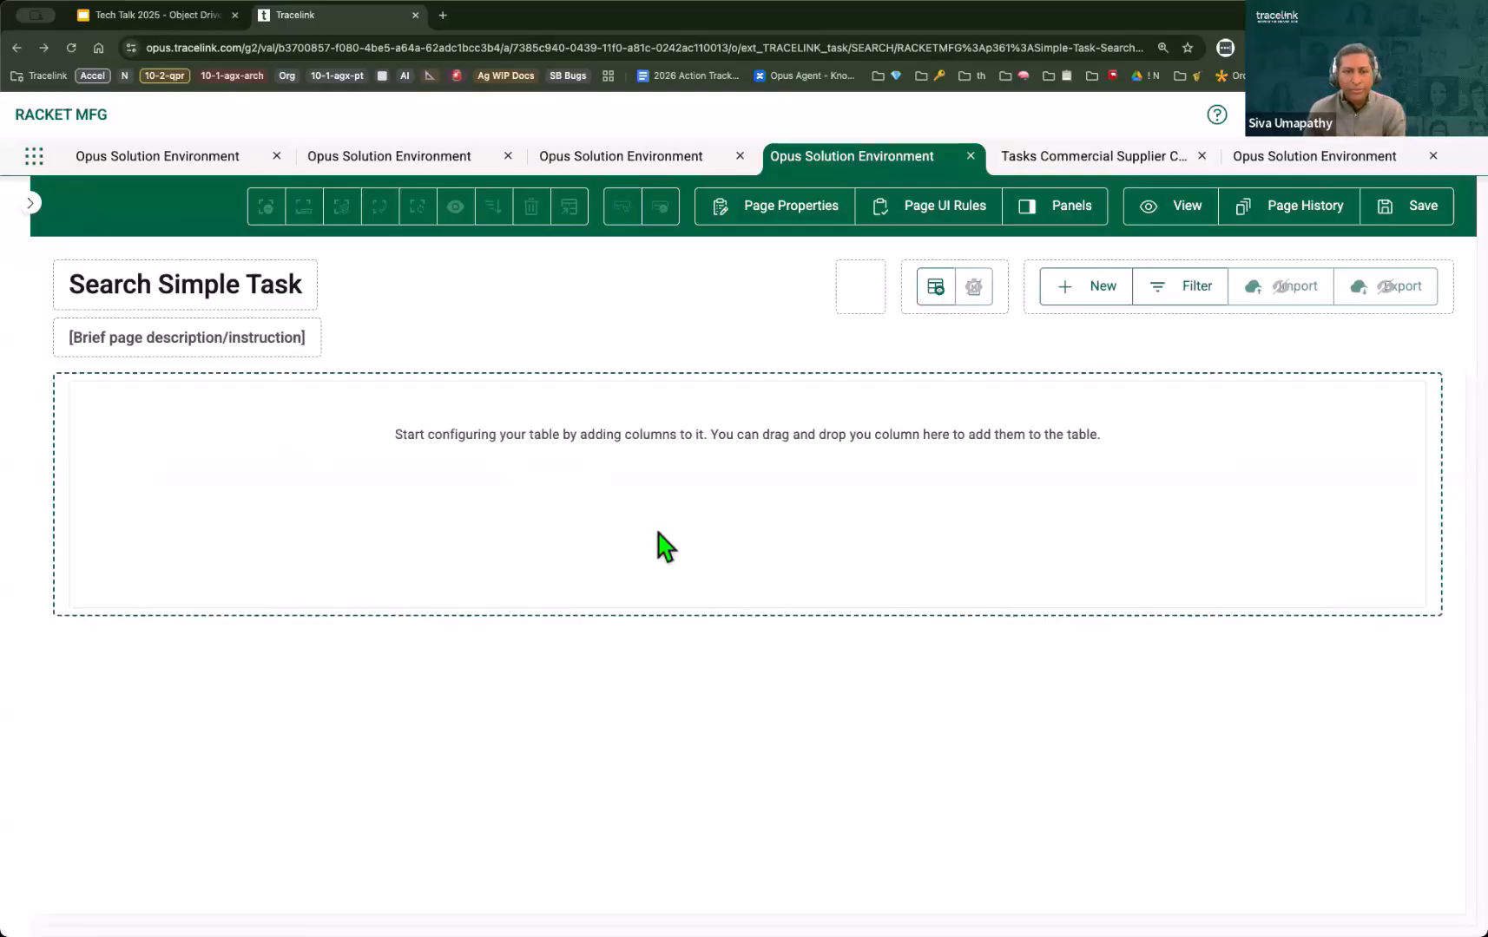
{"action": "left_click", "coordinate": [415, 437]}
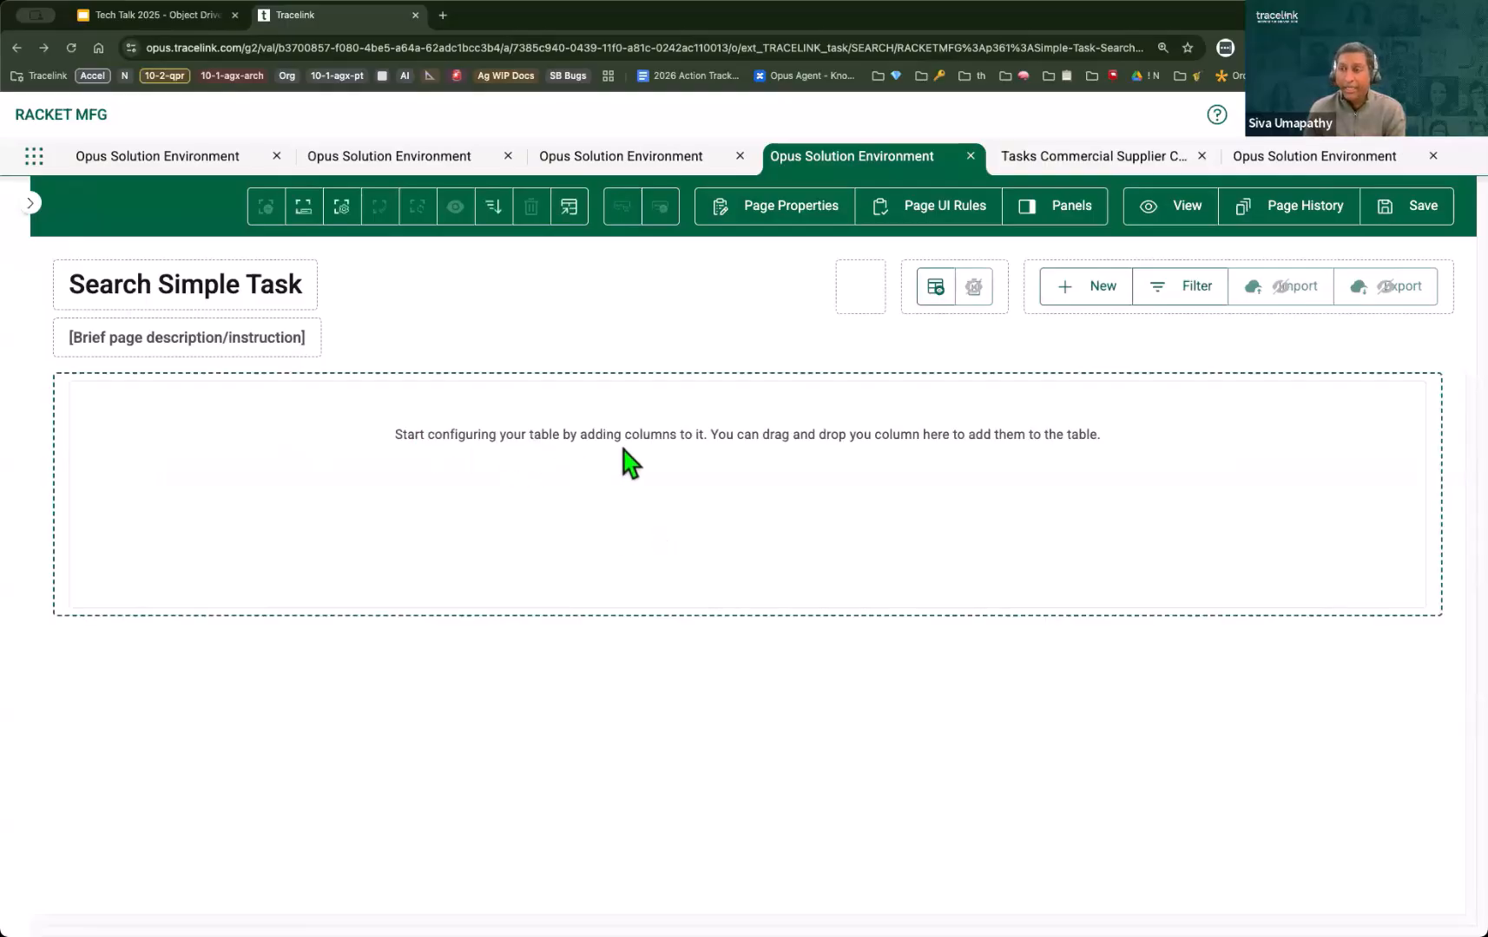
{"action": "left_click", "coordinate": [303, 208]}
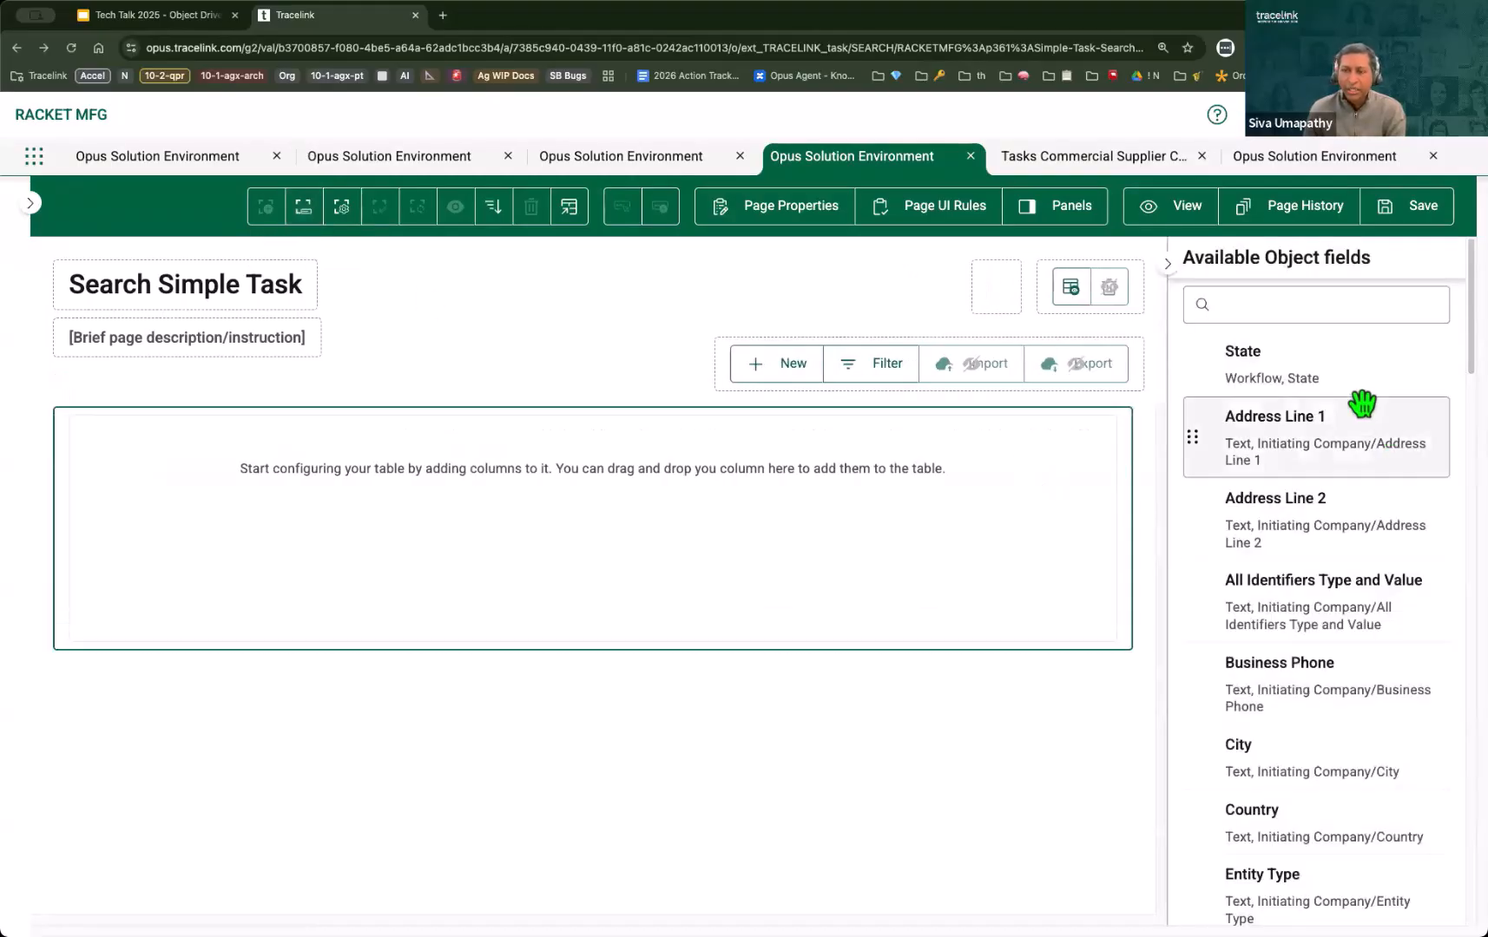
{"action": "left_click_drag", "start_coordinate": [1359, 367], "coordinate": [925, 467]}
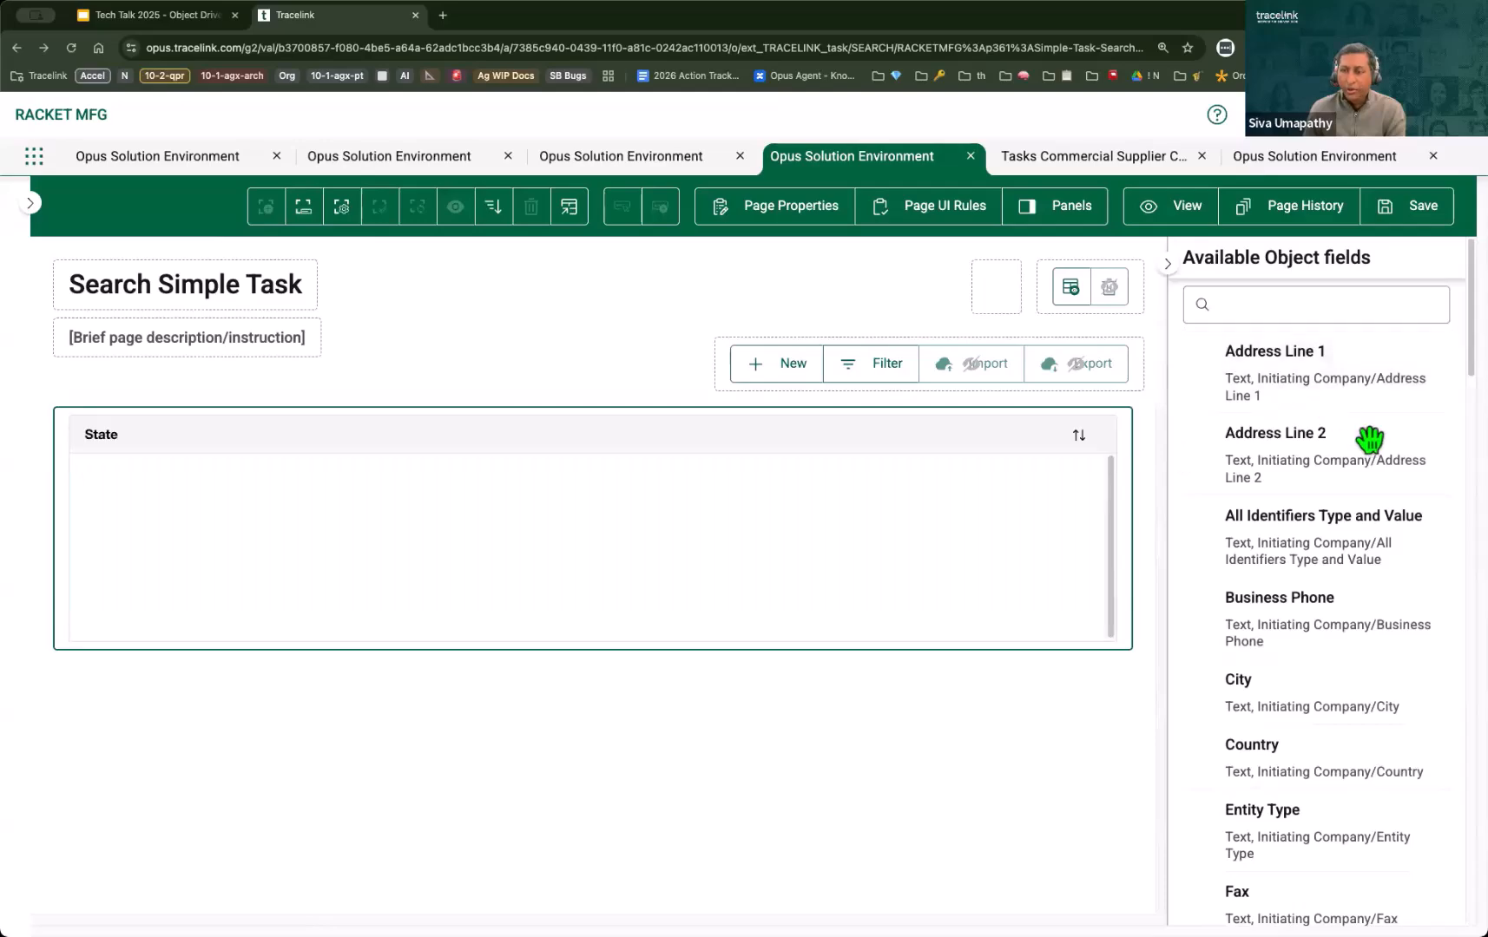
Step: Open the list of available business object types and its filters in the other Opus Solution Environment session
{"action": "left_click", "coordinate": [1296, 161]}
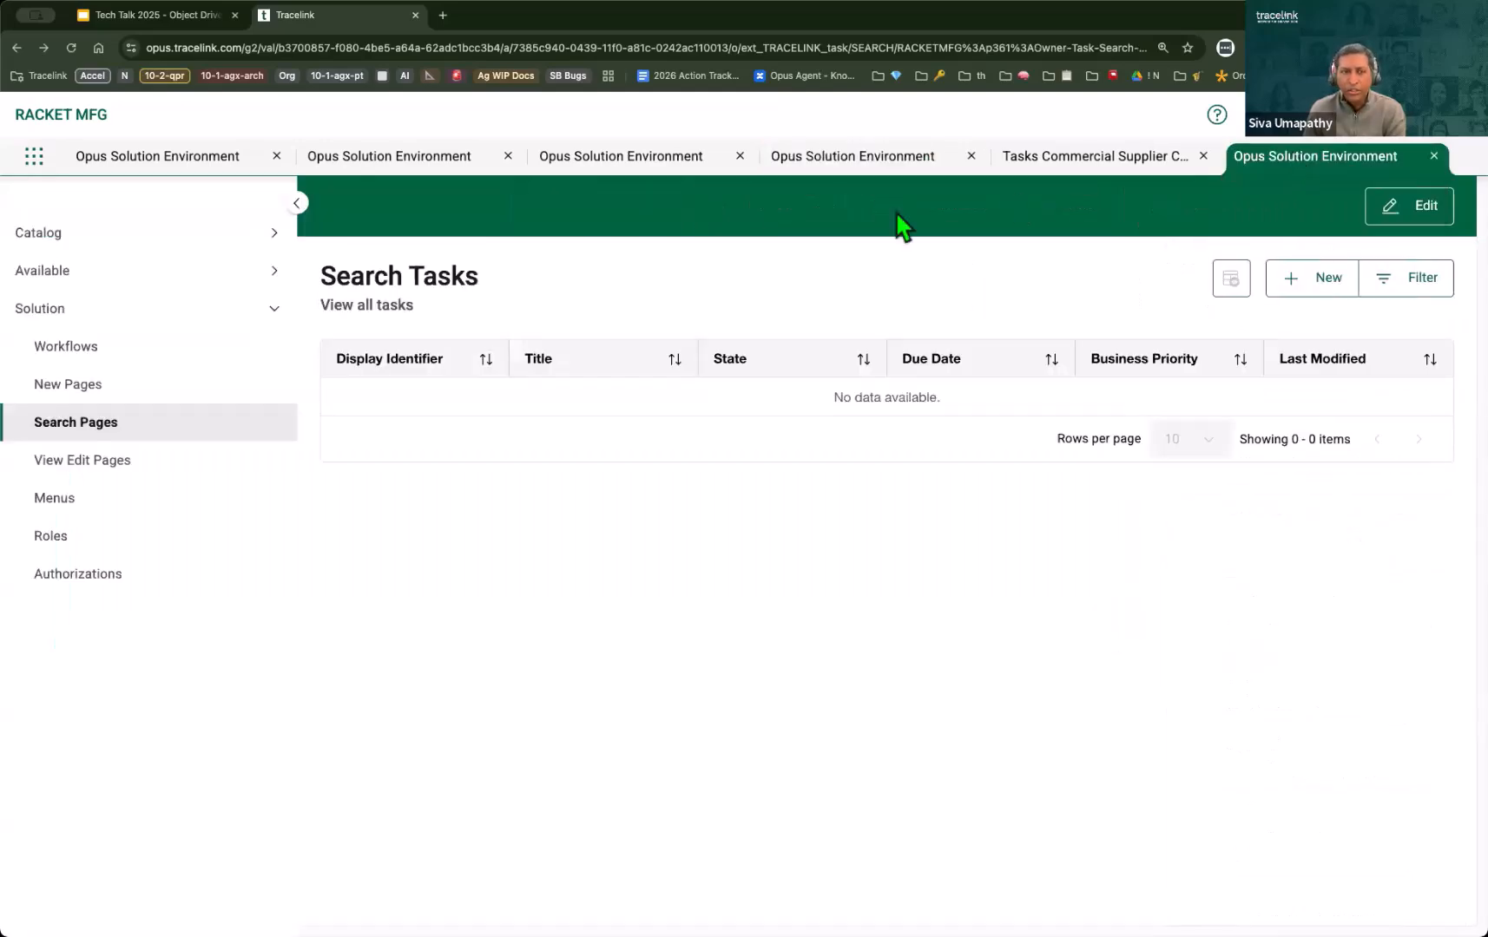
{"action": "left_click", "coordinate": [75, 273]}
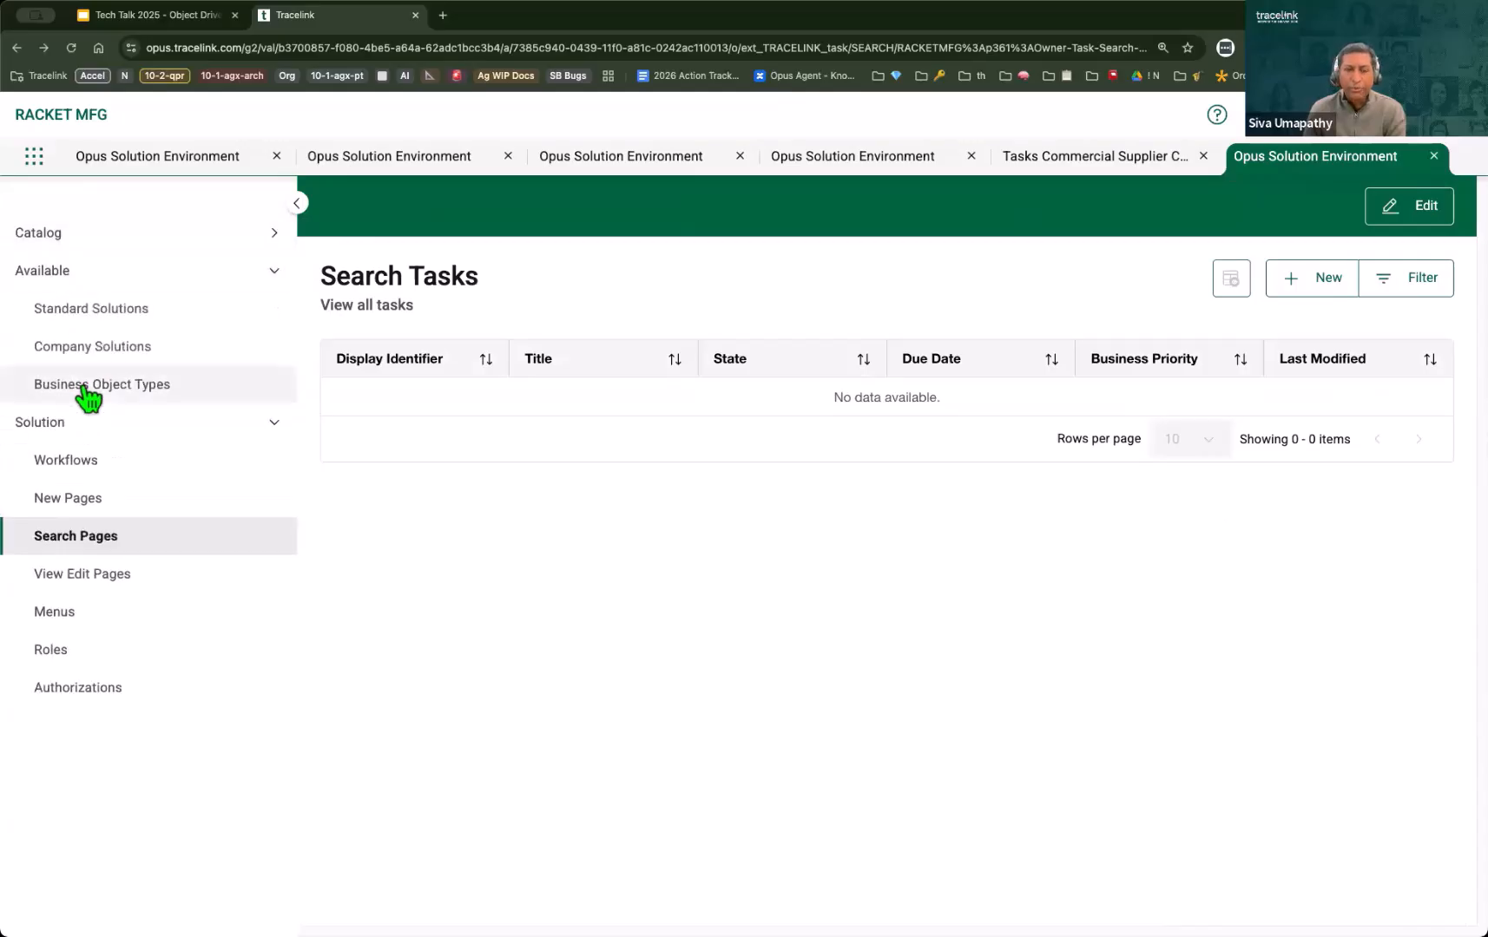
{"action": "left_click", "coordinate": [85, 388]}
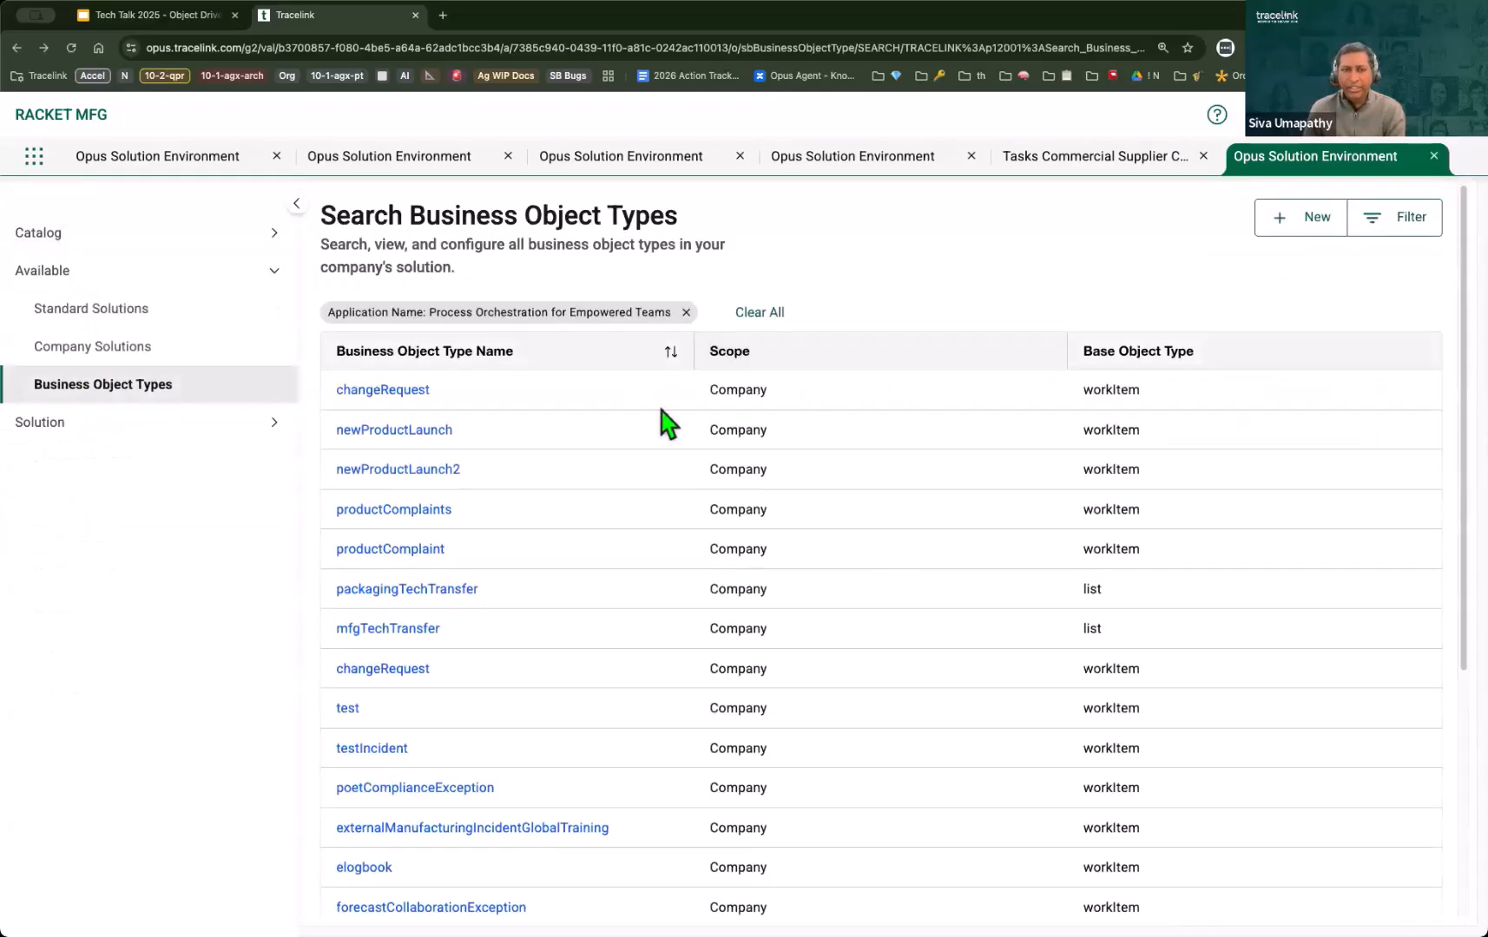
{"action": "left_click", "coordinate": [1424, 219]}
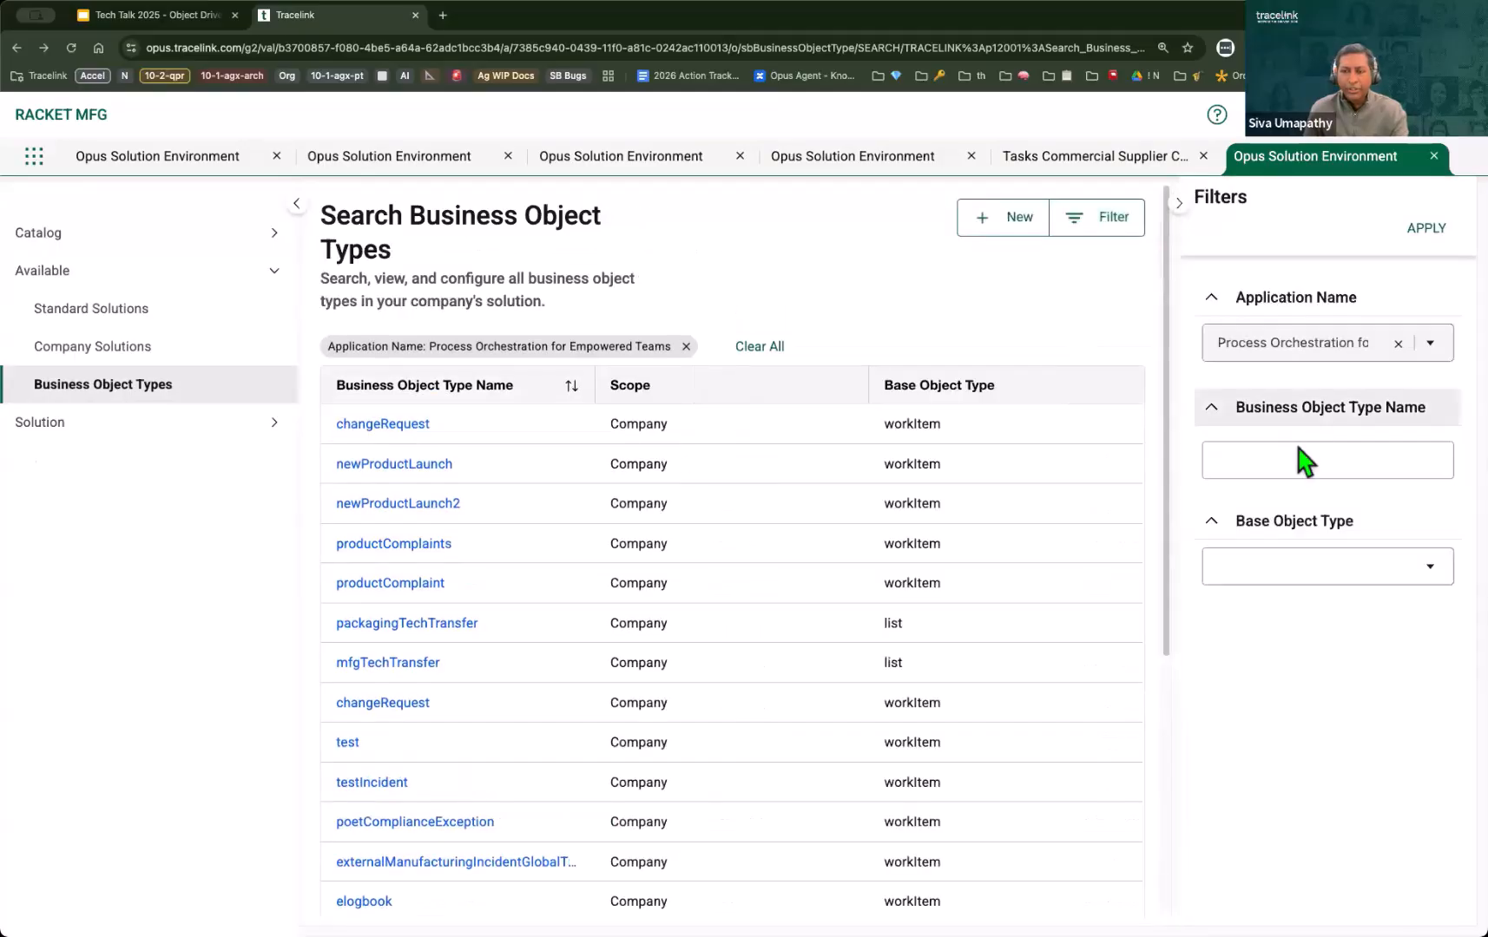
Step: Try to filter the business object types for task, and open the task type's details to review its fields
{"action": "left_click", "coordinate": [1280, 567]}
{"action": "type", "text": "tas"}
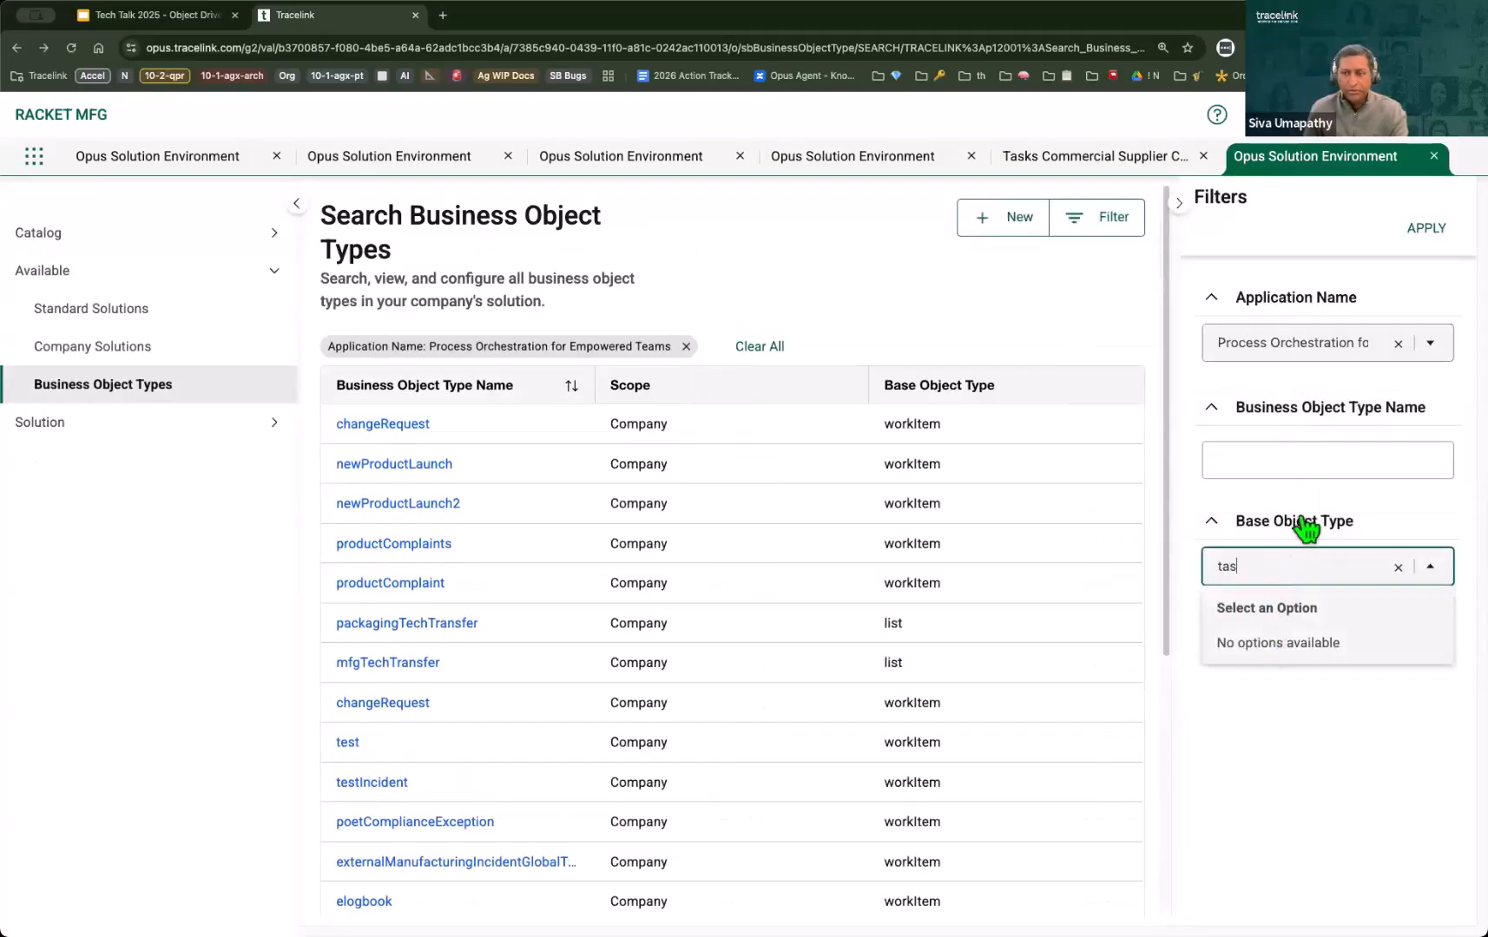
{"action": "left_click", "coordinate": [1276, 460]}
{"action": "type", "text": "t"}
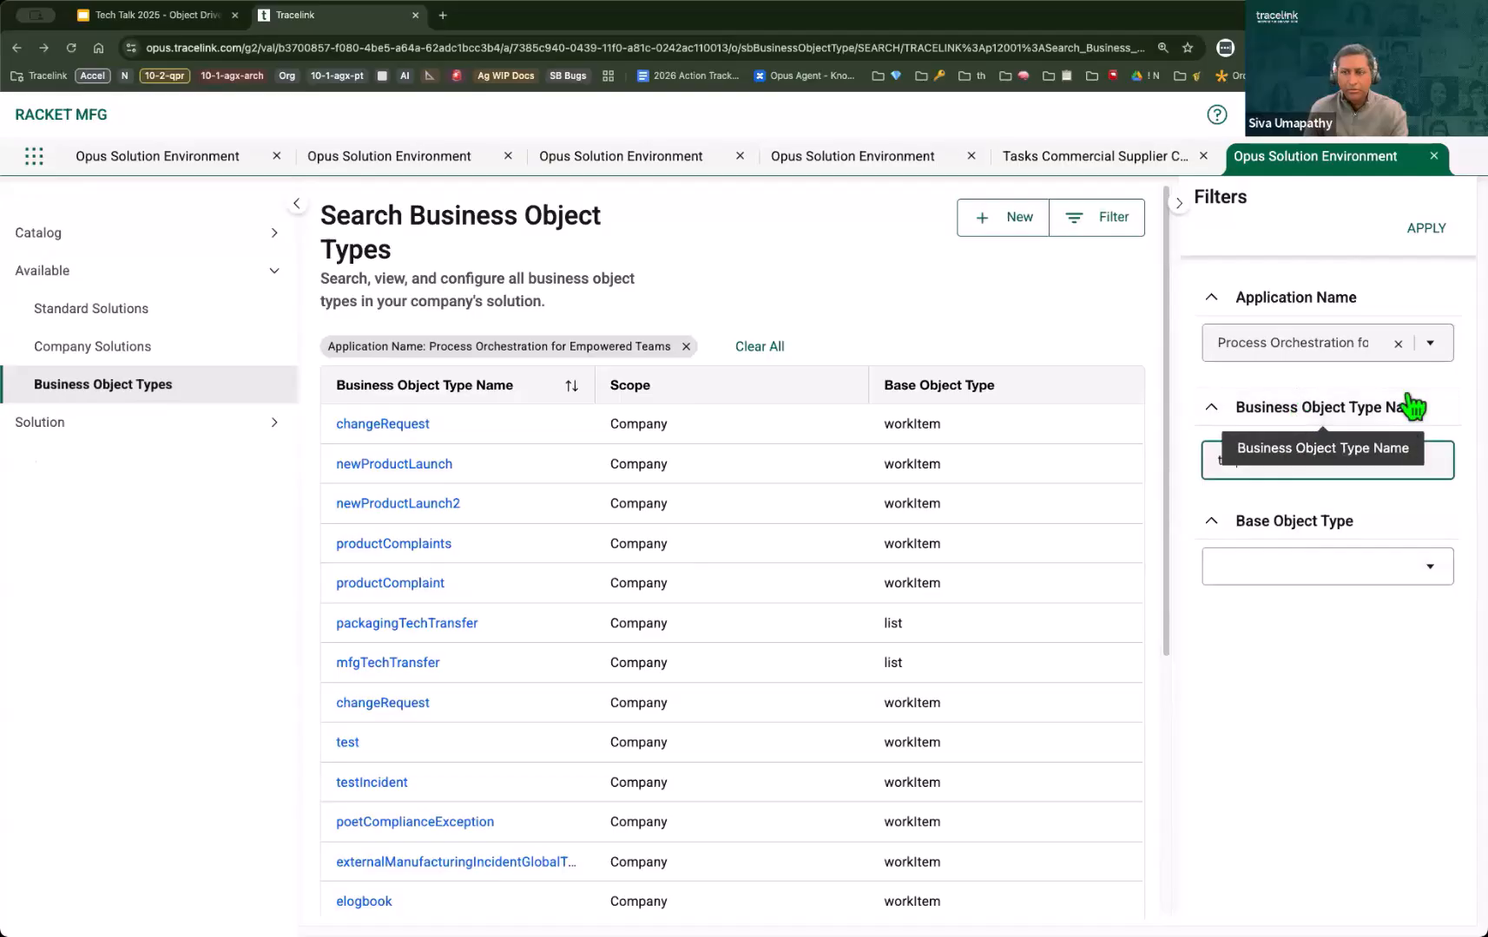
{"action": "type", "text": "as"}
{"action": "key", "text": "BackSpace"}
{"action": "key", "text": "BackSpace"}
{"action": "key", "text": "BackSpace"}
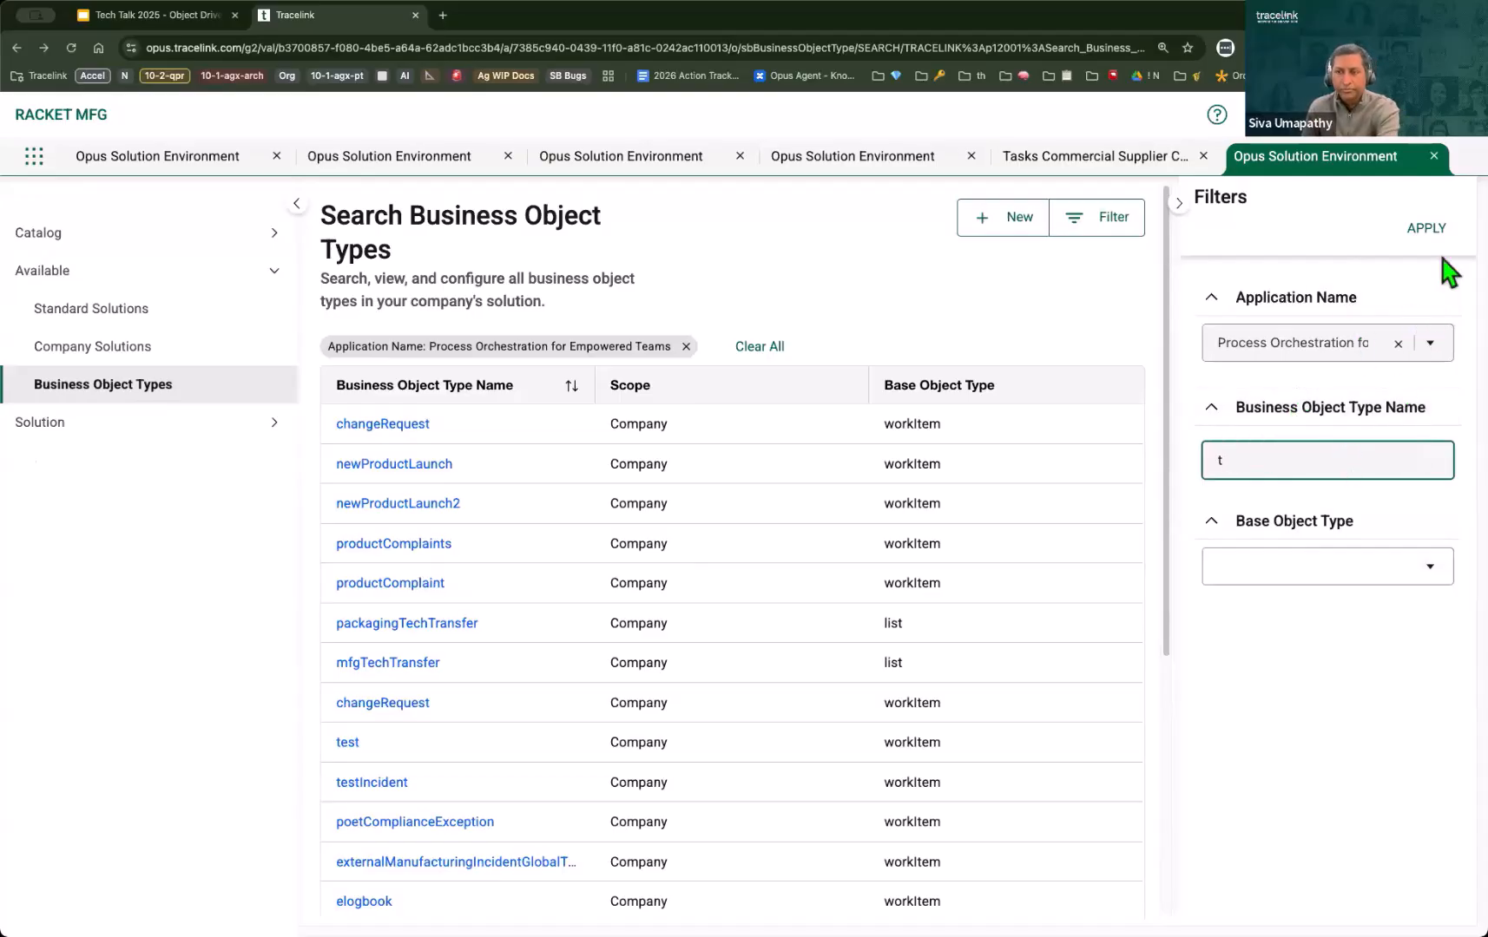
{"action": "left_click", "coordinate": [1429, 230]}
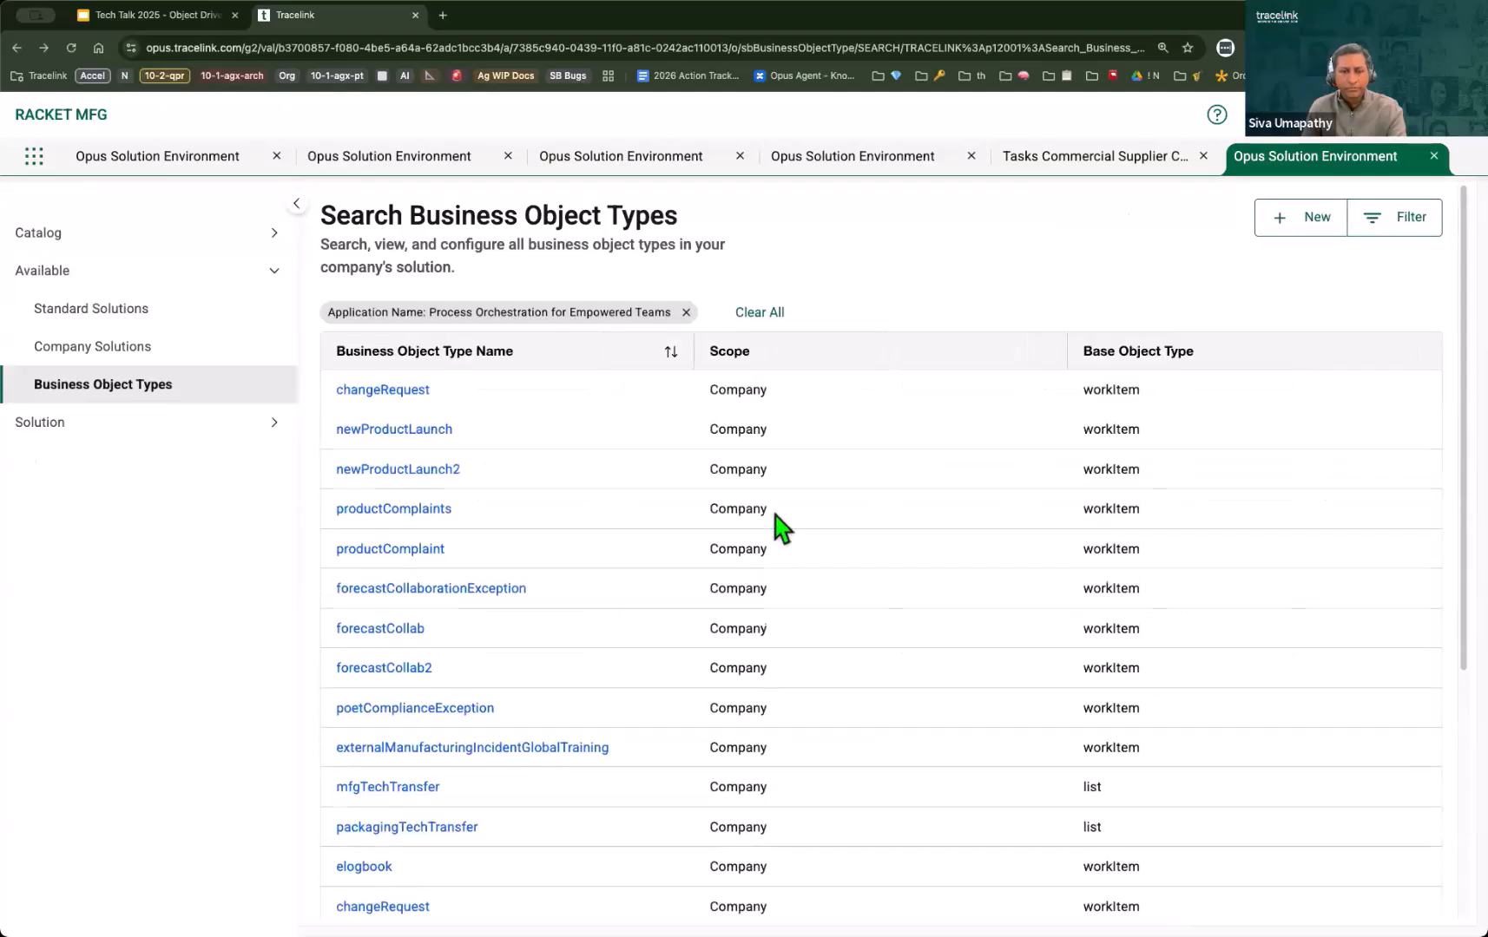
{"action": "scroll", "coordinate": [738, 599], "scroll_direction": "down", "scroll_amount": 5}
{"action": "left_click", "coordinate": [349, 694]}
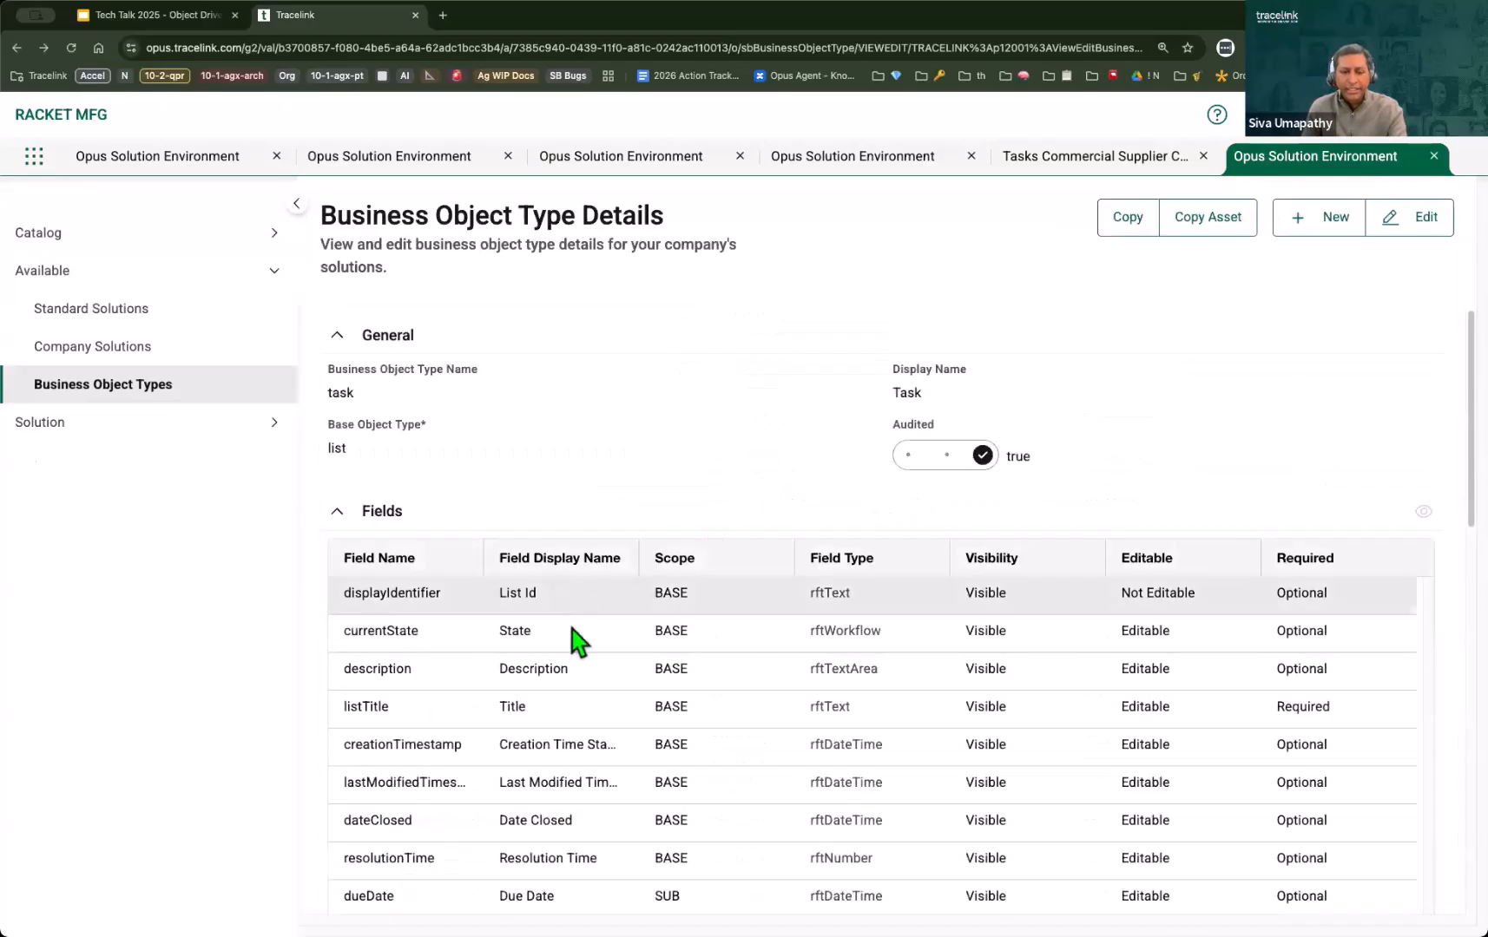
Step: Add the Business Priority field as a second column after State in the Search Simple Task table
{"action": "left_click", "coordinate": [835, 161]}
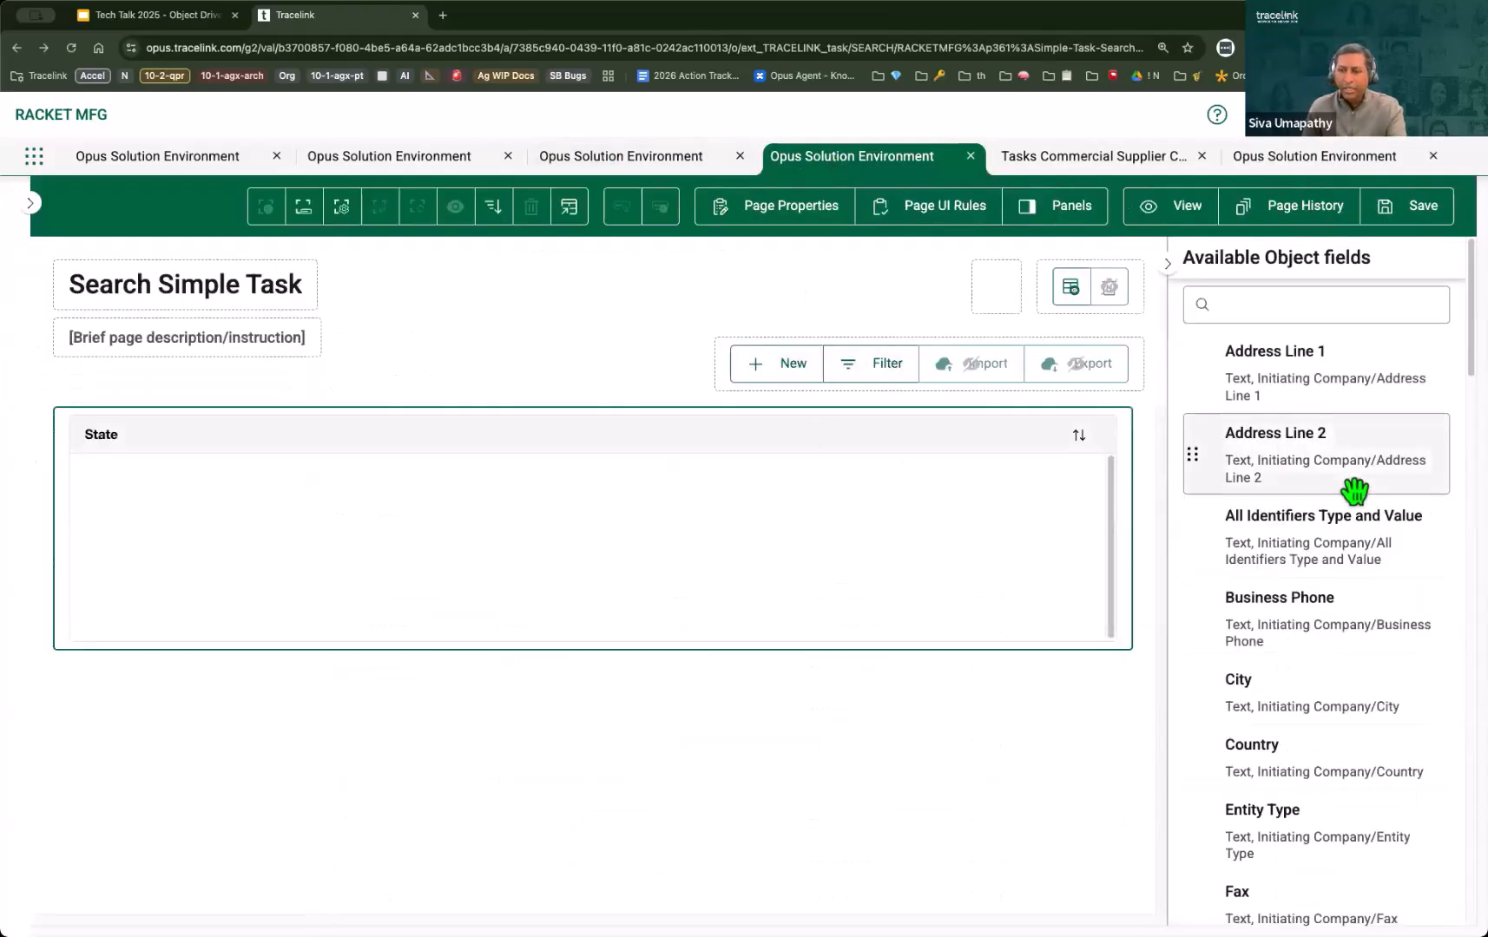
{"action": "scroll", "coordinate": [1380, 712], "scroll_direction": "down", "scroll_amount": 5}
{"action": "scroll", "coordinate": [1384, 739], "scroll_direction": "down", "scroll_amount": 10}
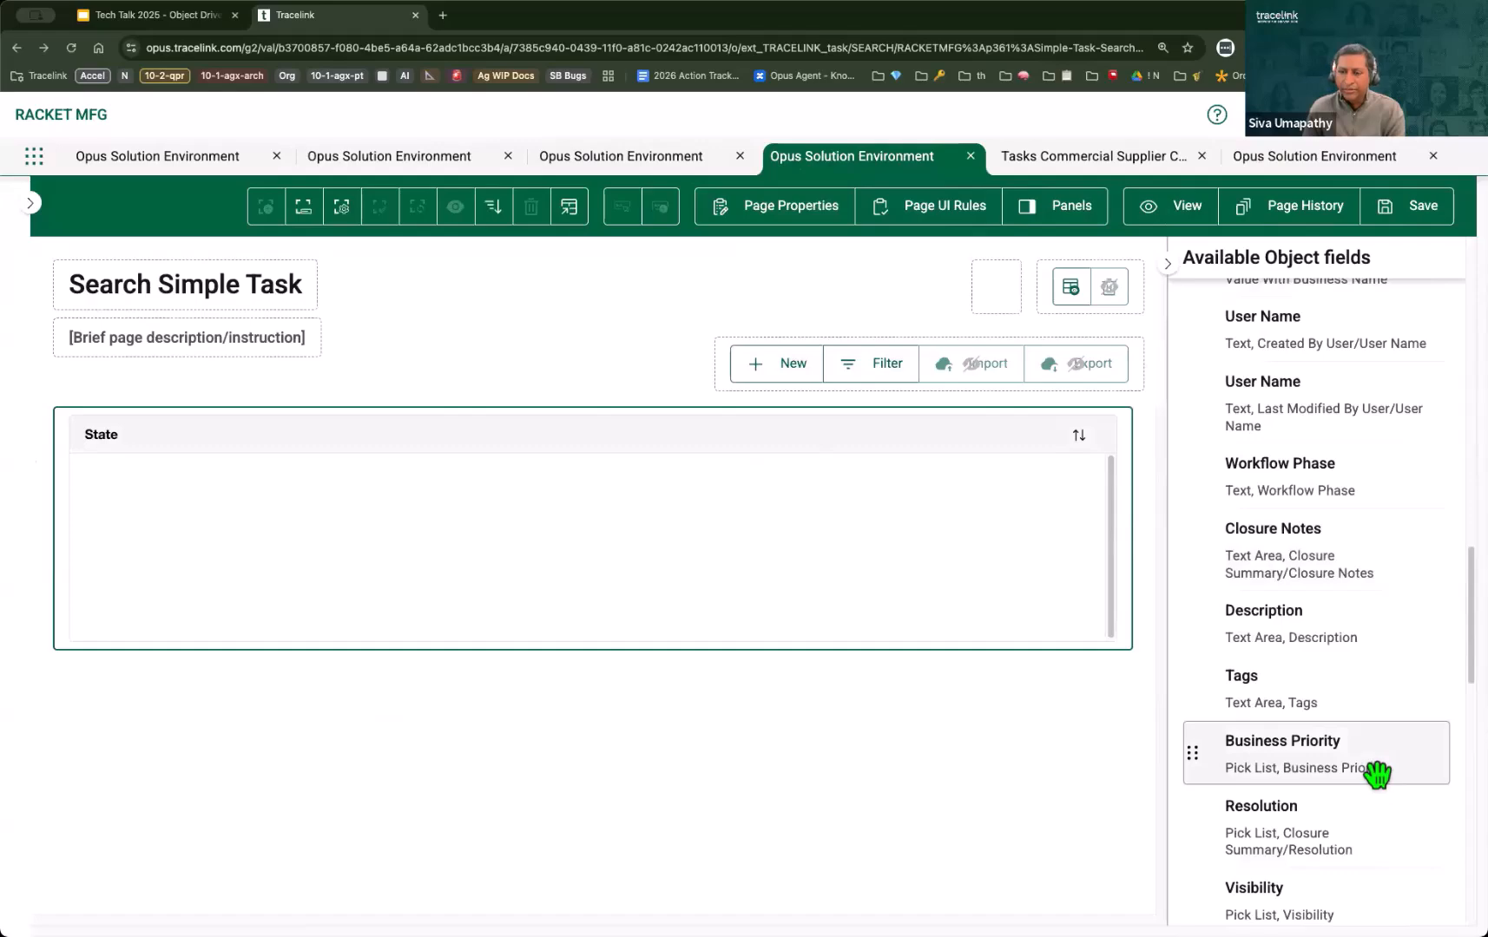
{"action": "left_click_drag", "start_coordinate": [1367, 769], "coordinate": [901, 446]}
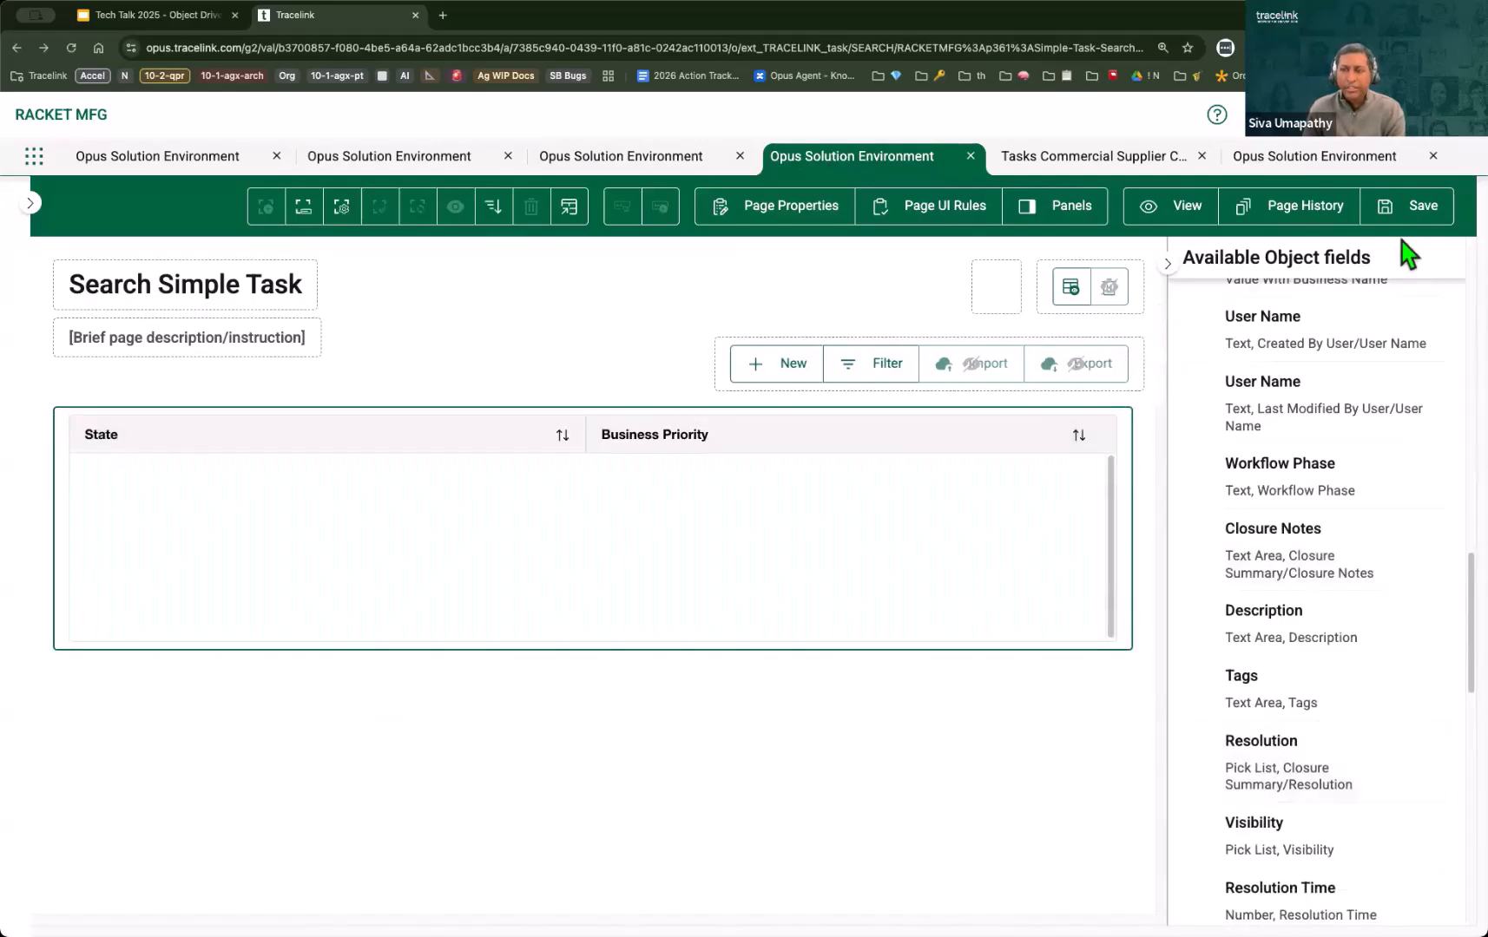
Step: Save the Search Simple Task page and reload the Simple Task list in the Tasks - Commercial Supplier Collaboration network
{"action": "left_click", "coordinate": [1415, 209]}
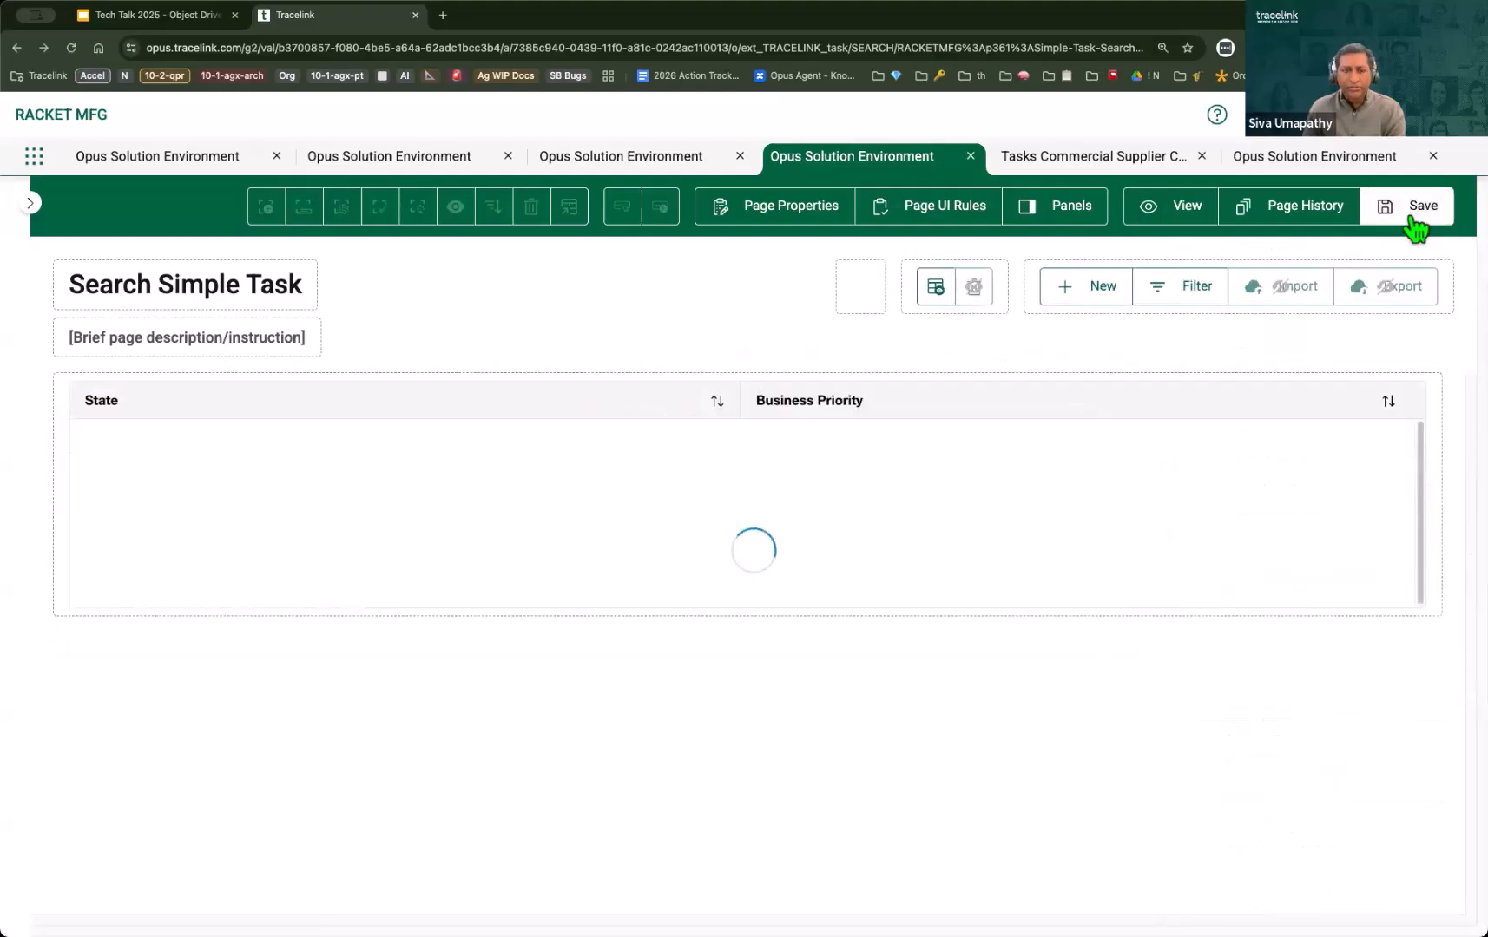
{"action": "left_click", "coordinate": [1023, 172]}
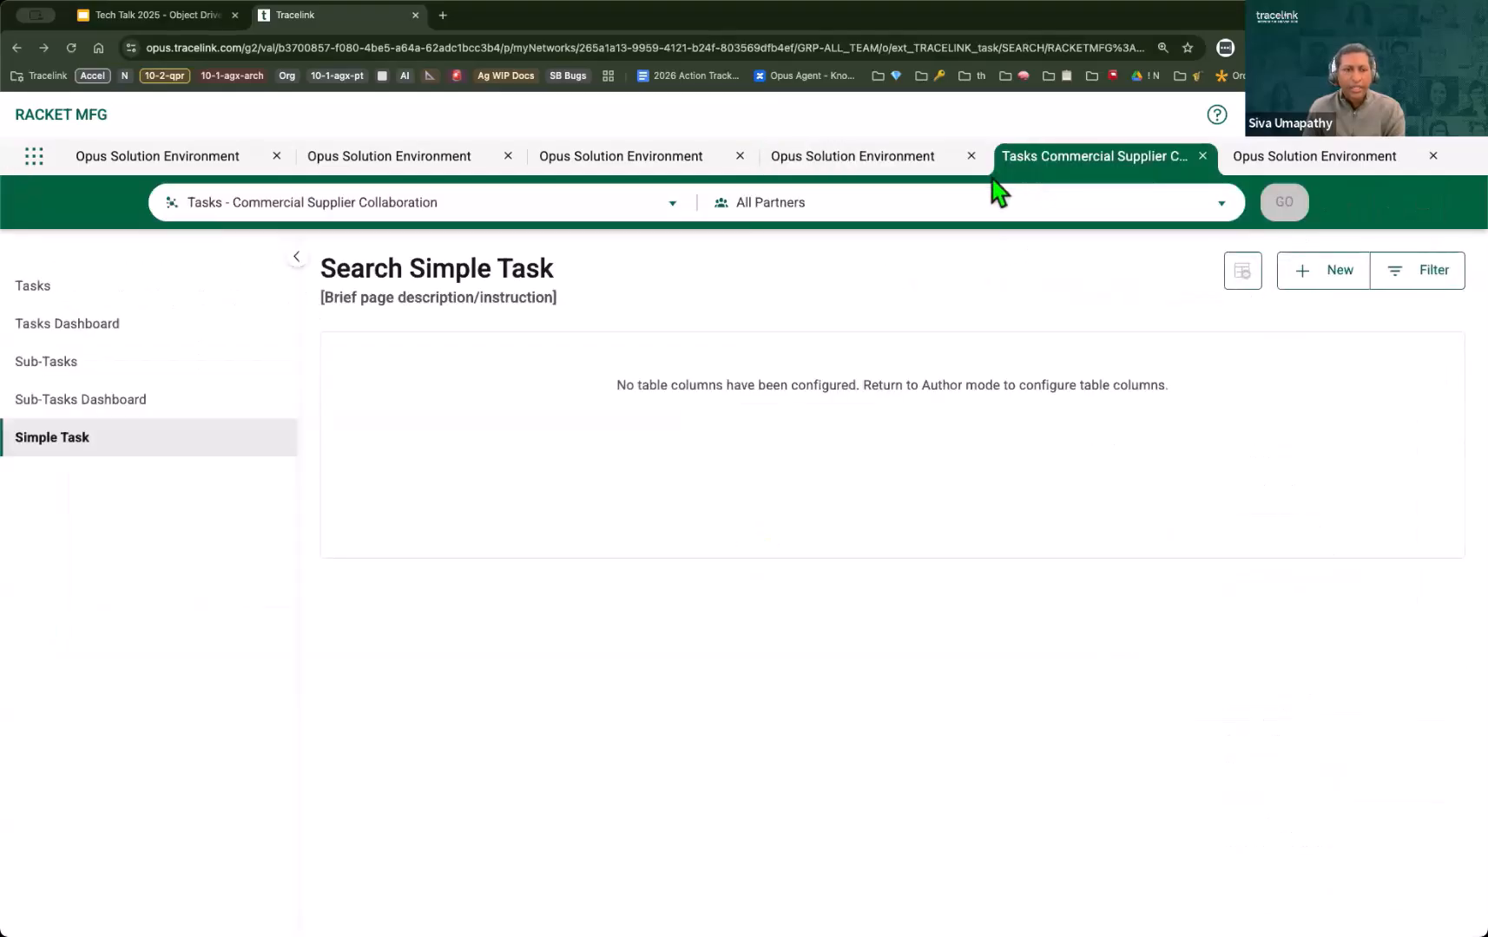
{"action": "left_click", "coordinate": [39, 442]}
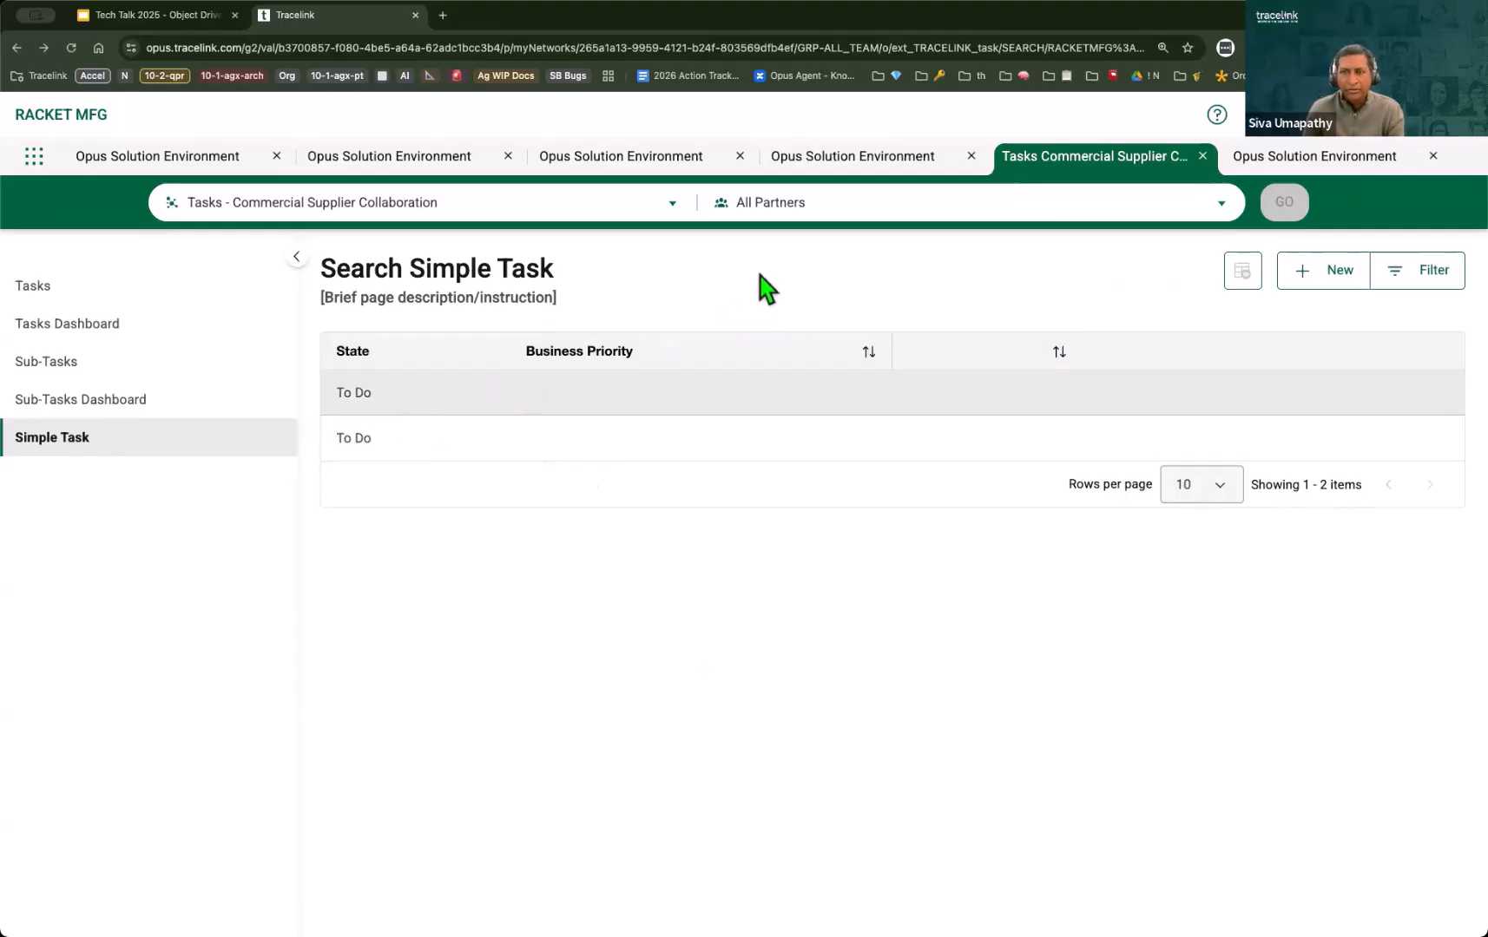
Step: Reopen the Search Simple Task page definition in edit mode and show the object fields available for its table
{"action": "left_click", "coordinate": [835, 158]}
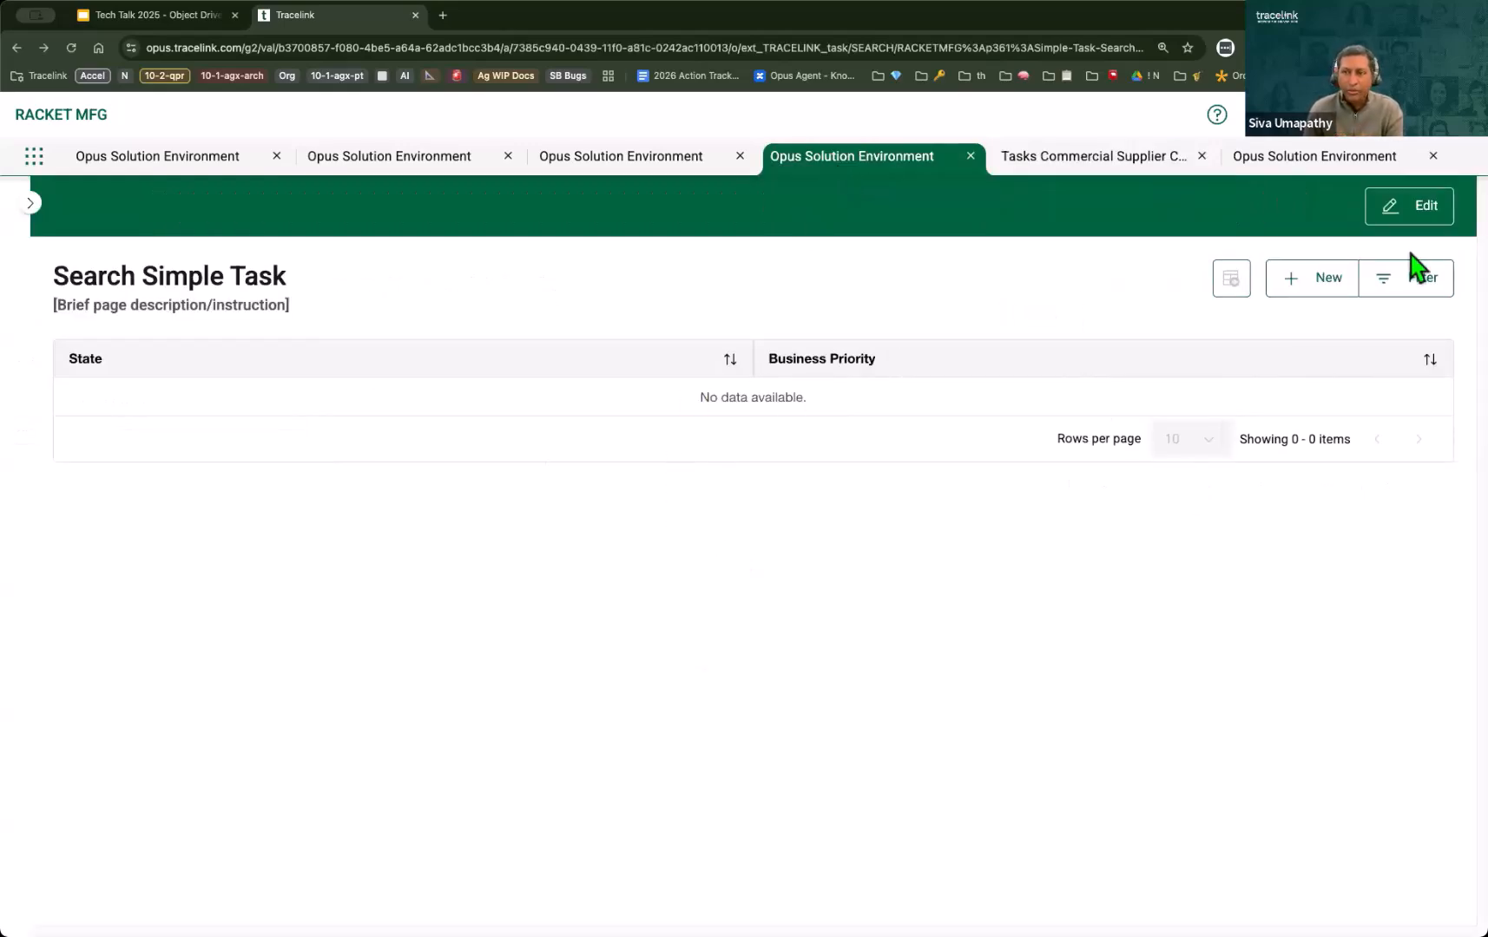
{"action": "left_click", "coordinate": [1426, 228]}
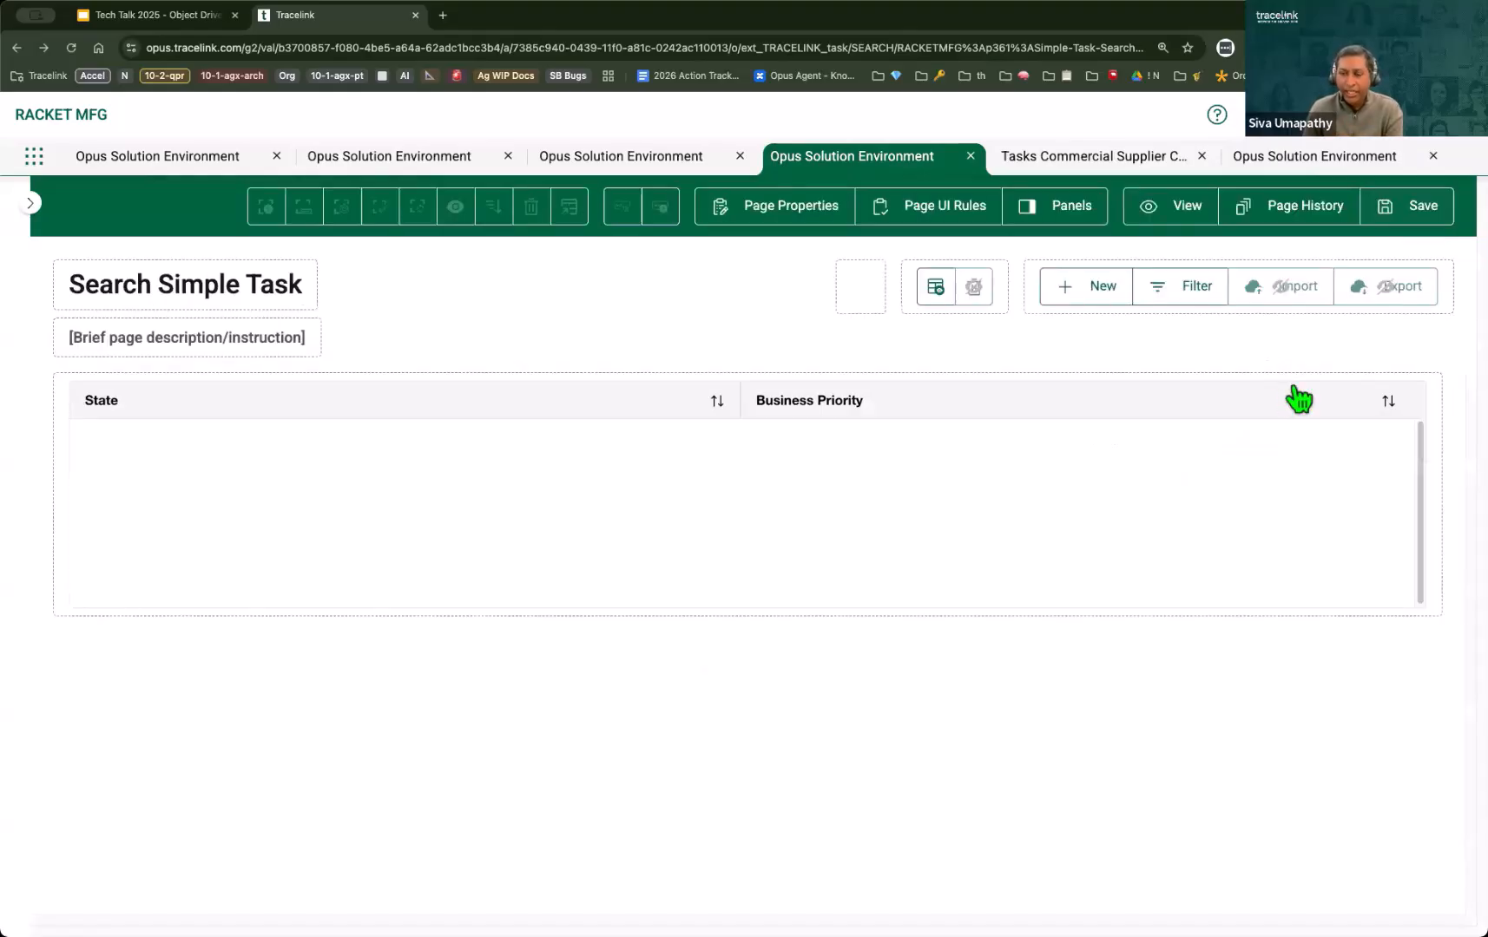
{"action": "left_click", "coordinate": [545, 408]}
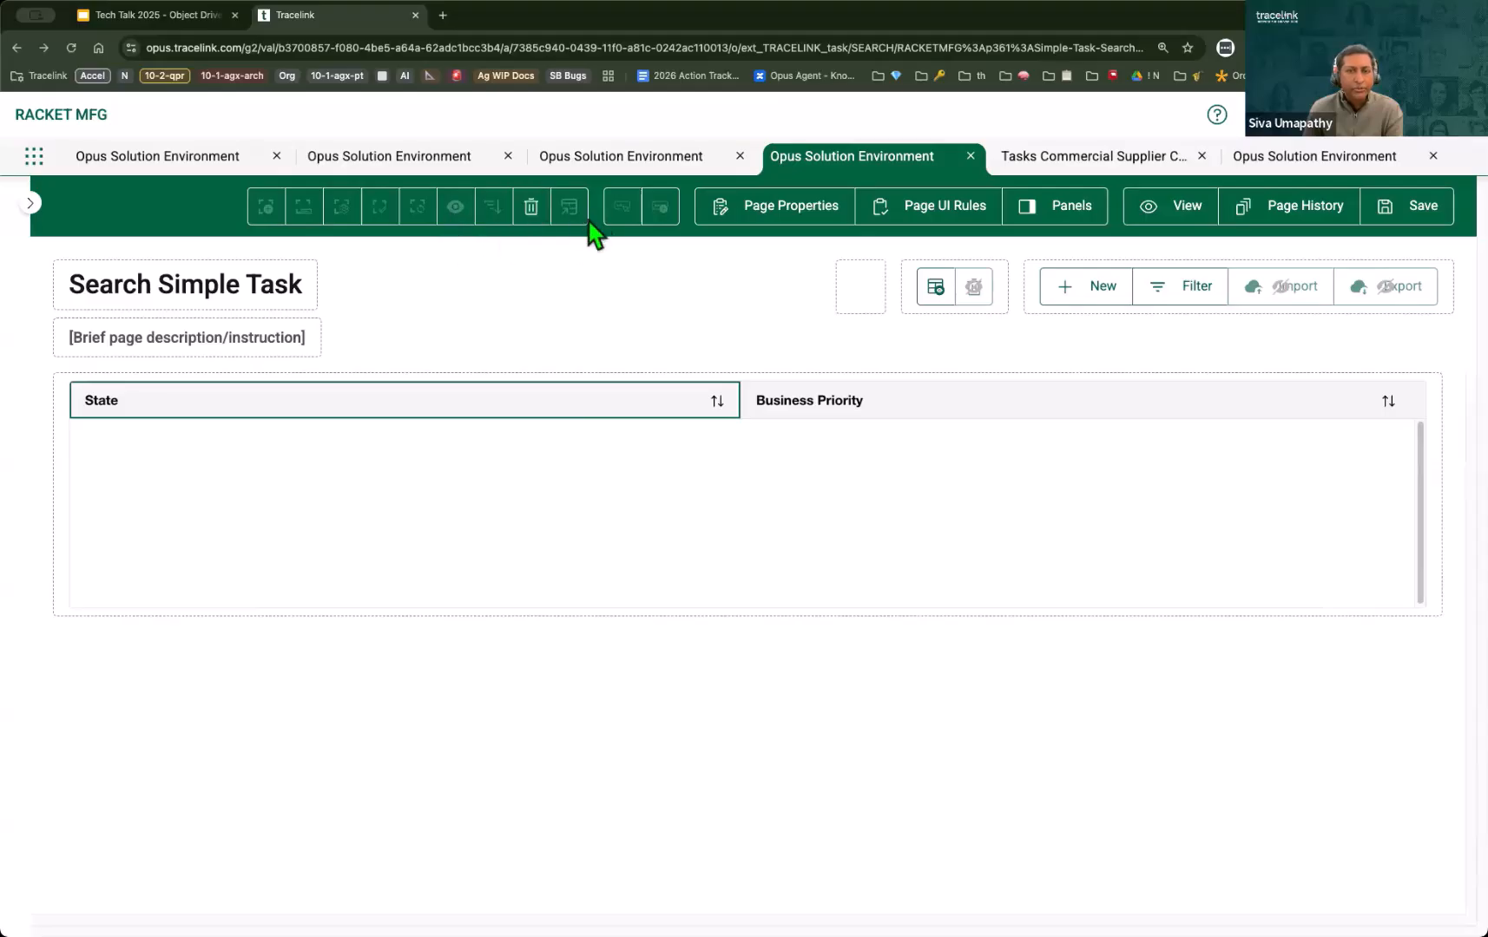
{"action": "left_click", "coordinate": [469, 501]}
{"action": "left_click", "coordinate": [303, 208]}
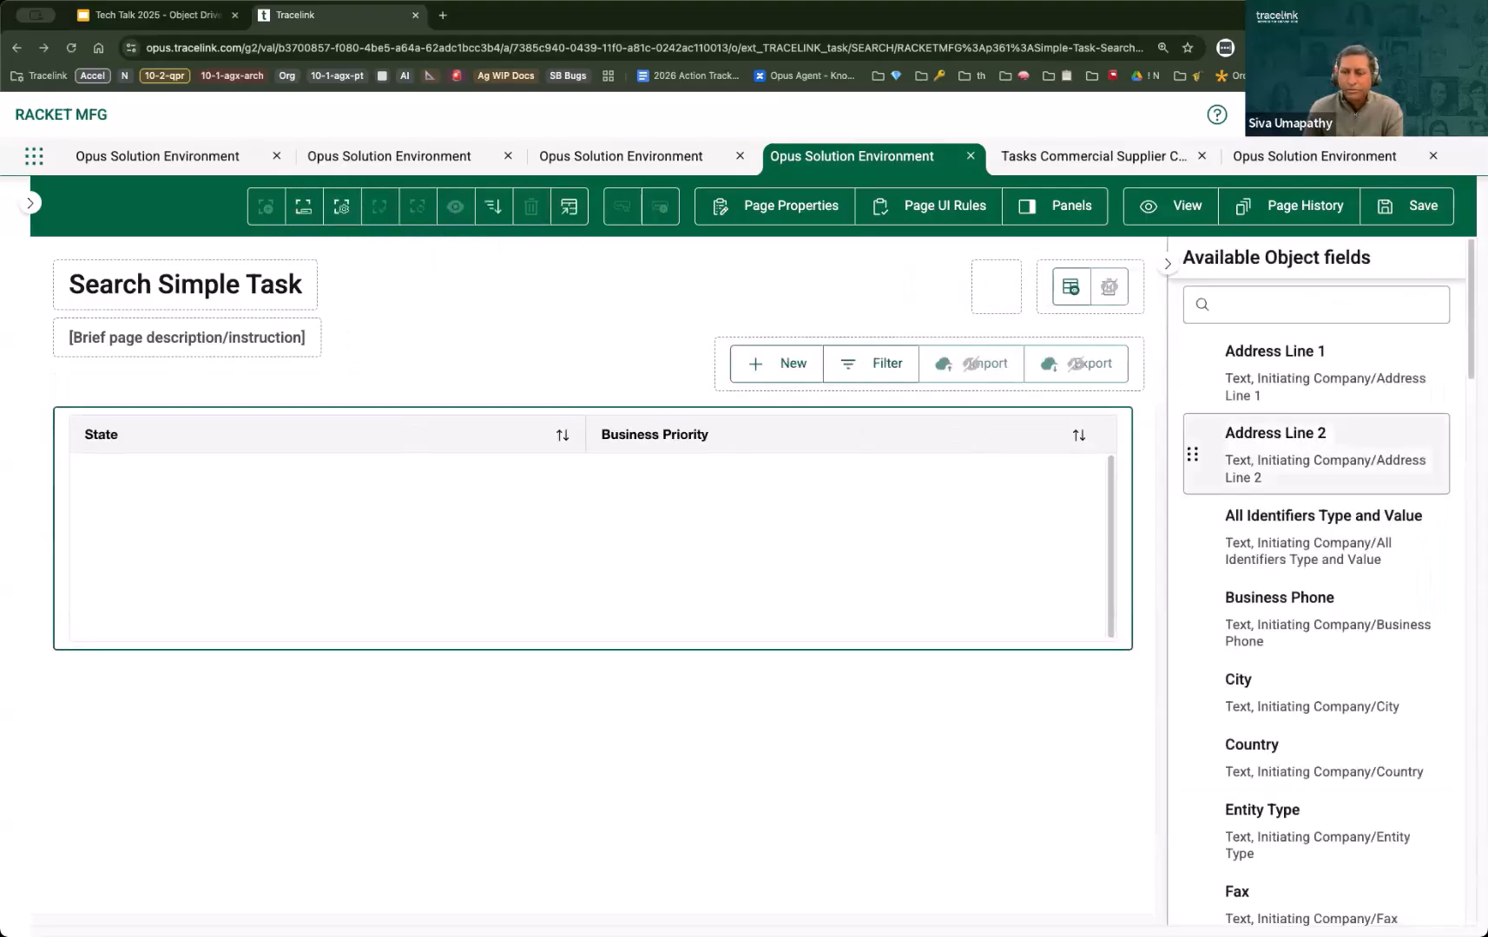
{"action": "left_click", "coordinate": [1277, 304]}
{"action": "type", "text": "dis"}
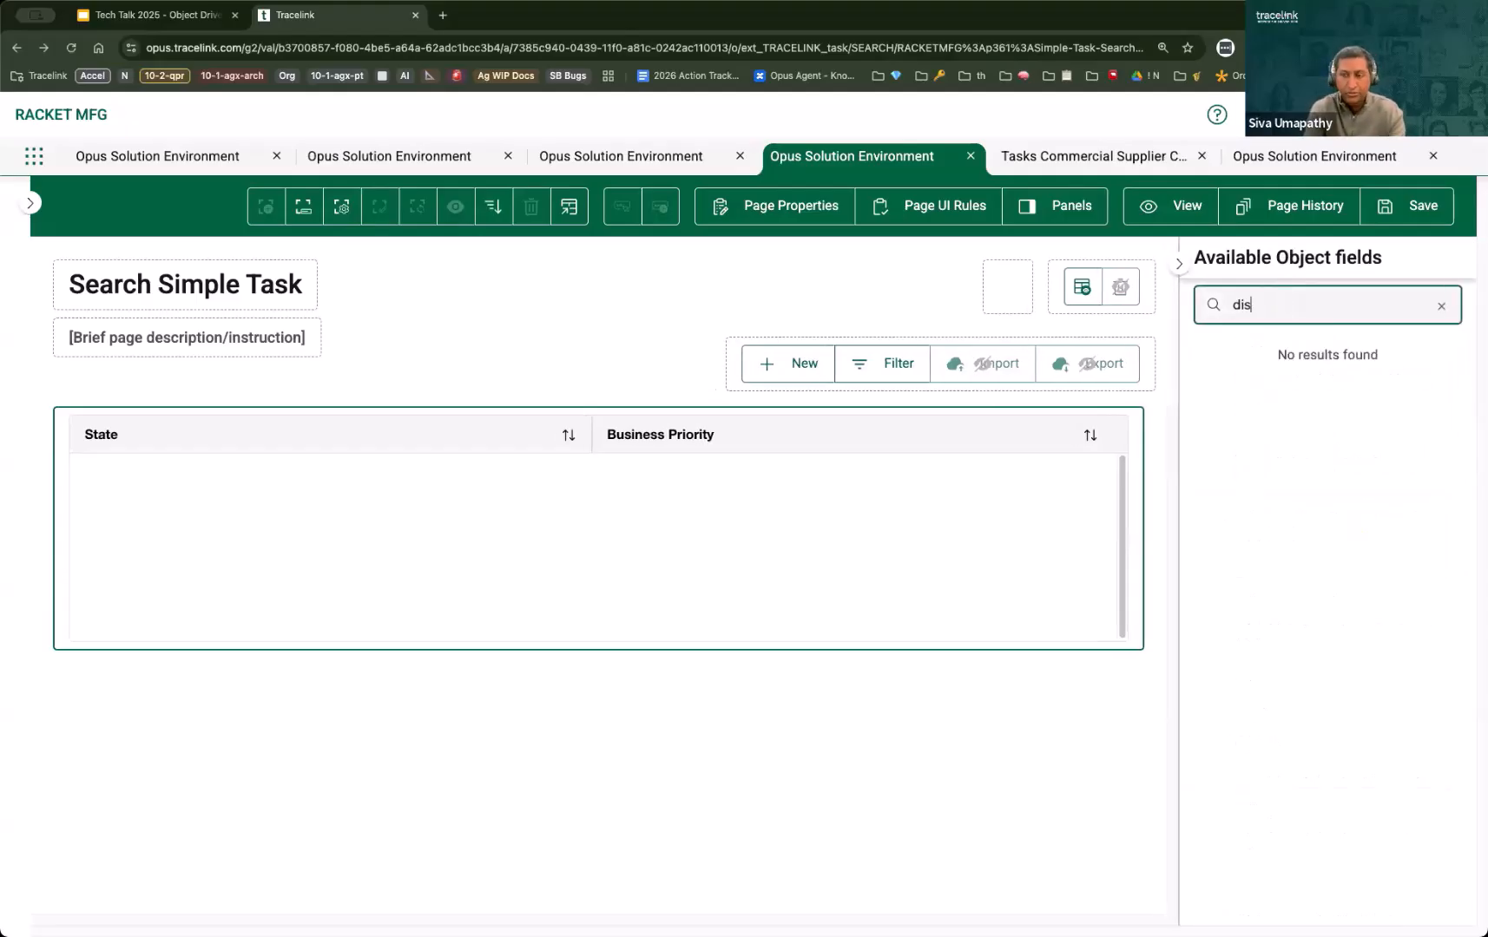
{"action": "key", "text": "BackSpace"}
{"action": "key", "text": "BackSpace"}
{"action": "key", "text": "BackSpace"}
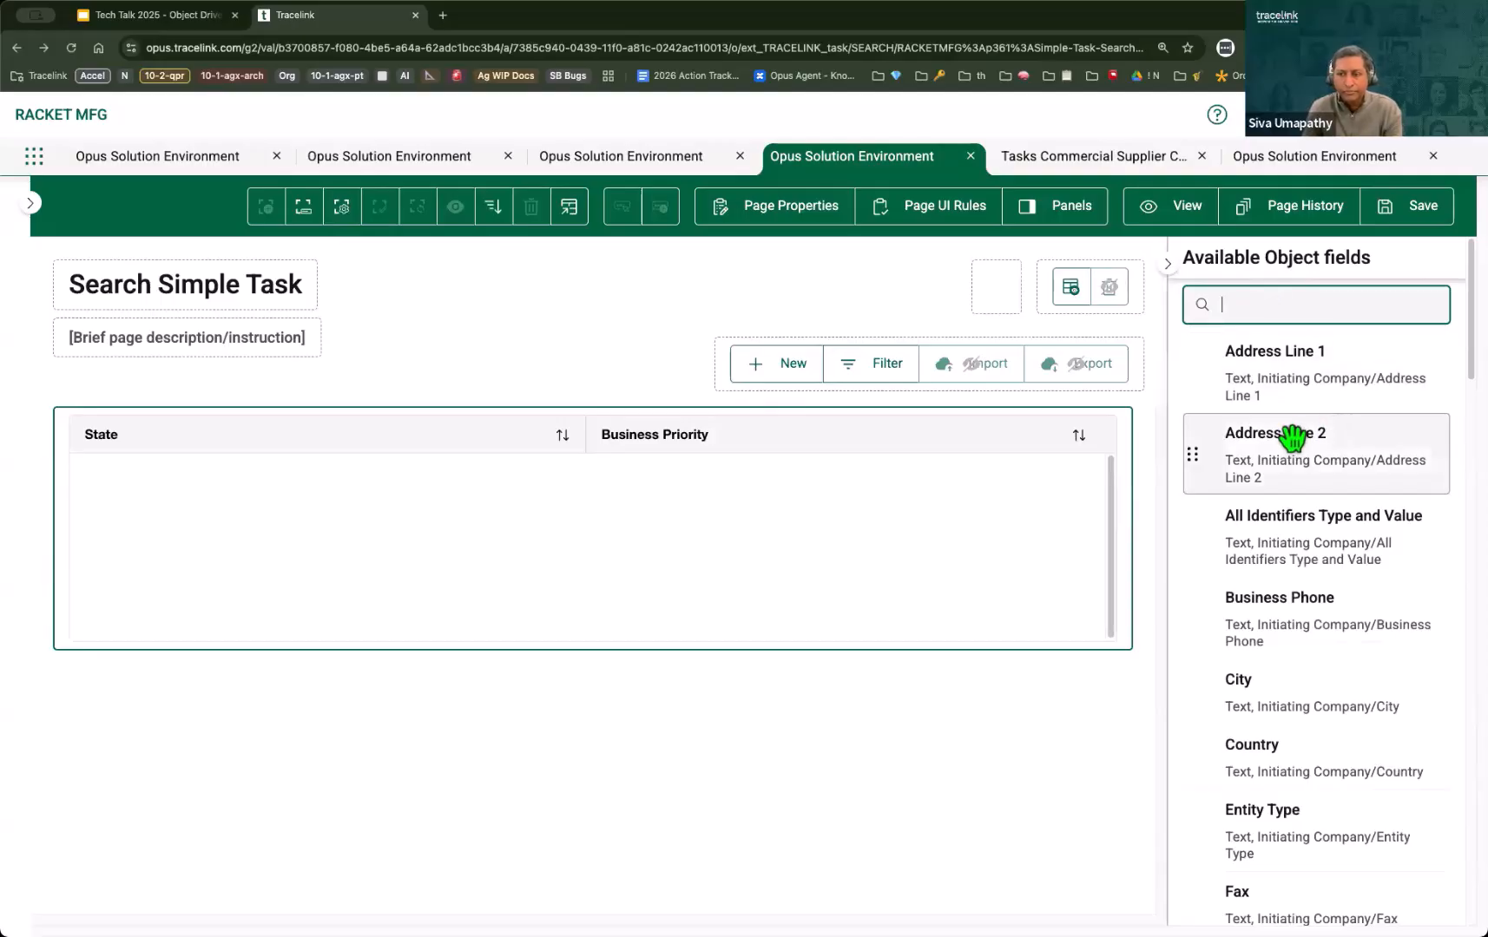
Step: Add the List Id field to the Search Simple Task table and place it as the first column, before State
{"action": "scroll", "coordinate": [1310, 451], "scroll_direction": "down", "scroll_amount": 3}
{"action": "scroll", "coordinate": [1339, 484], "scroll_direction": "down", "scroll_amount": 10}
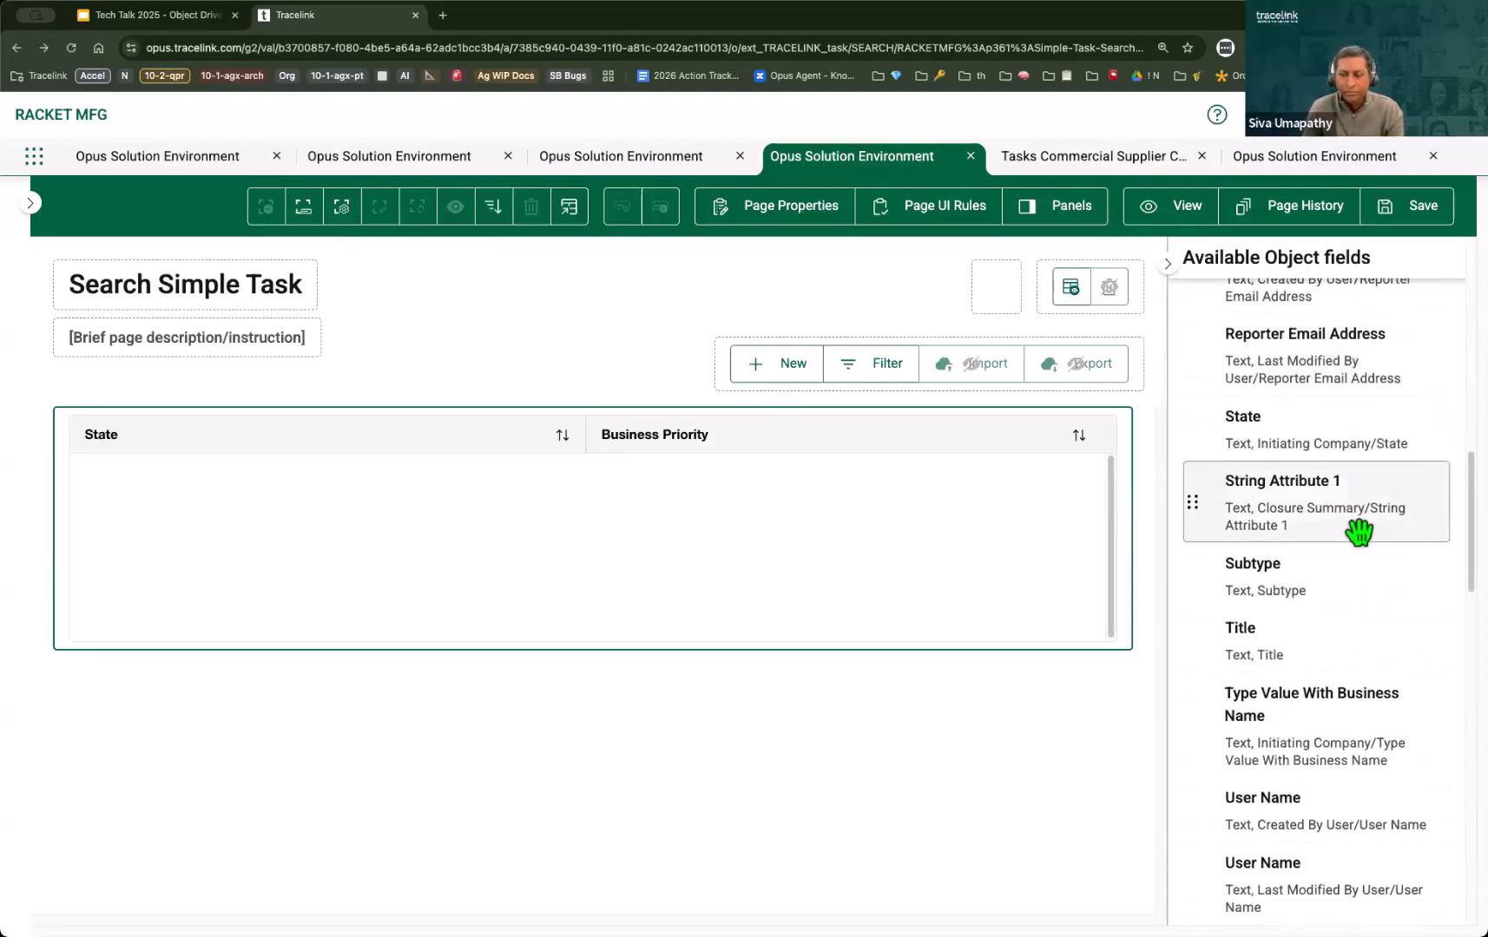
{"action": "scroll", "coordinate": [1355, 568], "scroll_direction": "down", "scroll_amount": 10}
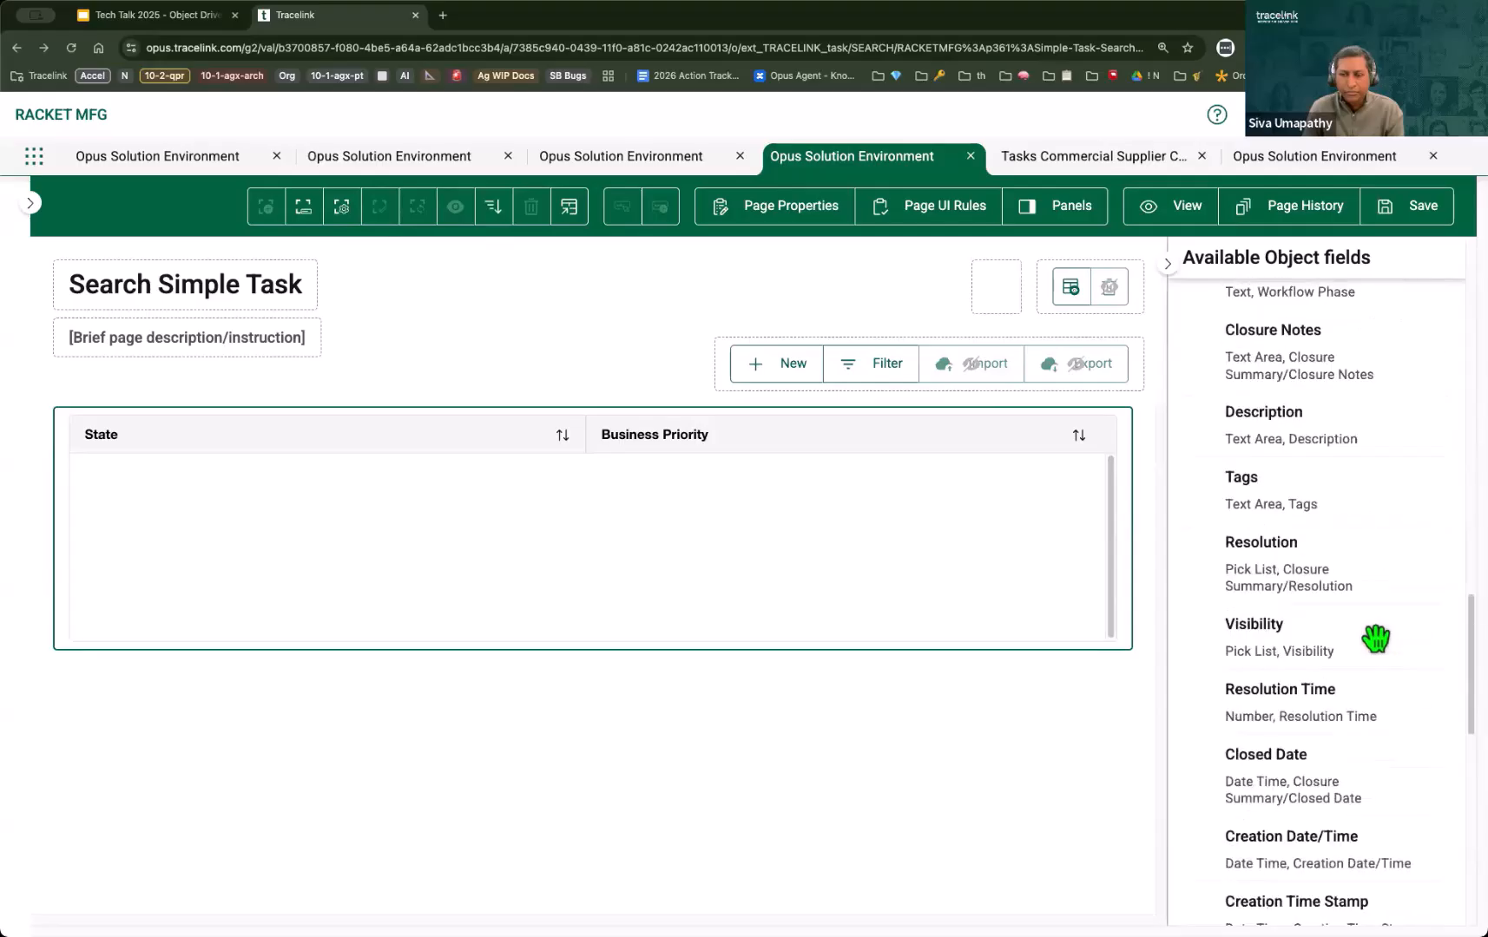
{"action": "scroll", "coordinate": [1375, 639], "scroll_direction": "down", "scroll_amount": 8}
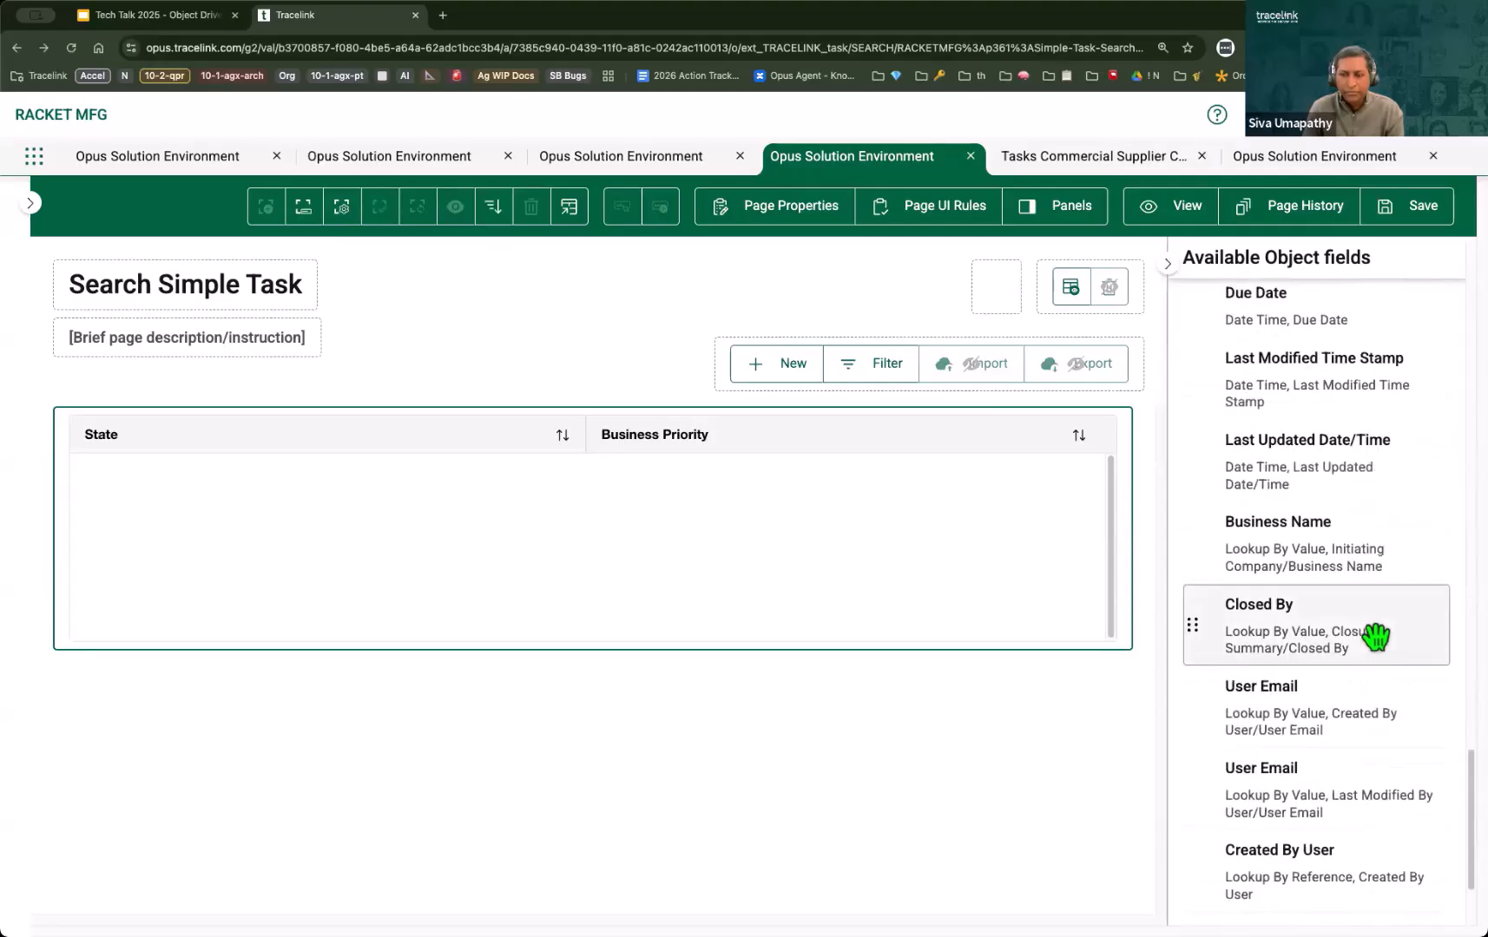
{"action": "scroll", "coordinate": [1376, 637], "scroll_direction": "down", "scroll_amount": 2}
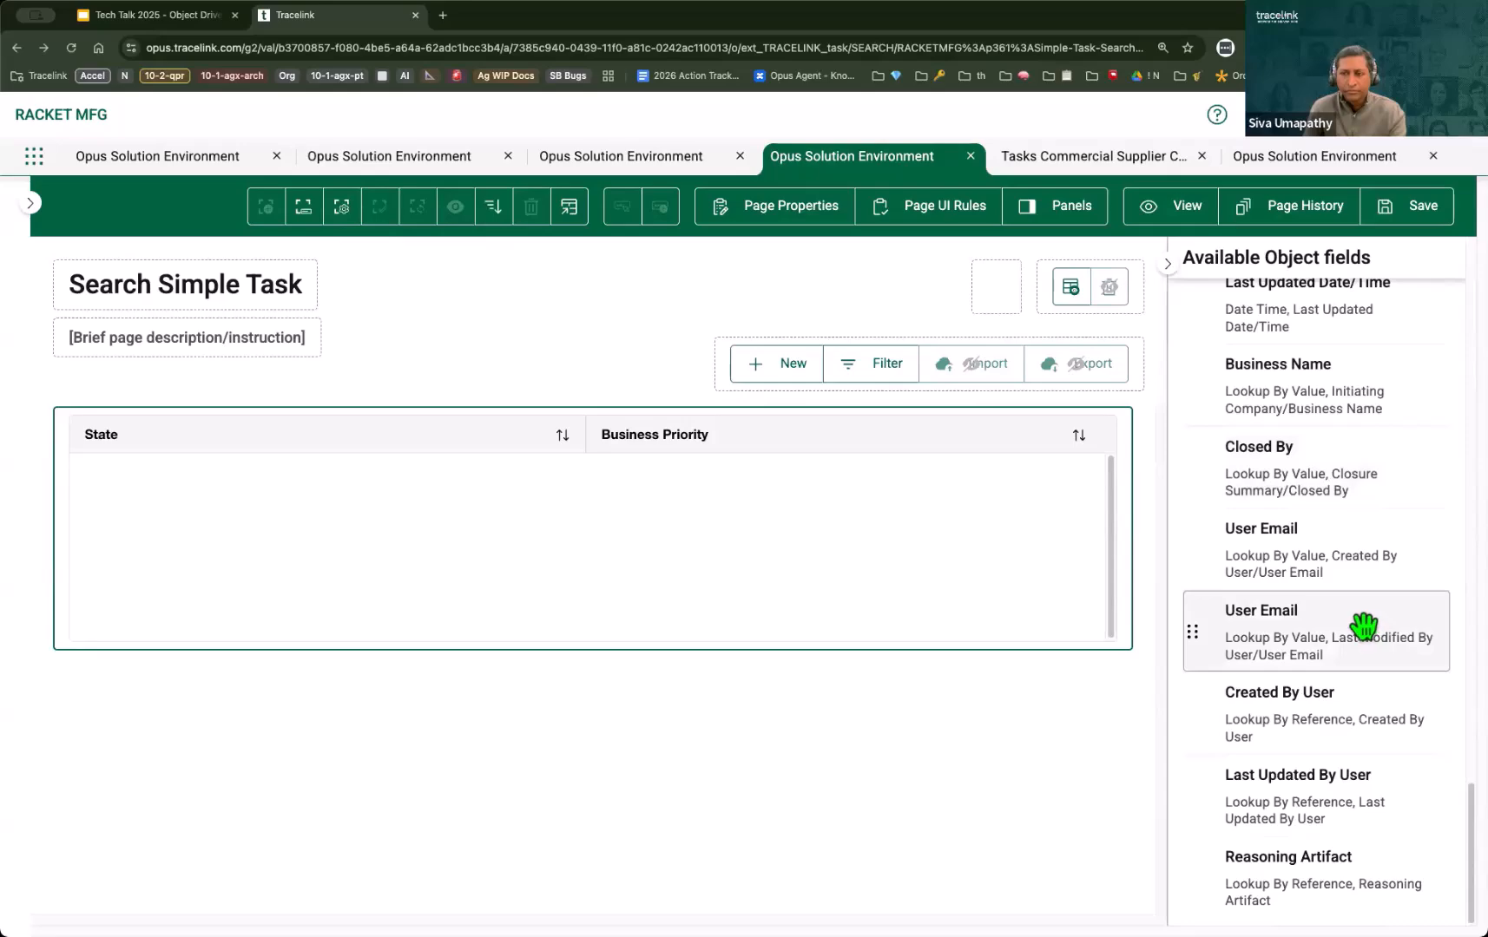
{"action": "scroll", "coordinate": [1362, 625], "scroll_direction": "up", "scroll_amount": 20}
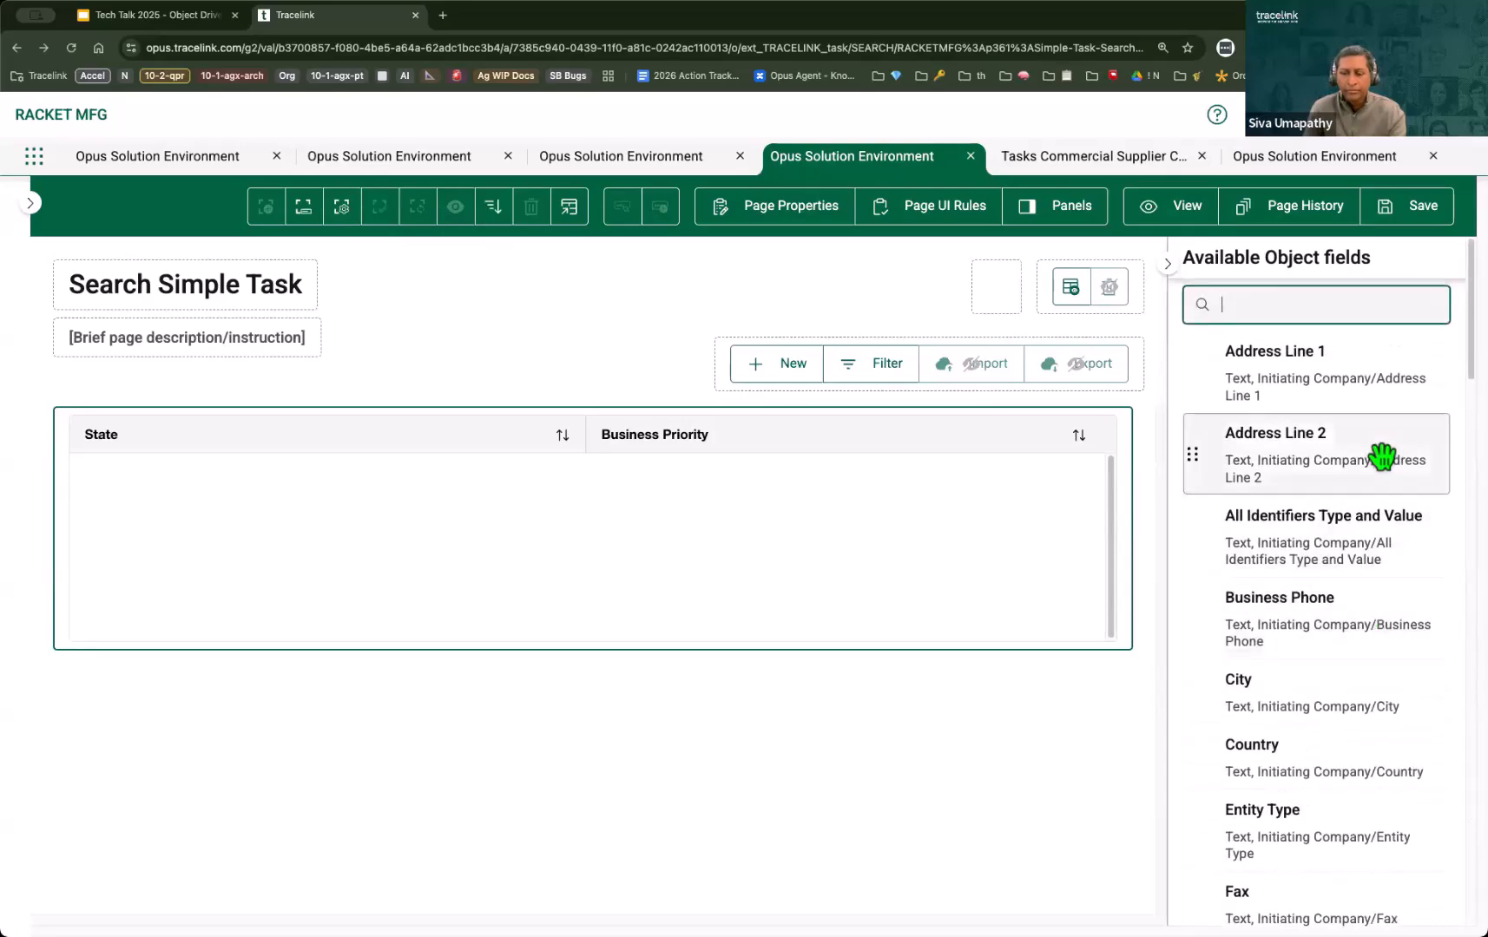
{"action": "scroll", "coordinate": [1380, 456], "scroll_direction": "down", "scroll_amount": 5}
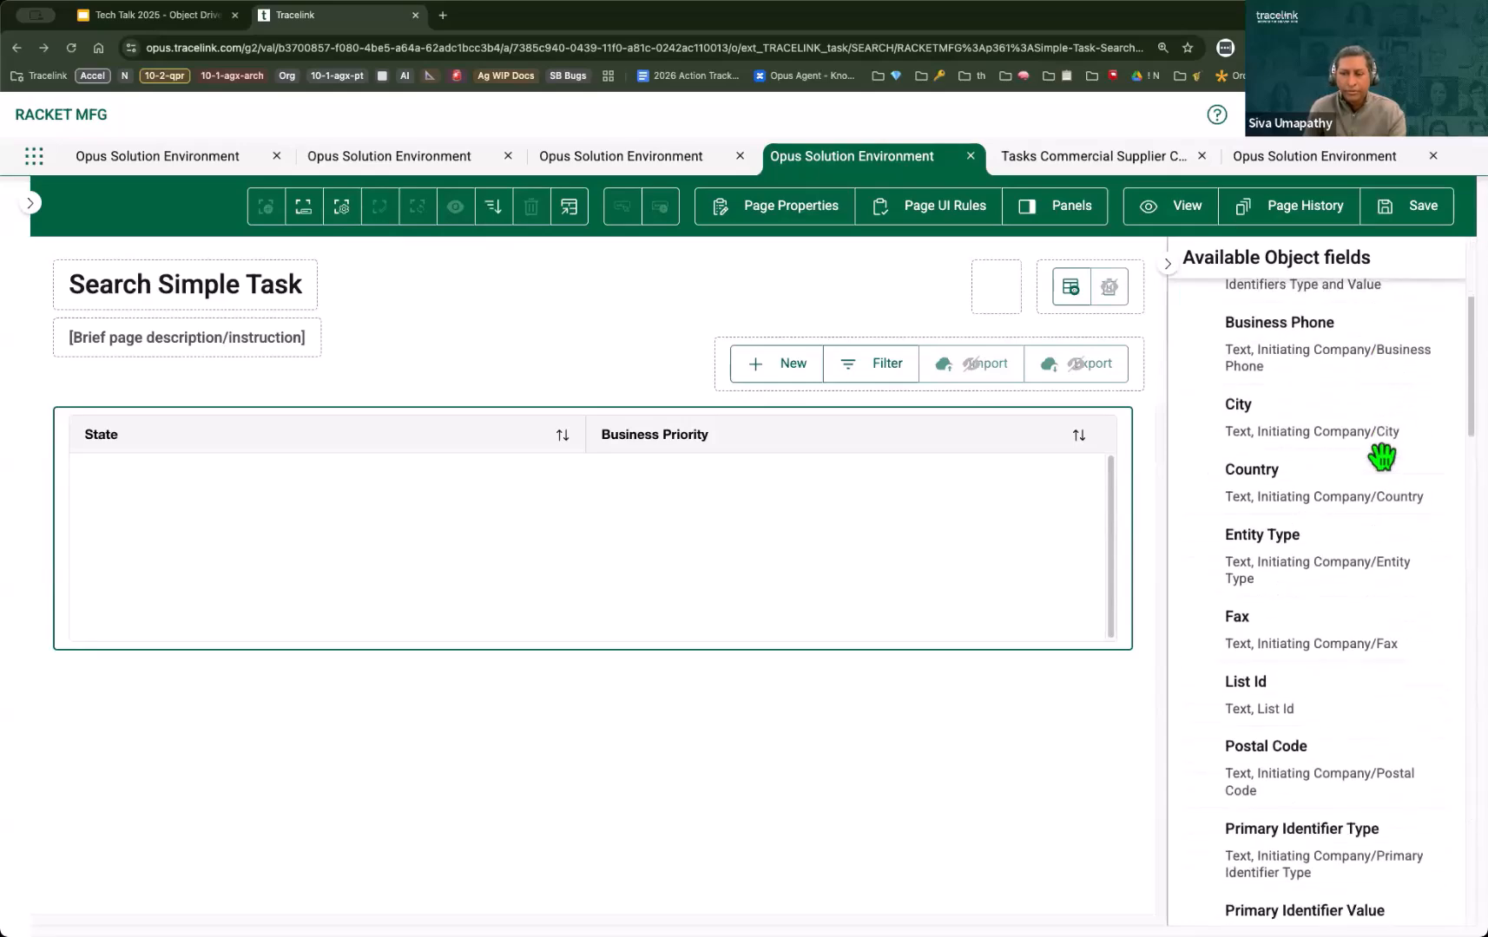
{"action": "scroll", "coordinate": [1381, 456], "scroll_direction": "down", "scroll_amount": 2}
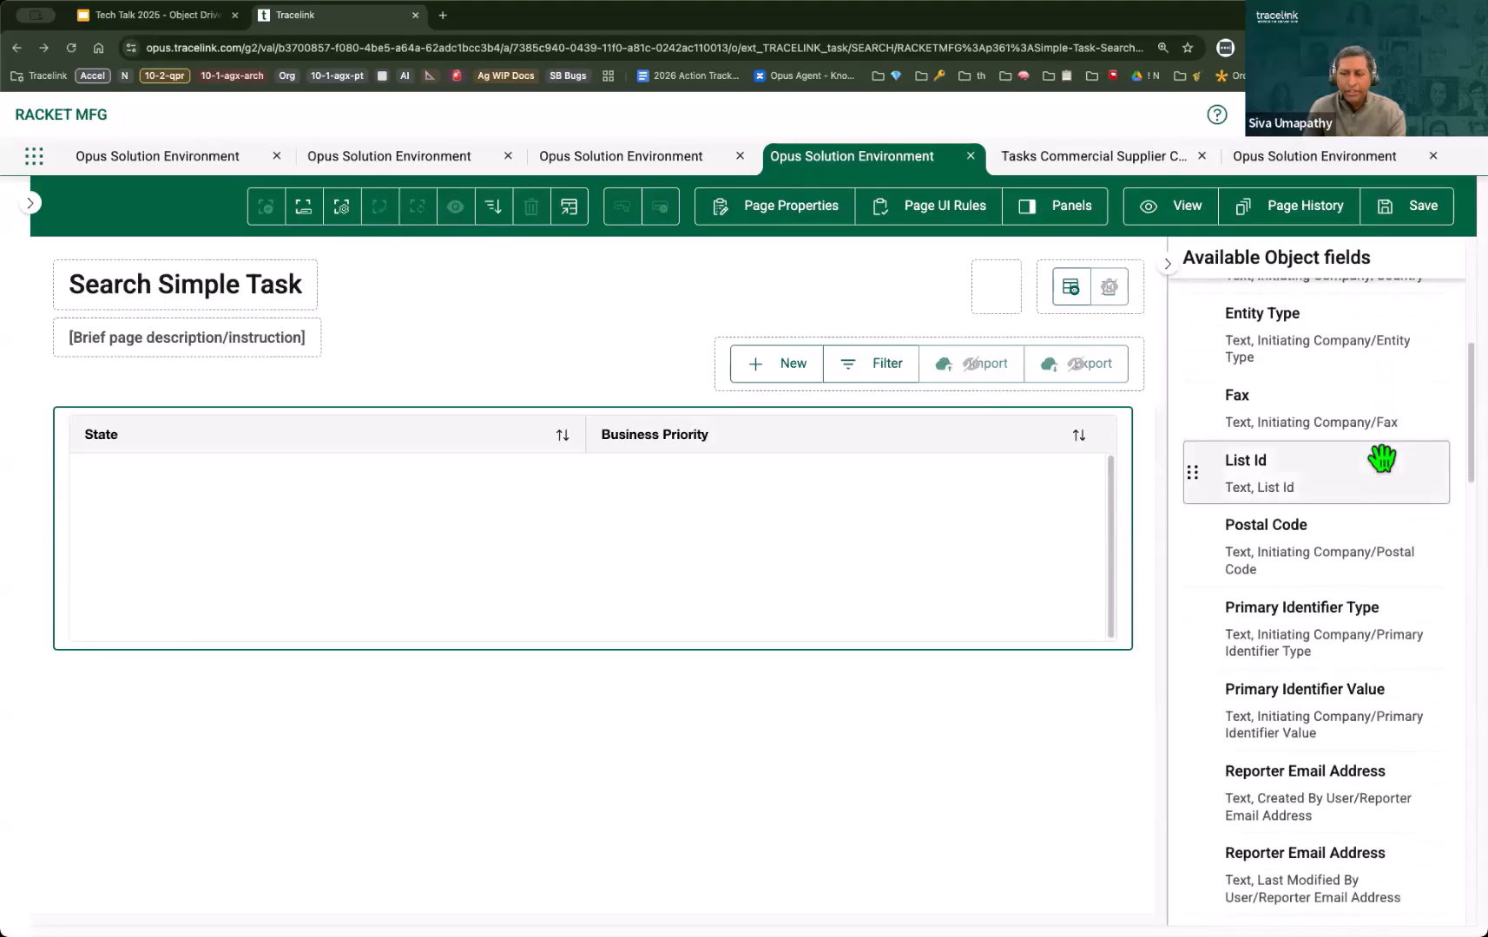
{"action": "left_click_drag", "start_coordinate": [1390, 475], "coordinate": [840, 438]}
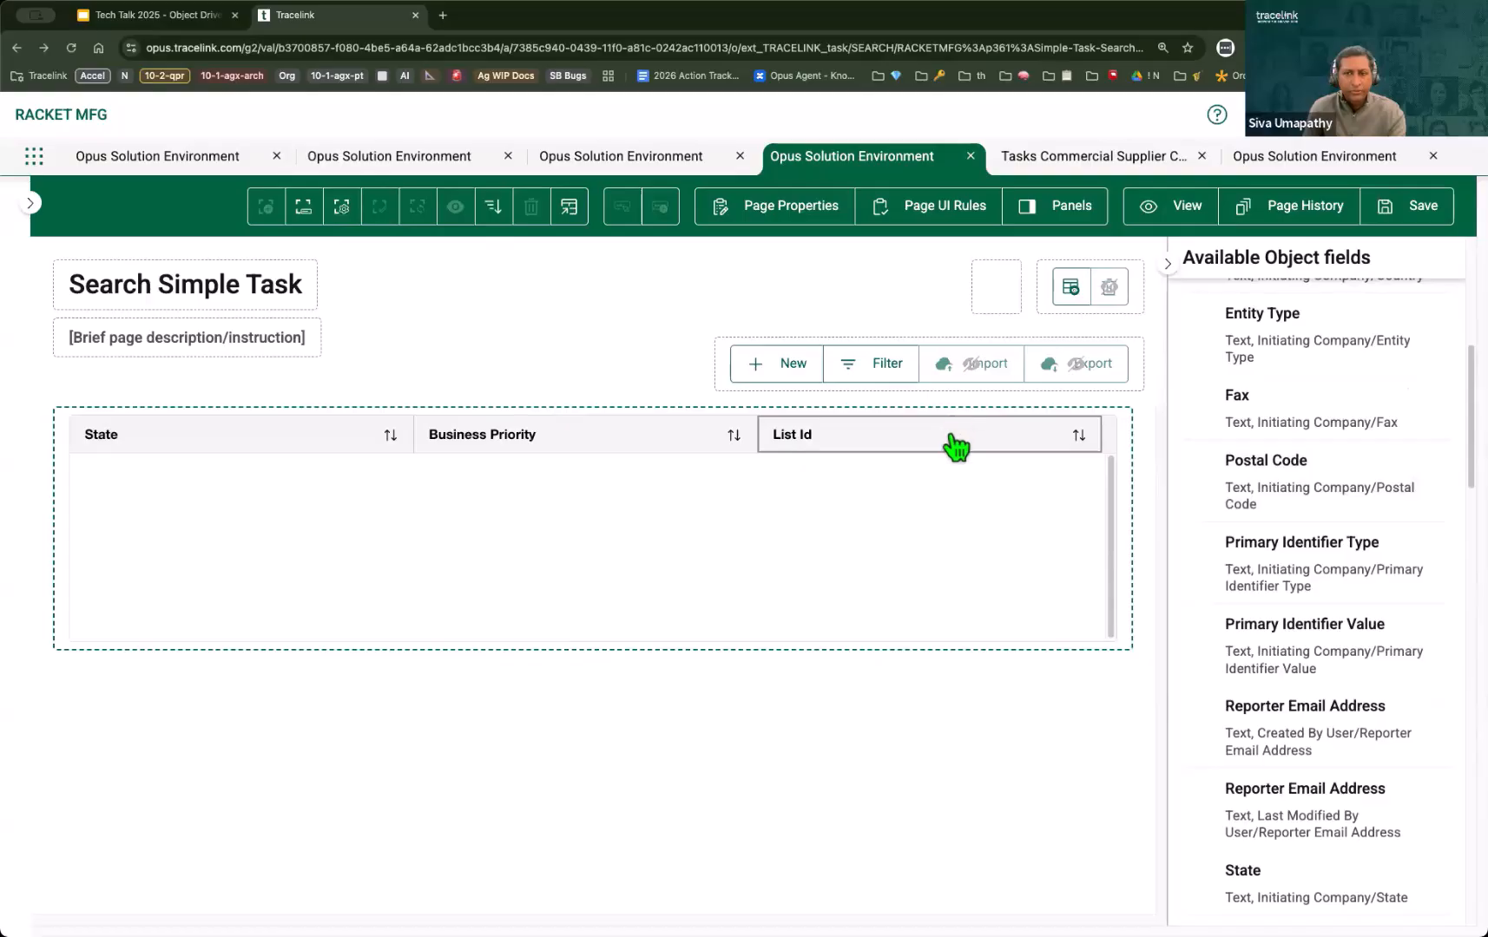
{"action": "left_click_drag", "start_coordinate": [952, 438], "coordinate": [292, 421]}
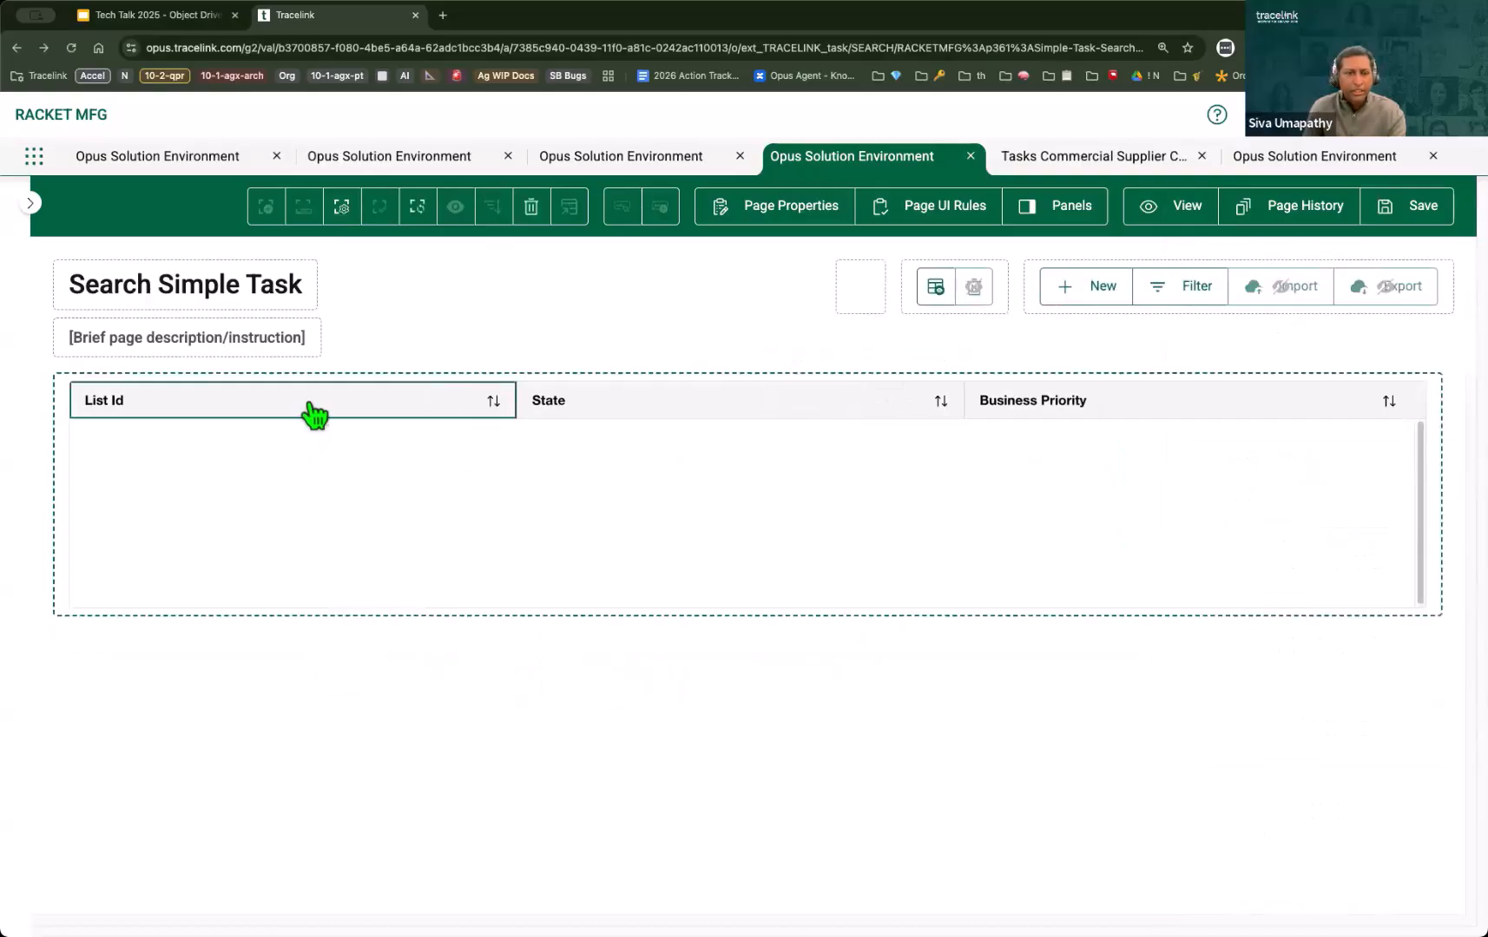
Step: Enable the hyperlink property for the List Id column and save the search page
{"action": "left_click", "coordinate": [342, 206]}
{"action": "left_click", "coordinate": [1216, 439]}
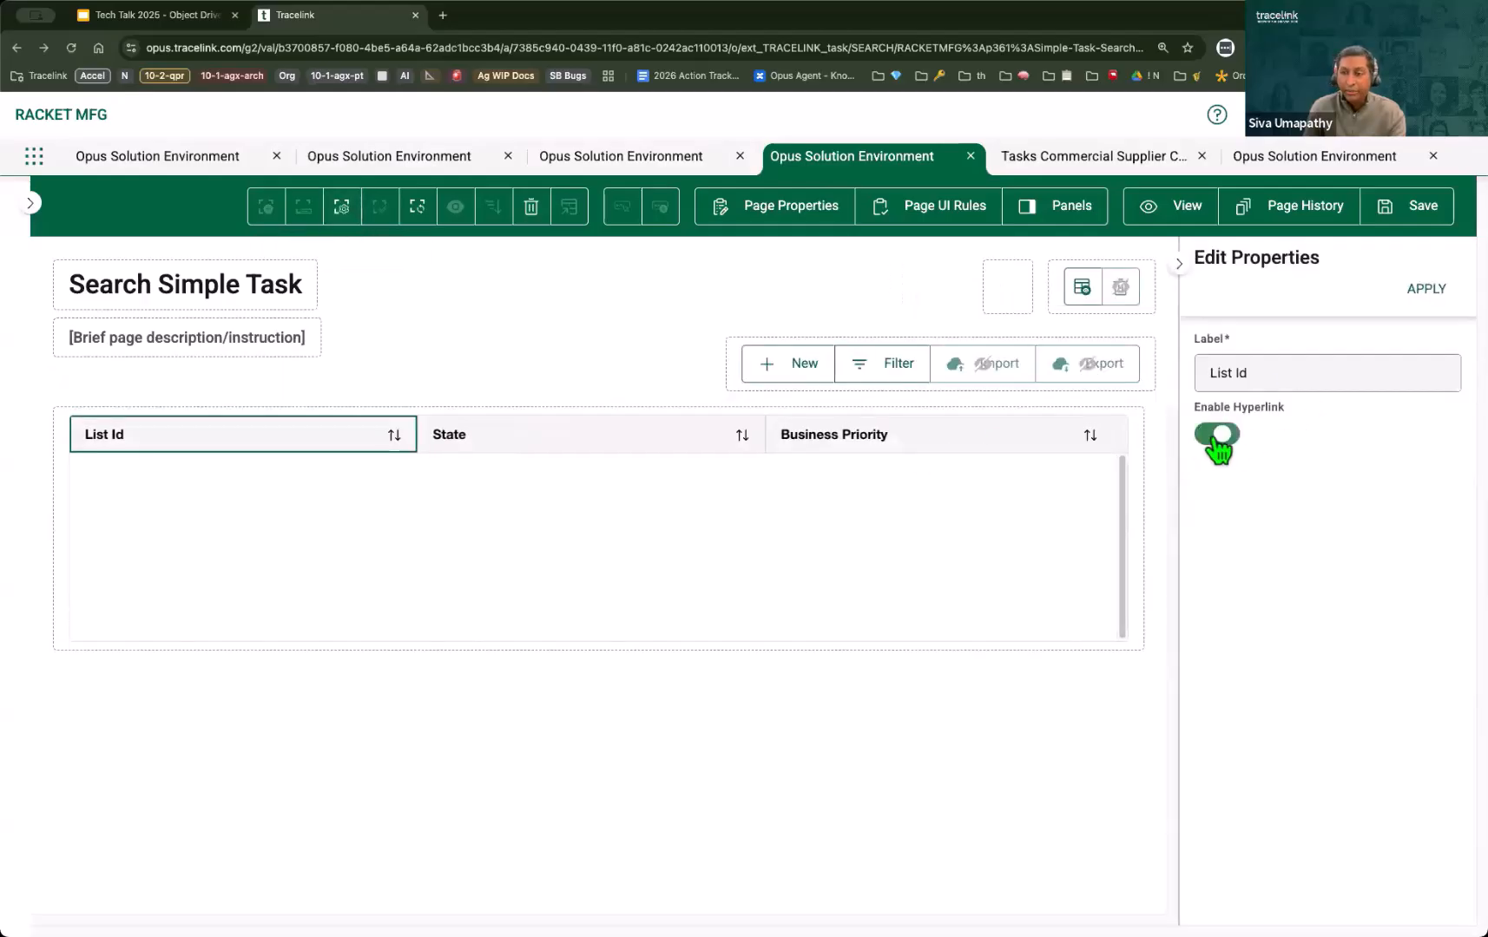
{"action": "left_click", "coordinate": [1415, 228]}
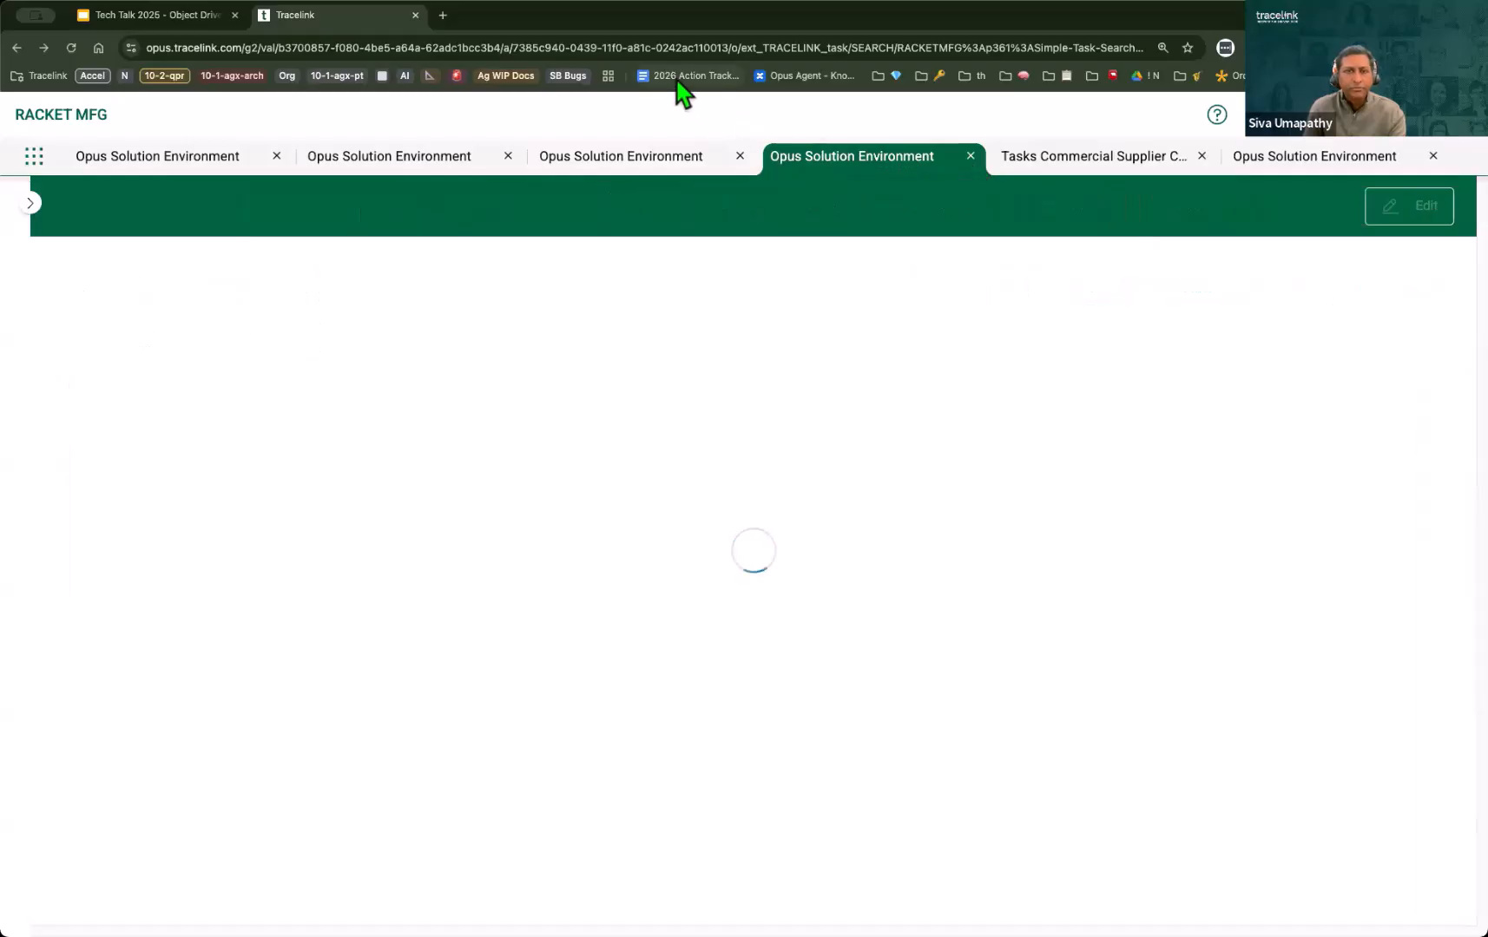
Step: Reload the Simple Task list in the Tasks network, sort it ascending by List Id and widen the List Id column
{"action": "left_click", "coordinate": [1031, 161]}
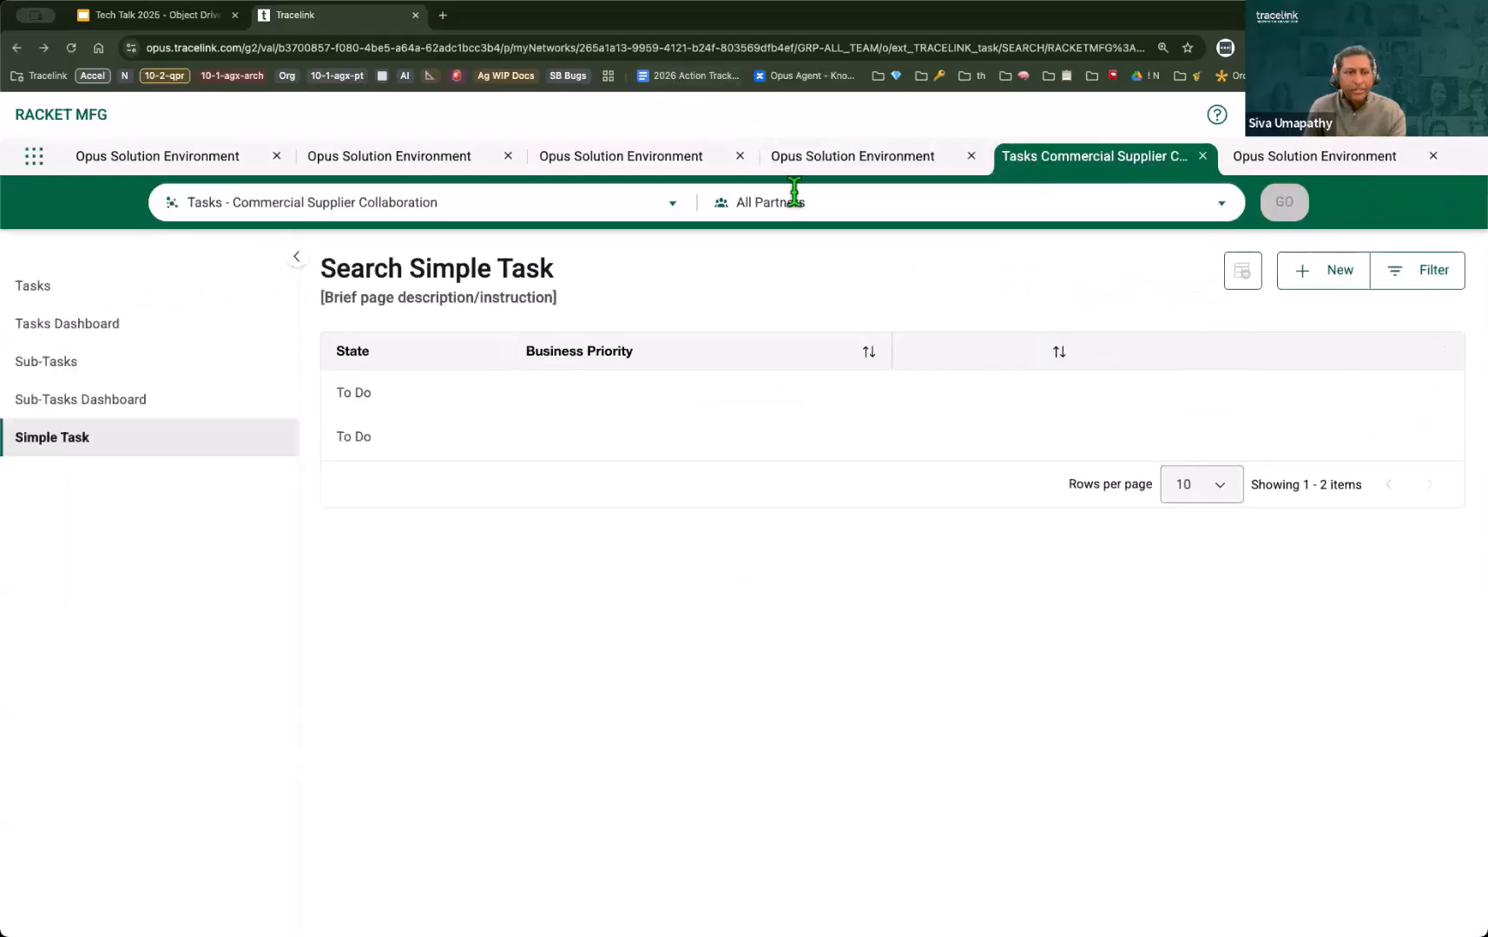
{"action": "left_click", "coordinate": [132, 440]}
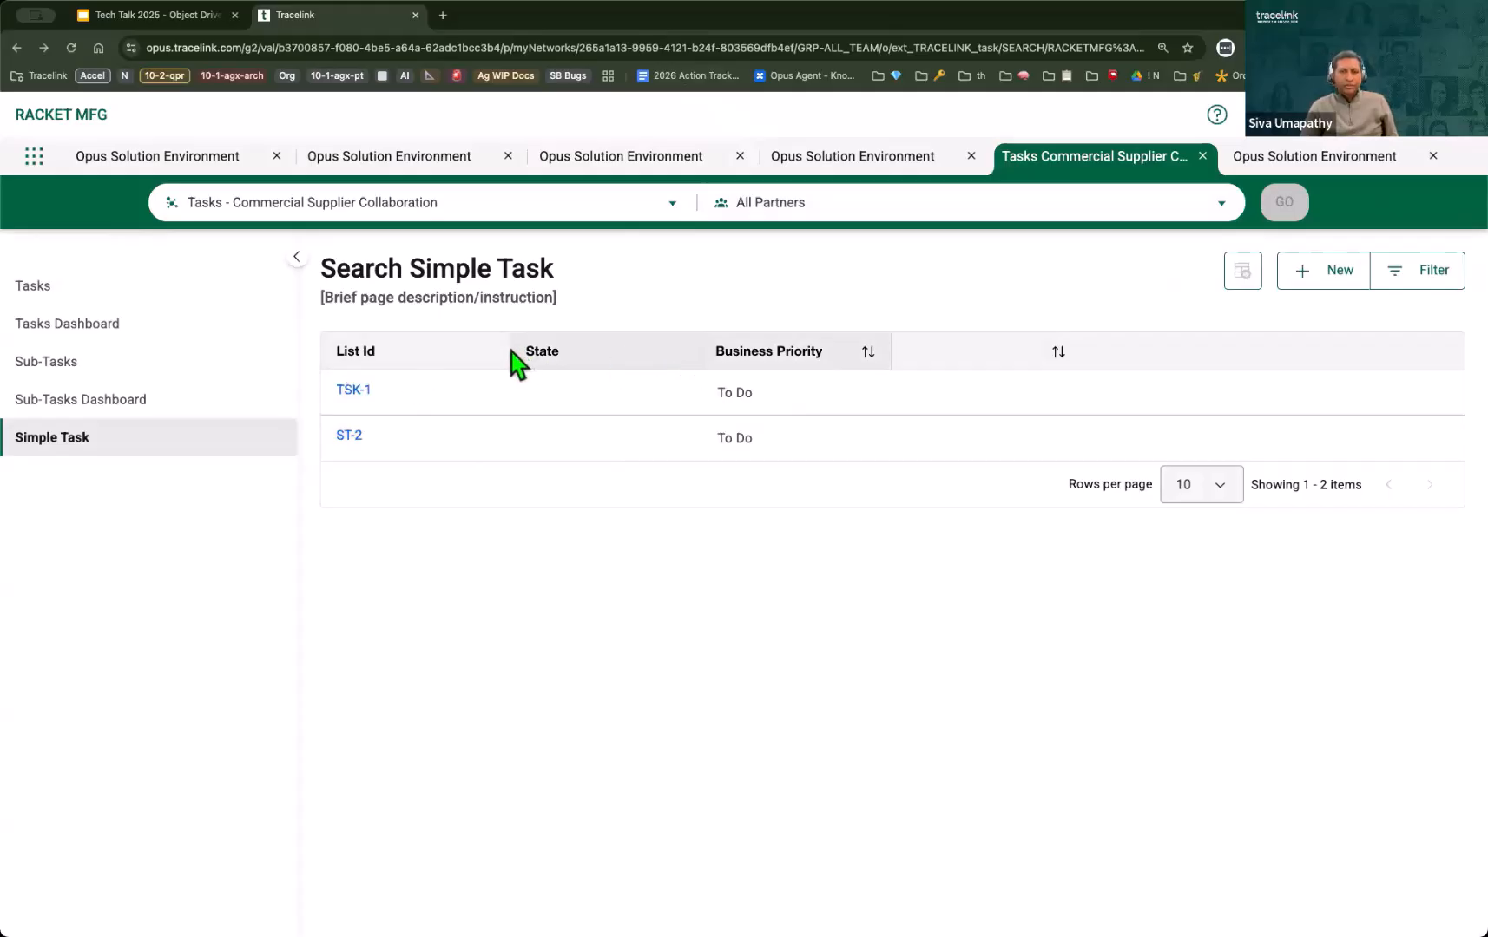
{"action": "left_click", "coordinate": [515, 363]}
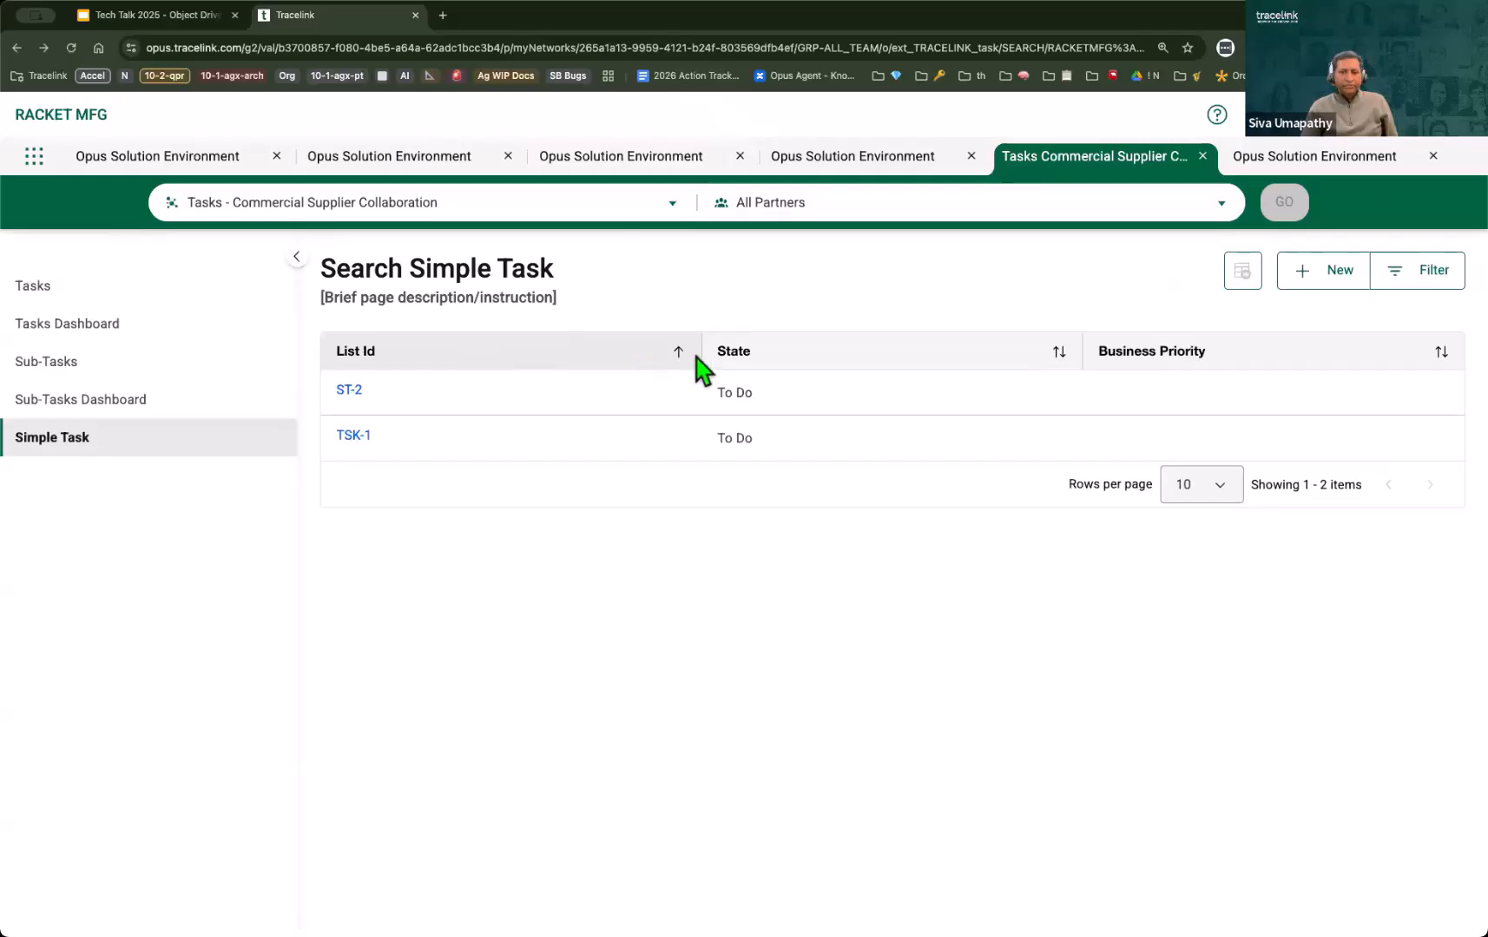
{"action": "left_click_drag", "start_coordinate": [700, 351], "coordinate": [796, 357]}
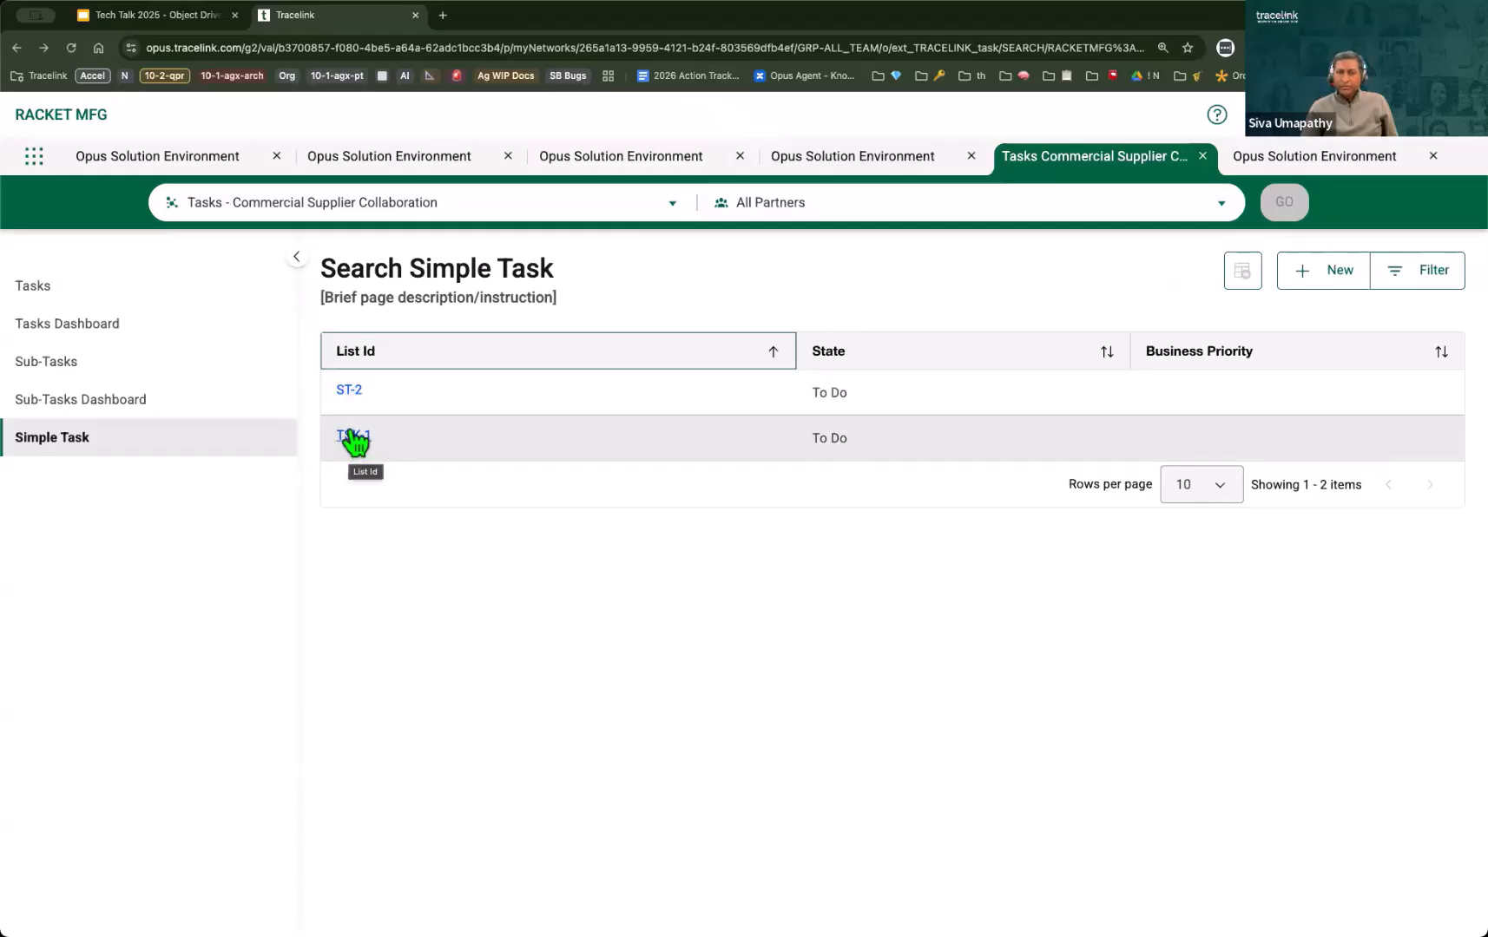
Step: Open the filters of the Simple Task list in the Tasks network to view the available search options
{"action": "left_click", "coordinate": [834, 166]}
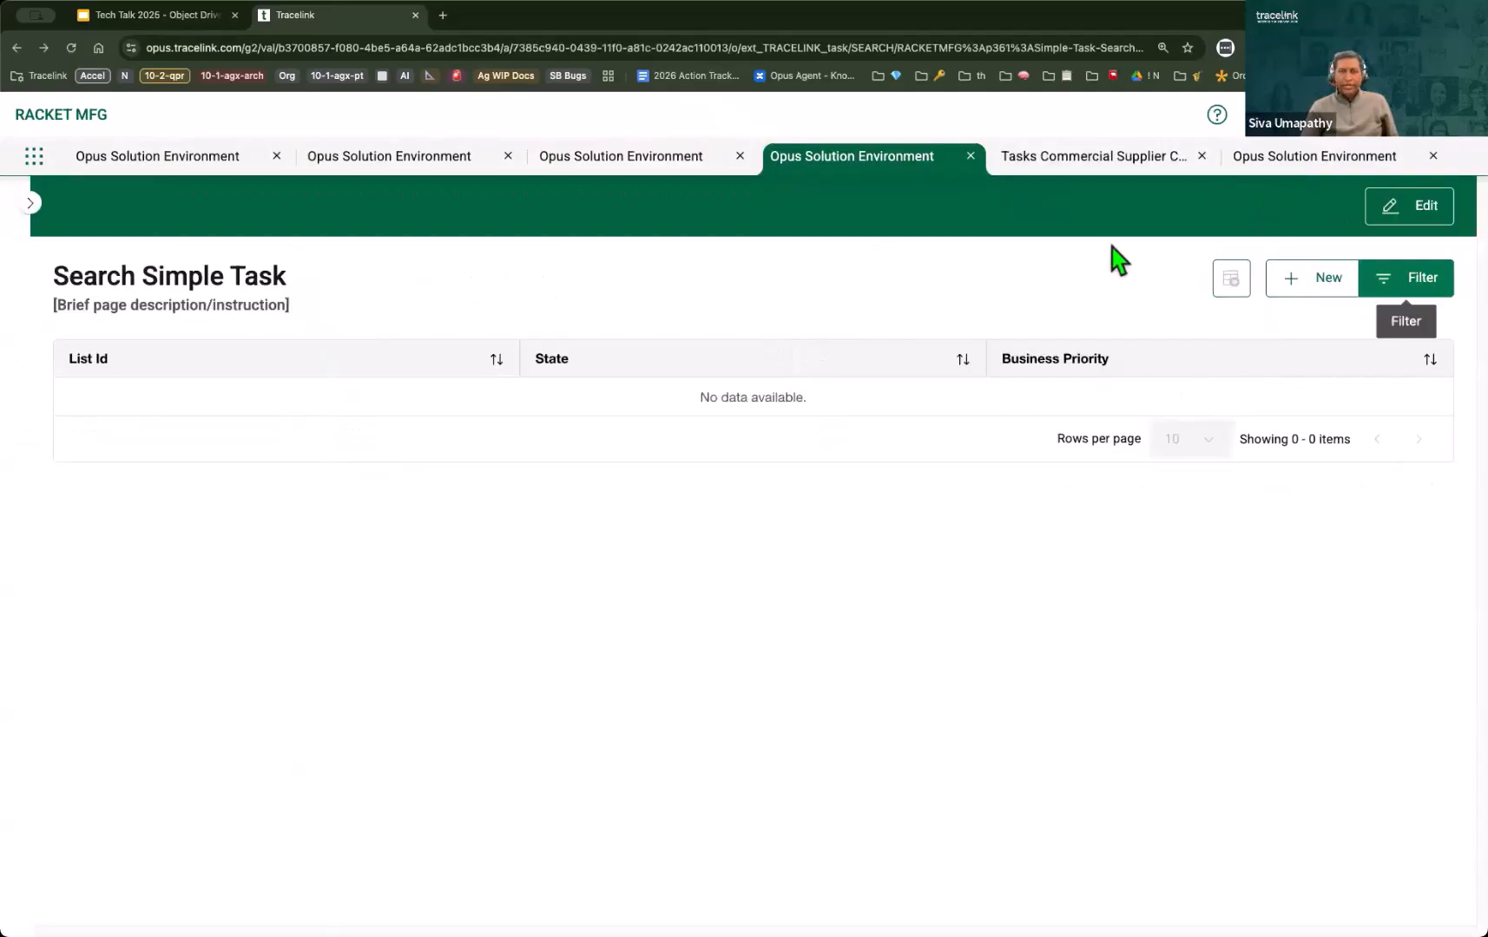
{"action": "left_click", "coordinate": [1073, 165]}
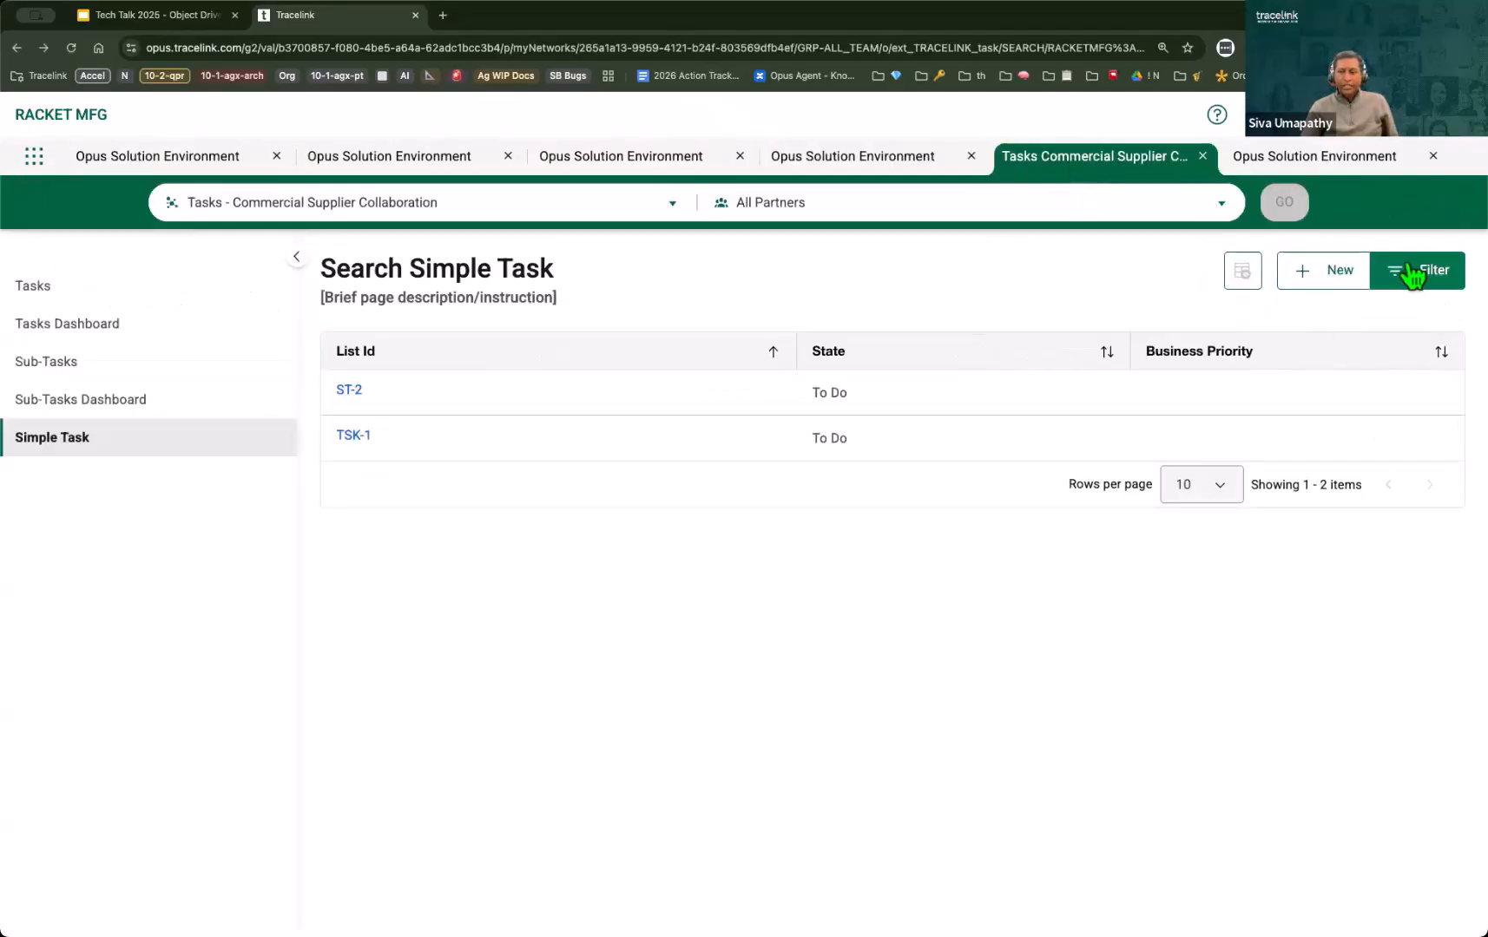
{"action": "left_click", "coordinate": [1413, 276]}
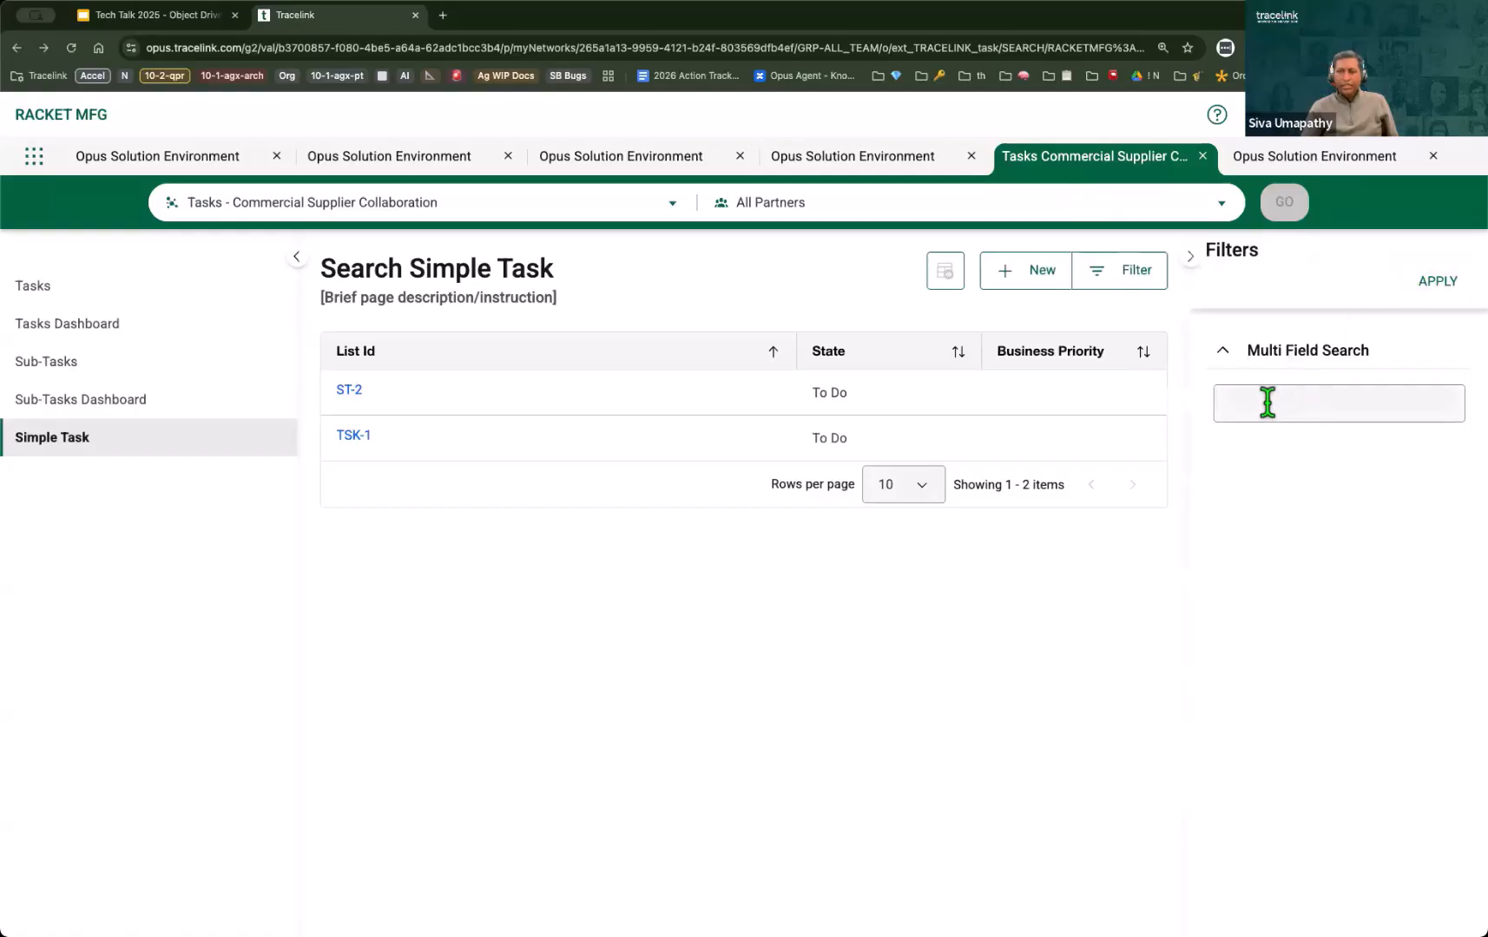
Step: Reopen the Search Simple Task page definition in edit mode and open its Filters panel for design
{"action": "left_click", "coordinate": [894, 159]}
{"action": "left_click", "coordinate": [1428, 209]}
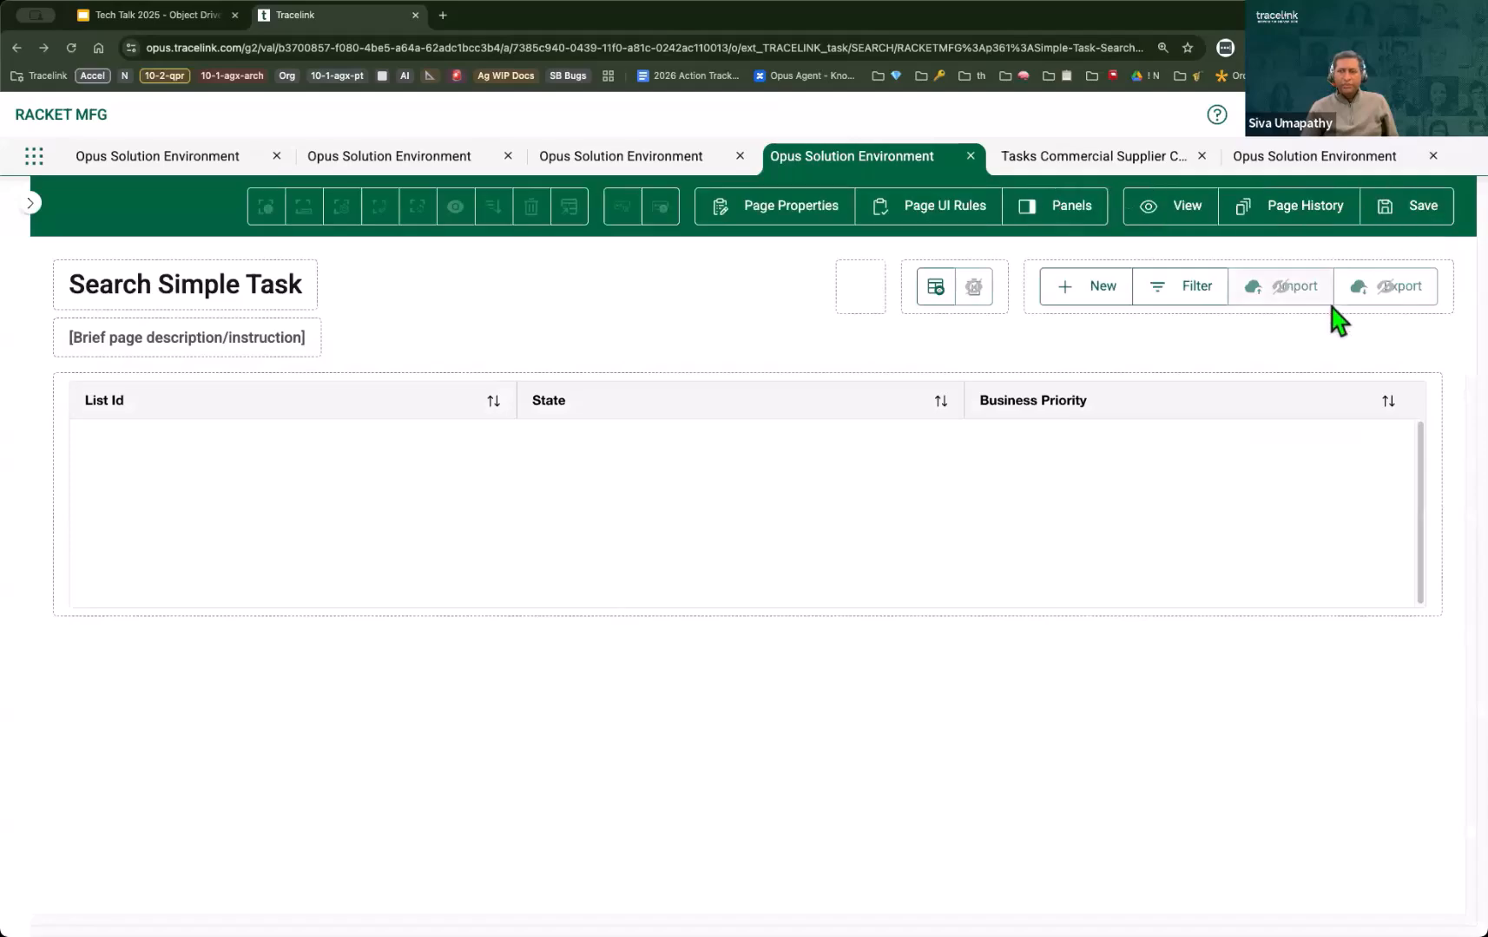
{"action": "left_click", "coordinate": [1428, 228]}
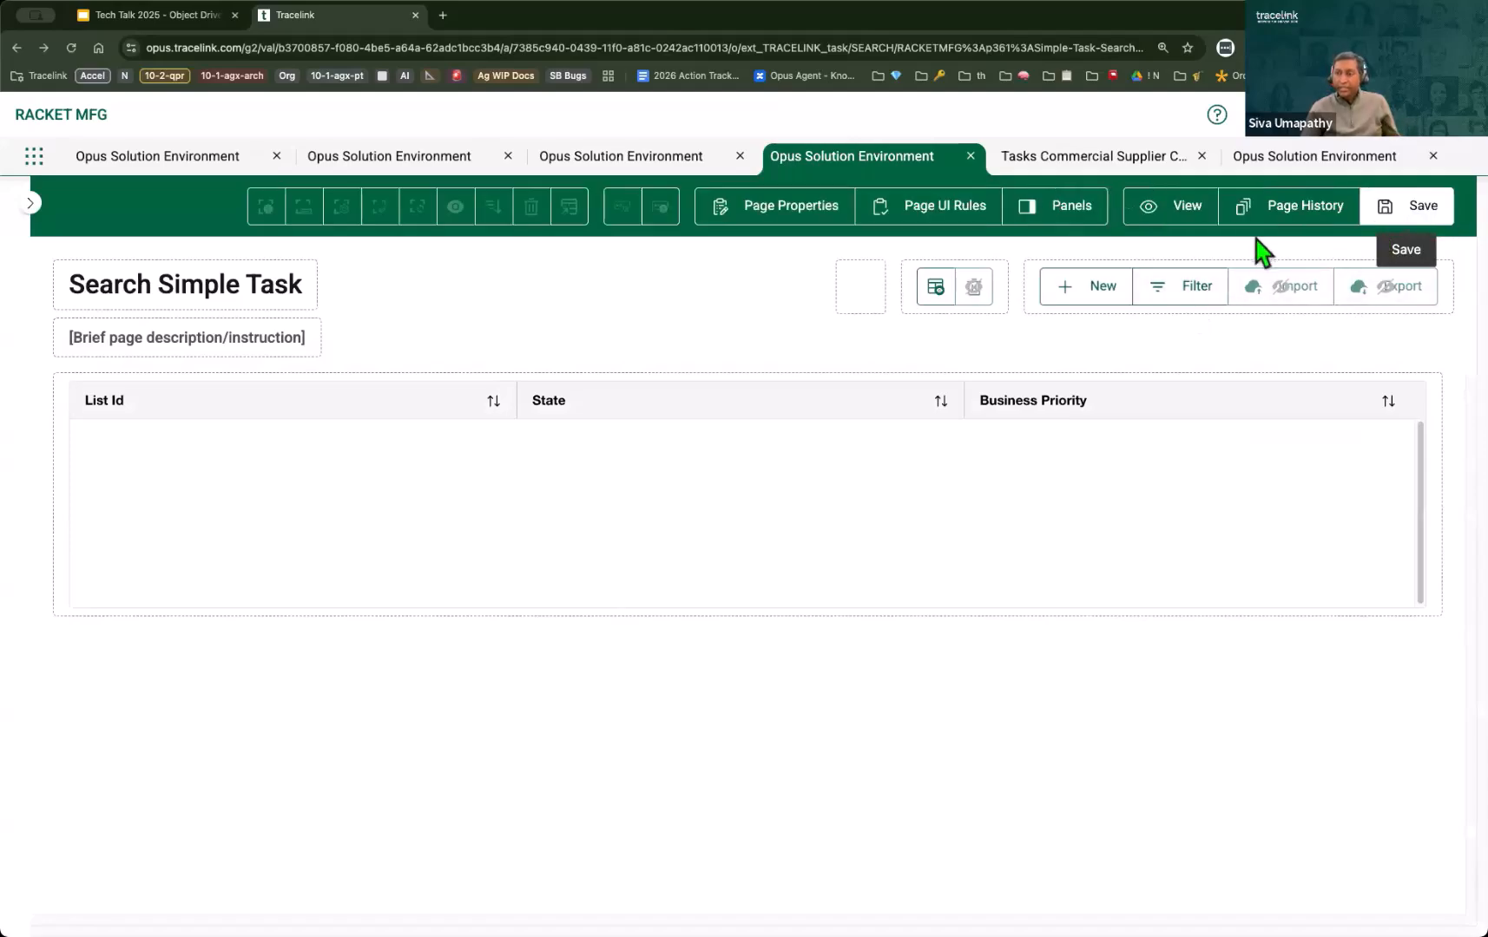
{"action": "left_click", "coordinate": [1191, 296]}
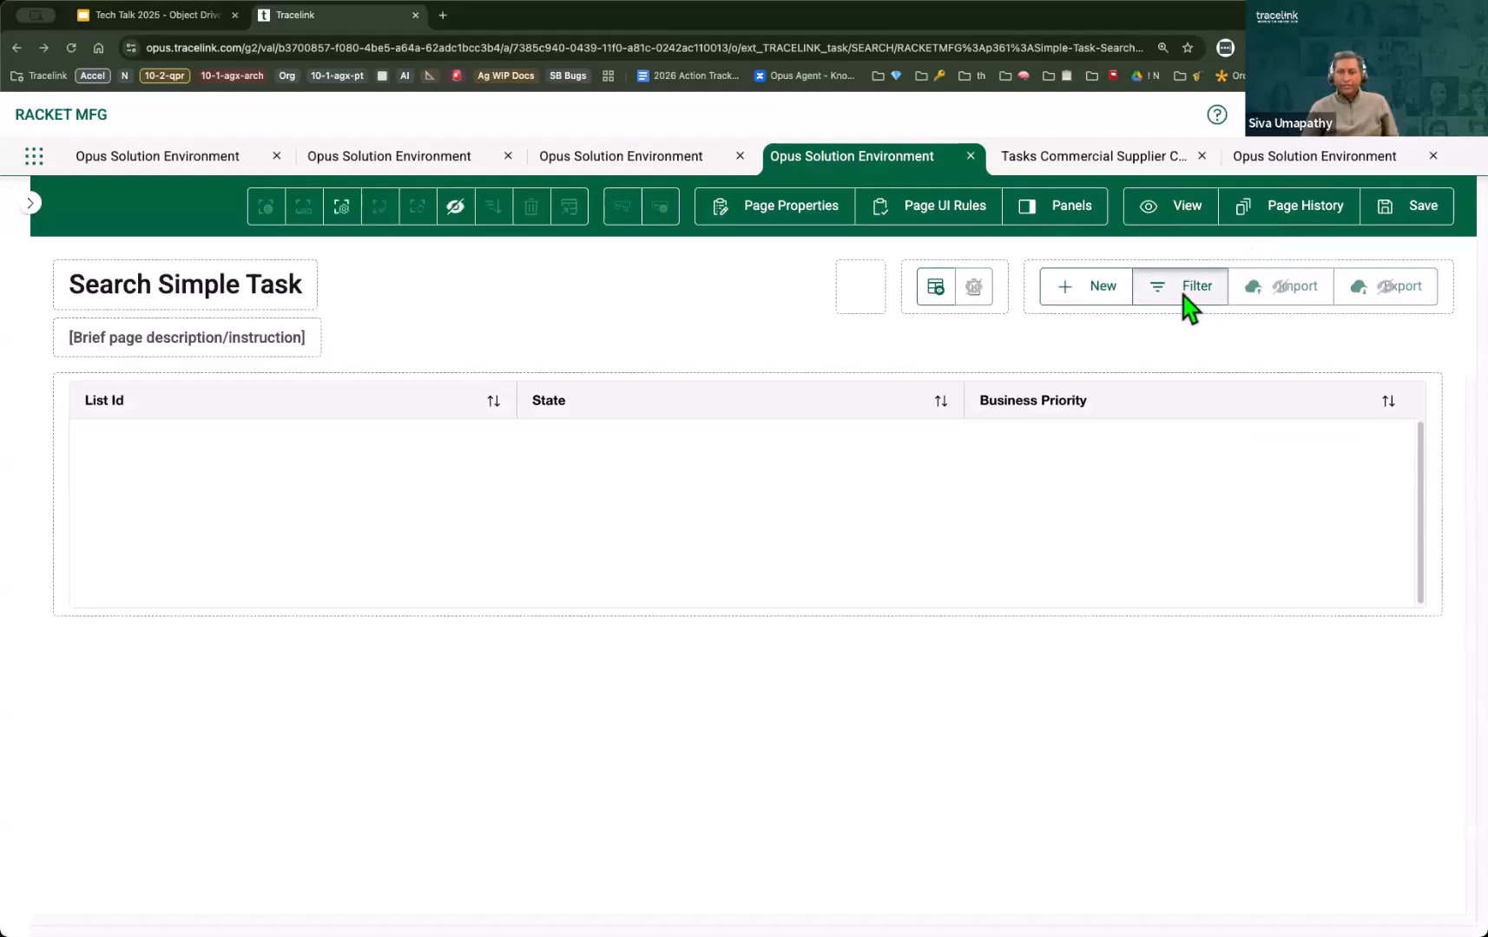
{"action": "left_click", "coordinate": [1076, 230]}
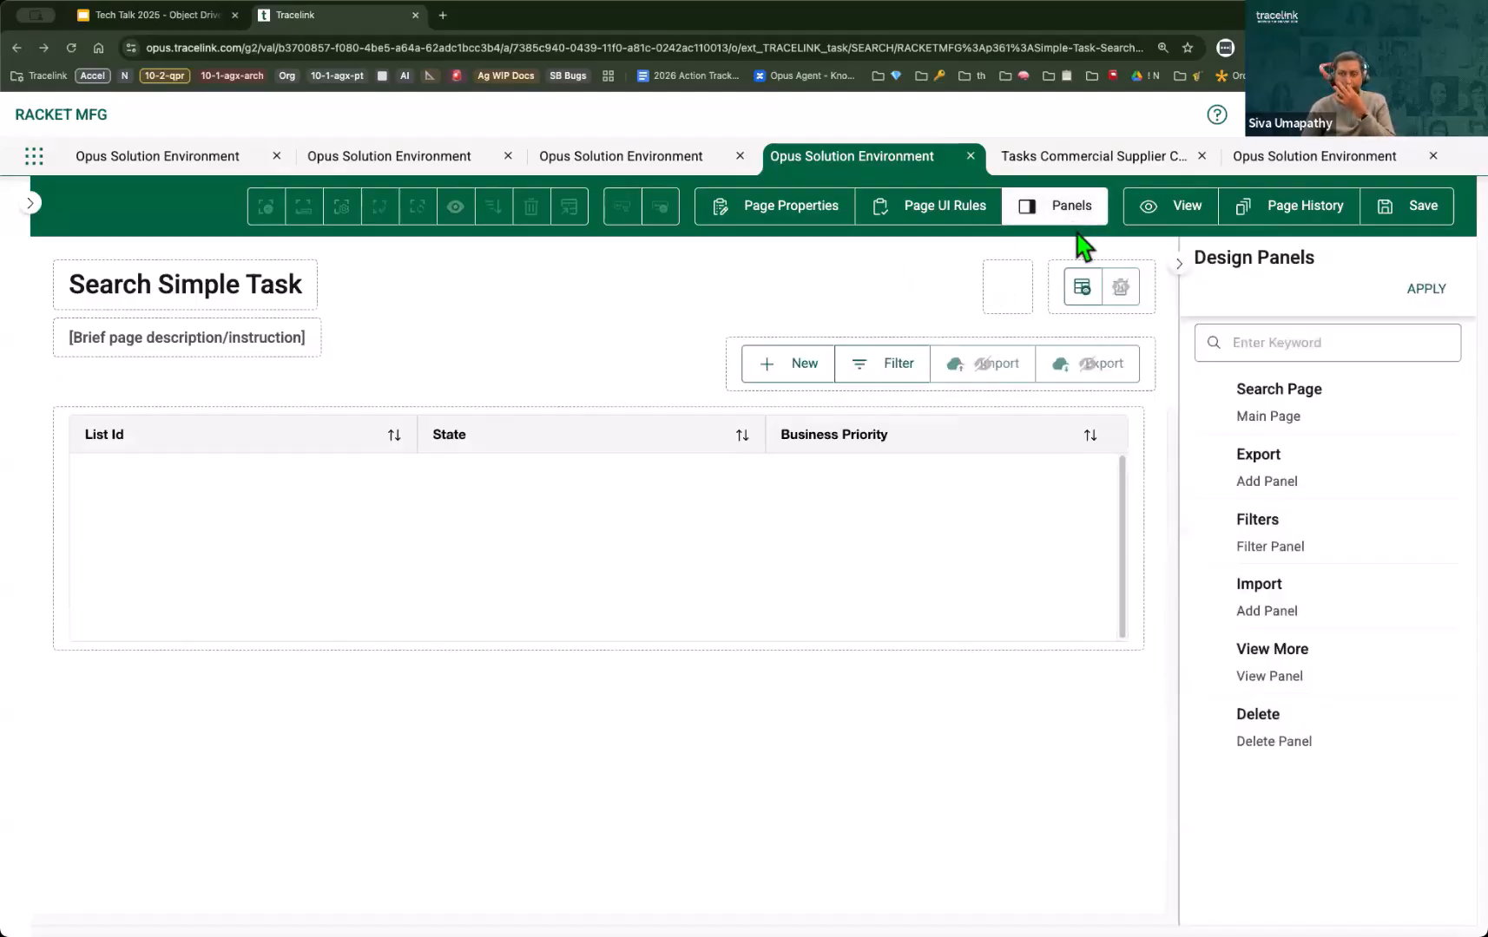
{"action": "left_click", "coordinate": [1335, 544]}
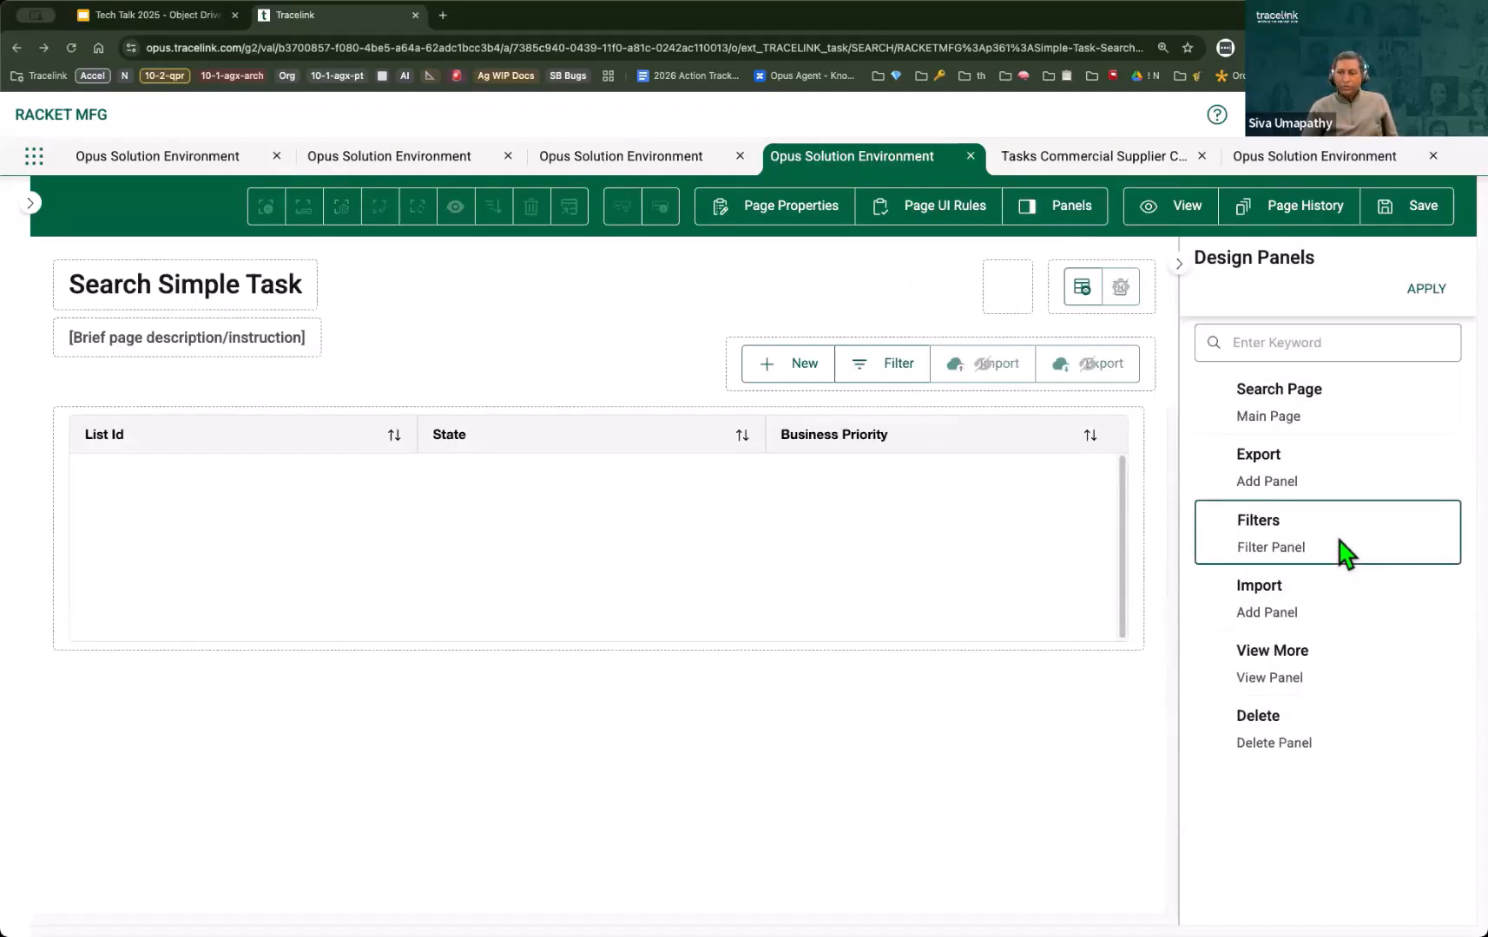
{"action": "left_click", "coordinate": [1431, 290]}
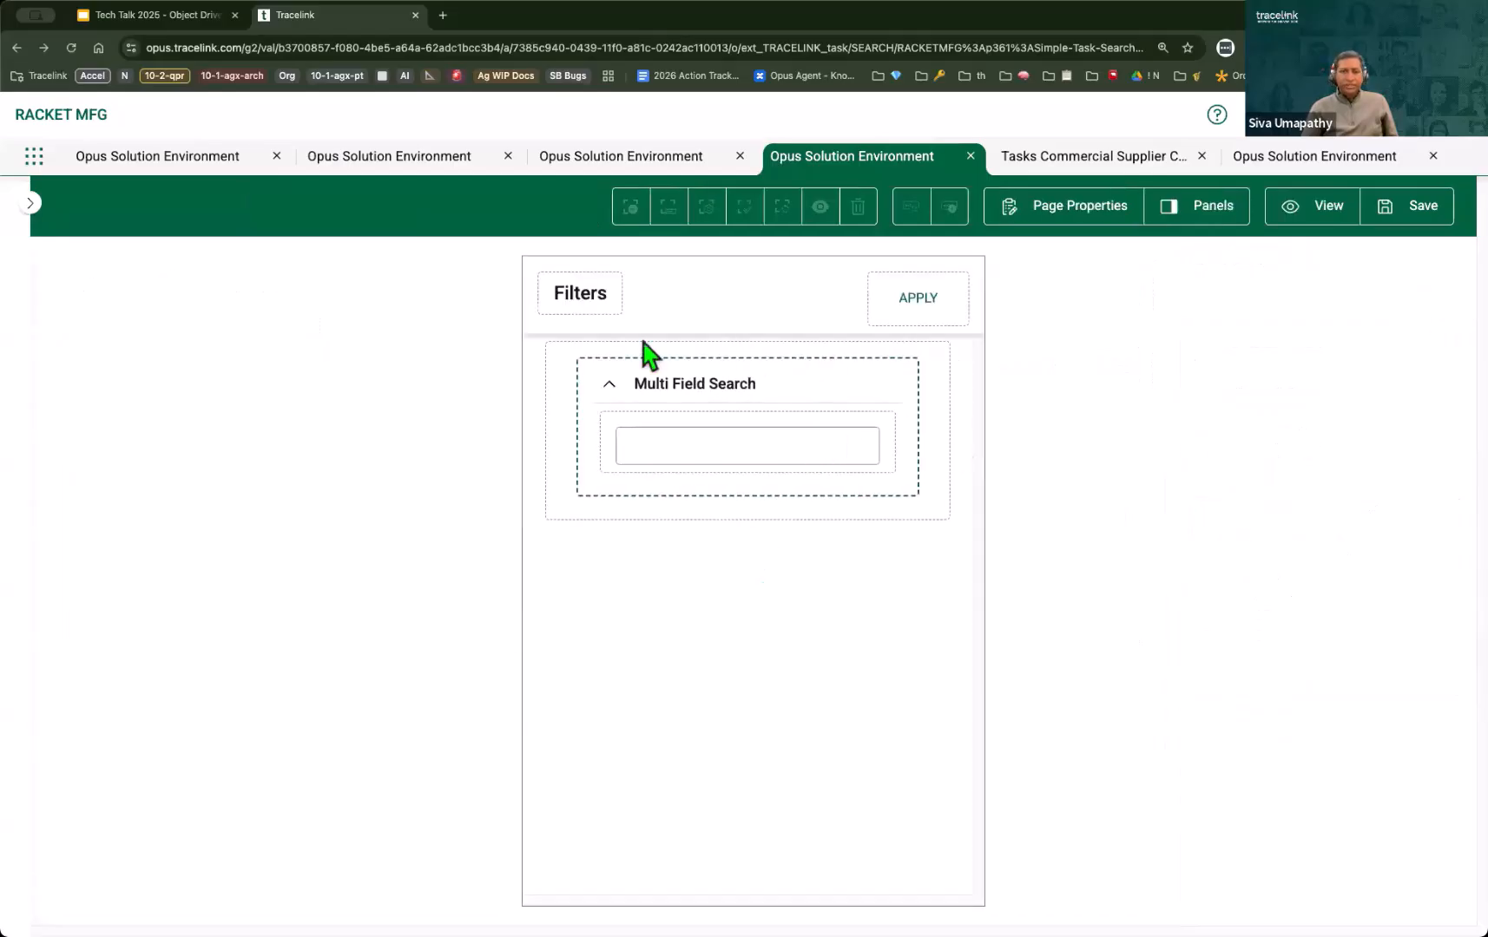
Step: Find the date fields available for the Filters panel's container and add Due Date as a filter above Multi Field Search
{"action": "left_click", "coordinate": [606, 442]}
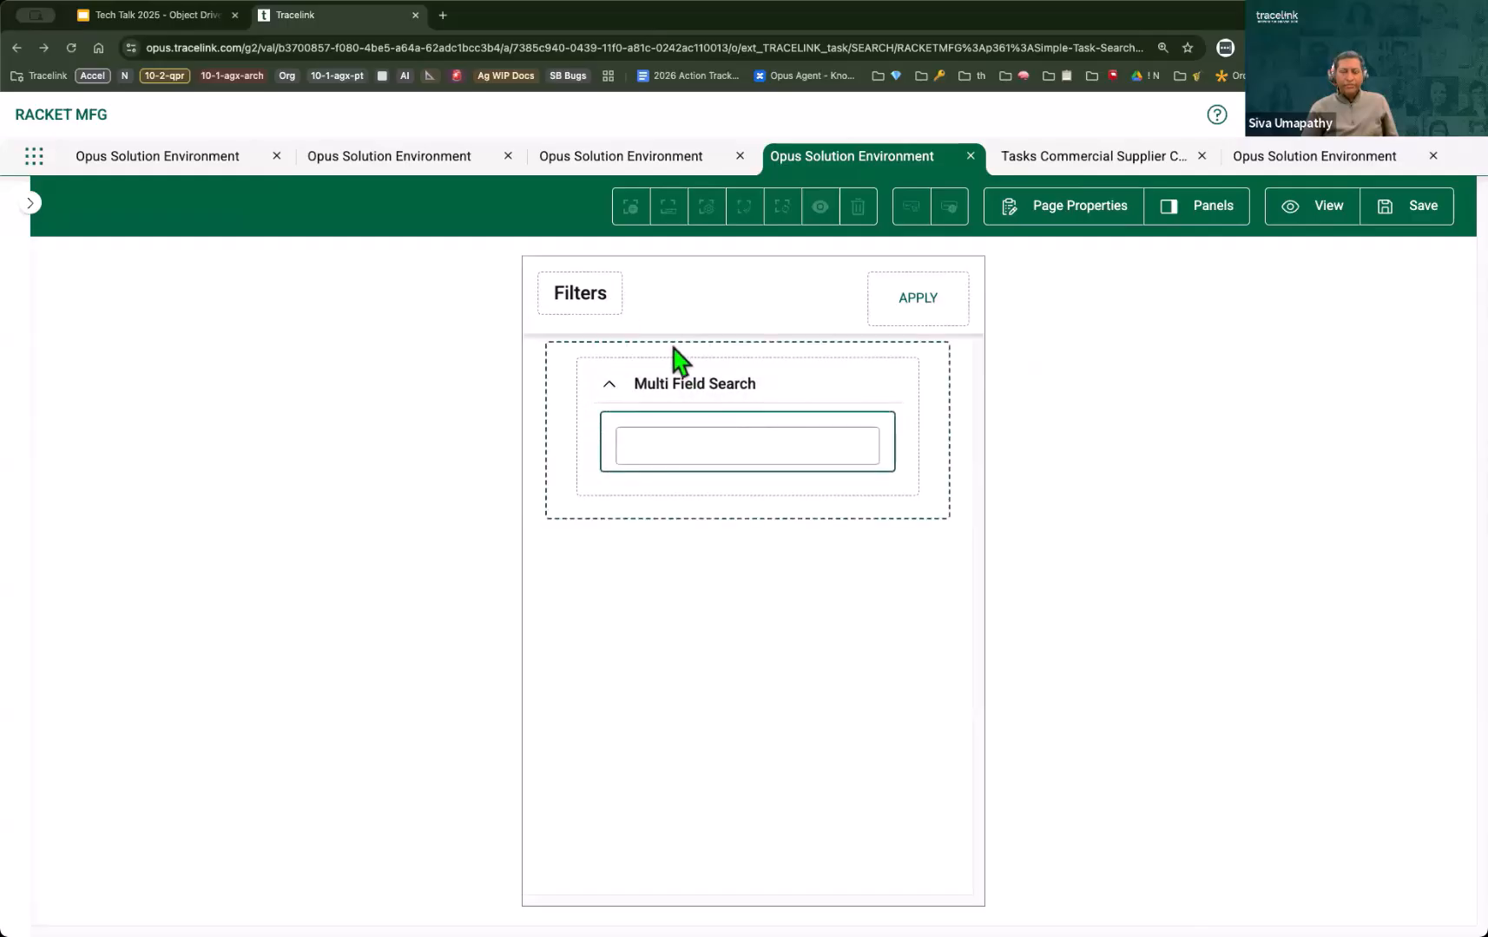
{"action": "left_click", "coordinate": [589, 448]}
{"action": "left_click", "coordinate": [618, 355]}
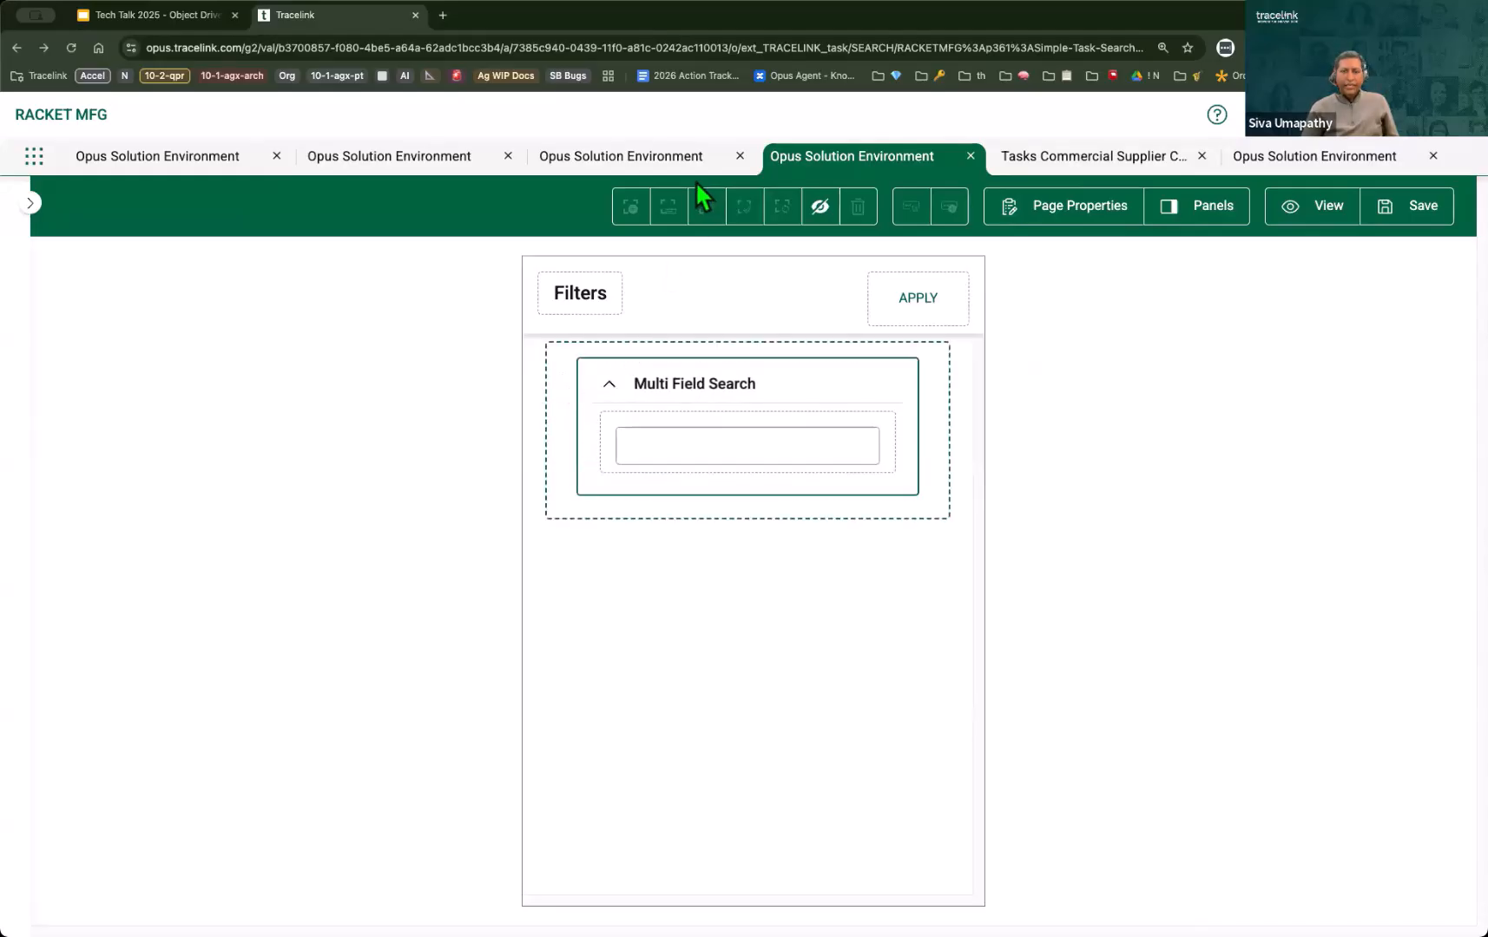
{"action": "left_click", "coordinate": [668, 206]}
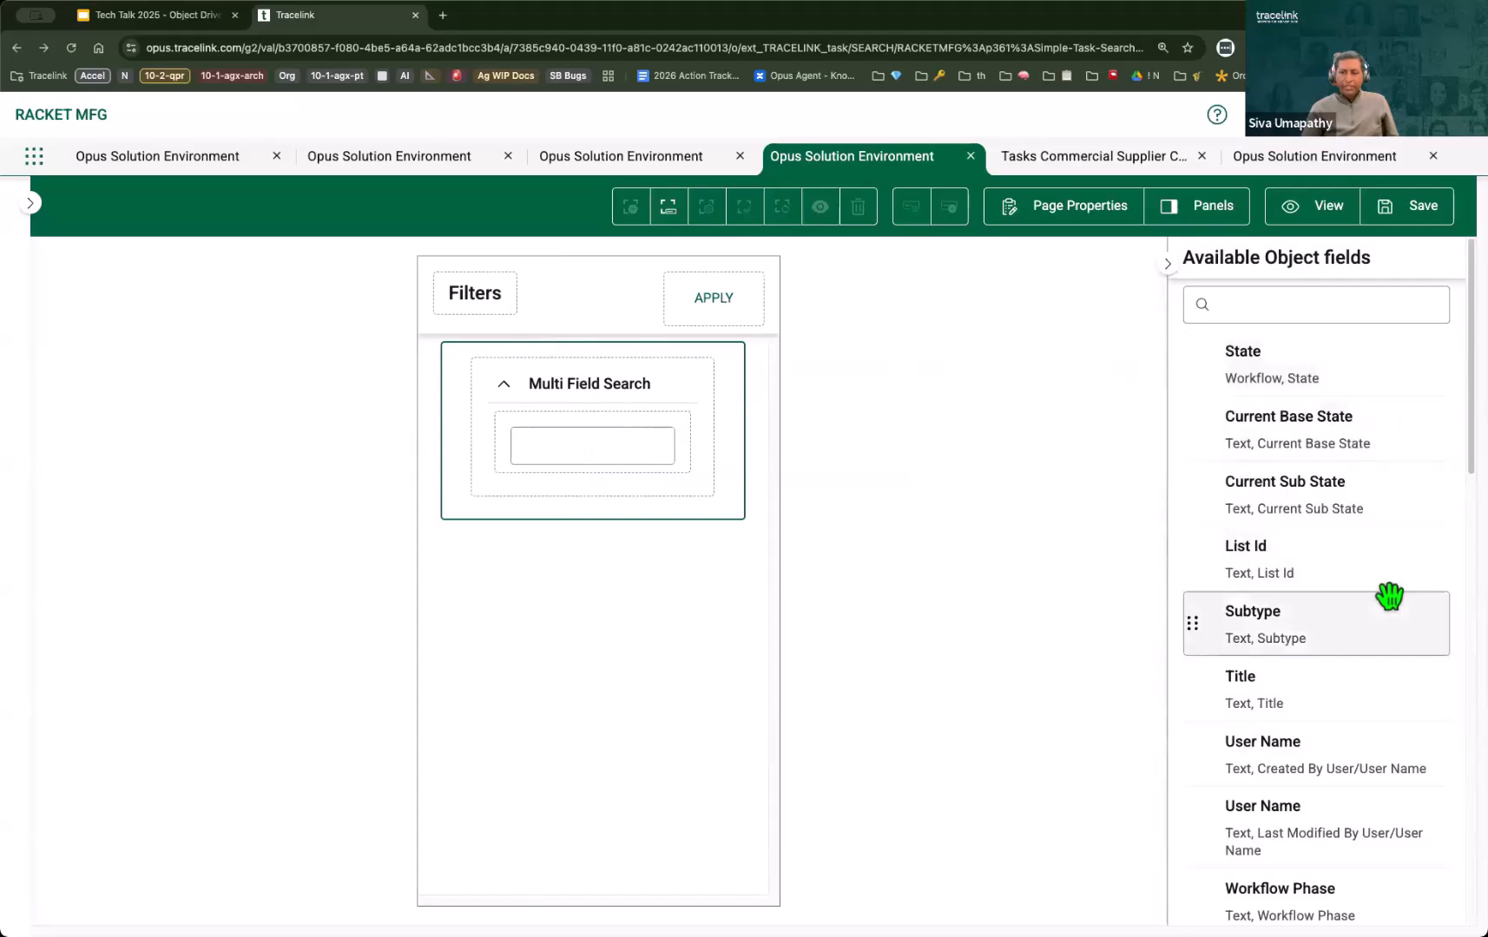
{"action": "scroll", "coordinate": [1388, 598], "scroll_direction": "down", "scroll_amount": 6}
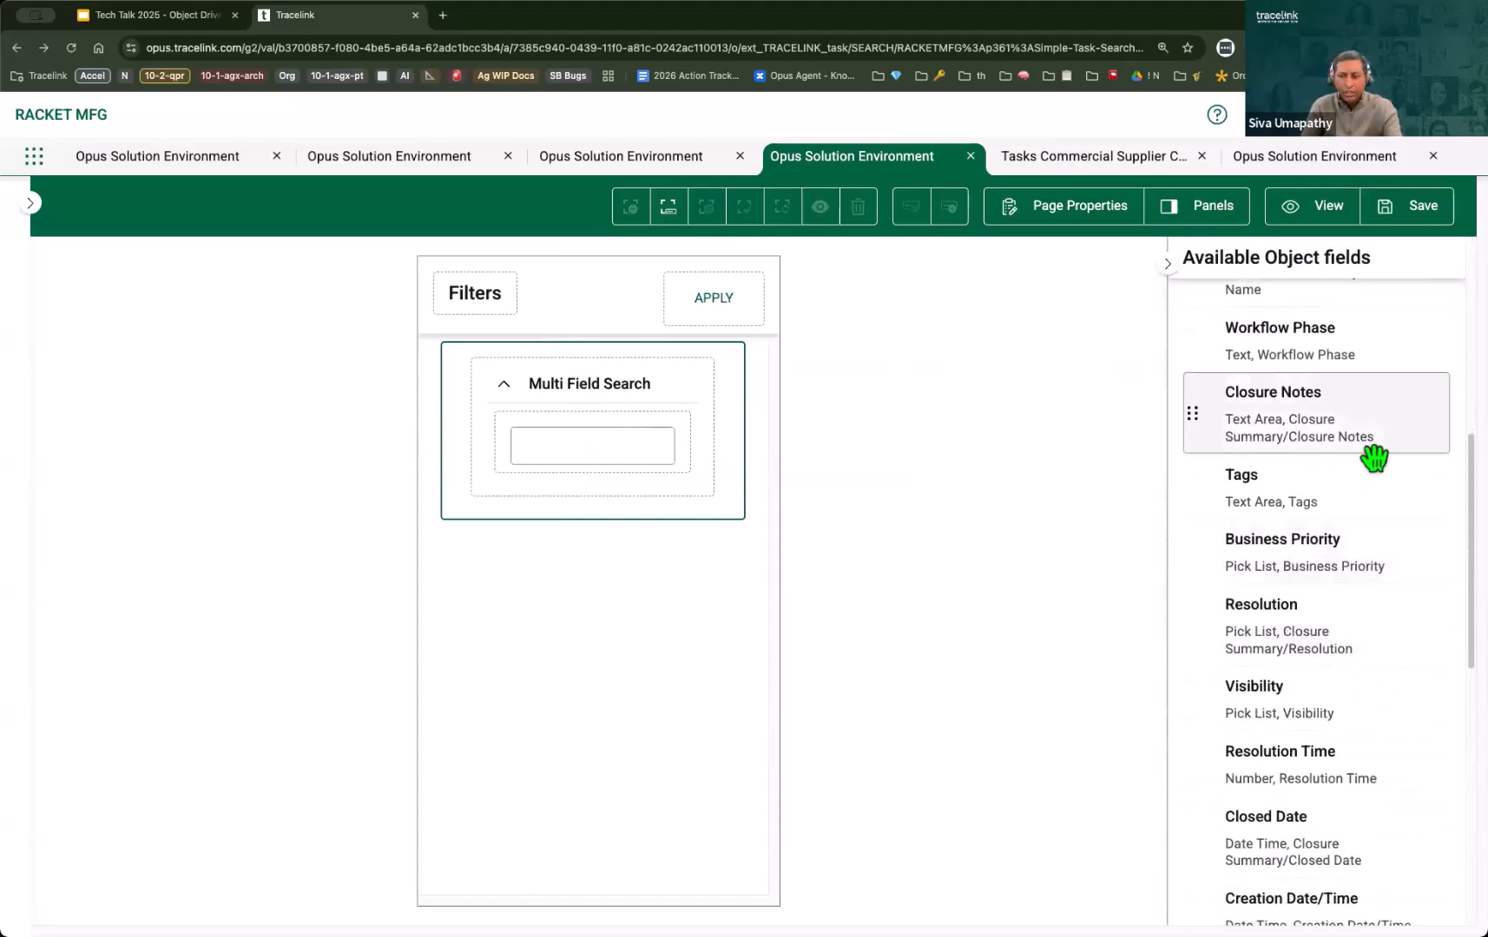
{"action": "scroll", "coordinate": [1337, 434], "scroll_direction": "up", "scroll_amount": 7}
{"action": "left_click", "coordinate": [1267, 299]}
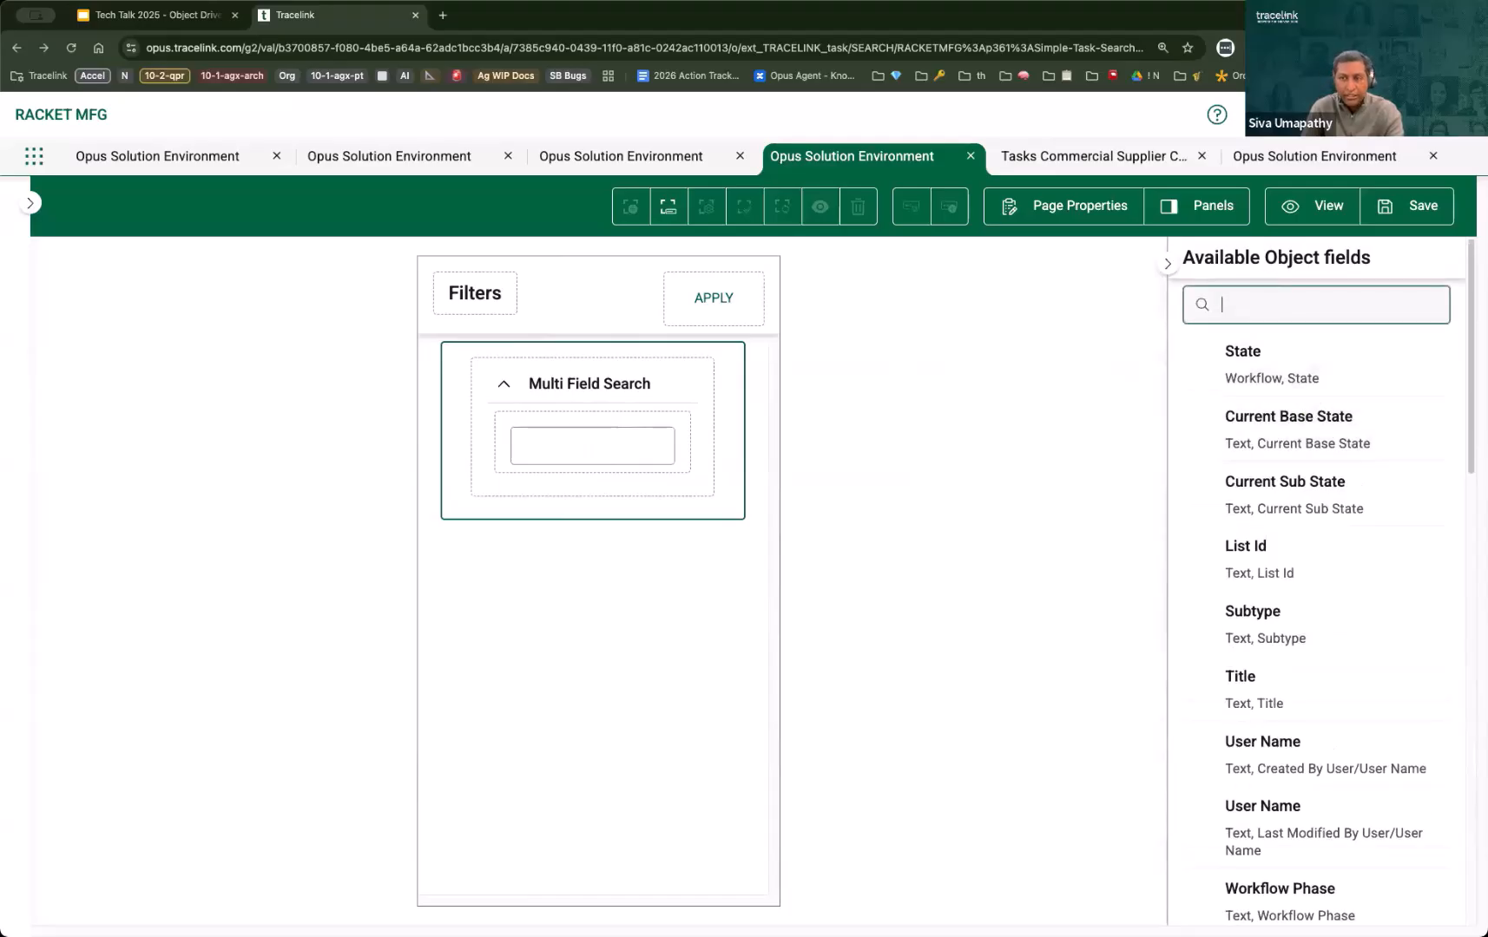
{"action": "type", "text": "da"}
{"action": "left_click_drag", "start_coordinate": [1312, 457], "coordinate": [665, 528]}
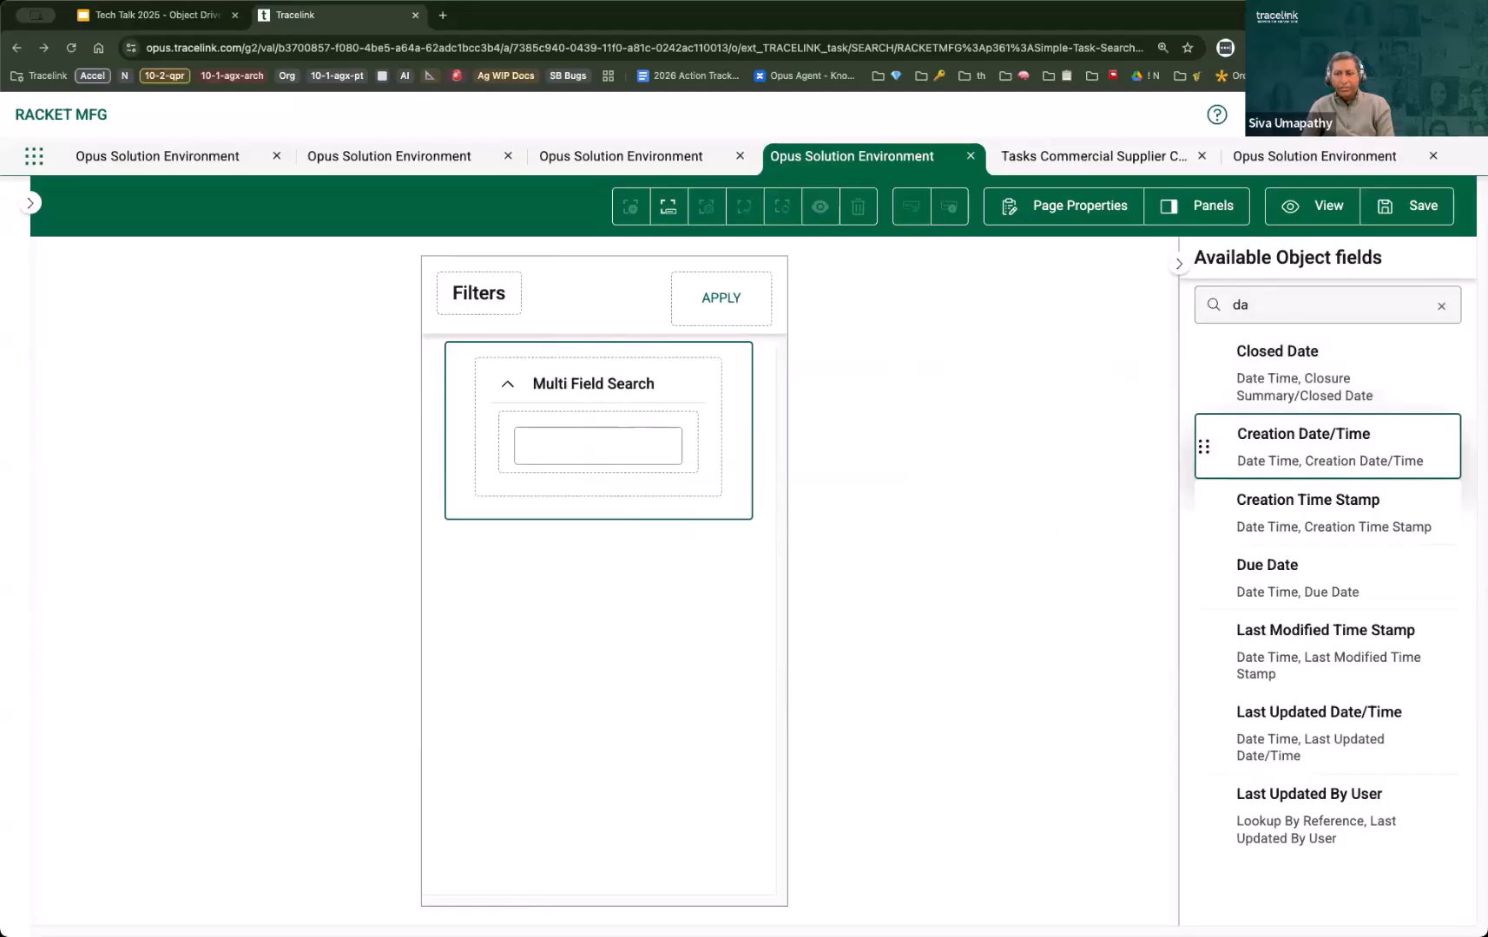
{"action": "left_click_drag", "start_coordinate": [1311, 582], "coordinate": [631, 472]}
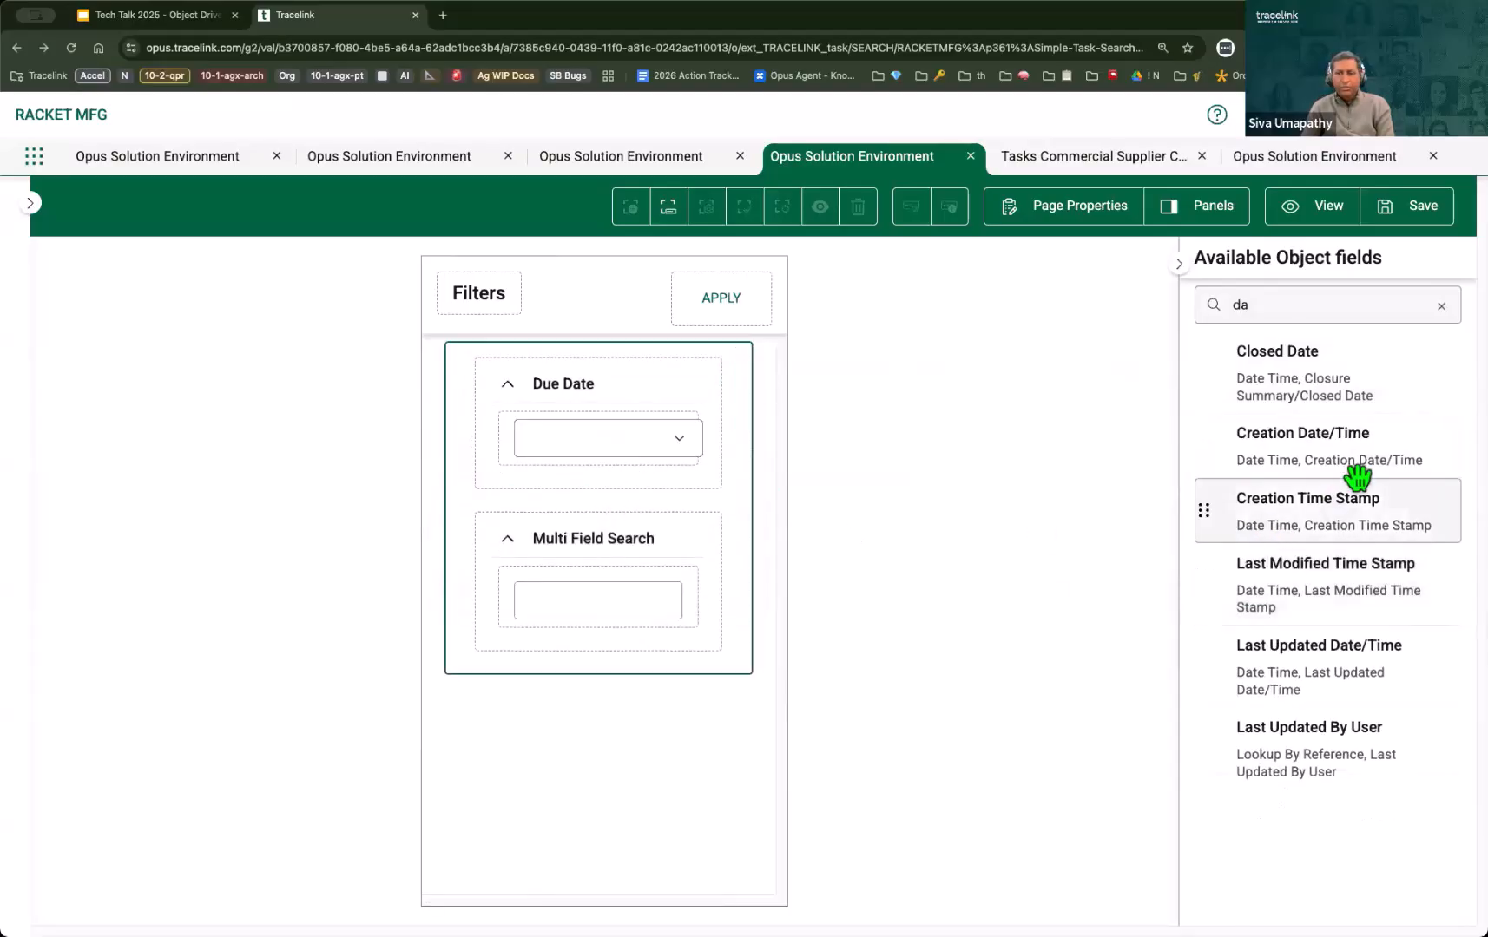
Step: Add the List Id field as a filter, place Multi Field Search above List Id and Due Date, and save the Filters panel
{"action": "double_click", "coordinate": [1263, 305]}
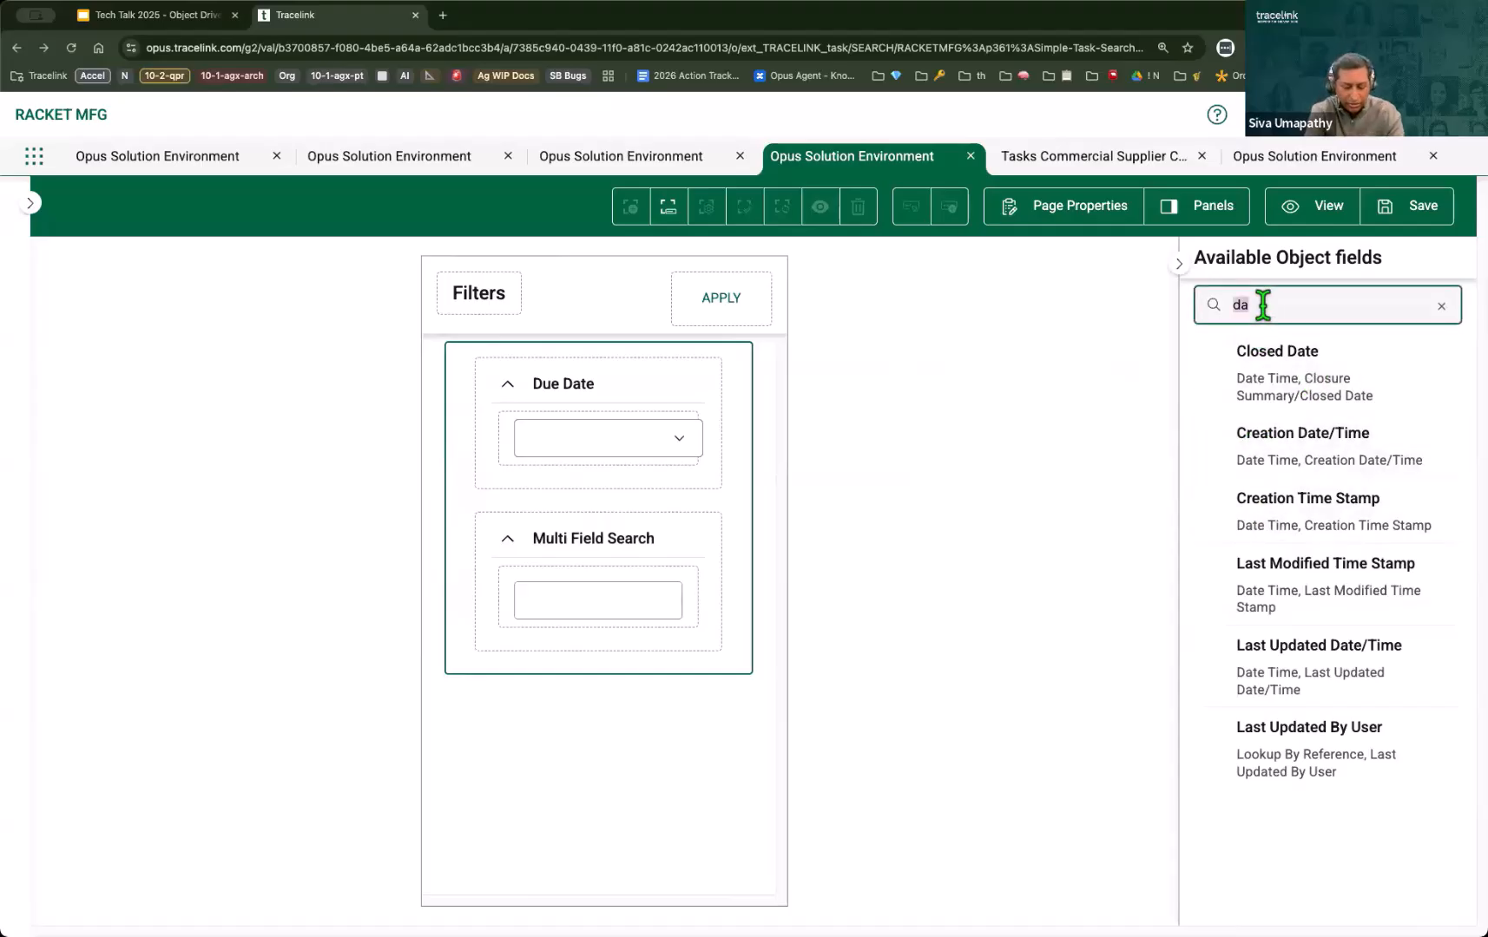
{"action": "type", "text": "id"}
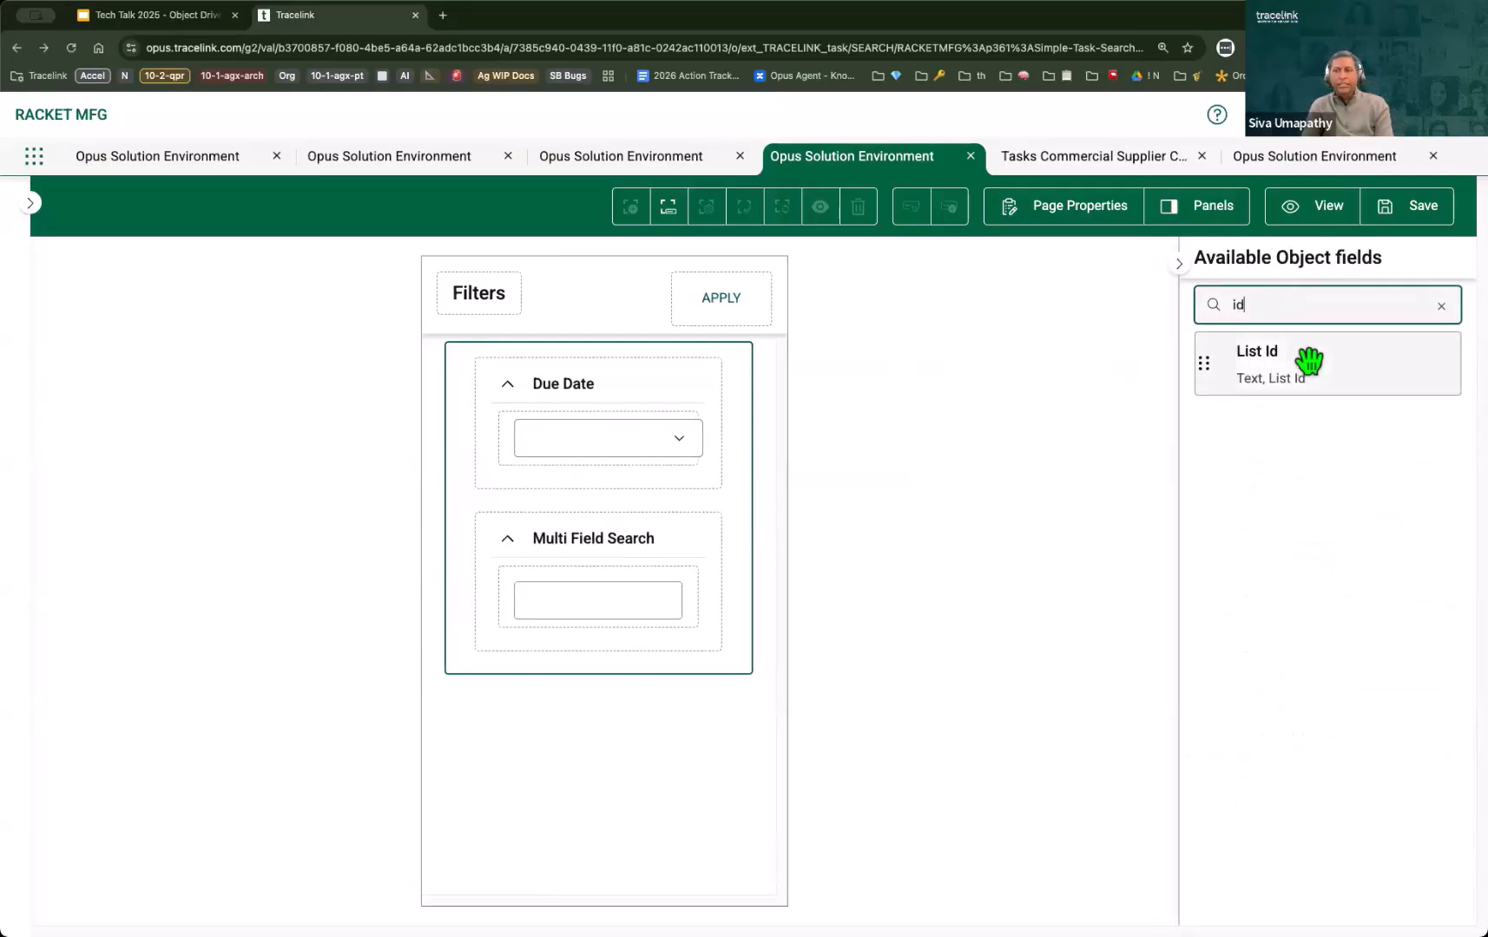
{"action": "left_click_drag", "start_coordinate": [1309, 359], "coordinate": [581, 592]}
{"action": "left_click_drag", "start_coordinate": [526, 699], "coordinate": [542, 372]}
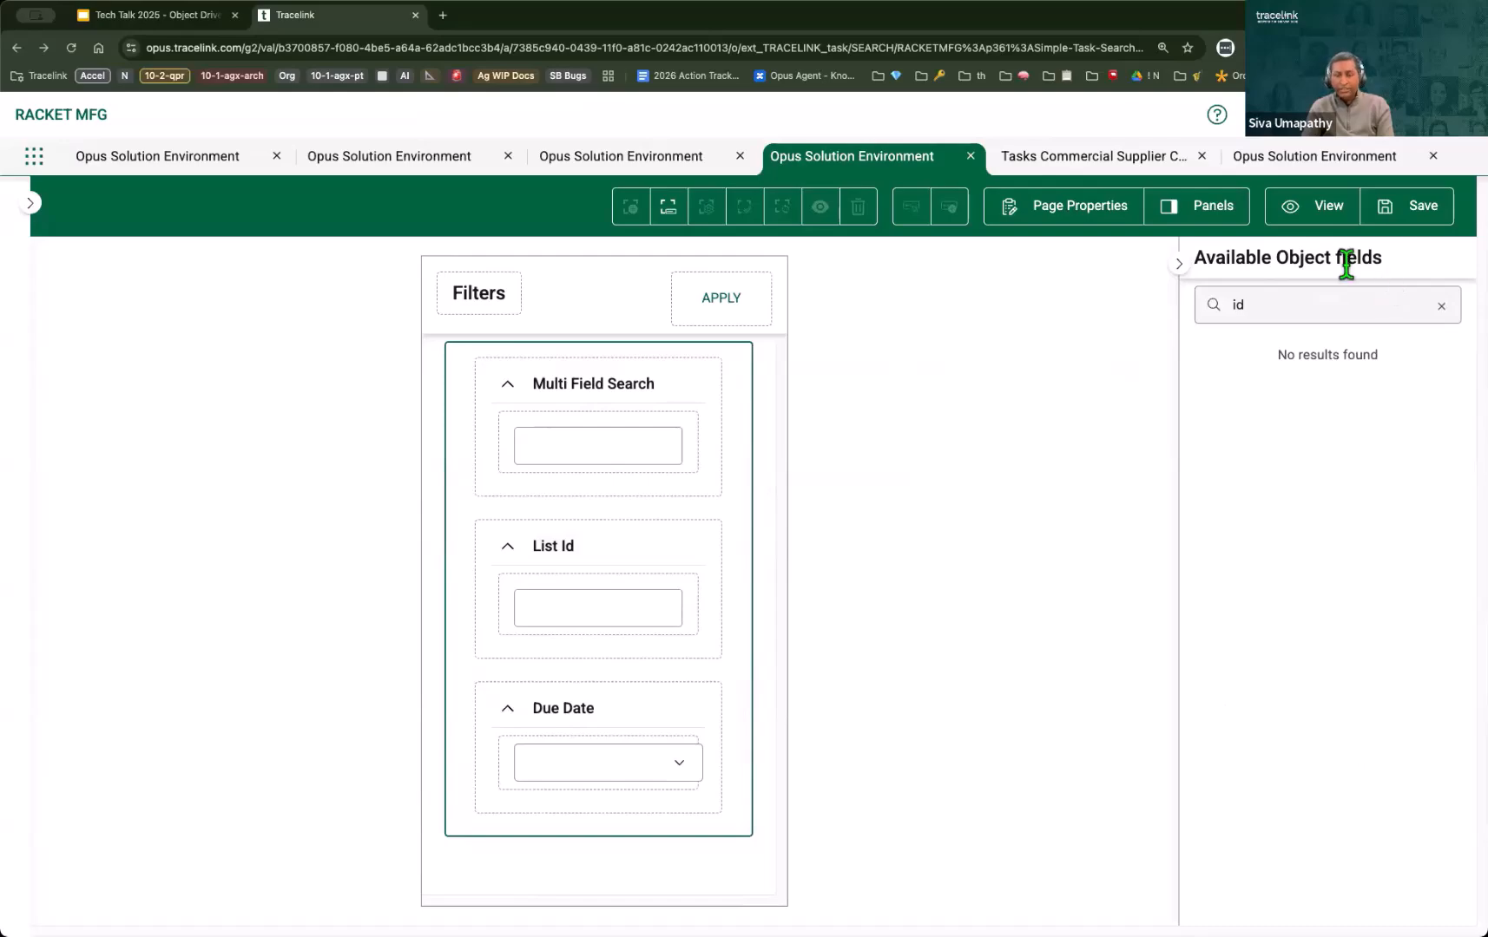
{"action": "left_click", "coordinate": [1419, 217]}
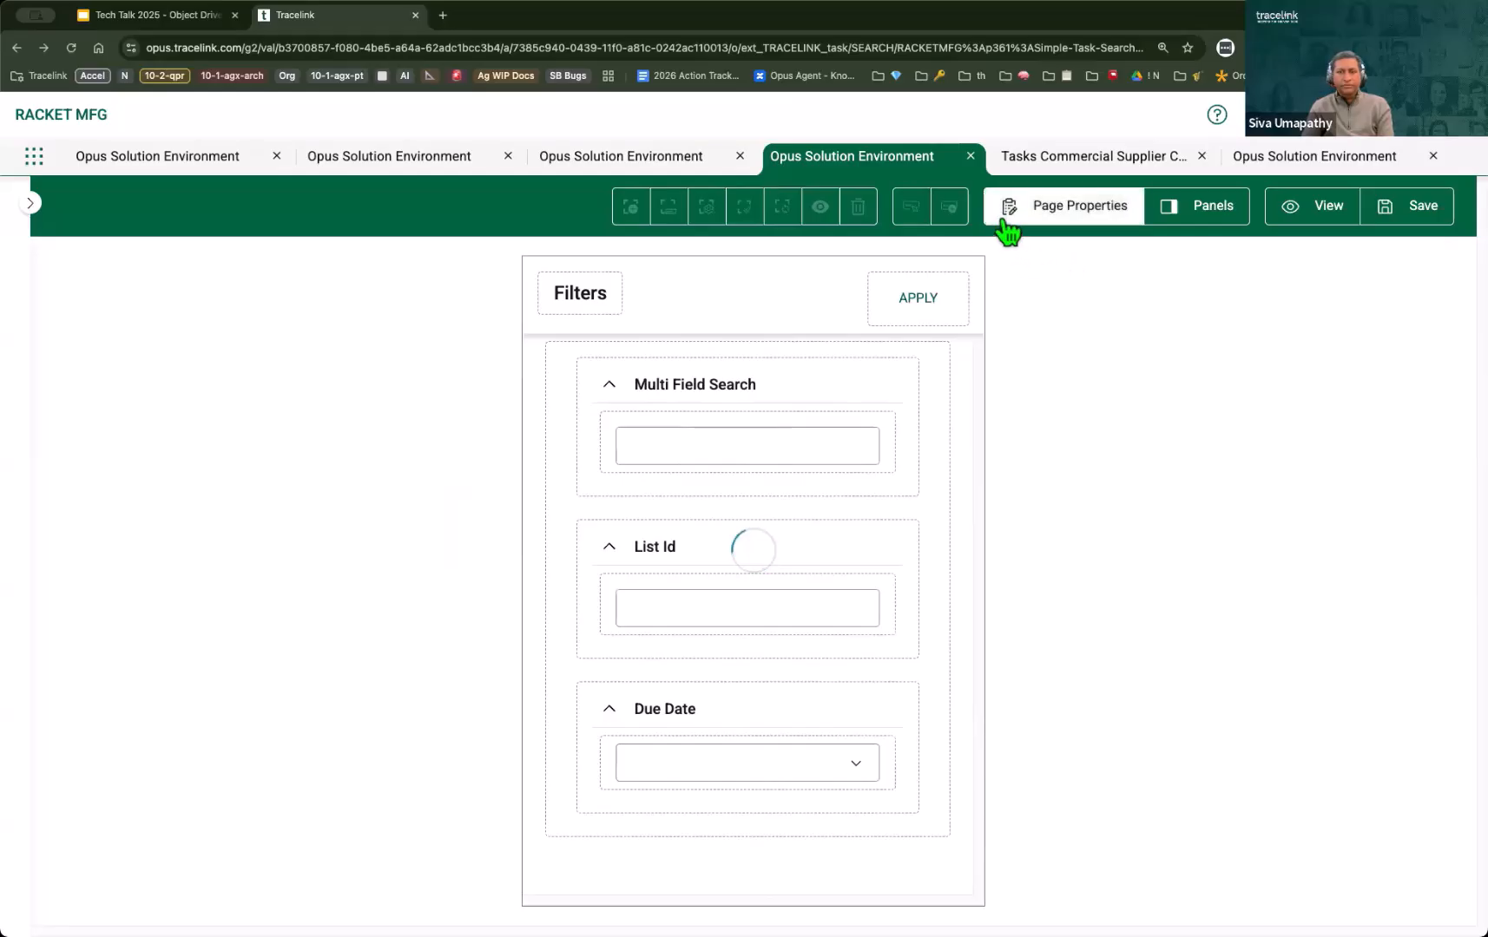
Step: Reload the Simple Task list in the Tasks network and filter it by a Due Date of Last 12 Hours
{"action": "left_click", "coordinate": [1099, 162]}
{"action": "left_click", "coordinate": [169, 441]}
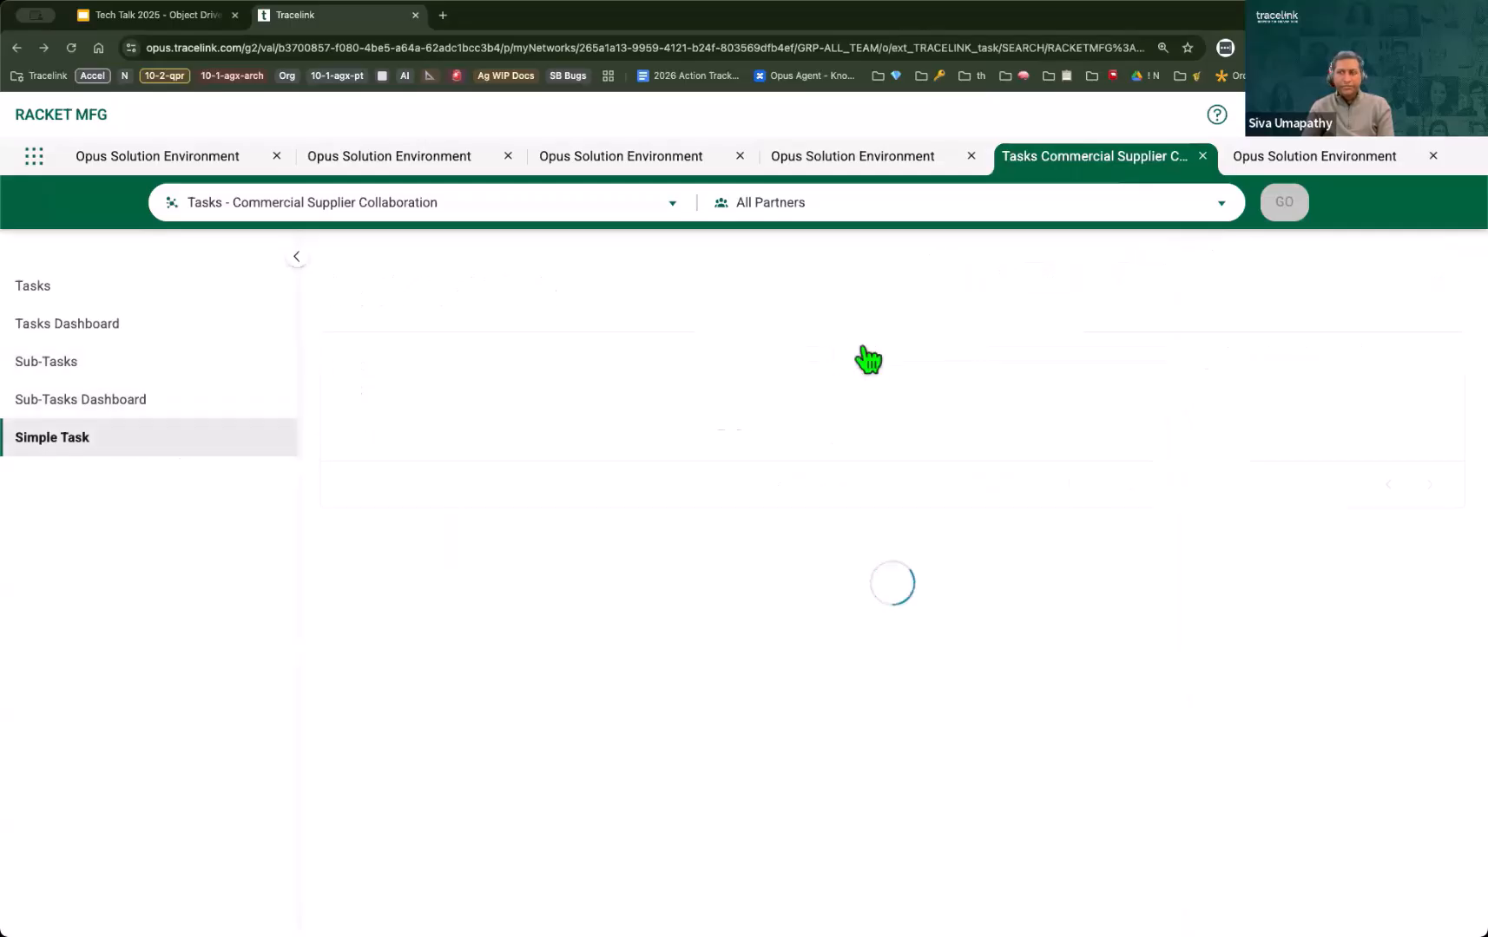
{"action": "left_click", "coordinate": [1387, 280]}
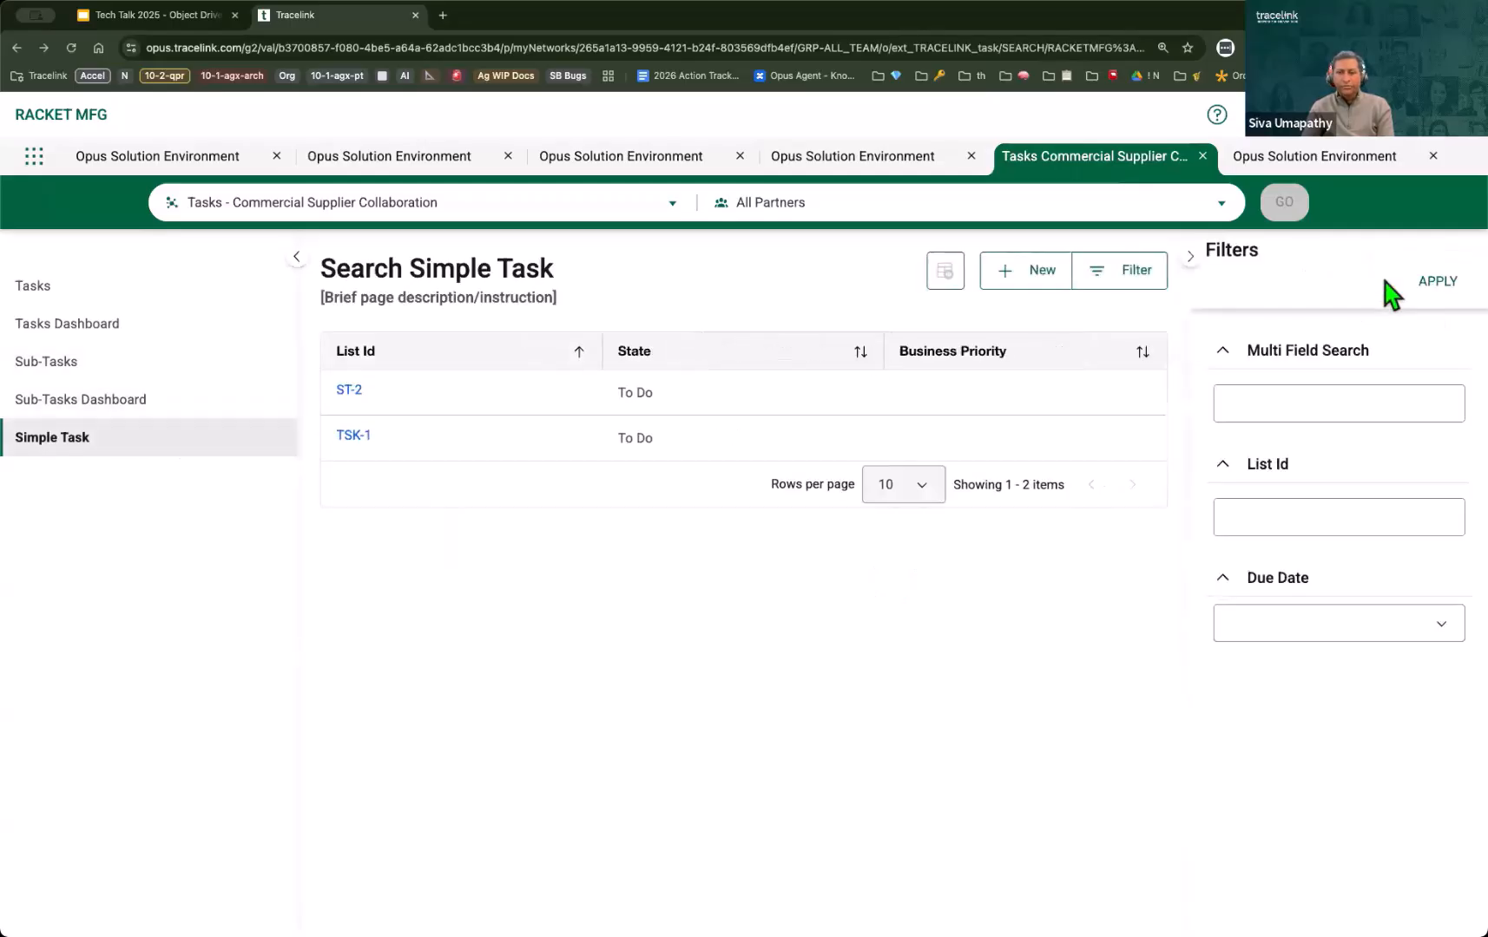
{"action": "left_click", "coordinate": [1424, 627]}
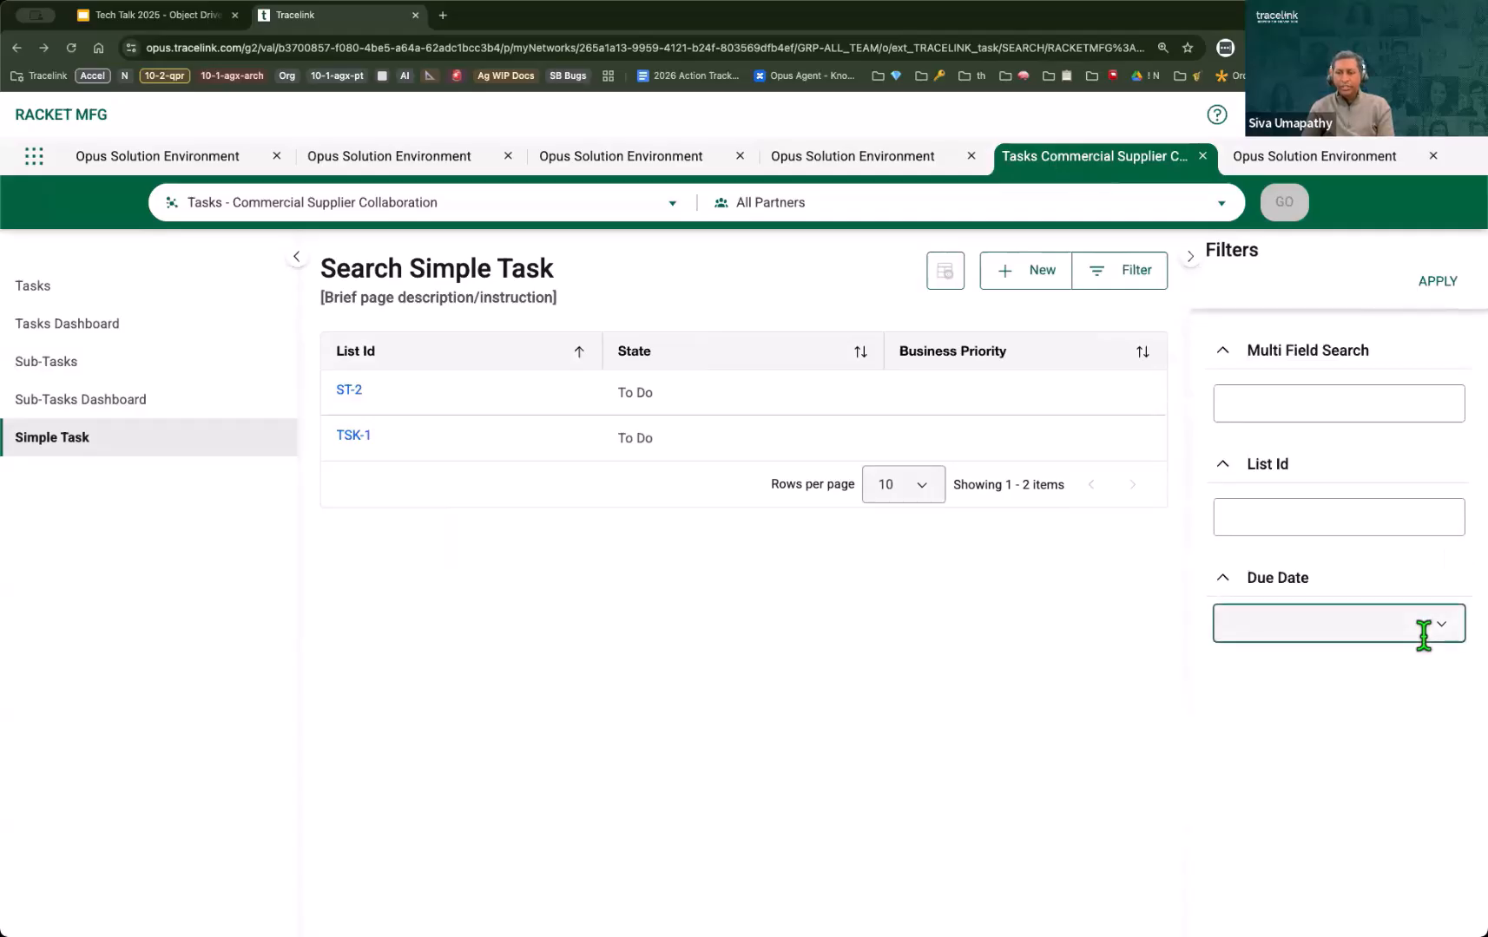
{"action": "left_click", "coordinate": [1370, 673]}
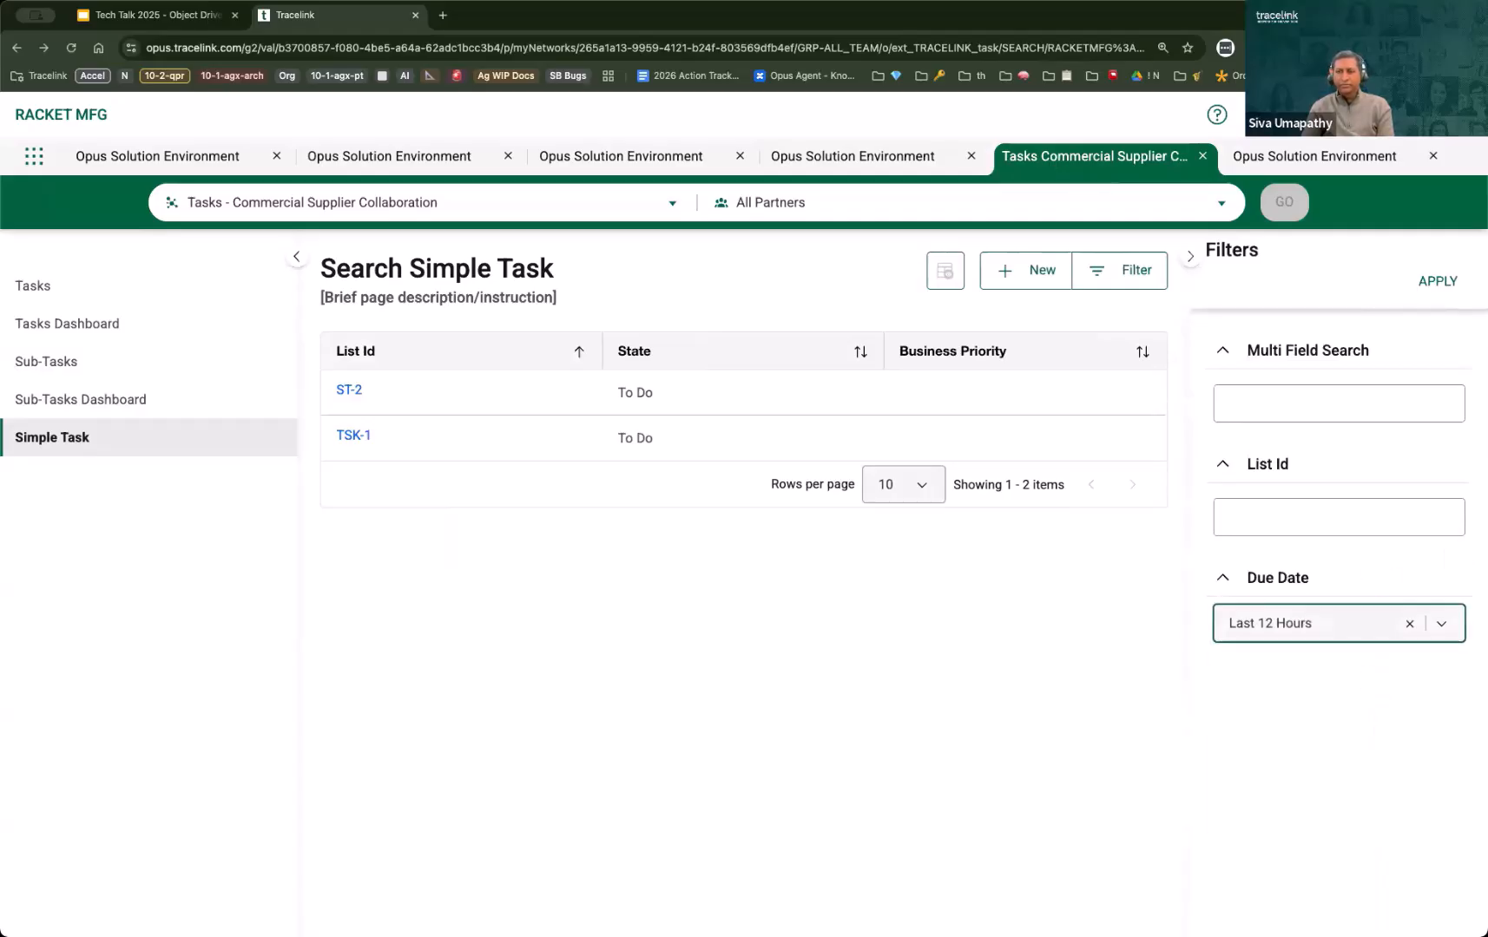
{"action": "left_click", "coordinate": [1434, 283]}
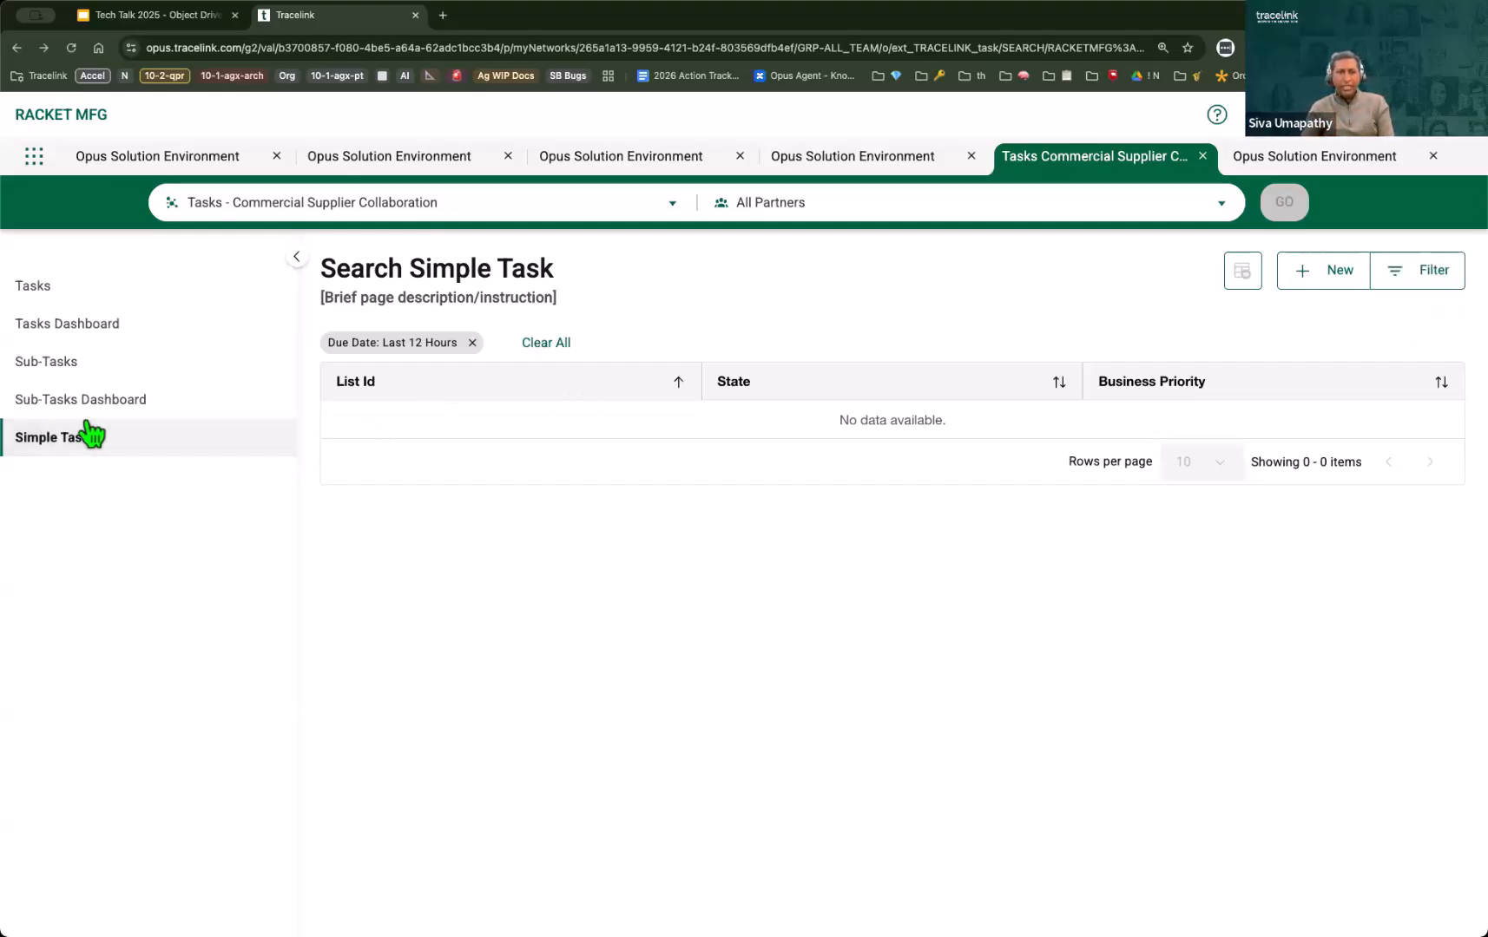
Step: Remove the Due Date filter from the Simple Task list, close the filters and open task ST-2
{"action": "left_click", "coordinate": [1419, 276]}
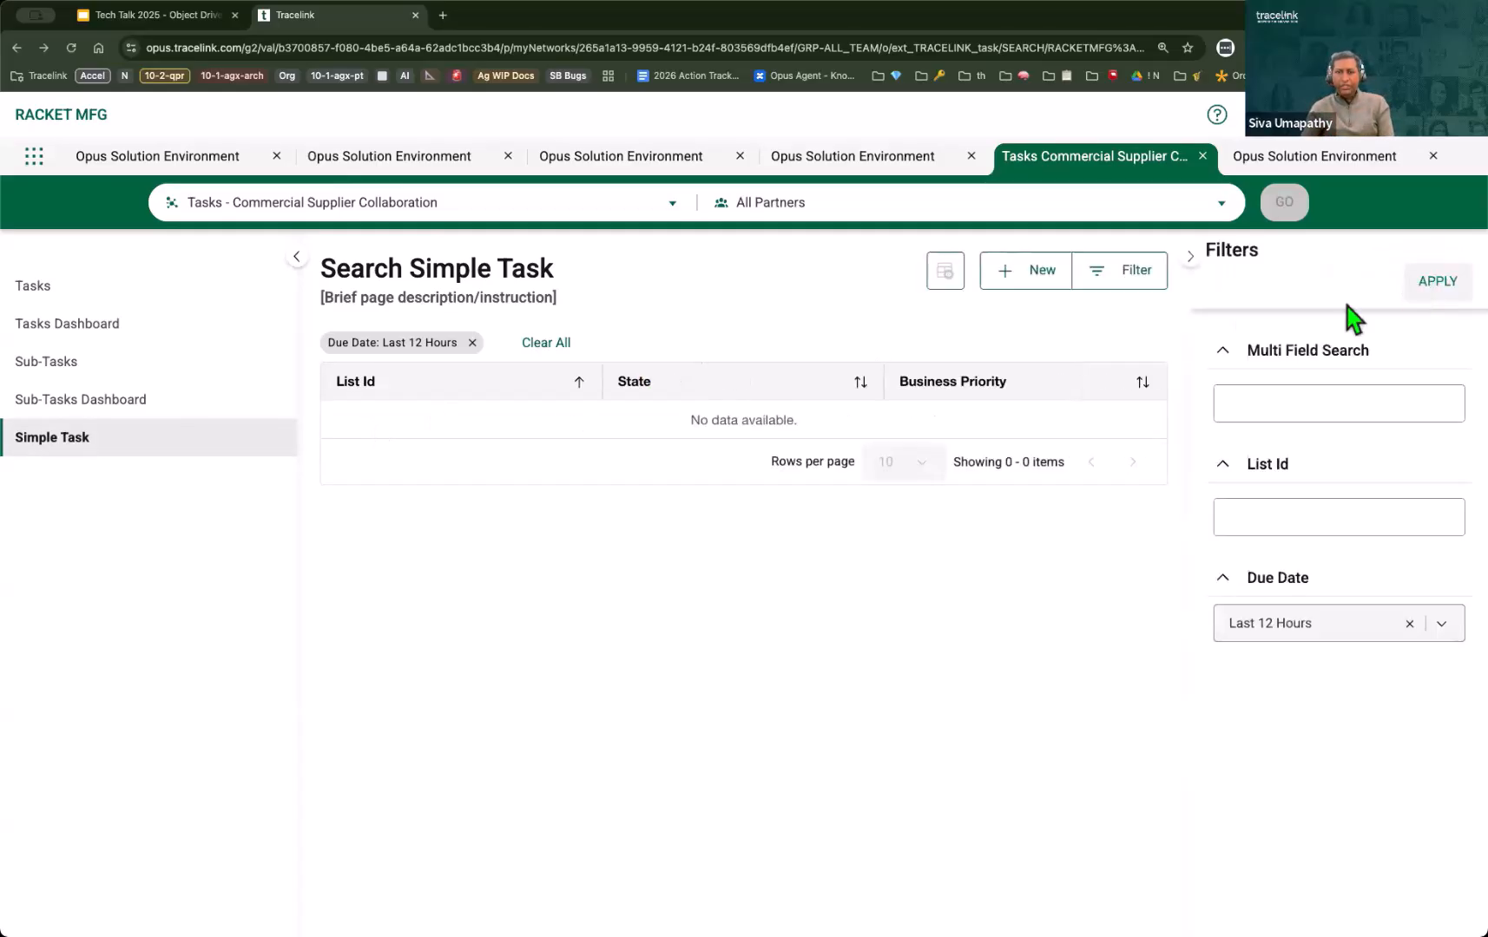
{"action": "left_click", "coordinate": [472, 343]}
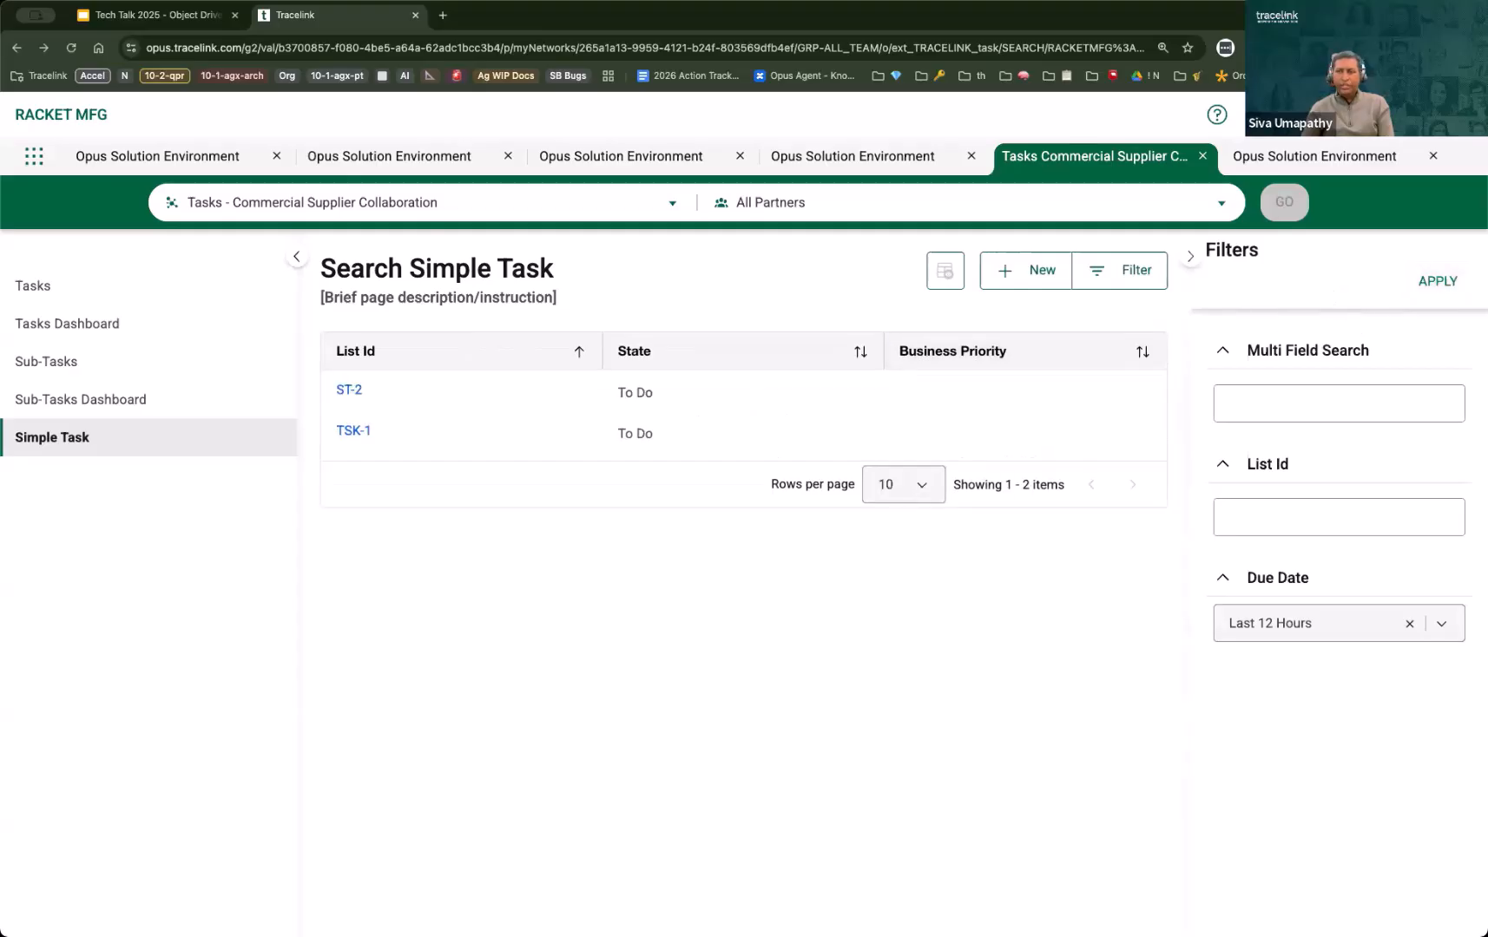
{"action": "left_click", "coordinate": [1188, 258]}
{"action": "left_click", "coordinate": [348, 392]}
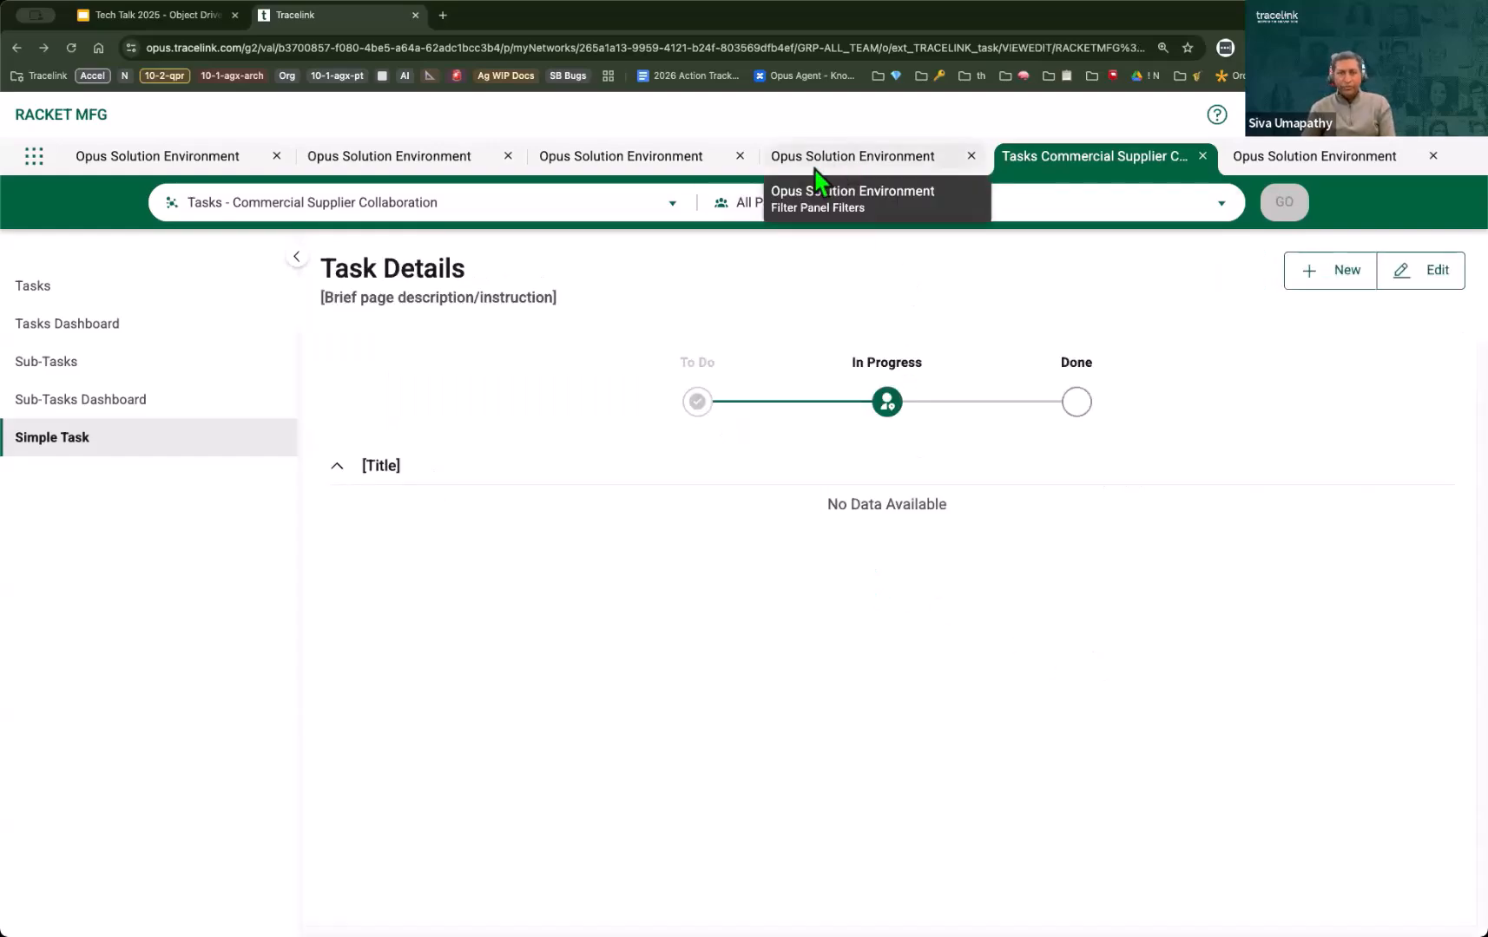
Step: Edit the Task Details view-edit page definition and put "Simple" in front of the existing page title text
{"action": "left_click", "coordinate": [651, 163]}
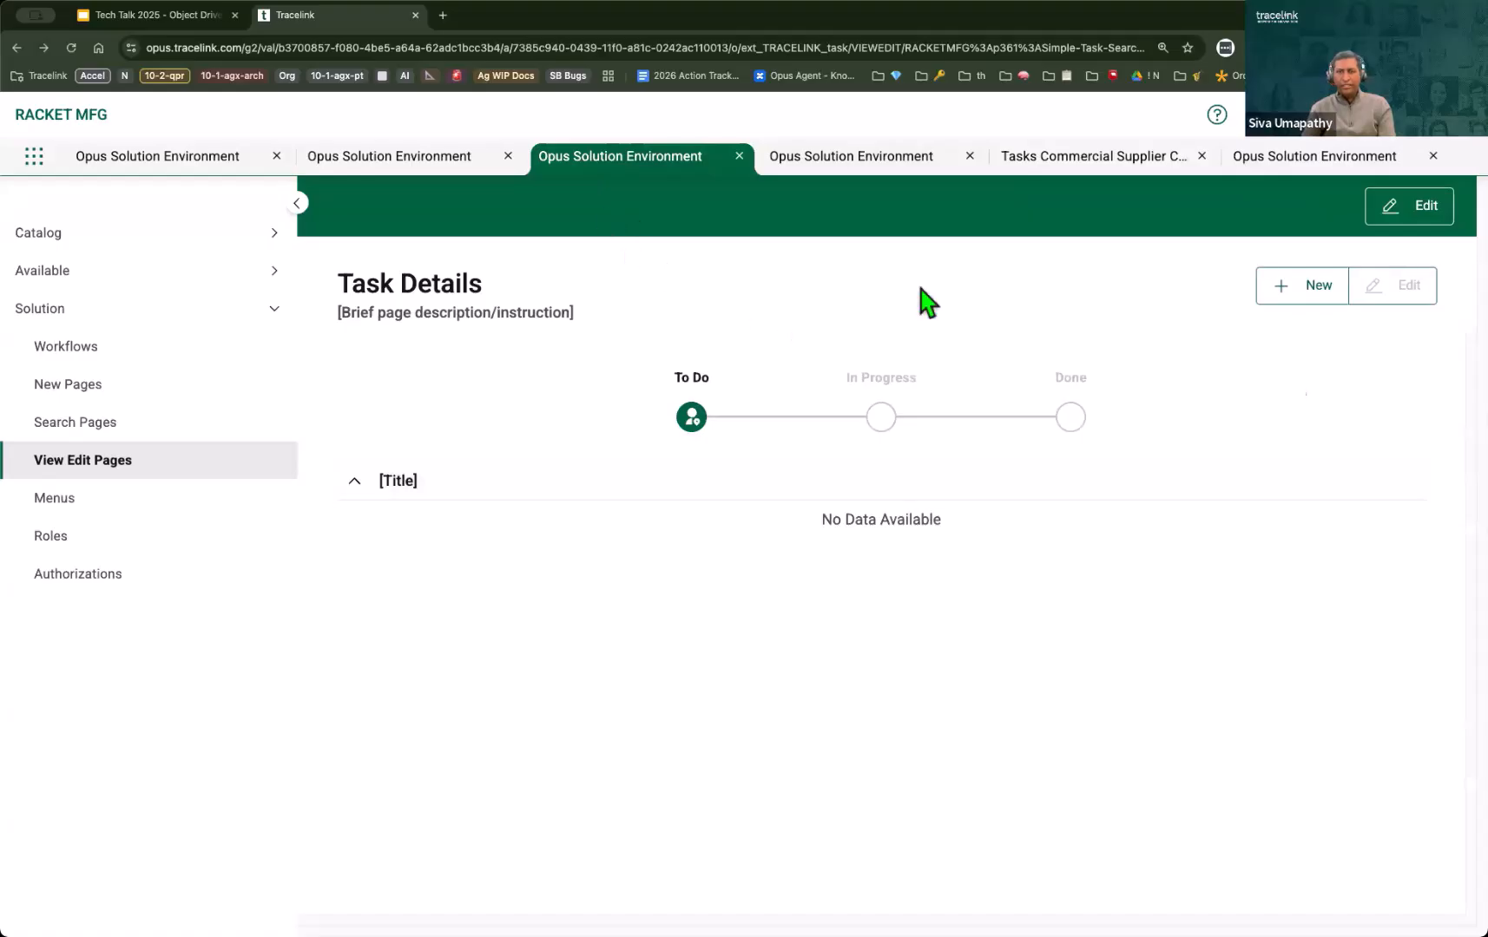
{"action": "left_click", "coordinate": [1403, 212]}
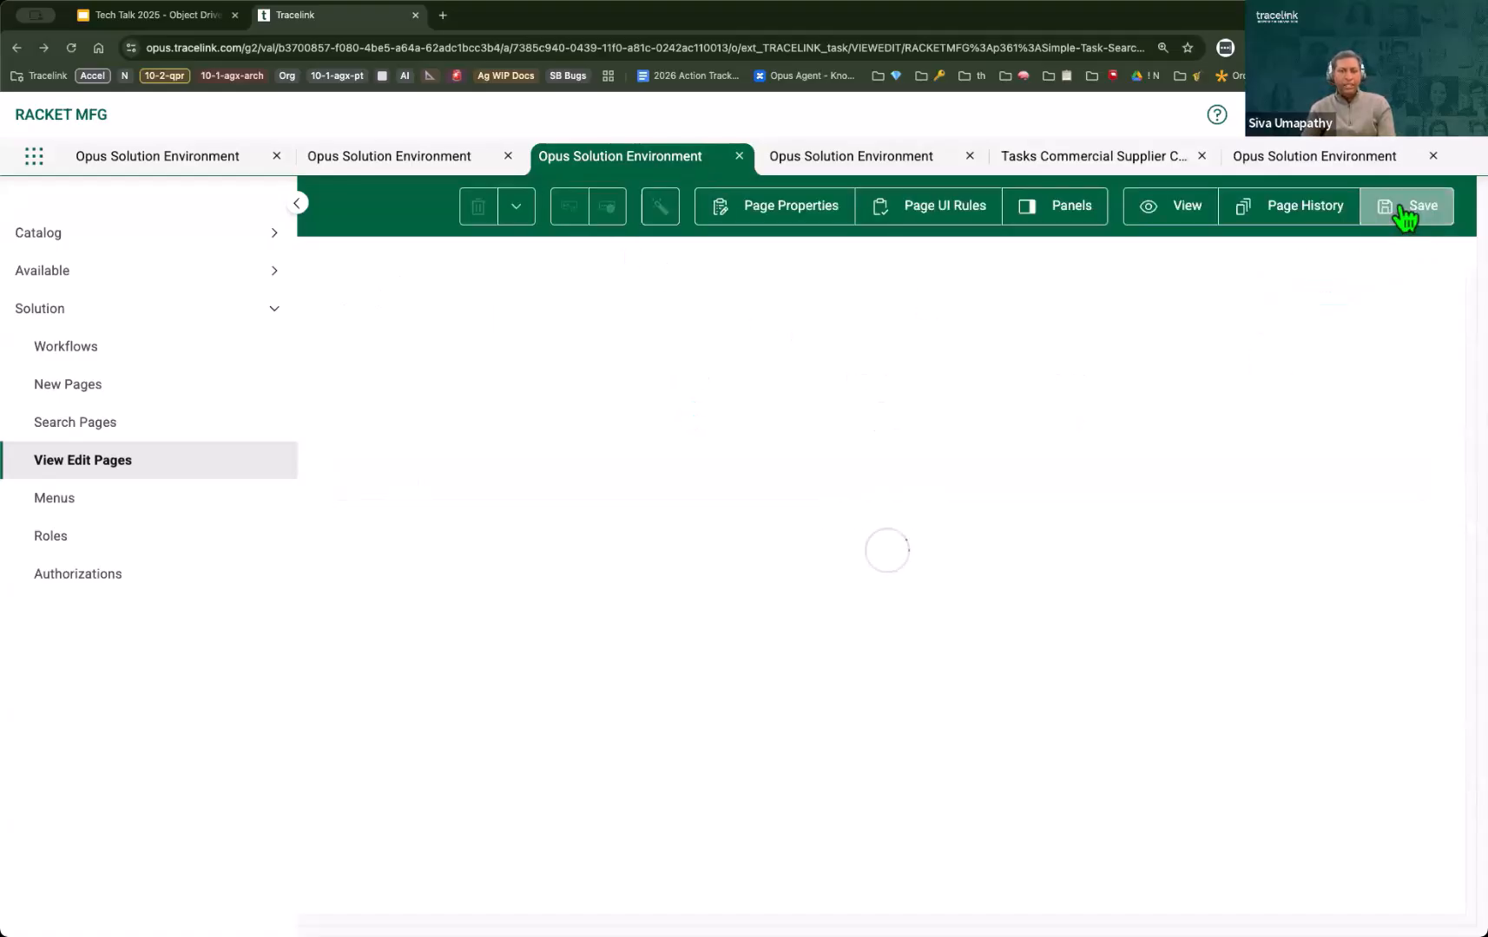
{"action": "left_click", "coordinate": [349, 299]}
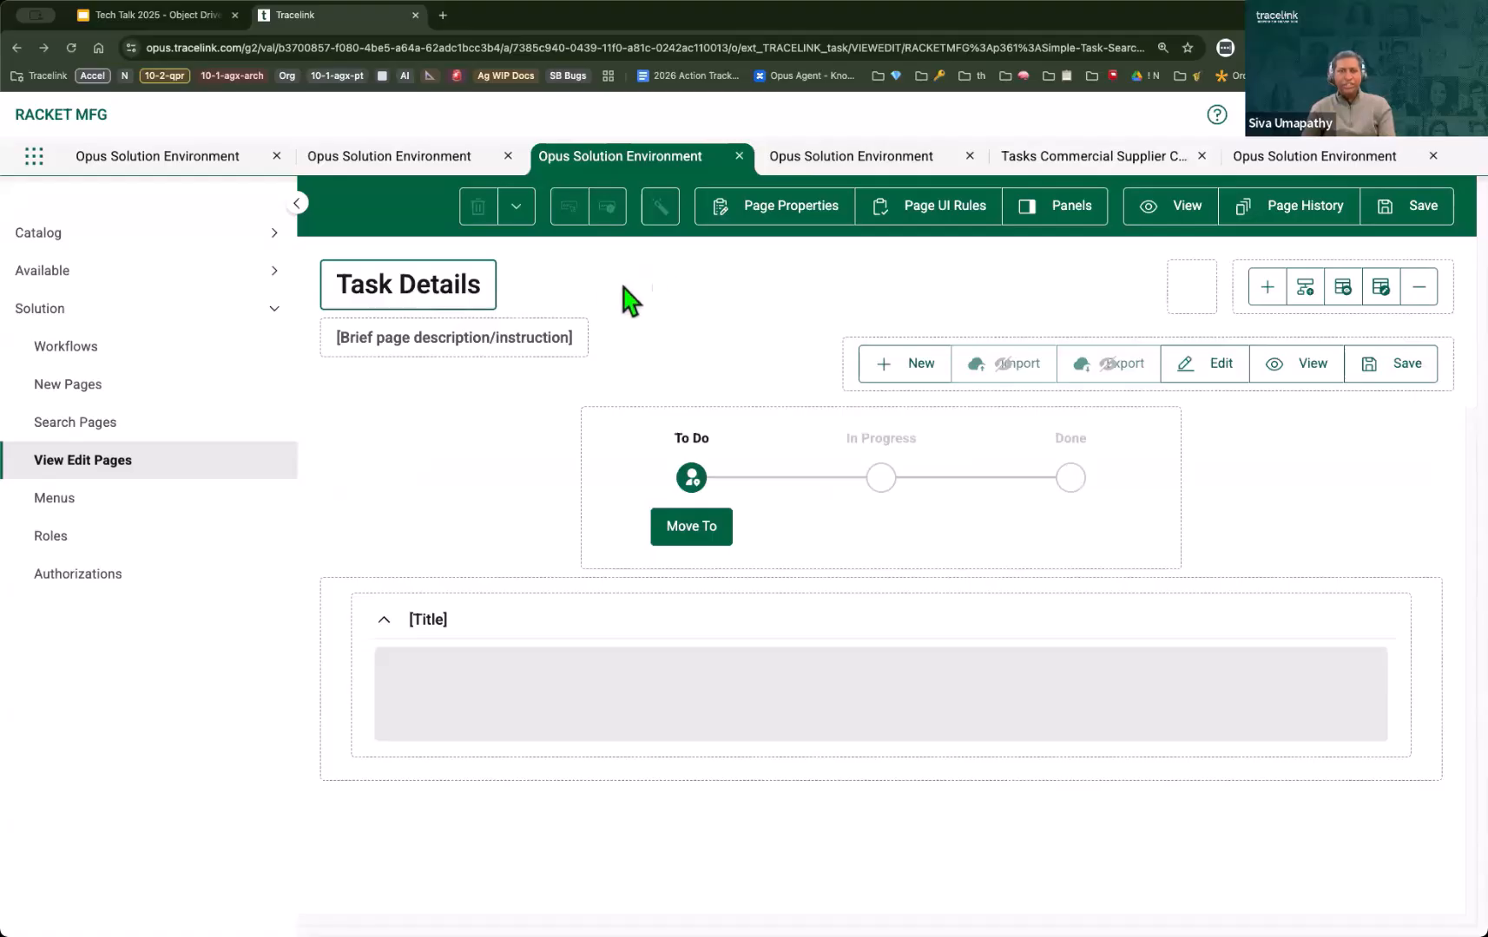
{"action": "left_click", "coordinate": [516, 206]}
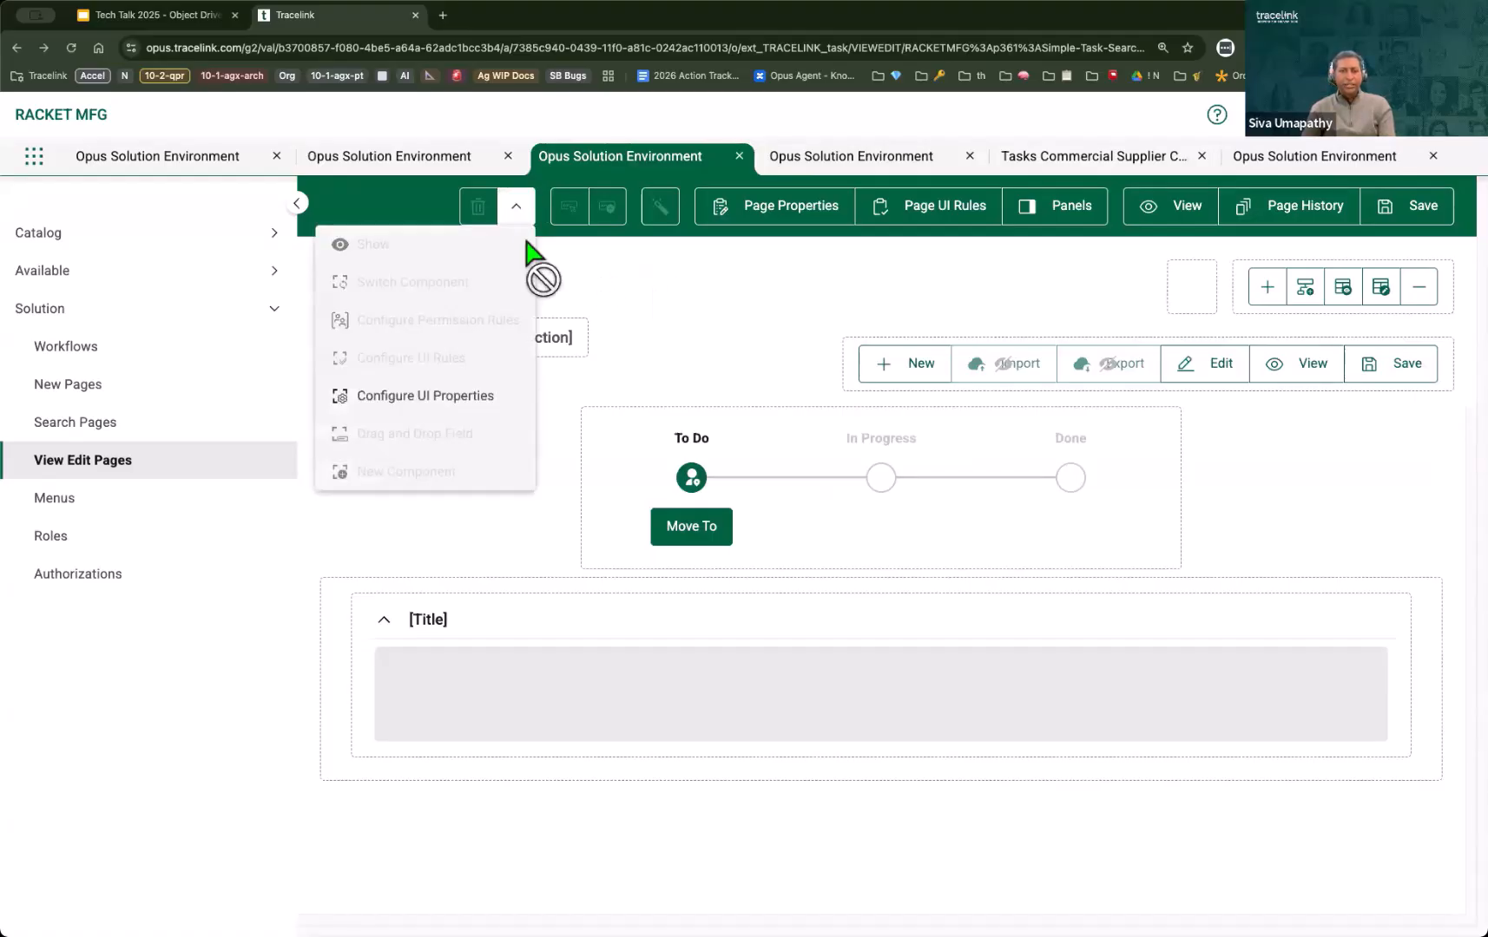
{"action": "left_click", "coordinate": [451, 399]}
{"action": "left_click", "coordinate": [1234, 377]}
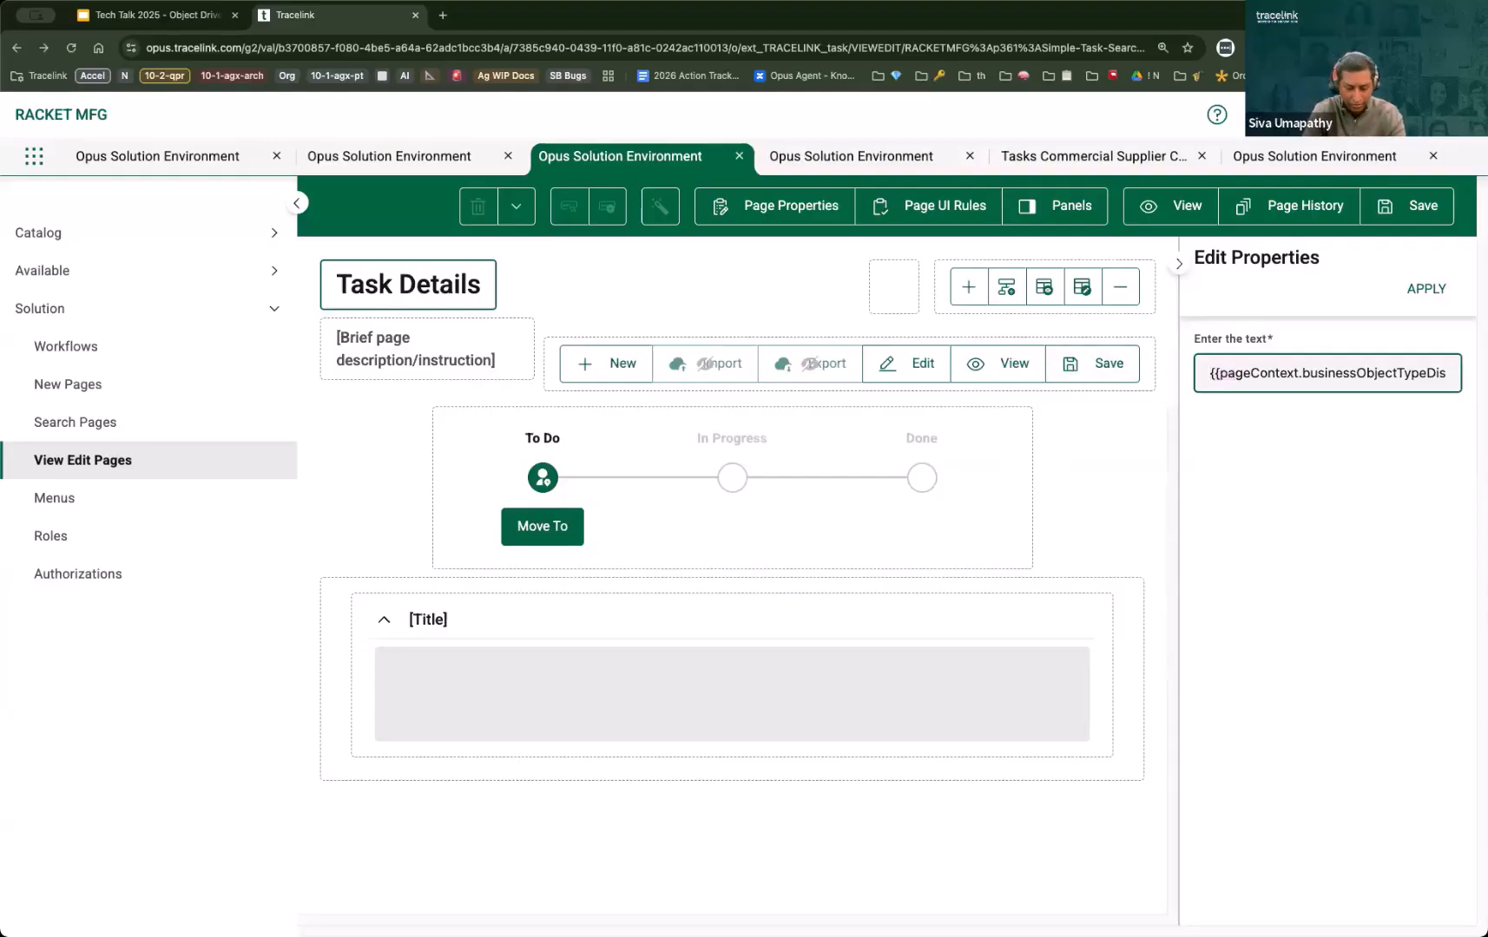
{"action": "type", "text": "Simple"}
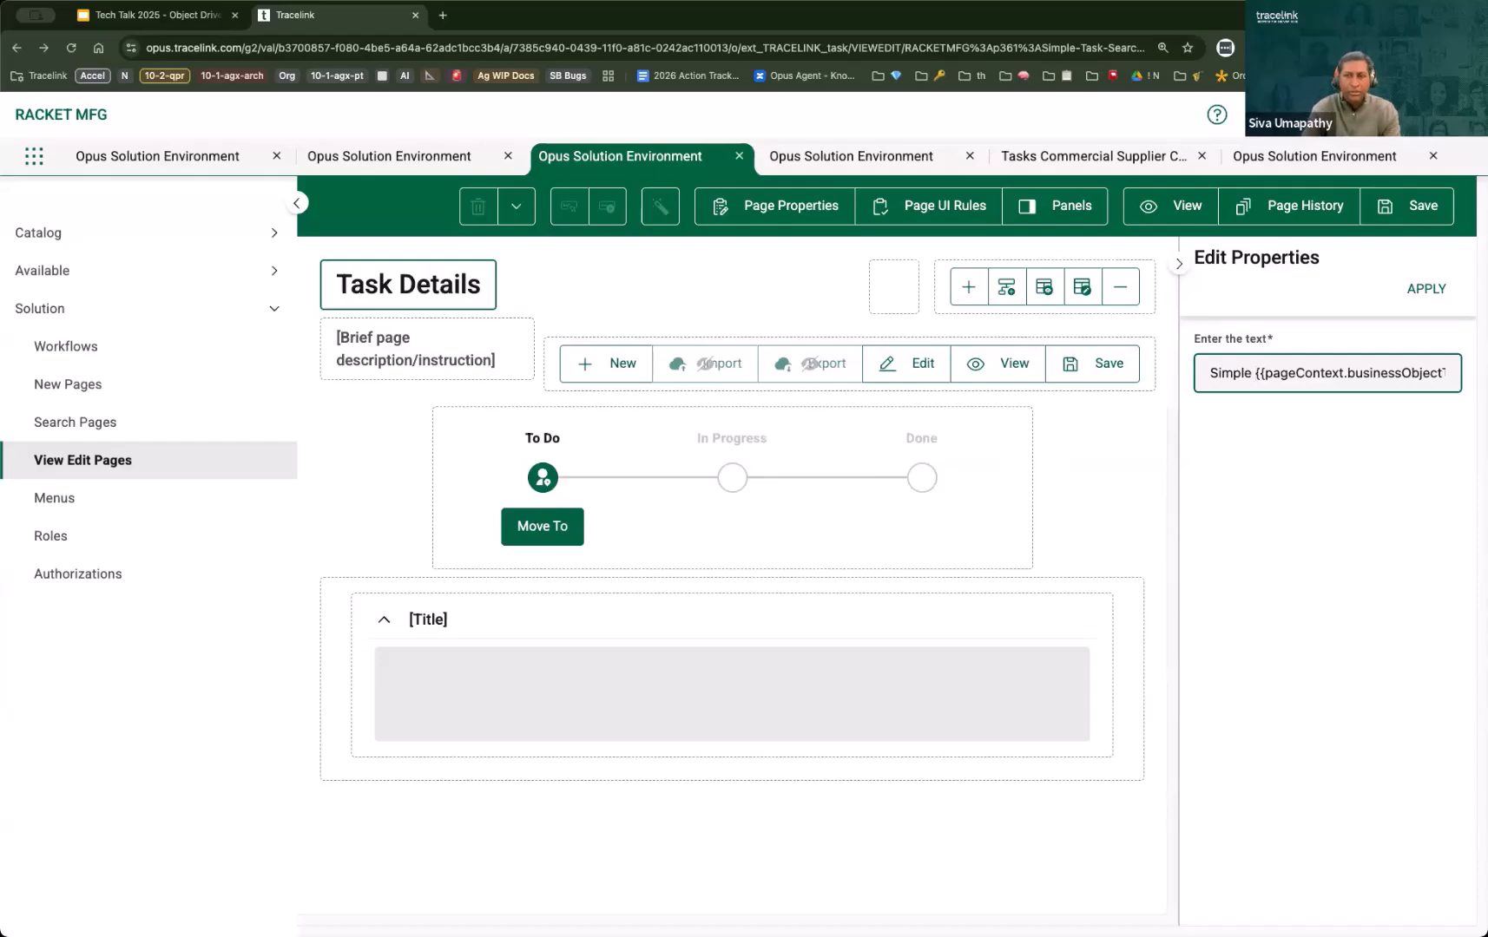
{"action": "left_click", "coordinate": [1426, 288]}
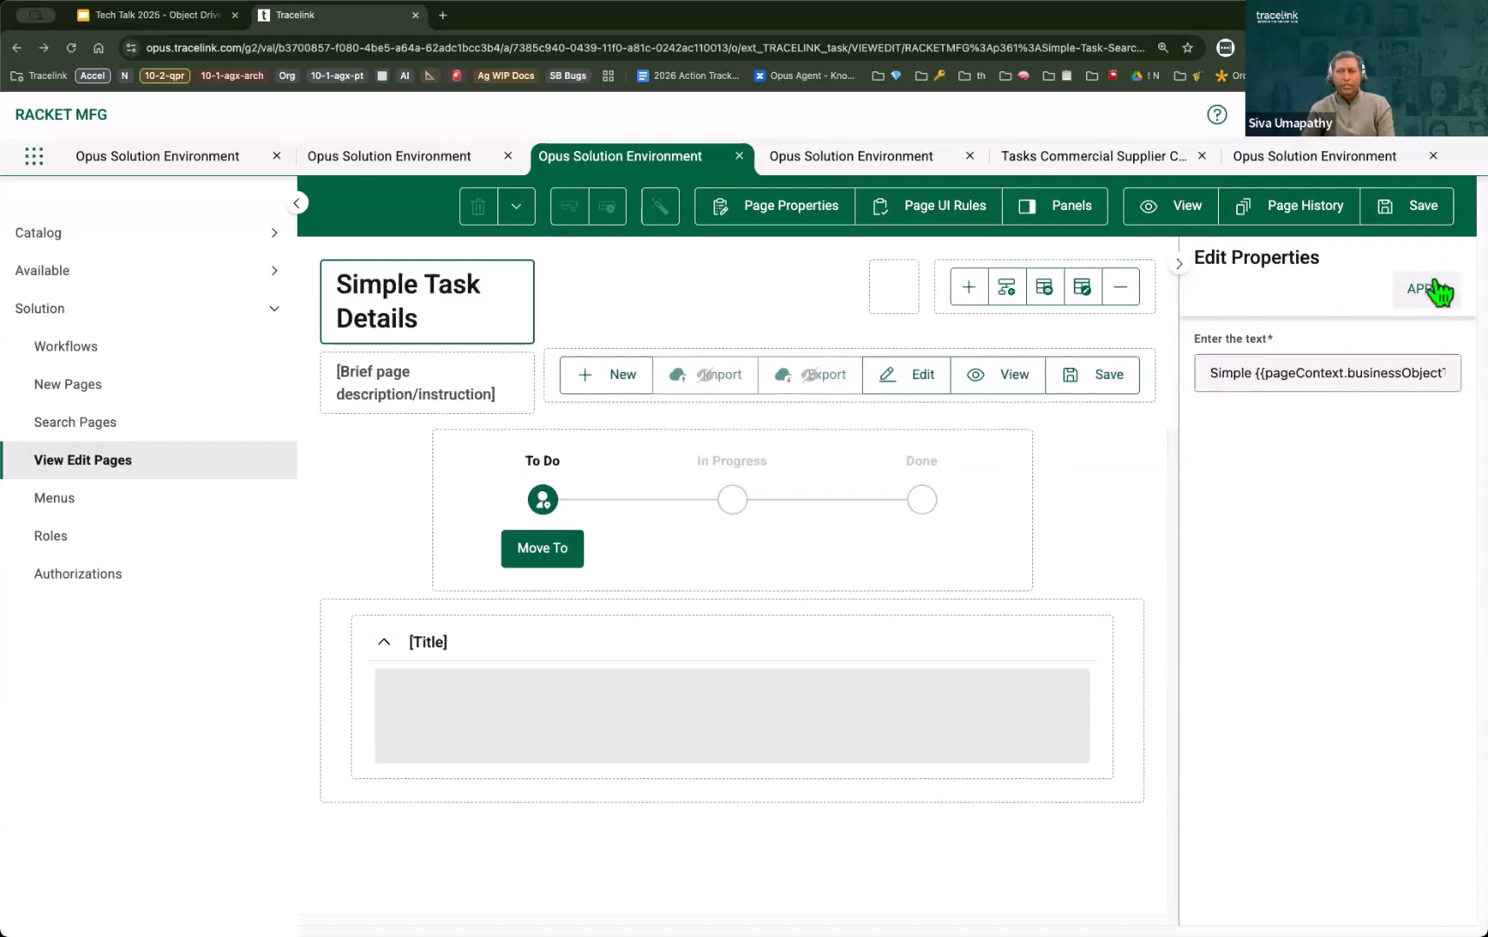
{"action": "left_click", "coordinate": [1179, 264]}
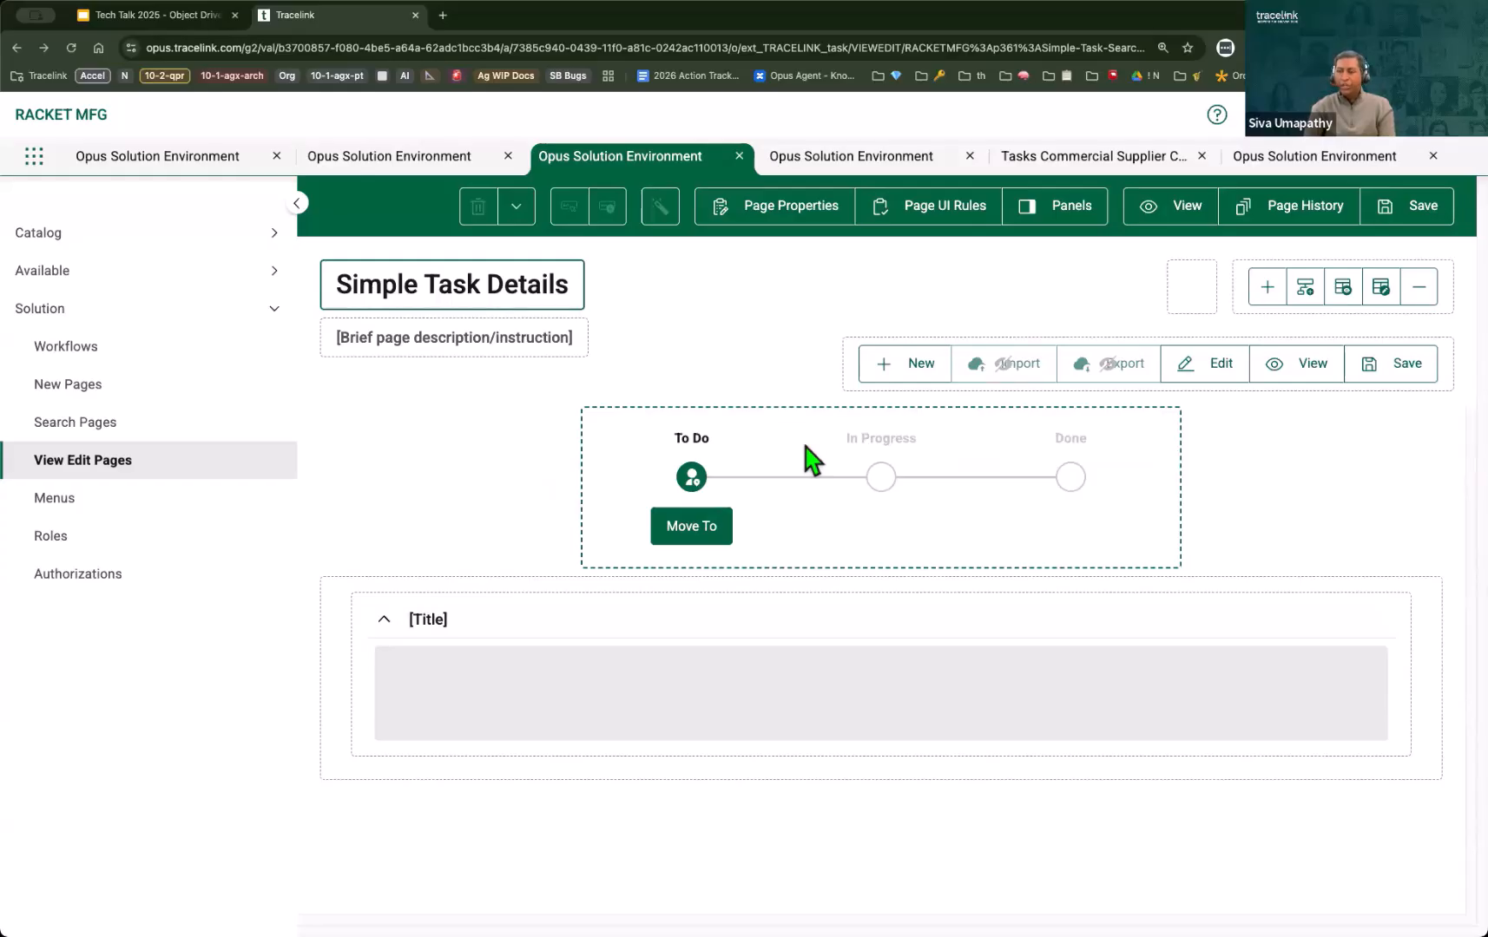
Step: Set the title of the untitled section below the workflow to "Basic Information" and apply it
{"action": "left_click", "coordinate": [594, 639]}
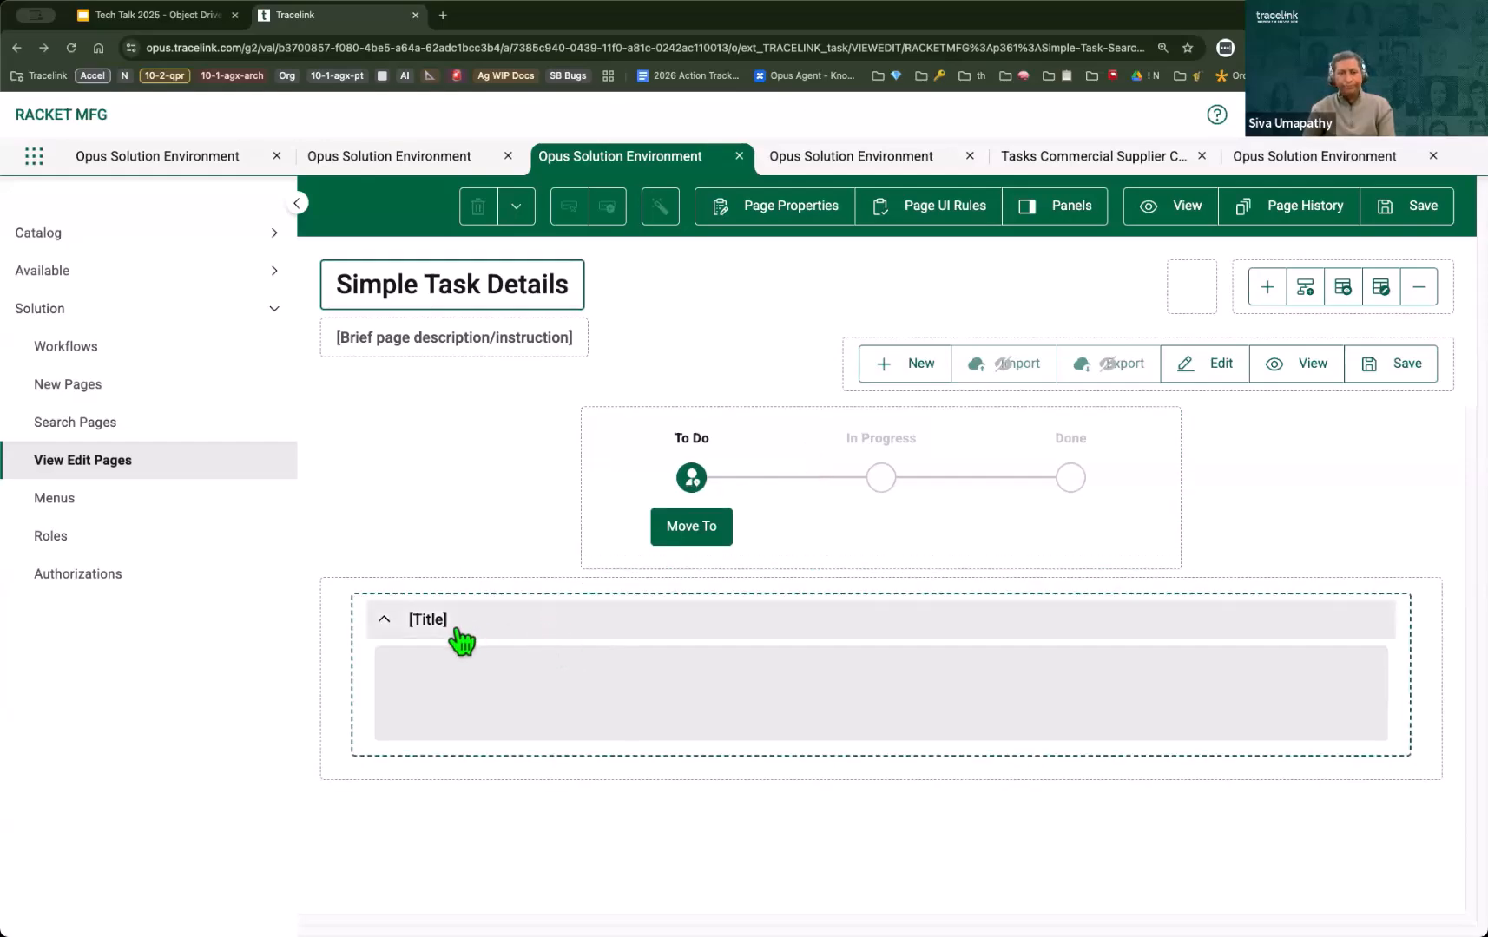
{"action": "left_click", "coordinate": [397, 668]}
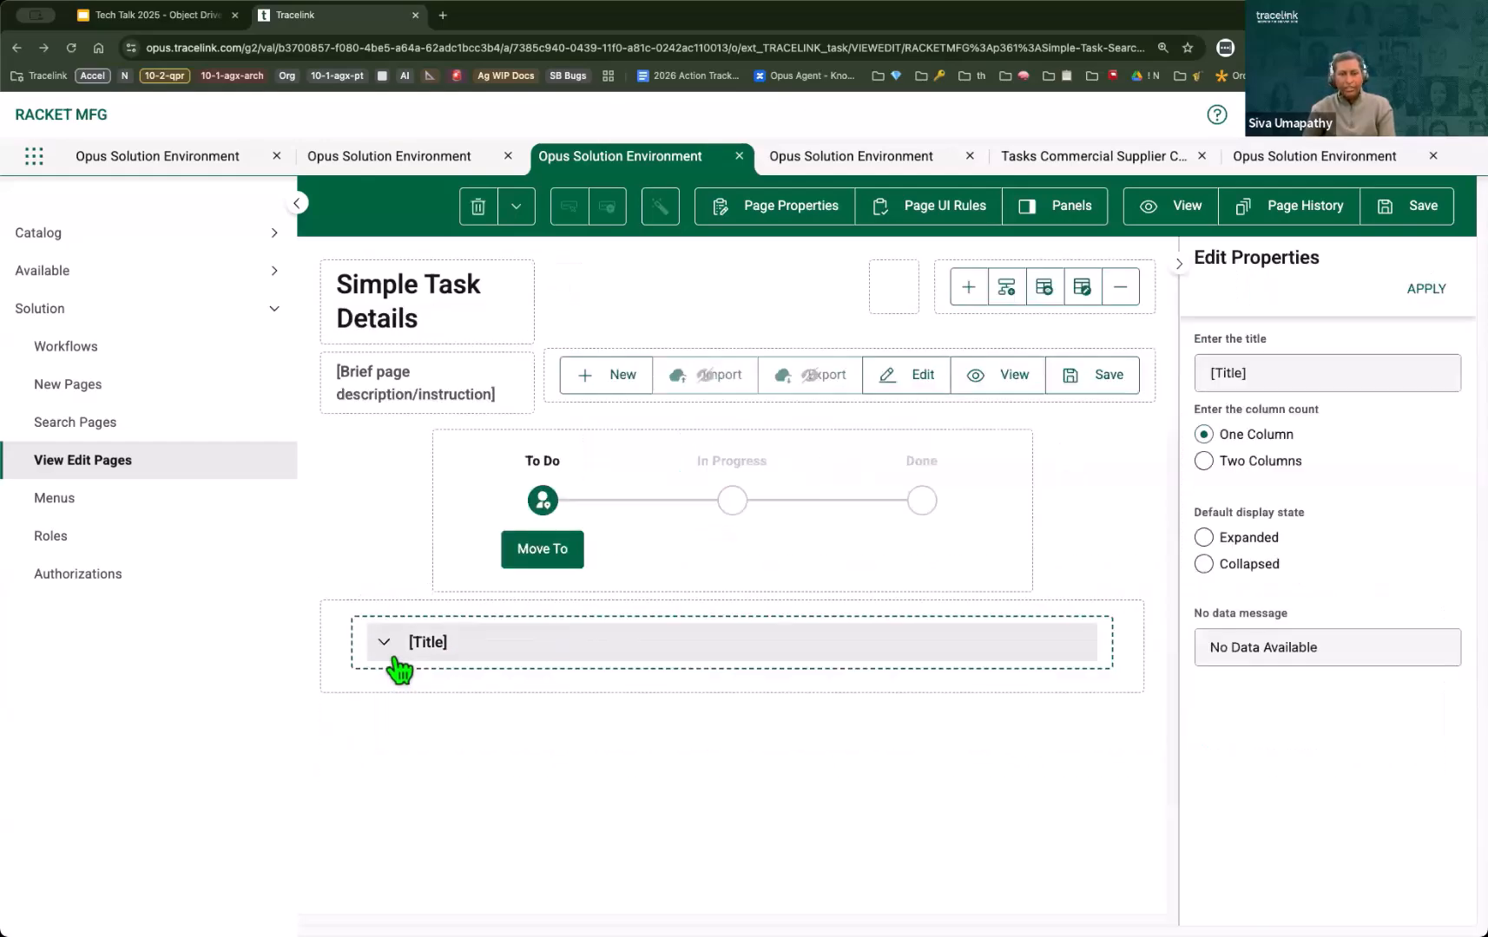
{"action": "left_click", "coordinate": [1273, 365]}
{"action": "triple_click", "coordinate": [1272, 364]}
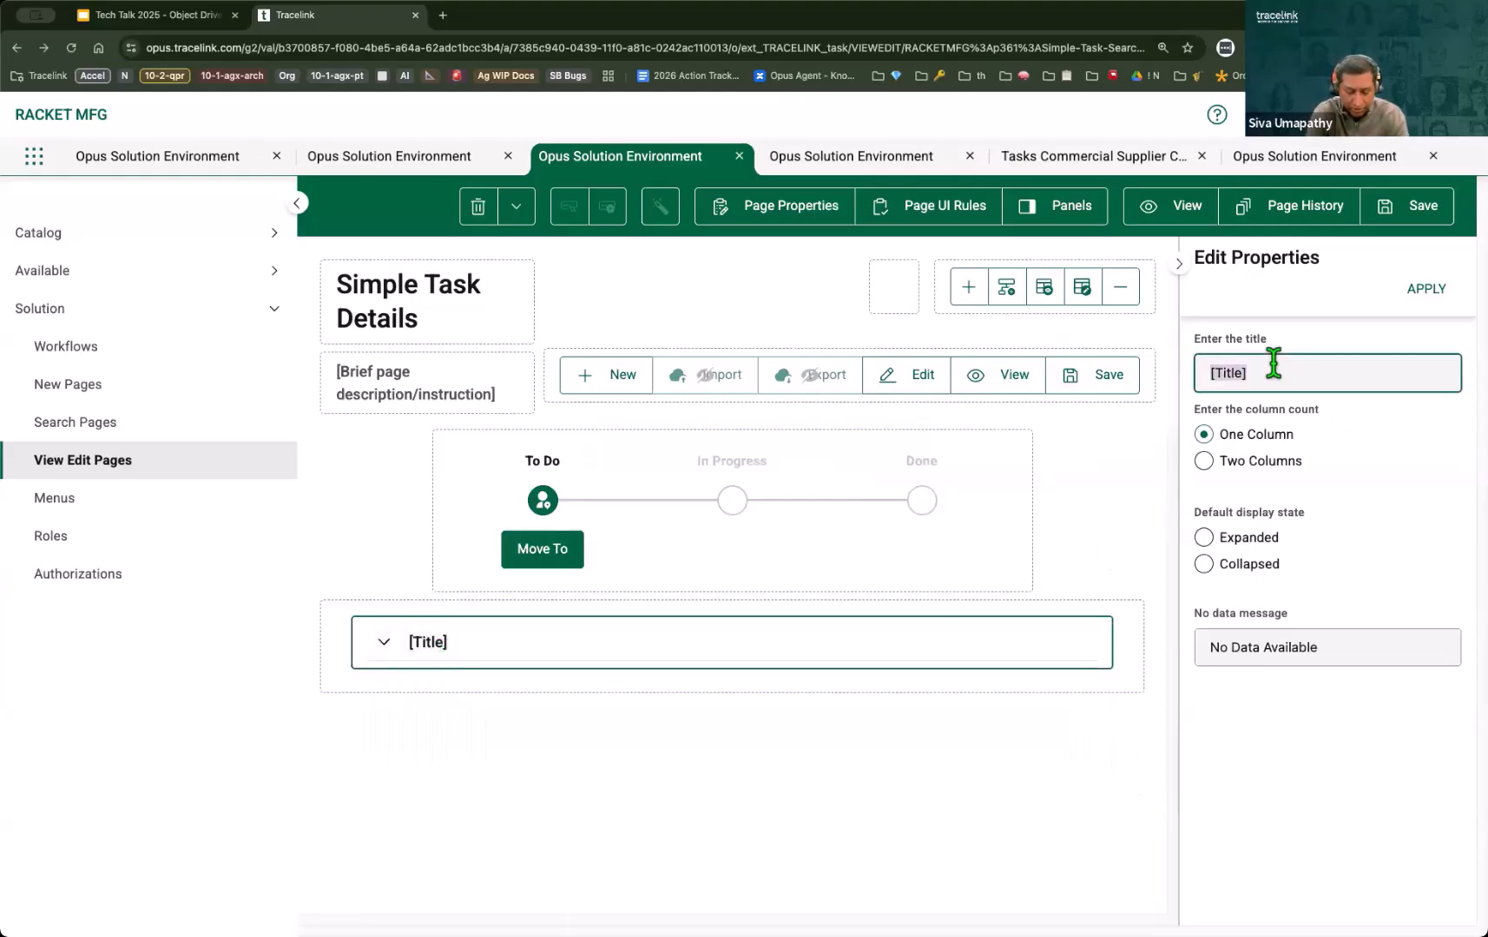
{"action": "type", "text": "Bas"}
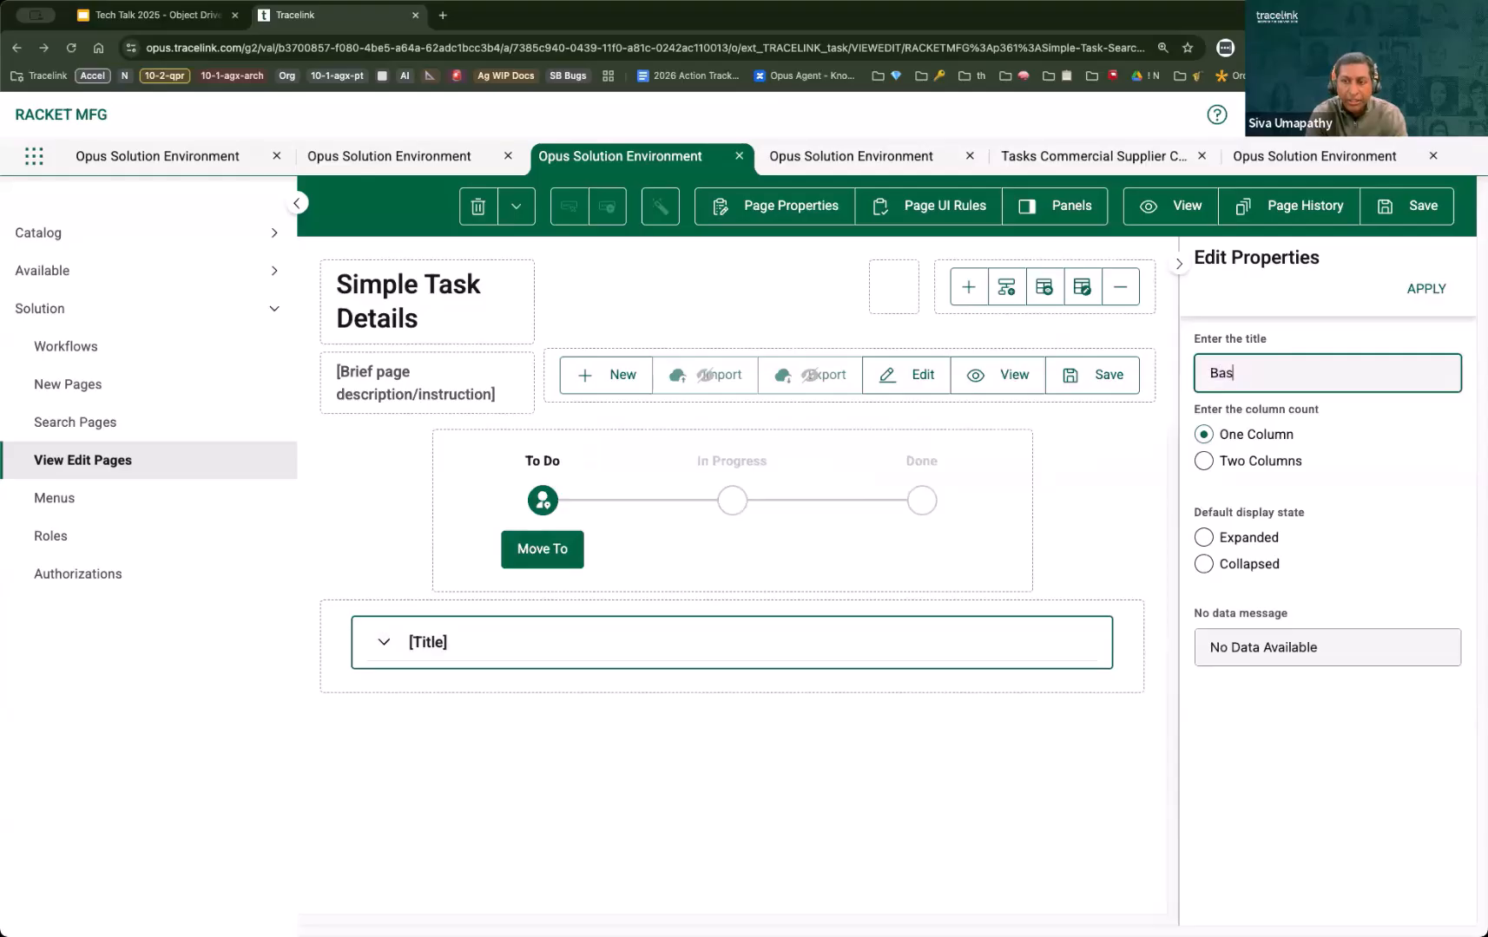
{"action": "type", "text": "ic Information"}
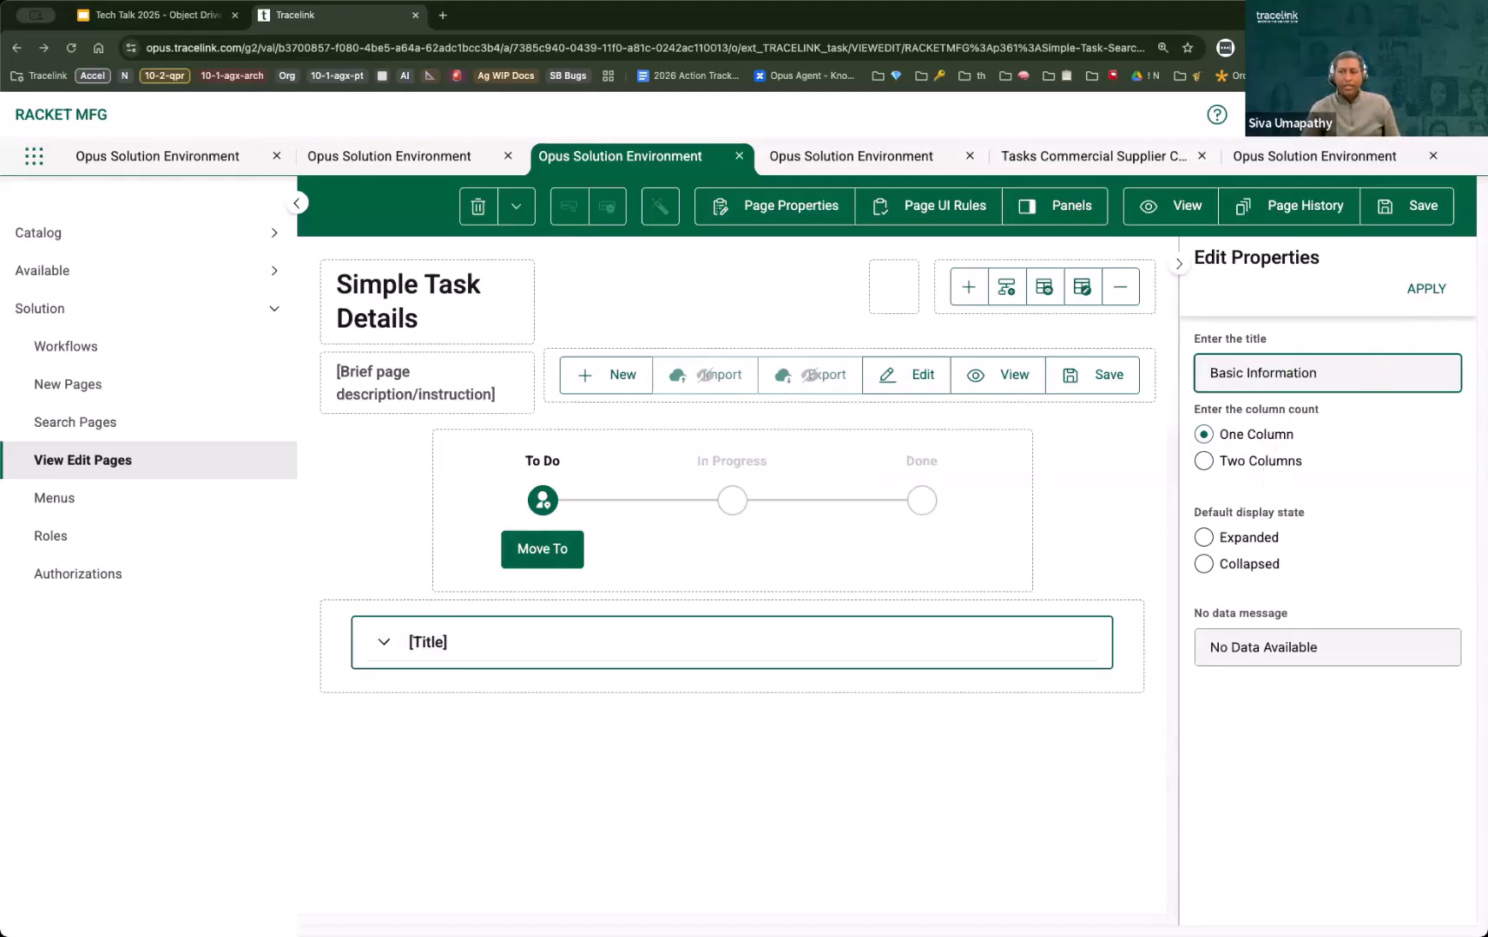
{"action": "left_click", "coordinate": [1426, 289]}
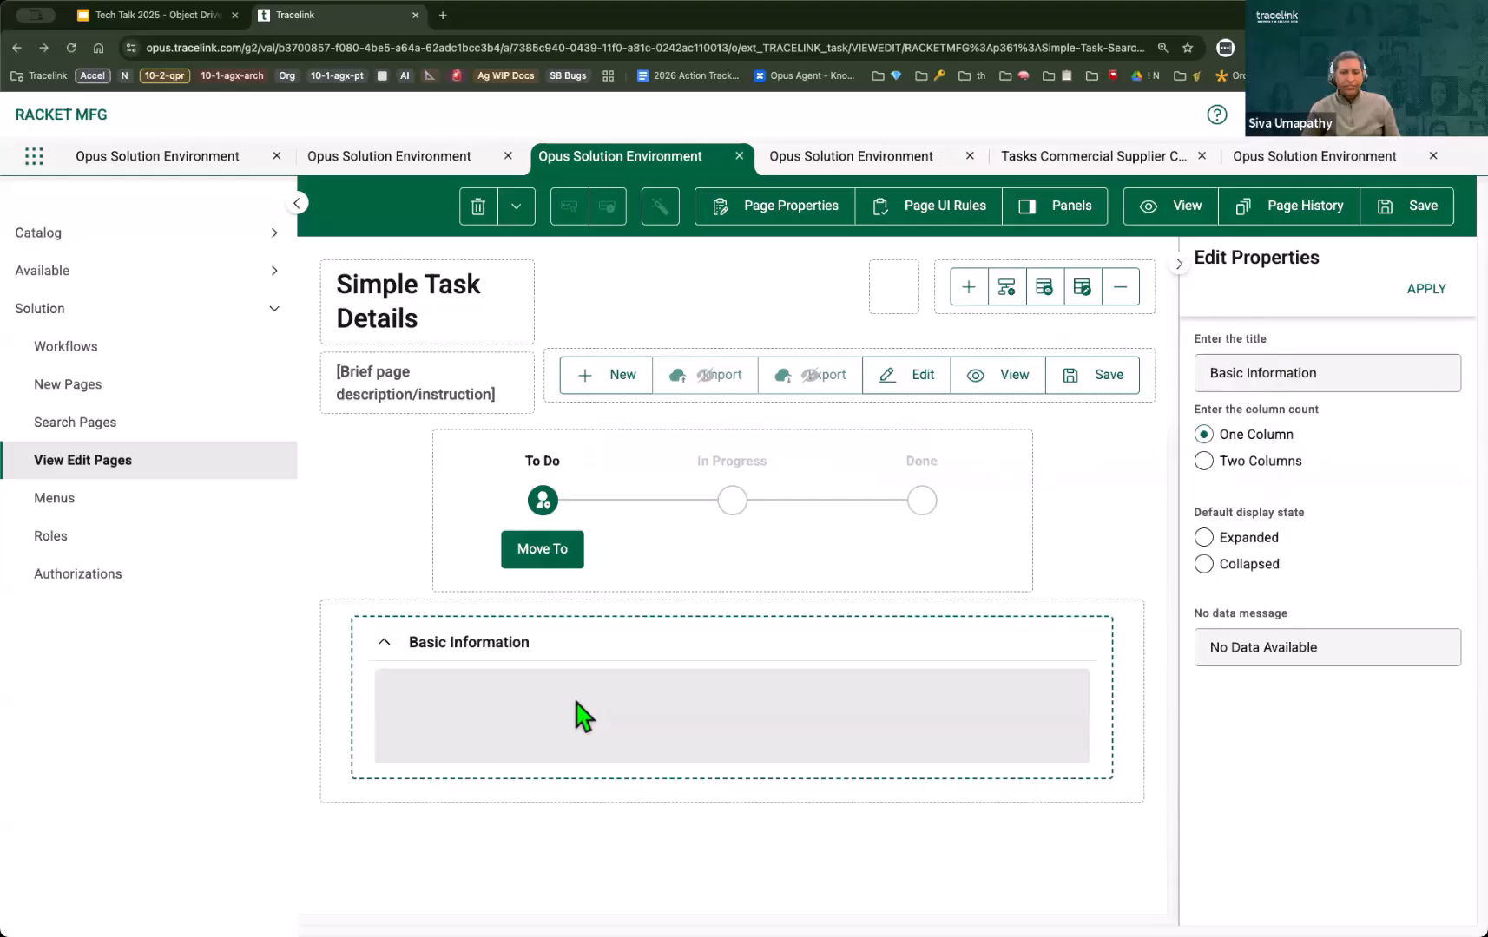
Step: Add the List Id, Title and Tags object fields to the Basic Information section
{"action": "left_click", "coordinate": [515, 208]}
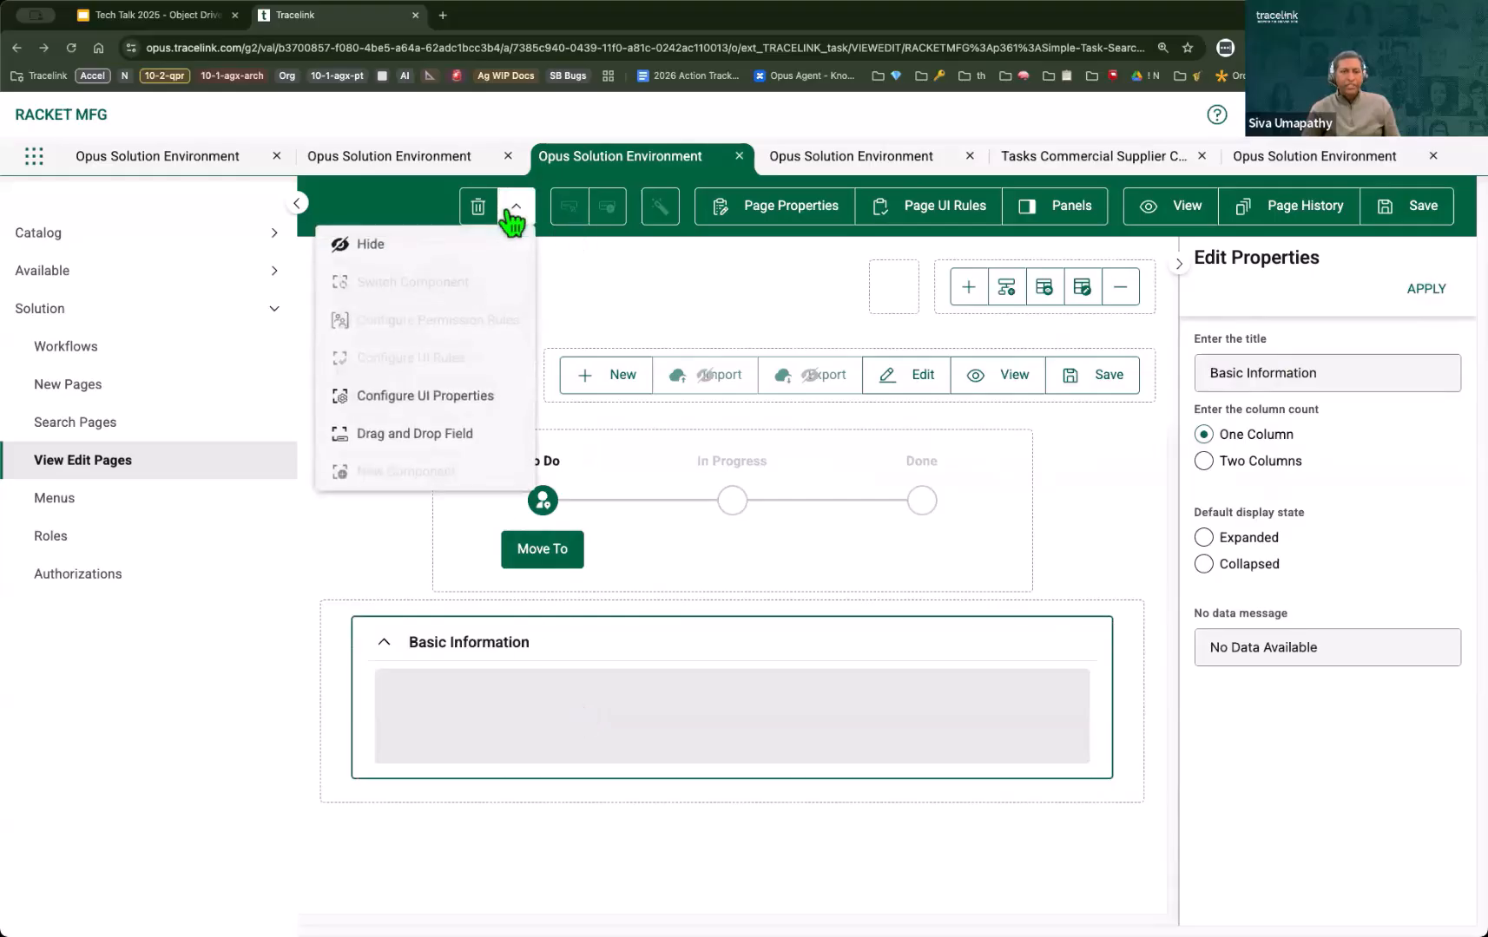
{"action": "left_click", "coordinate": [439, 440]}
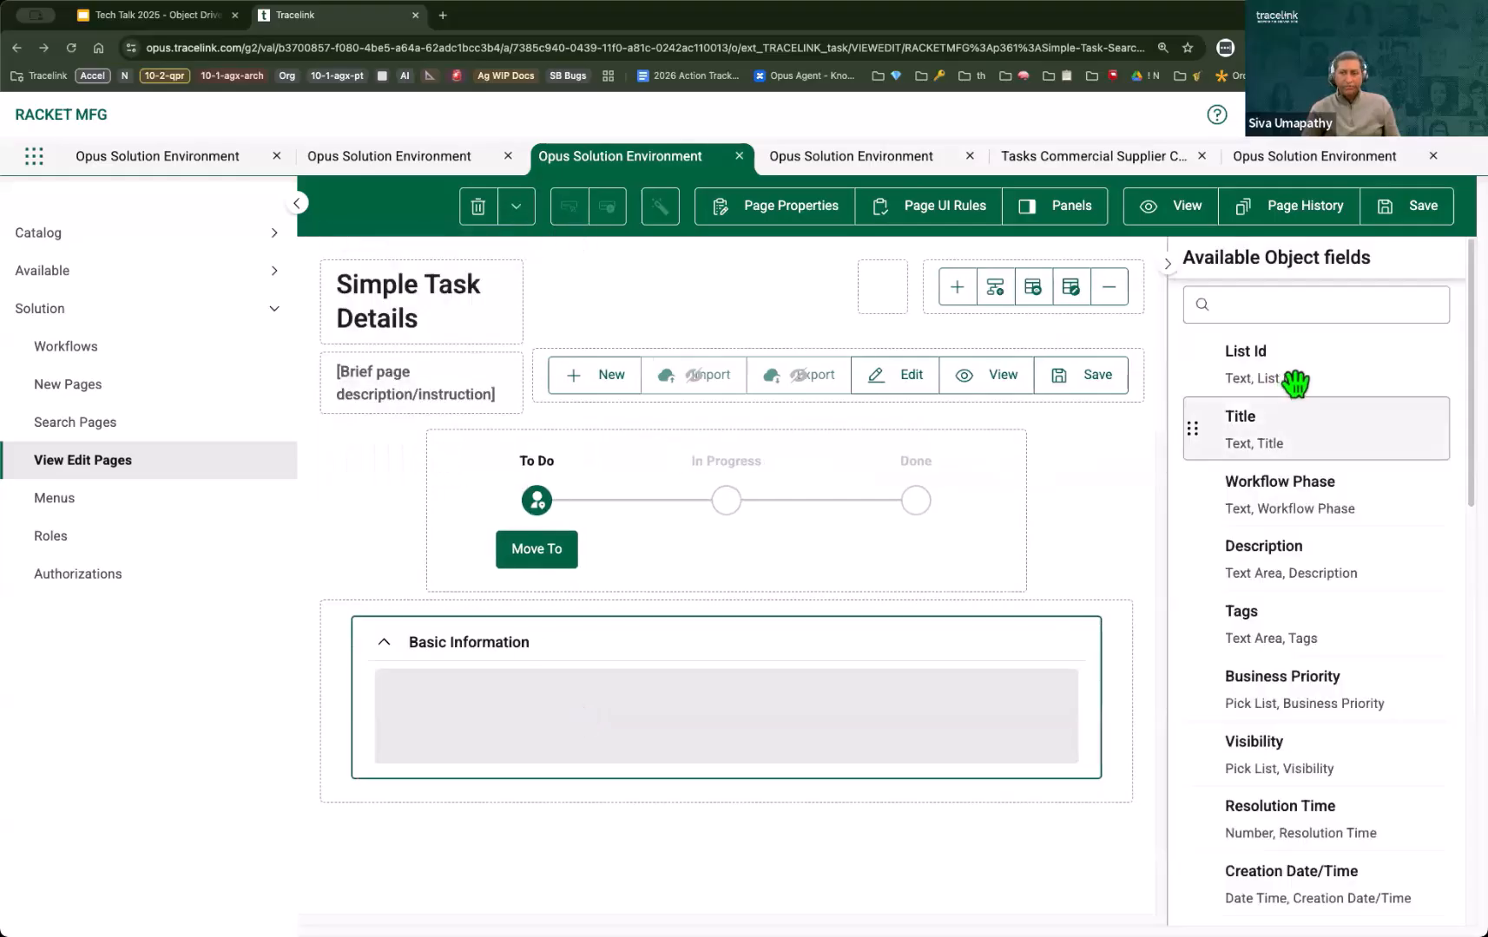
{"action": "left_click_drag", "start_coordinate": [1282, 377], "coordinate": [847, 685]}
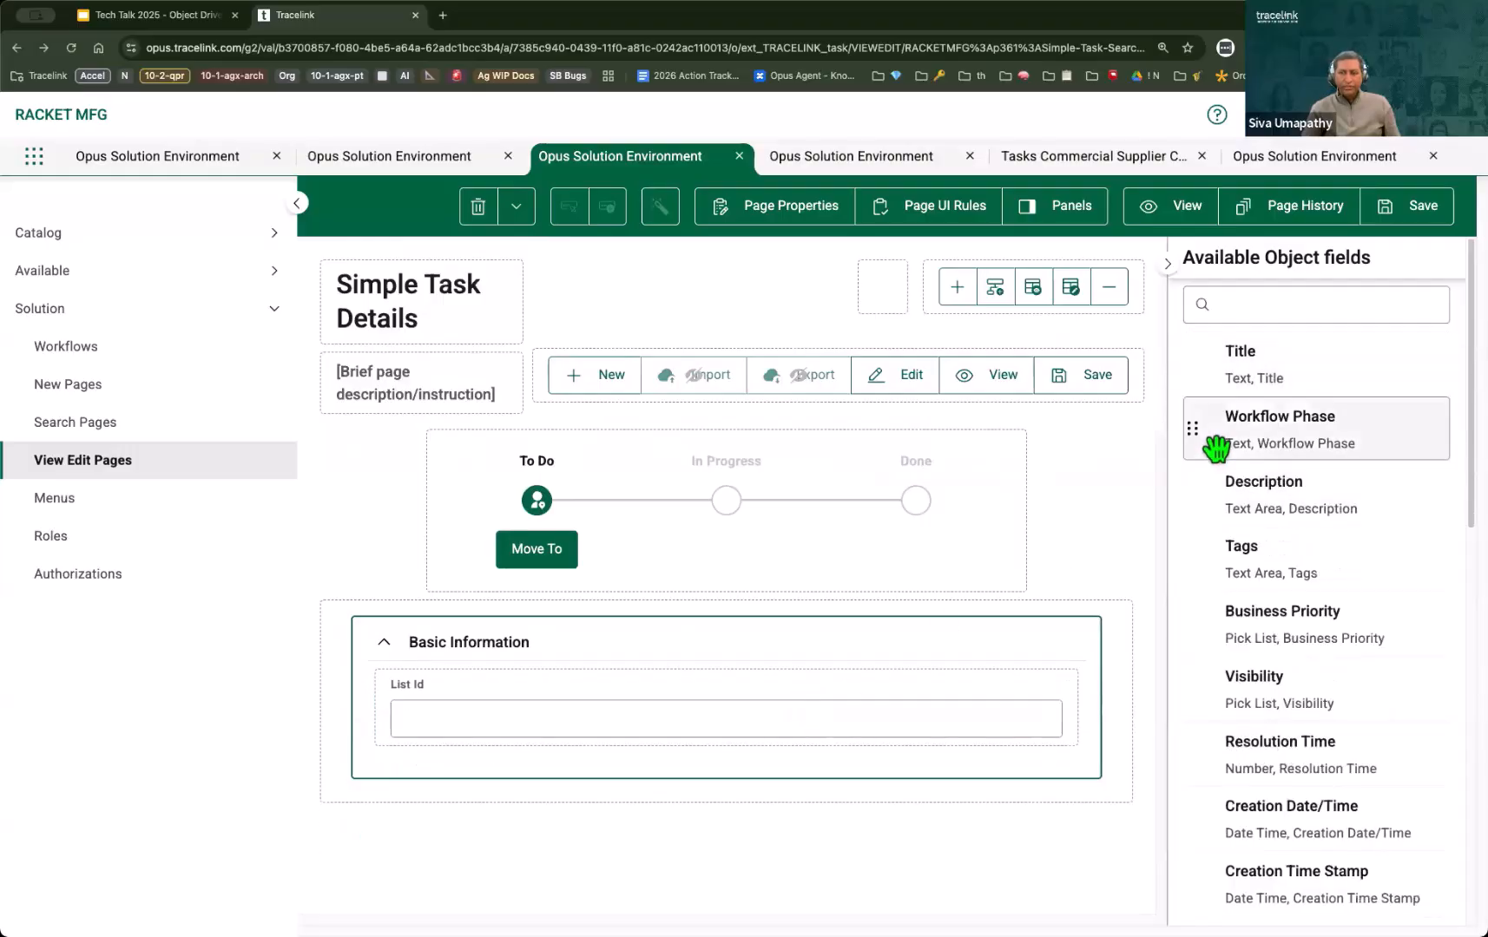
{"action": "scroll", "coordinate": [1351, 441], "scroll_direction": "down", "scroll_amount": 1}
{"action": "left_click_drag", "start_coordinate": [1358, 347], "coordinate": [961, 730]}
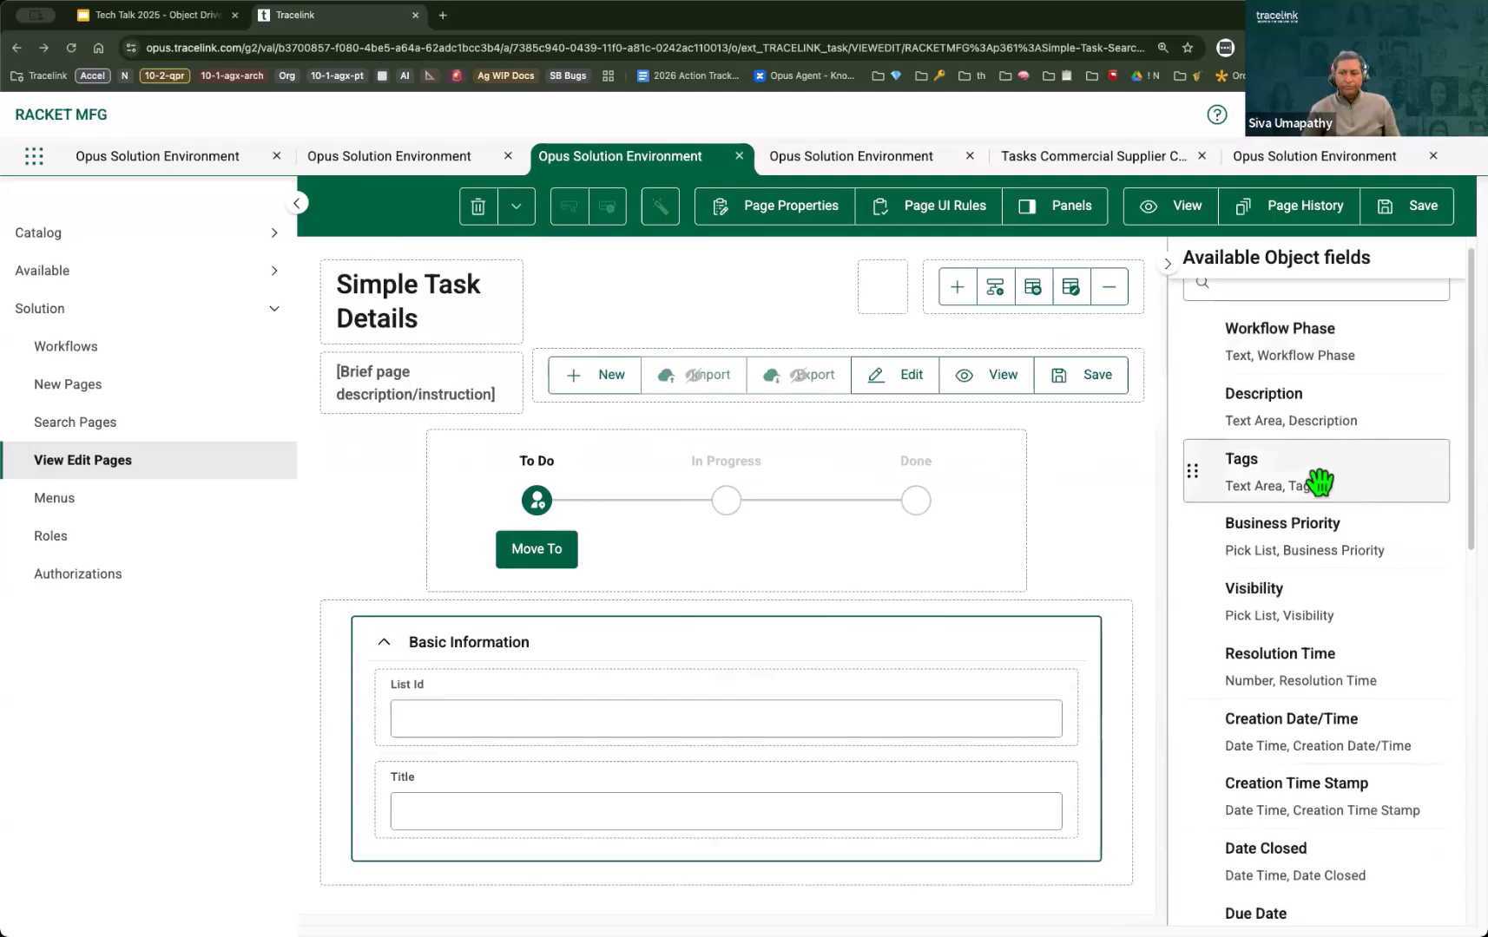
{"action": "left_click_drag", "start_coordinate": [1314, 491], "coordinate": [775, 755]}
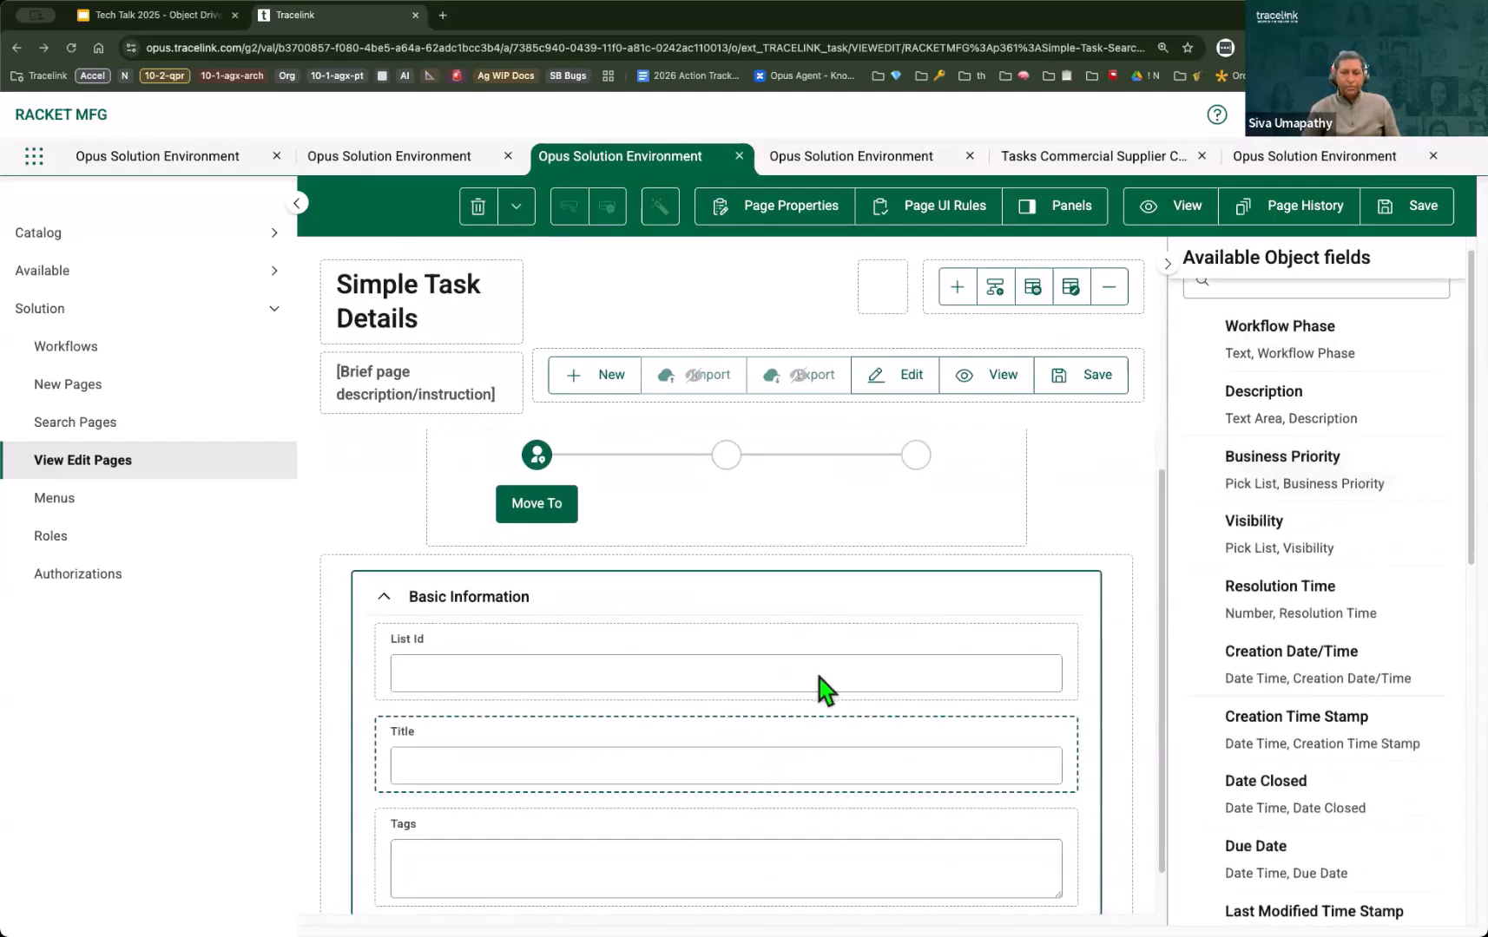
Step: Set the Basic Information section to Two Columns and move the Tags field into the second column
{"action": "left_click", "coordinate": [644, 611]}
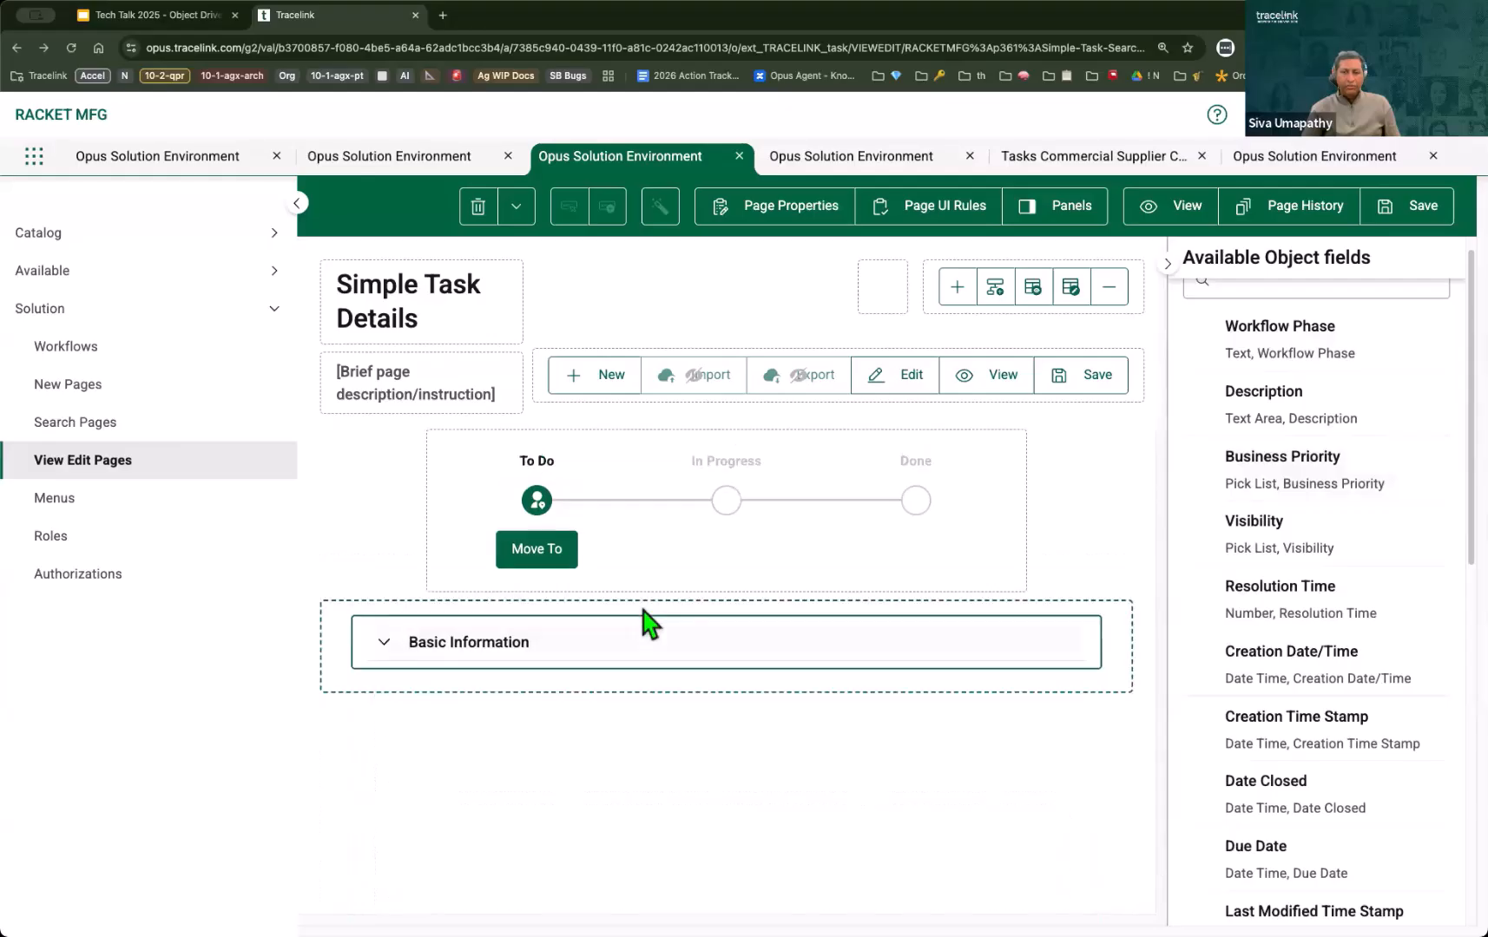
{"action": "left_click", "coordinate": [443, 648]}
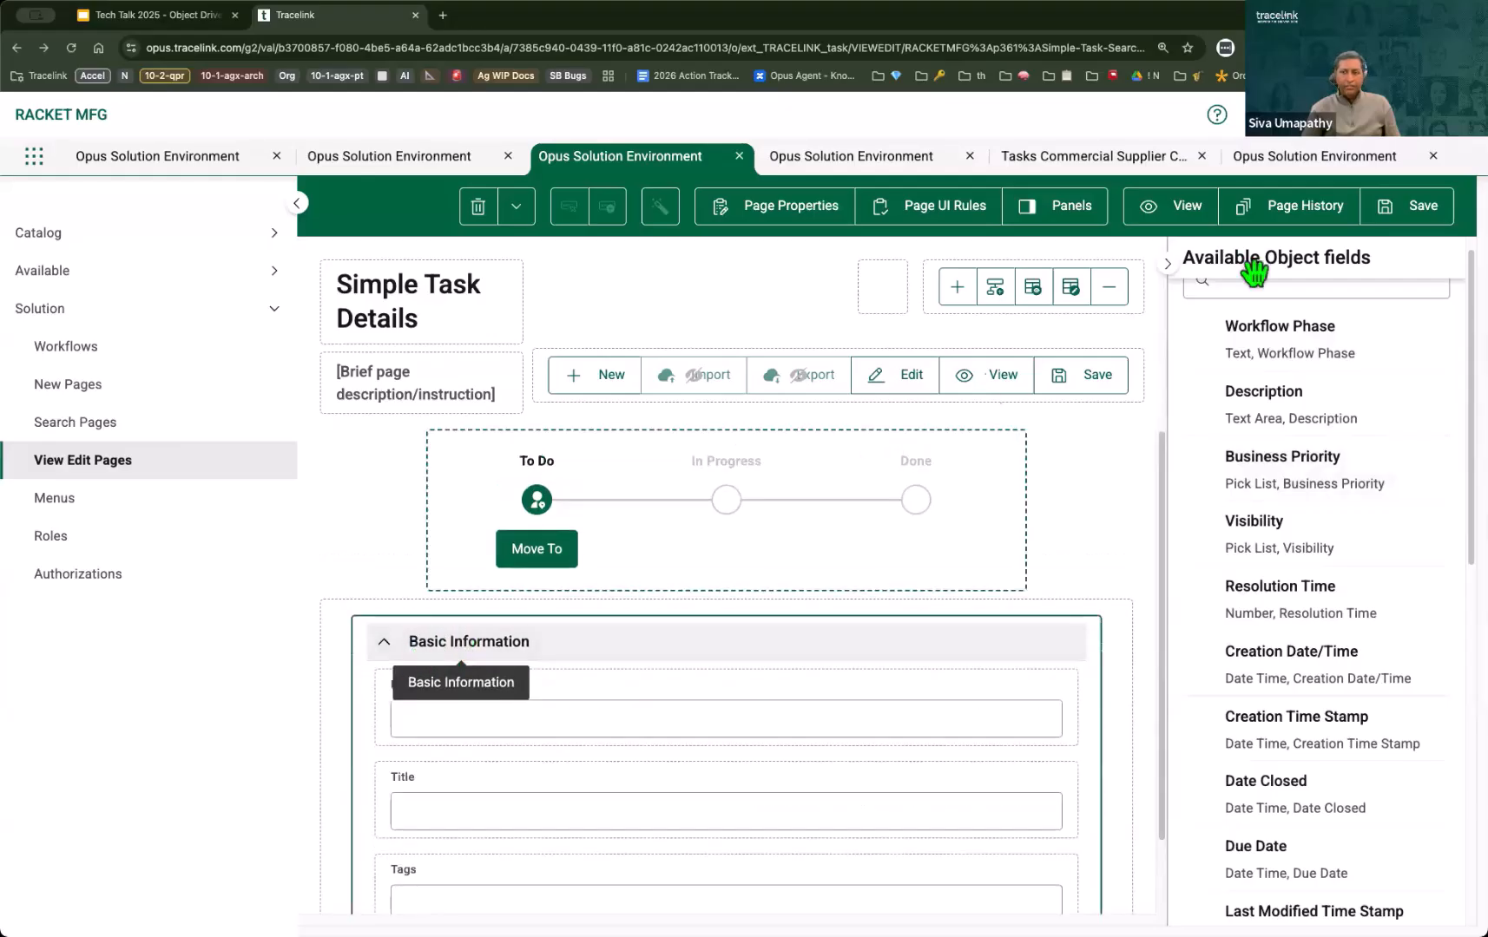
{"action": "left_click", "coordinate": [1171, 265]}
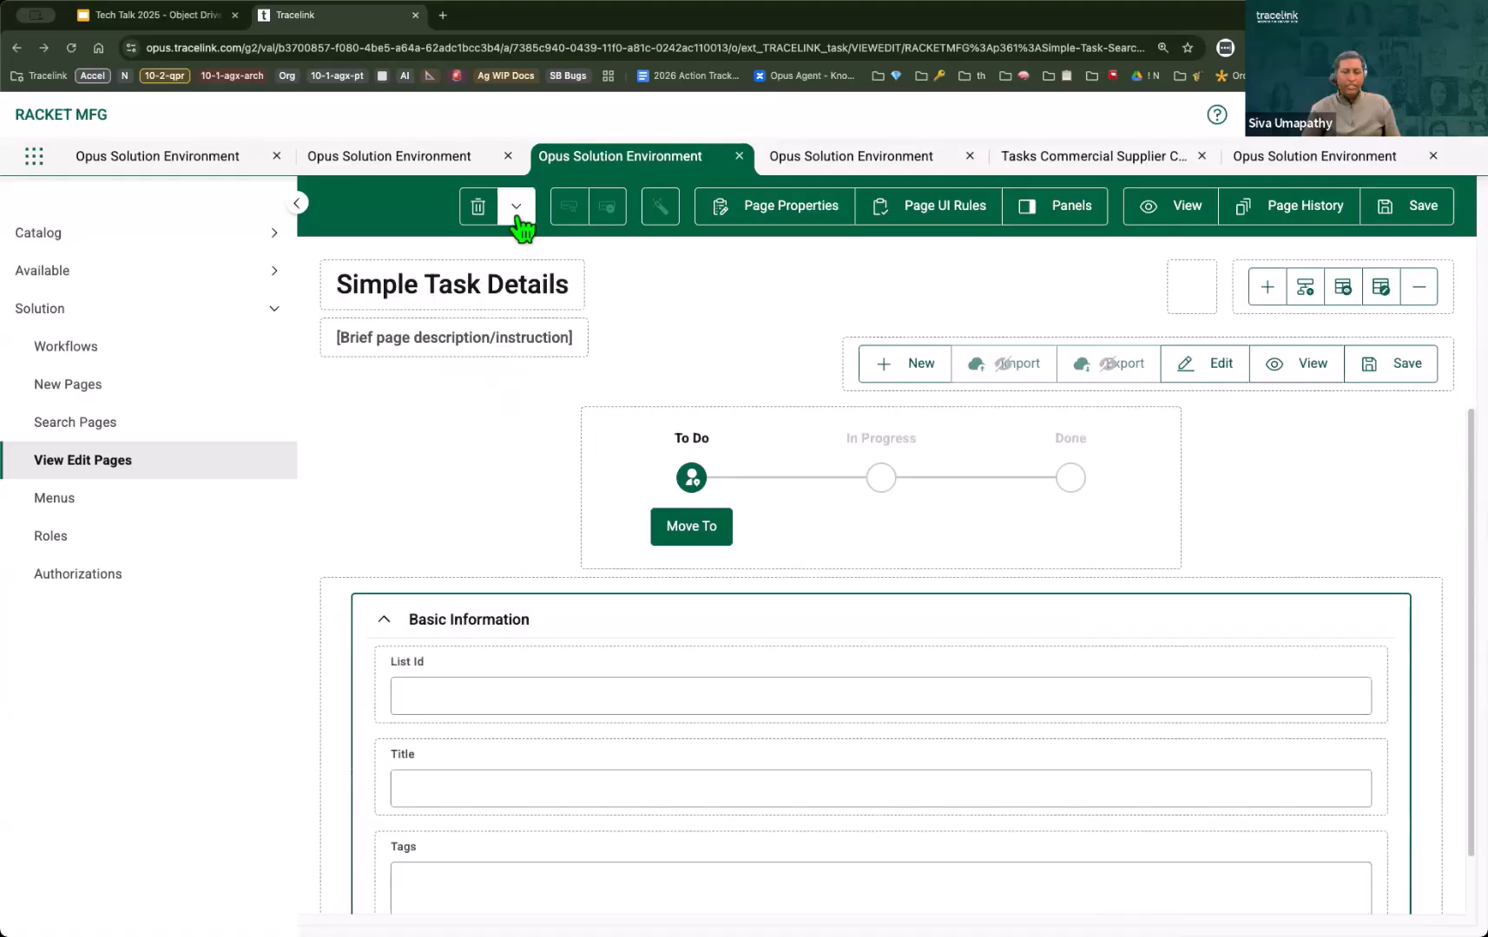
{"action": "left_click", "coordinate": [517, 211]}
{"action": "left_click", "coordinate": [434, 396]}
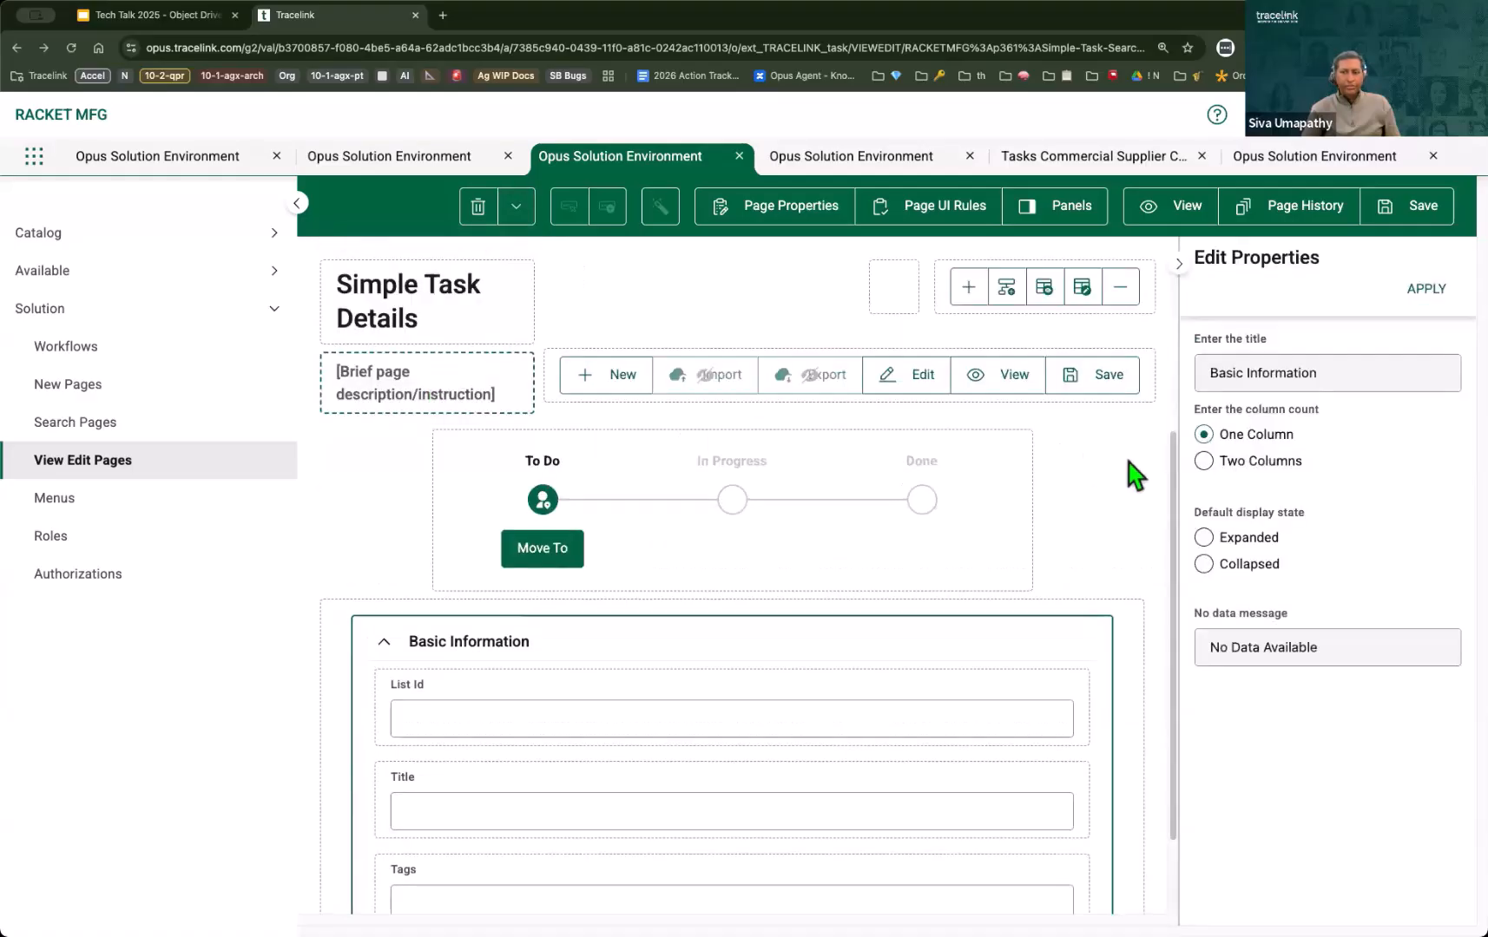
{"action": "left_click", "coordinate": [1237, 463]}
{"action": "left_click", "coordinate": [1426, 288]}
{"action": "scroll", "coordinate": [790, 656], "scroll_direction": "down", "scroll_amount": 2}
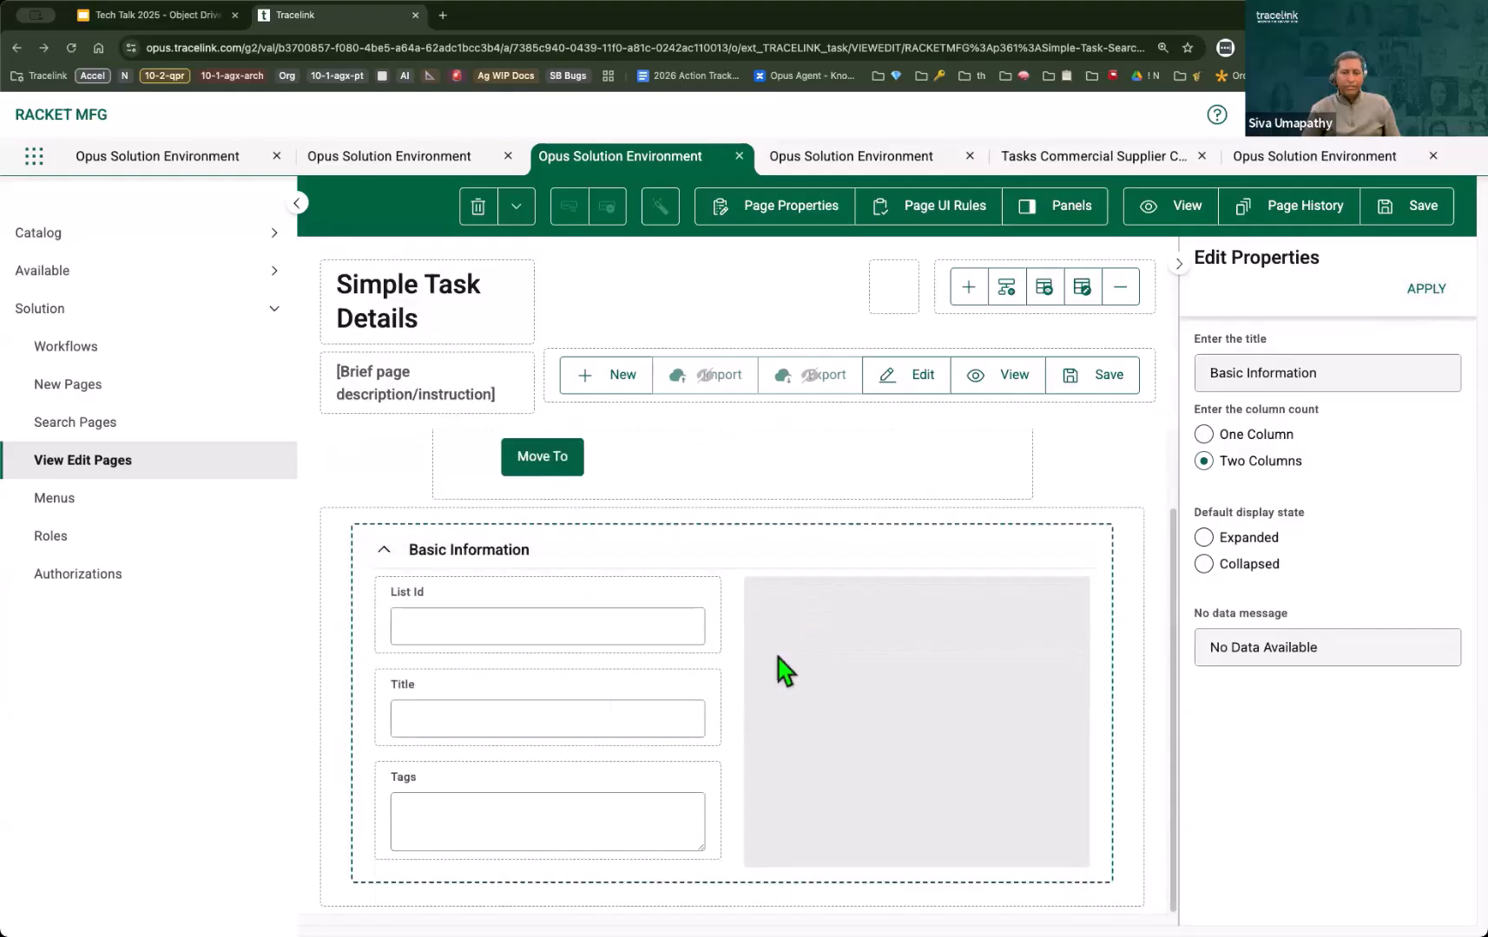
{"action": "left_click_drag", "start_coordinate": [480, 786], "coordinate": [865, 657]}
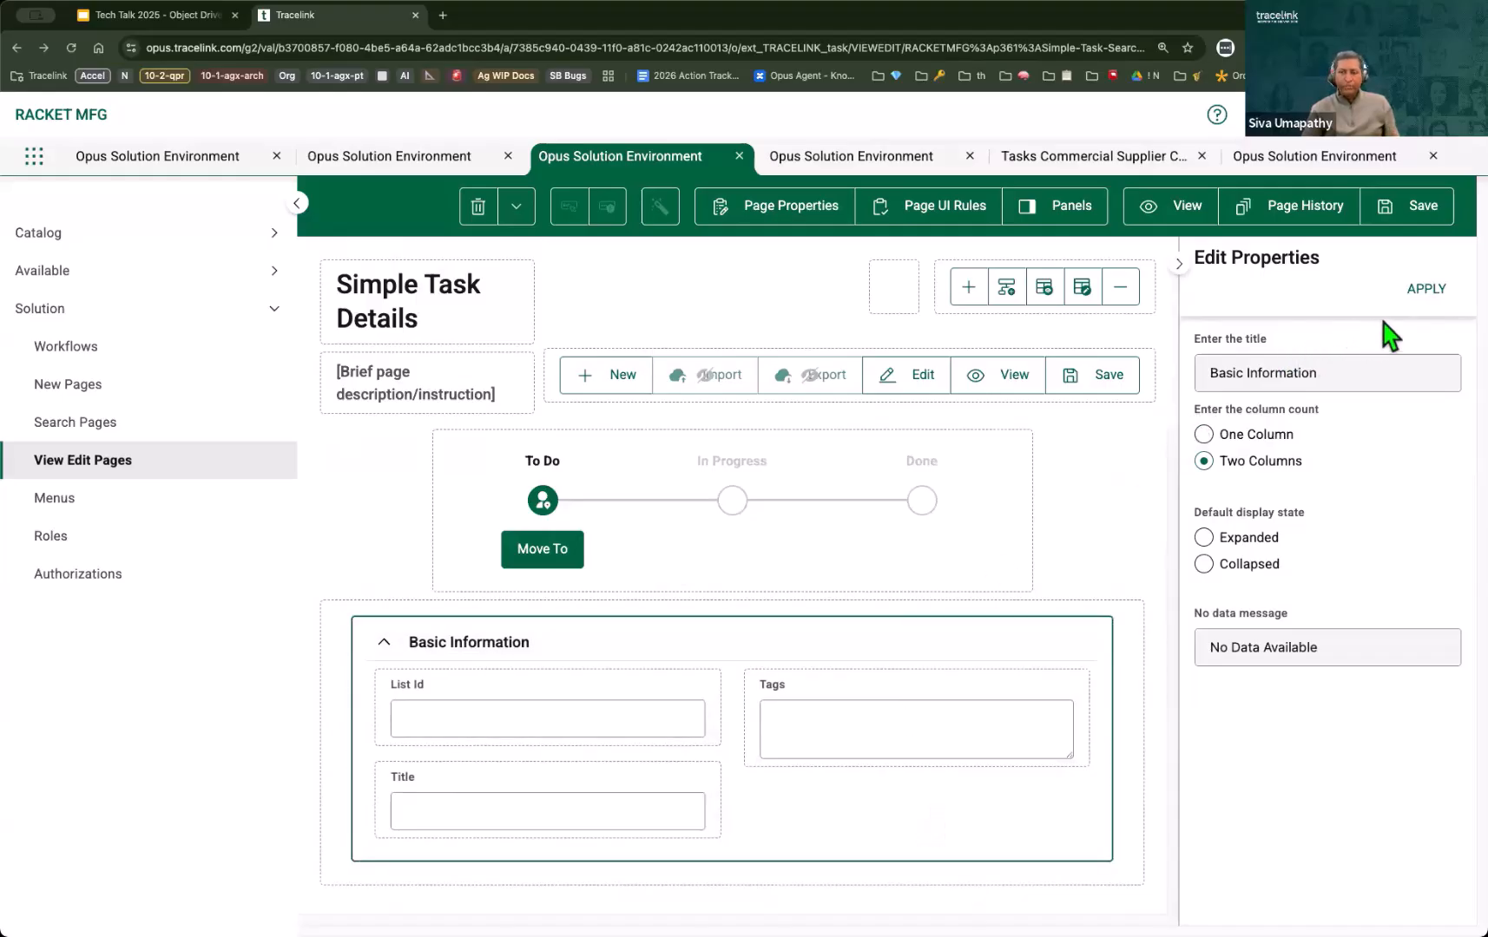
{"action": "left_click", "coordinate": [1424, 300]}
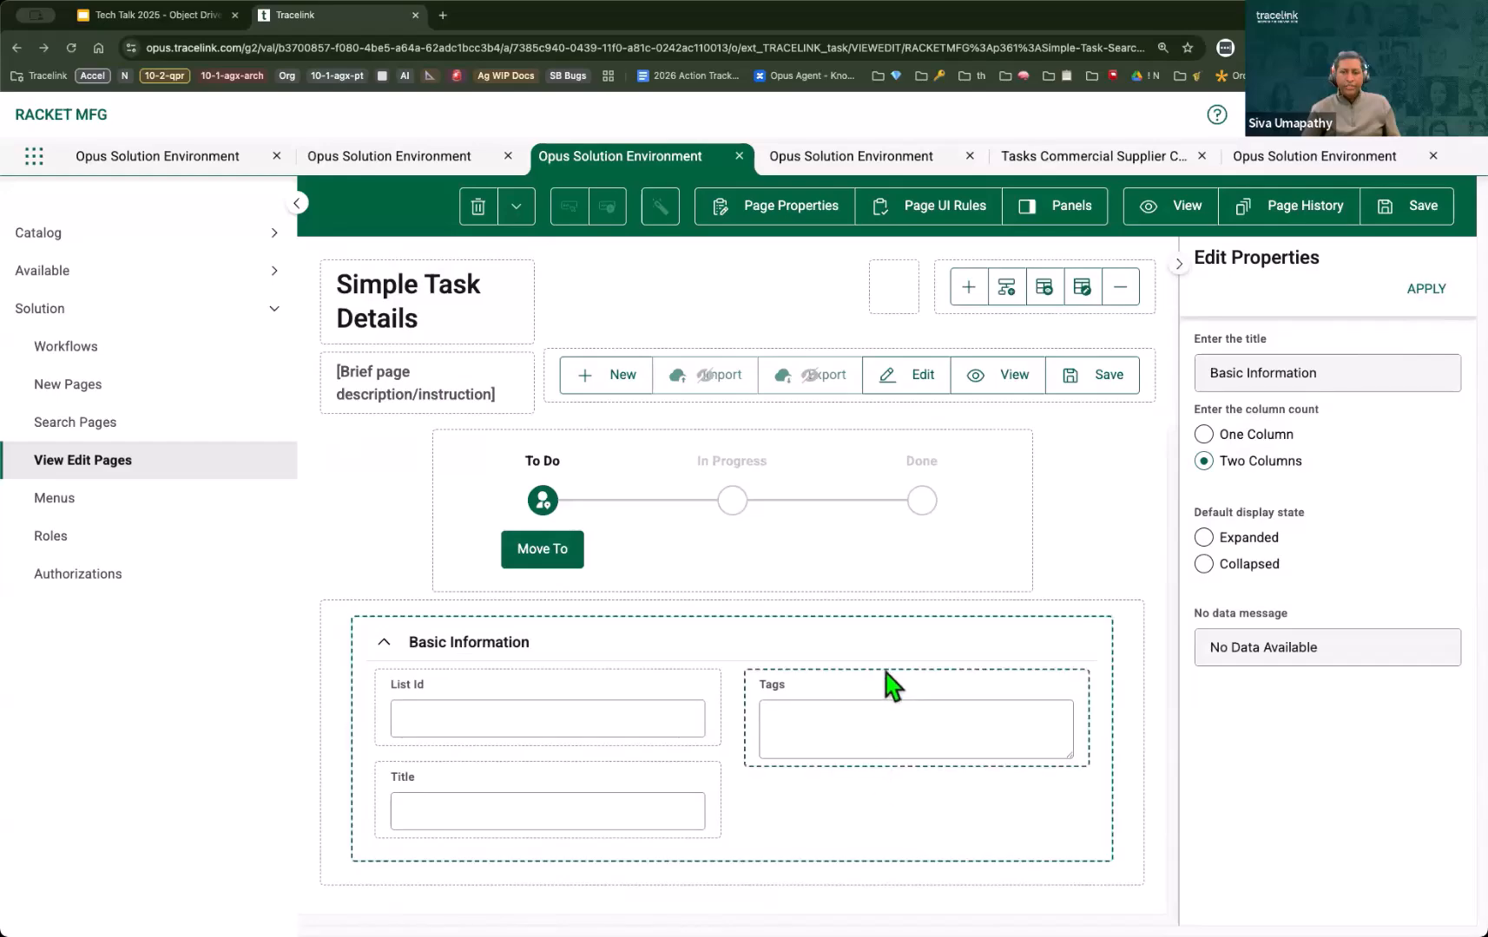
Step: Set the number of visible lines of the Tags field to 10 and apply it
{"action": "left_click", "coordinate": [881, 685]}
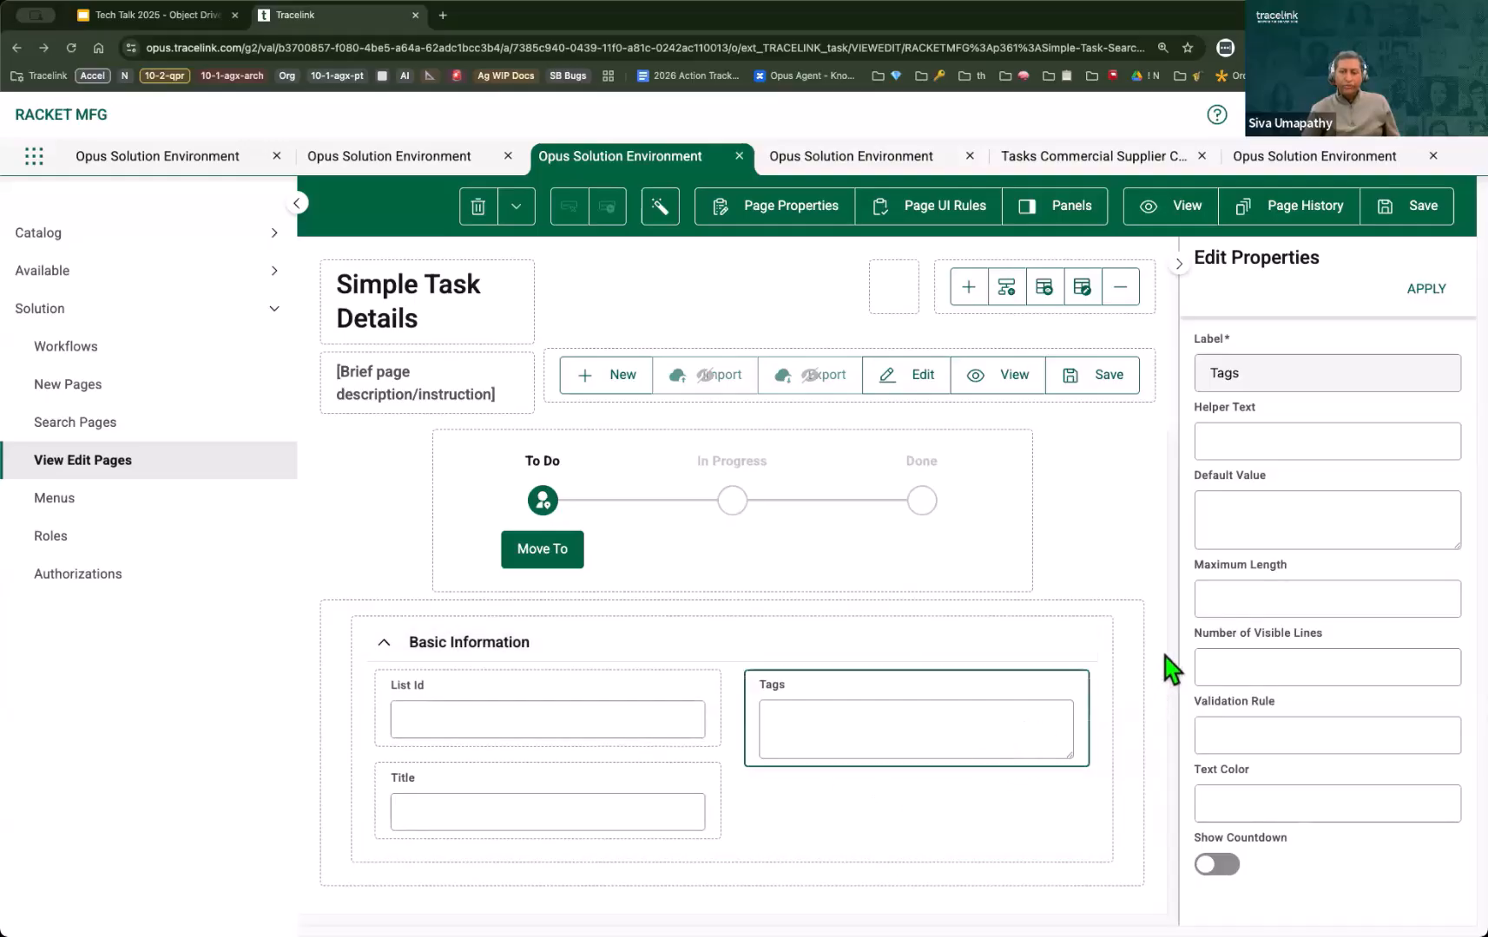
{"action": "left_click", "coordinate": [1259, 671]}
{"action": "type", "text": "10"}
{"action": "left_click", "coordinate": [1260, 726]}
{"action": "left_click", "coordinate": [1427, 288]}
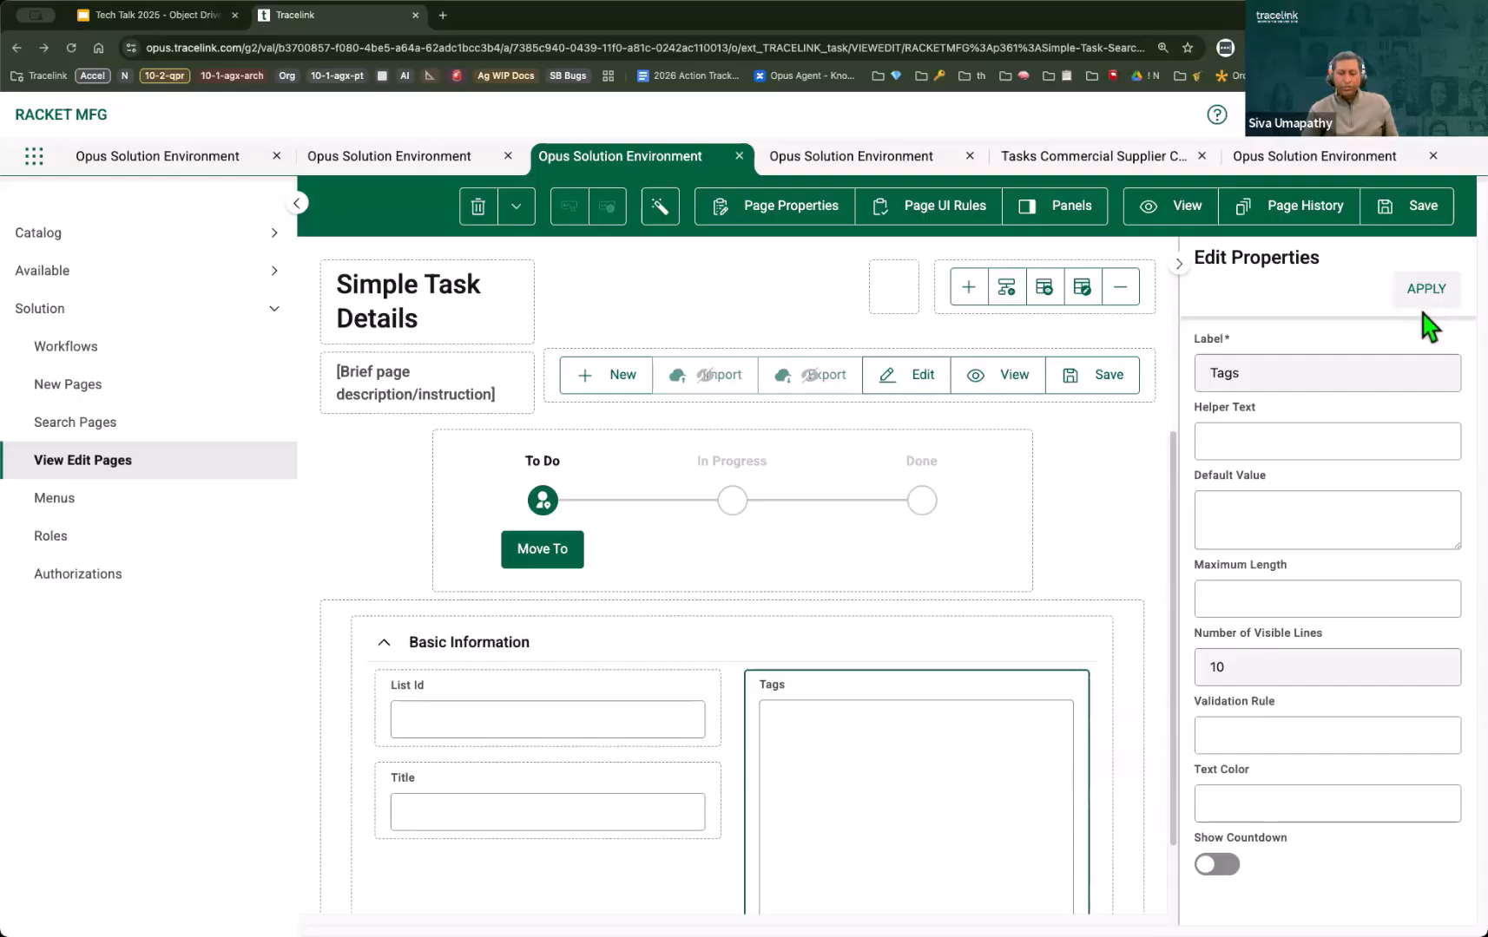
{"action": "scroll", "coordinate": [933, 608], "scroll_direction": "down", "scroll_amount": 2}
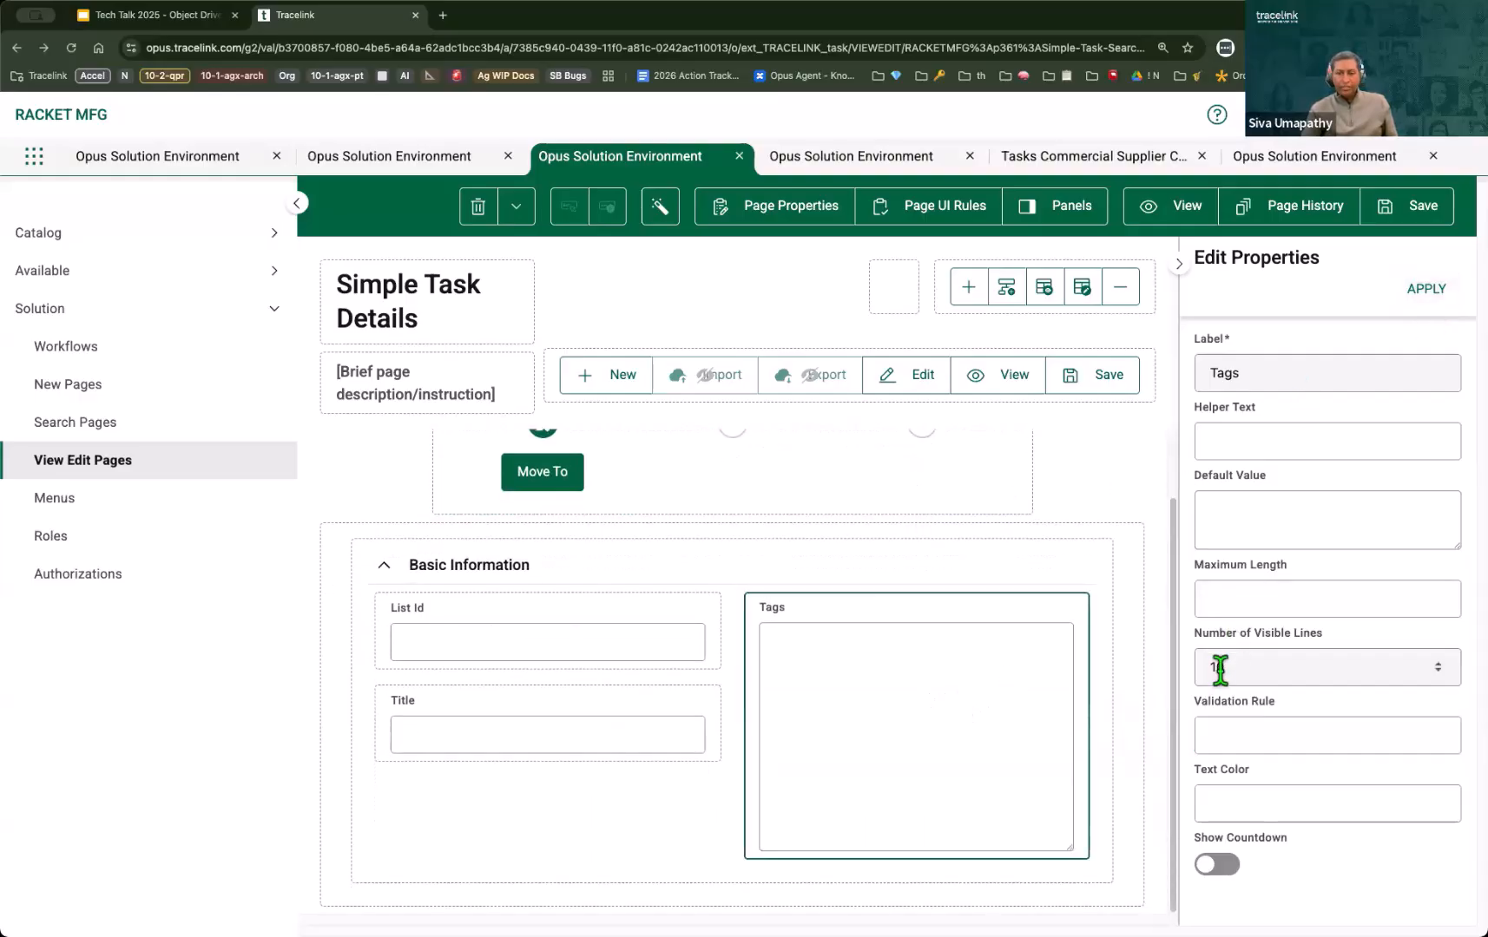
Step: Set the number of visible lines of the Tags field to 5, apply it and save the page definition
{"action": "left_click", "coordinate": [1253, 660]}
{"action": "key", "text": "BackSpace"}
{"action": "key", "text": "BackSpace"}
{"action": "type", "text": "5"}
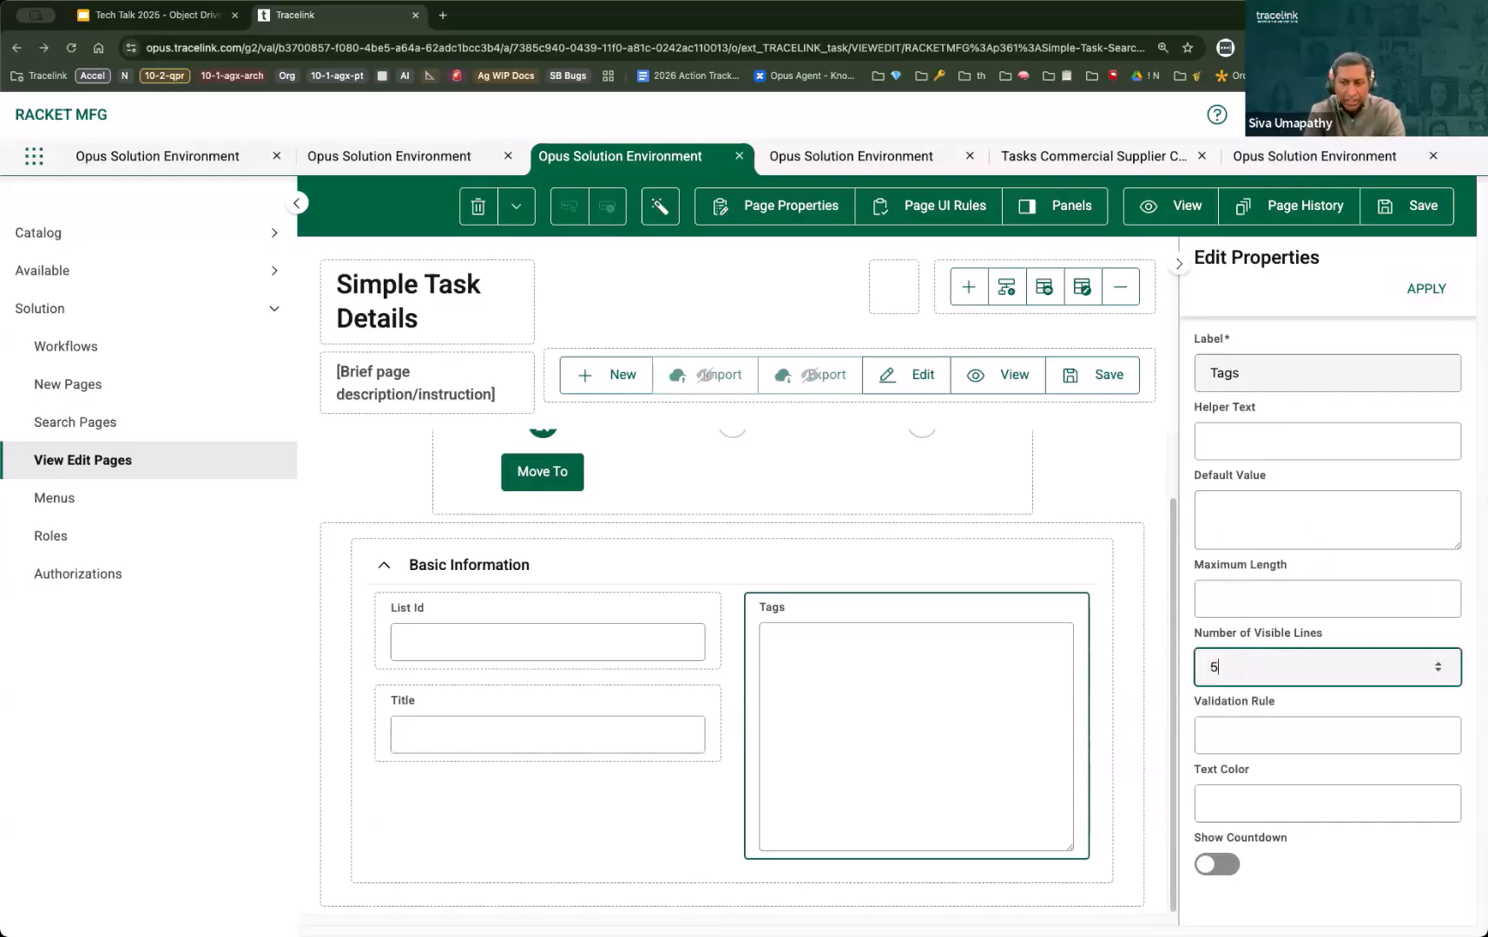
{"action": "left_click", "coordinate": [1429, 295]}
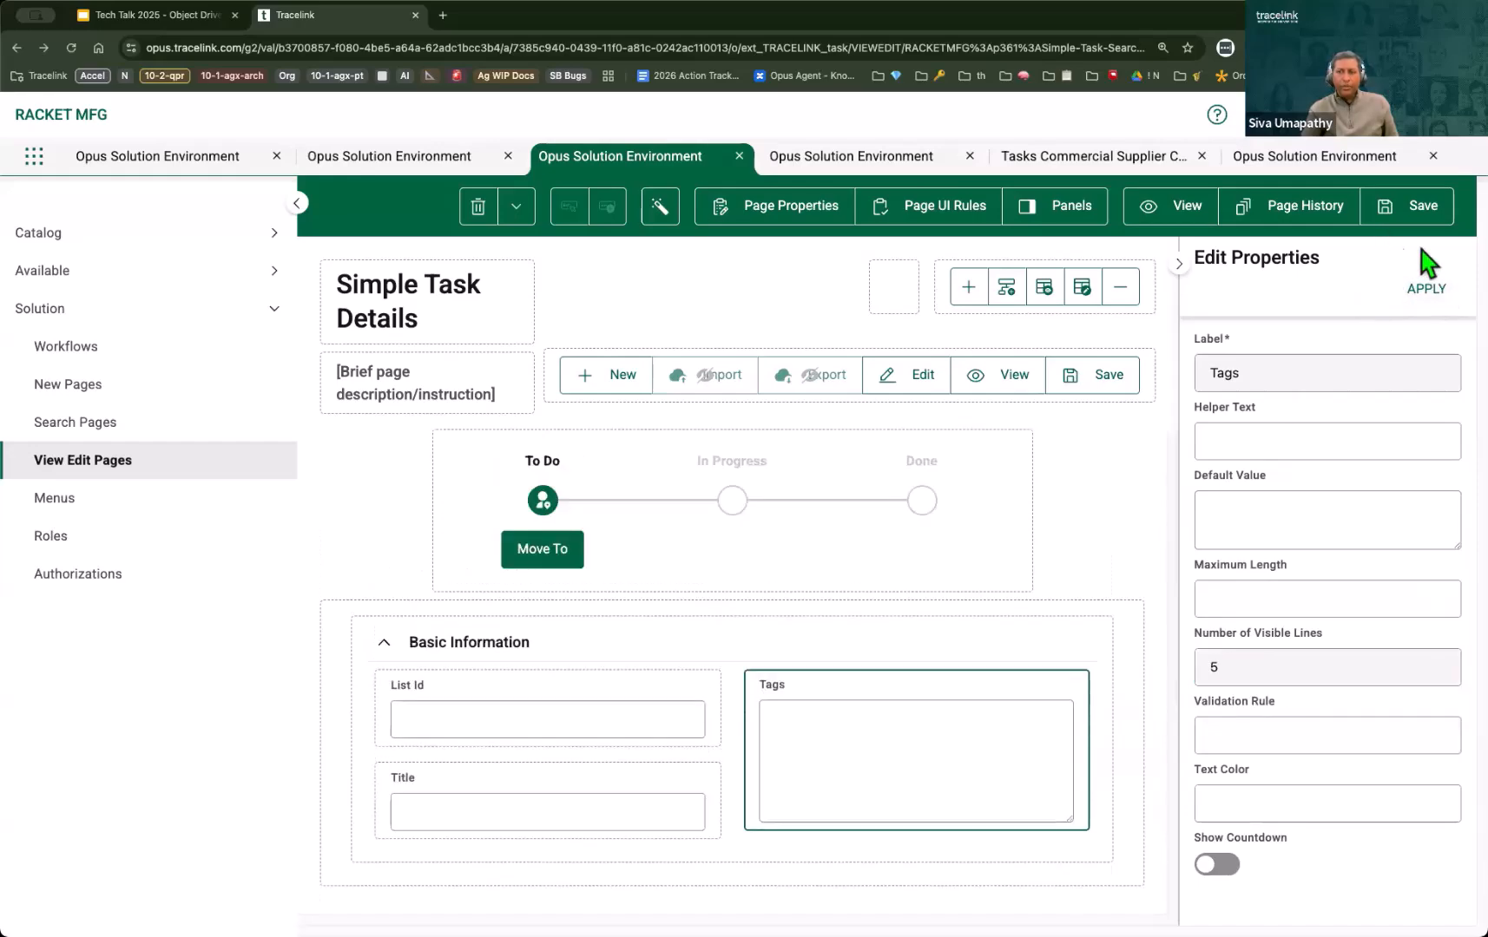
{"action": "left_click", "coordinate": [1410, 206]}
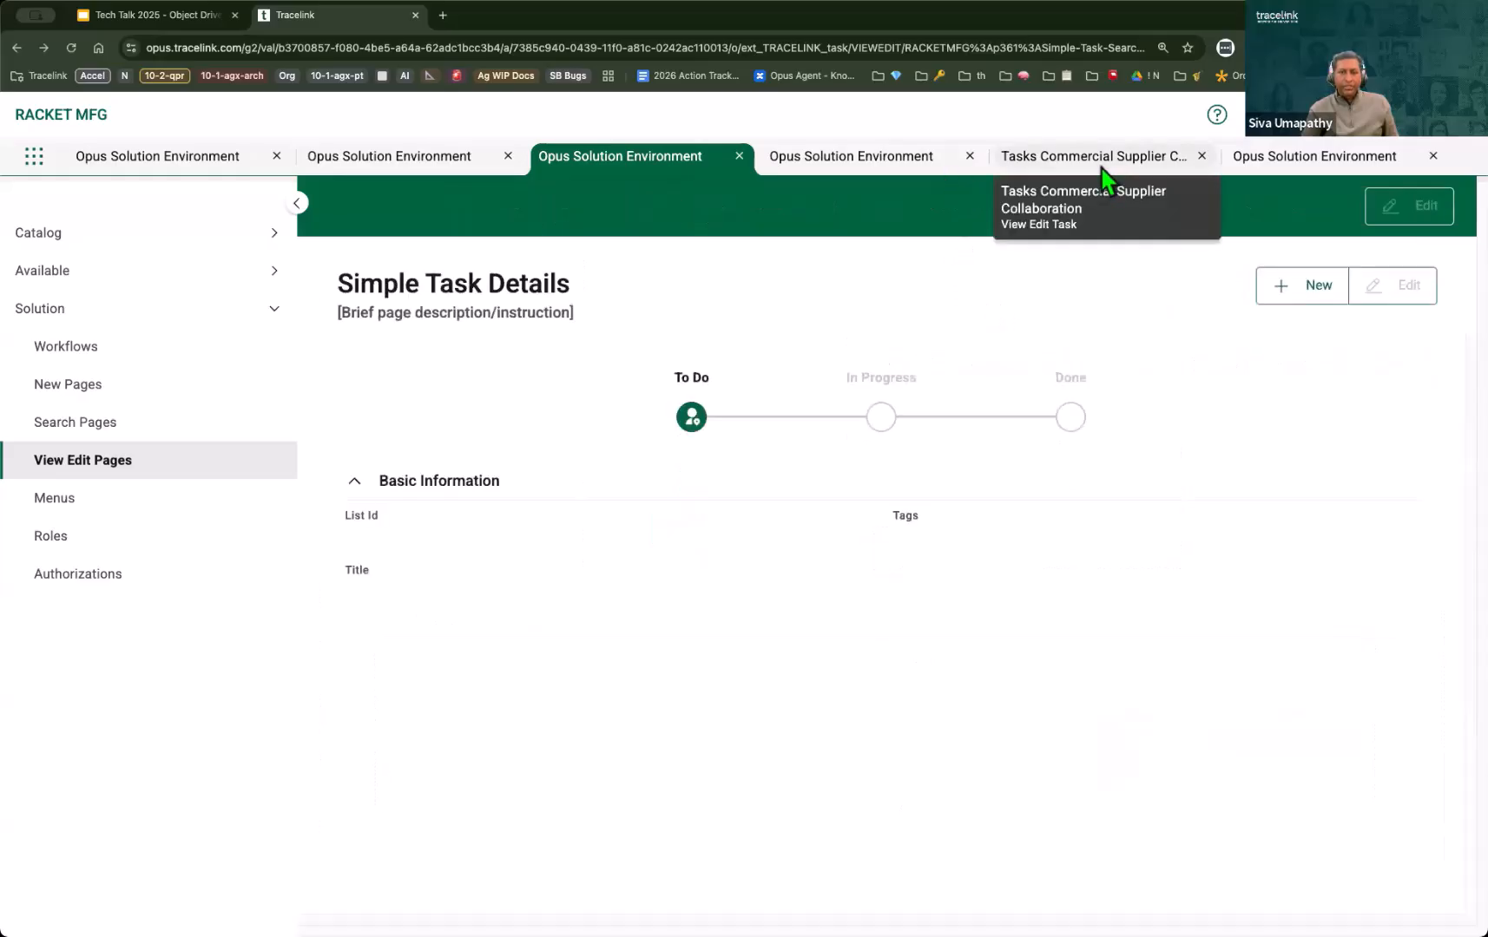
Step: Switch to the Tasks network and reopen task ST-2 from the Simple Task list to check the saved layout
{"action": "left_click", "coordinate": [1101, 163]}
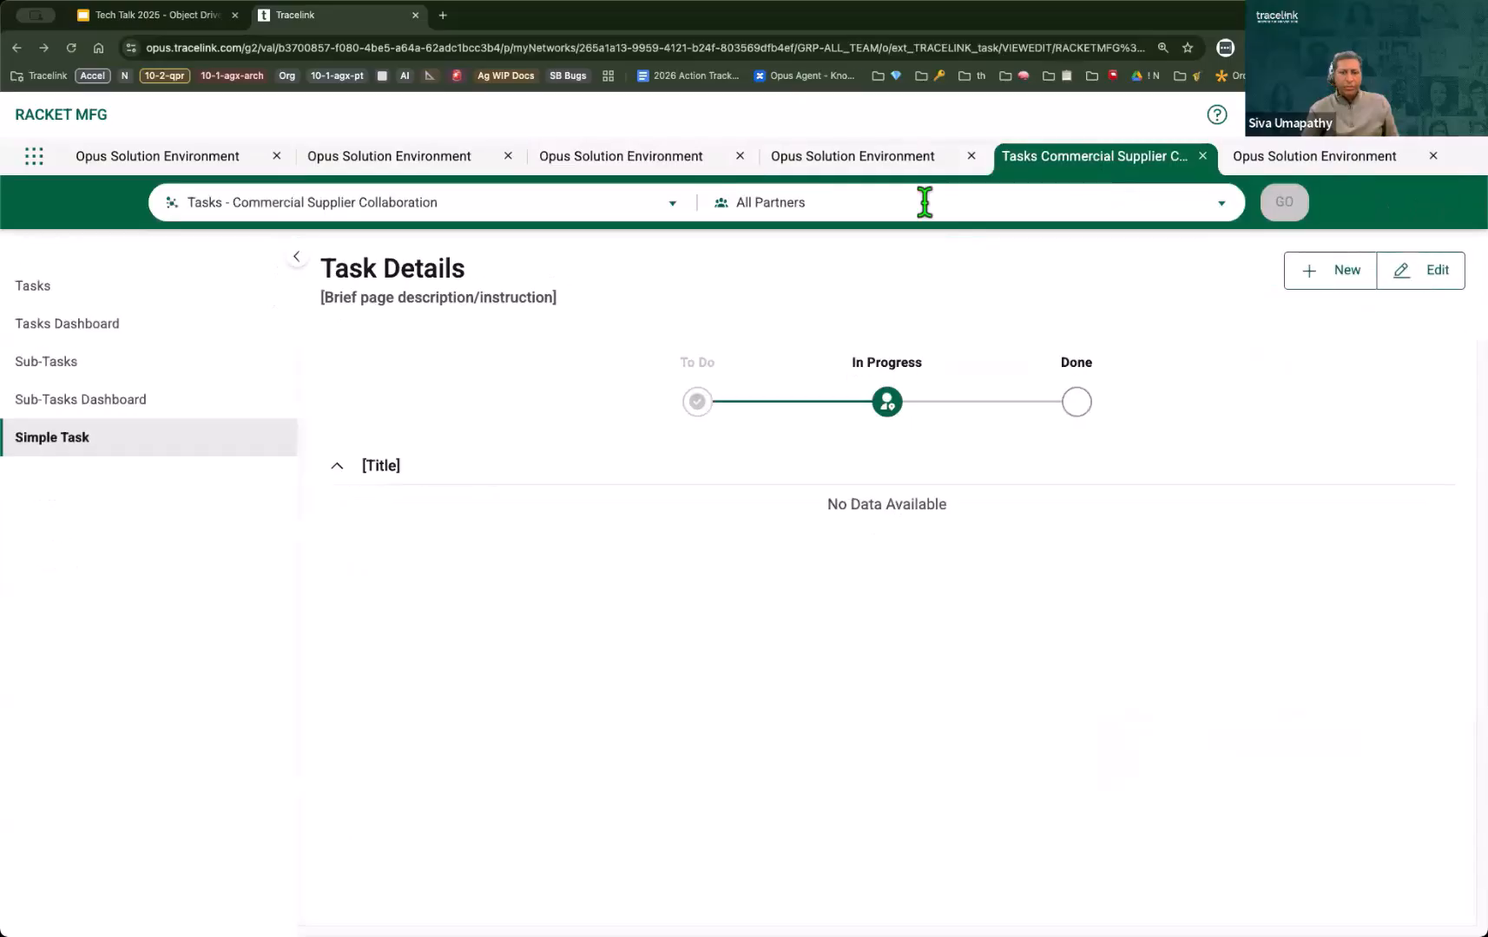
{"action": "left_click", "coordinate": [78, 448]}
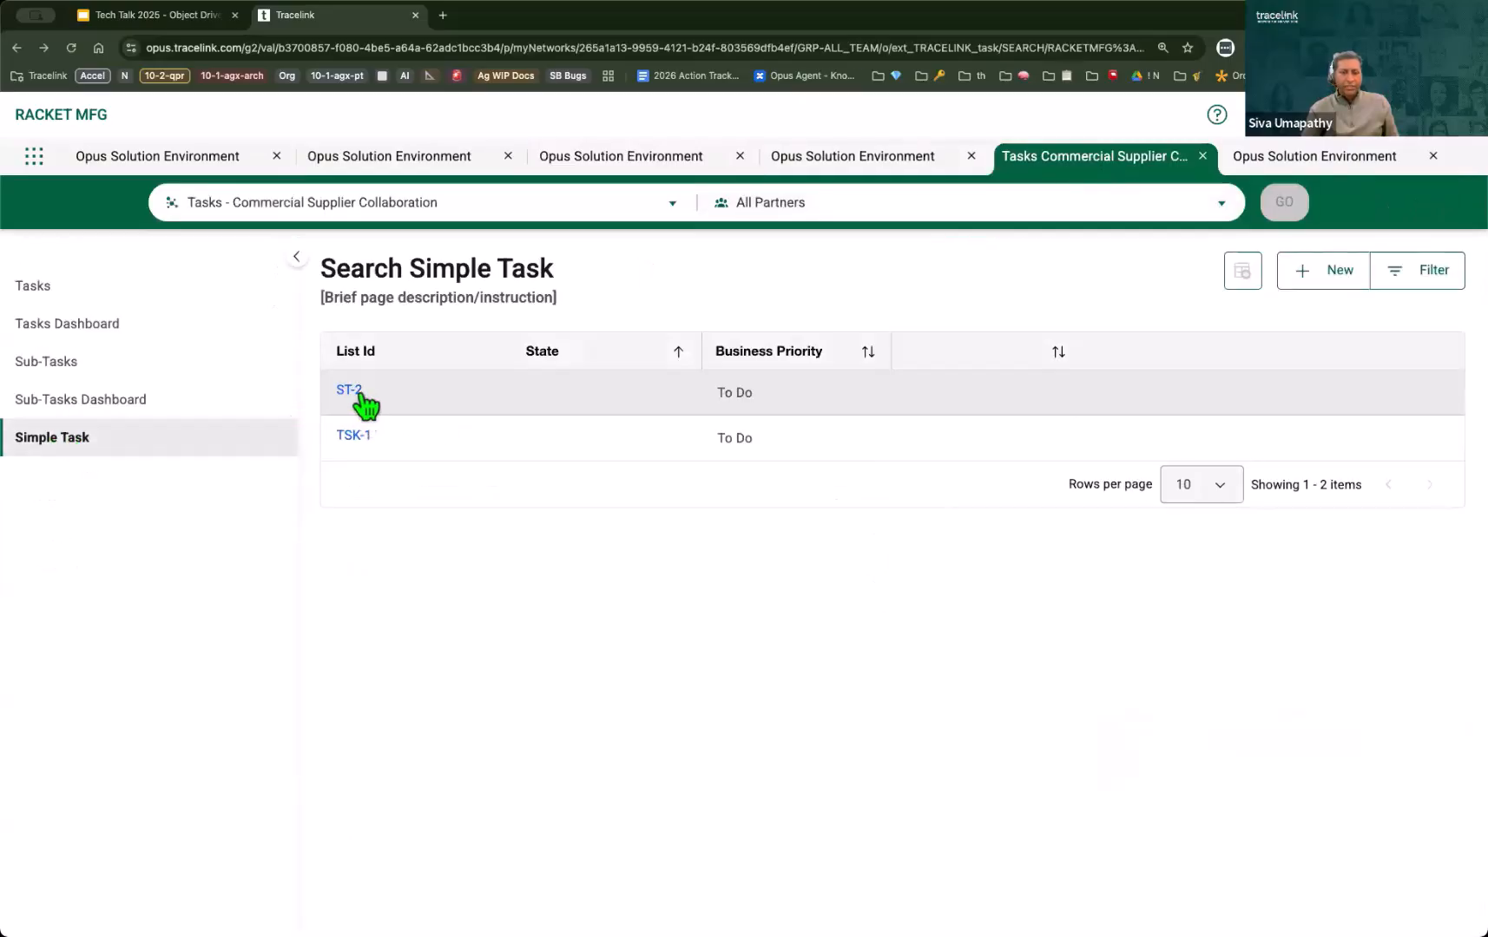
{"action": "left_click", "coordinate": [356, 400]}
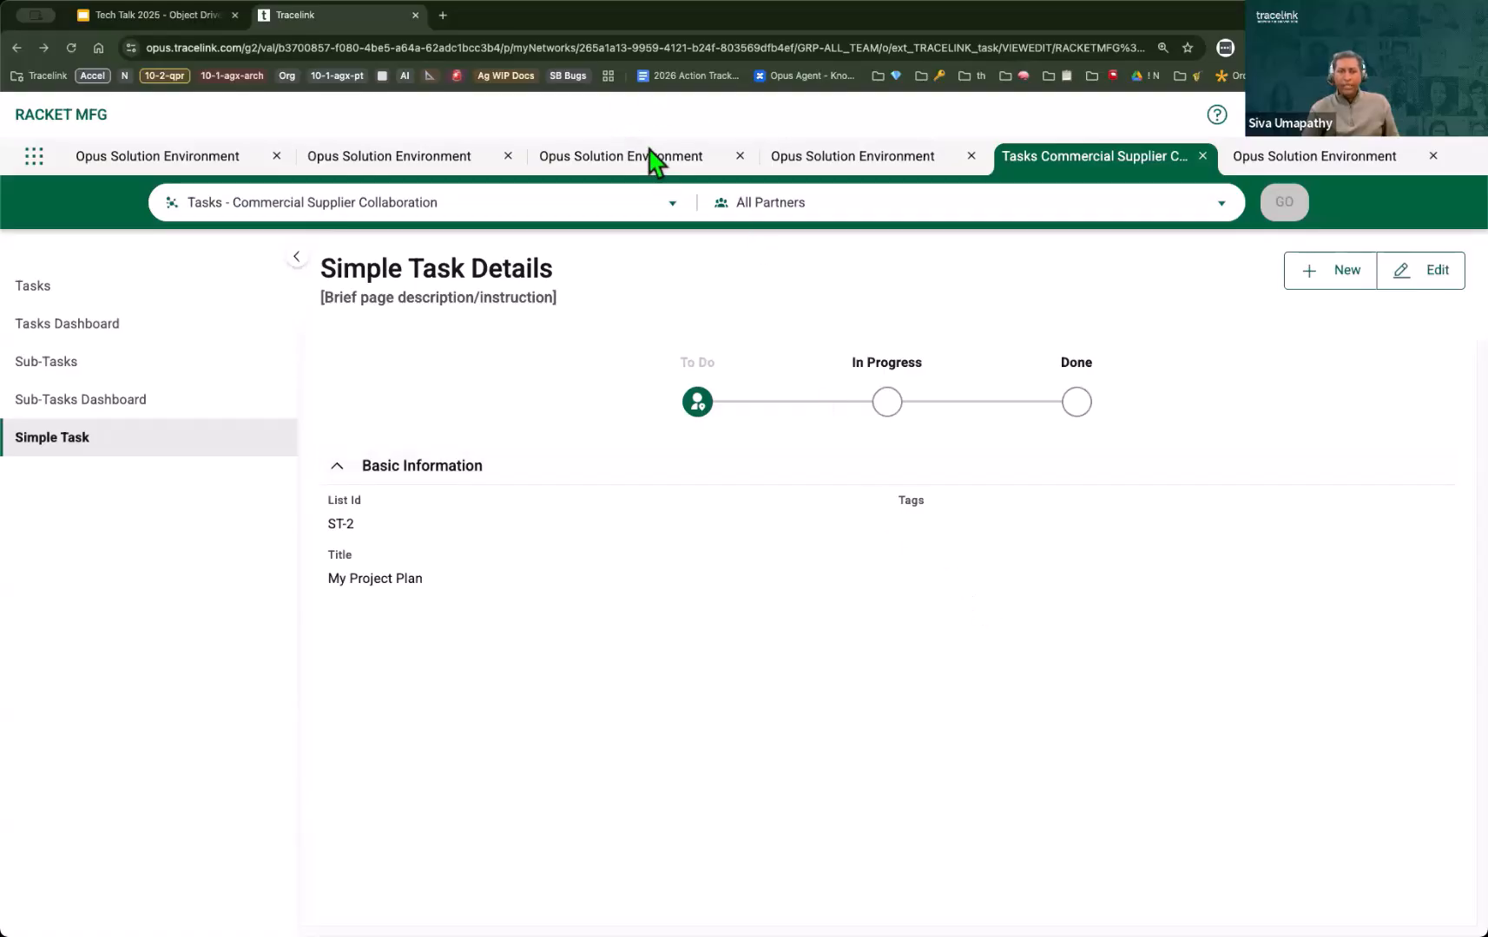
Step: Return to the Simple Task Details page definition, edit it and add a new Section component below Basic Information
{"action": "left_click", "coordinate": [674, 161]}
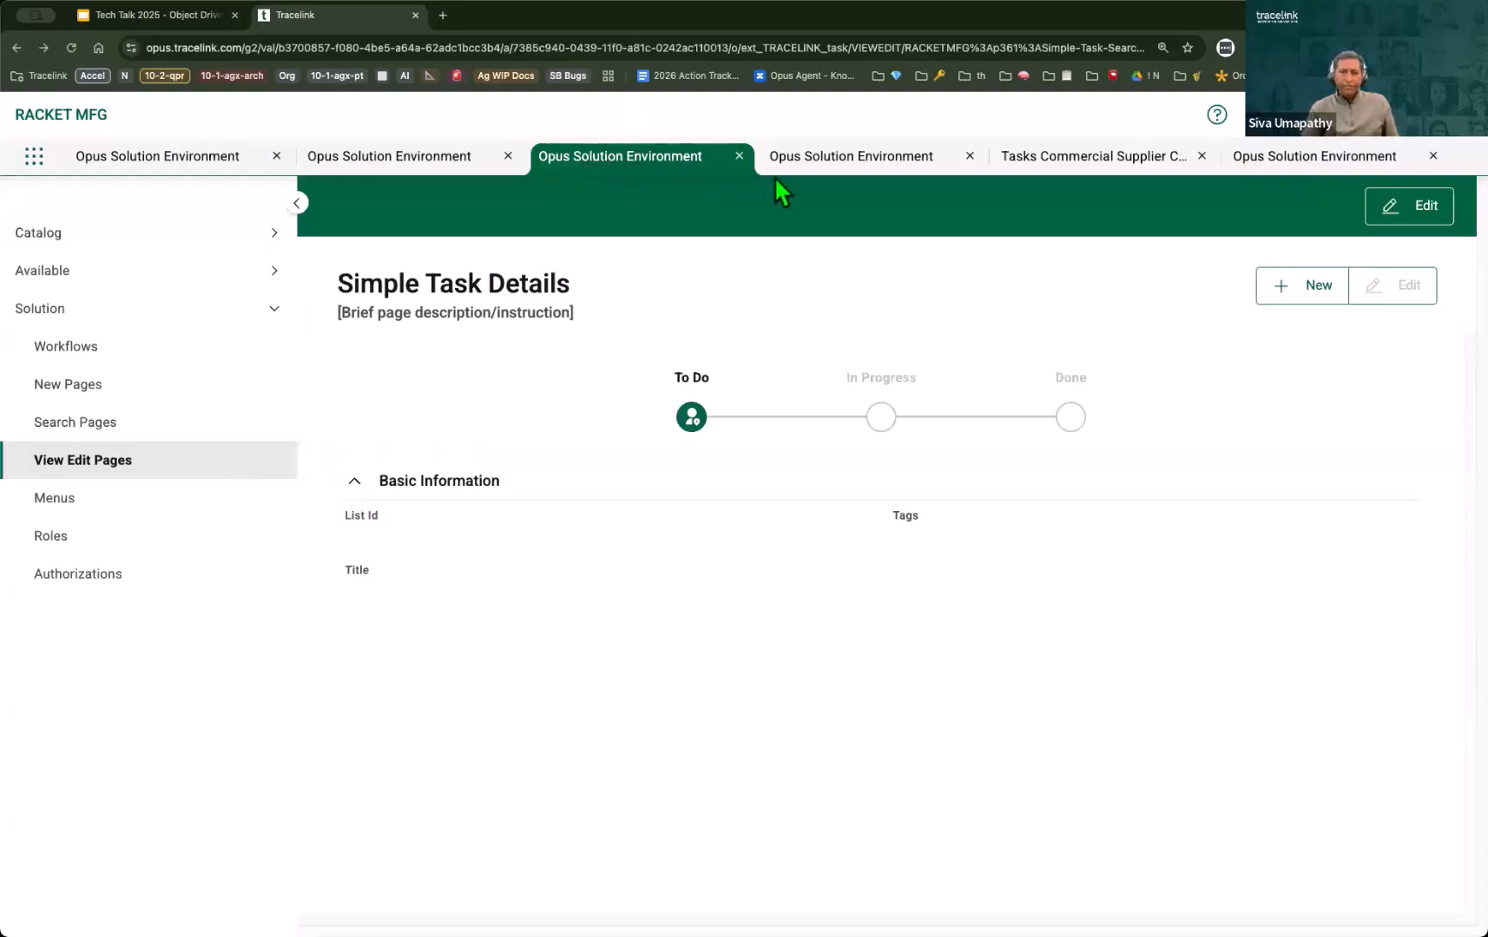
{"action": "left_click", "coordinate": [839, 166]}
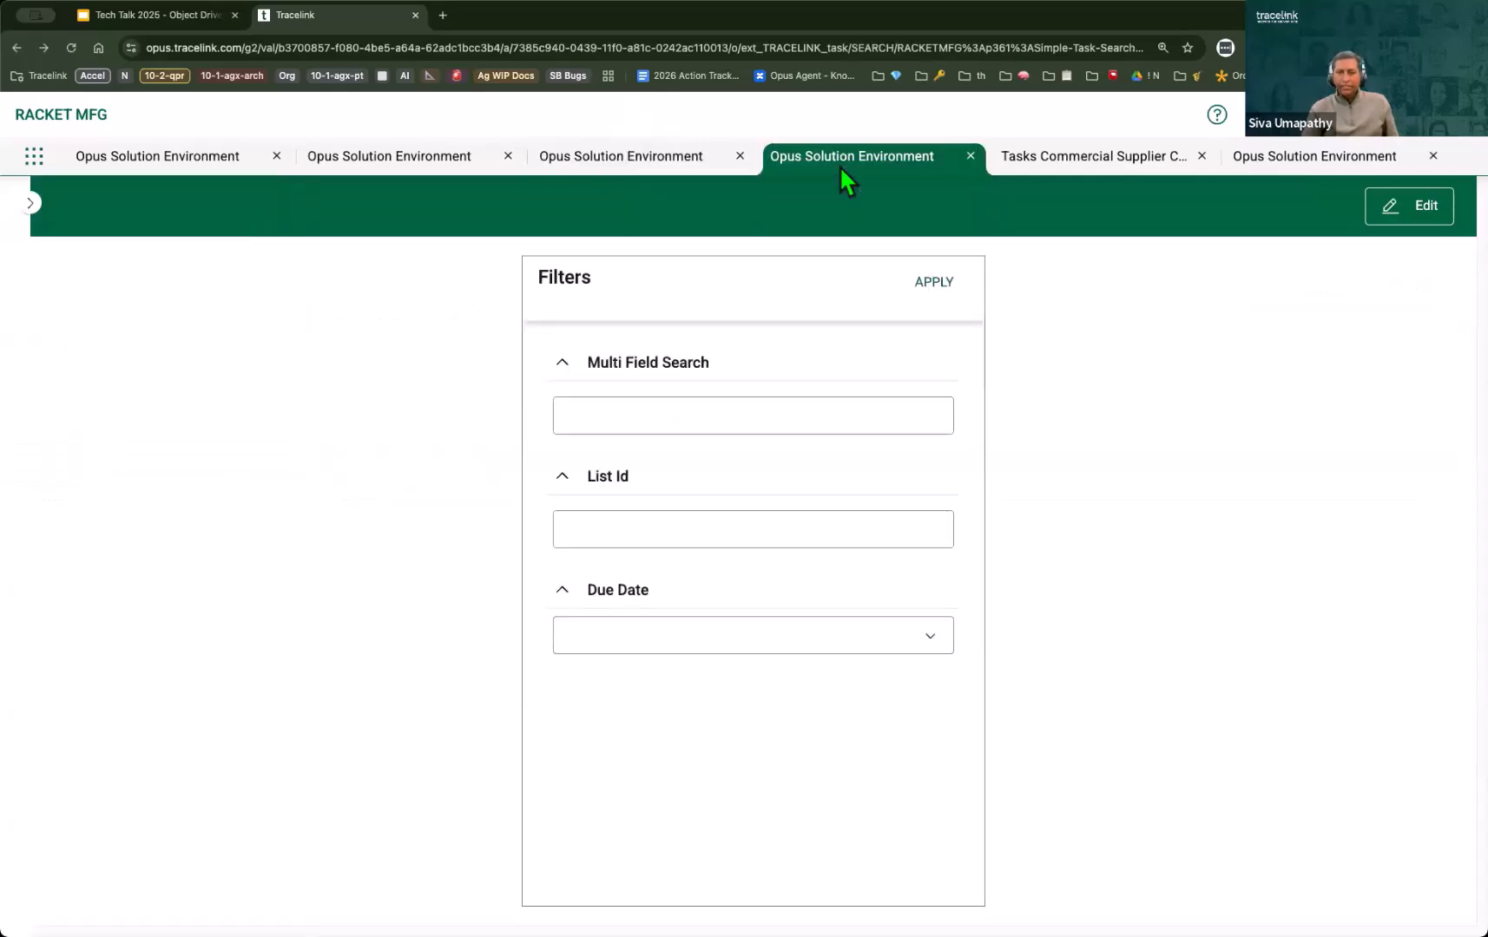
{"action": "left_click", "coordinate": [620, 158]}
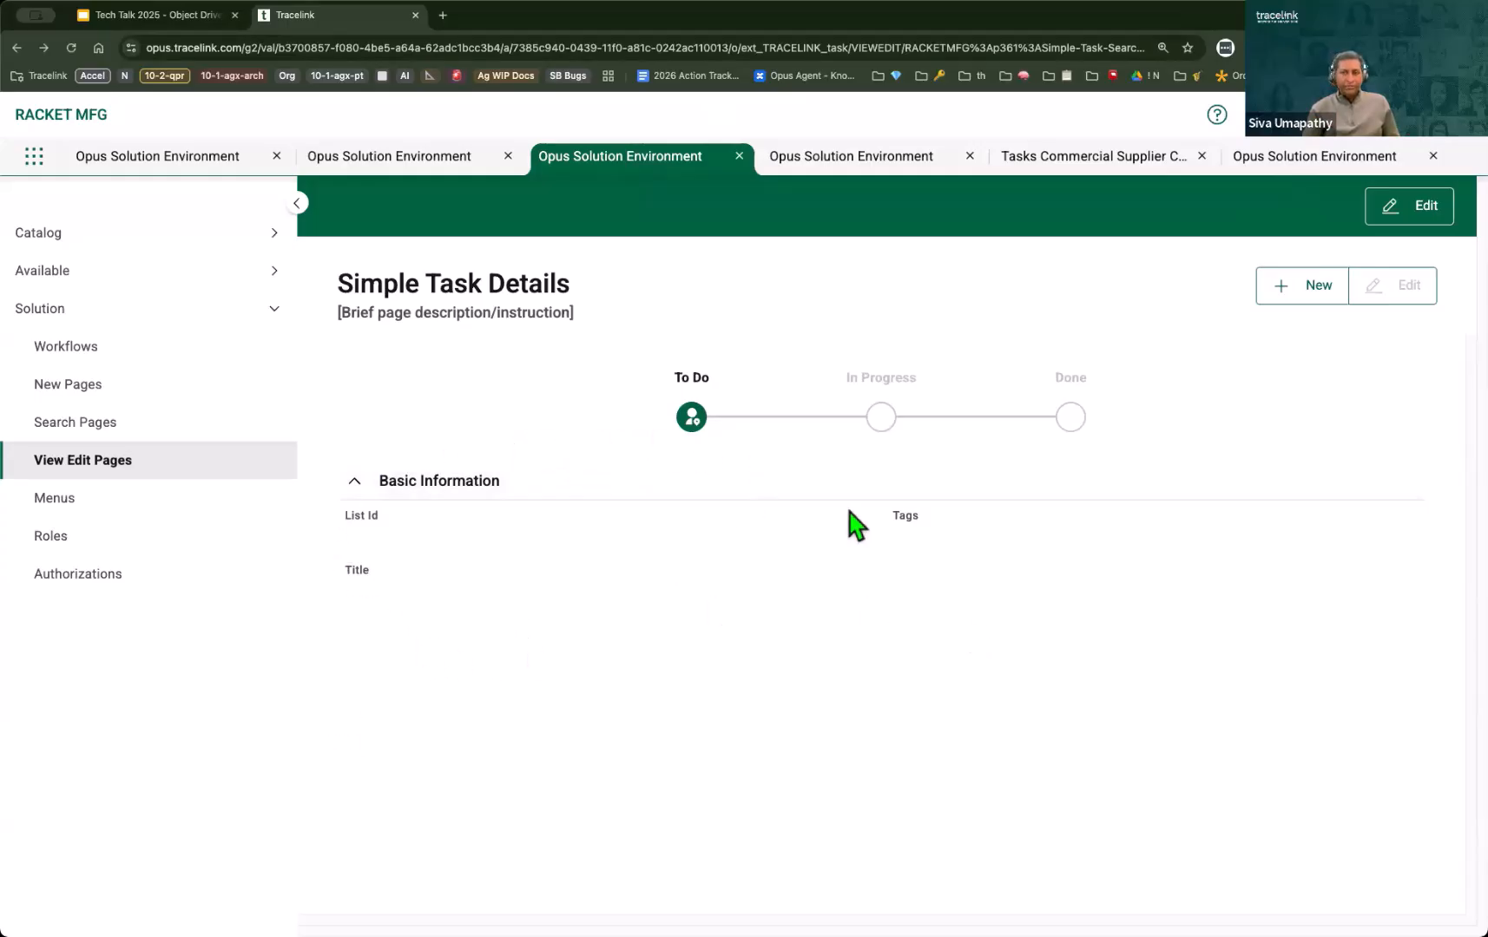
{"action": "left_click", "coordinate": [1434, 210]}
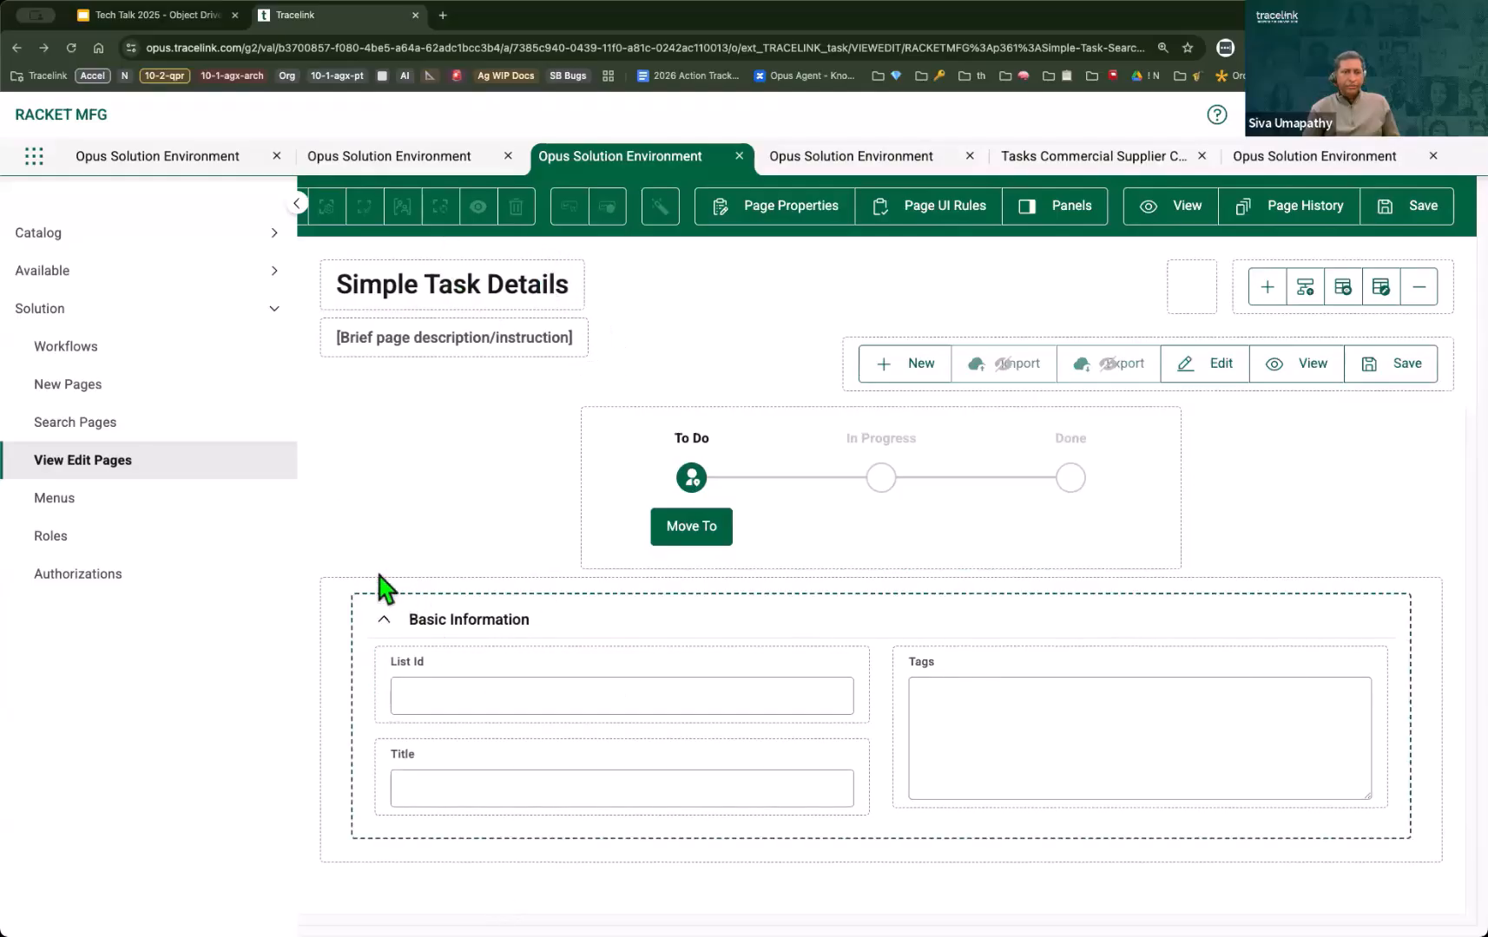
{"action": "left_click", "coordinate": [296, 203]}
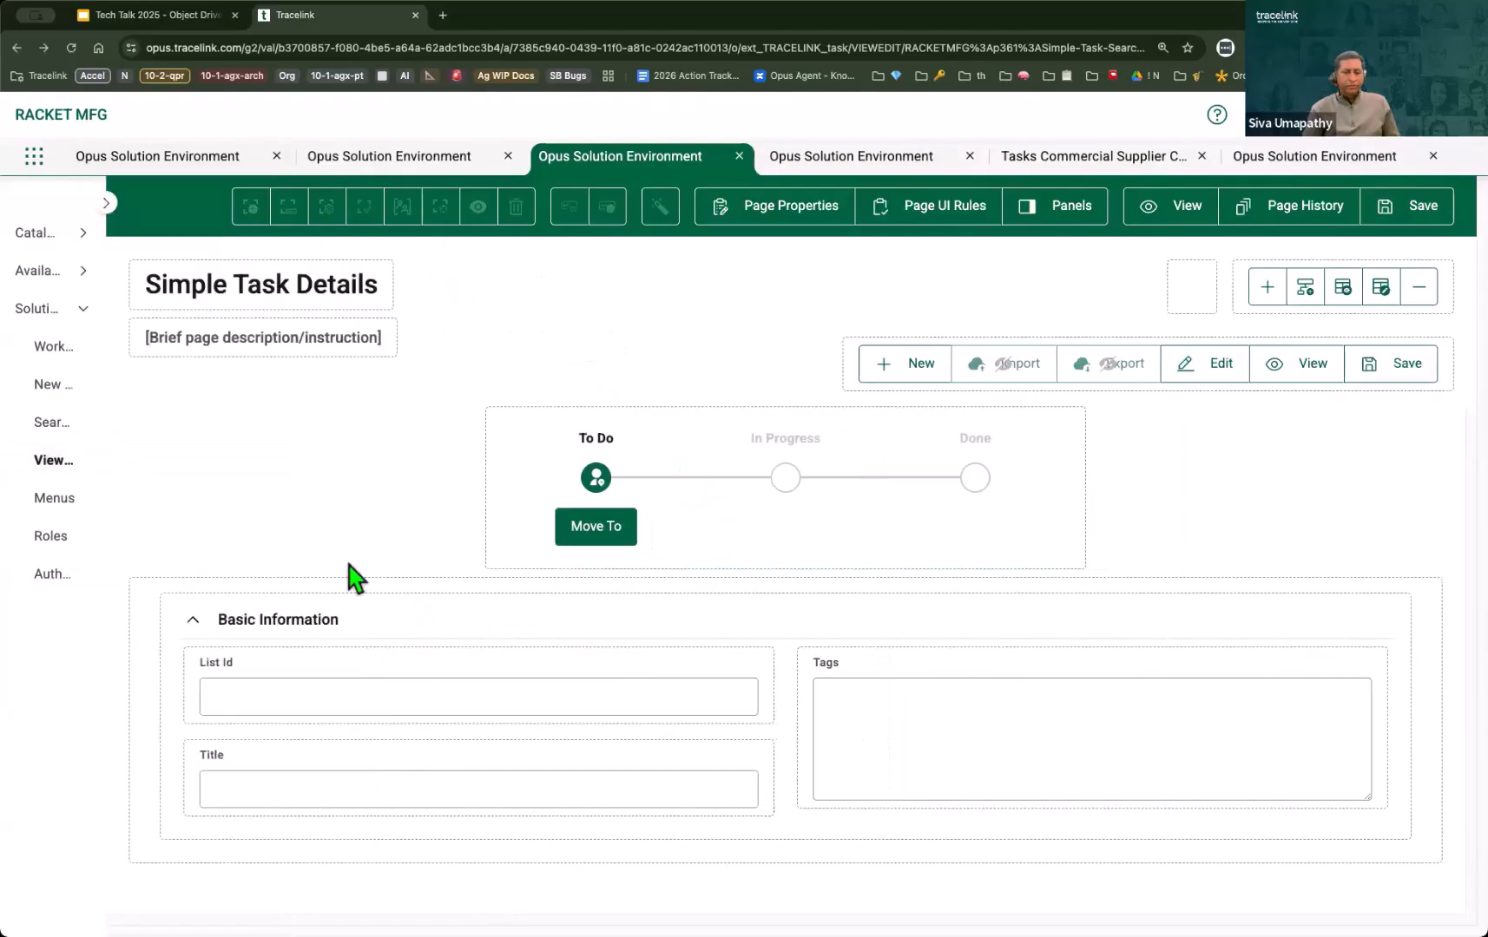
{"action": "left_click", "coordinate": [133, 588]}
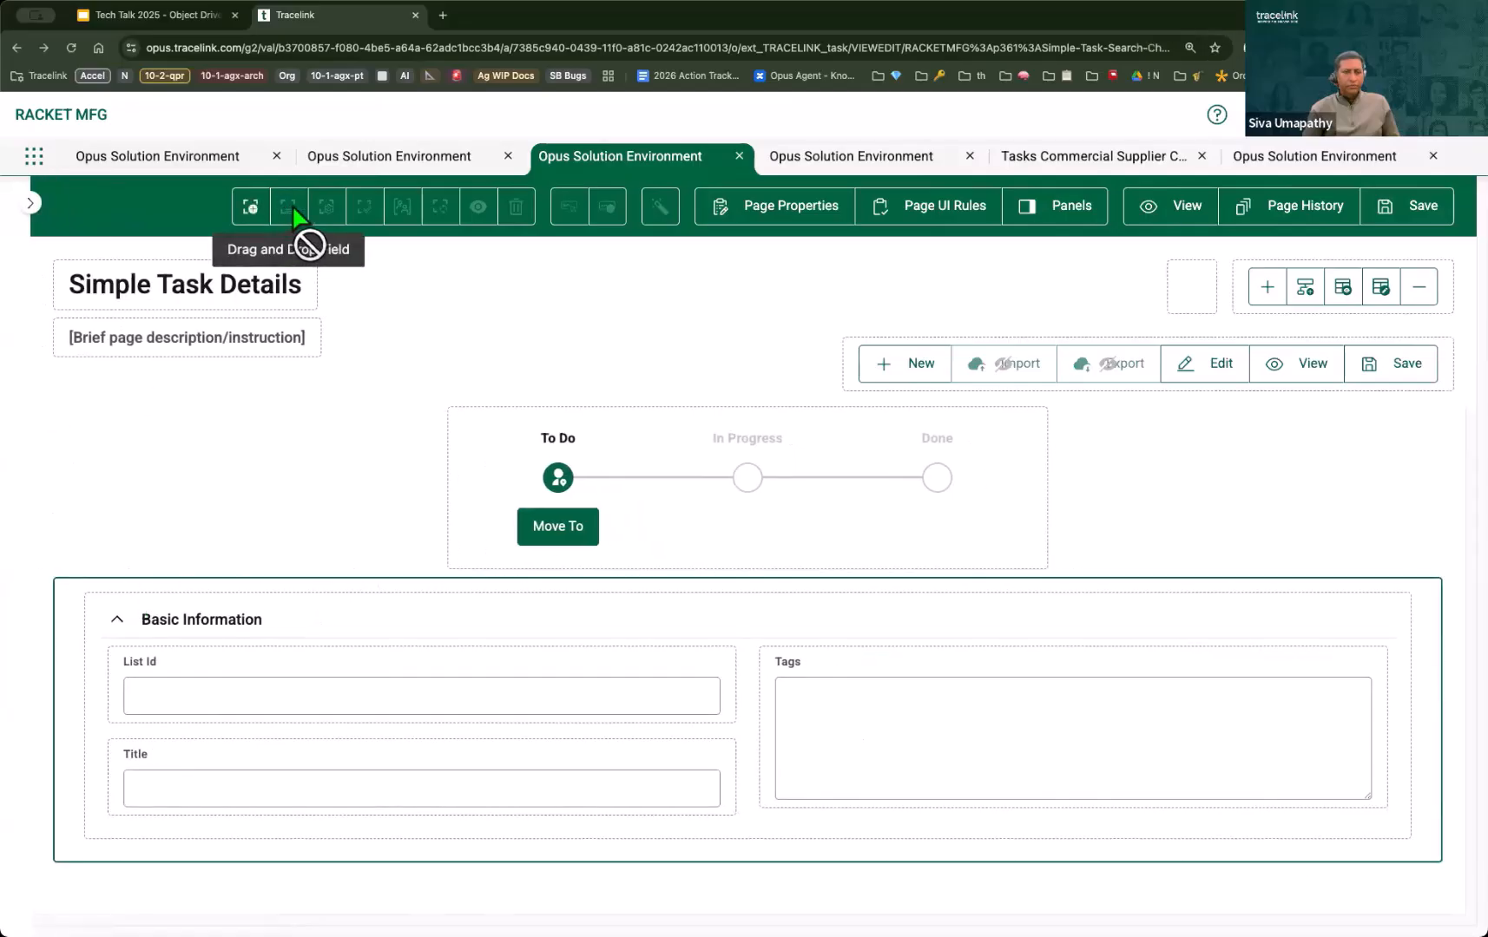
{"action": "left_click", "coordinate": [251, 210]}
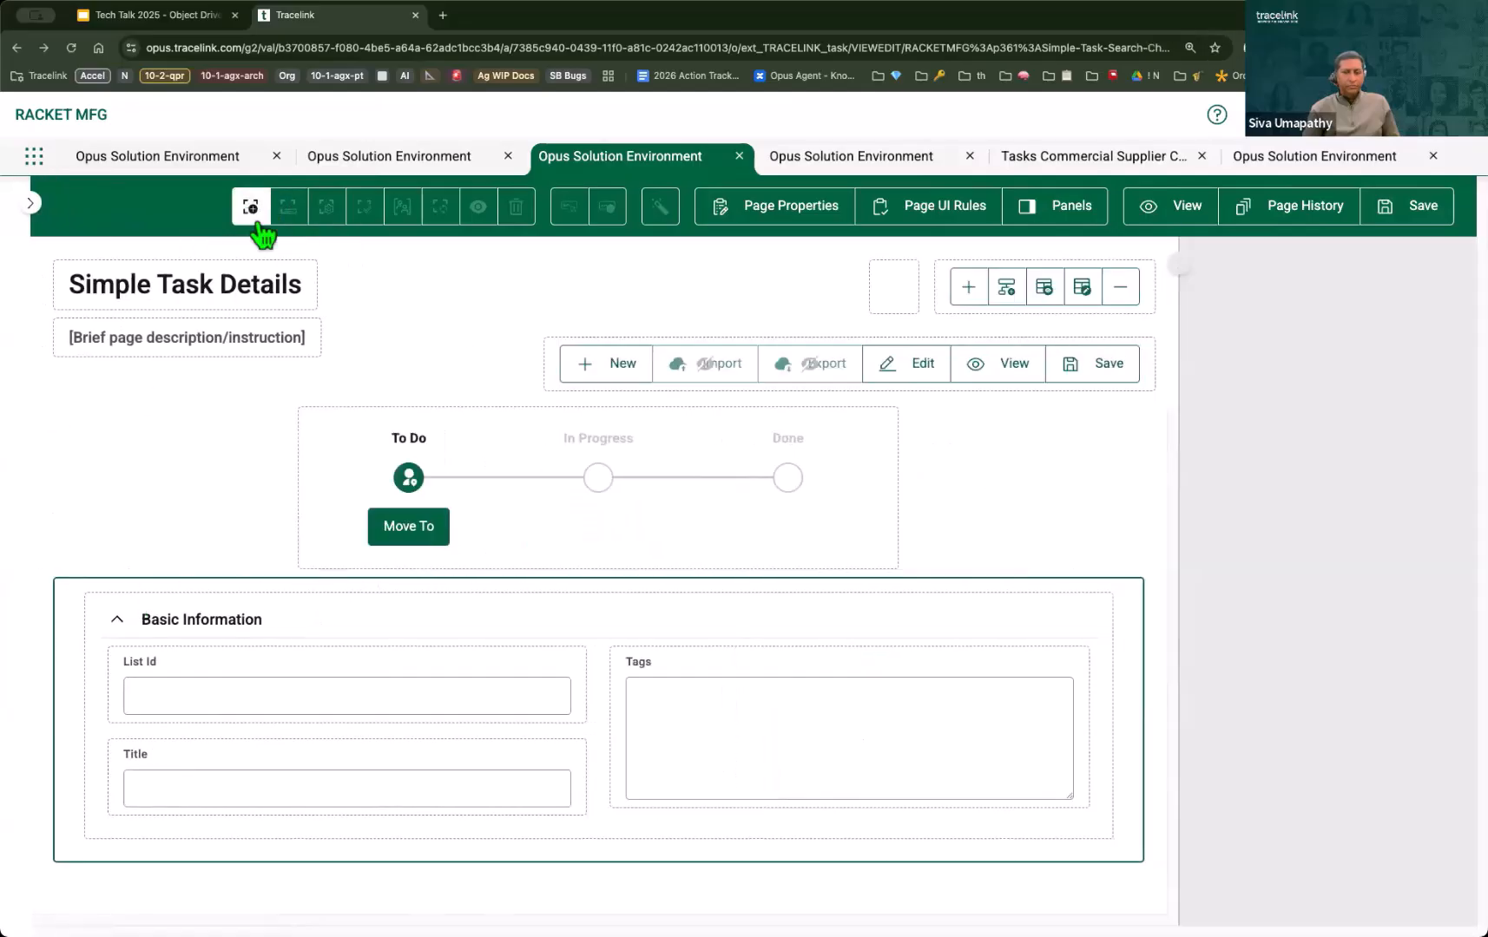
{"action": "left_click", "coordinate": [1338, 378]}
{"action": "left_click", "coordinate": [1302, 415]}
{"action": "left_click", "coordinate": [1426, 289]}
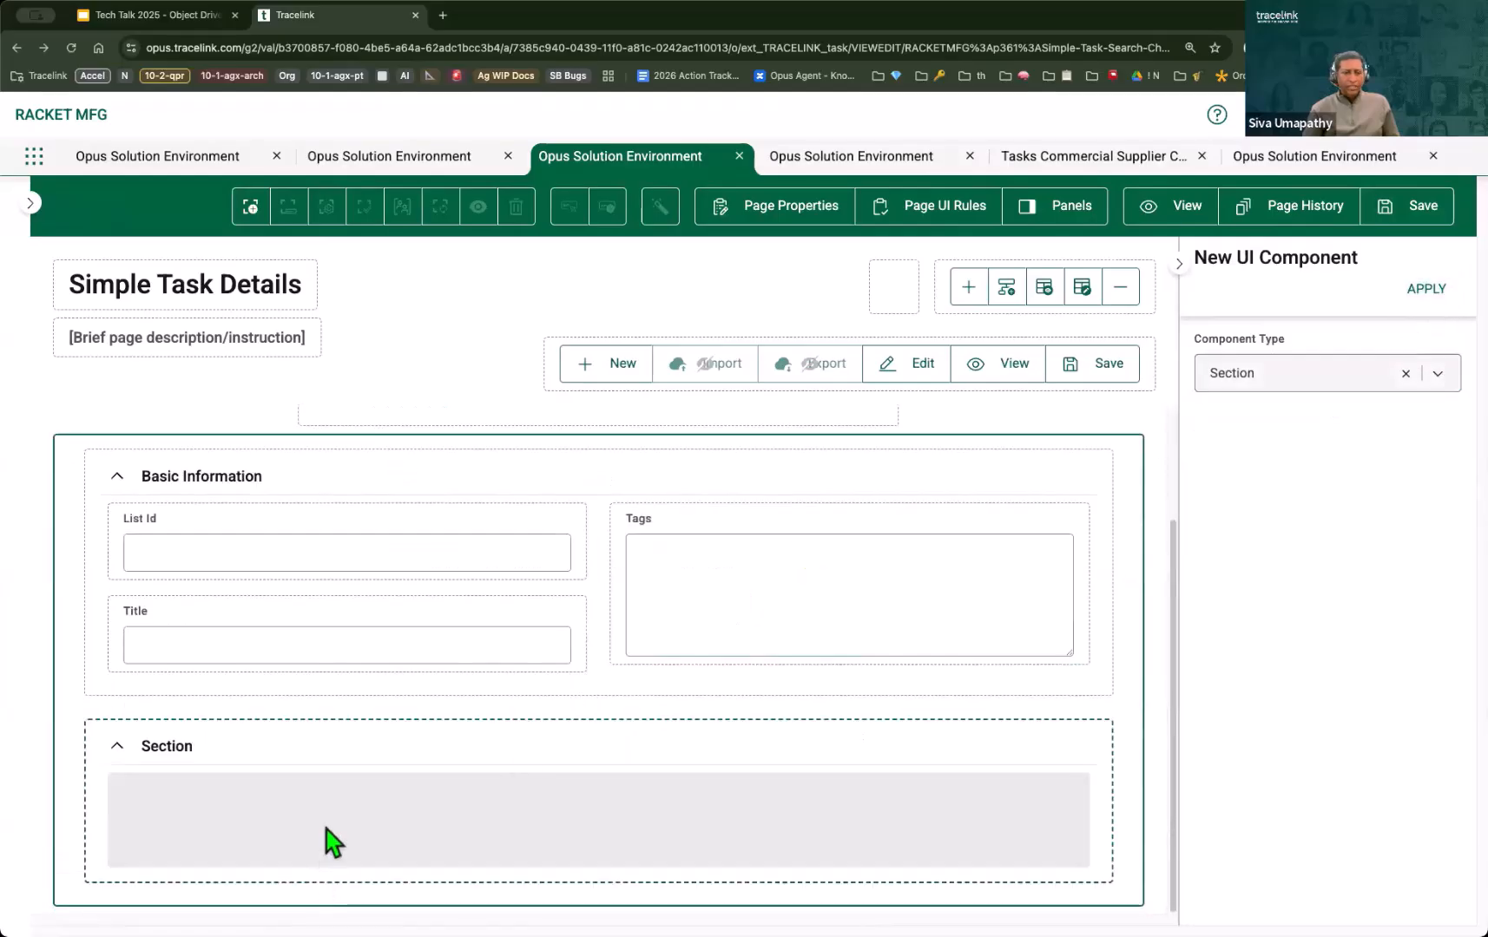
Step: Search the available object fields for "co" and place the comments collection in the new section
{"action": "left_click", "coordinate": [278, 804]}
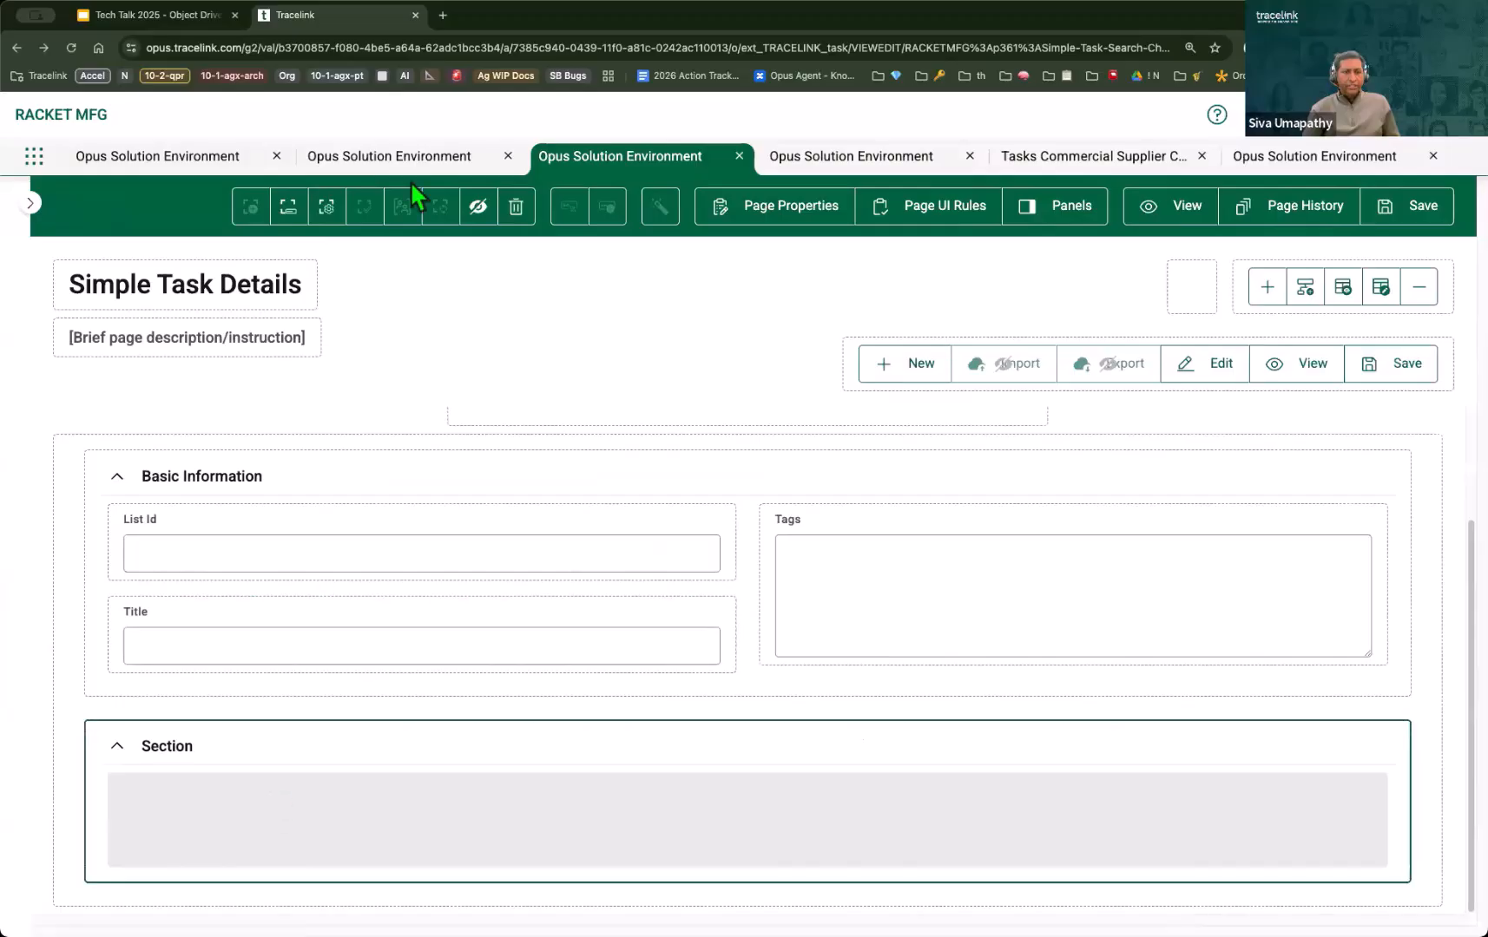
{"action": "left_click", "coordinate": [289, 215]}
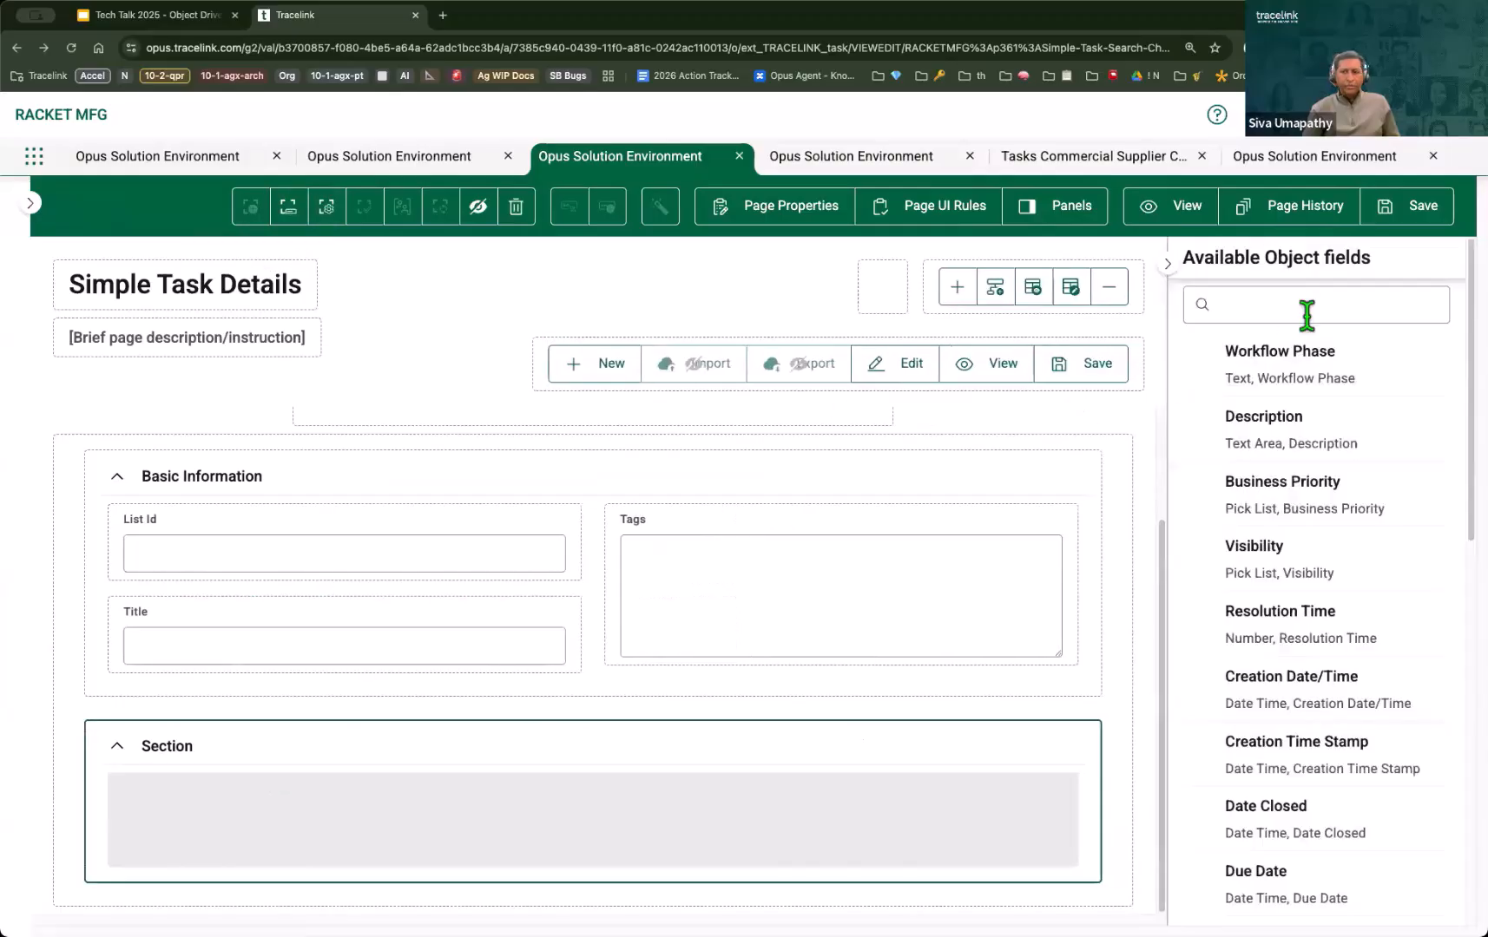
{"action": "left_click", "coordinate": [1307, 316]}
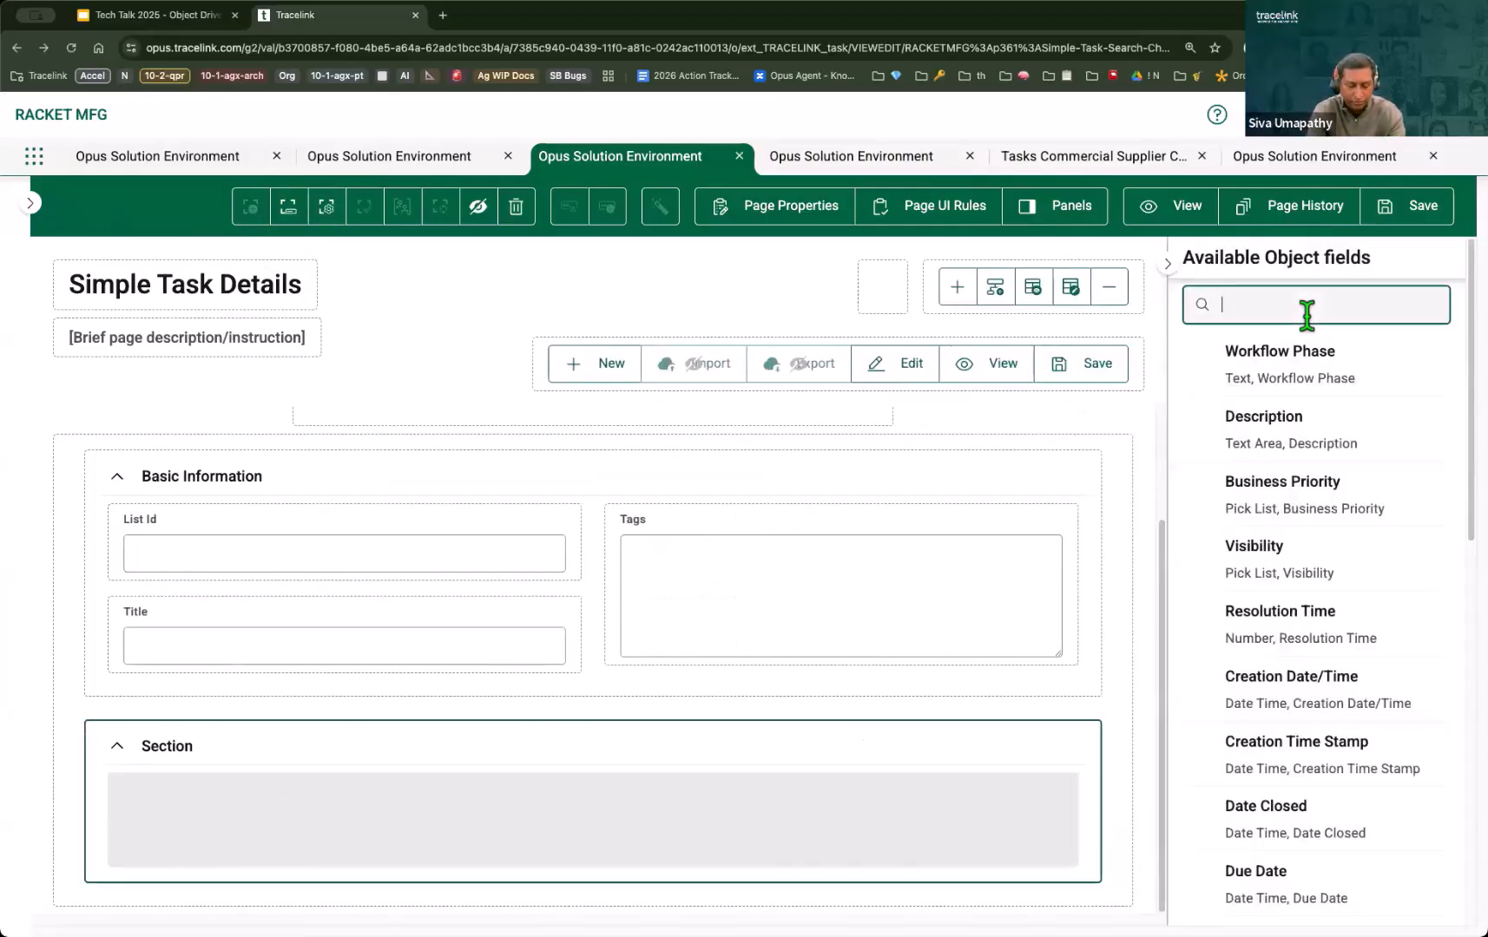
{"action": "type", "text": "co"}
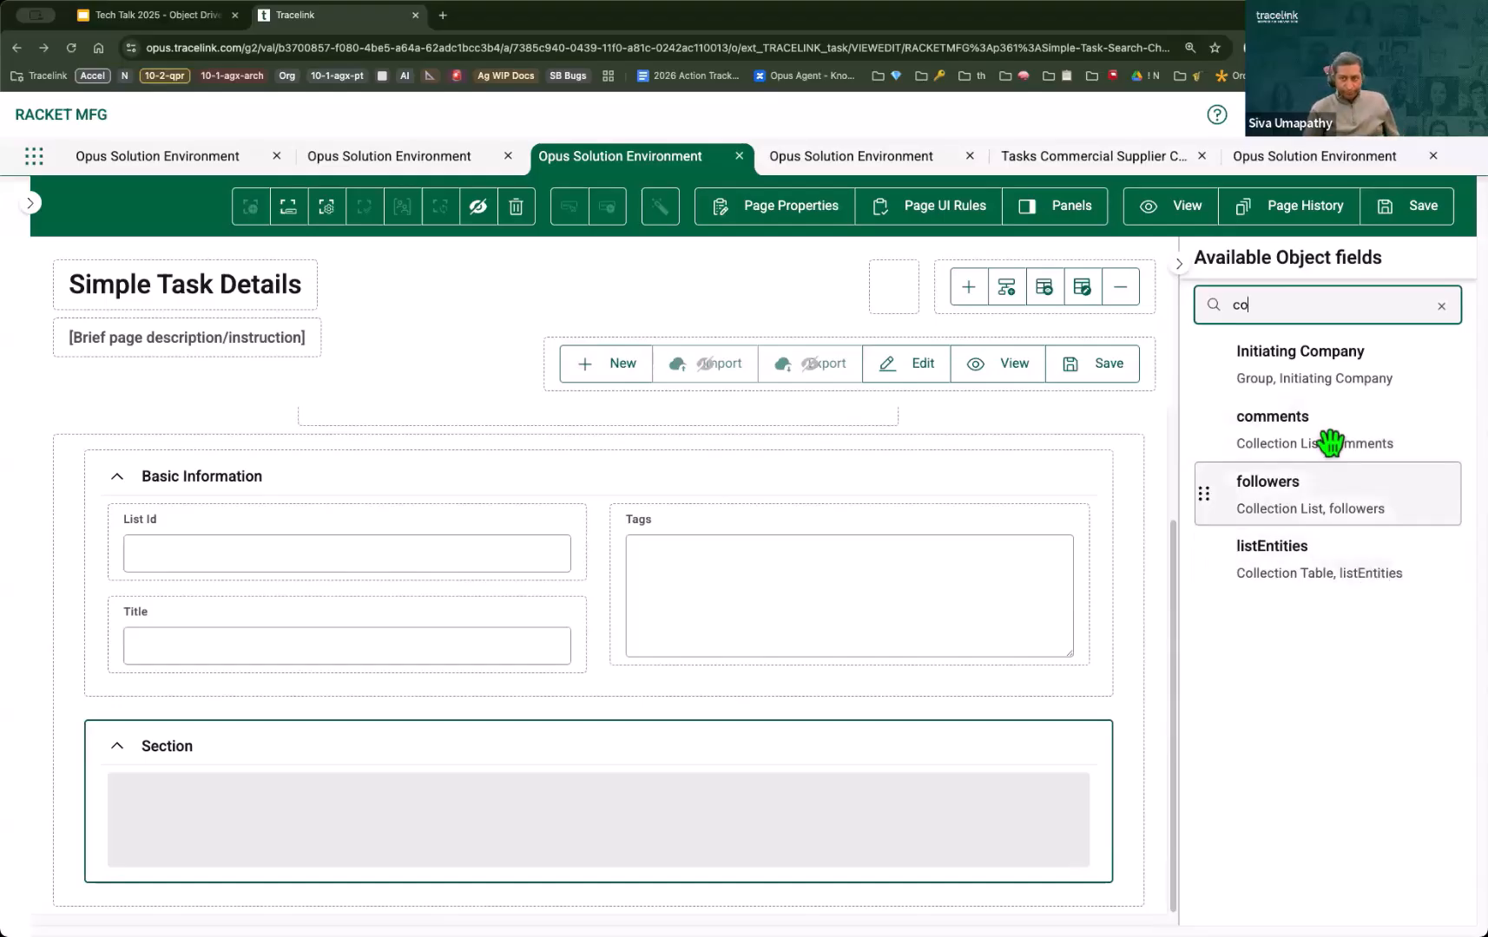
{"action": "left_click_drag", "start_coordinate": [1326, 437], "coordinate": [833, 816]}
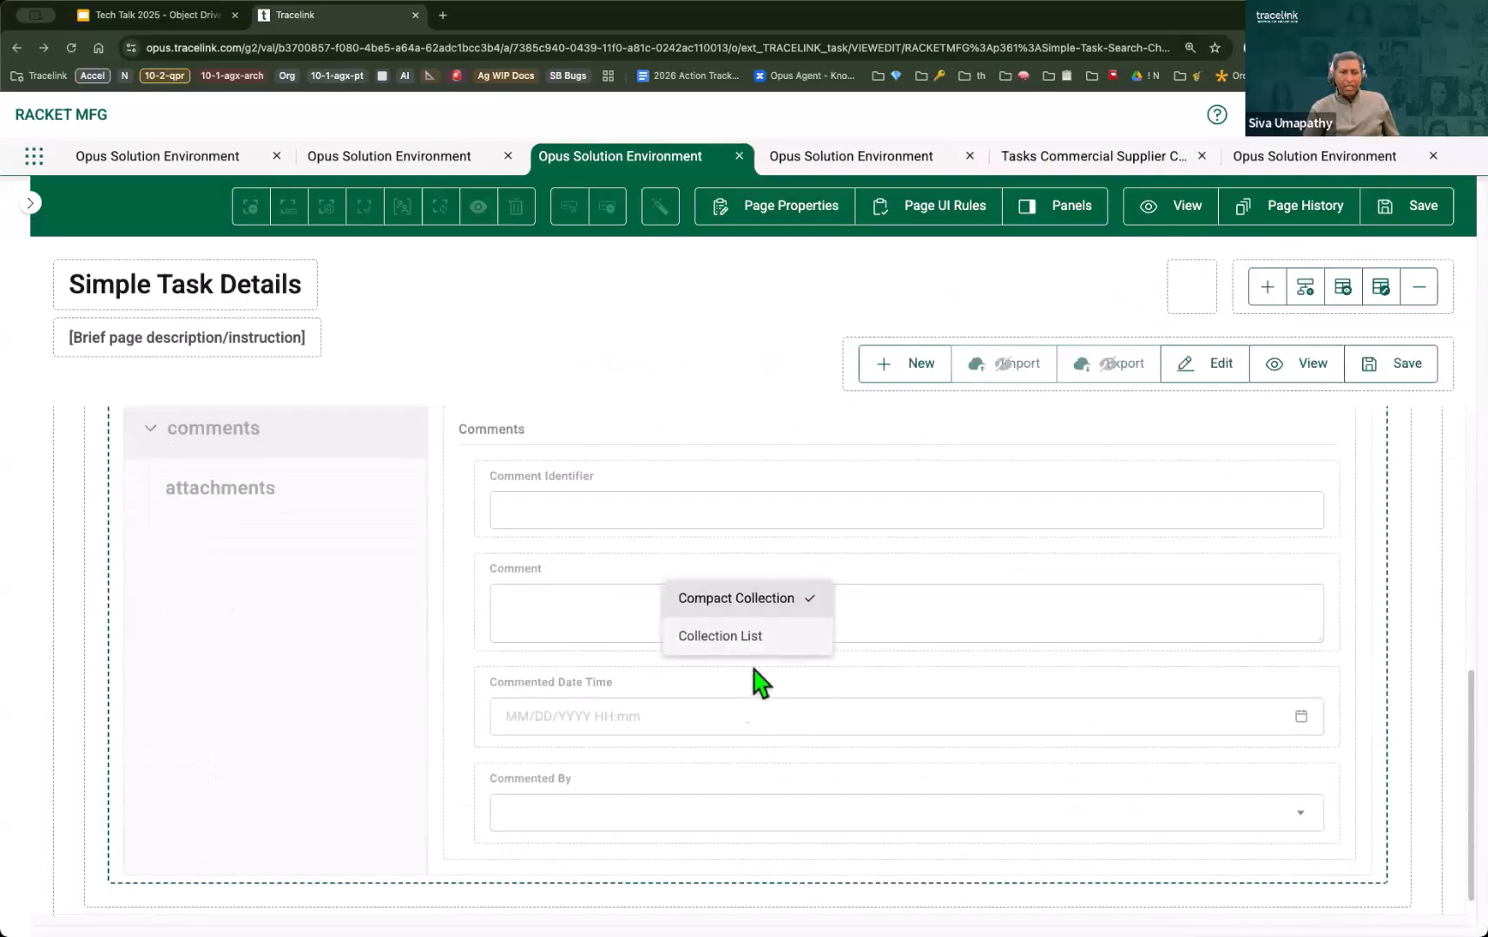
{"action": "scroll", "coordinate": [746, 638], "scroll_direction": "up", "scroll_amount": 2}
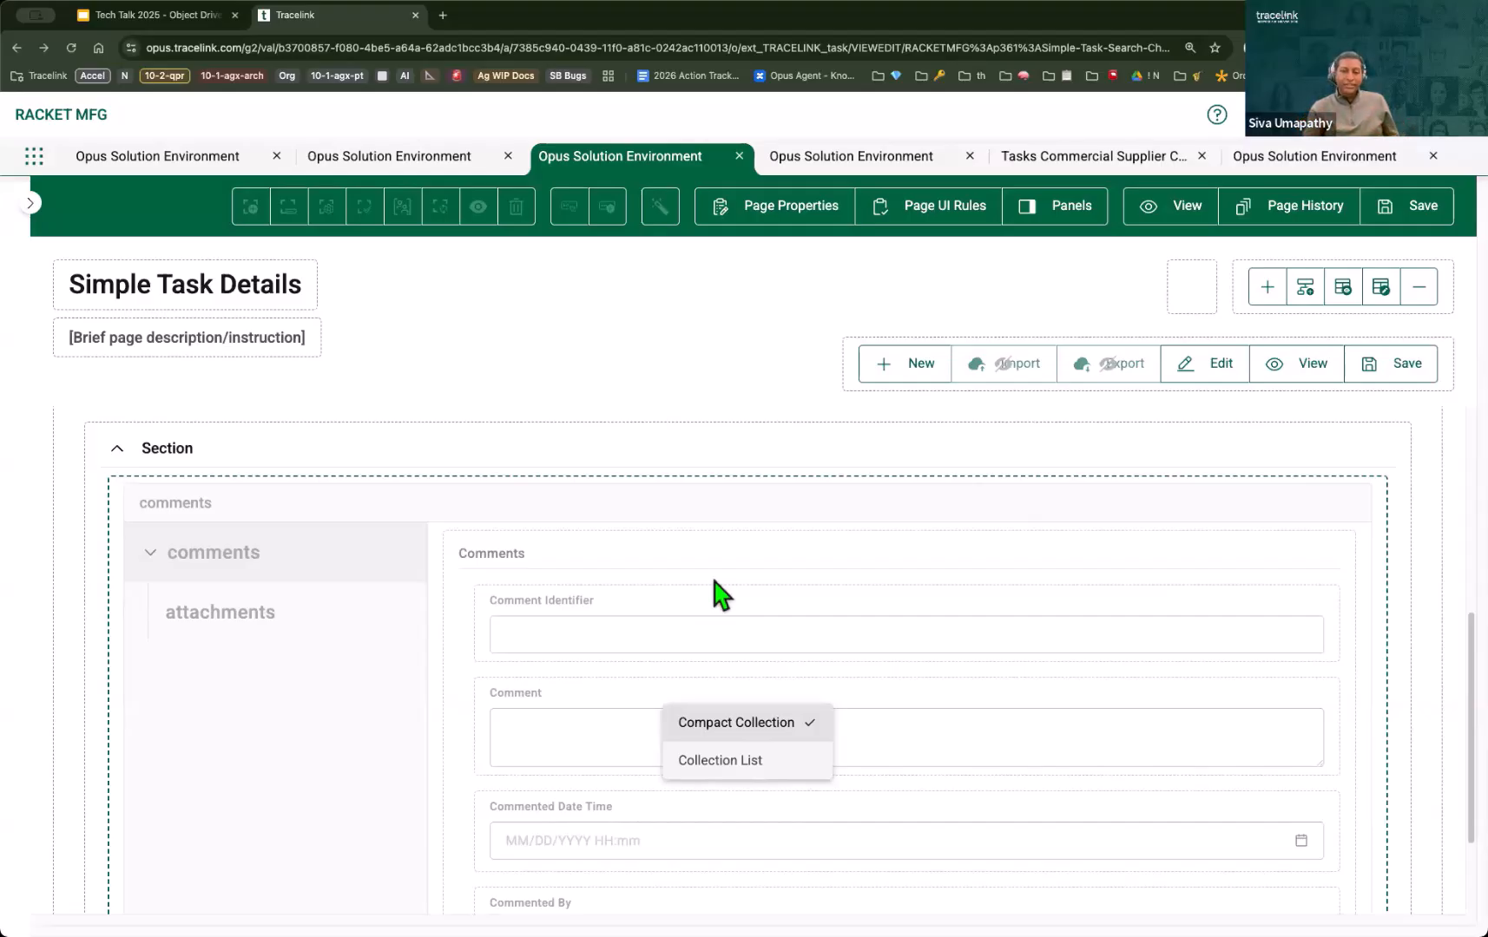
Step: Keep the comments collection displayed as a Compact Collection and save the page definition
{"action": "left_click", "coordinate": [762, 723]}
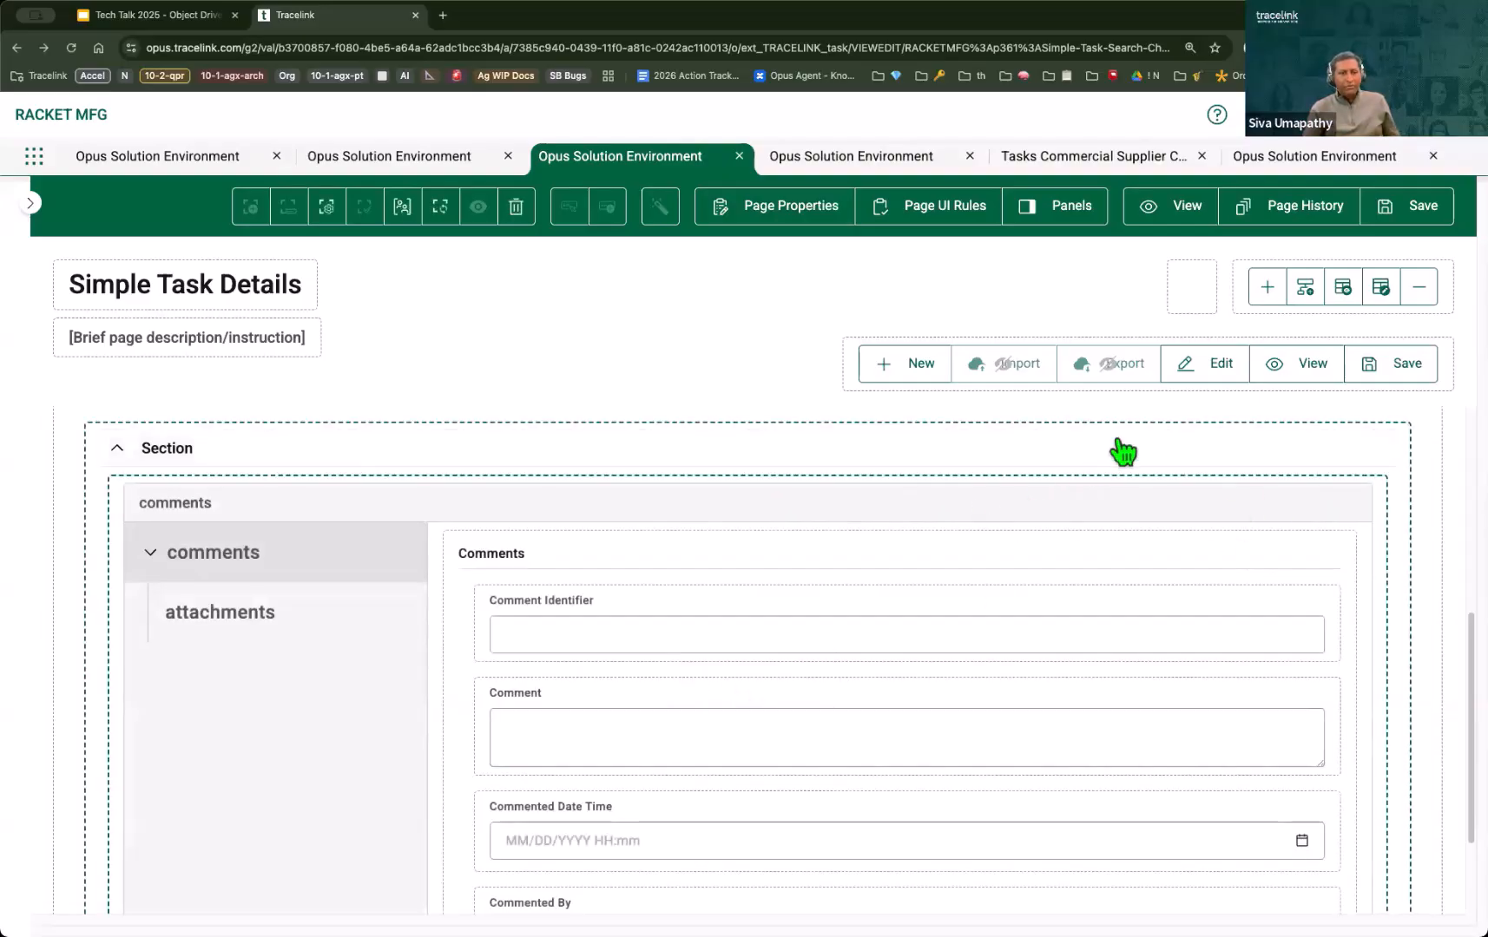
{"action": "scroll", "coordinate": [1097, 466], "scroll_direction": "up", "scroll_amount": 5}
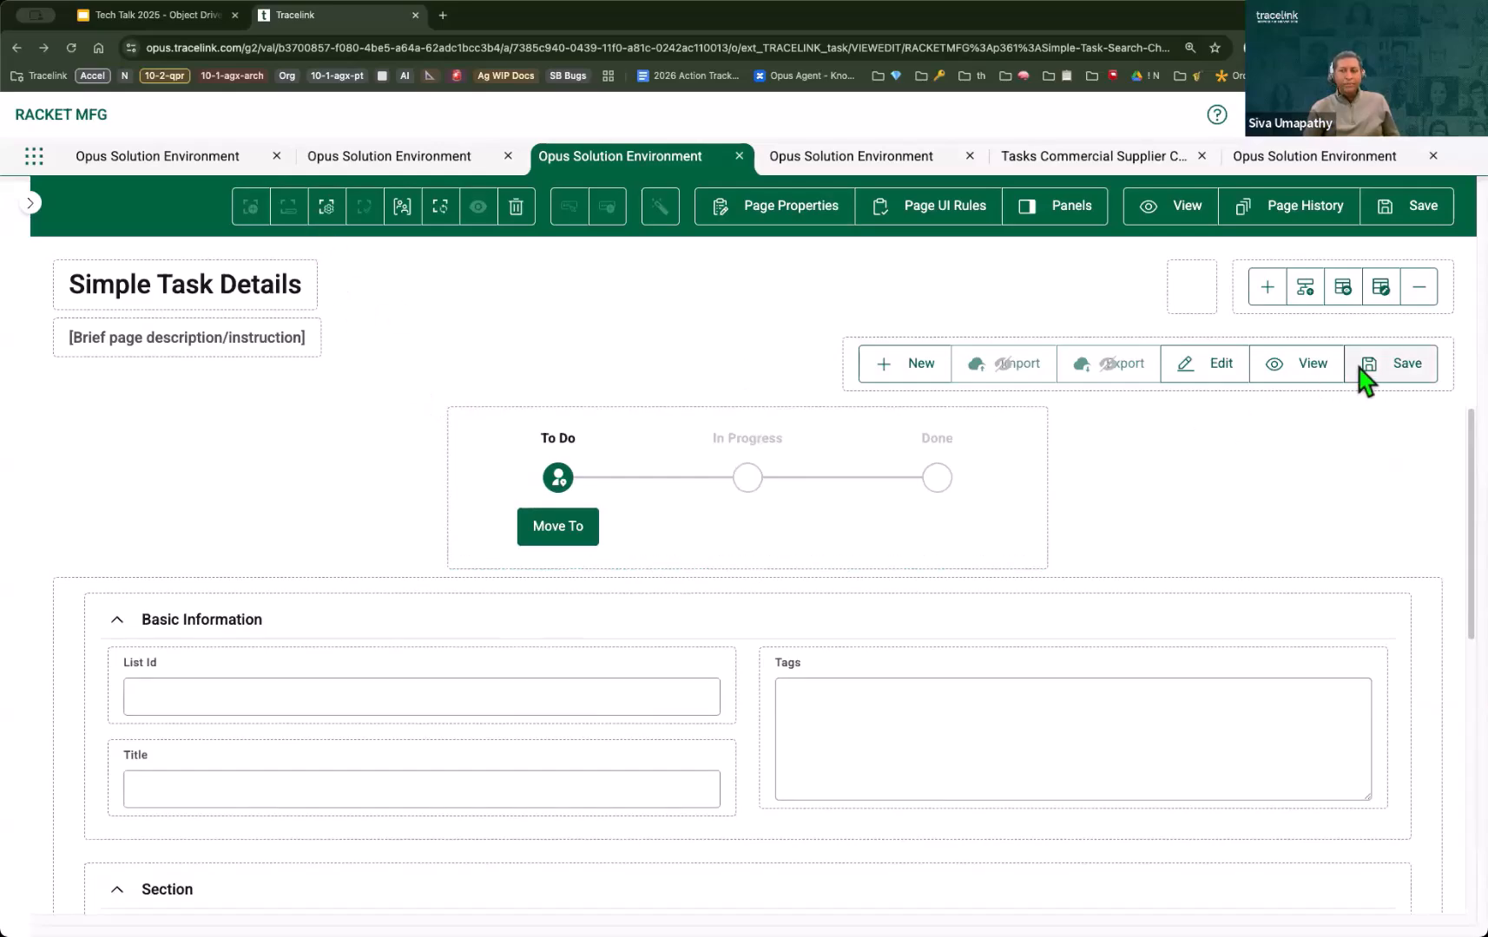
{"action": "left_click", "coordinate": [1393, 225]}
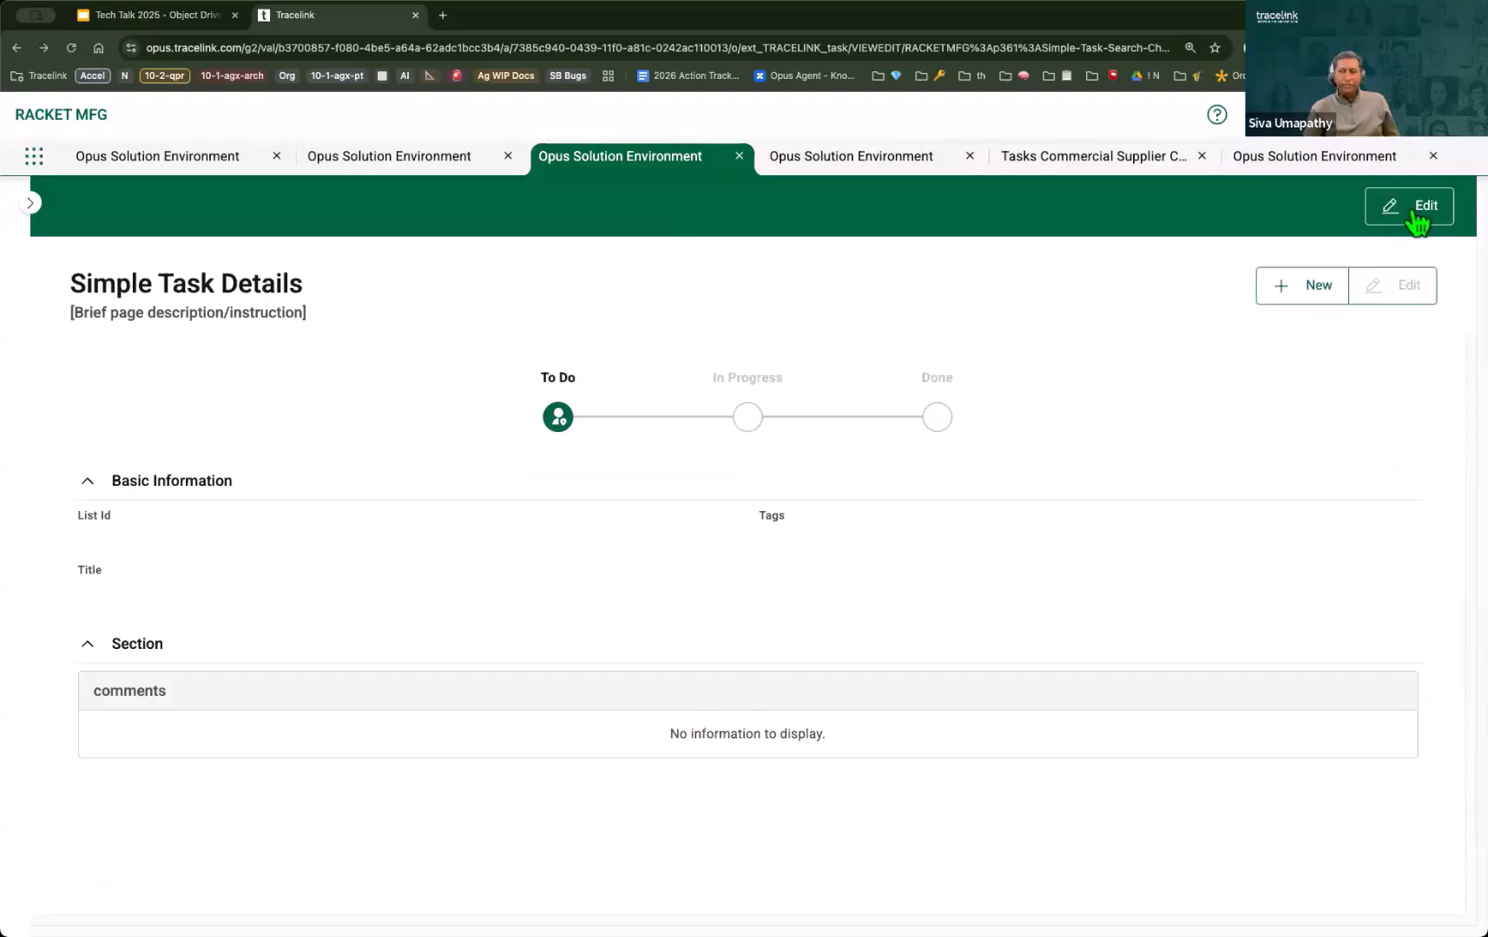
Step: Edit the Simple Task Details page definition again and add another Section component below the comments section
{"action": "left_click", "coordinate": [1416, 223]}
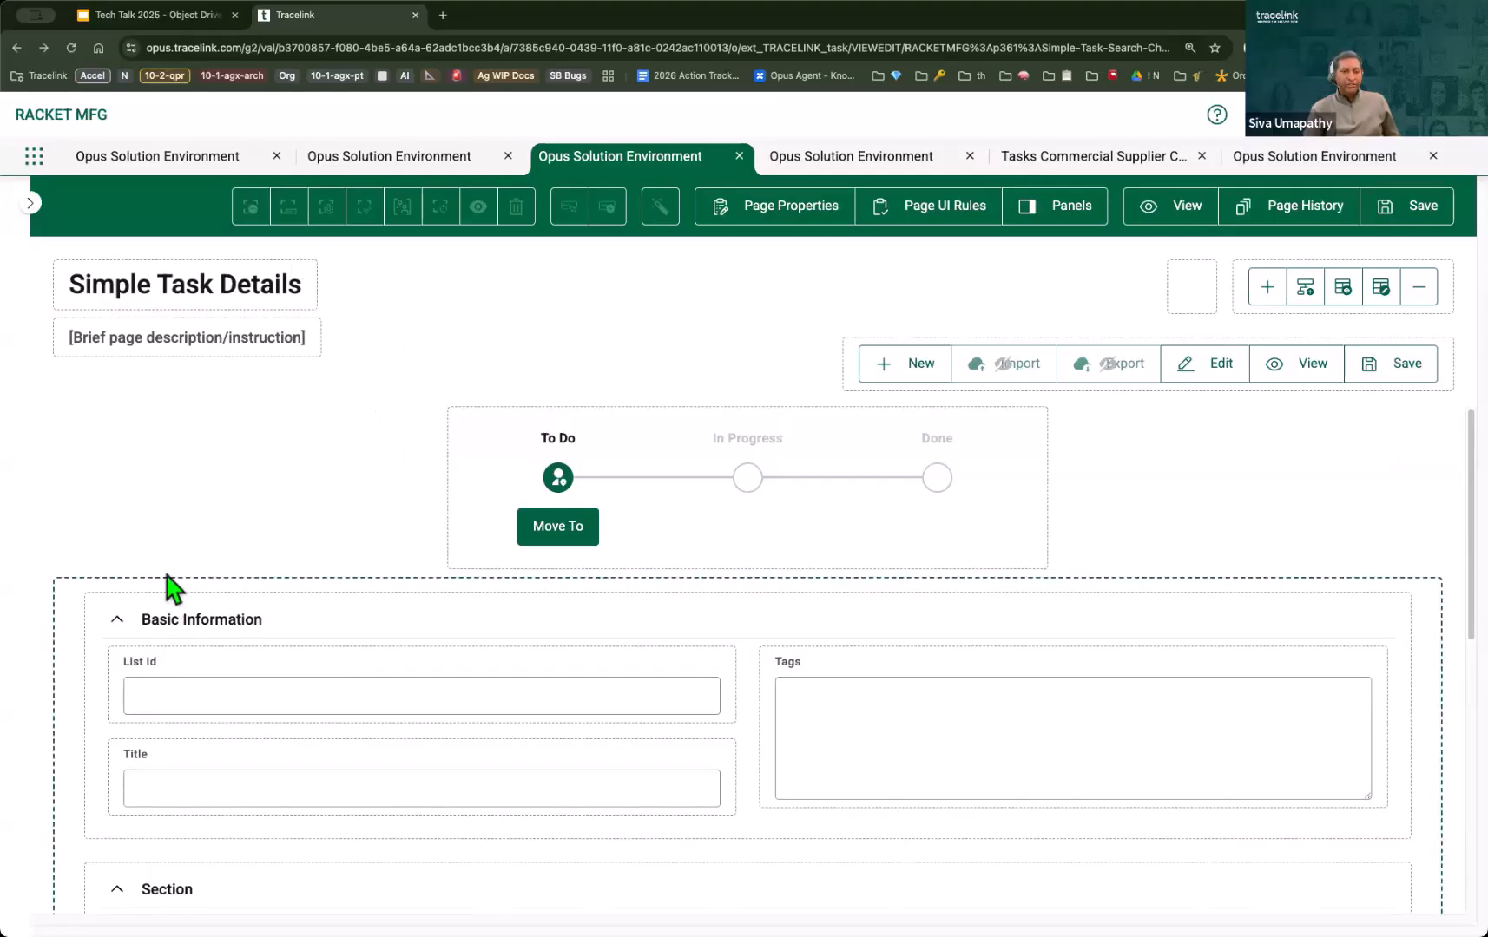
{"action": "left_click", "coordinate": [250, 205]}
{"action": "left_click", "coordinate": [1220, 369]}
{"action": "left_click", "coordinate": [1250, 426]}
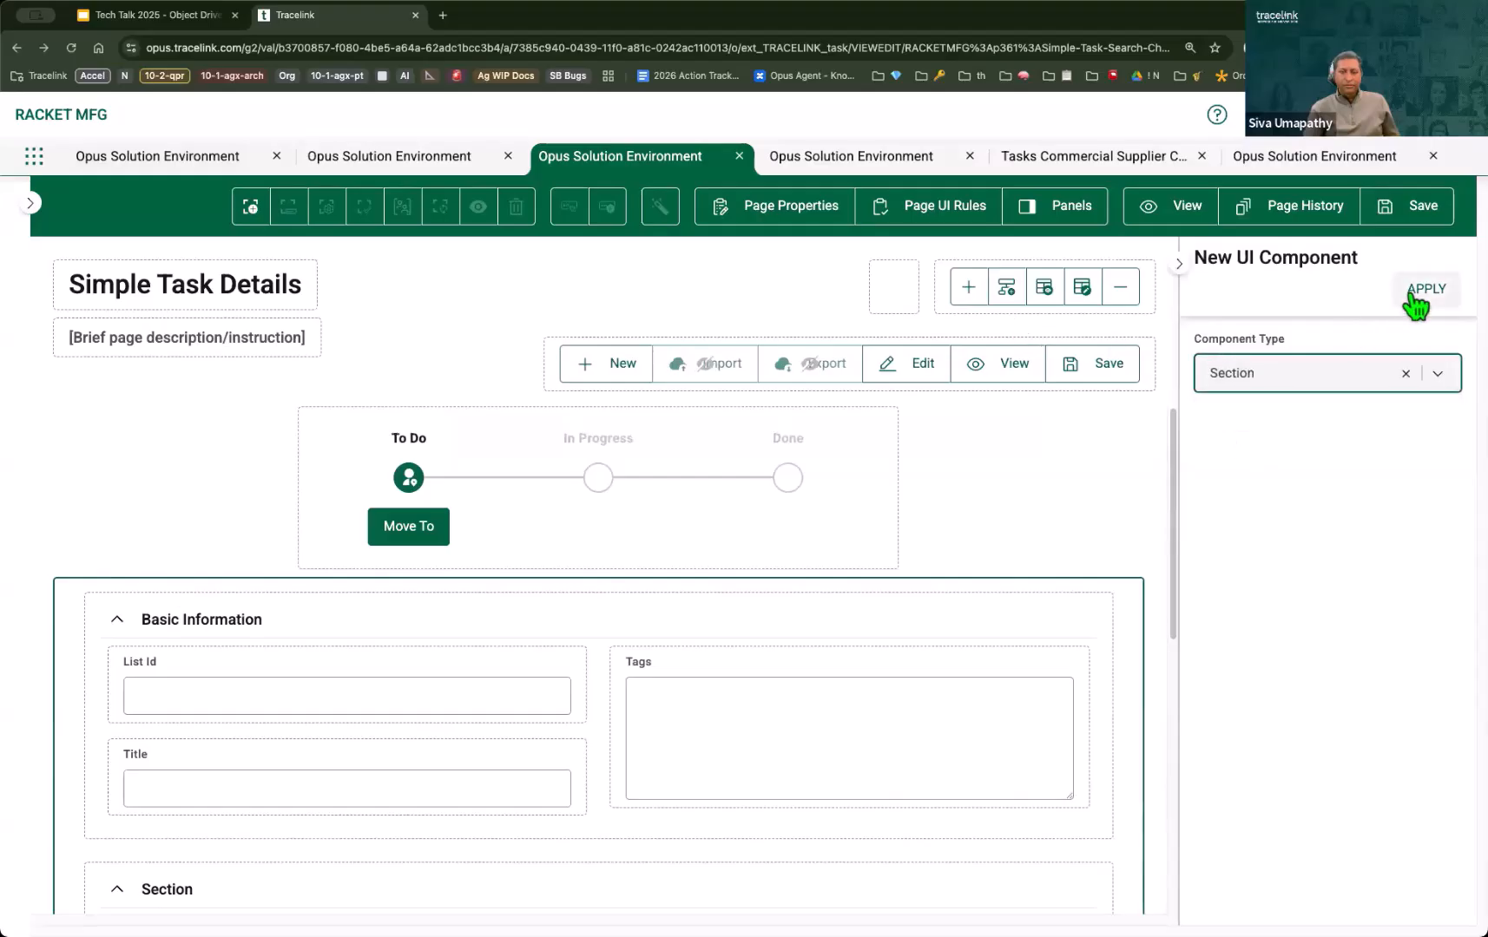
{"action": "left_click", "coordinate": [1411, 295]}
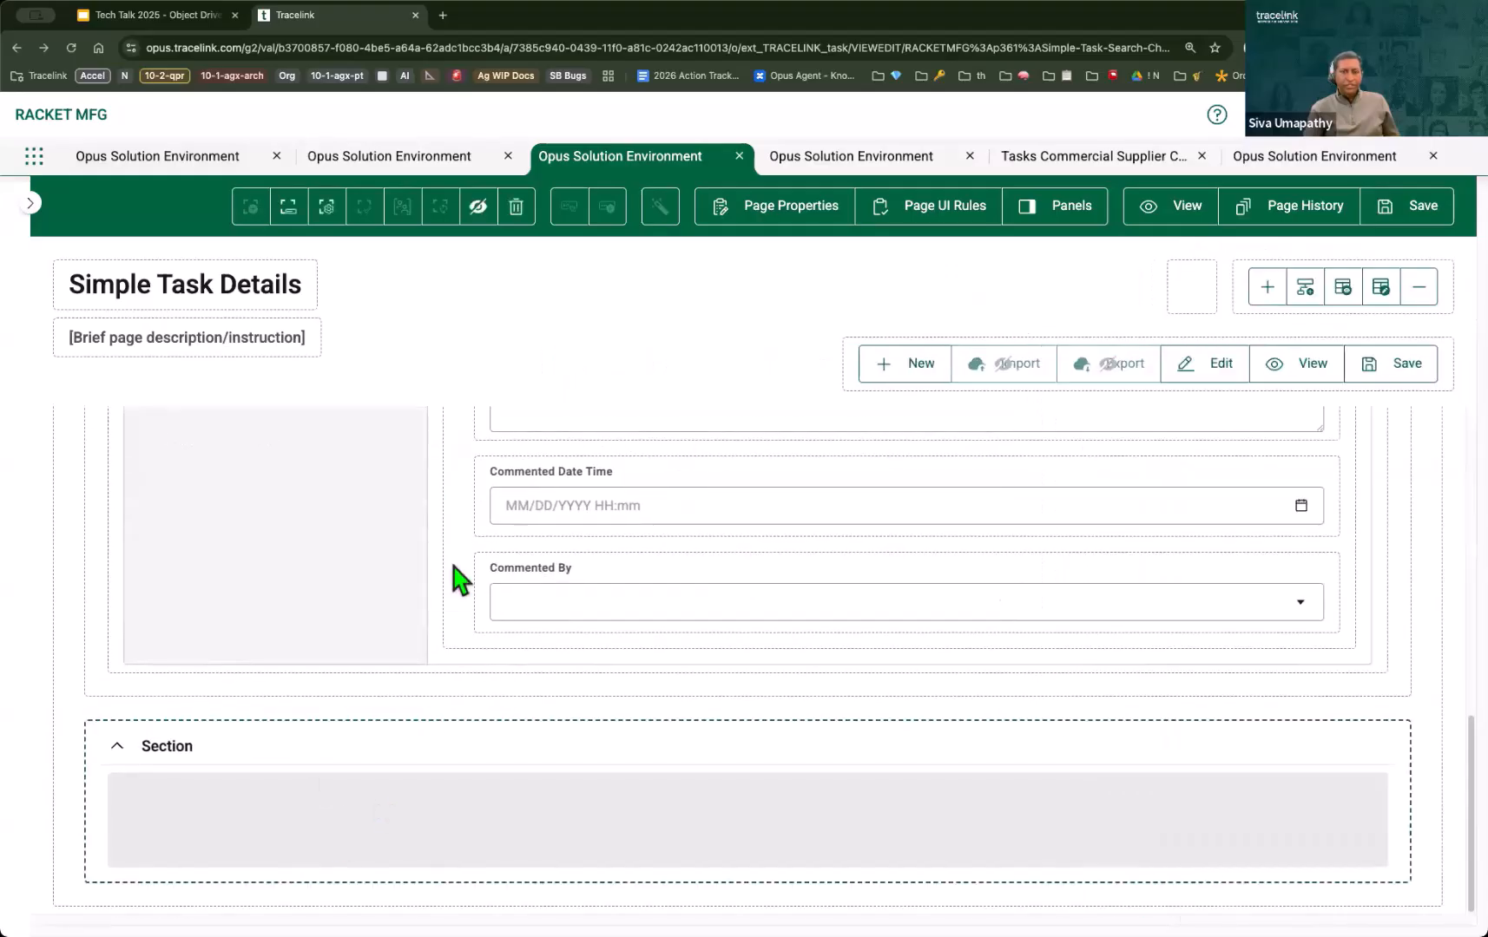
Step: Search the available object fields for "col", place the listEntities collection table in the new section and save the page definition
{"action": "left_click", "coordinate": [288, 206]}
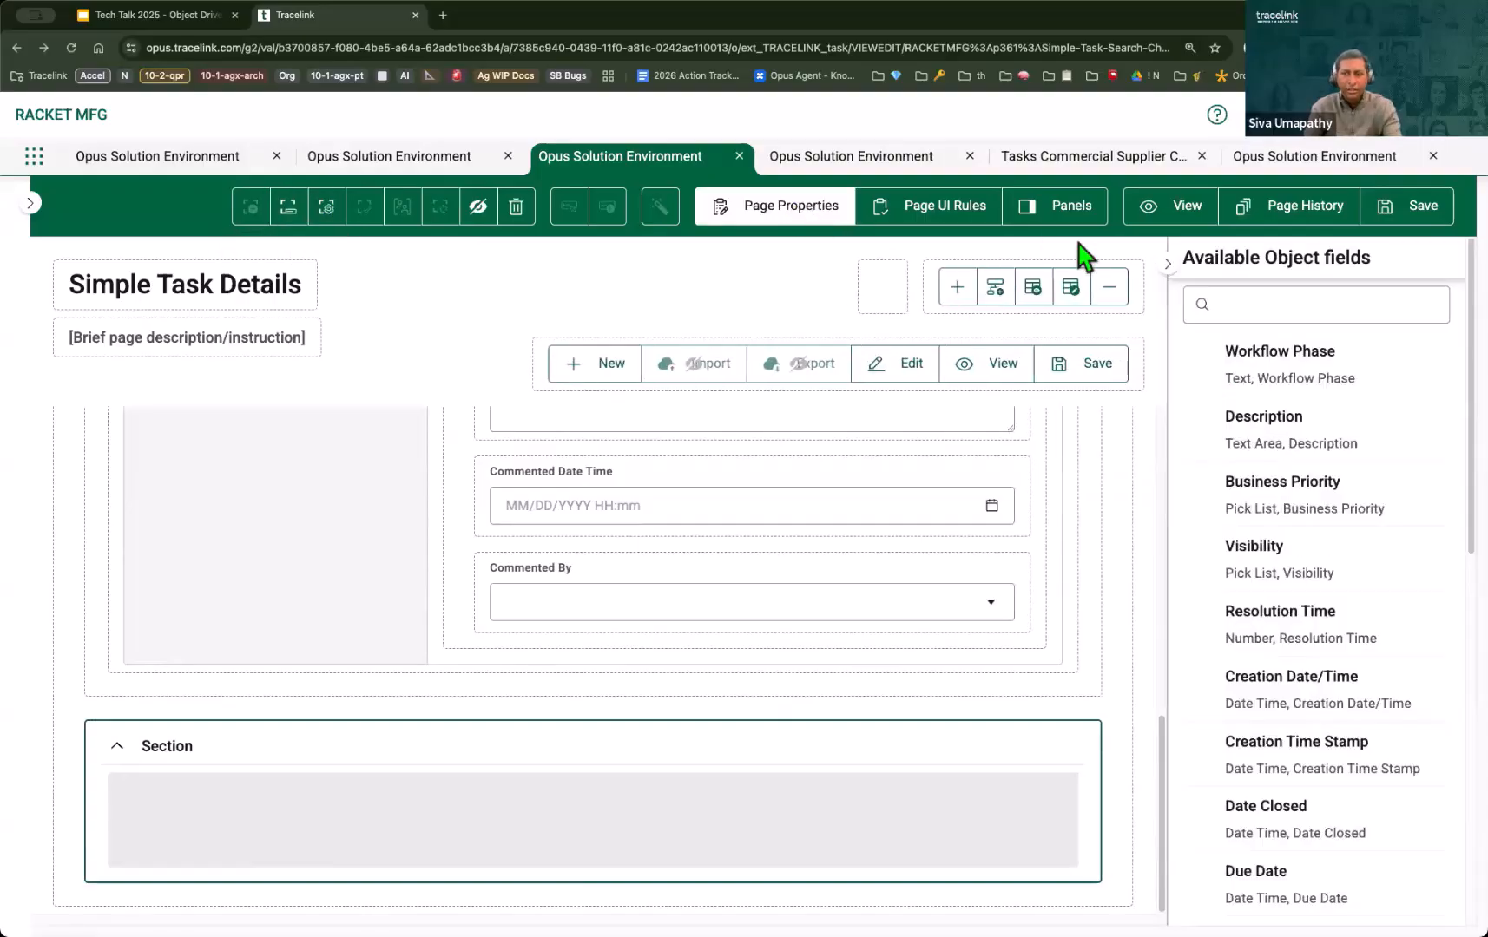
{"action": "left_click", "coordinate": [1289, 299]}
{"action": "type", "text": "col"}
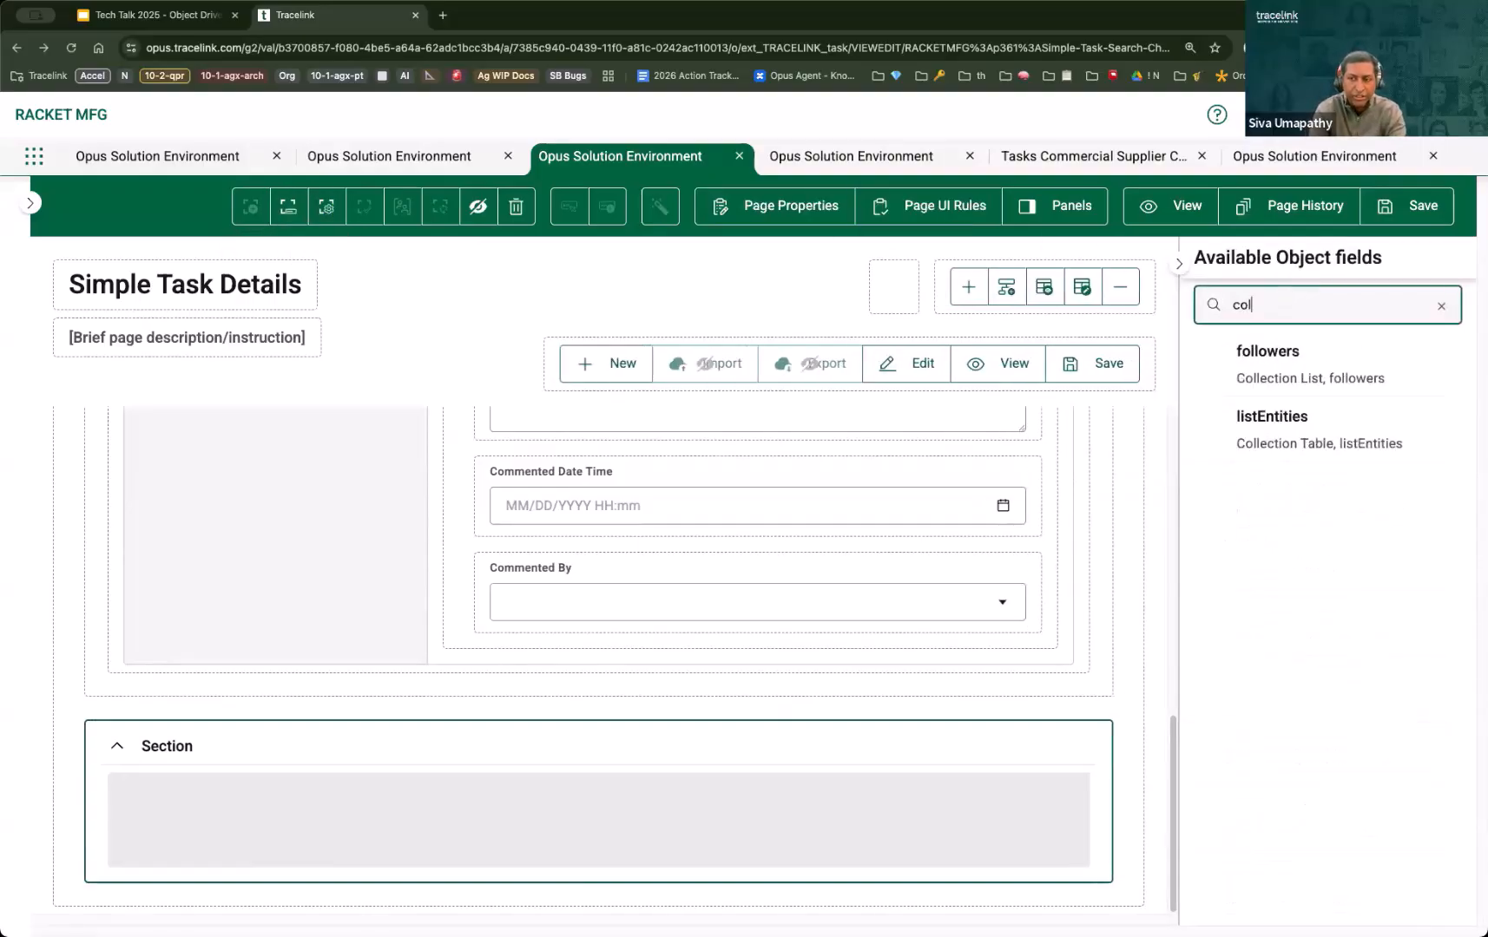
{"action": "left_click_drag", "start_coordinate": [1322, 442], "coordinate": [657, 851]}
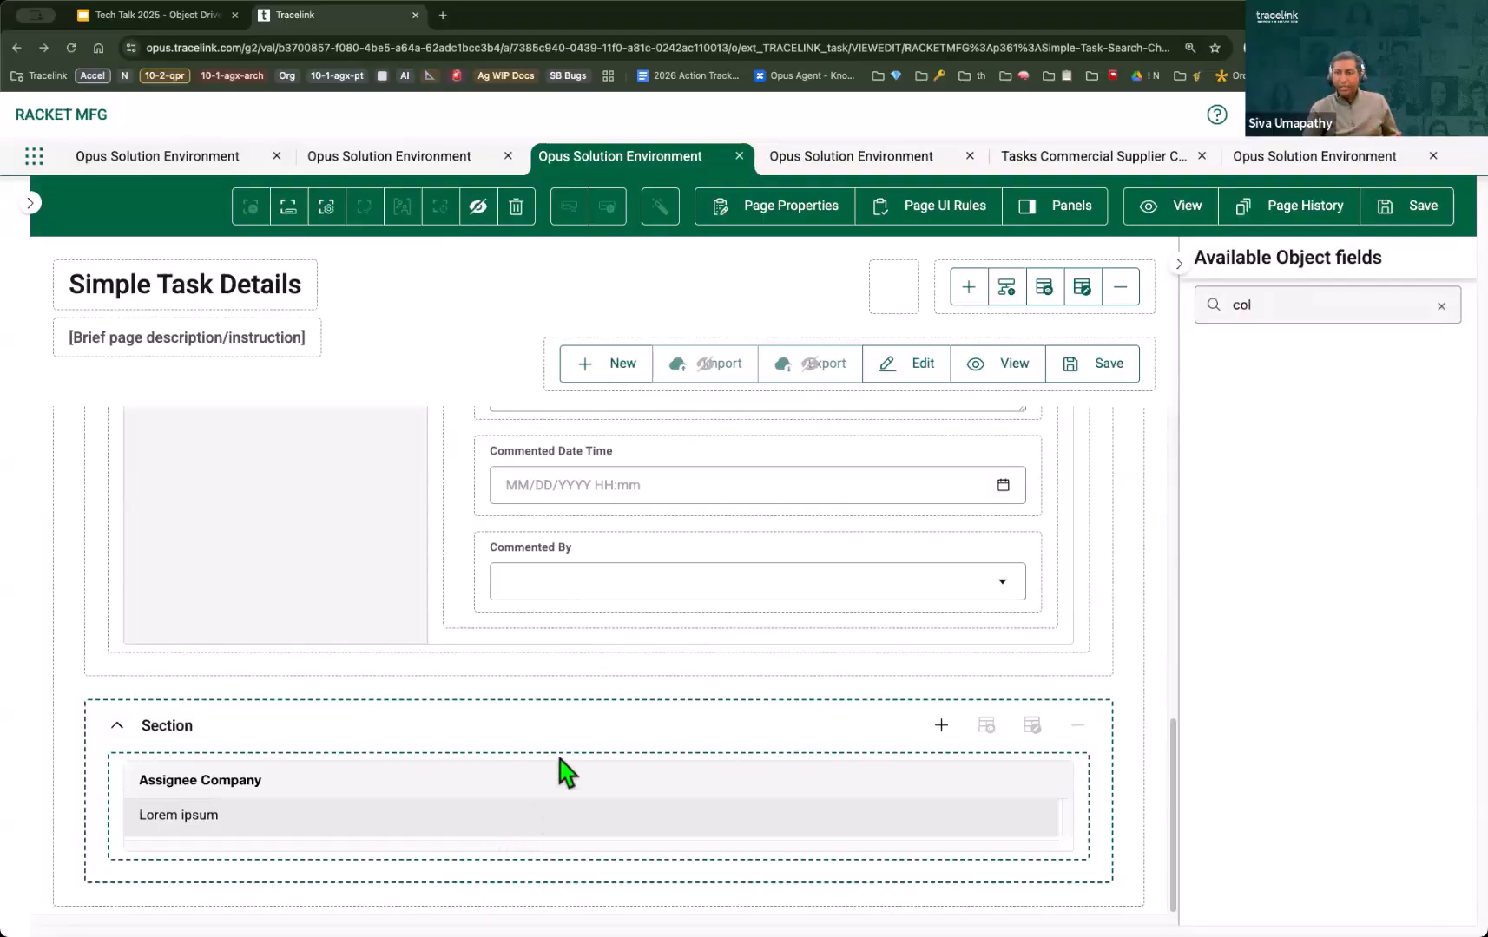
{"action": "left_click", "coordinate": [1416, 213]}
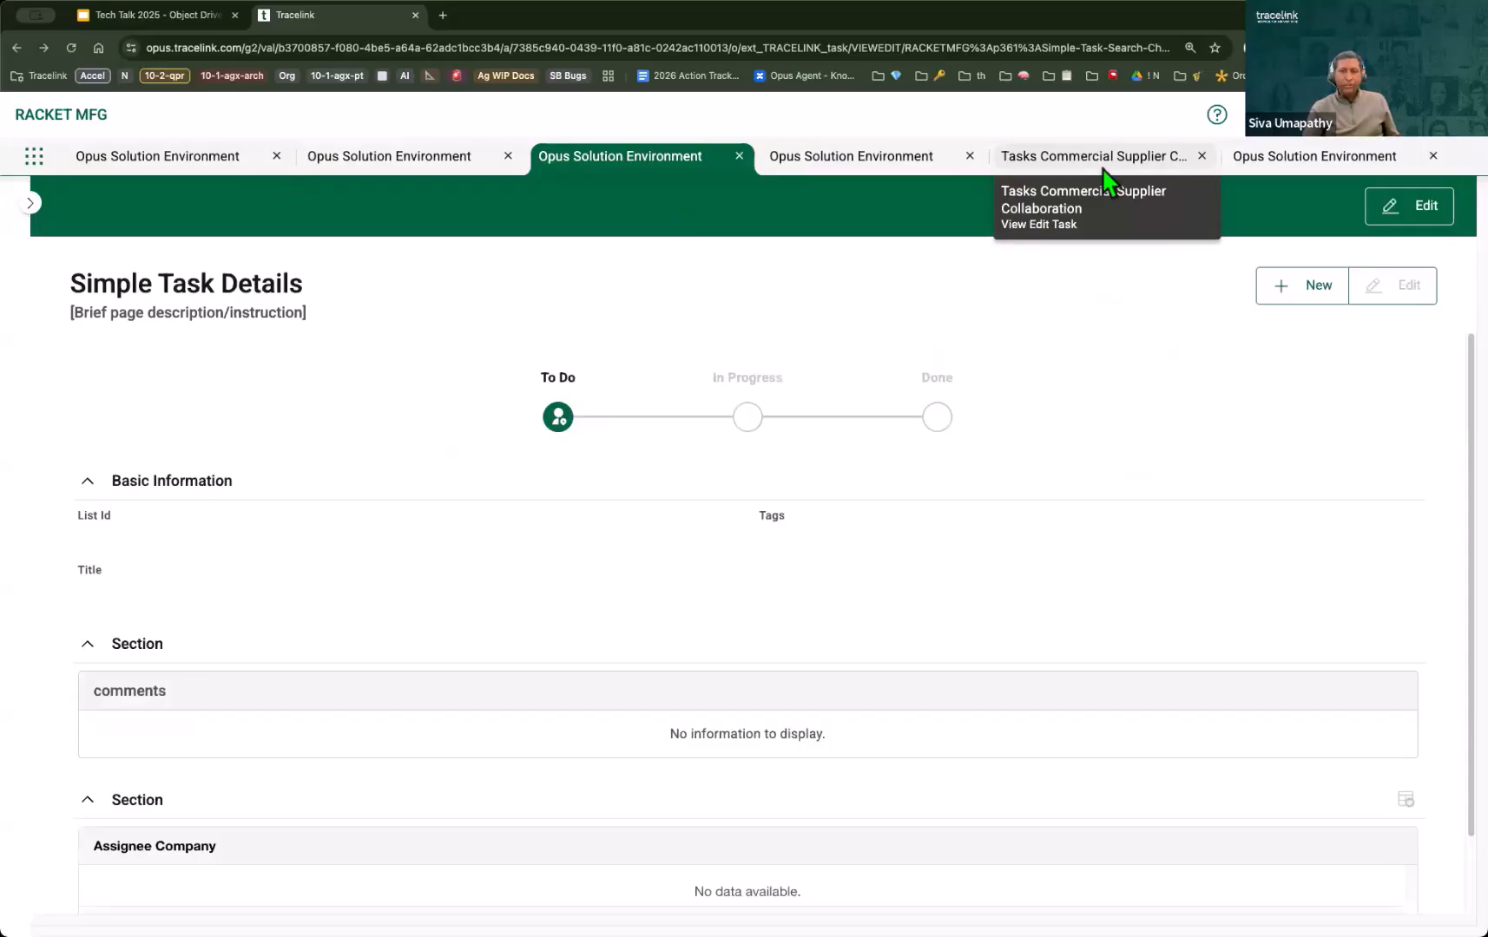
Step: Switch to the Tasks network and reopen task ST-2 from the Simple Task list to check the comments and listEntities sections
{"action": "left_click", "coordinate": [1103, 171]}
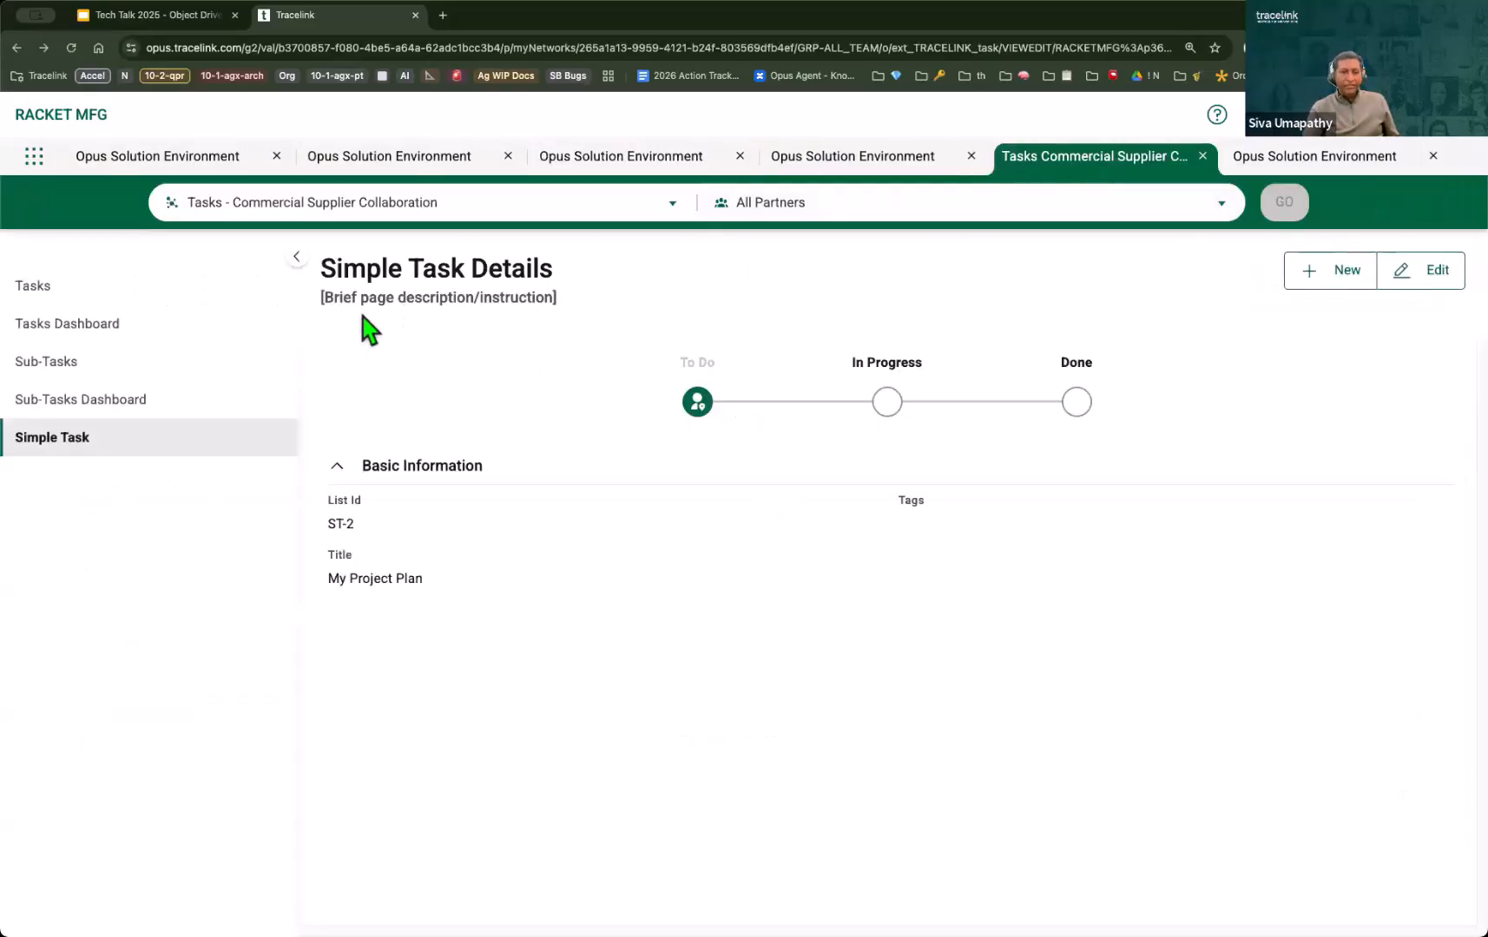
{"action": "left_click", "coordinate": [246, 434]}
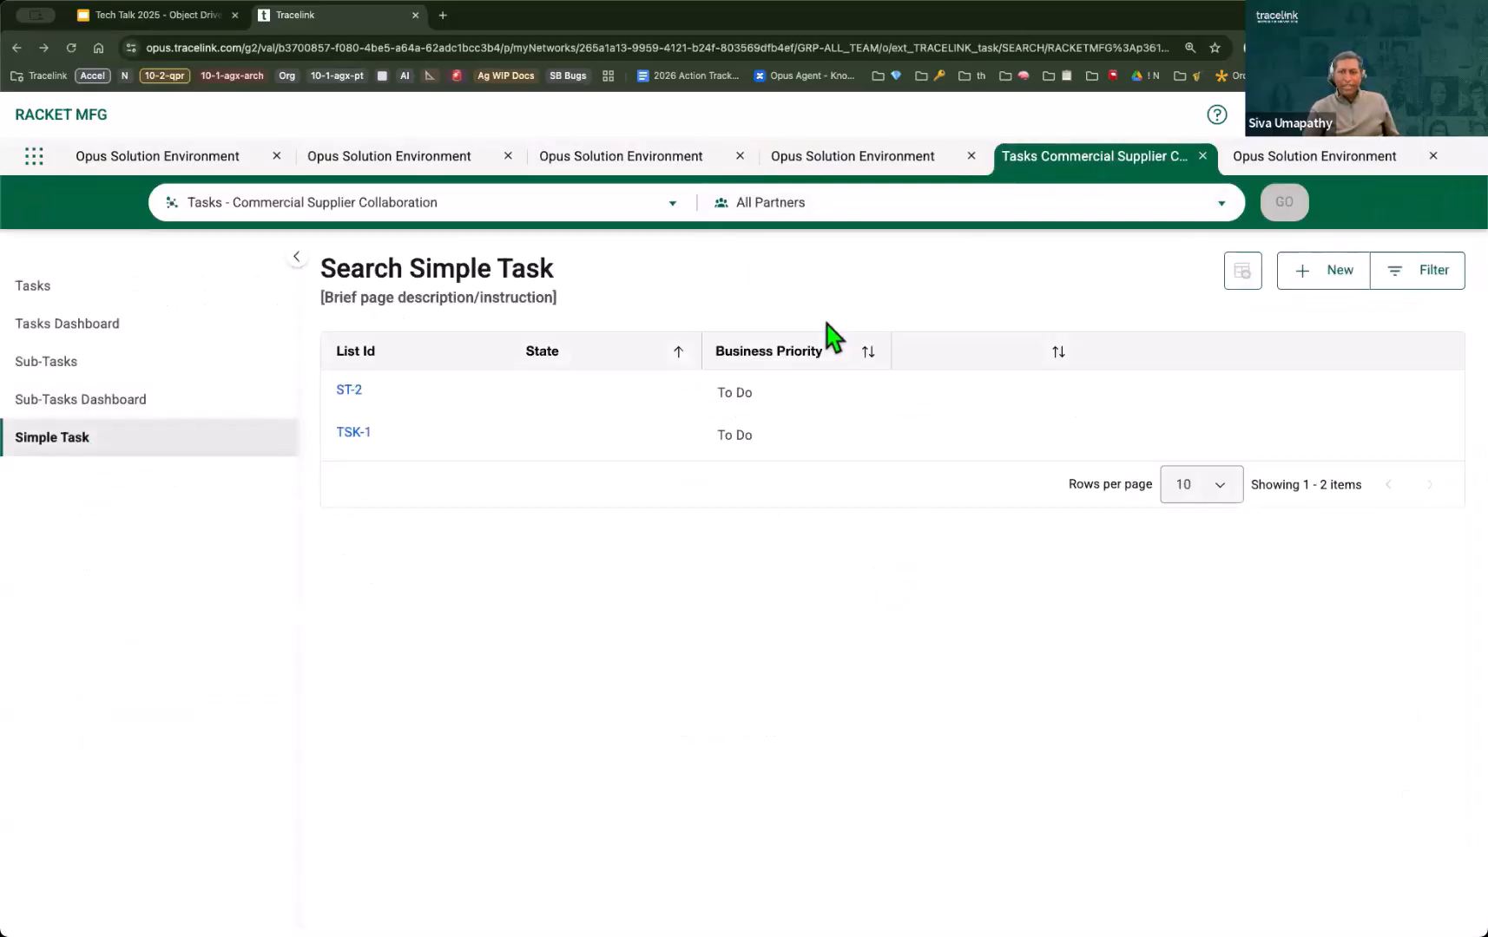
{"action": "left_click", "coordinate": [345, 392]}
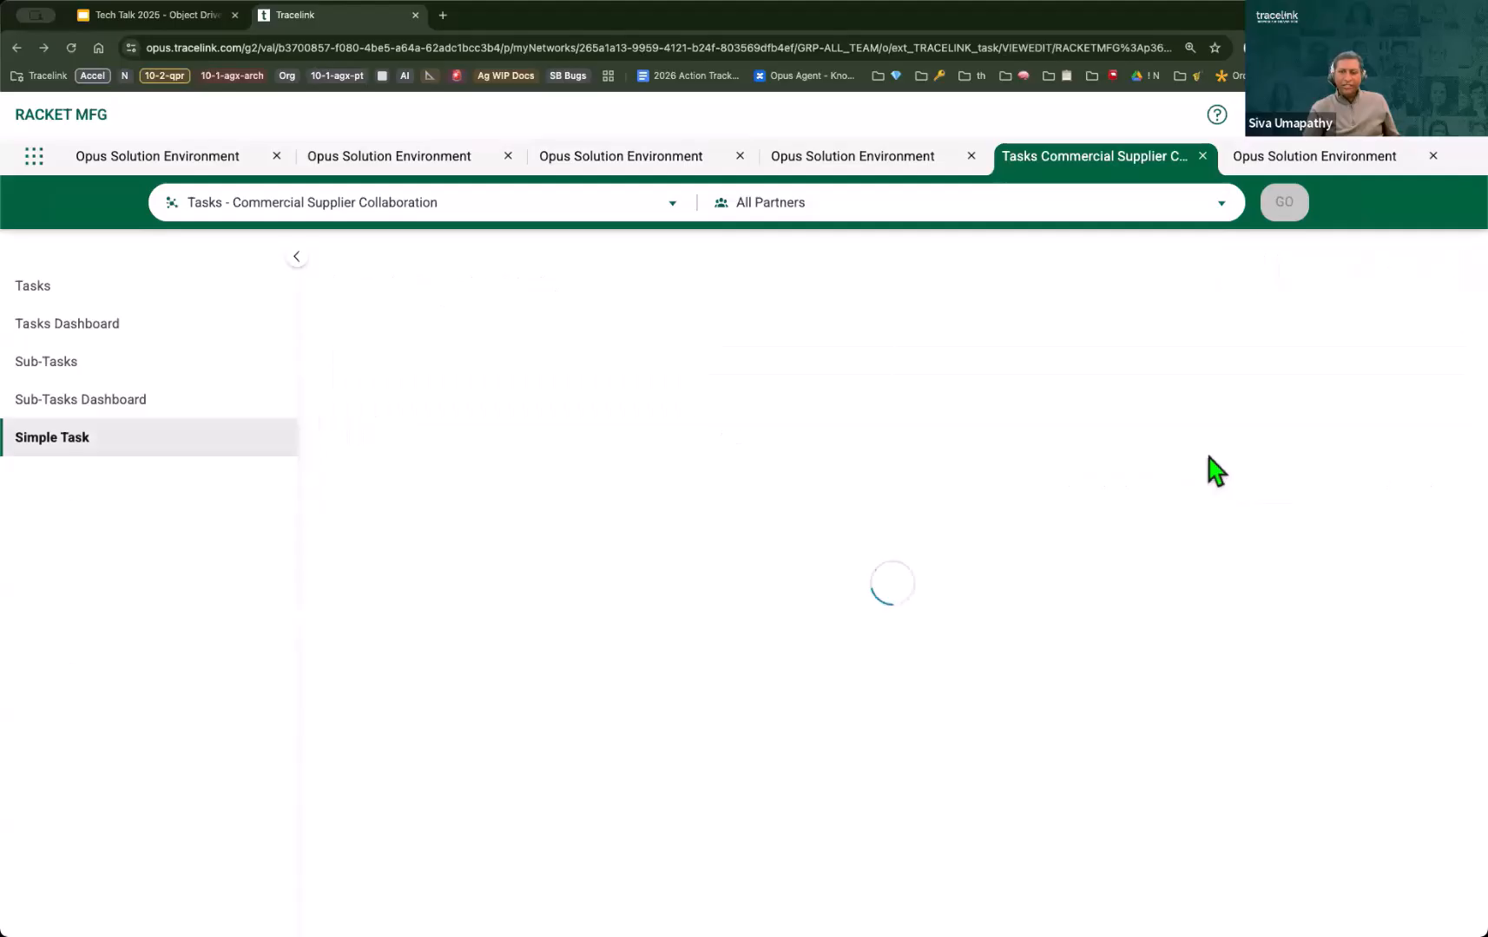
{"action": "scroll", "coordinate": [1120, 598], "scroll_direction": "down", "scroll_amount": 2}
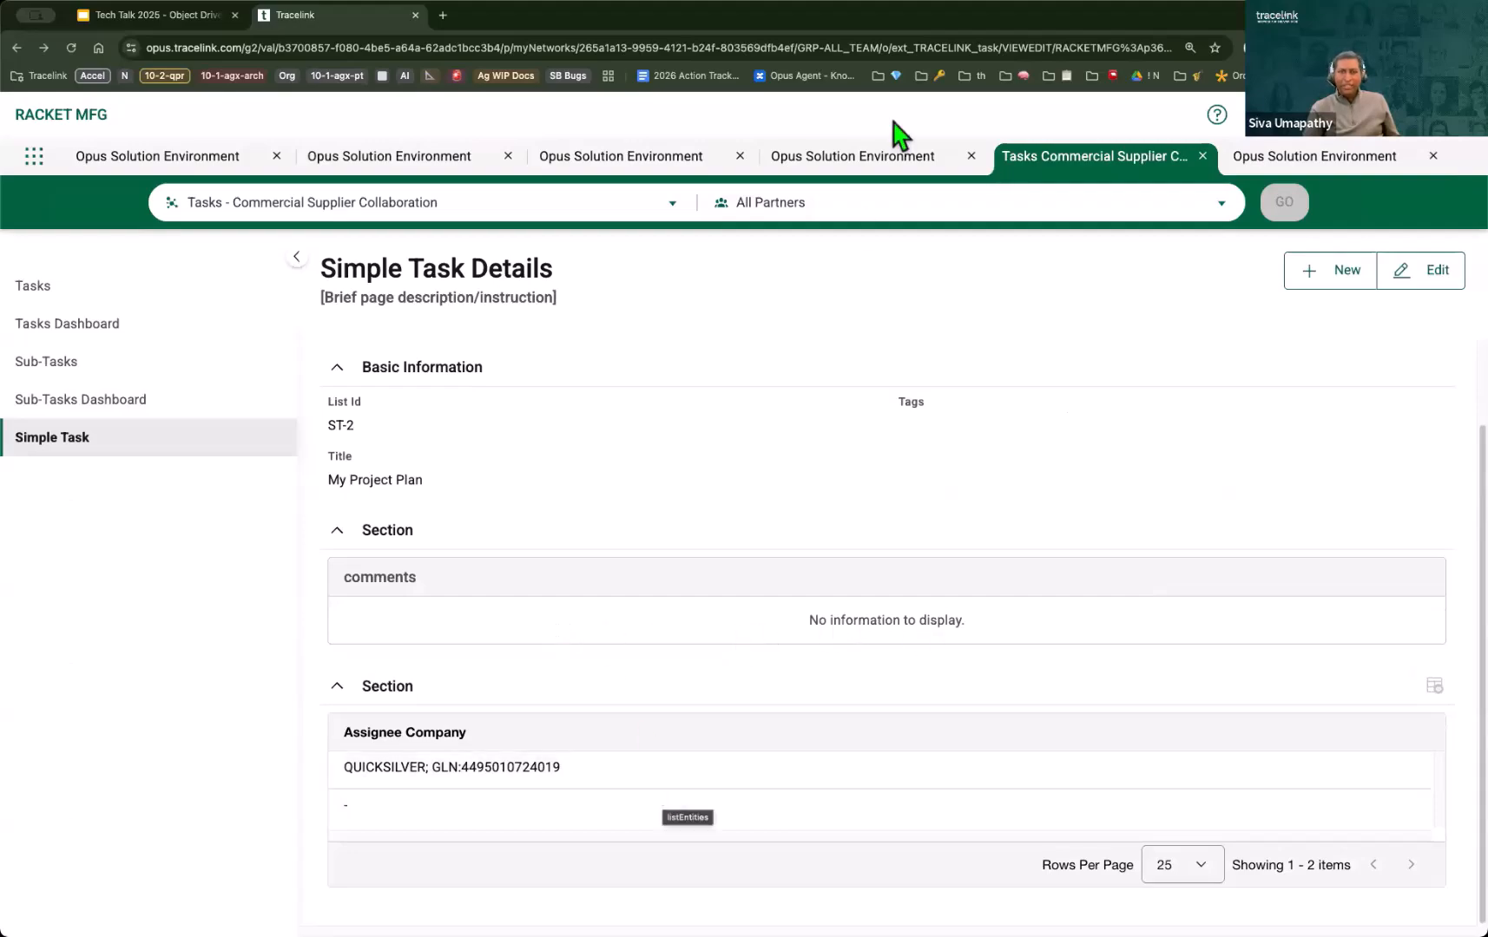
Step: Reopen the Simple Task Details page definition for editing and inspect the UI properties of the Assignee Company column and its collection table
{"action": "left_click", "coordinate": [851, 165]}
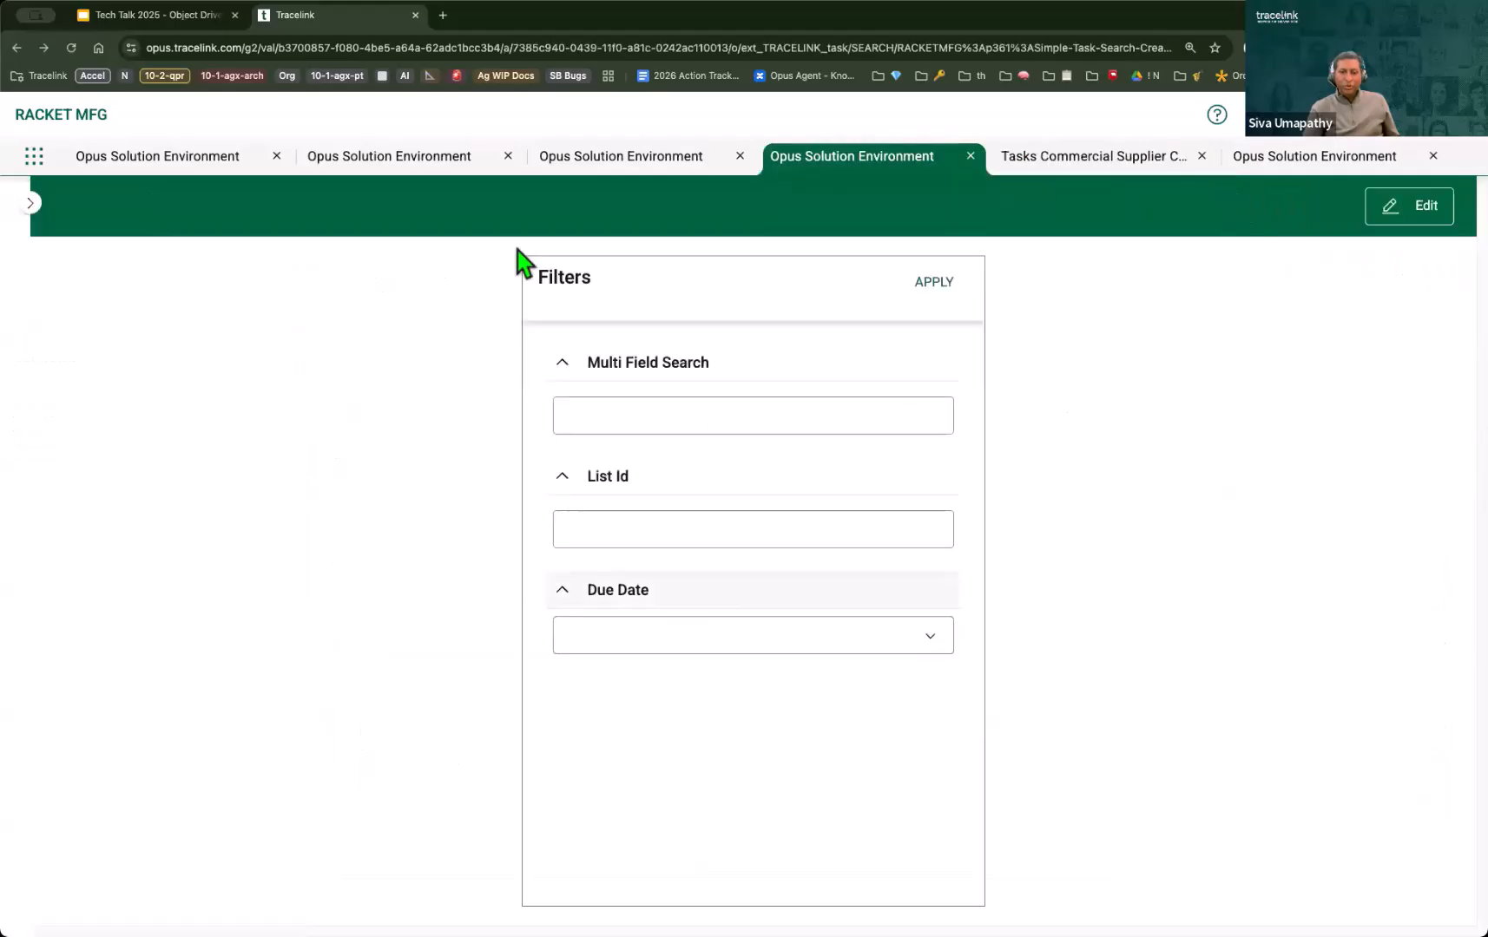
{"action": "left_click", "coordinate": [646, 162]}
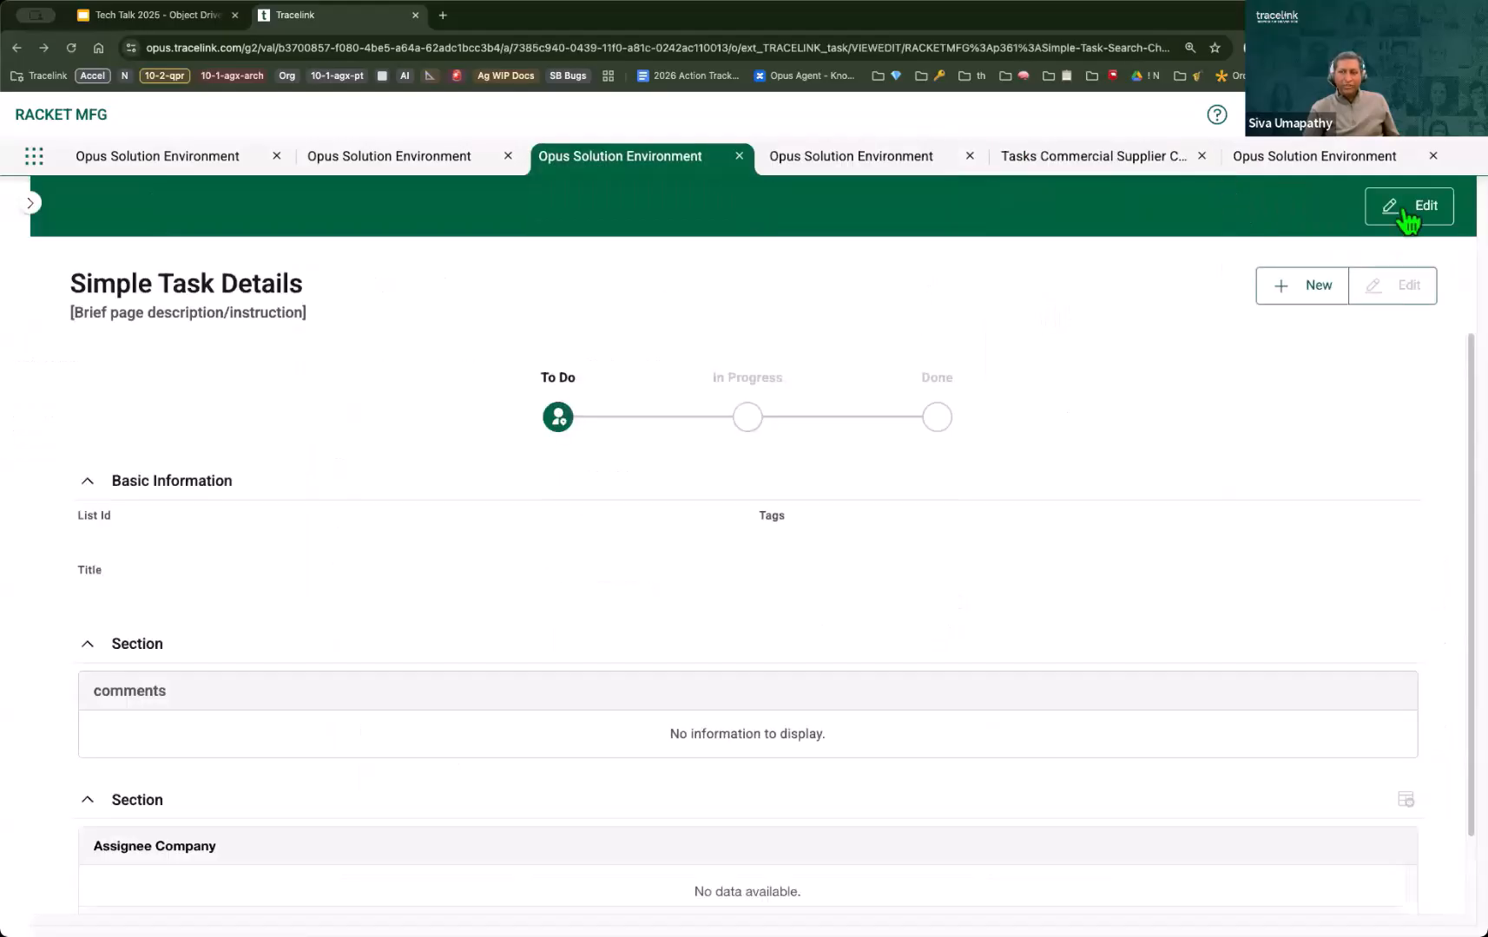
{"action": "left_click", "coordinate": [1408, 213]}
{"action": "scroll", "coordinate": [855, 610], "scroll_direction": "down", "scroll_amount": 10}
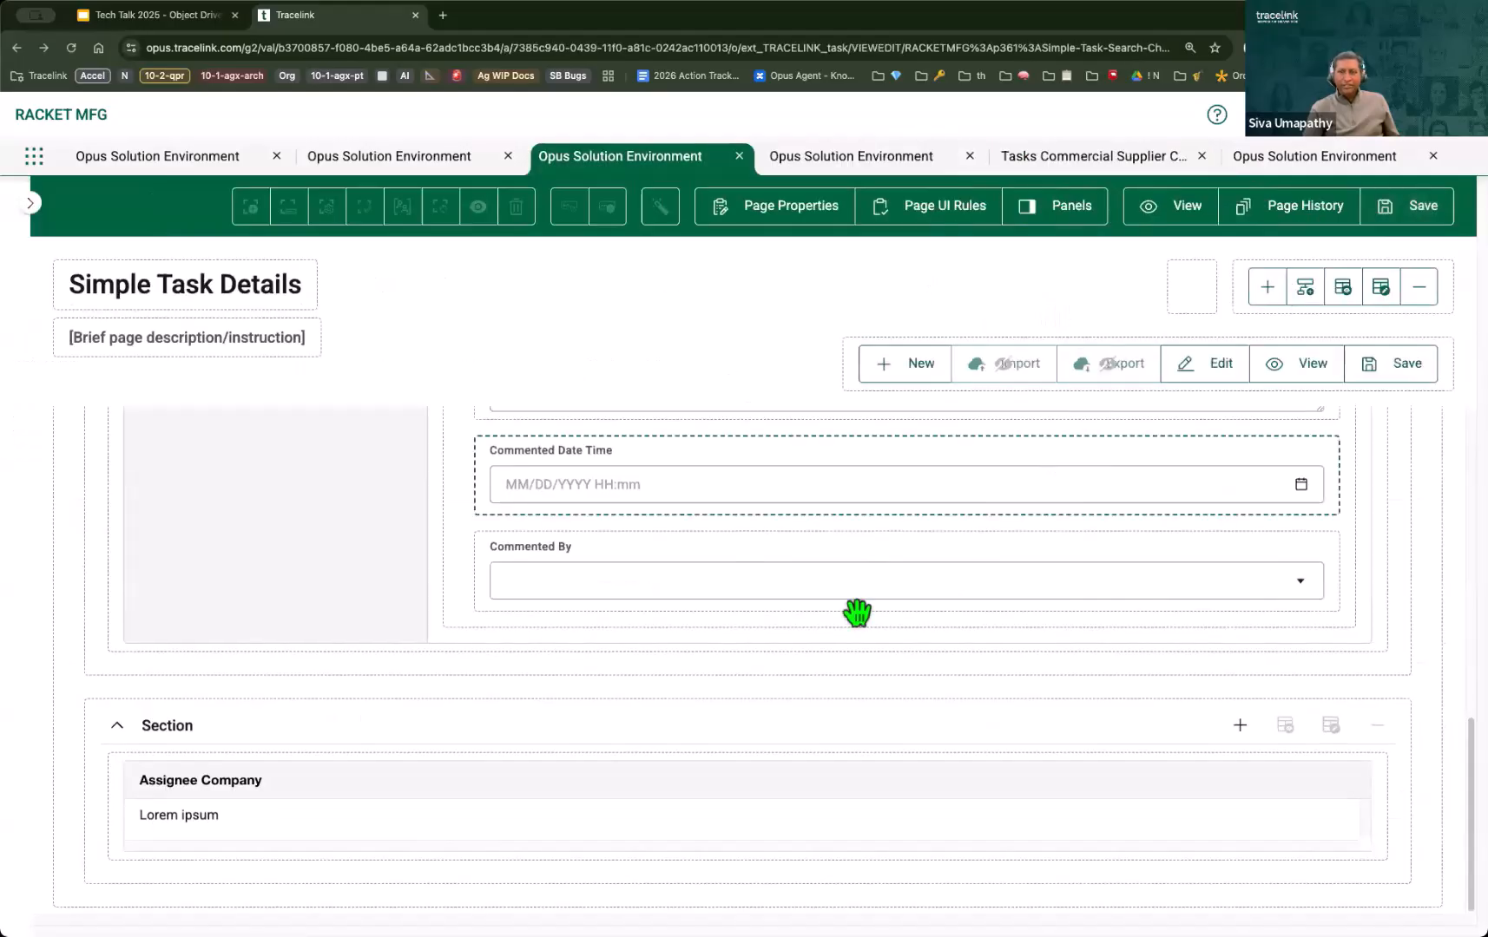
{"action": "left_click", "coordinate": [462, 790]}
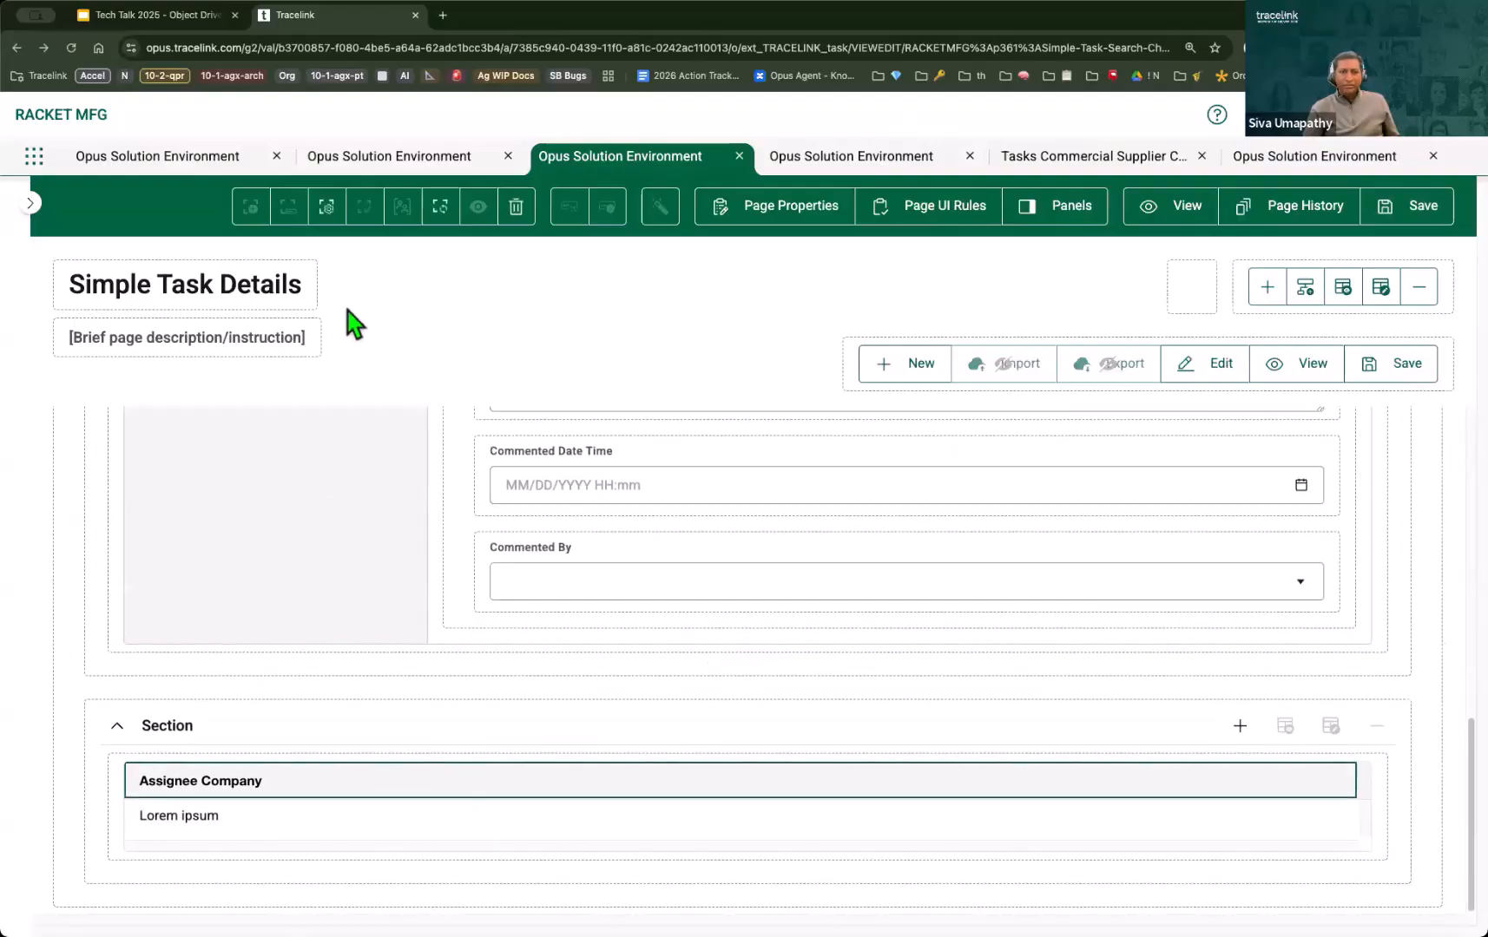
{"action": "left_click", "coordinate": [328, 208]}
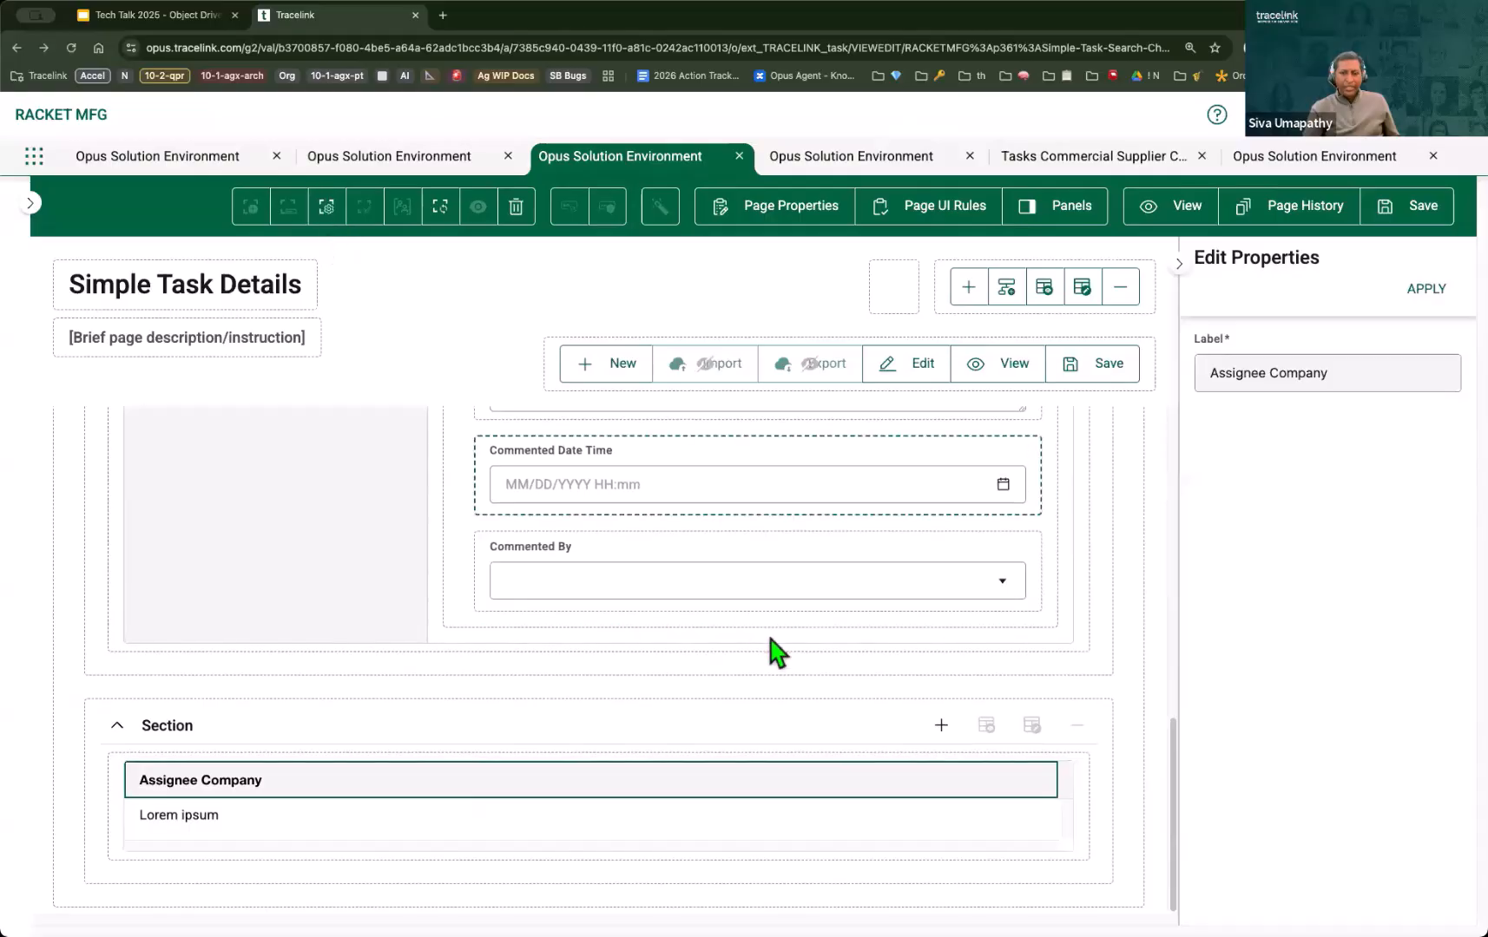
{"action": "left_click", "coordinate": [419, 755]}
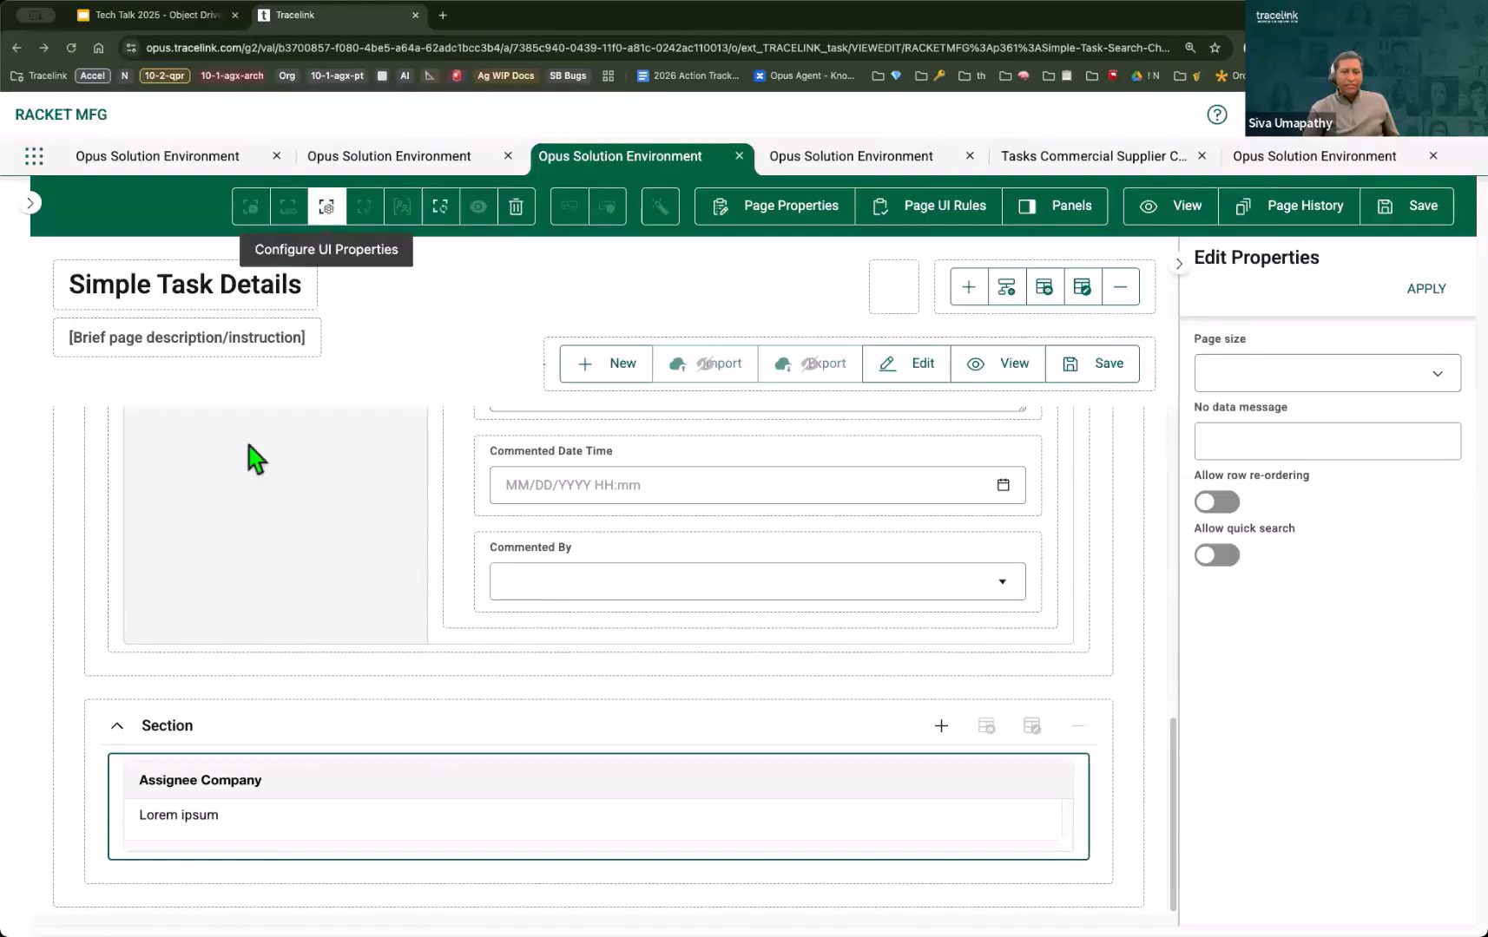
{"action": "left_click", "coordinate": [117, 781]}
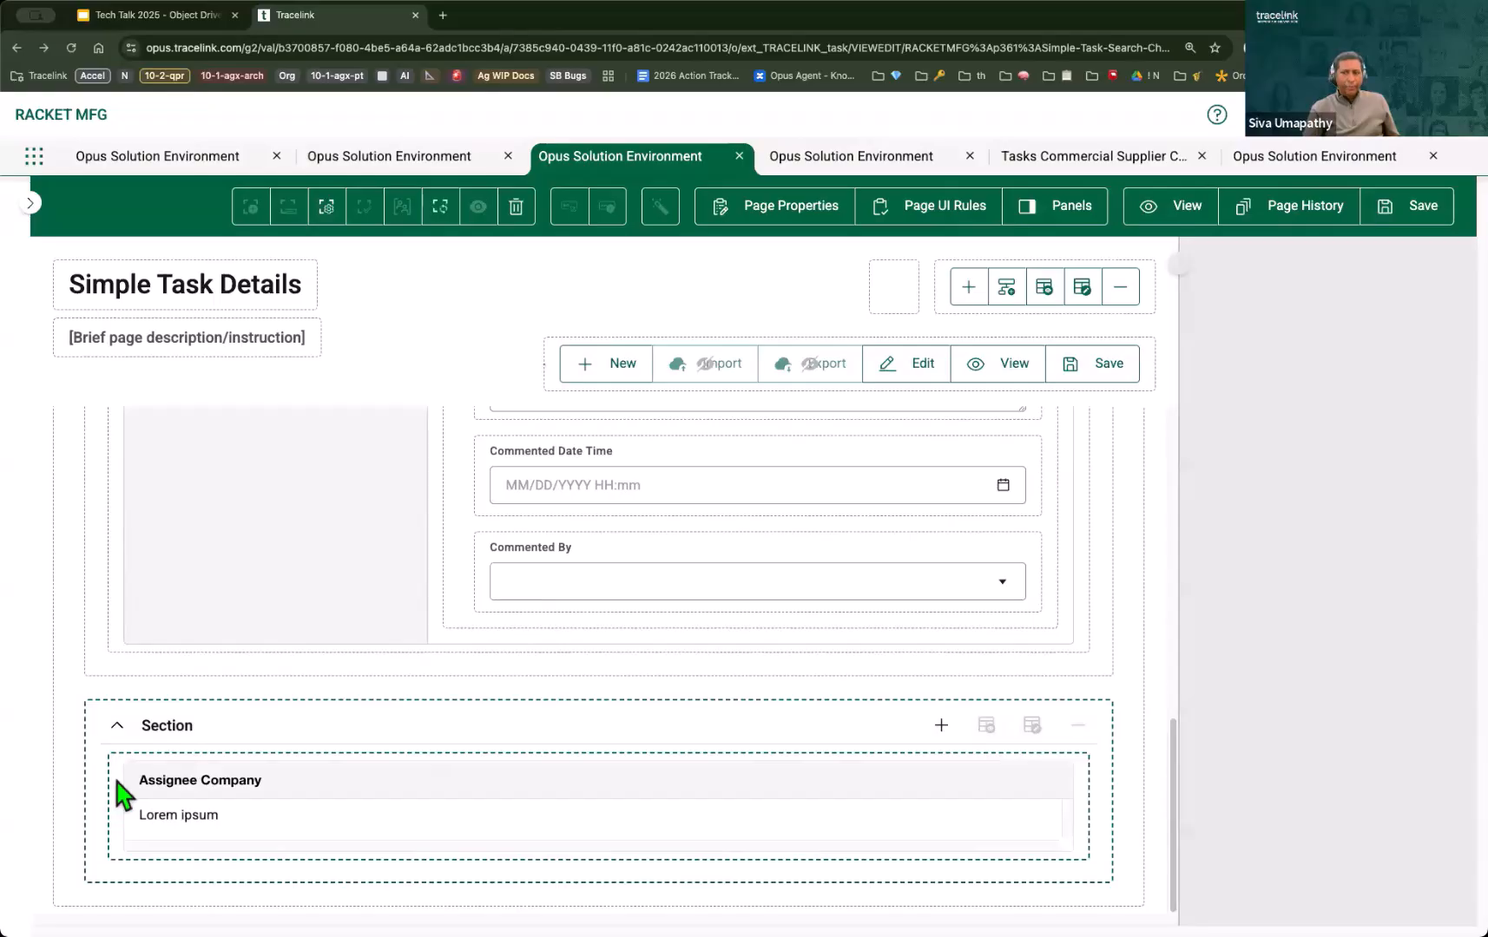
{"action": "left_click", "coordinate": [117, 783]}
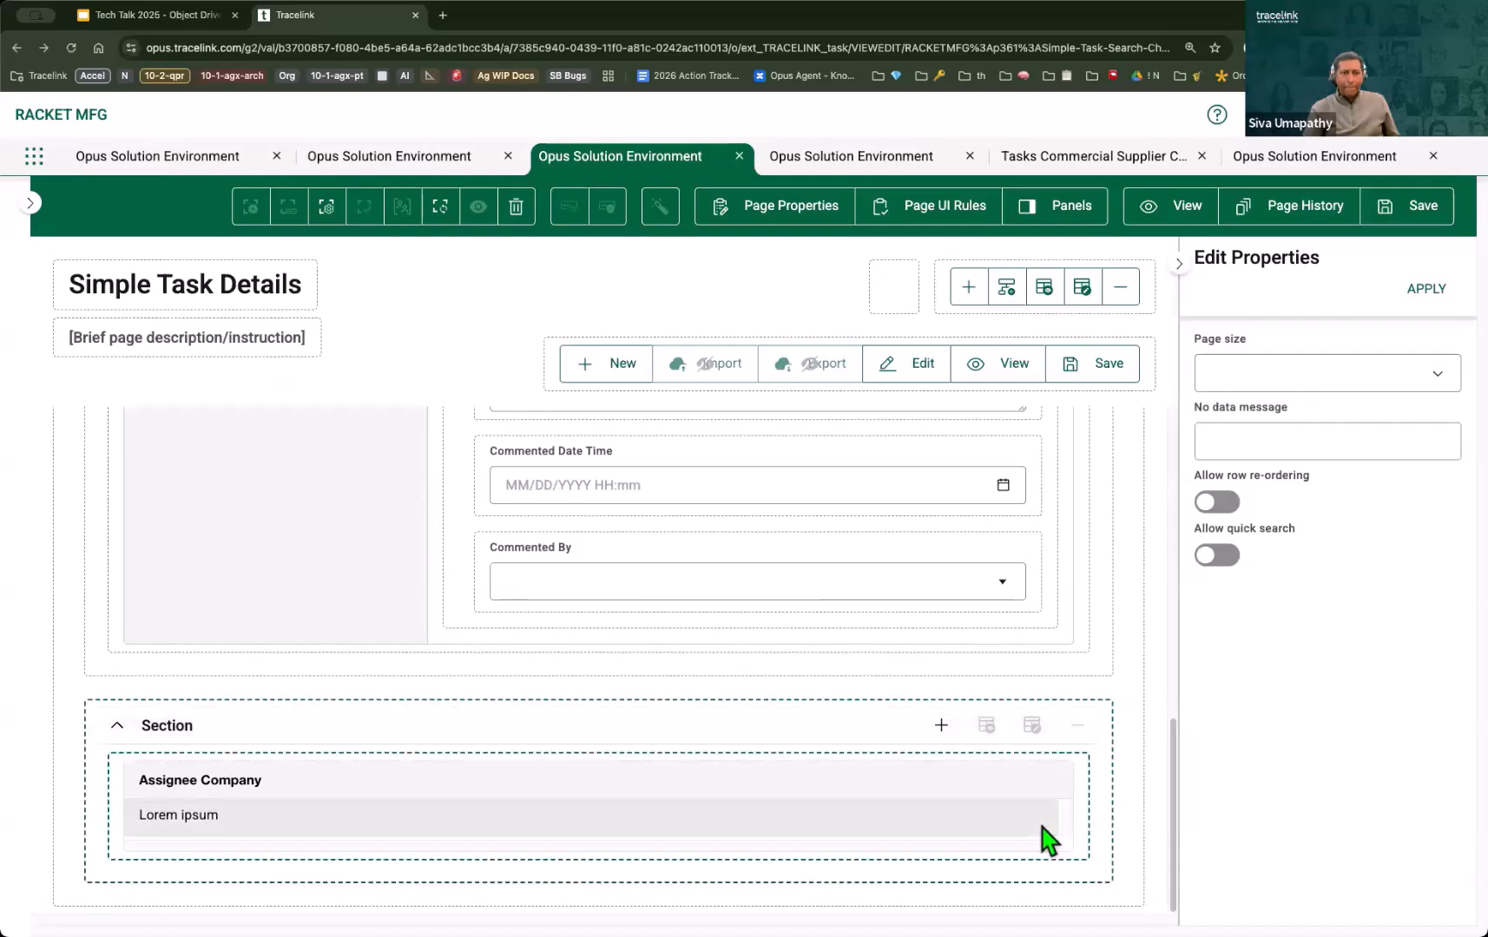
Step: Show the object fields available for the row of the listEntities table and look through them
{"action": "left_click", "coordinate": [1004, 794]}
{"action": "left_click", "coordinate": [288, 213]}
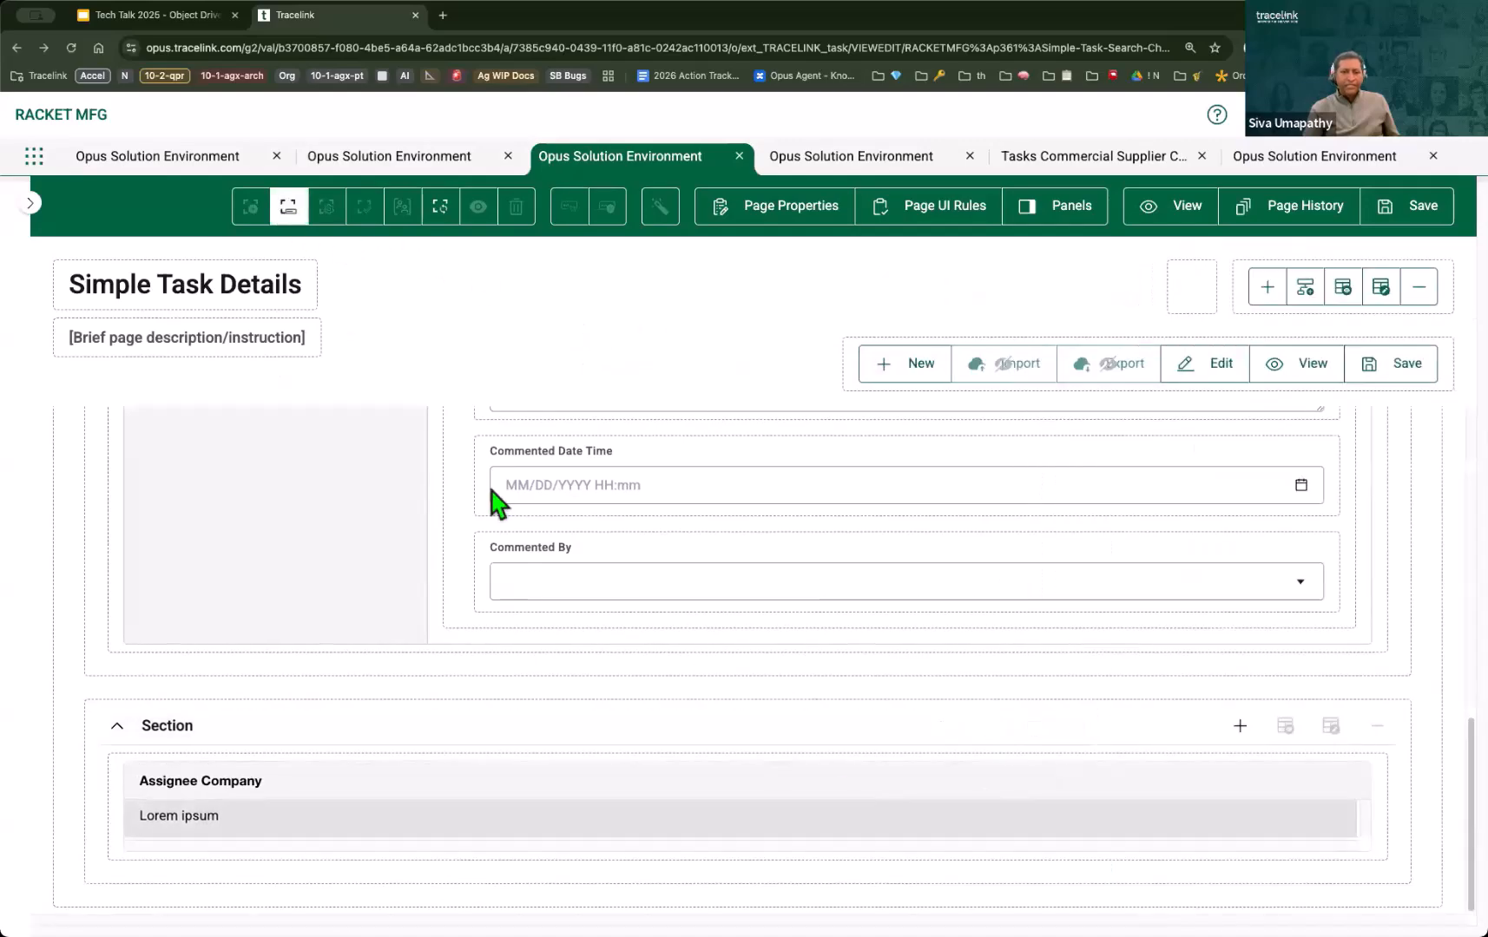
{"action": "scroll", "coordinate": [1235, 495], "scroll_direction": "down", "scroll_amount": 3}
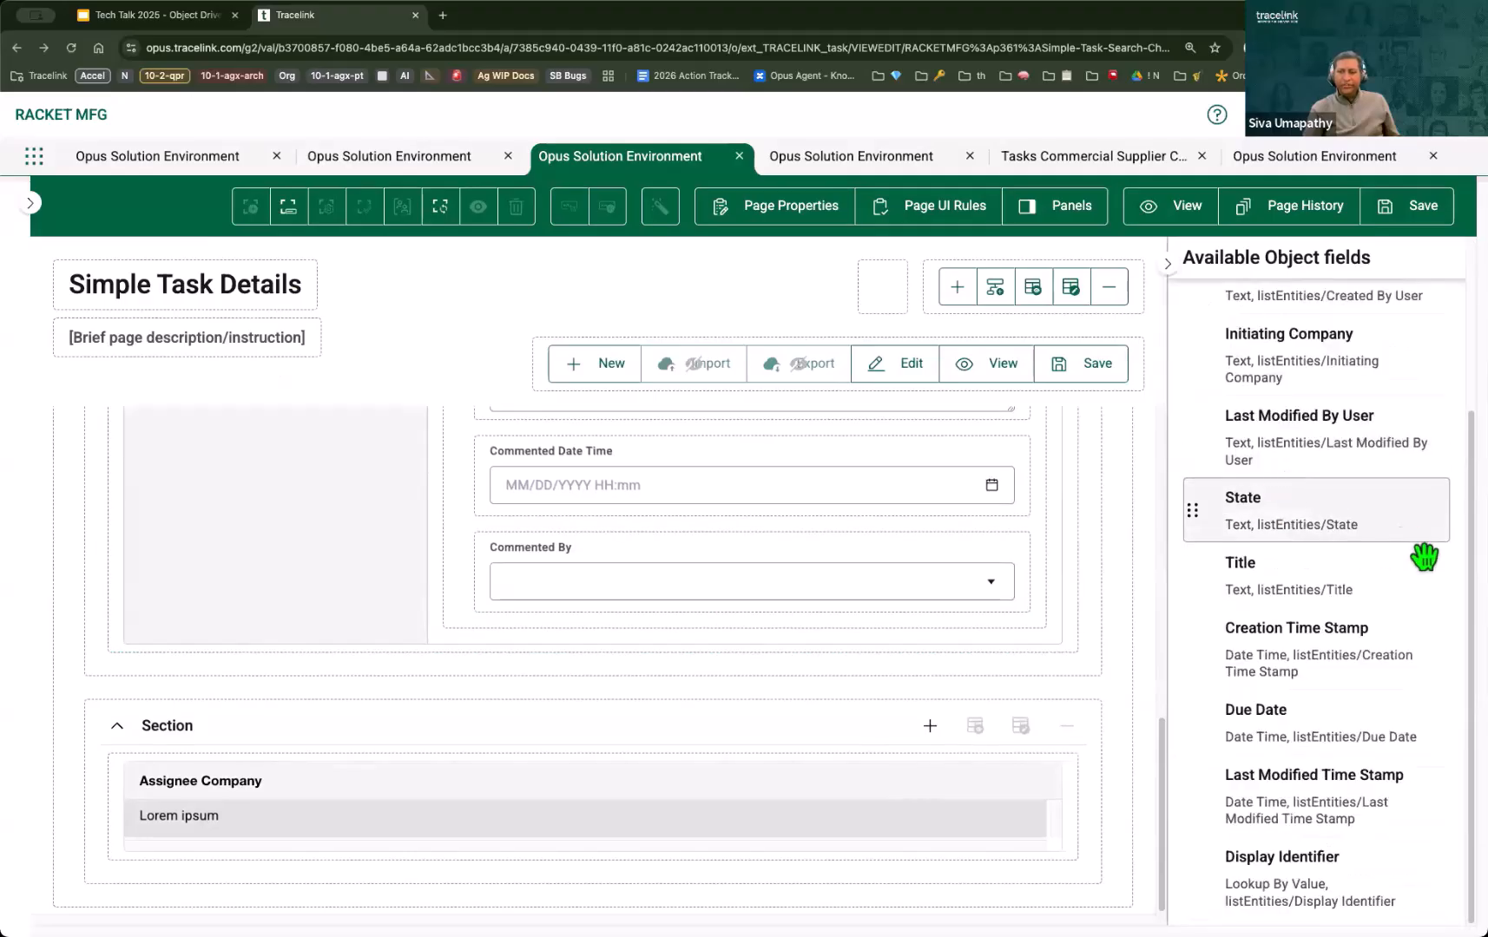
{"action": "scroll", "coordinate": [1343, 480], "scroll_direction": "up", "scroll_amount": 3}
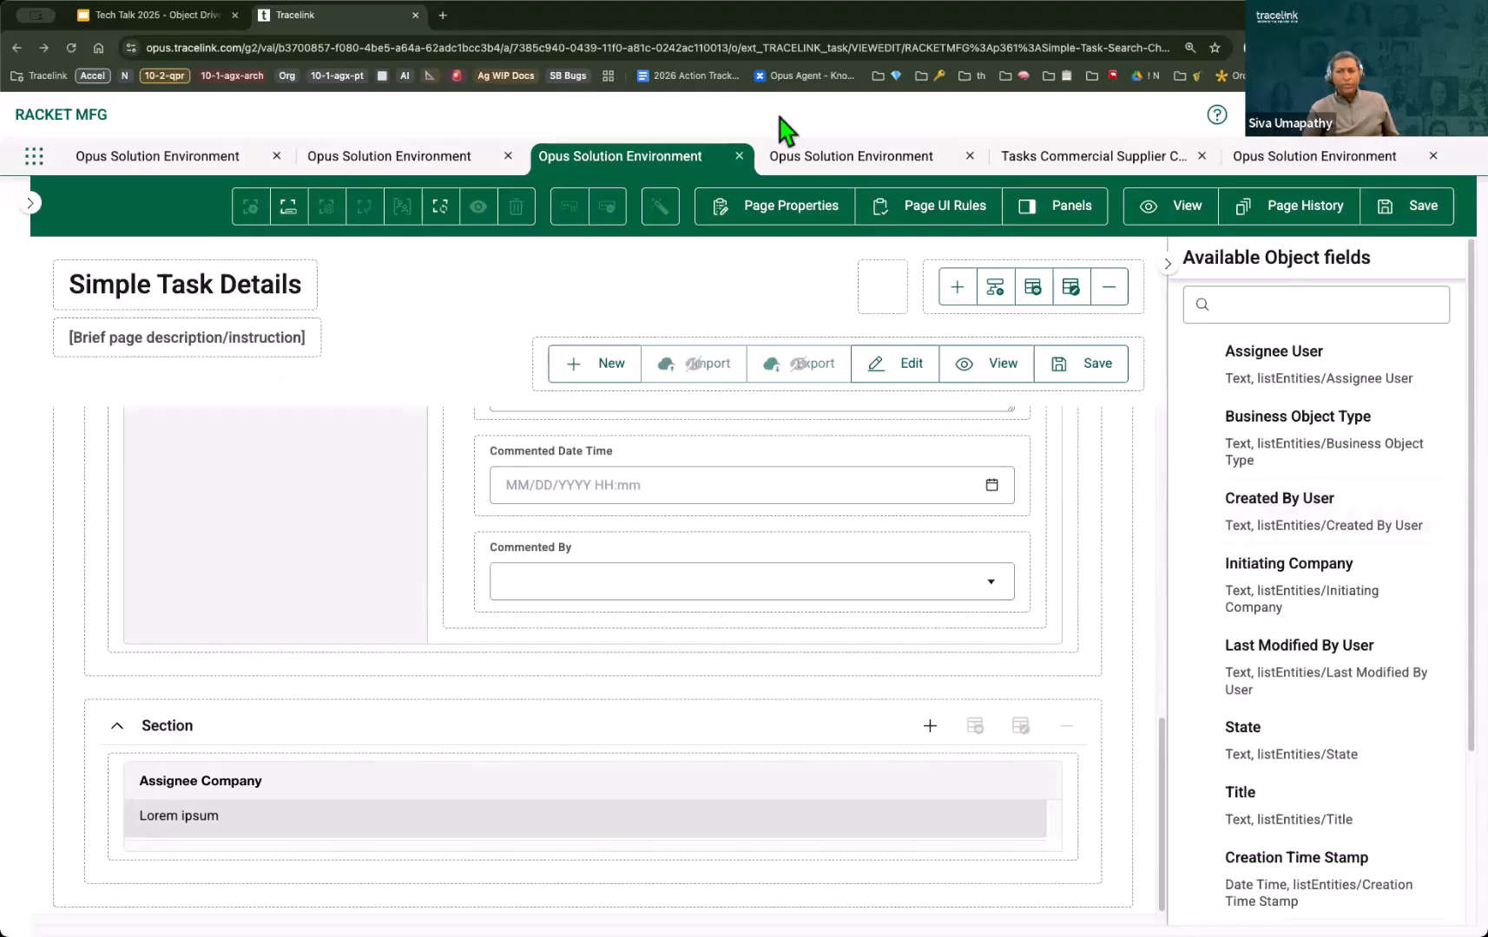
Step: In the task Business Object Type Details, expand the listEntities group collection and examine its fields
{"action": "left_click", "coordinate": [1305, 165]}
{"action": "left_click", "coordinate": [334, 521]}
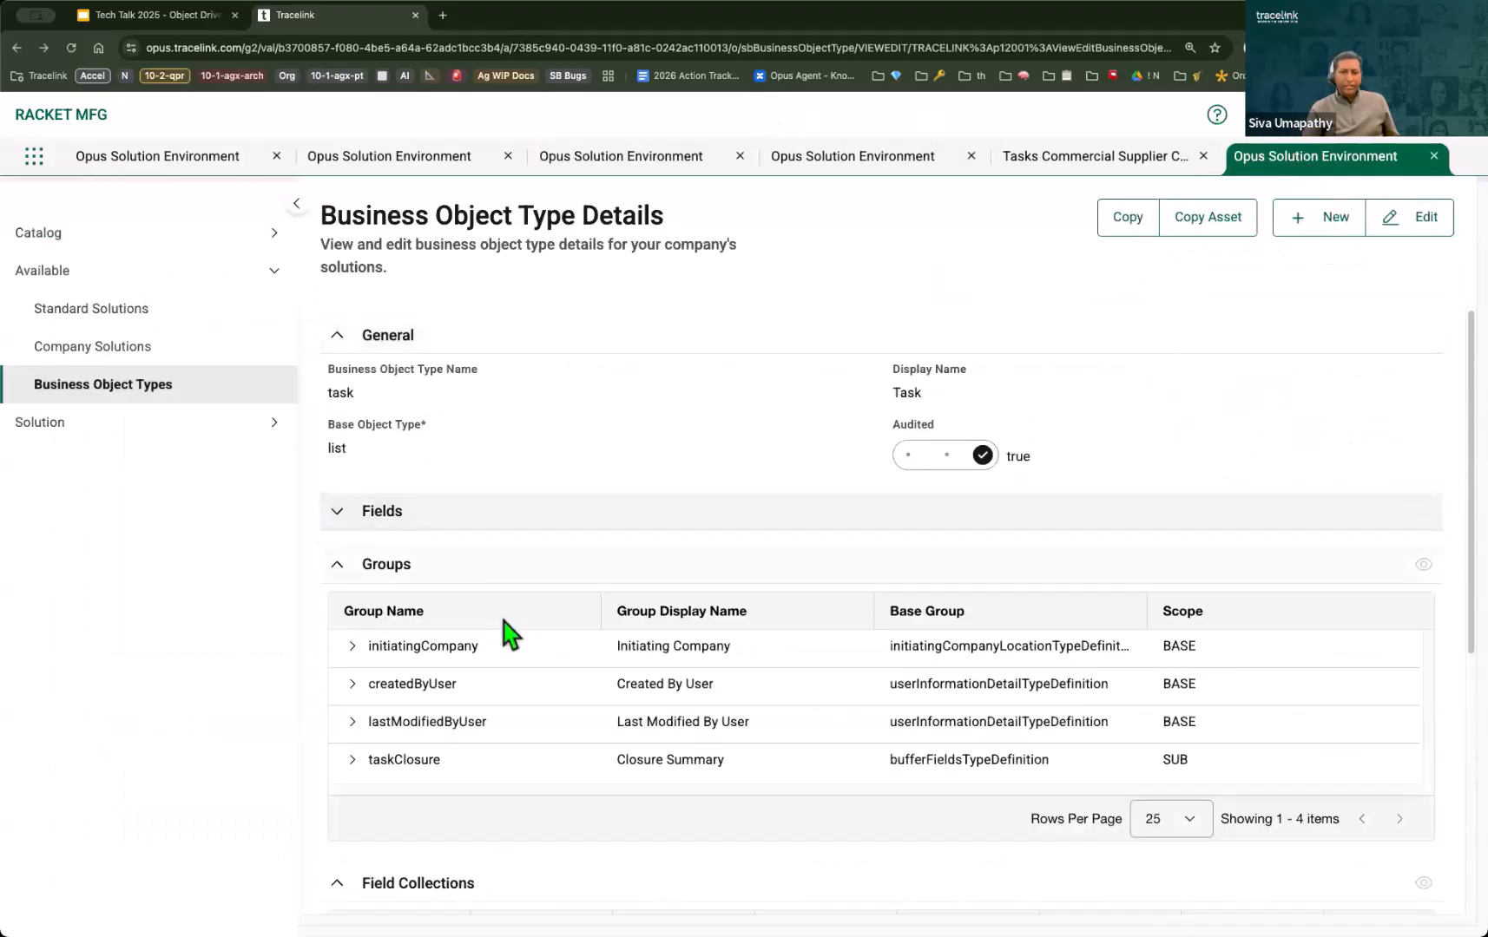
{"action": "scroll", "coordinate": [500, 610], "scroll_direction": "down", "scroll_amount": 5}
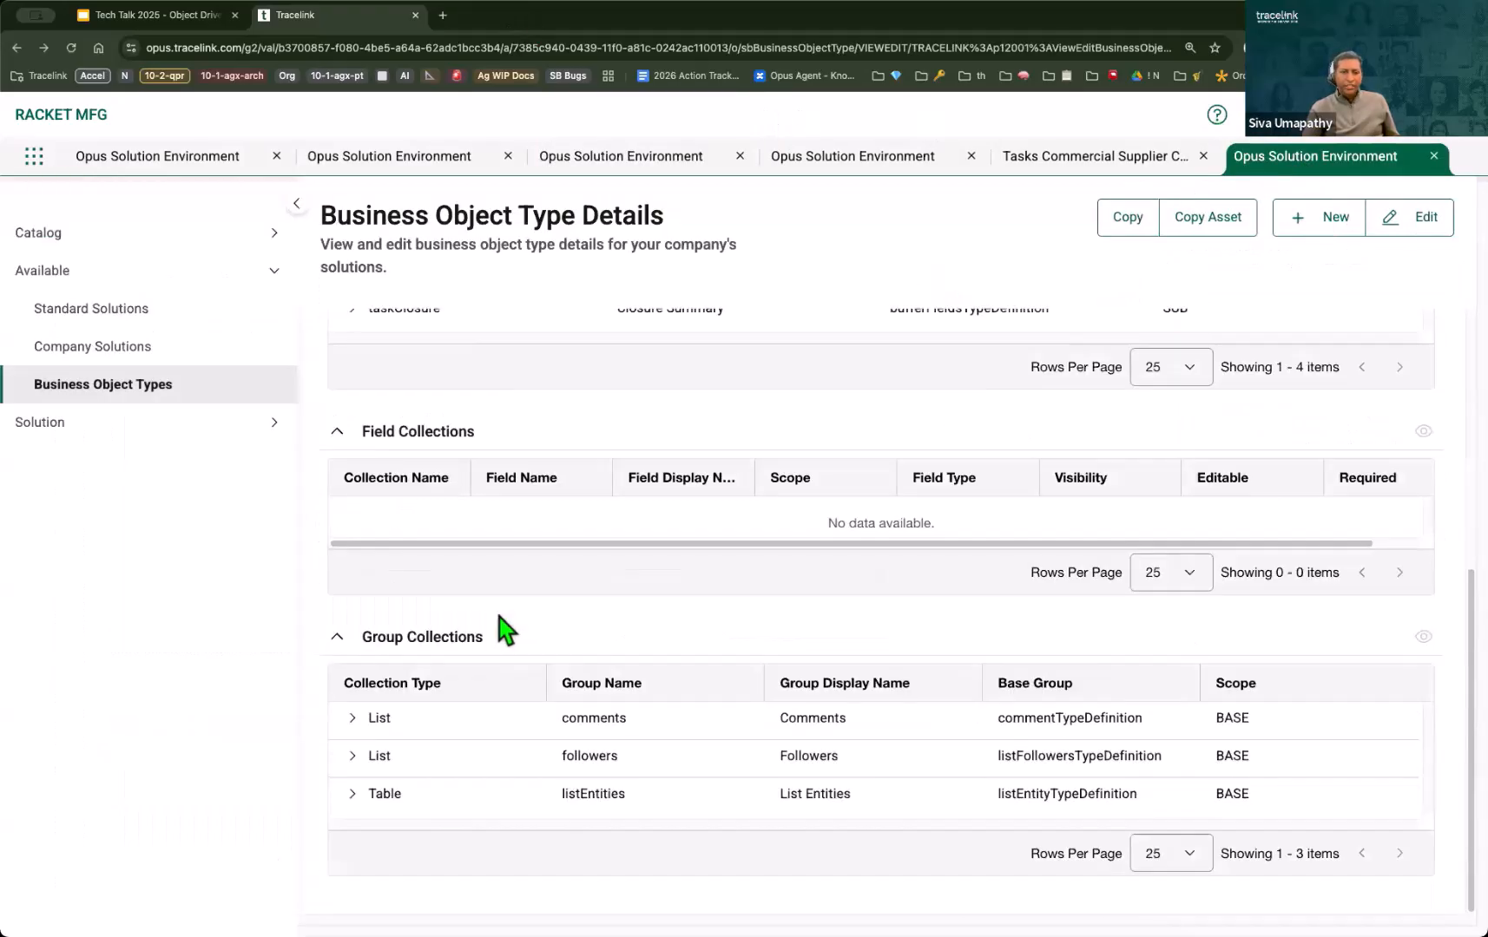
{"action": "left_click", "coordinate": [352, 794]}
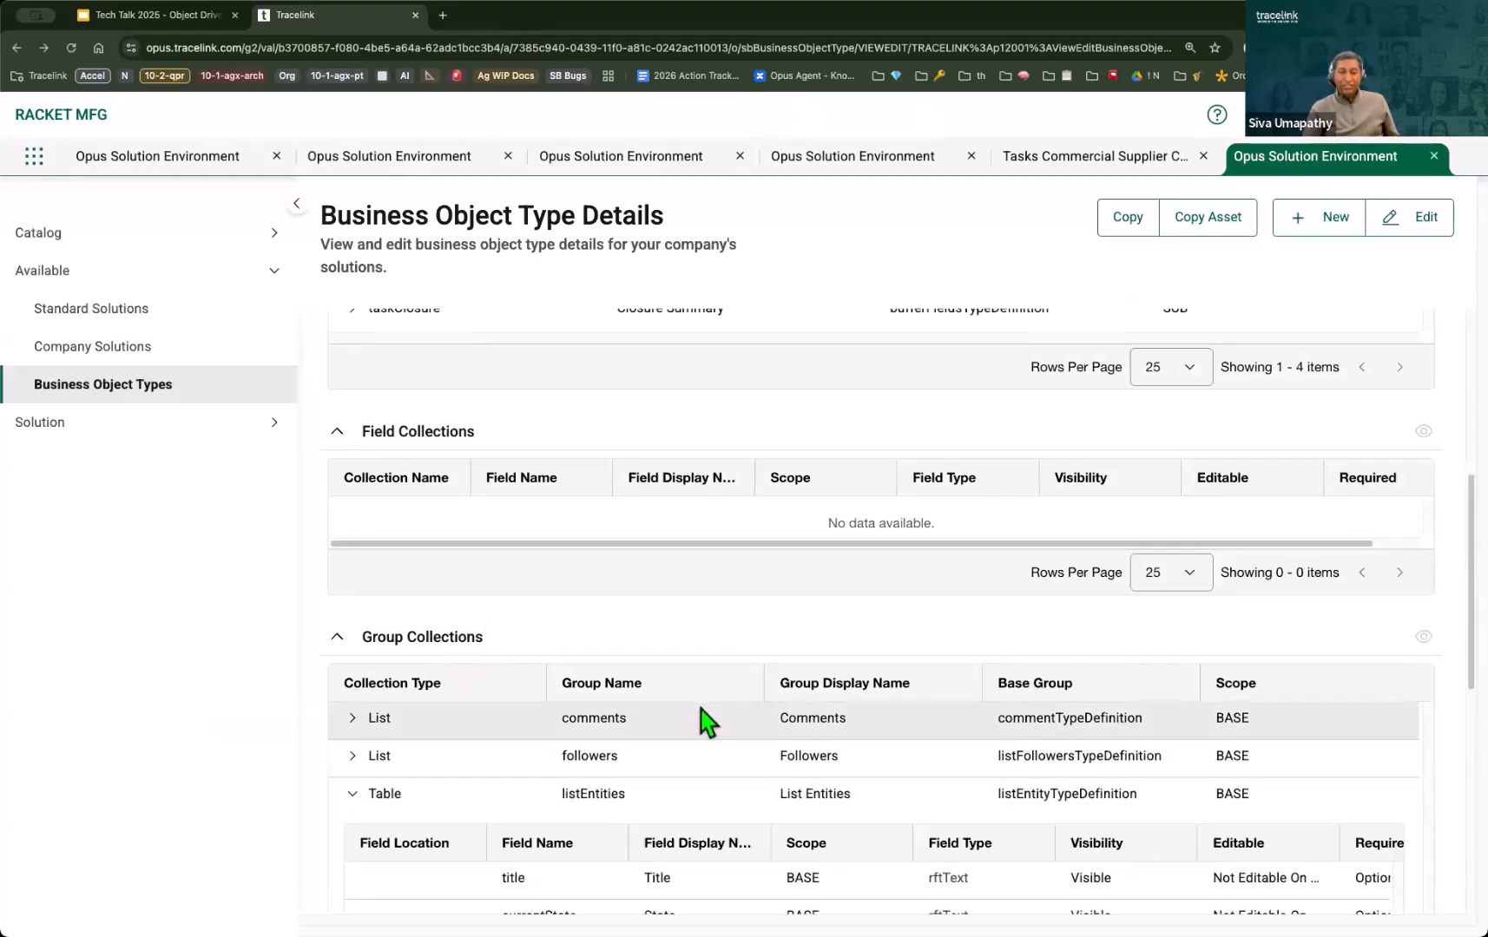
{"action": "scroll", "coordinate": [824, 768], "scroll_direction": "down", "scroll_amount": 3}
{"action": "scroll", "coordinate": [783, 773], "scroll_direction": "down", "scroll_amount": 1}
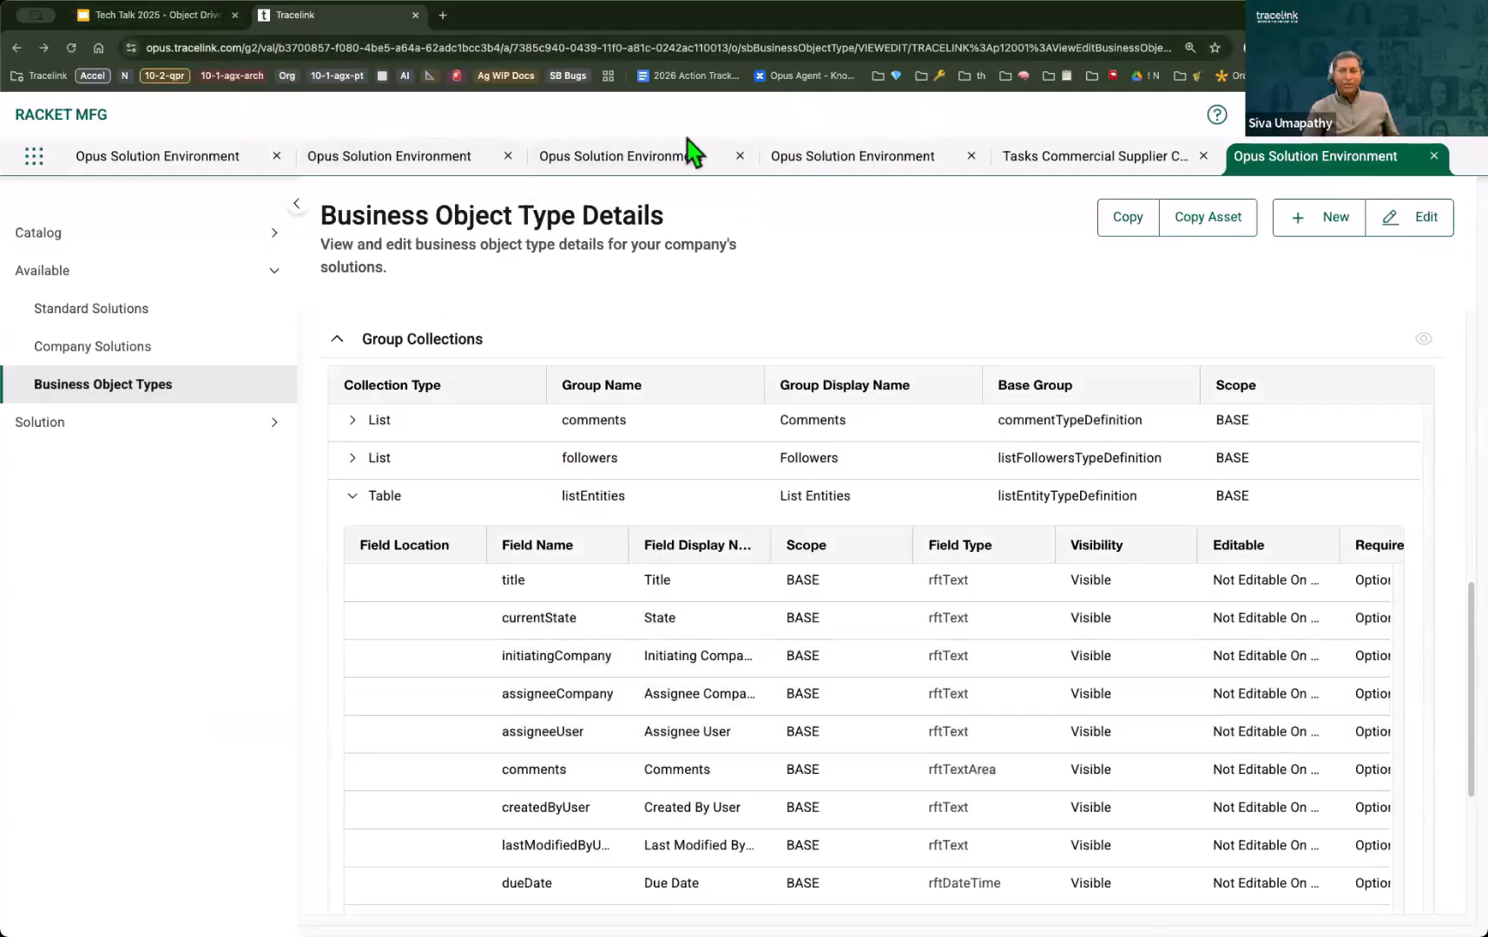
Step: Back in the Simple Task Details page definition, add the Title and Due Date fields as listEntities table columns and save
{"action": "left_click", "coordinate": [658, 159]}
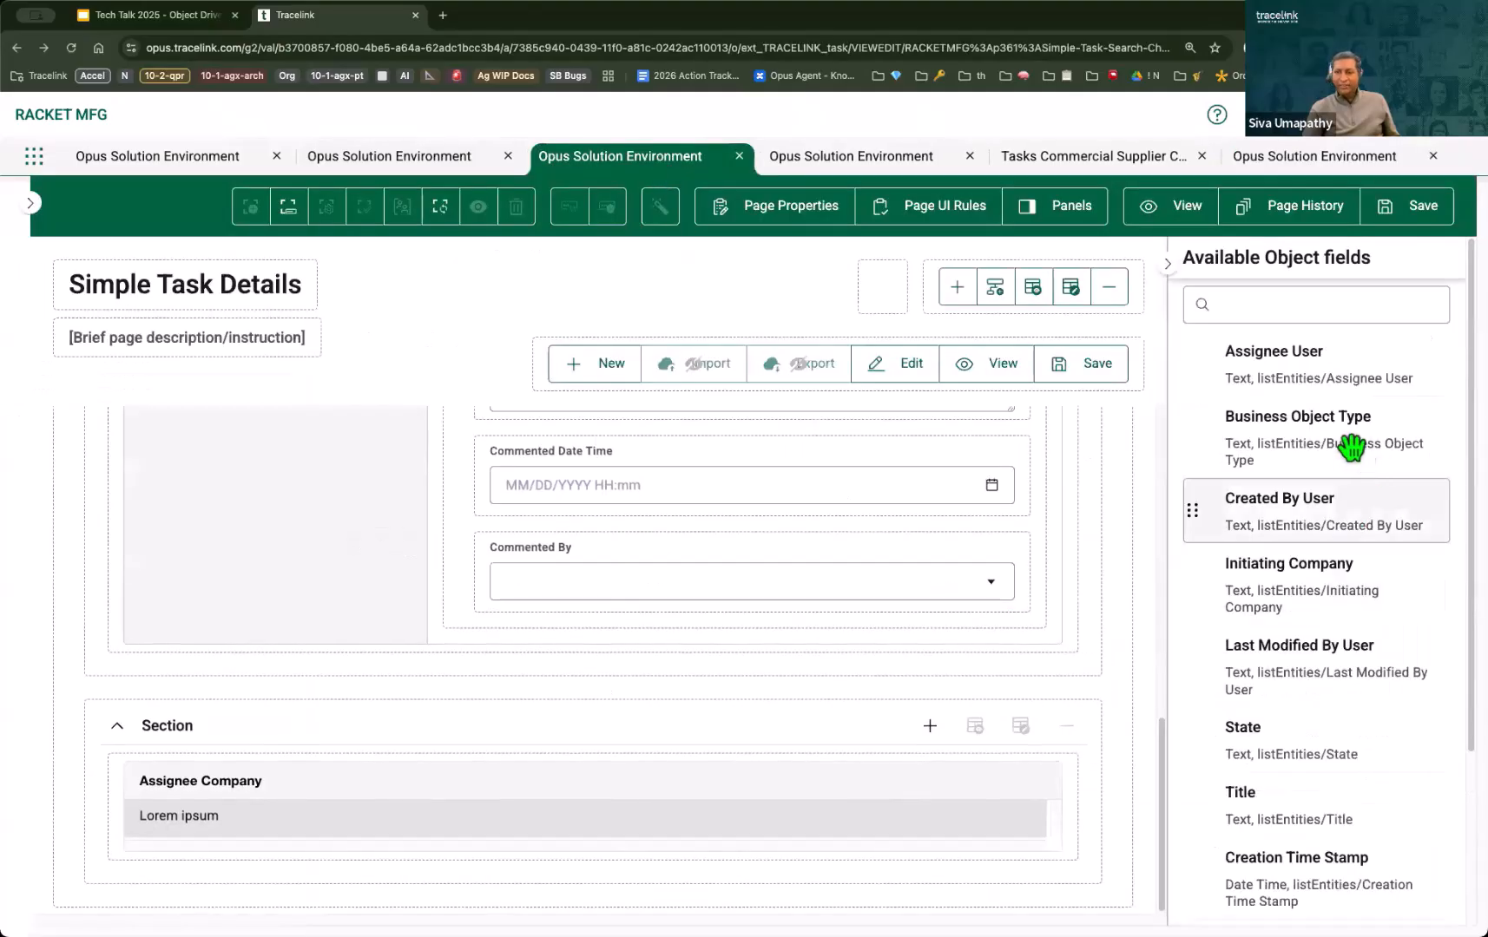
{"action": "scroll", "coordinate": [1342, 416], "scroll_direction": "down", "scroll_amount": 3}
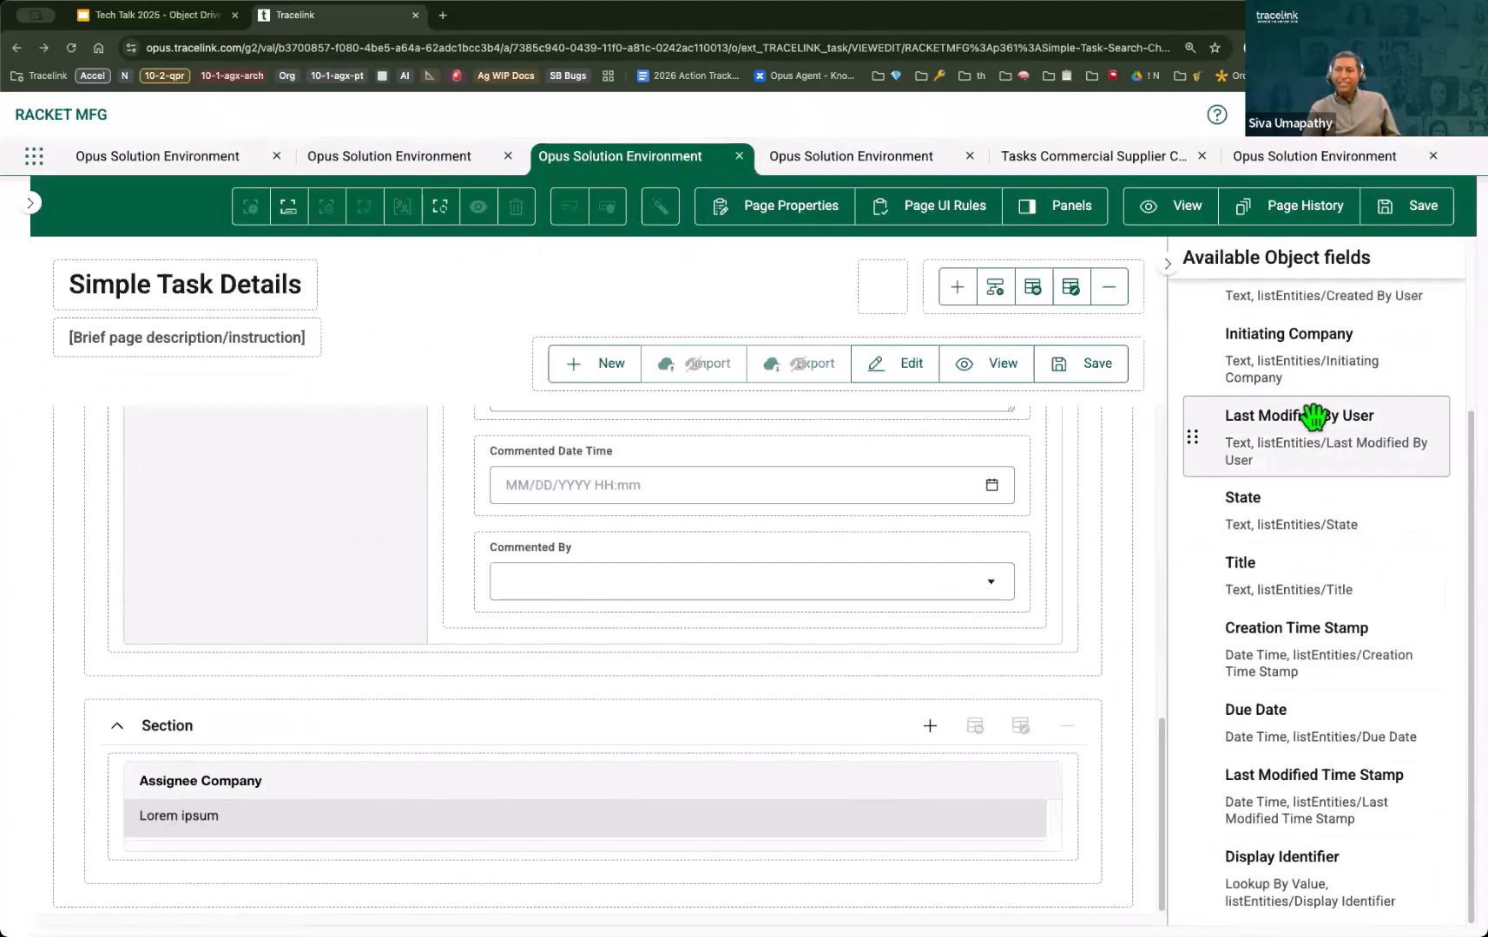
{"action": "left_click_drag", "start_coordinate": [1315, 568], "coordinate": [891, 797]}
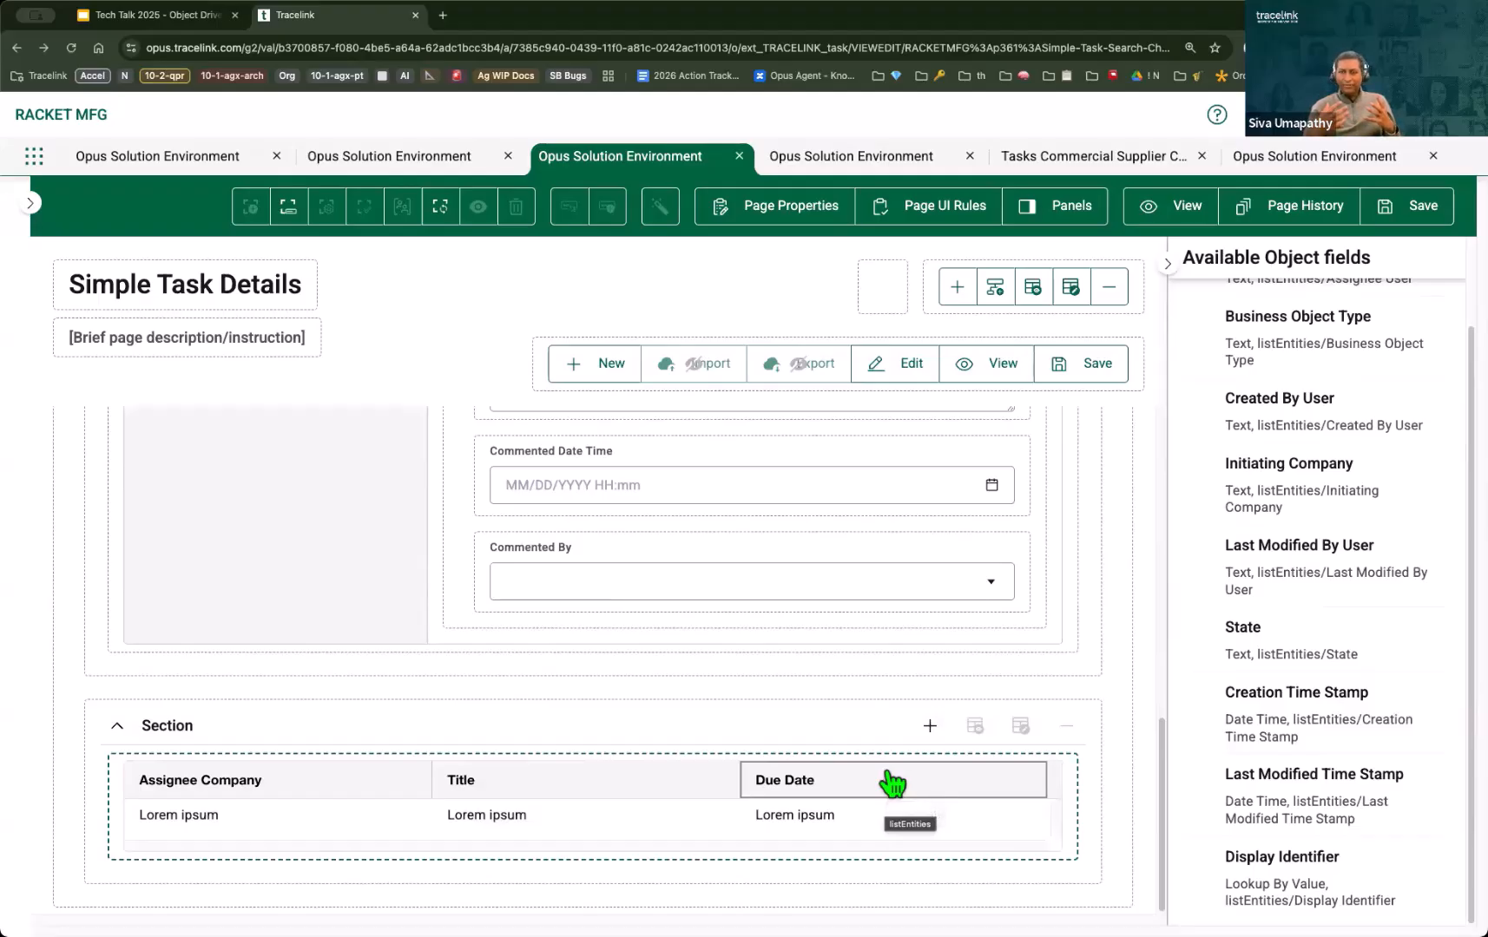
{"action": "left_click", "coordinate": [1412, 213]}
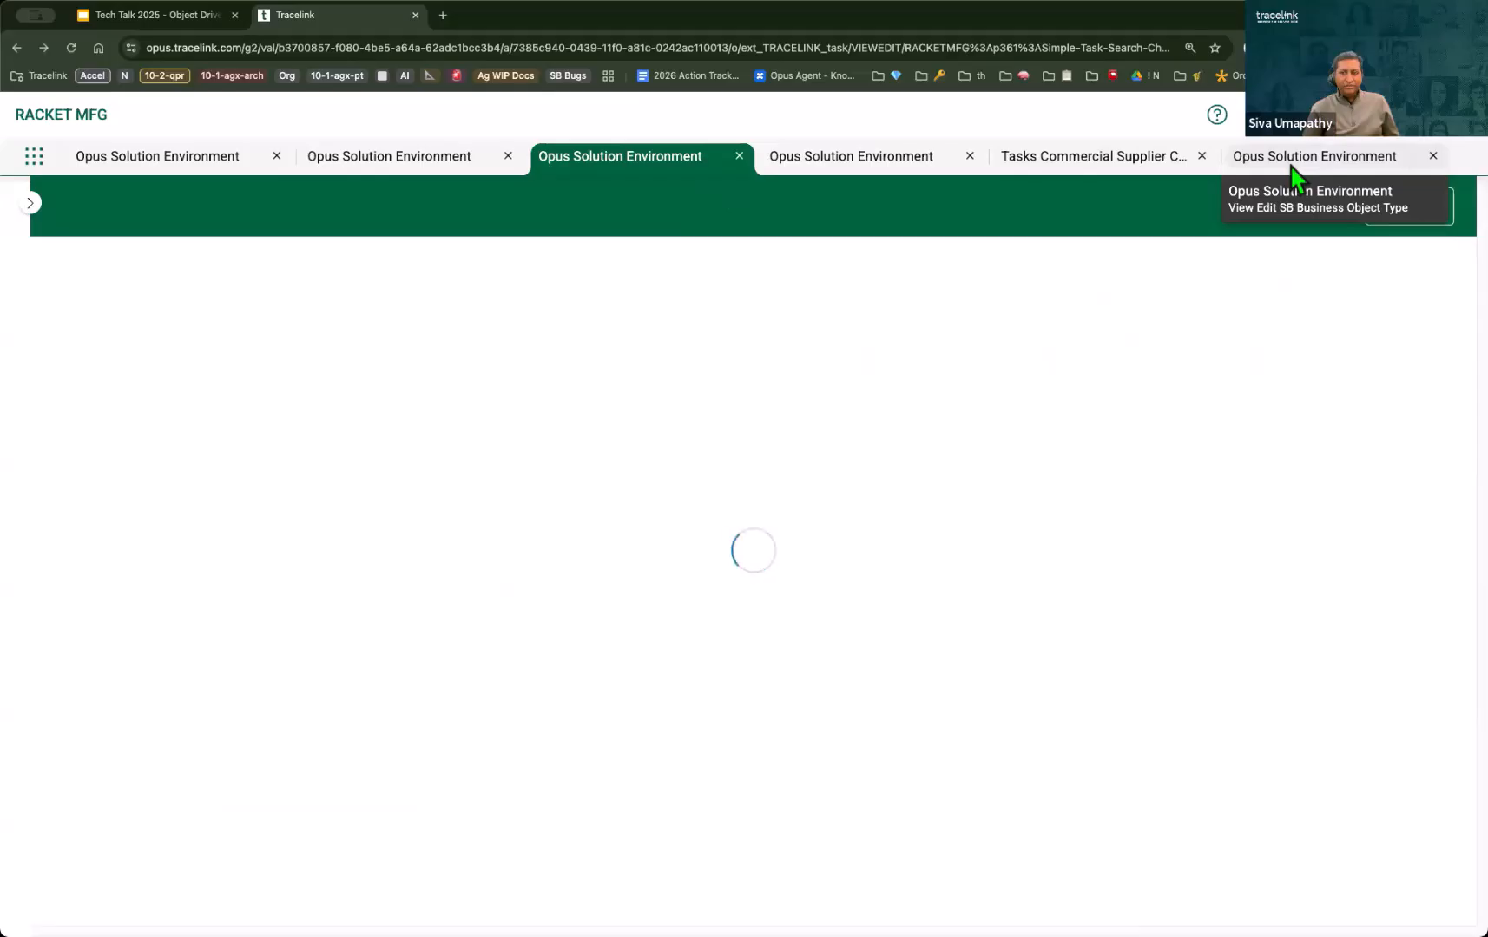
Step: In the Tasks - Commercial Supplier Collaboration network, reopen the My Project Plan simple task and check its list entities table columns
{"action": "left_click", "coordinate": [1291, 167]}
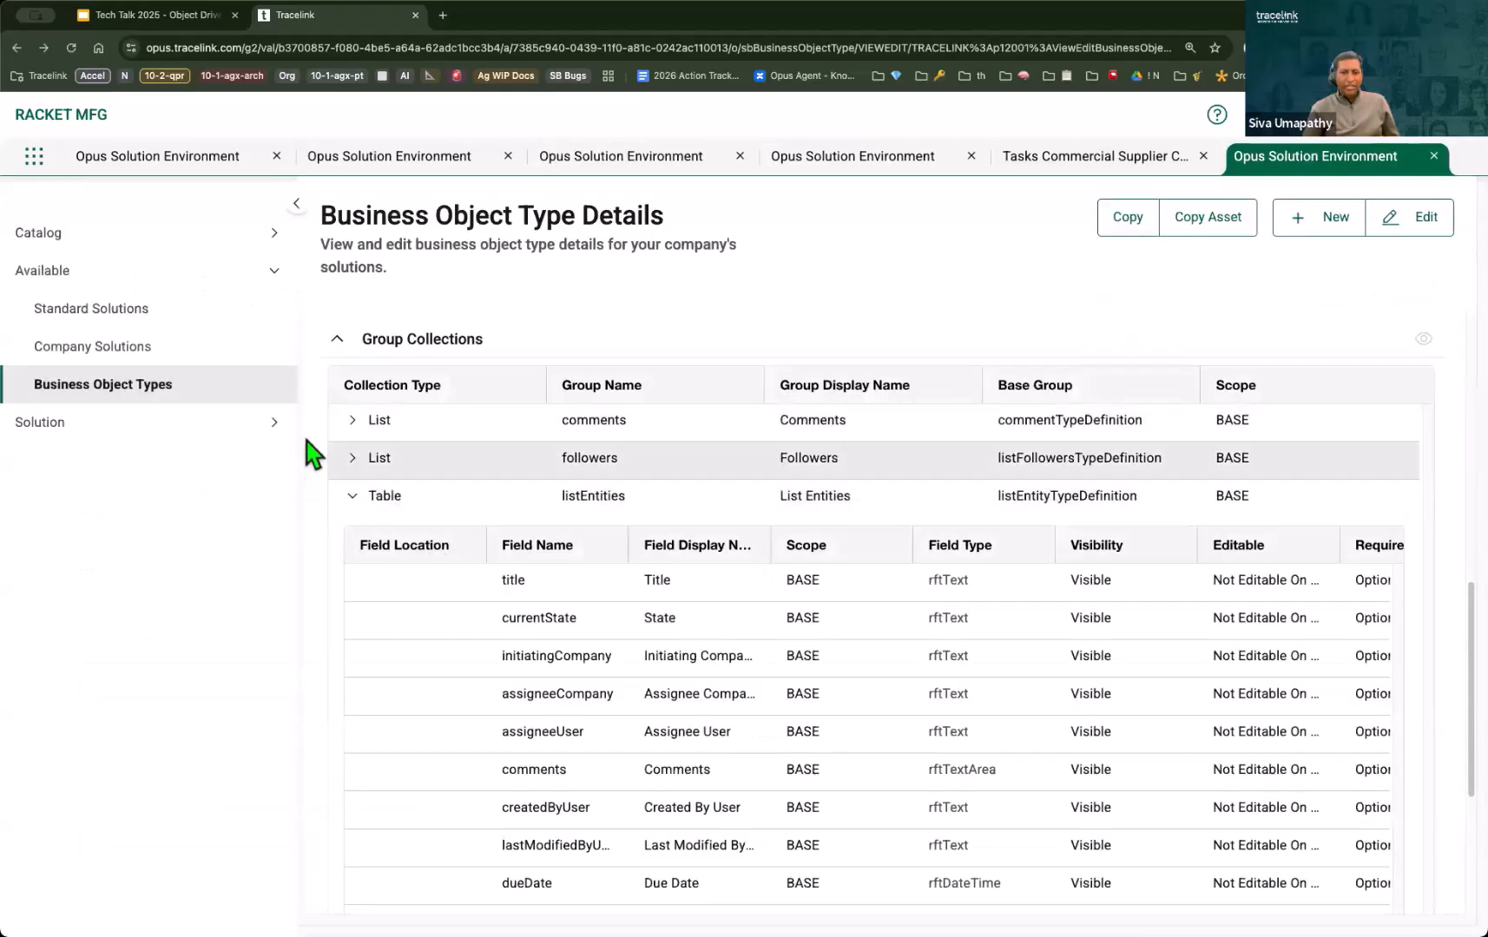
{"action": "left_click", "coordinate": [1114, 158]}
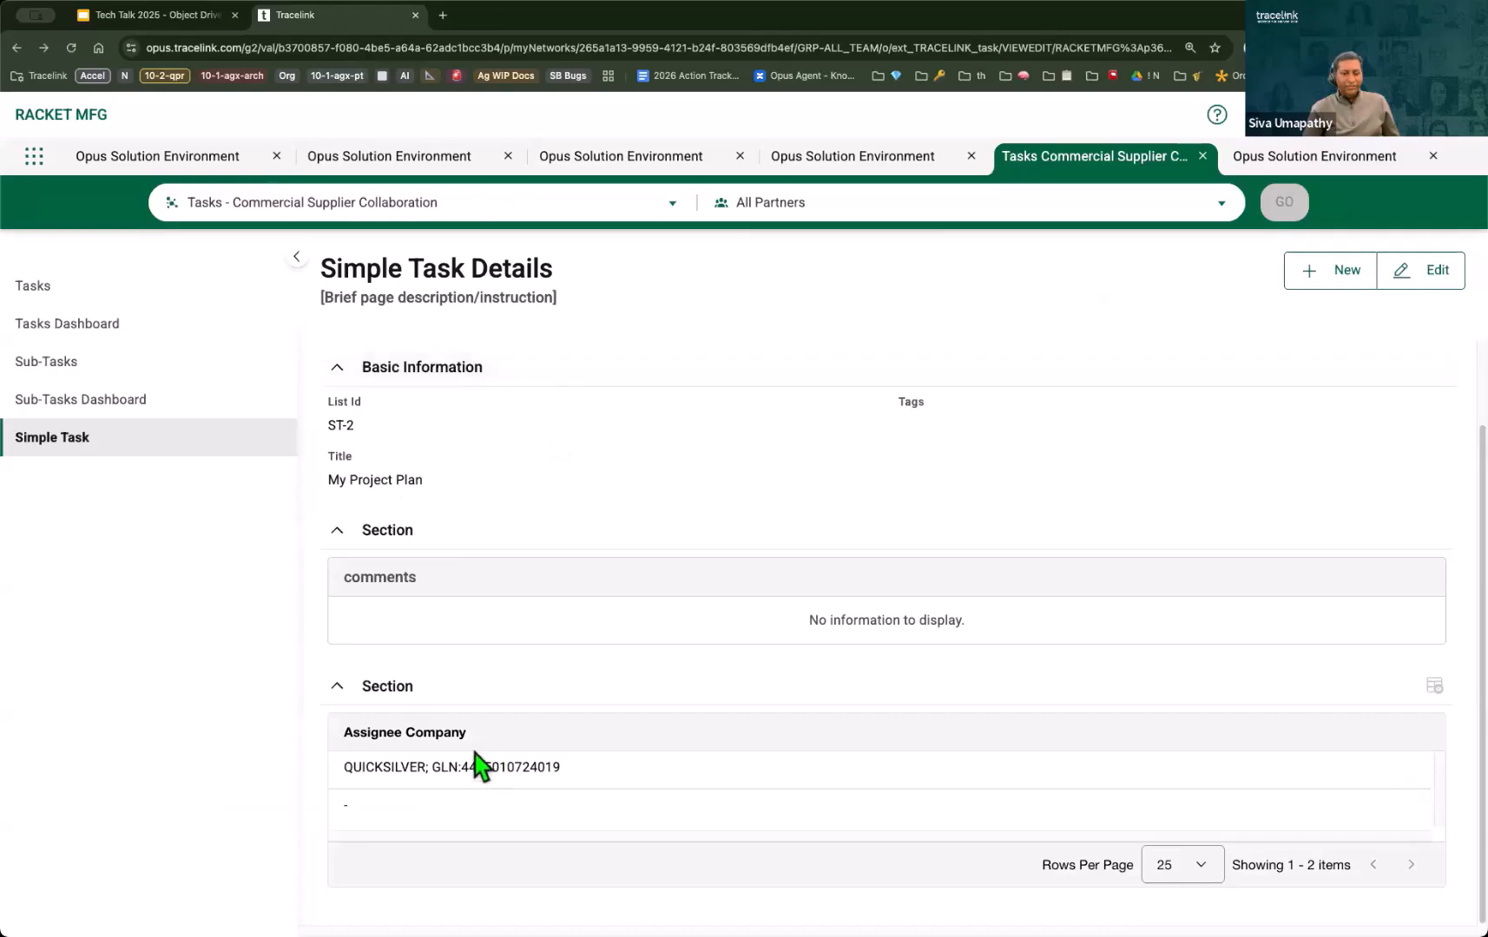
{"action": "left_click", "coordinate": [230, 455]}
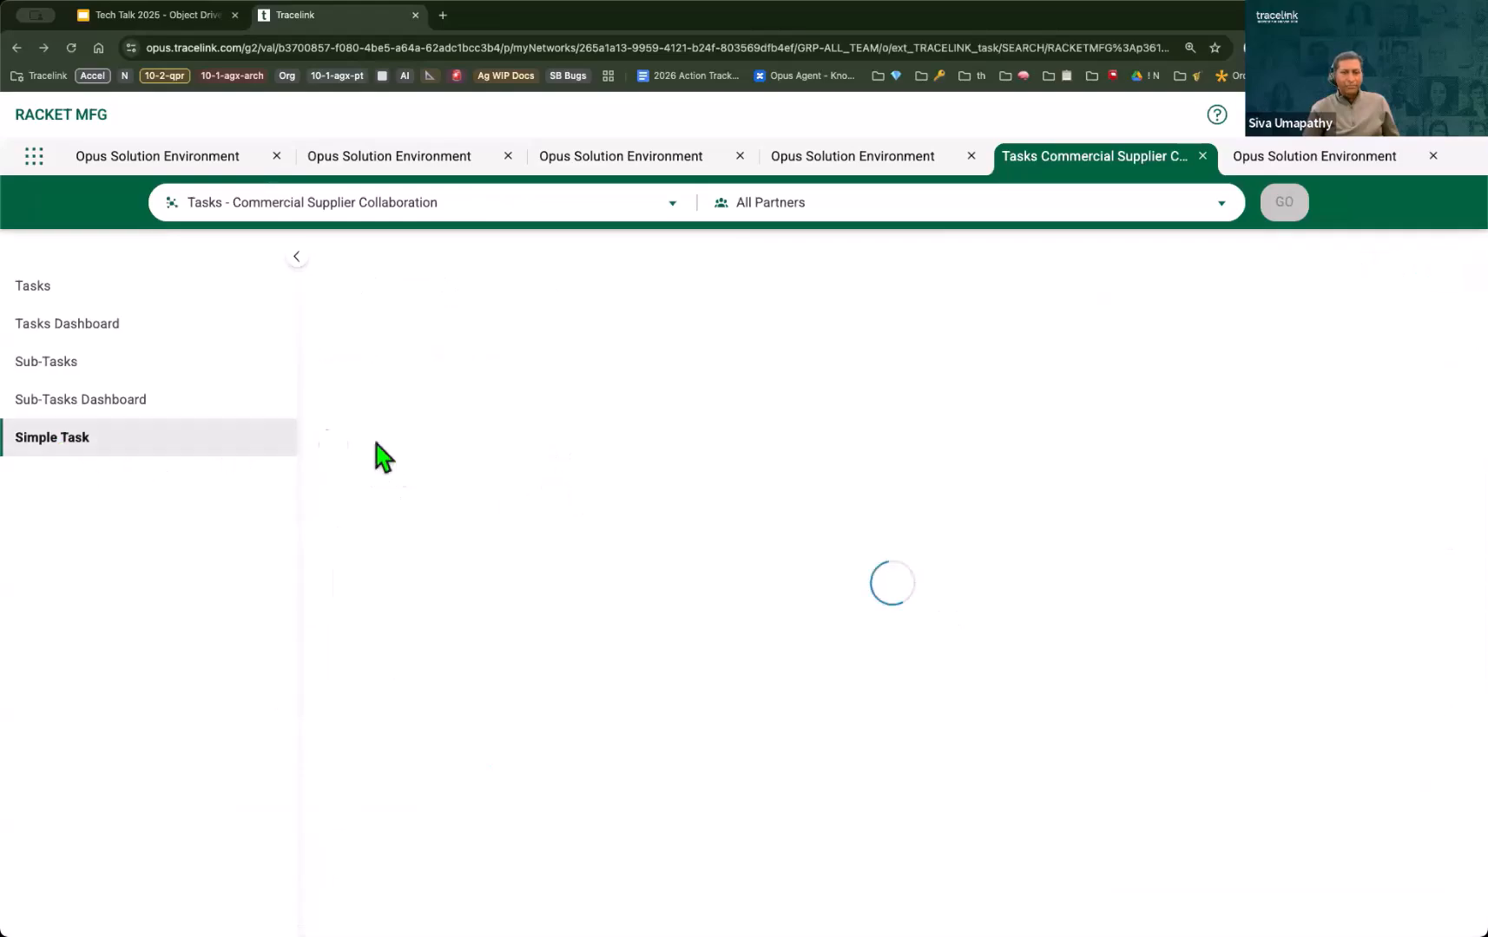
{"action": "left_click", "coordinate": [350, 391]}
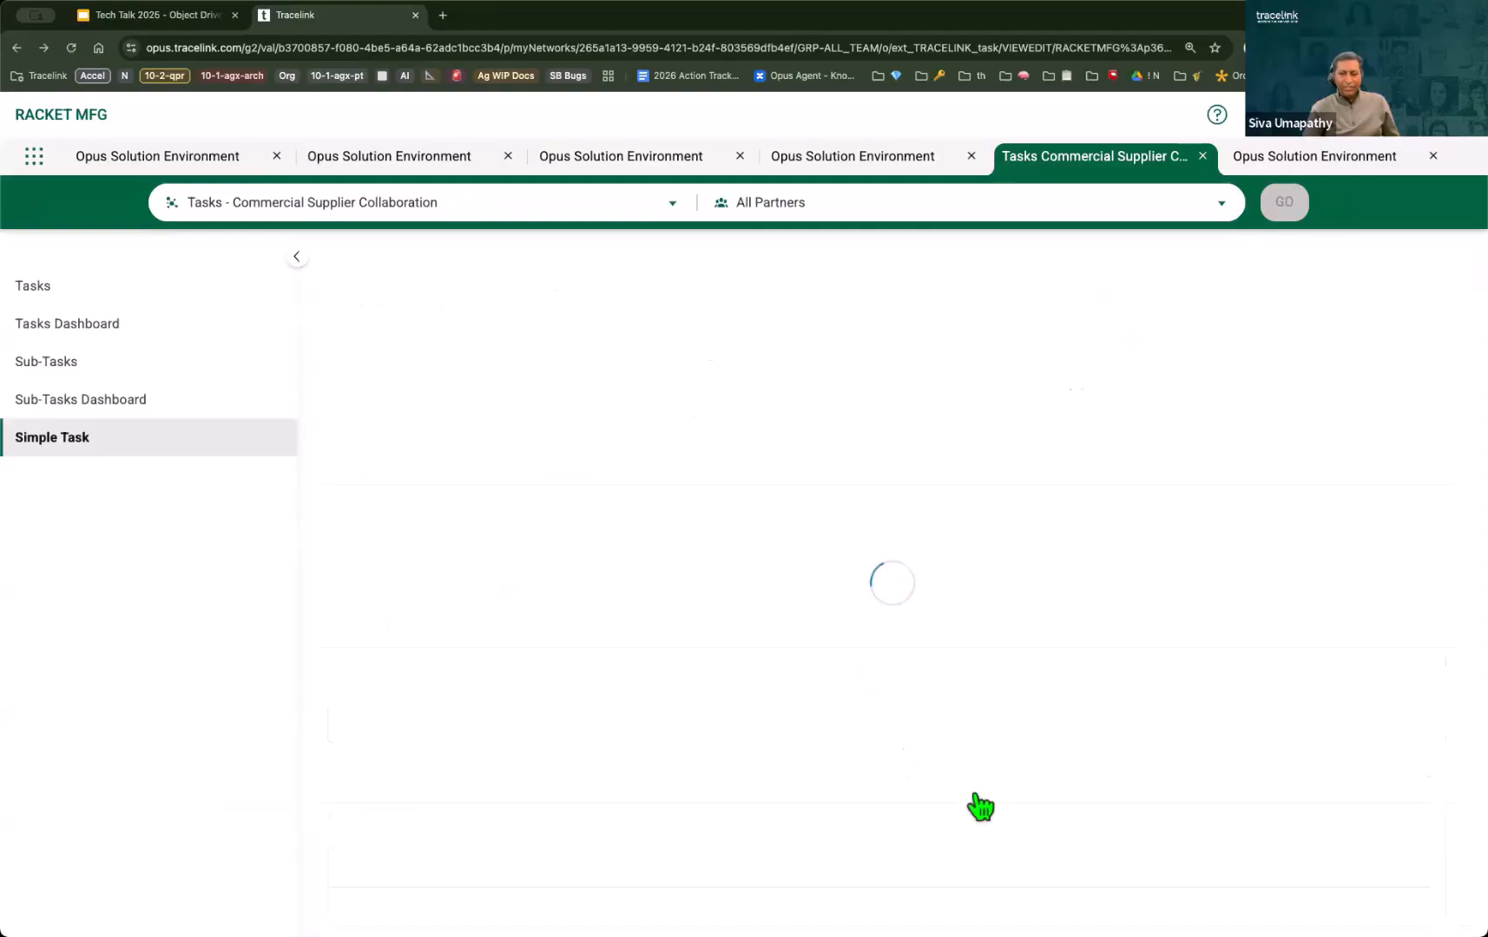
{"action": "scroll", "coordinate": [1033, 799], "scroll_direction": "down", "scroll_amount": 2}
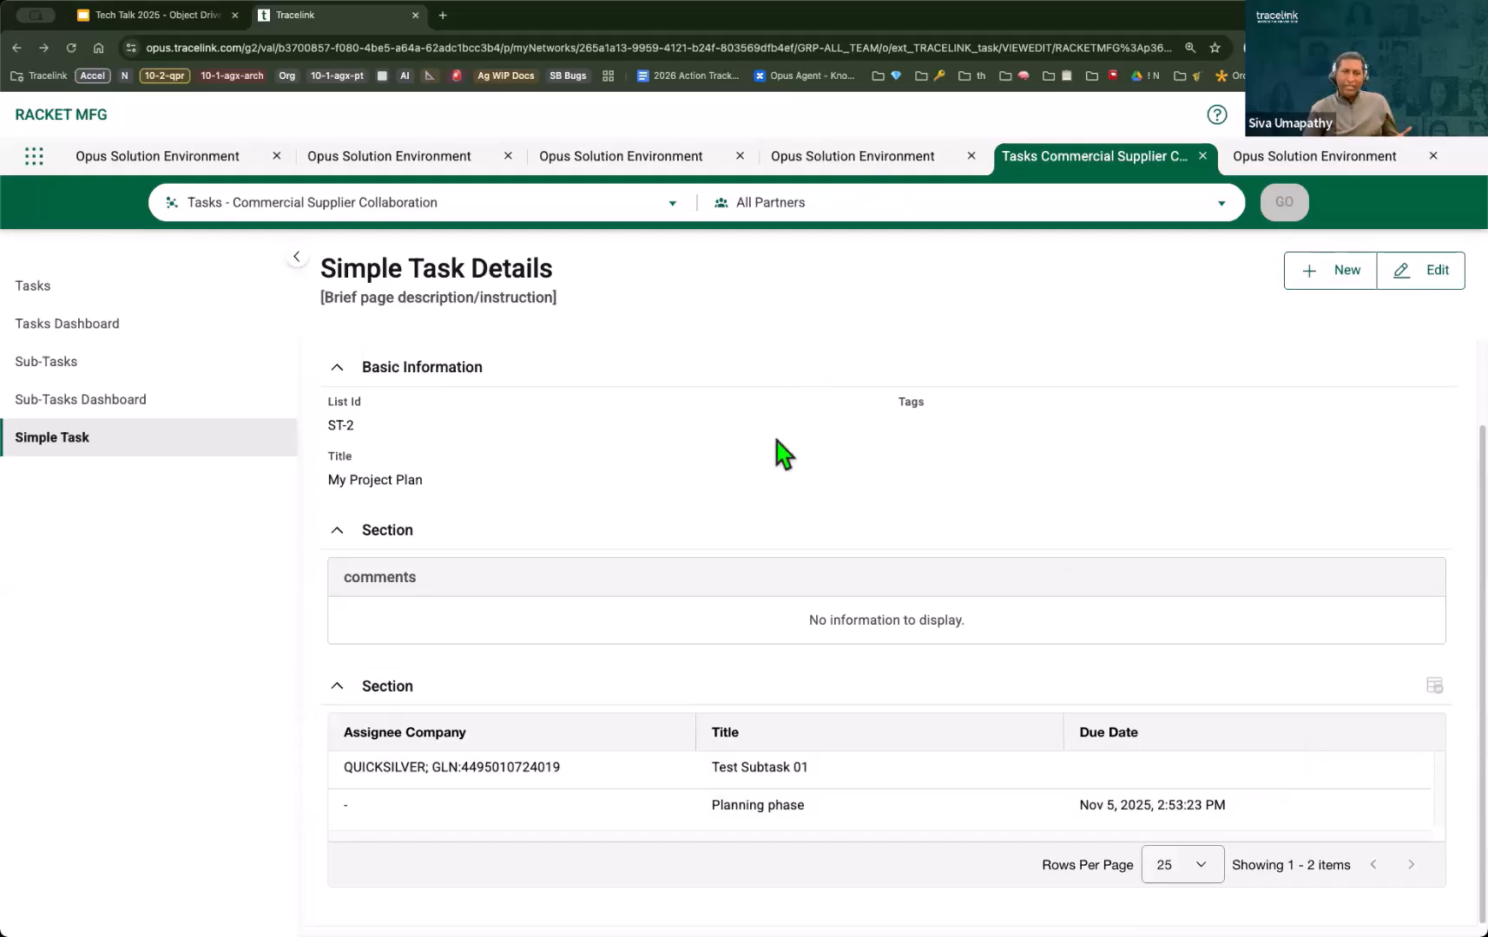
Step: Put the My Project Plan task in edit mode, view the side panel for adding a list entity, and return to view mode
{"action": "left_click", "coordinate": [1422, 275]}
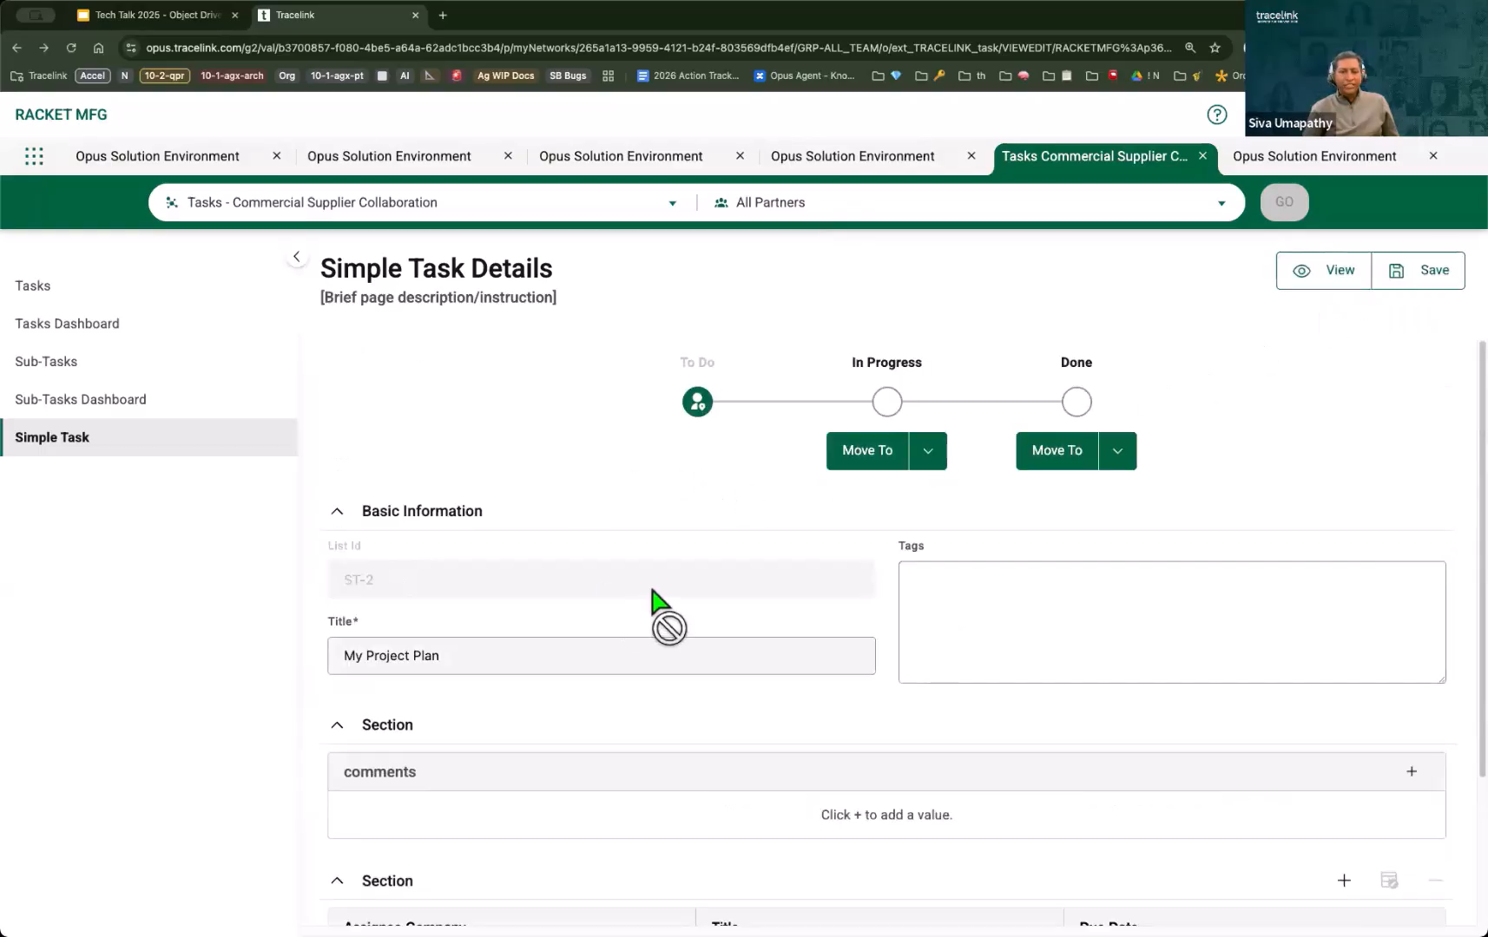
{"action": "left_click", "coordinate": [1115, 610]}
{"action": "scroll", "coordinate": [1279, 737], "scroll_direction": "down", "scroll_amount": 3}
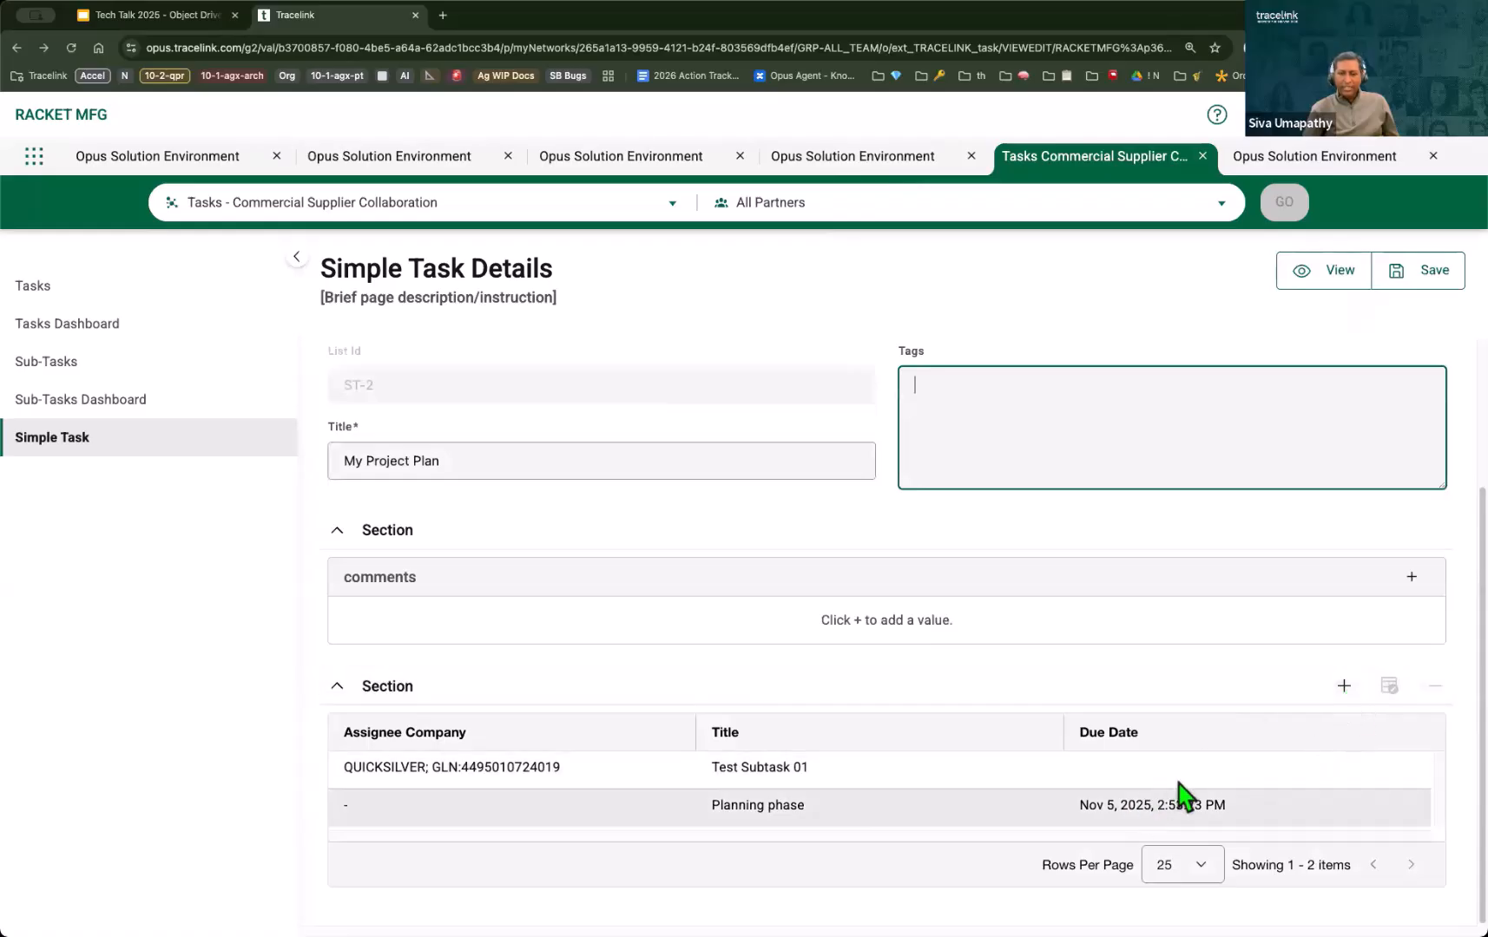
{"action": "left_click", "coordinate": [1343, 687]}
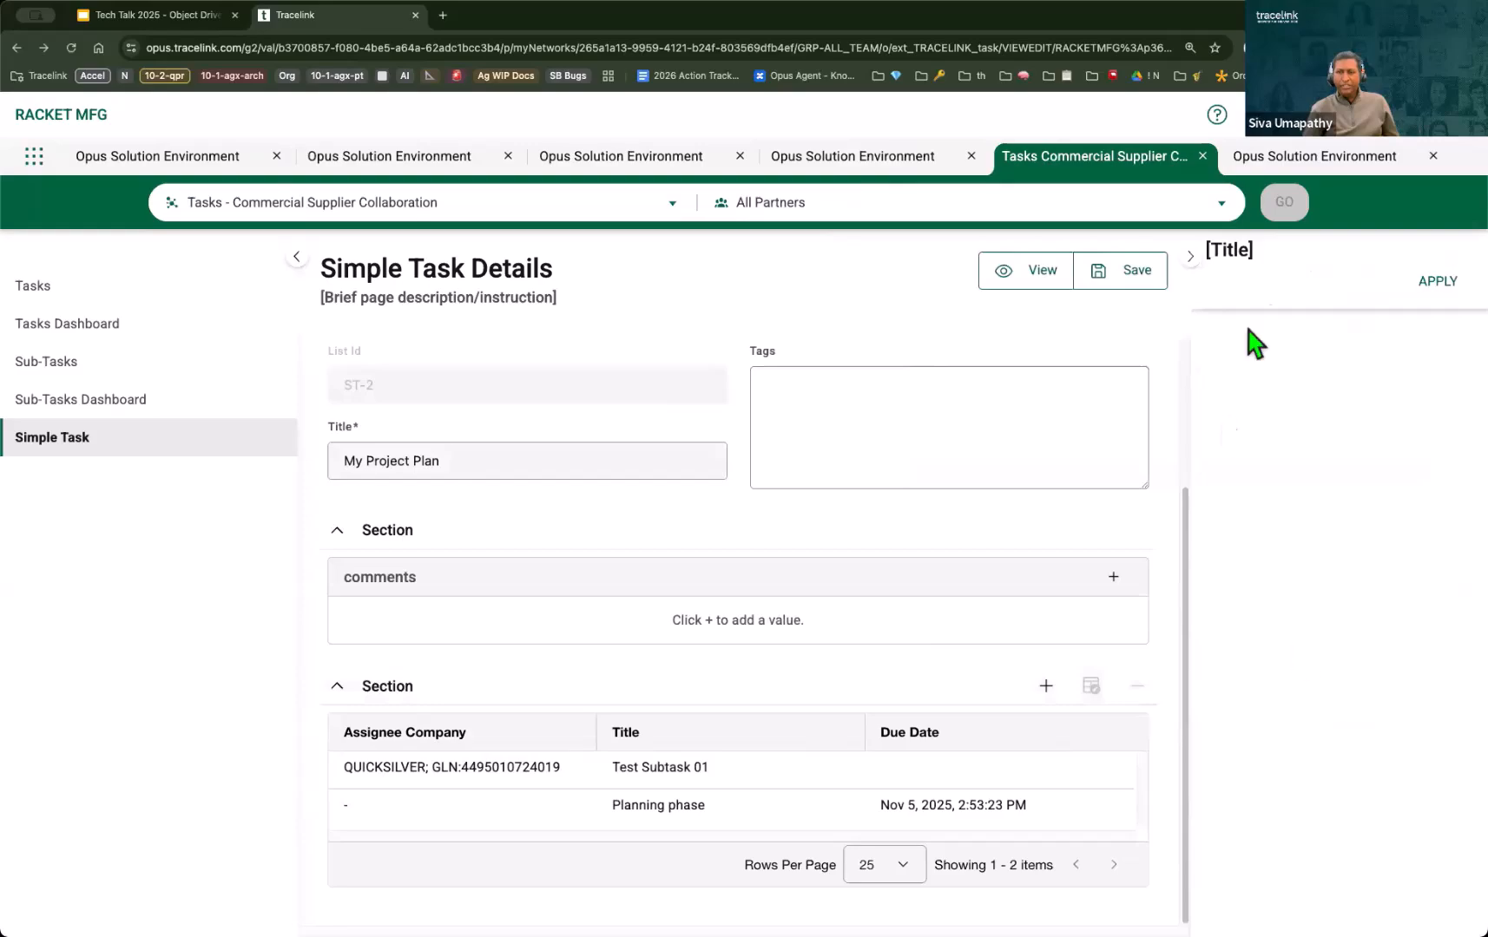
{"action": "left_click", "coordinate": [1205, 269]}
{"action": "left_click", "coordinate": [1321, 272]}
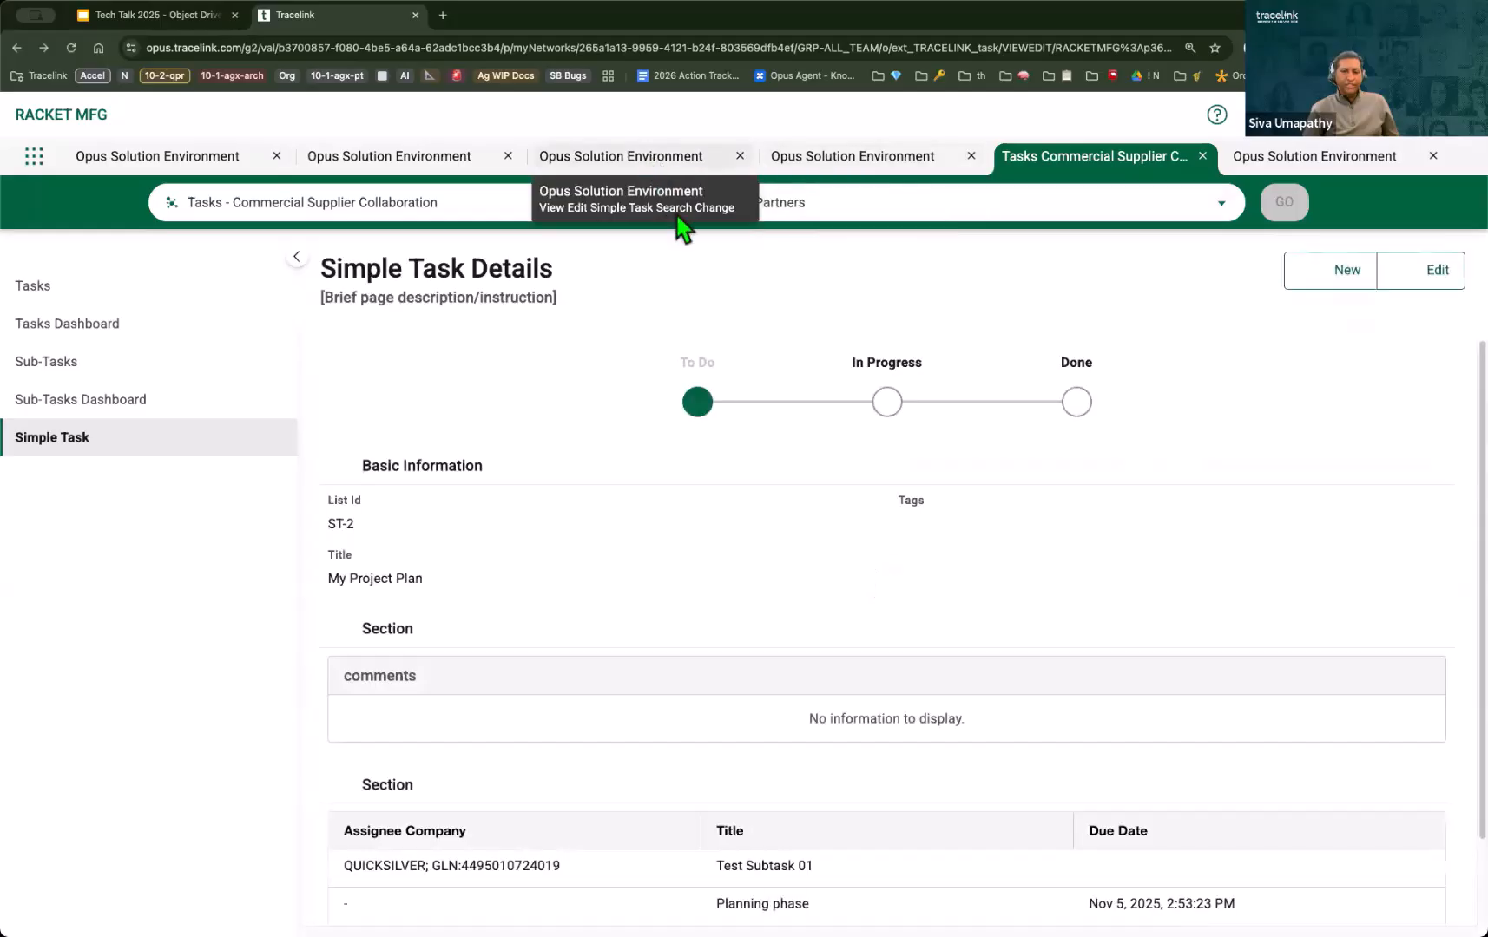
Step: In the Simple Task Details page definition, open the Add-List Entities panel for design
{"action": "left_click", "coordinate": [657, 169]}
{"action": "left_click", "coordinate": [1396, 213]}
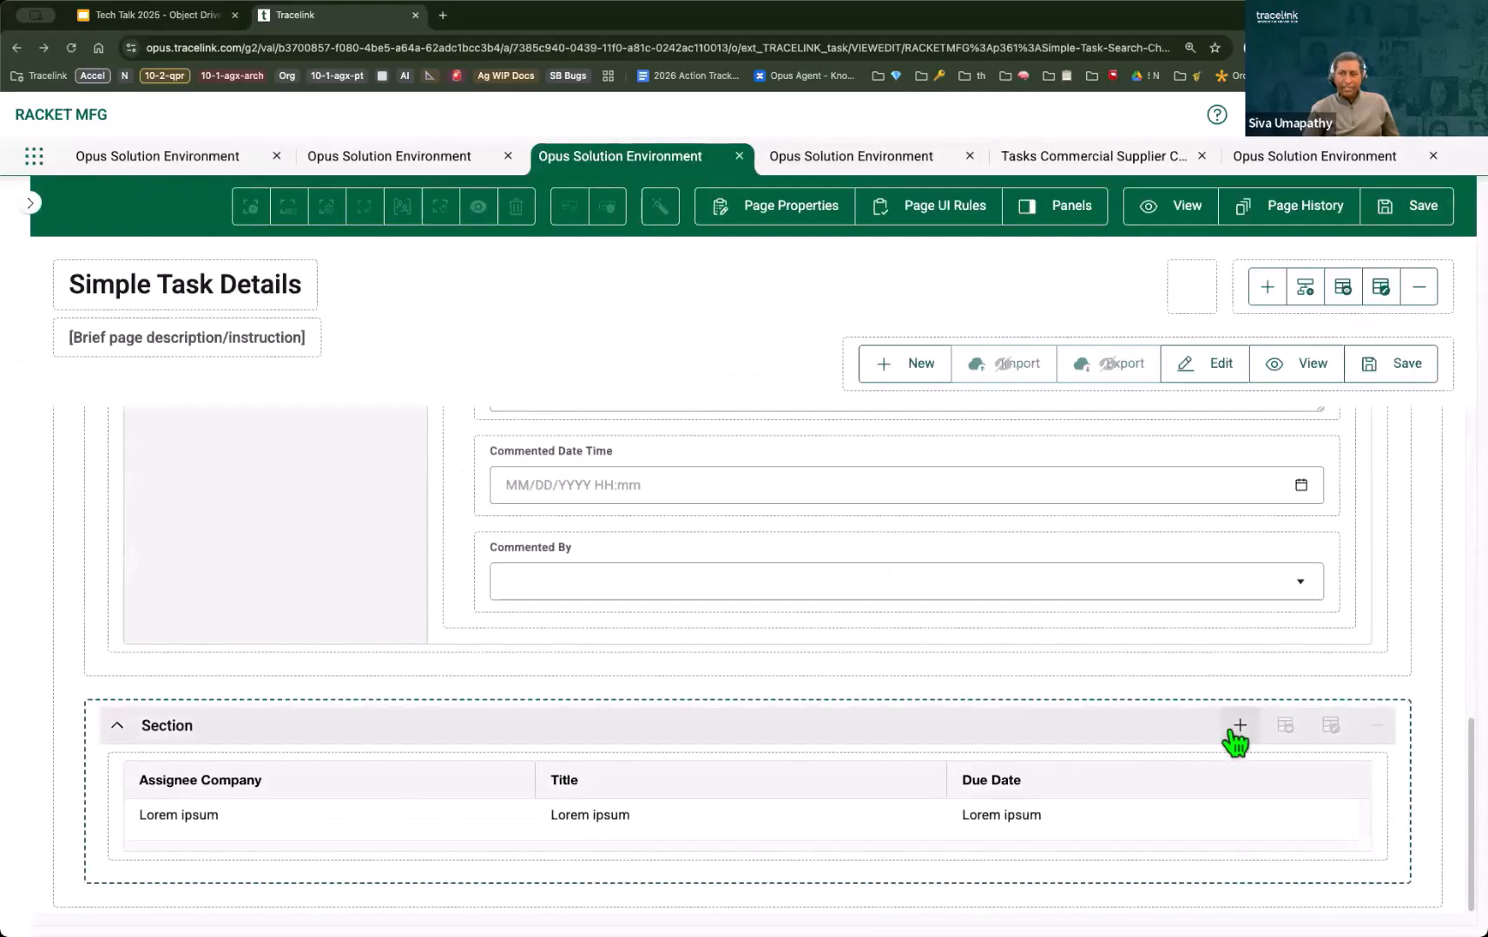
{"action": "left_click", "coordinate": [1052, 215]}
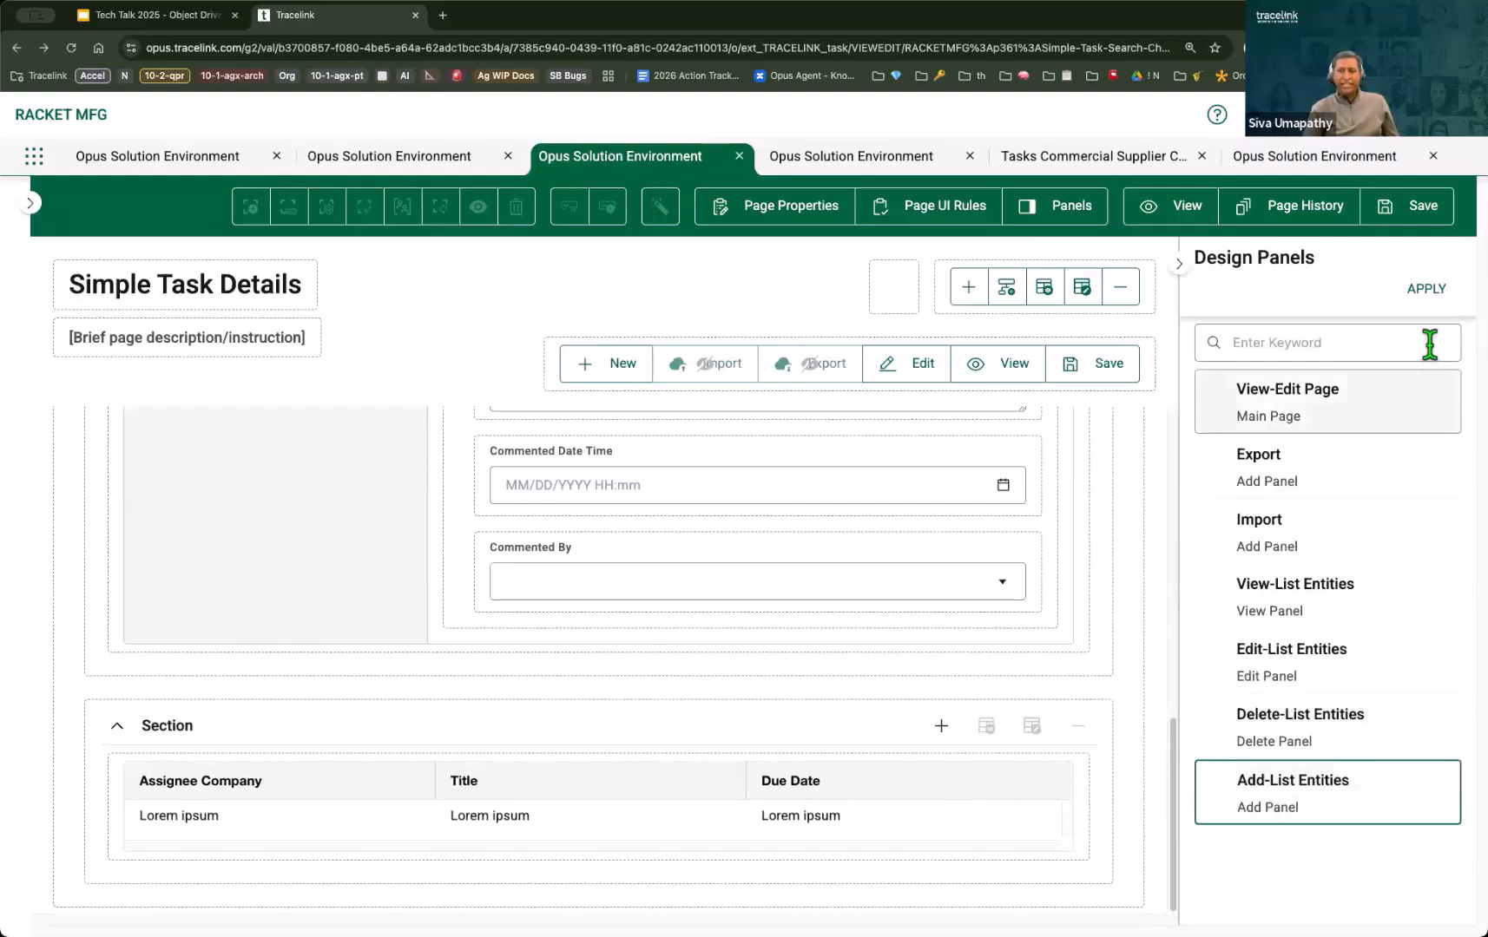
{"action": "left_click", "coordinate": [1426, 288]}
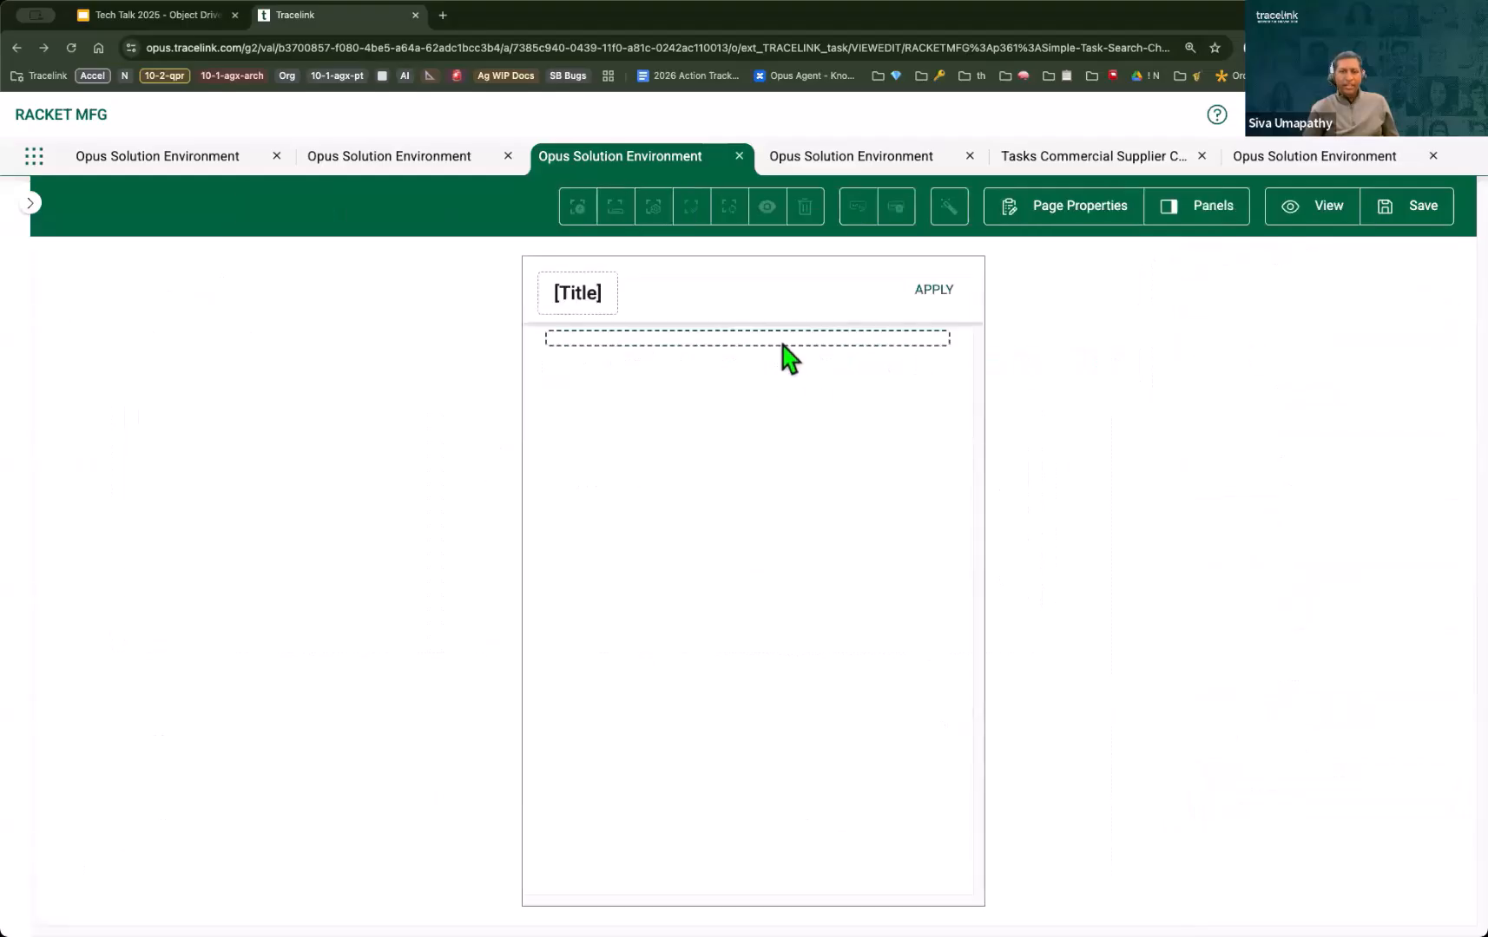
Step: Add a Section component to the empty container of the Add-List Entities panel
{"action": "left_click", "coordinate": [573, 209]}
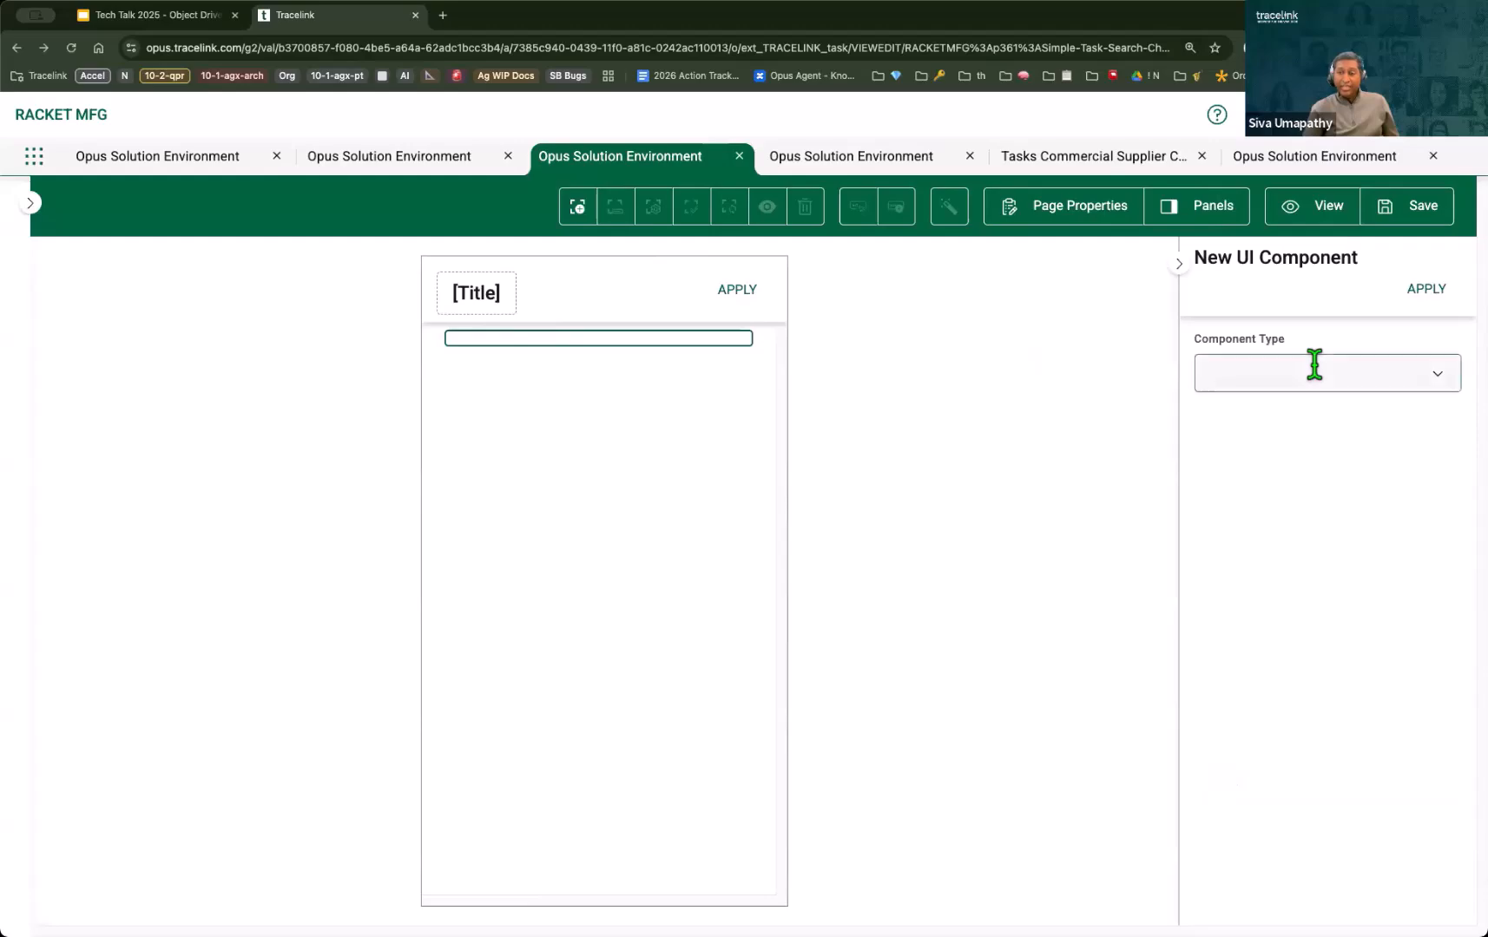
{"action": "left_click", "coordinate": [1320, 379]}
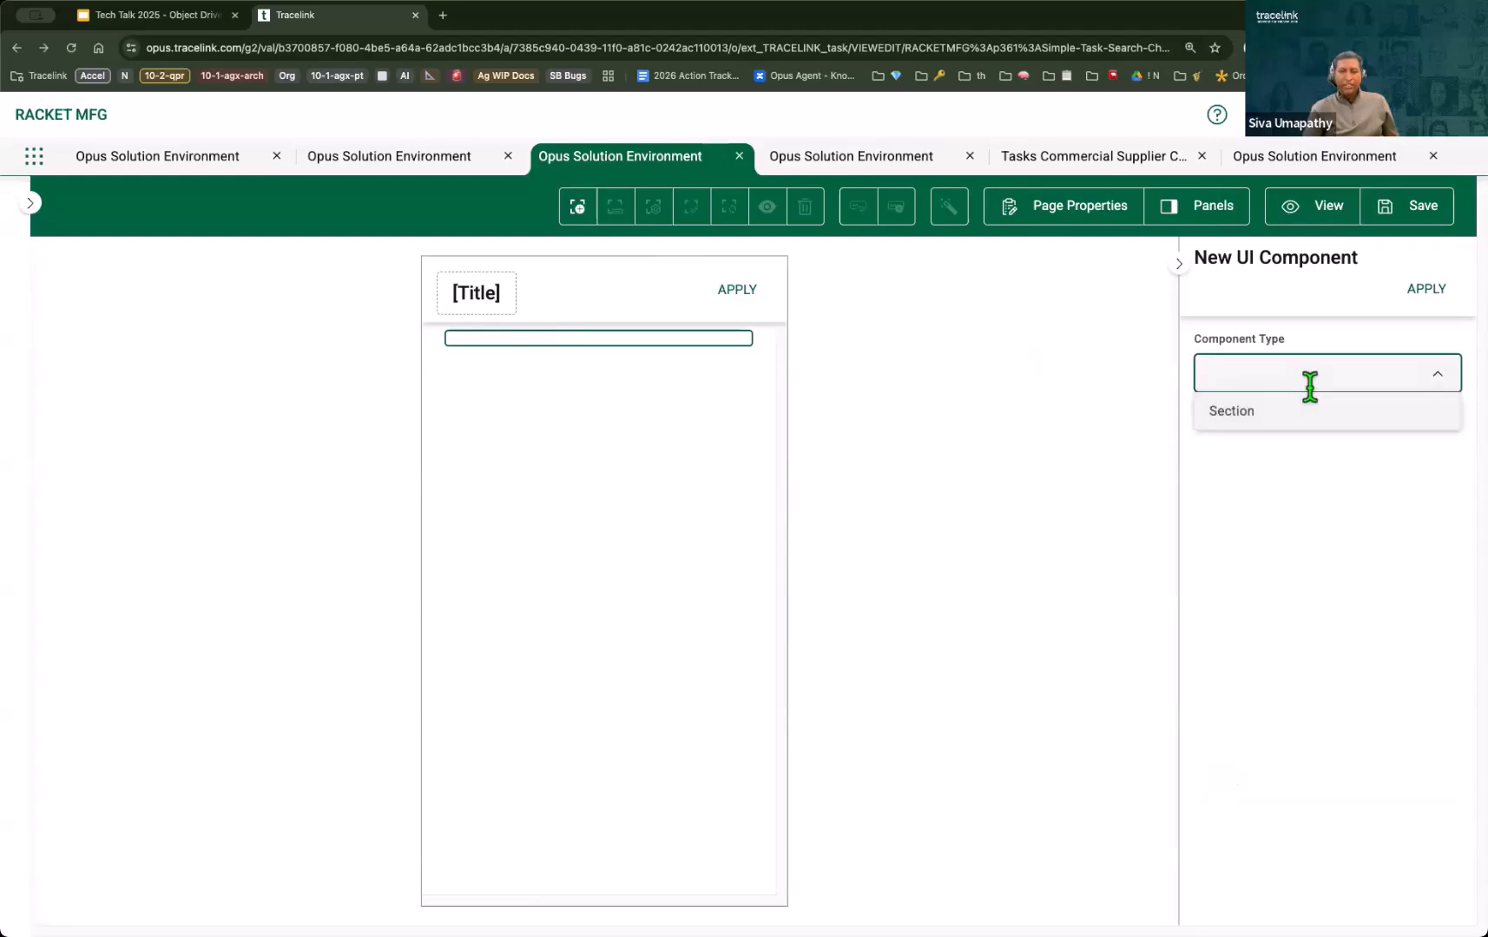
{"action": "left_click", "coordinate": [1261, 420]}
{"action": "left_click", "coordinate": [1423, 291]}
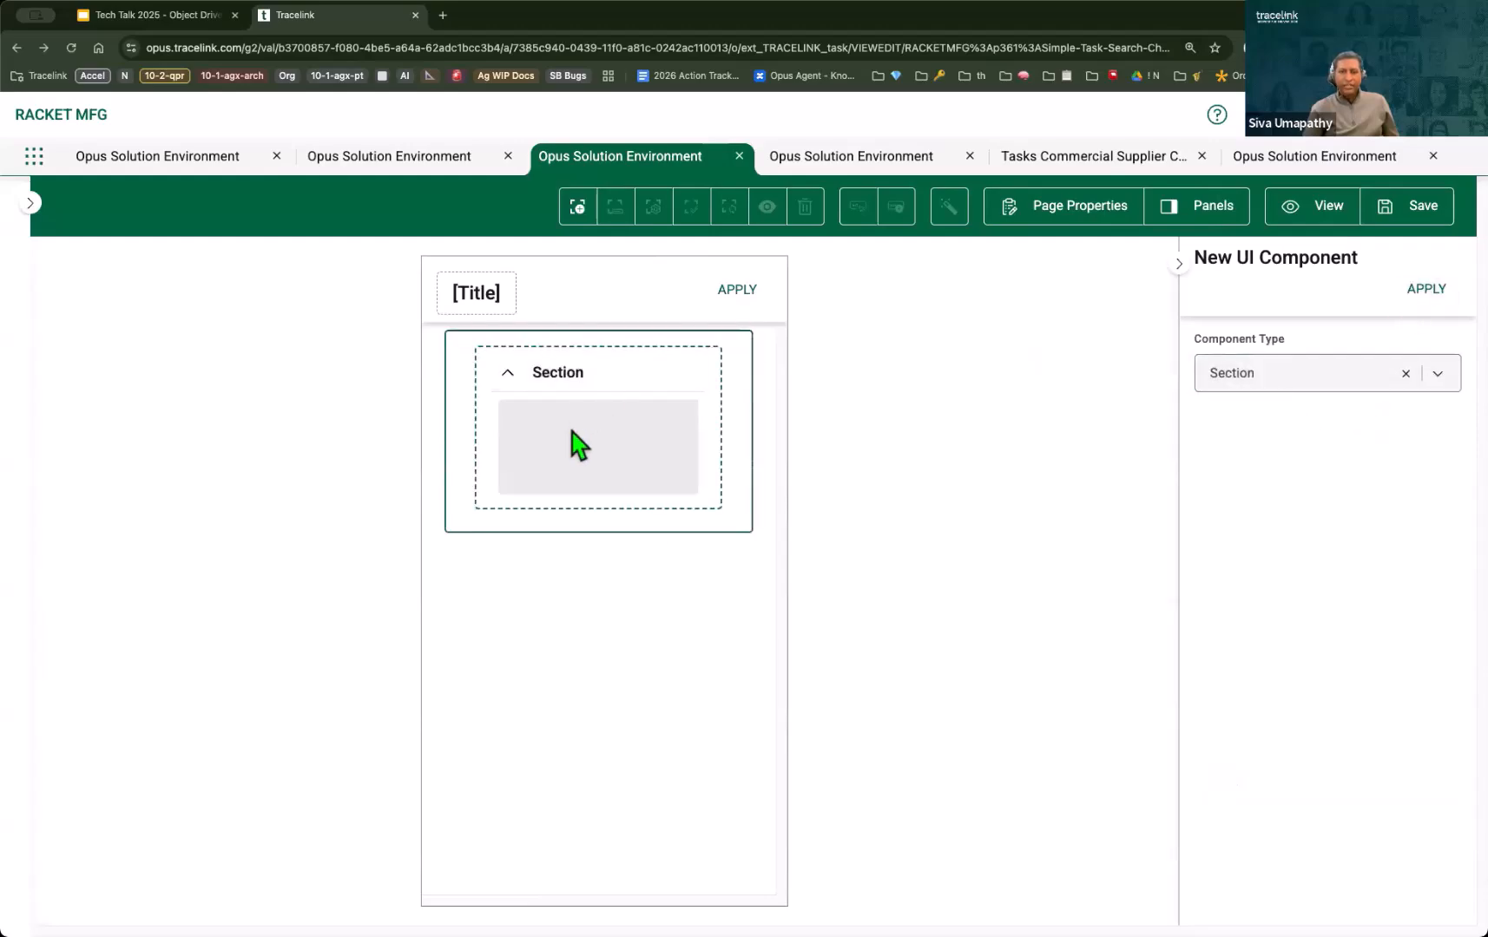
Step: Place the State and Assignee Company object fields in the panel's section, with Assignee Company above State, and save the page
{"action": "left_click", "coordinate": [616, 208]}
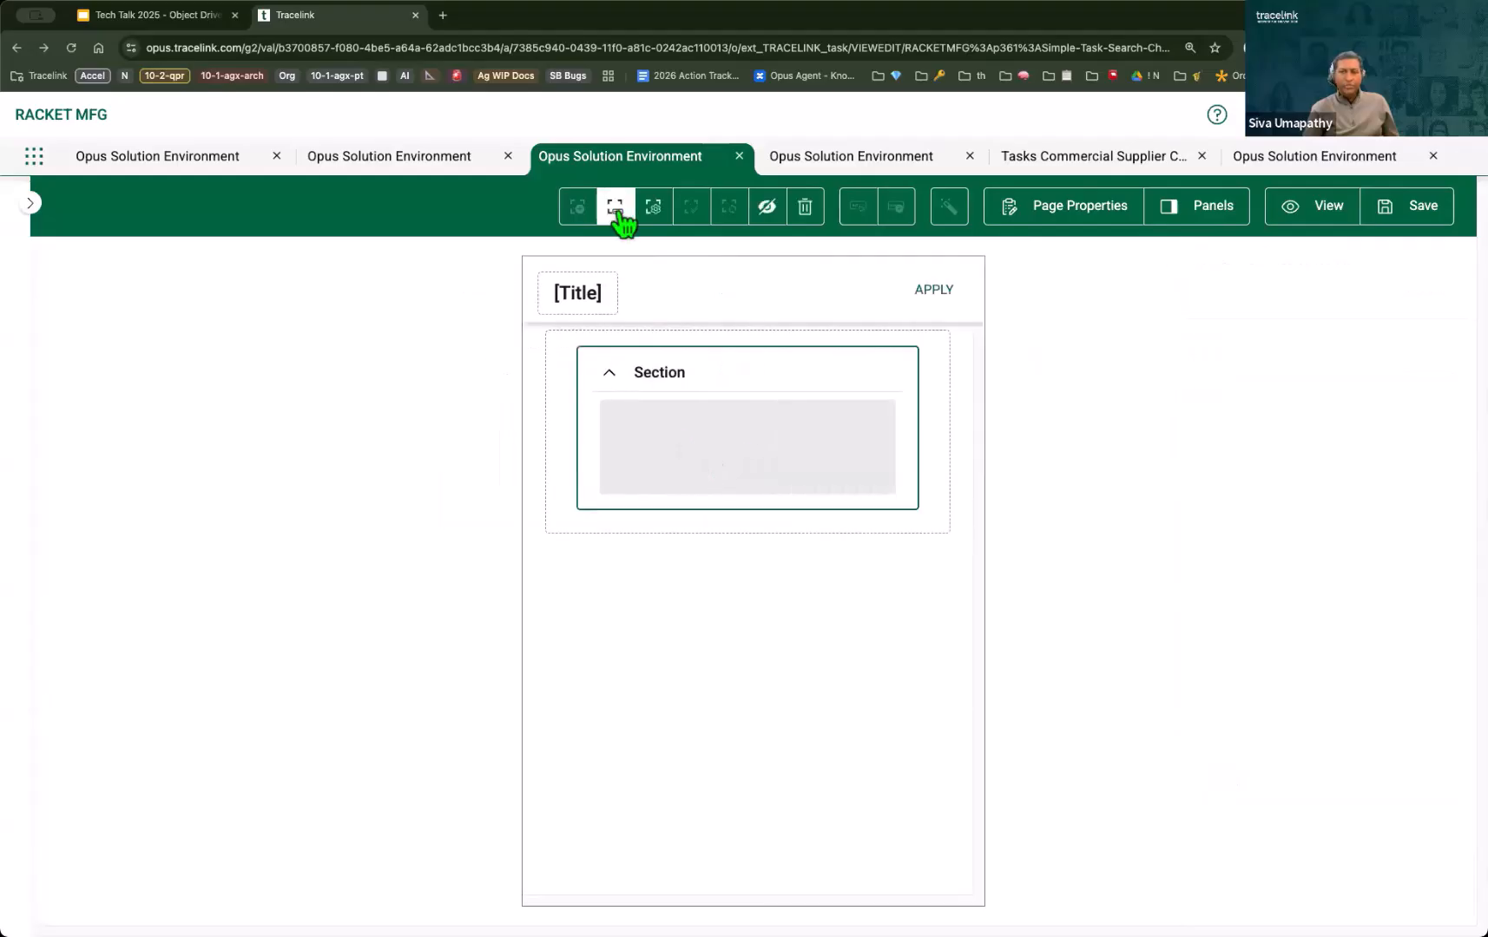
{"action": "left_click_drag", "start_coordinate": [1366, 395], "coordinate": [1387, 558]}
{"action": "left_click_drag", "start_coordinate": [549, 451], "coordinate": [630, 455]}
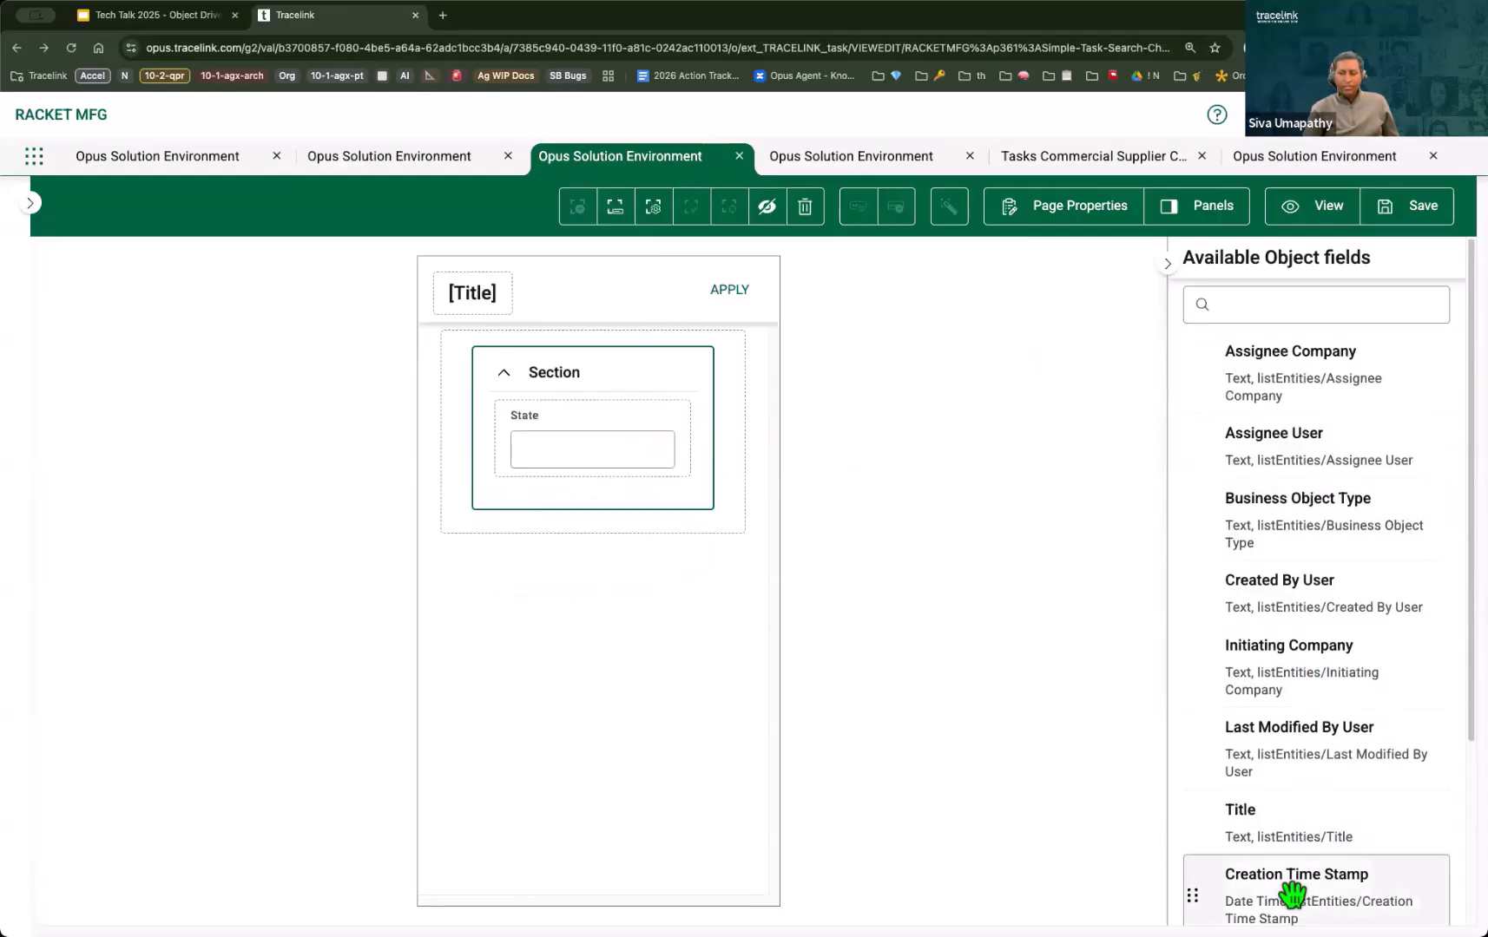
{"action": "left_click_drag", "start_coordinate": [1309, 378], "coordinate": [599, 417]}
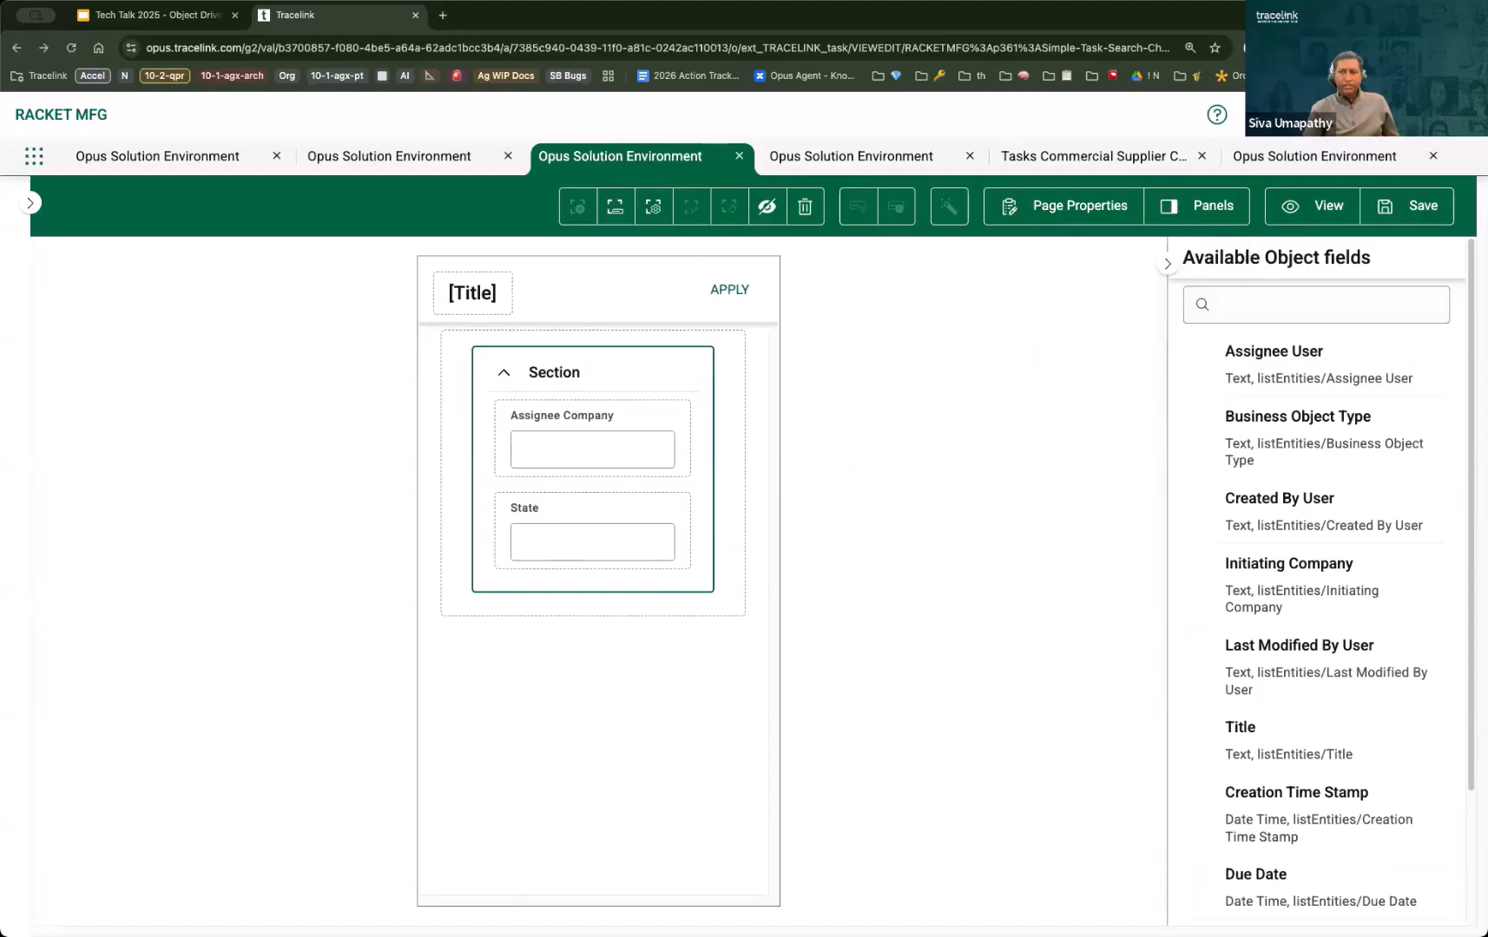
{"action": "left_click", "coordinate": [1413, 208]}
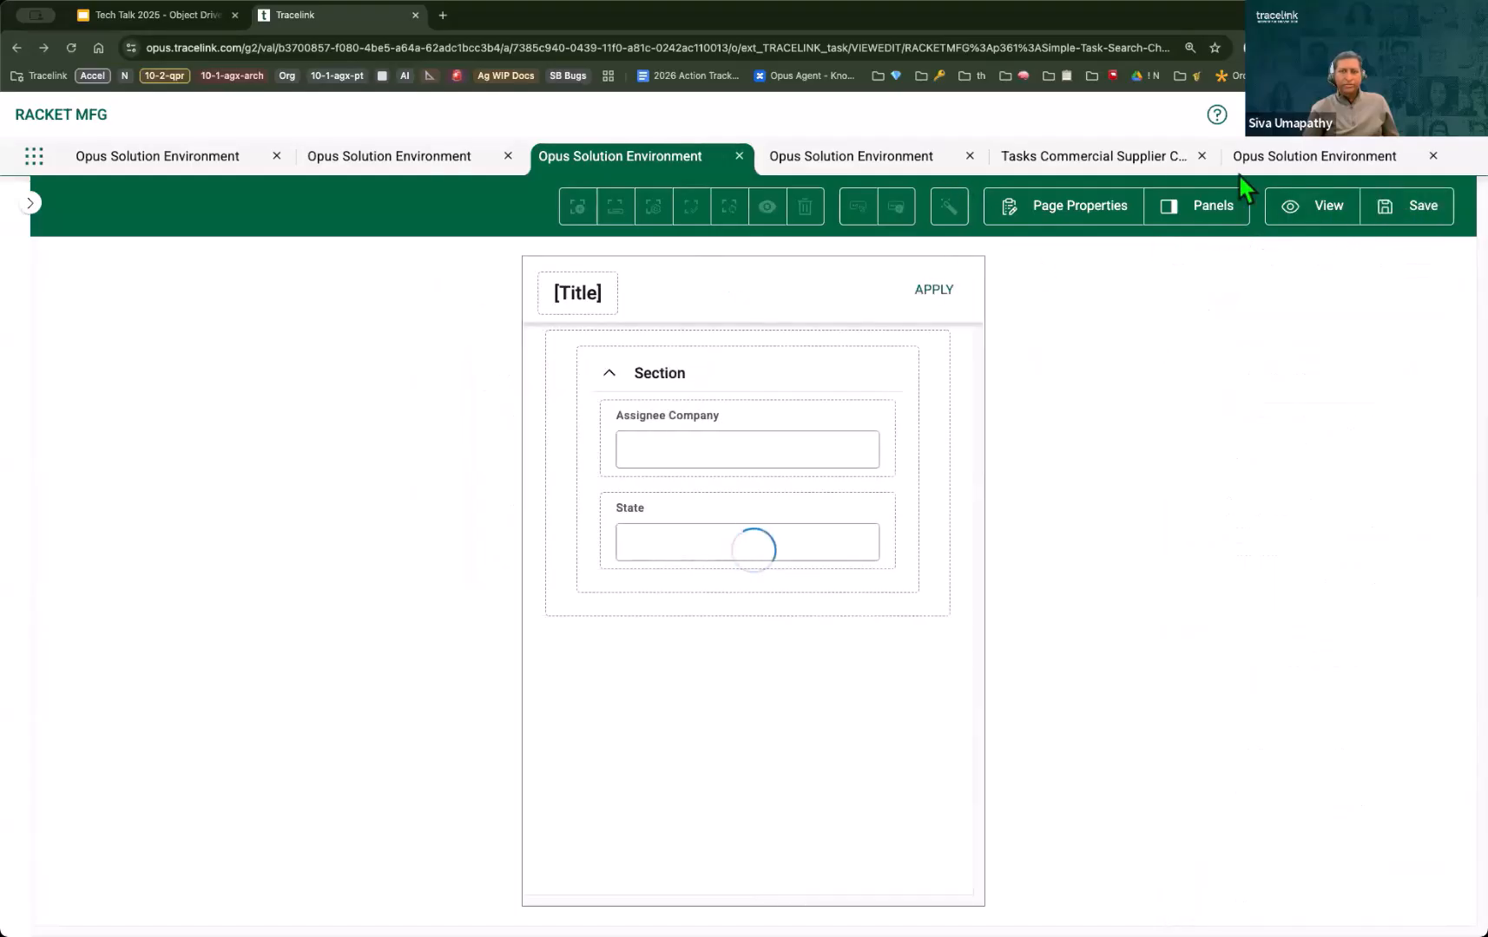
Step: Reopen the My Project Plan task from the Simple Task list, edit it, and check the fields in the add list entity panel
{"action": "left_click", "coordinate": [1120, 165]}
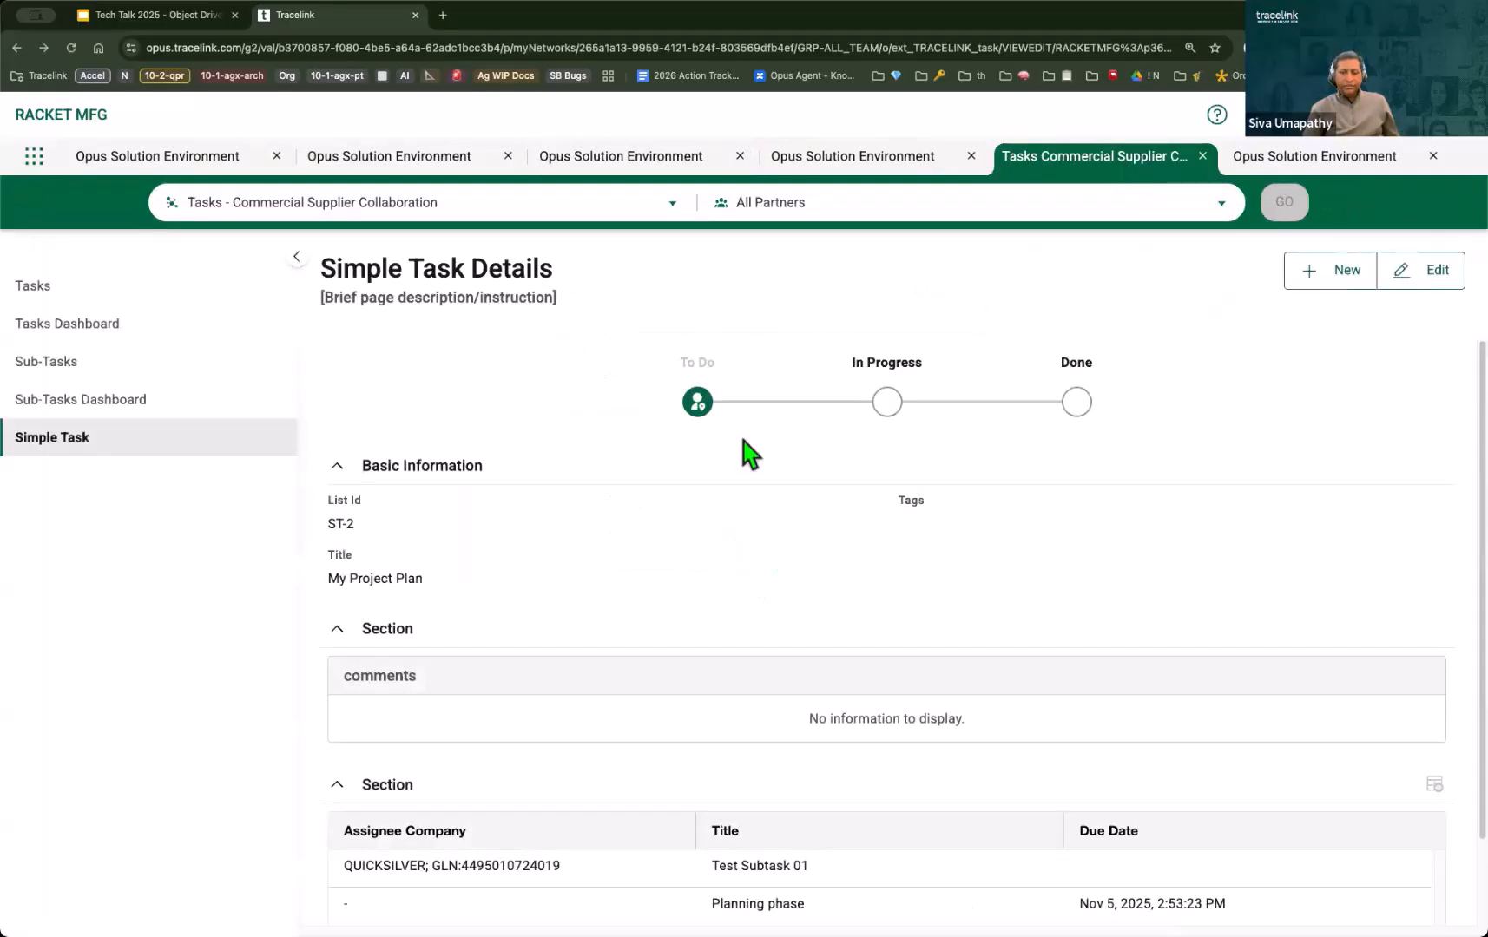
{"action": "left_click", "coordinate": [111, 438]}
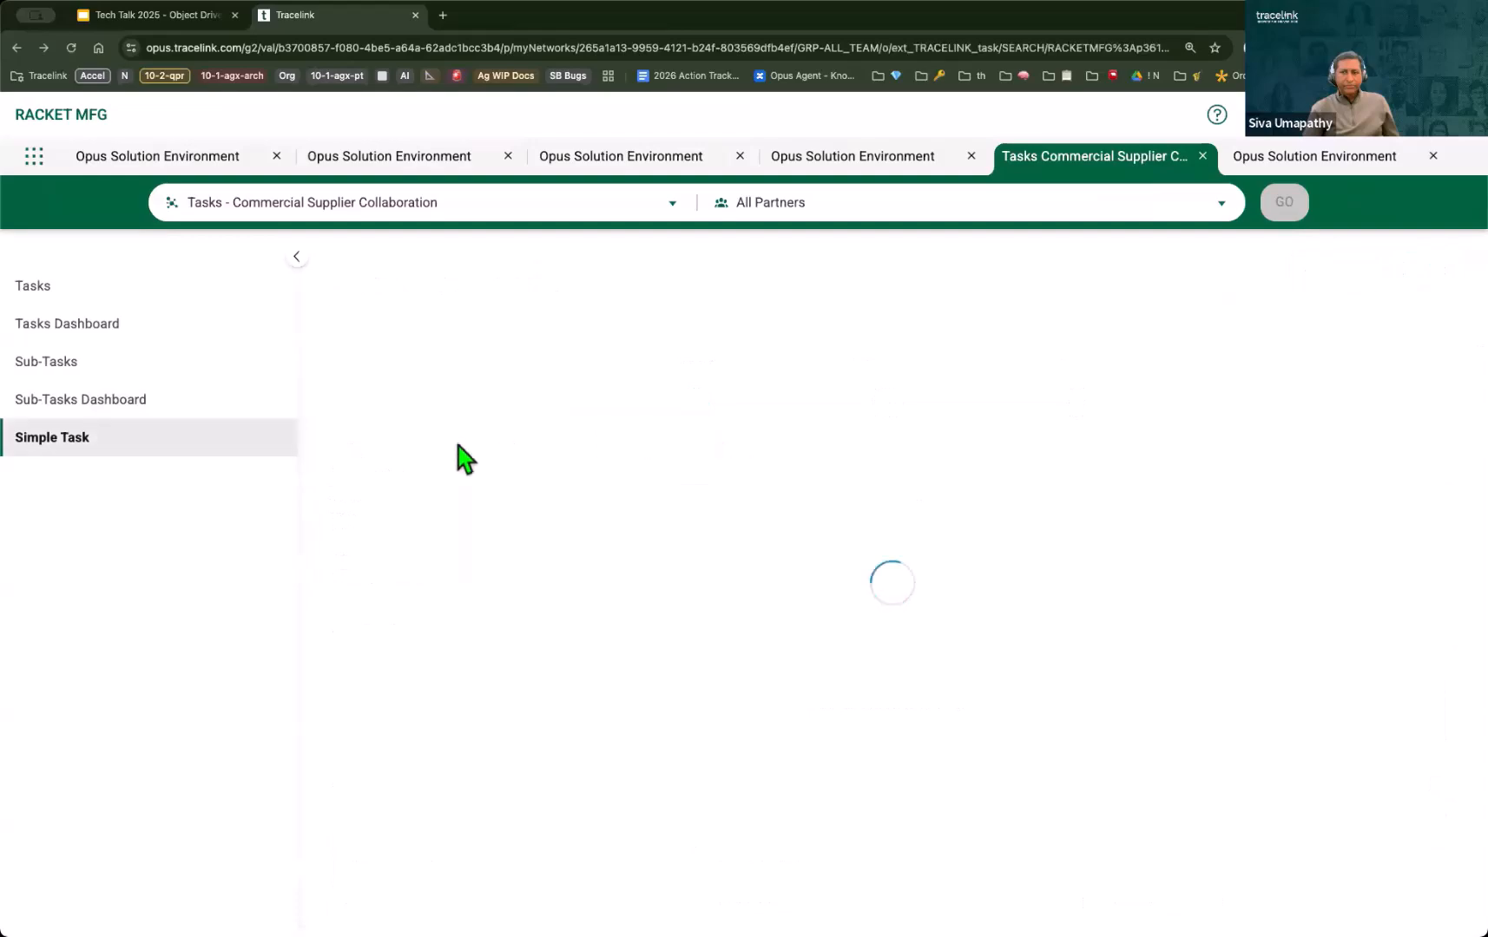
{"action": "left_click", "coordinate": [347, 393]}
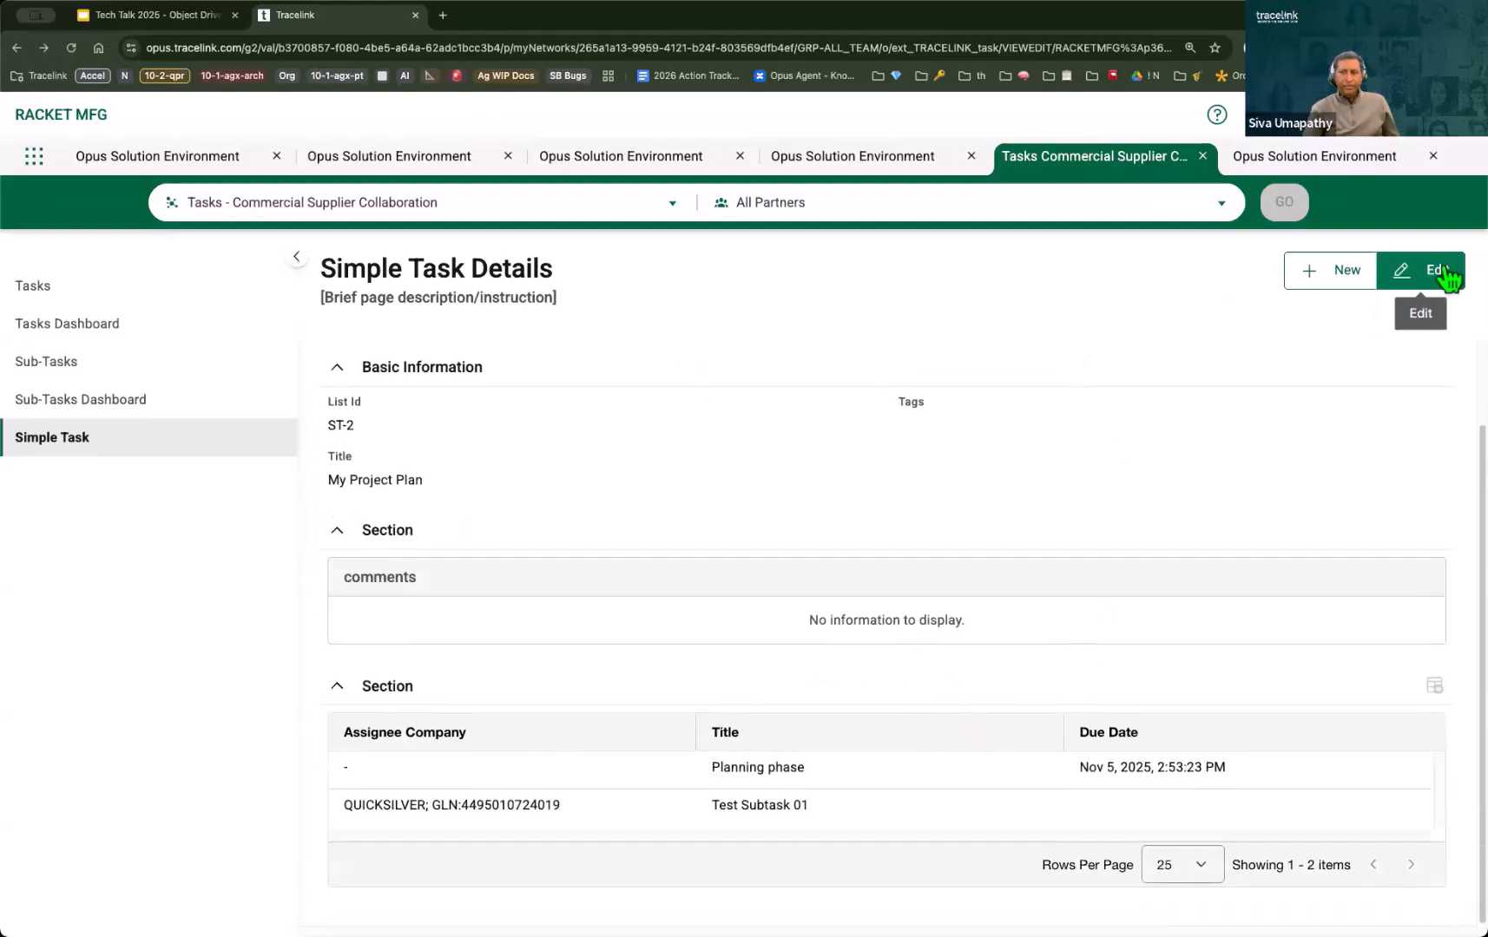
{"action": "left_click", "coordinate": [1432, 271]}
{"action": "scroll", "coordinate": [1258, 763], "scroll_direction": "down", "scroll_amount": 3}
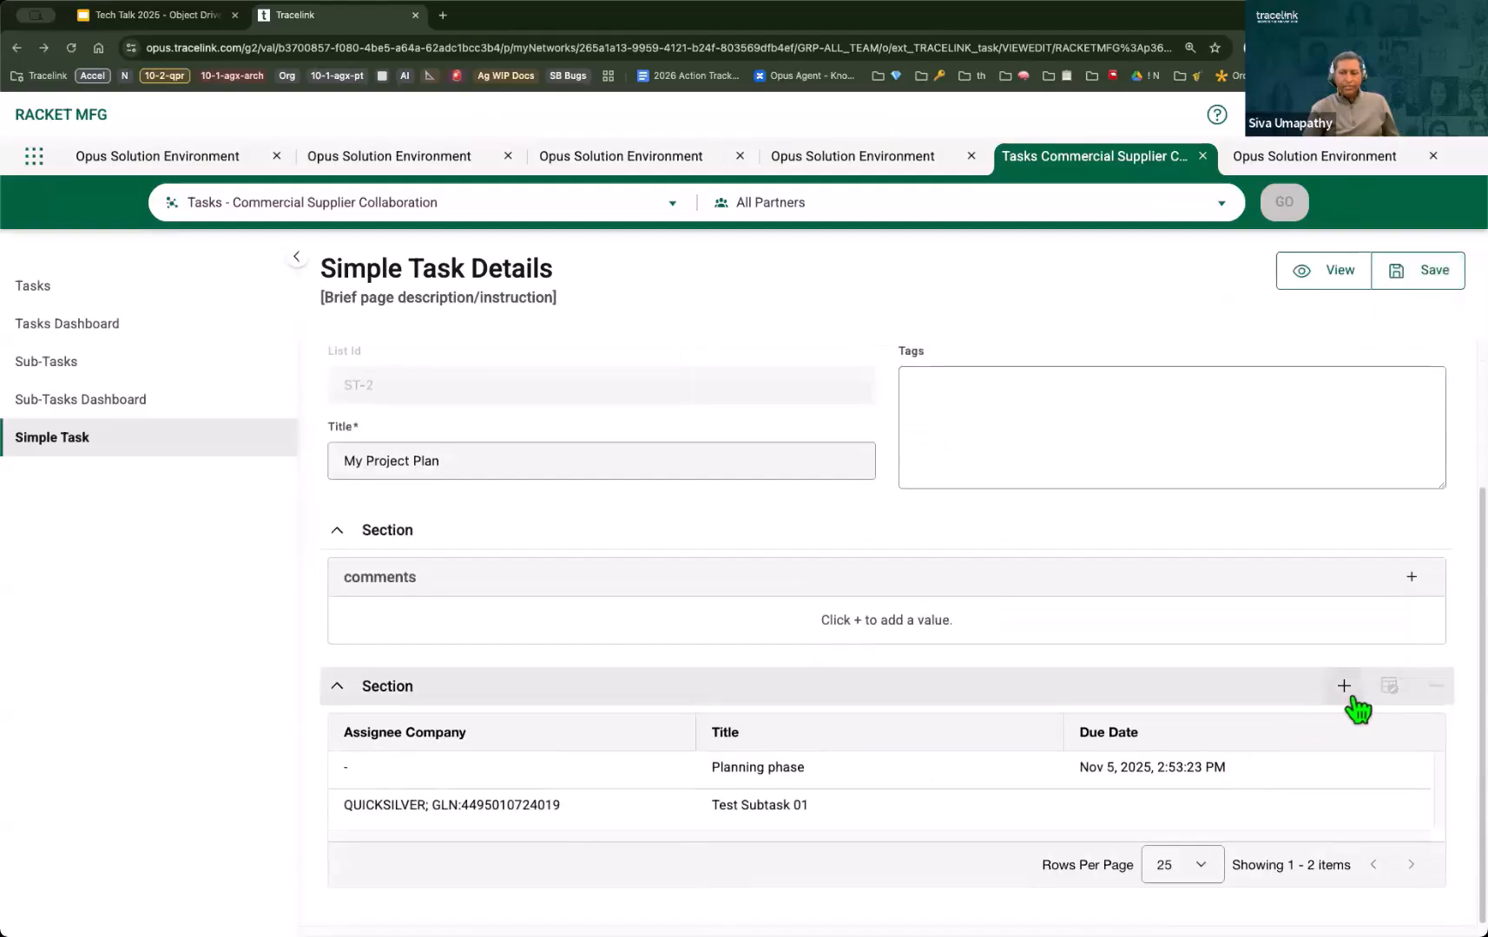
{"action": "left_click", "coordinate": [1343, 686]}
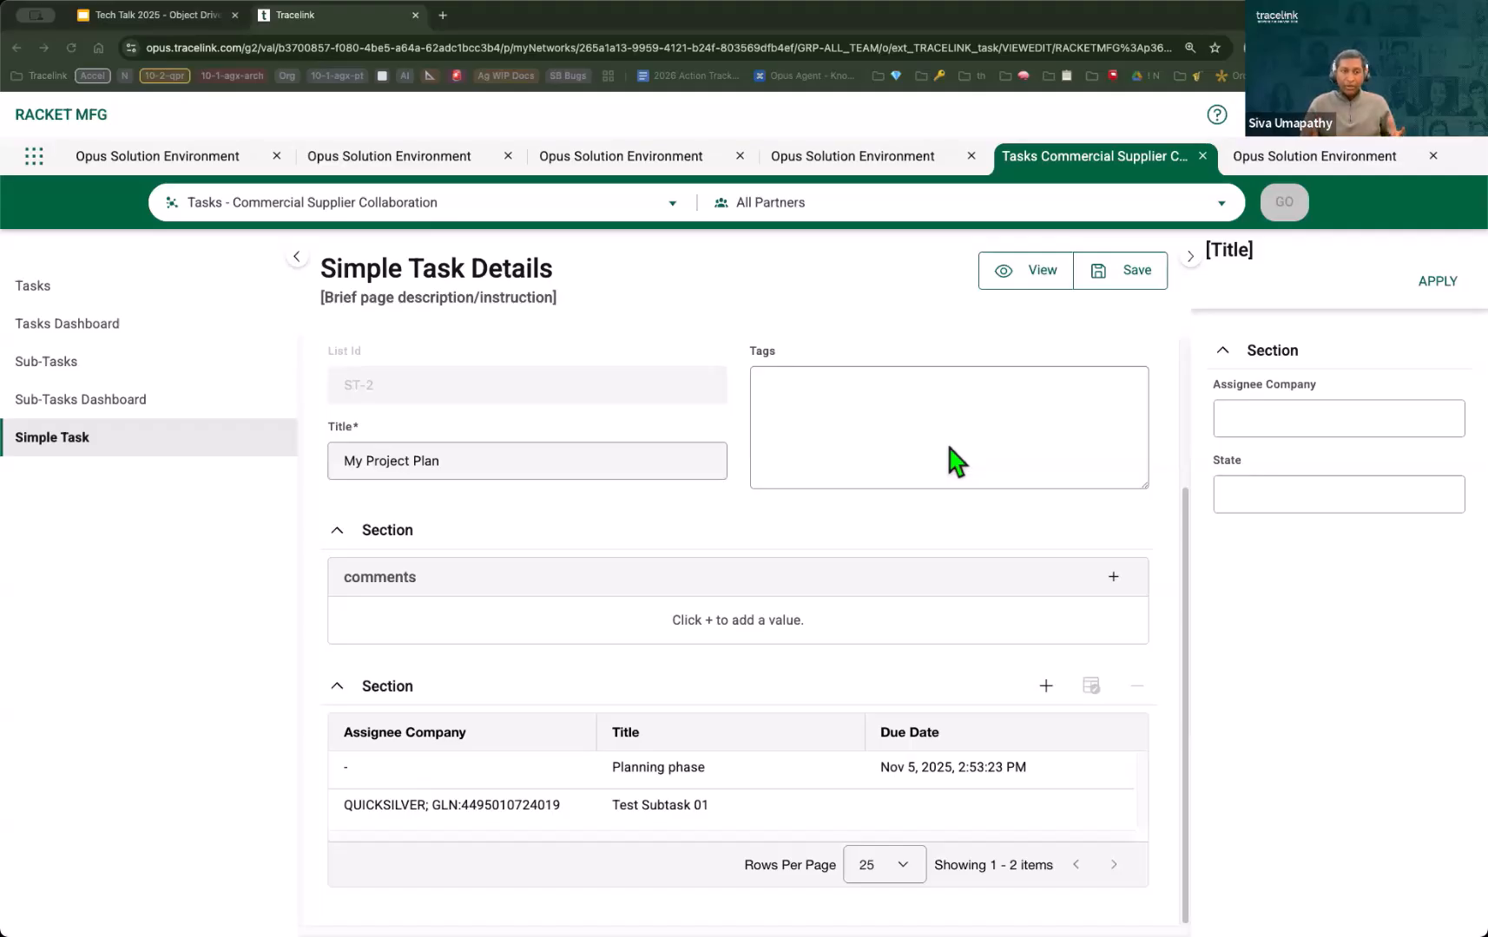
Step: In the Opus Solution Environment tab with Business Object Type Details, expand the Solution group and show the available Company Solutions
{"action": "left_click", "coordinate": [1254, 160]}
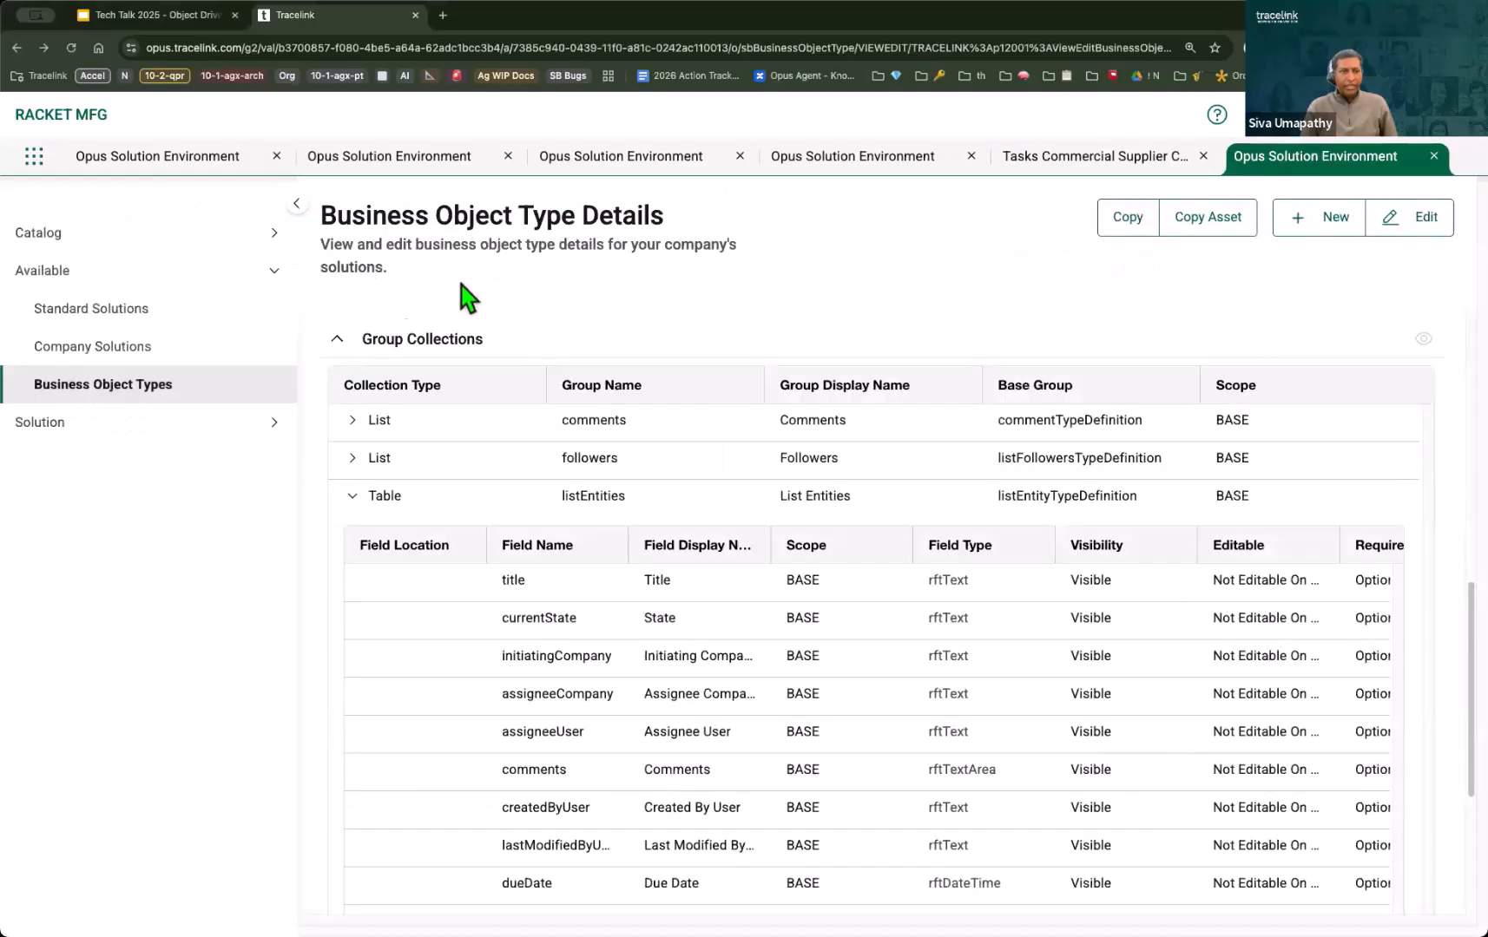
{"action": "left_click", "coordinate": [48, 428]}
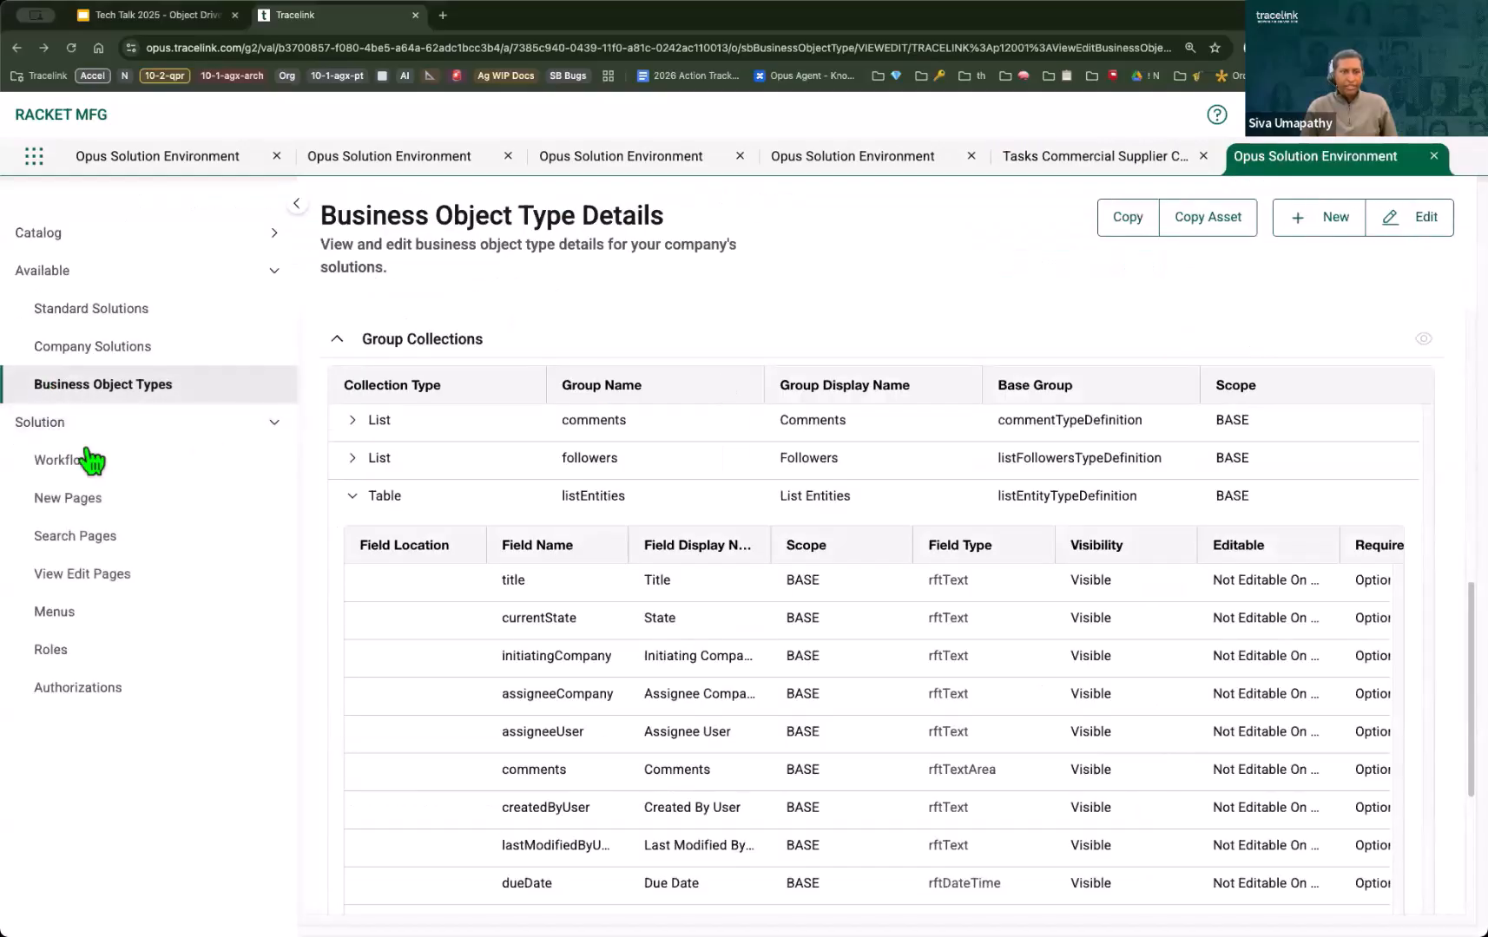
{"action": "left_click", "coordinate": [121, 345]}
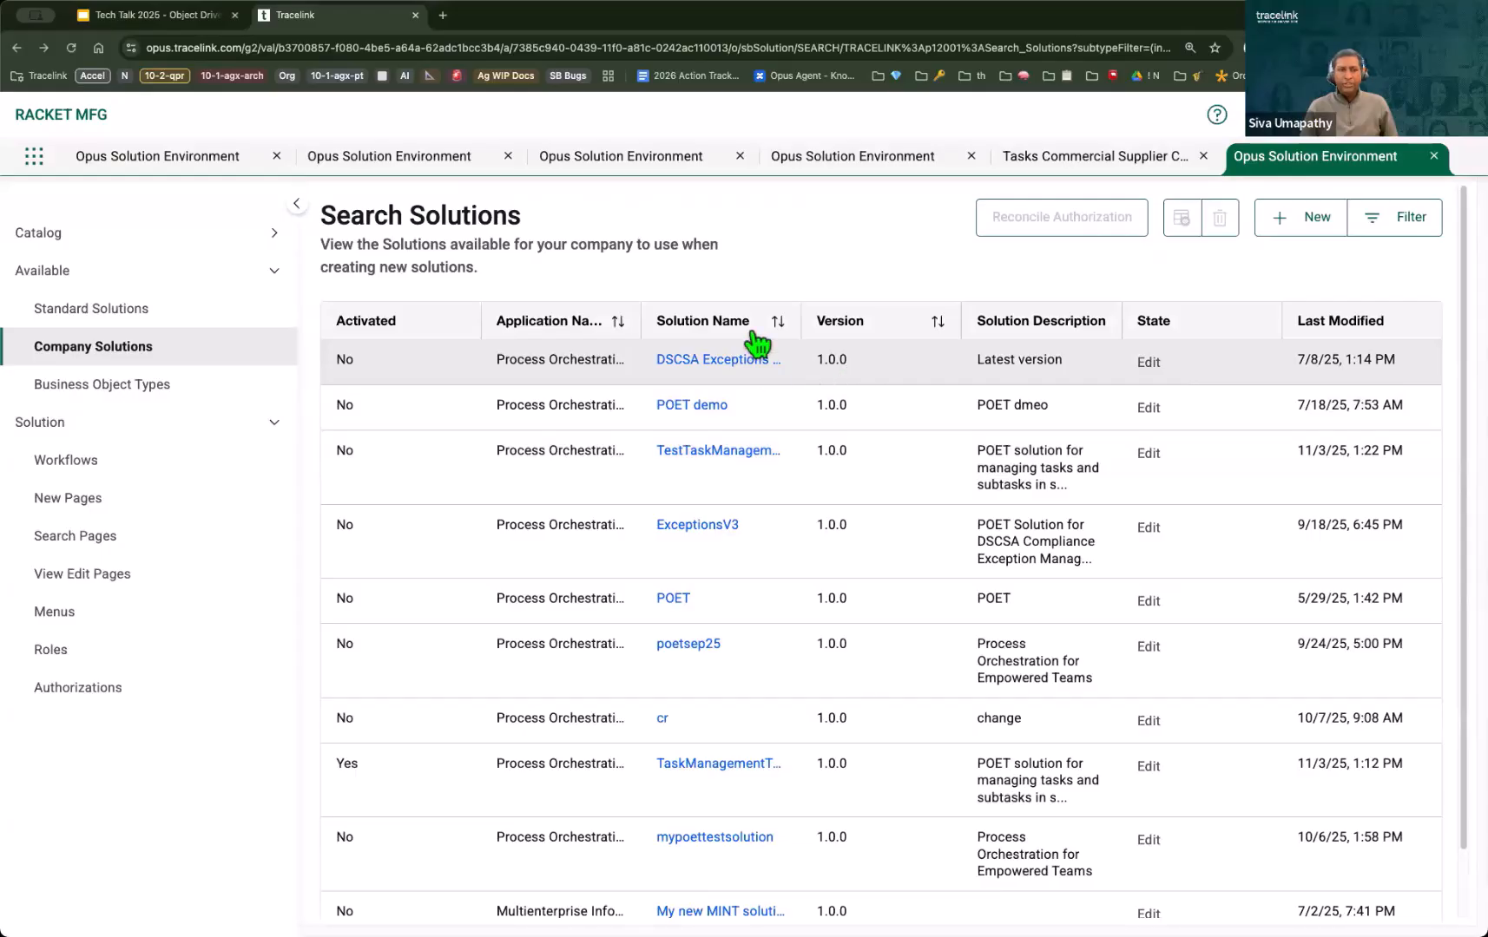
Step: Open the Administration app's Company Users list, and revisit the available company solutions before returning to it
{"action": "left_click", "coordinate": [36, 165]}
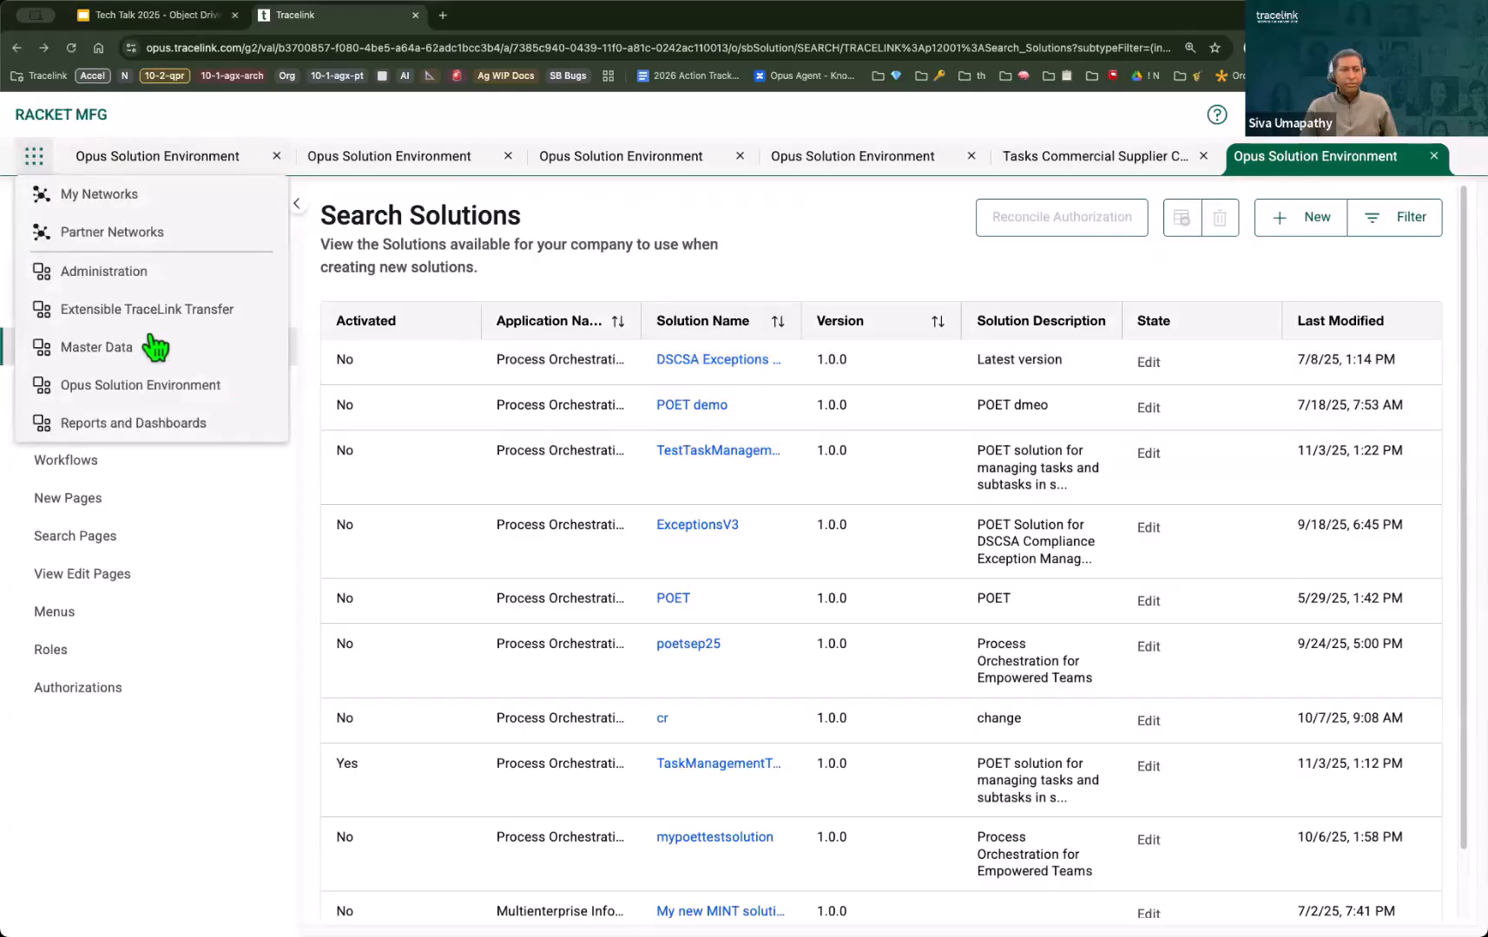
{"action": "left_click", "coordinate": [195, 276]}
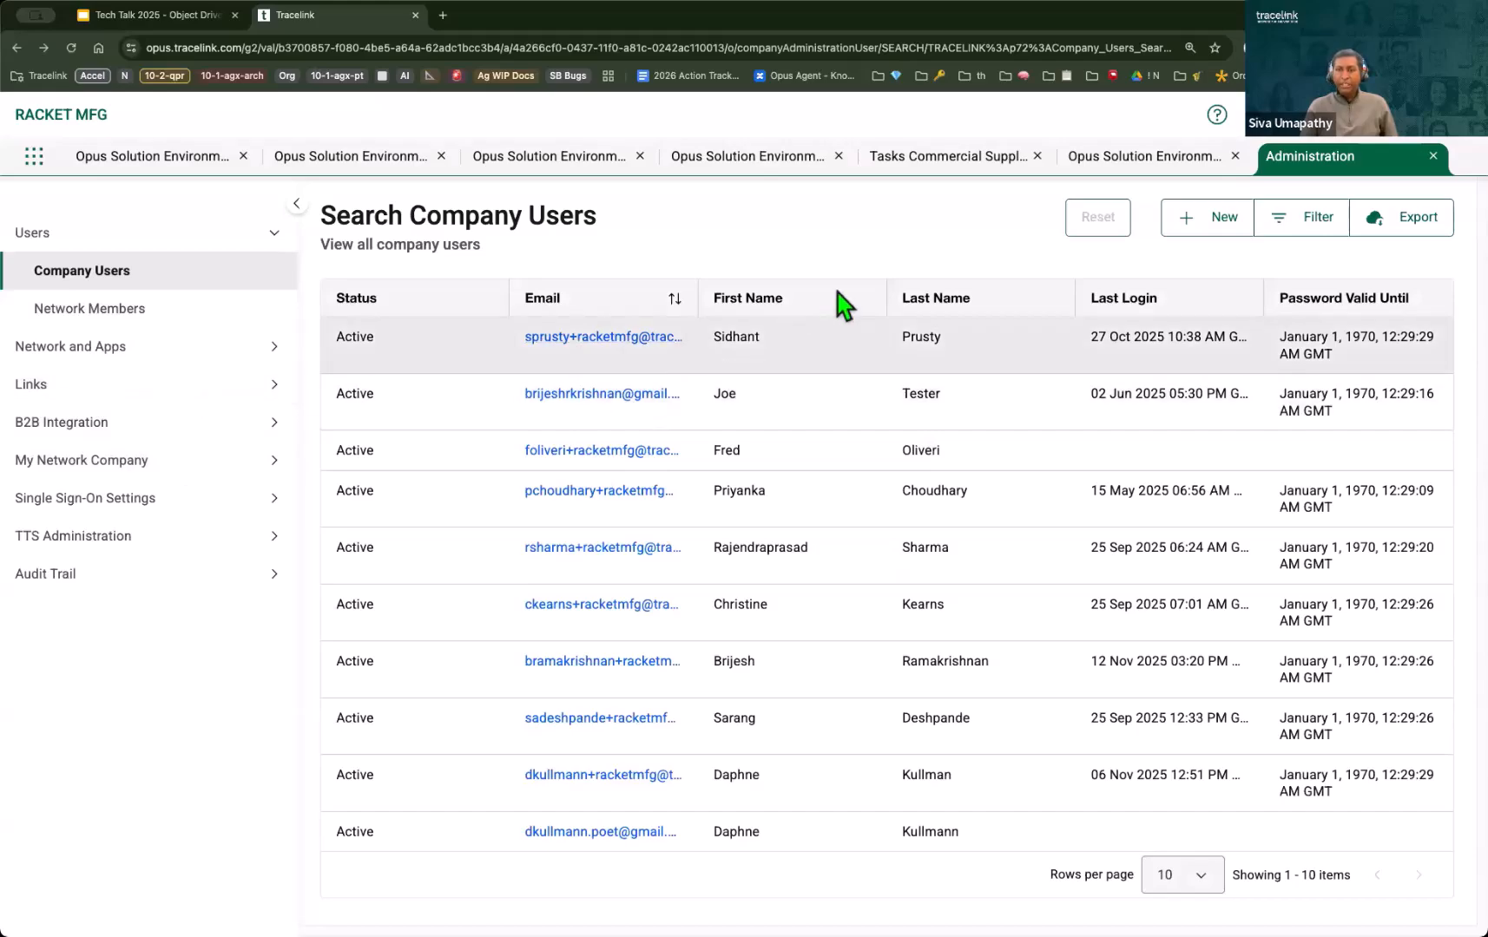
{"action": "left_click", "coordinate": [1128, 161]}
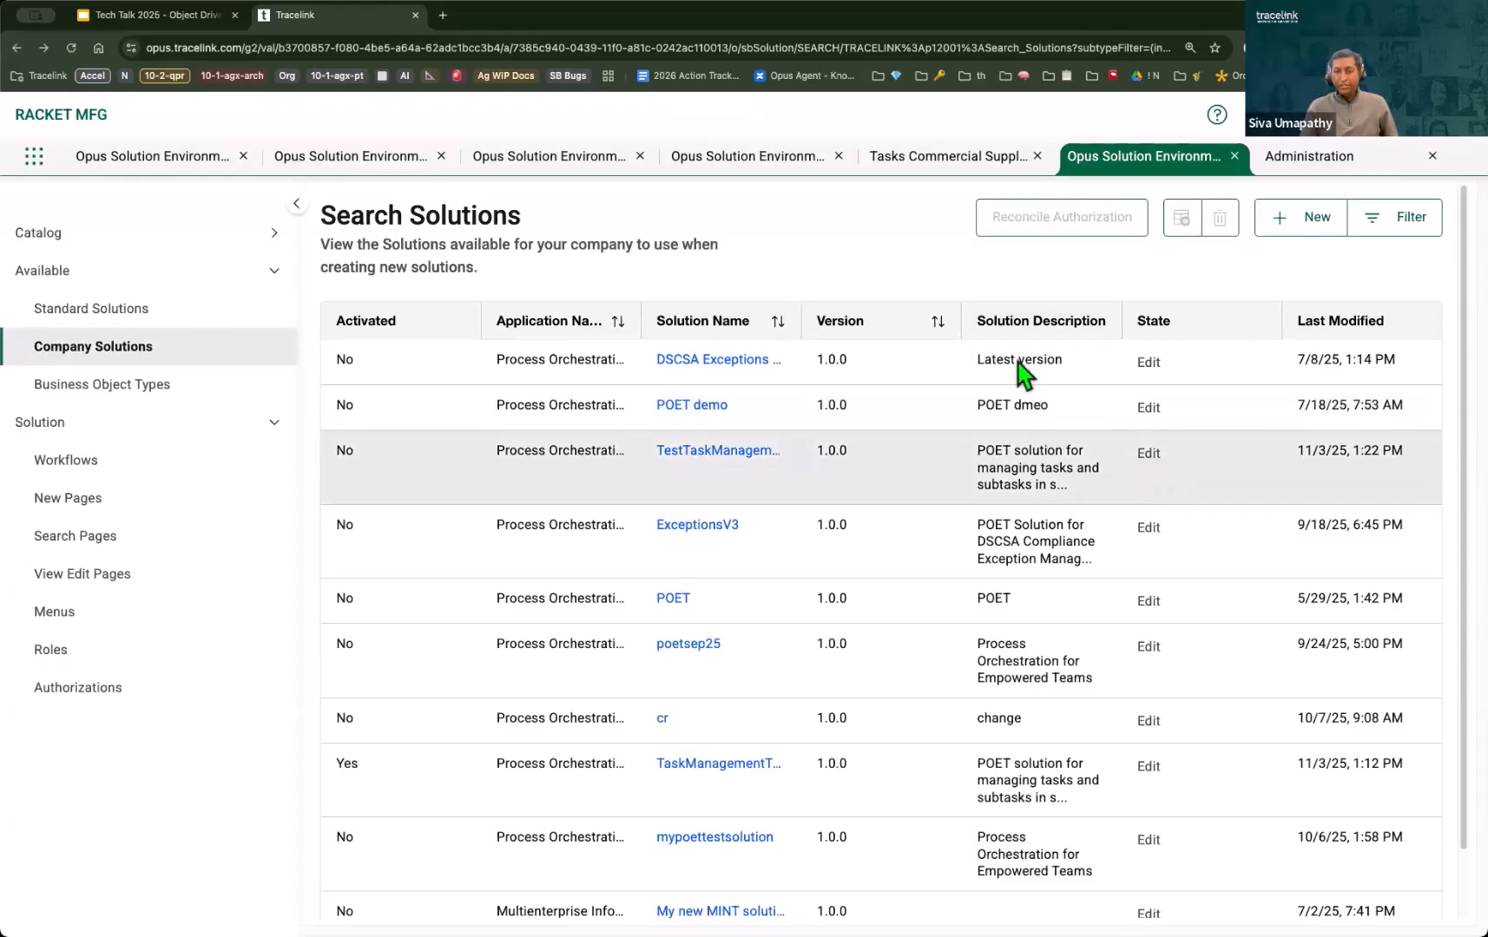
{"action": "left_click", "coordinate": [1312, 162]}
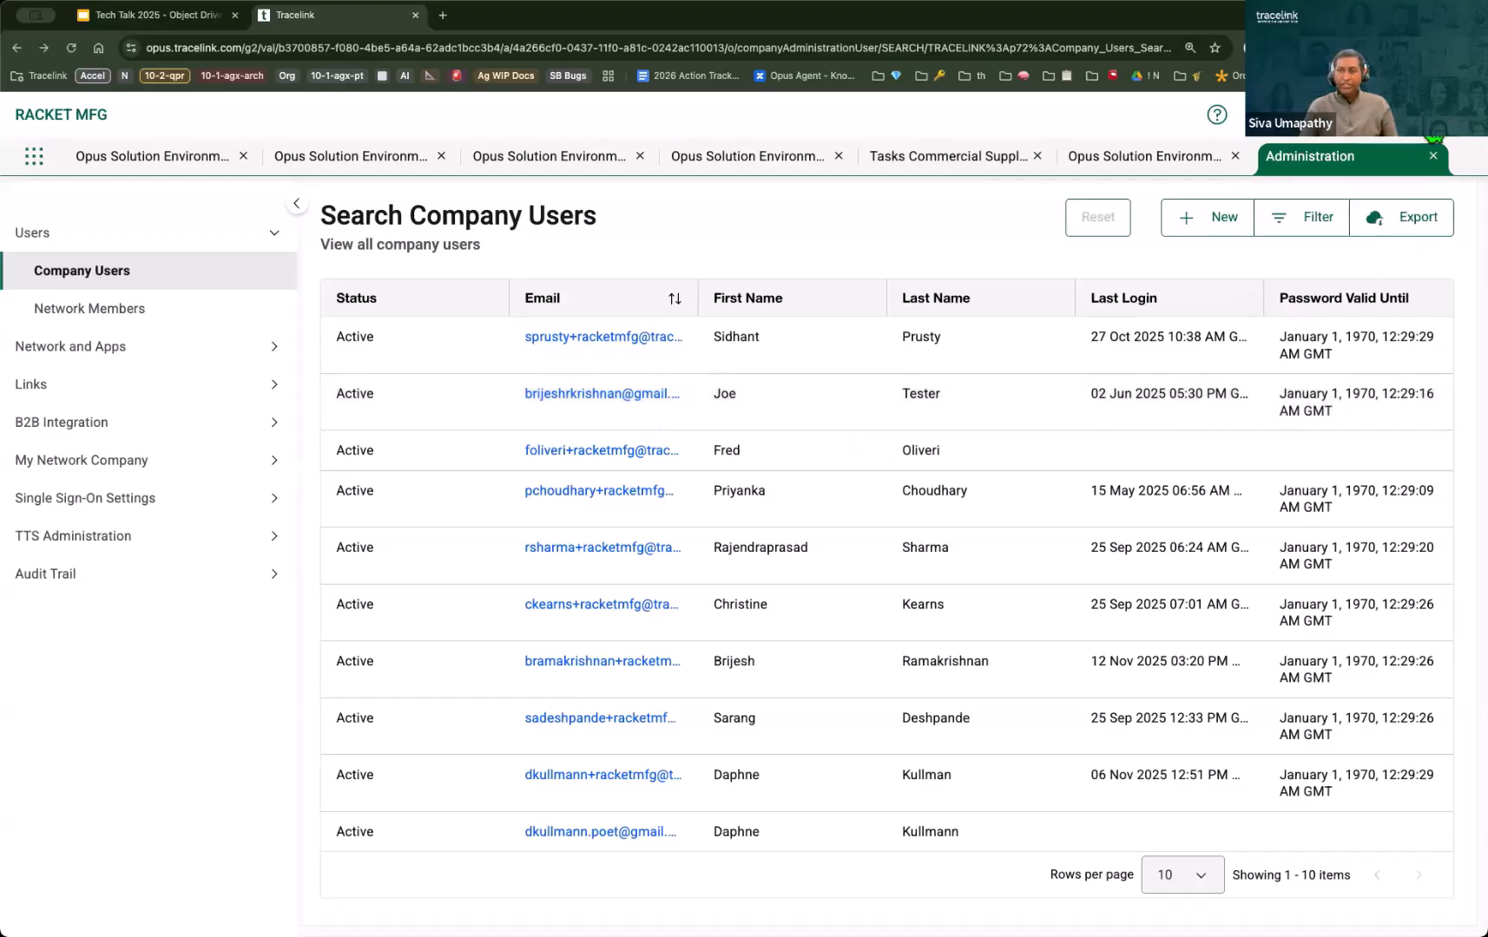
Step: Show the account menu options in Administration, including Settings and Import/Export Files, and close the menu
{"action": "left_click", "coordinate": [1410, 118]}
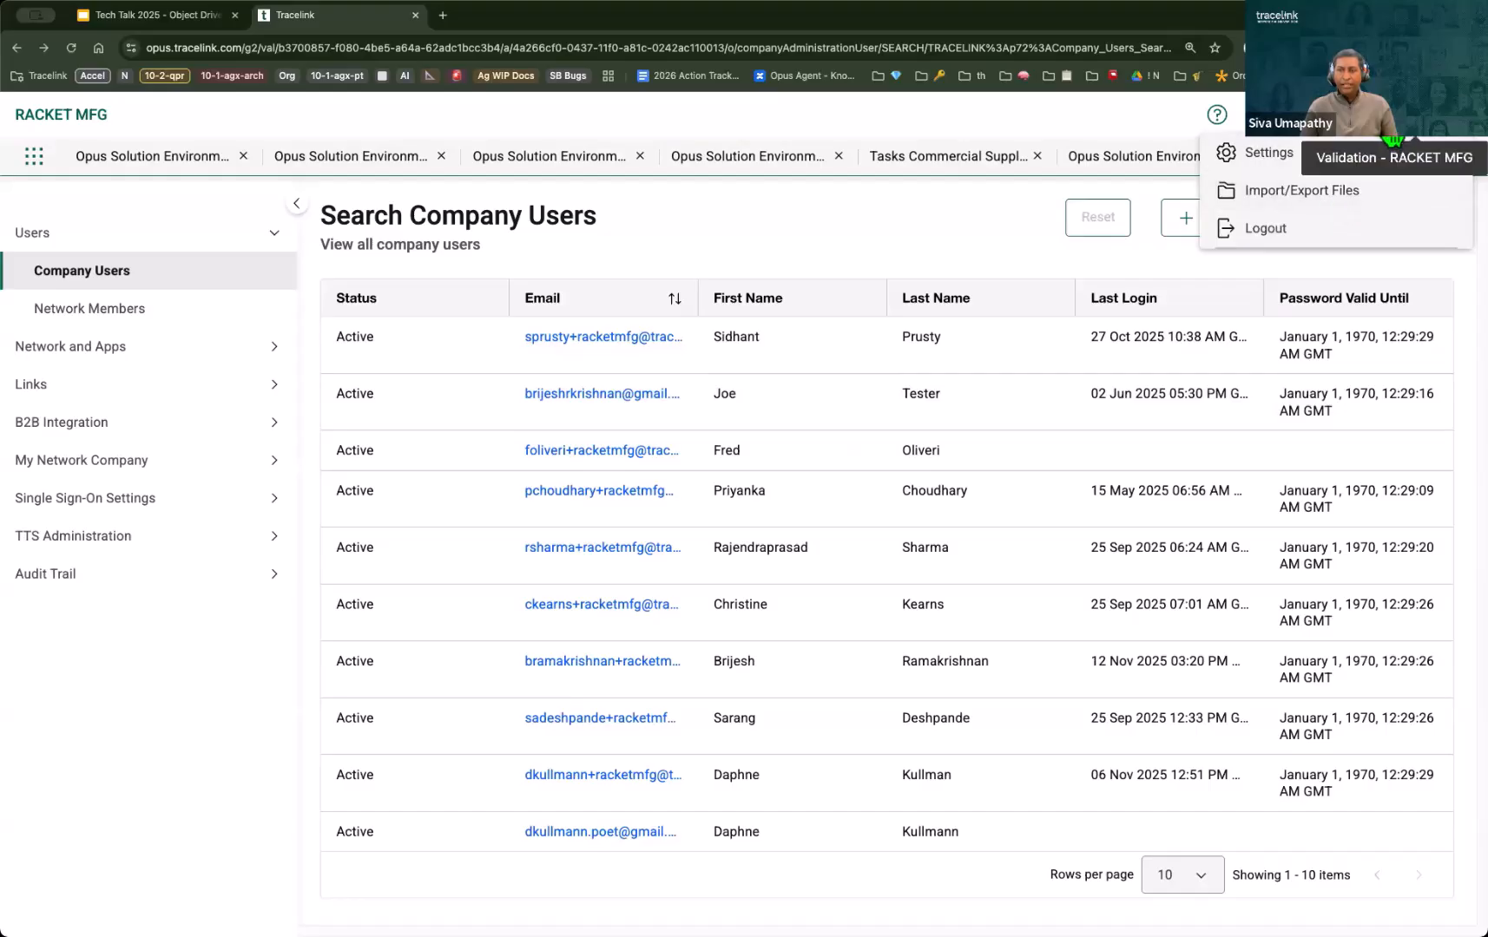
{"action": "left_click", "coordinate": [1390, 130]}
{"action": "left_click", "coordinate": [1447, 137]}
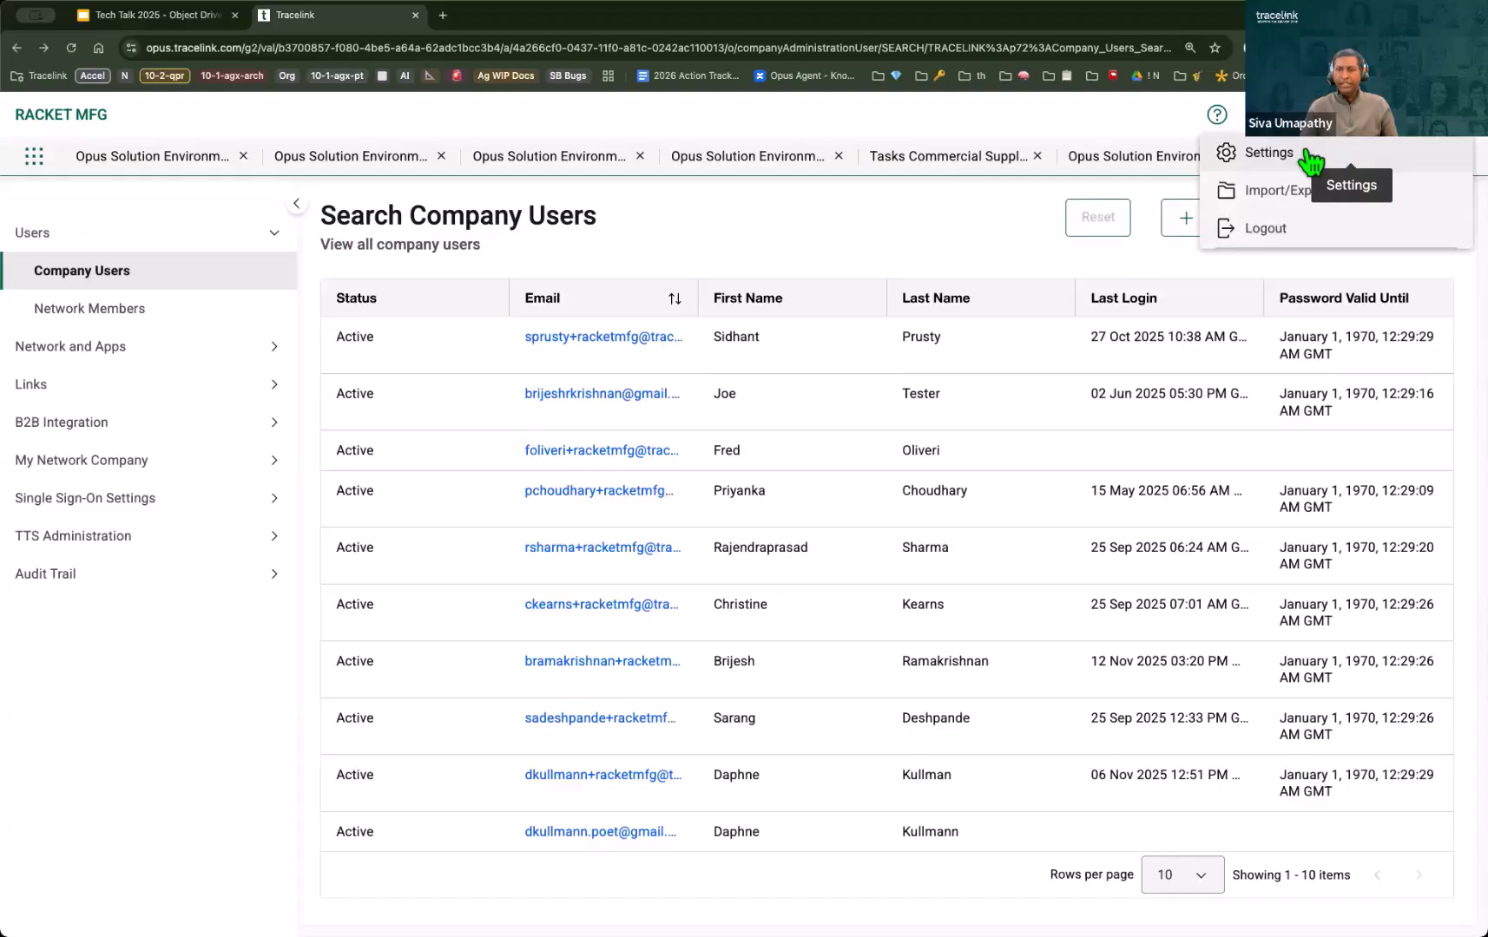
{"action": "left_click", "coordinate": [1039, 130]}
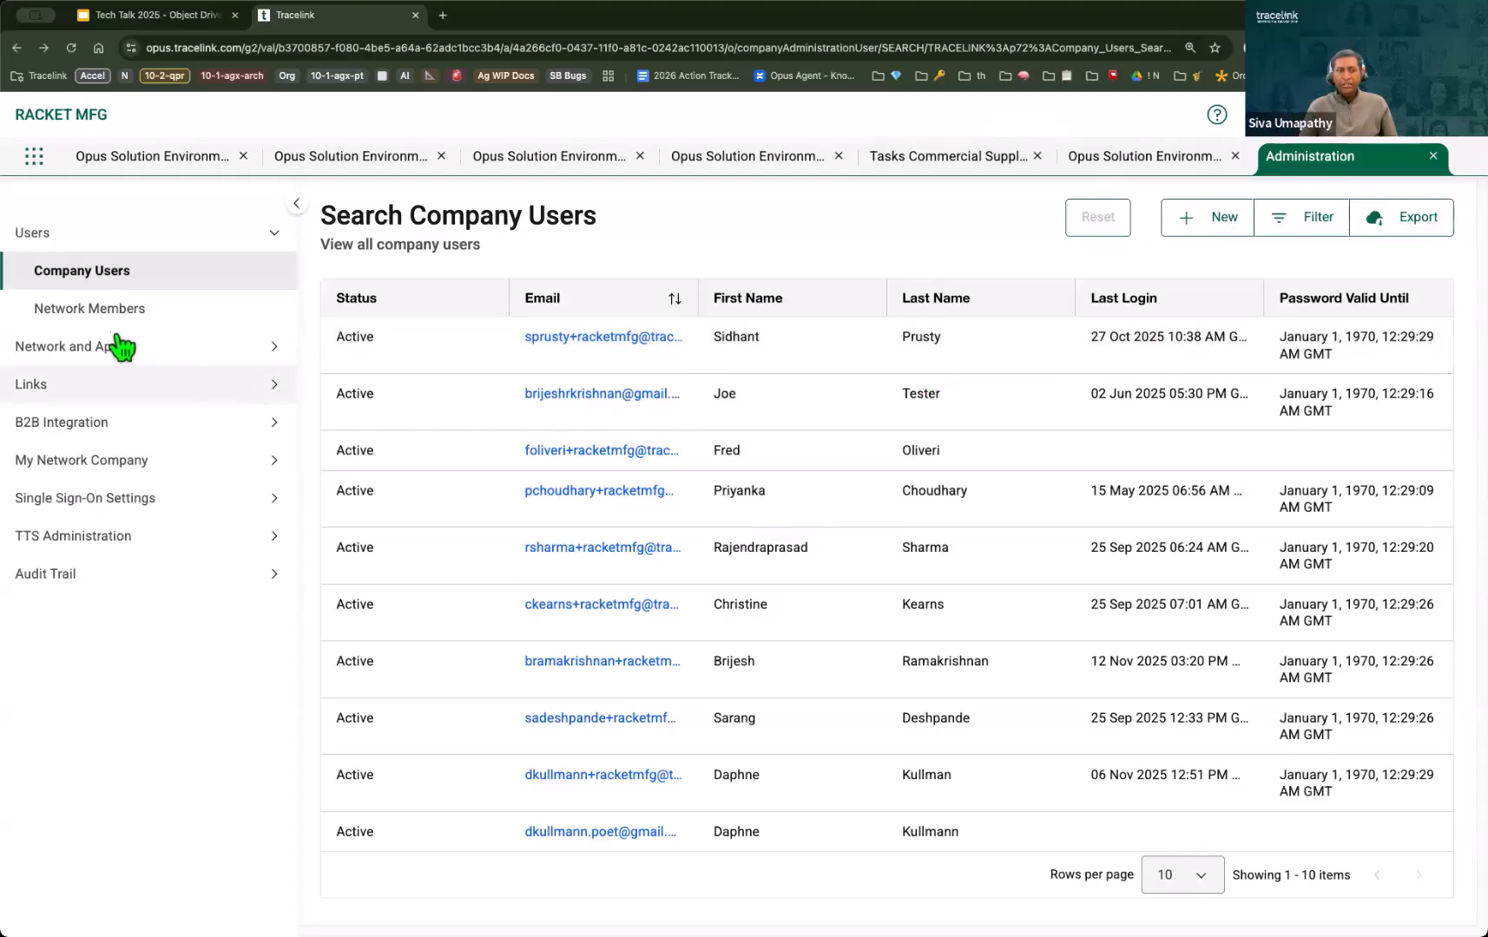
Step: Back in the Opus Solution Environment, open the Company Solutions list of the solution catalog
{"action": "left_click", "coordinate": [1146, 158]}
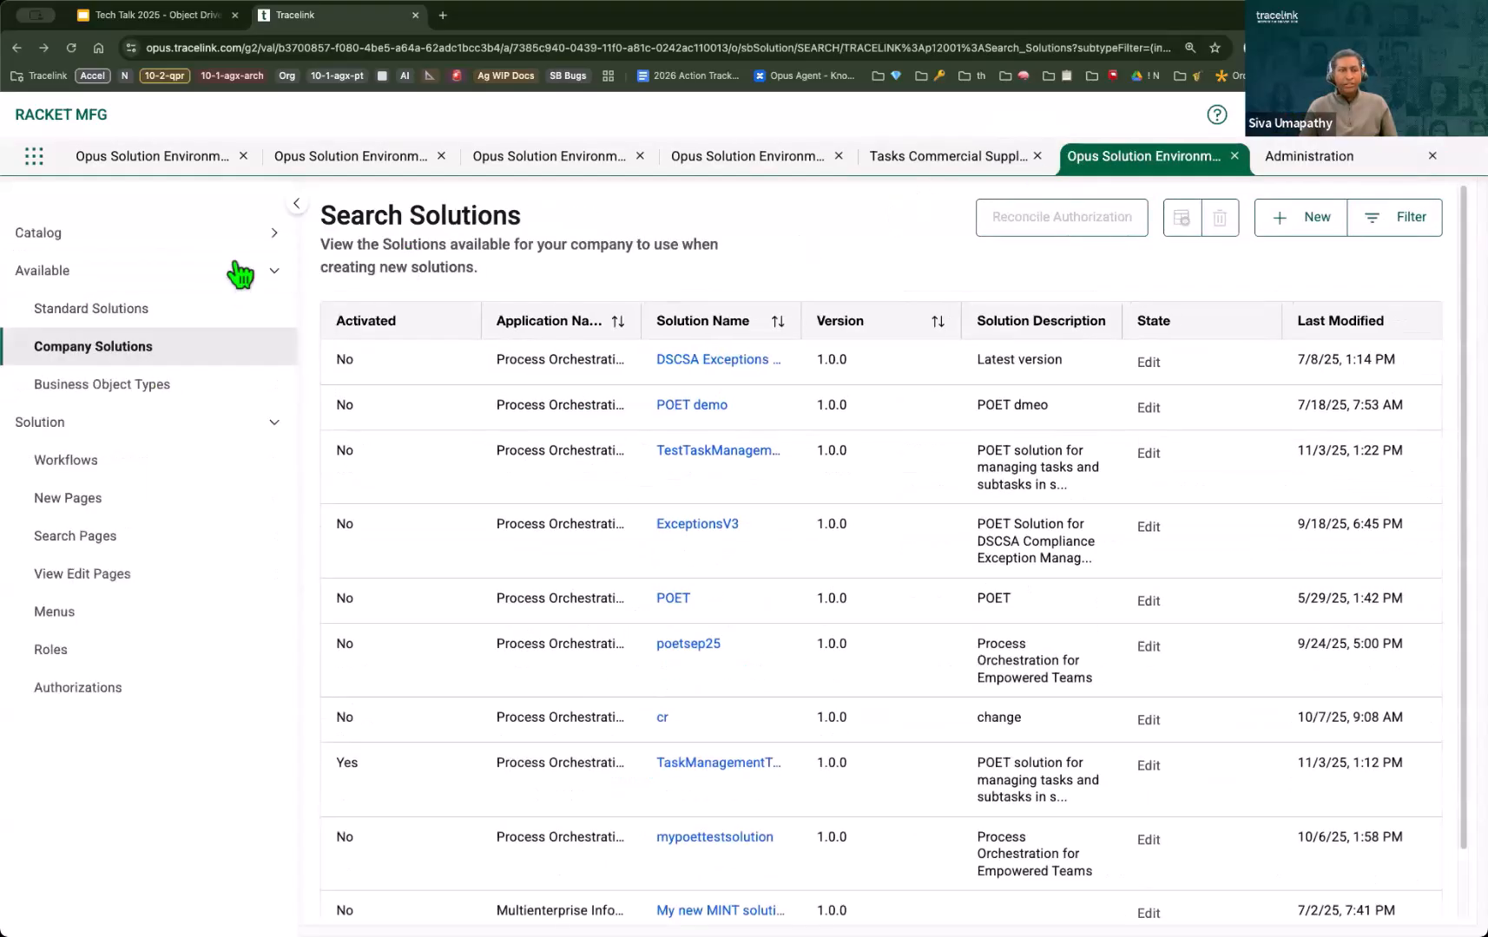
{"action": "left_click", "coordinate": [120, 243]}
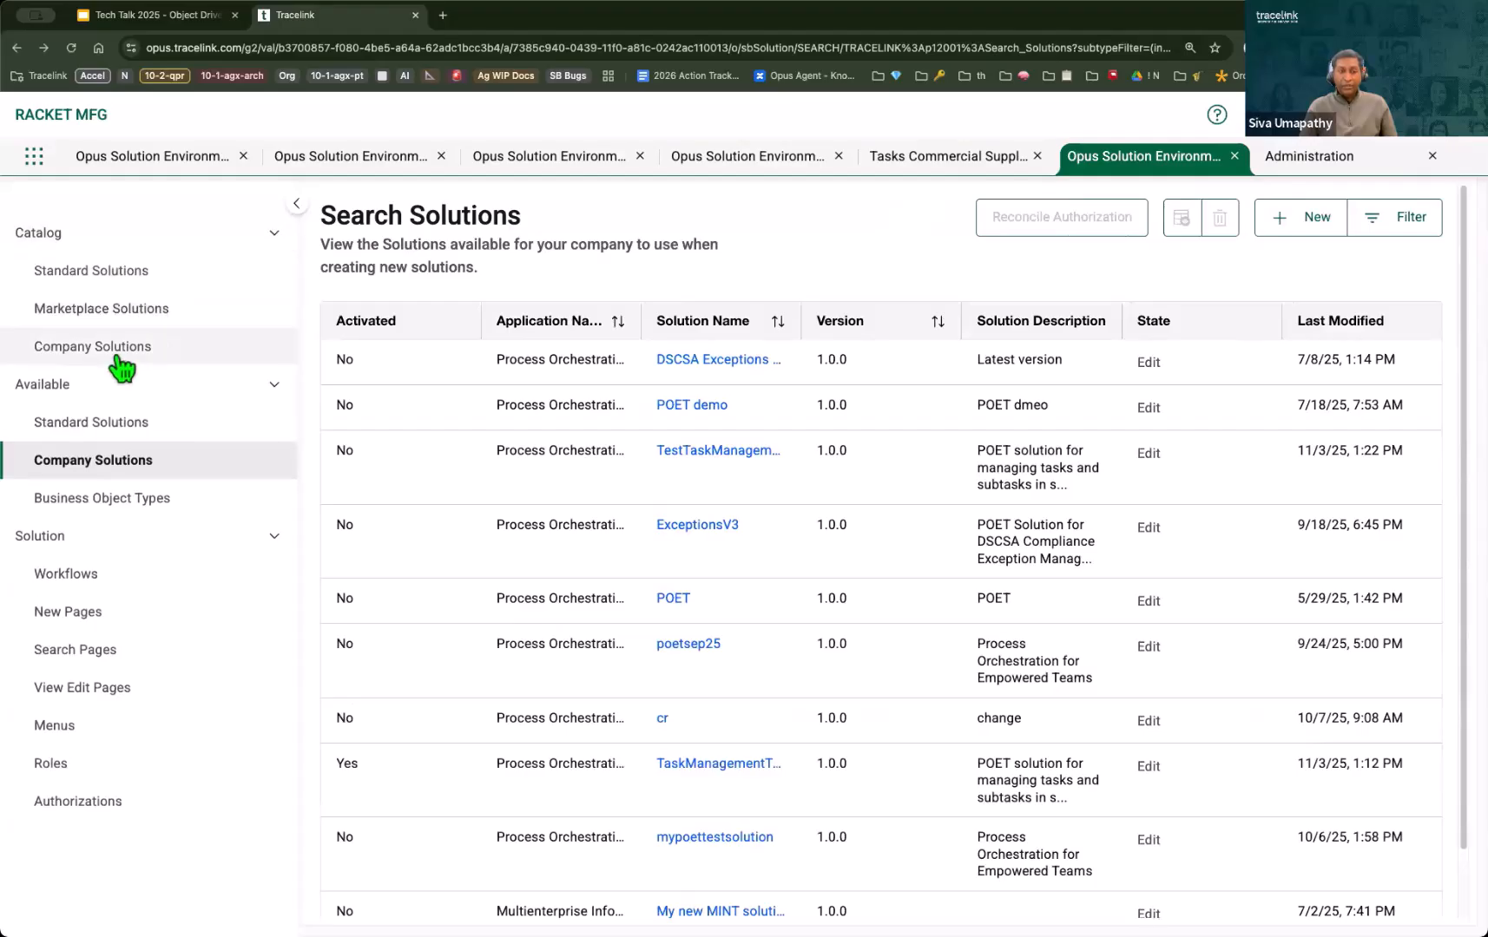
{"action": "left_click", "coordinate": [104, 347]}
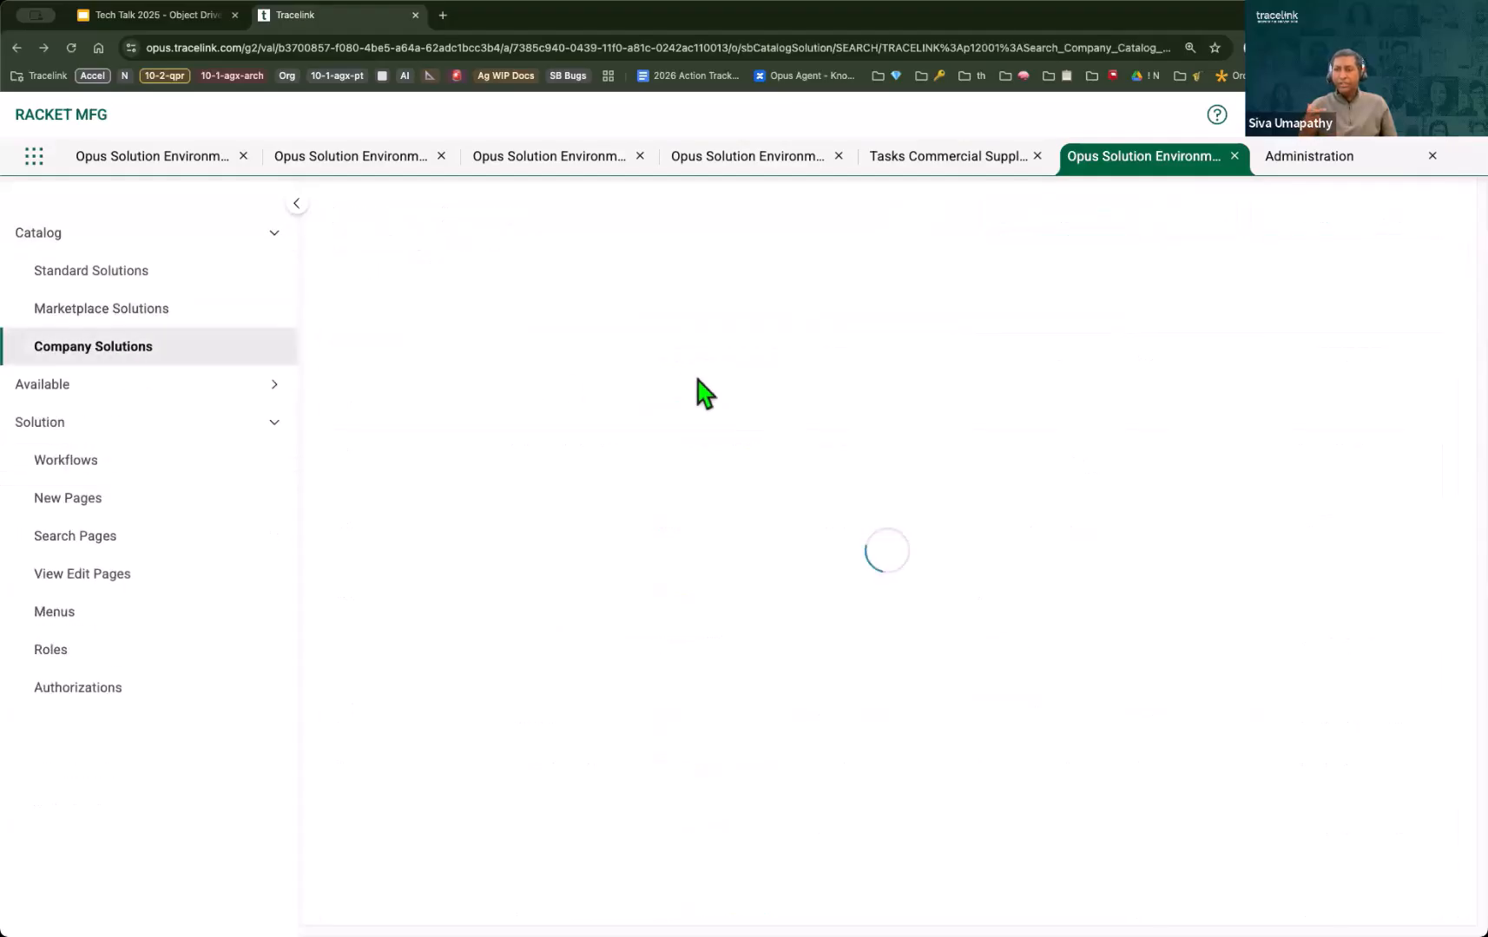